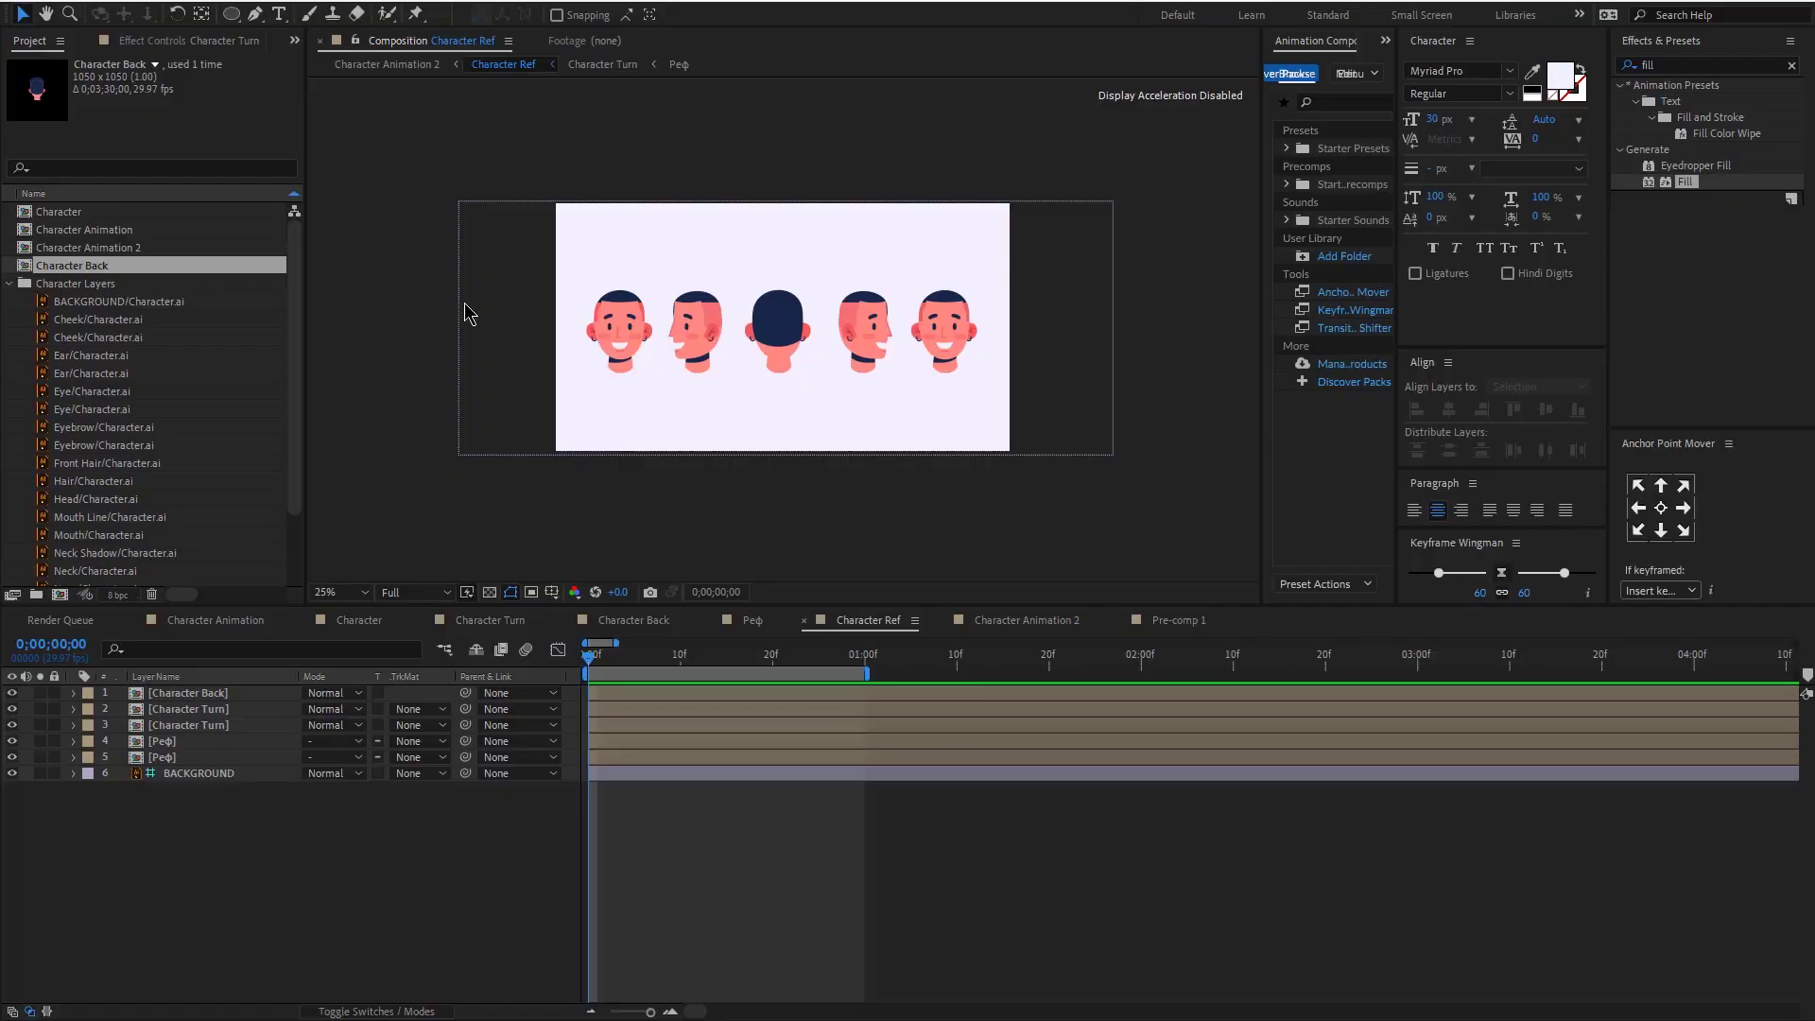
scroll(925, 326, "up", 1)
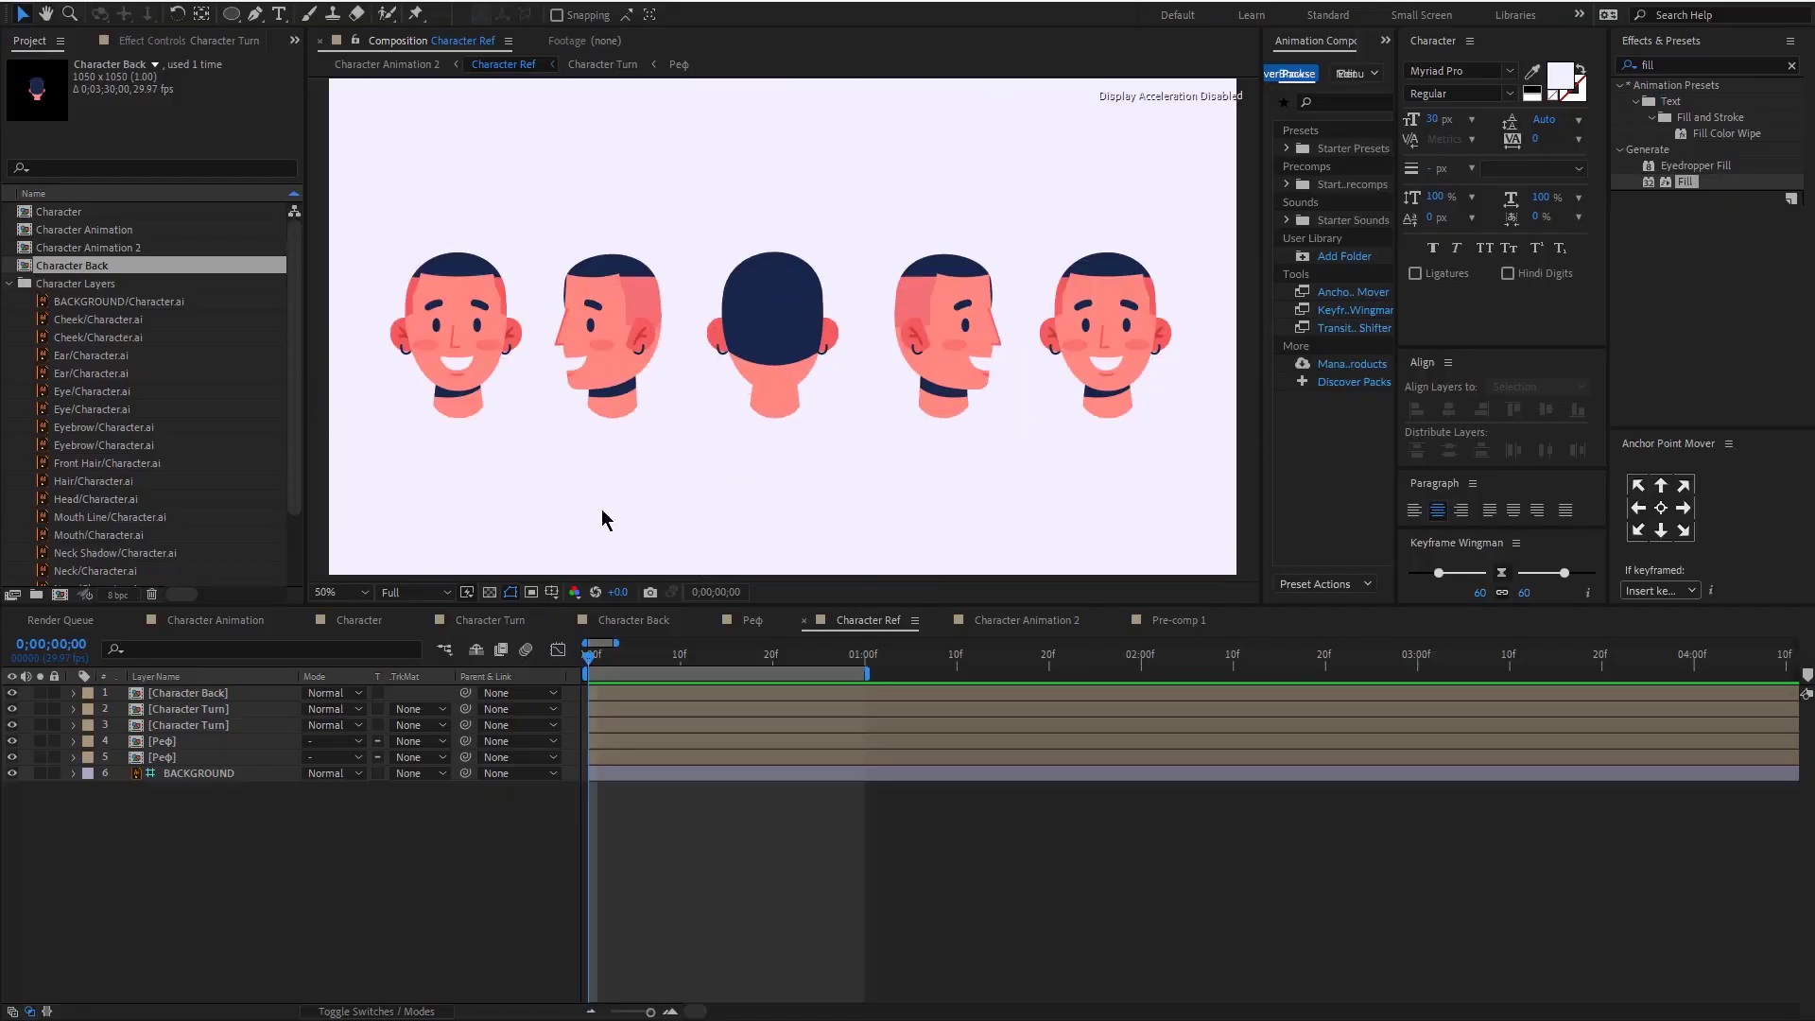
left_click_drag(250, 1019, 251, 951)
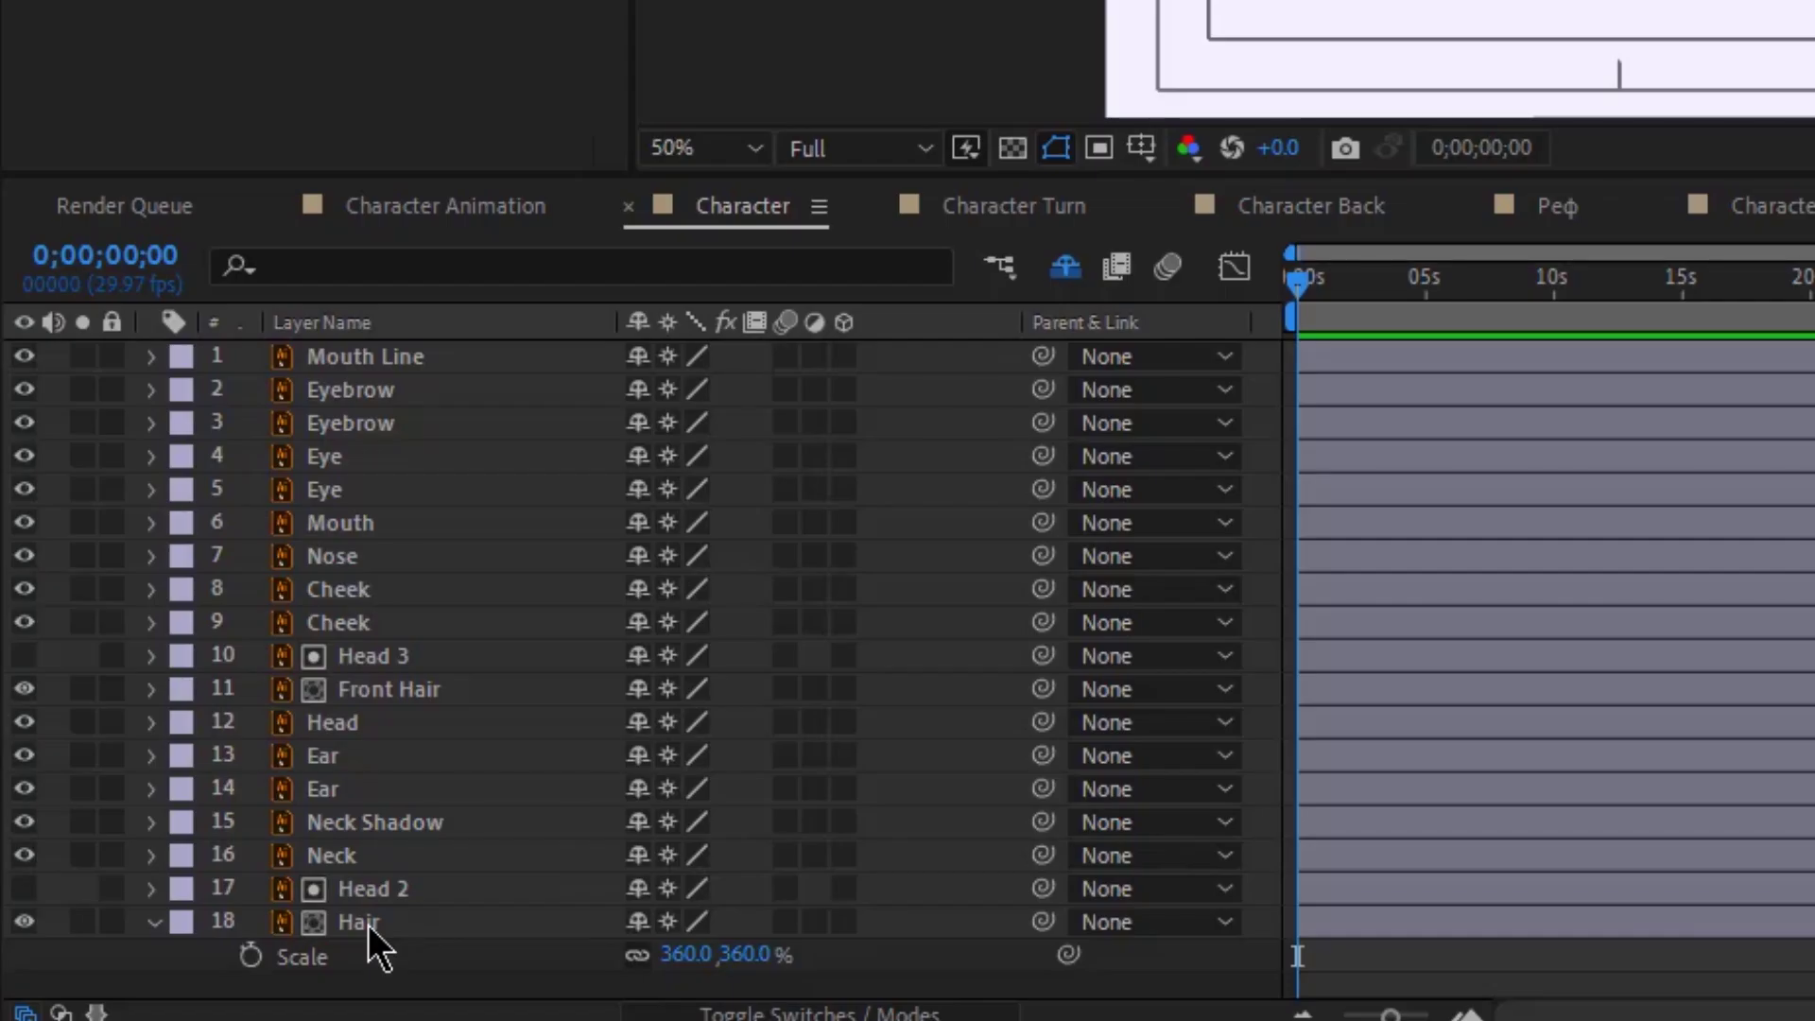
Step: Create editable shape layers from all the Illustrator layers in the Character composition
left_click(367, 924)
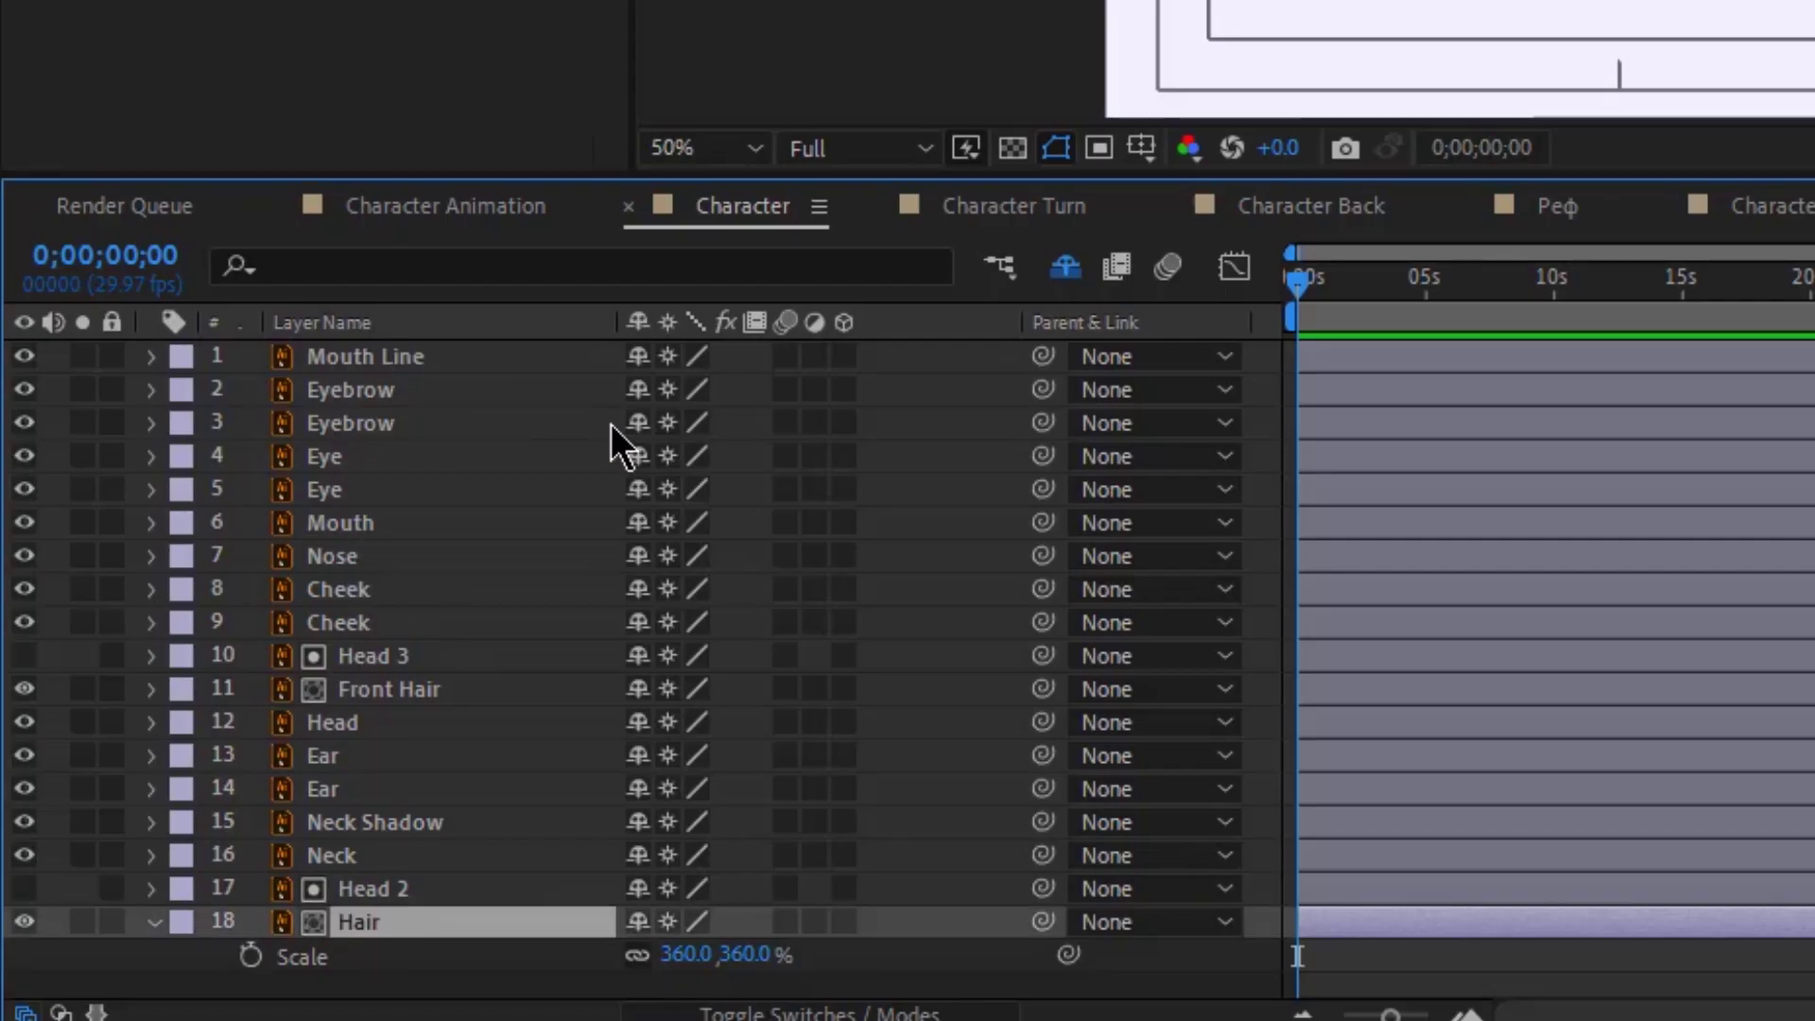
key("ctrl+a")
right_click(374, 369)
key("Escape")
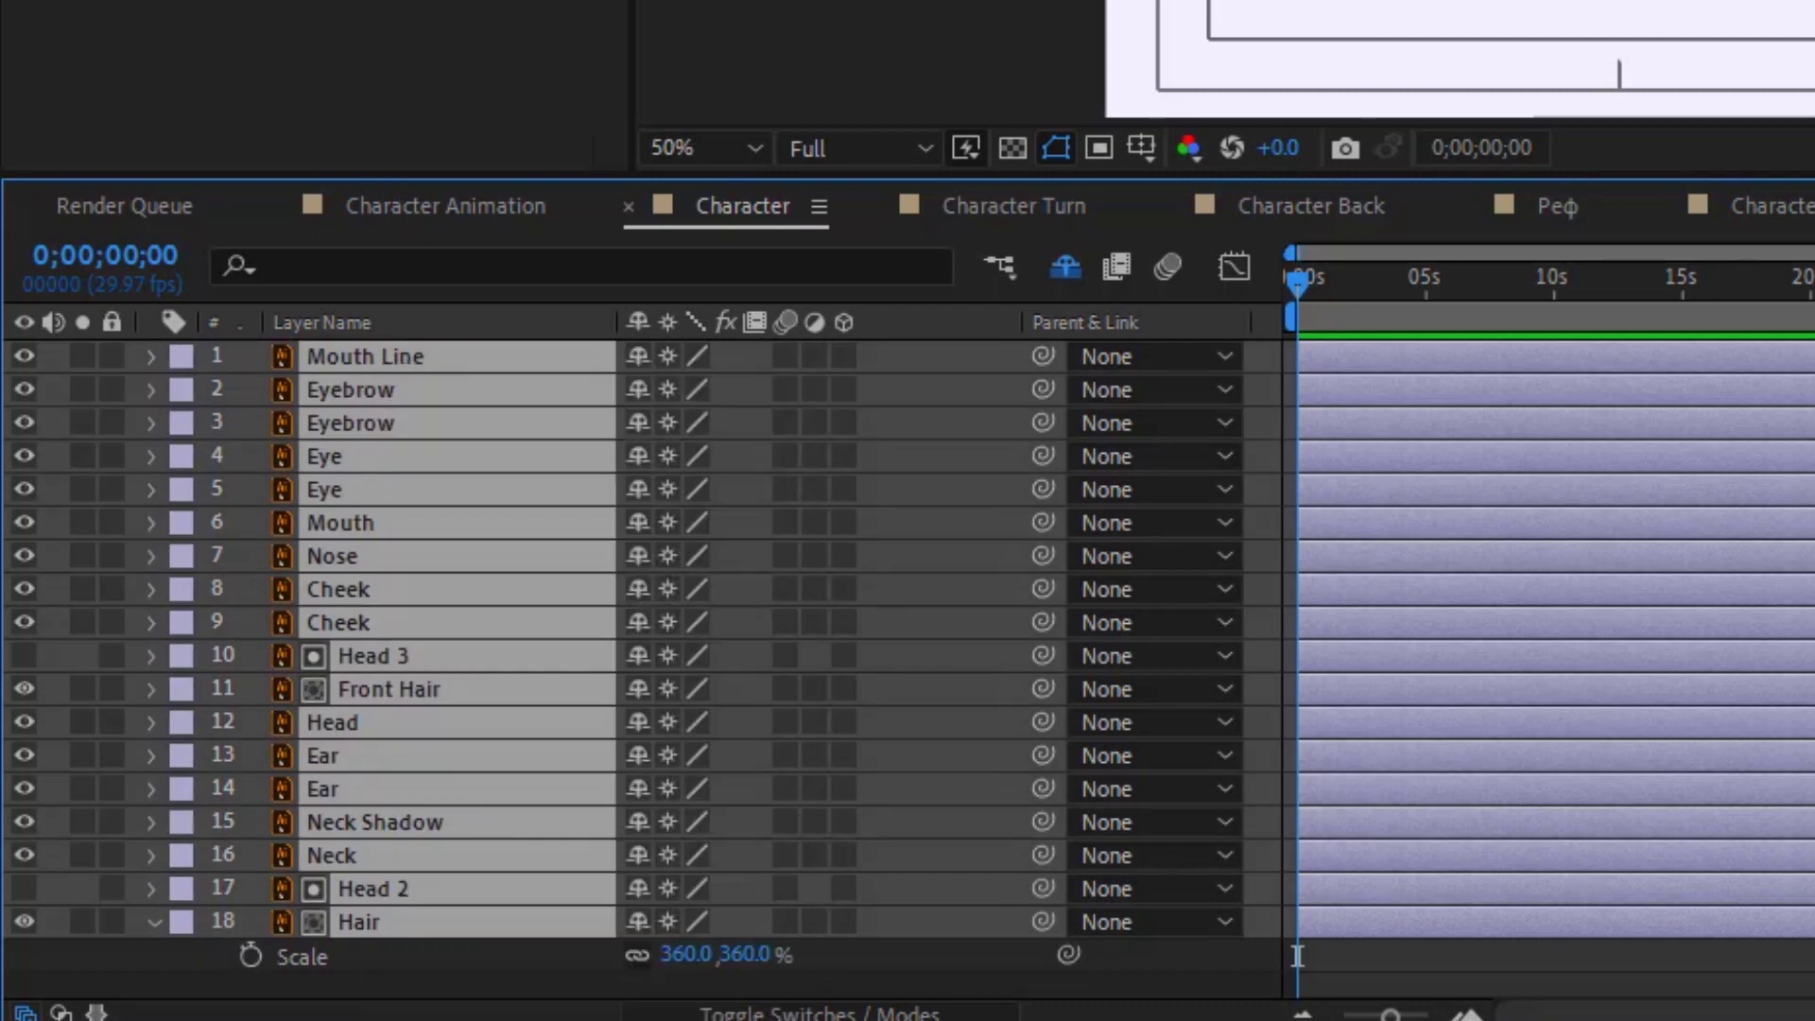
Step: Delete all the original Illustrator layers from Mouth Line to Hair, keeping only their Outlines shape layers
left_click(411, 388)
left_click(388, 457, "ctrl")
left_click(369, 523, "ctrl")
left_click(345, 589, "ctrl")
left_click(326, 656, "ctrl")
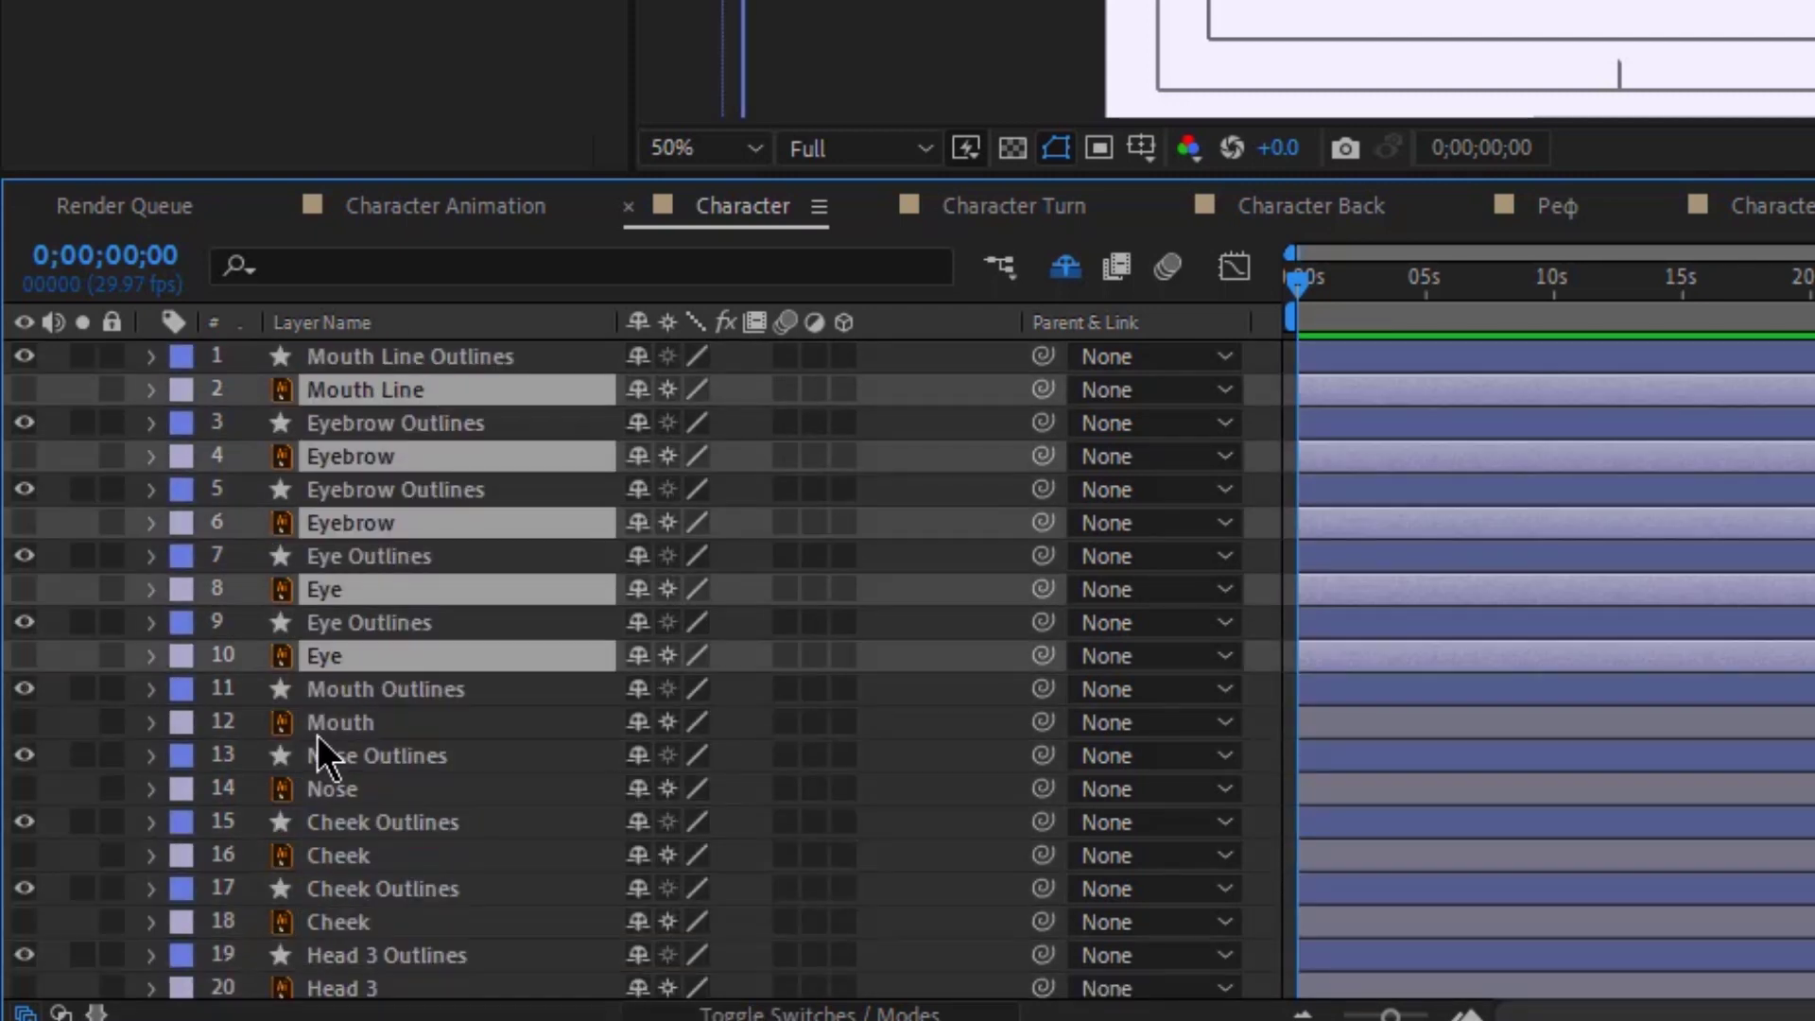
left_click(318, 724, "ctrl")
left_click(336, 789, "ctrl")
left_click(360, 856, "ctrl")
left_click(365, 615, "ctrl")
left_click(361, 681, "ctrl")
left_click(361, 747, "ctrl")
left_click(361, 814, "ctrl")
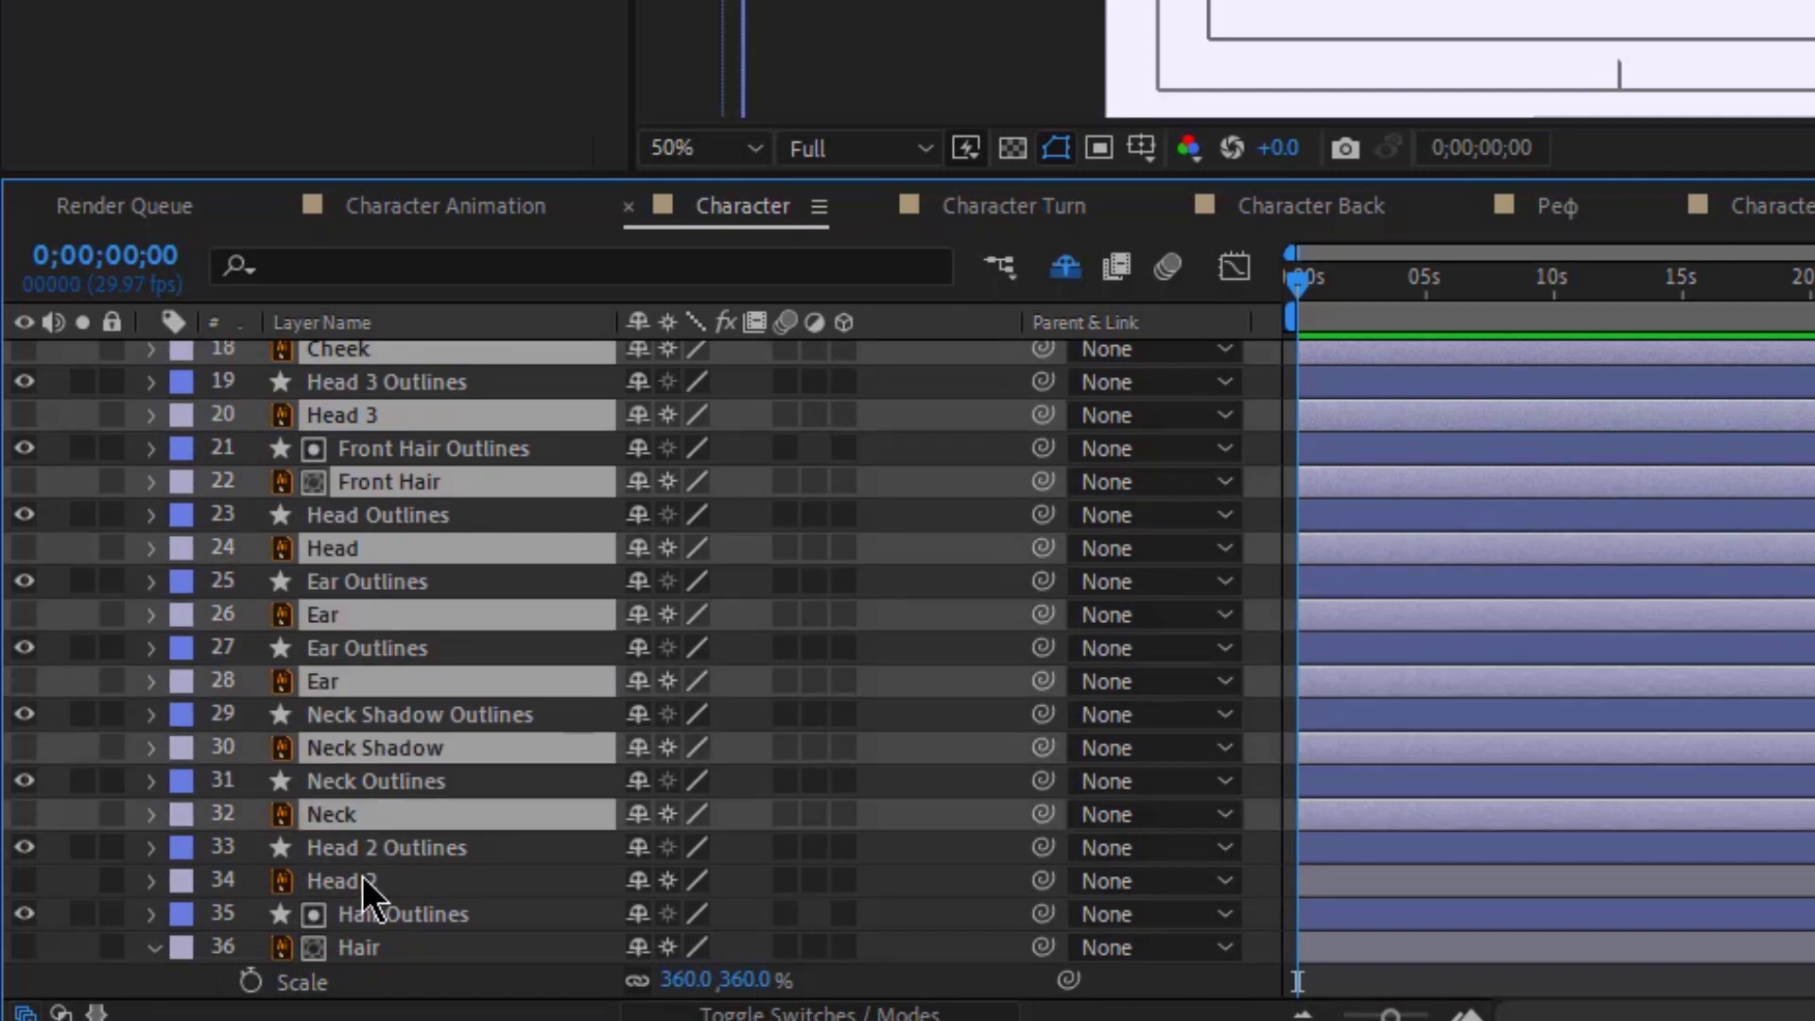
left_click(362, 880, "ctrl")
left_click(361, 947, "ctrl")
key("Delete")
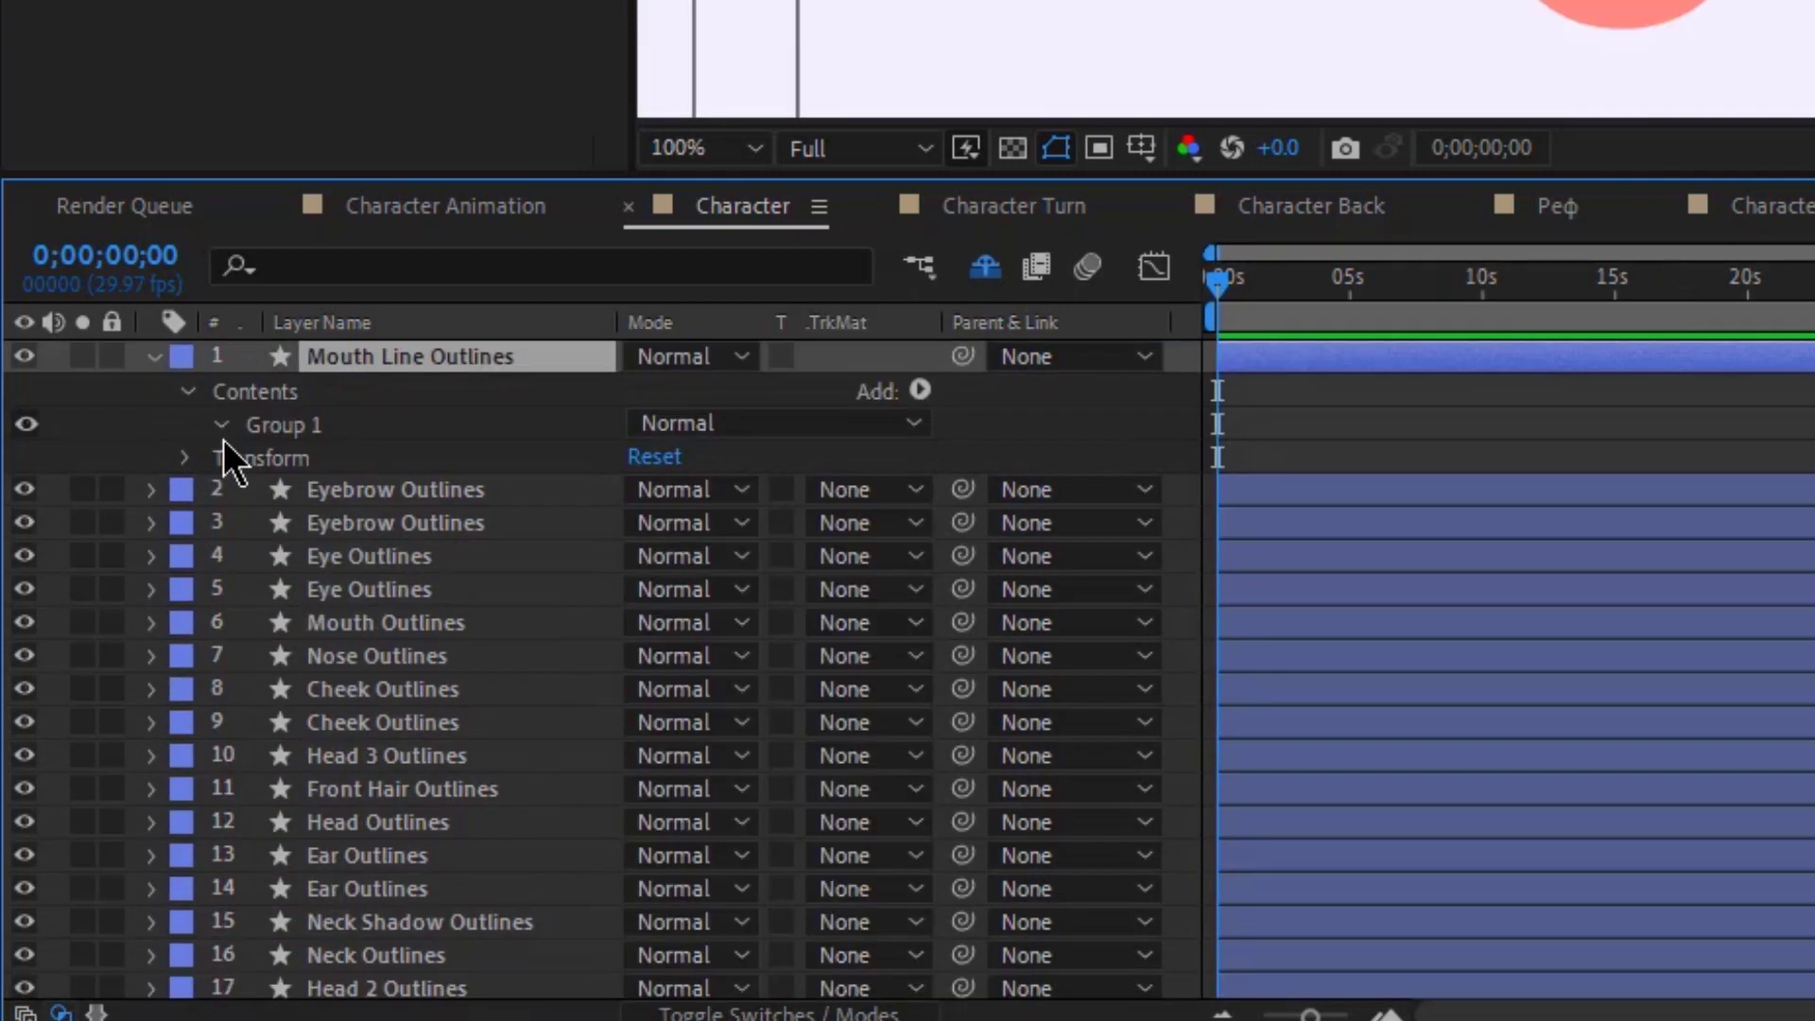
Step: Expand Group 1 in the Mouth Line Outlines layer and the first Eyebrow Outlines layer to examine their paths and Merge Paths
left_click(223, 435)
left_click(327, 486)
key("Delete")
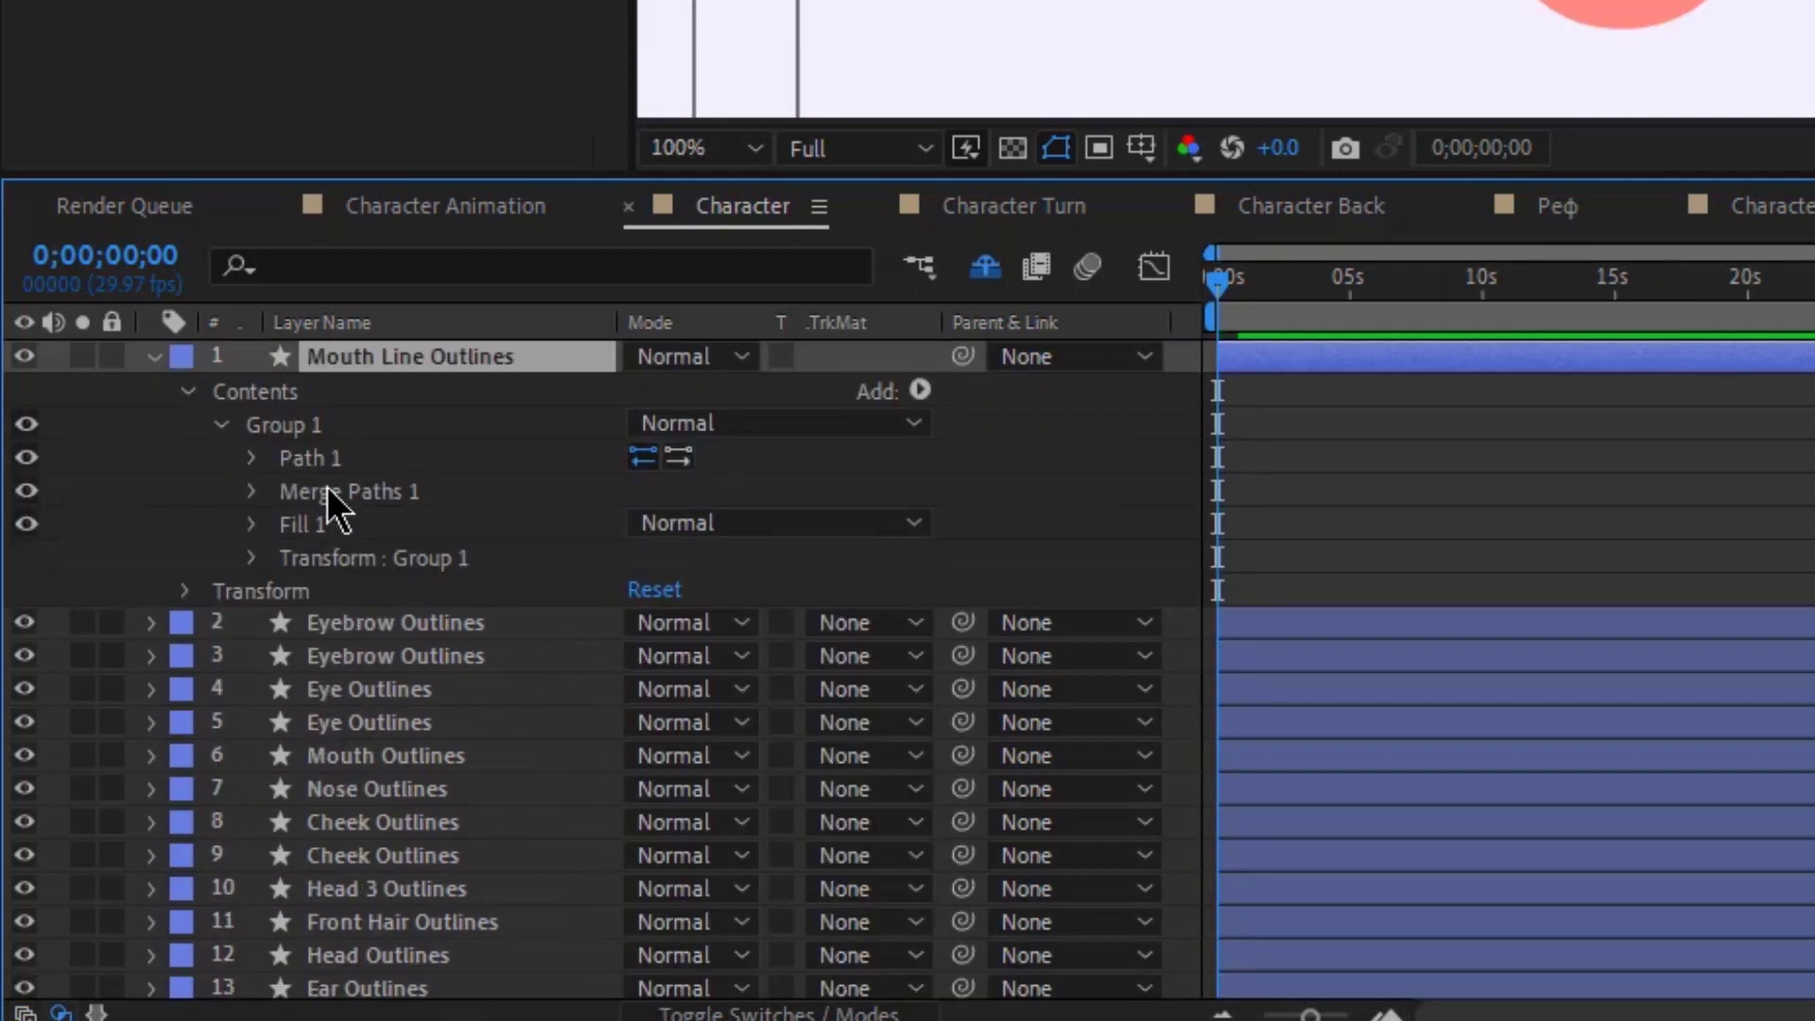
left_click(151, 623)
left_click(188, 657)
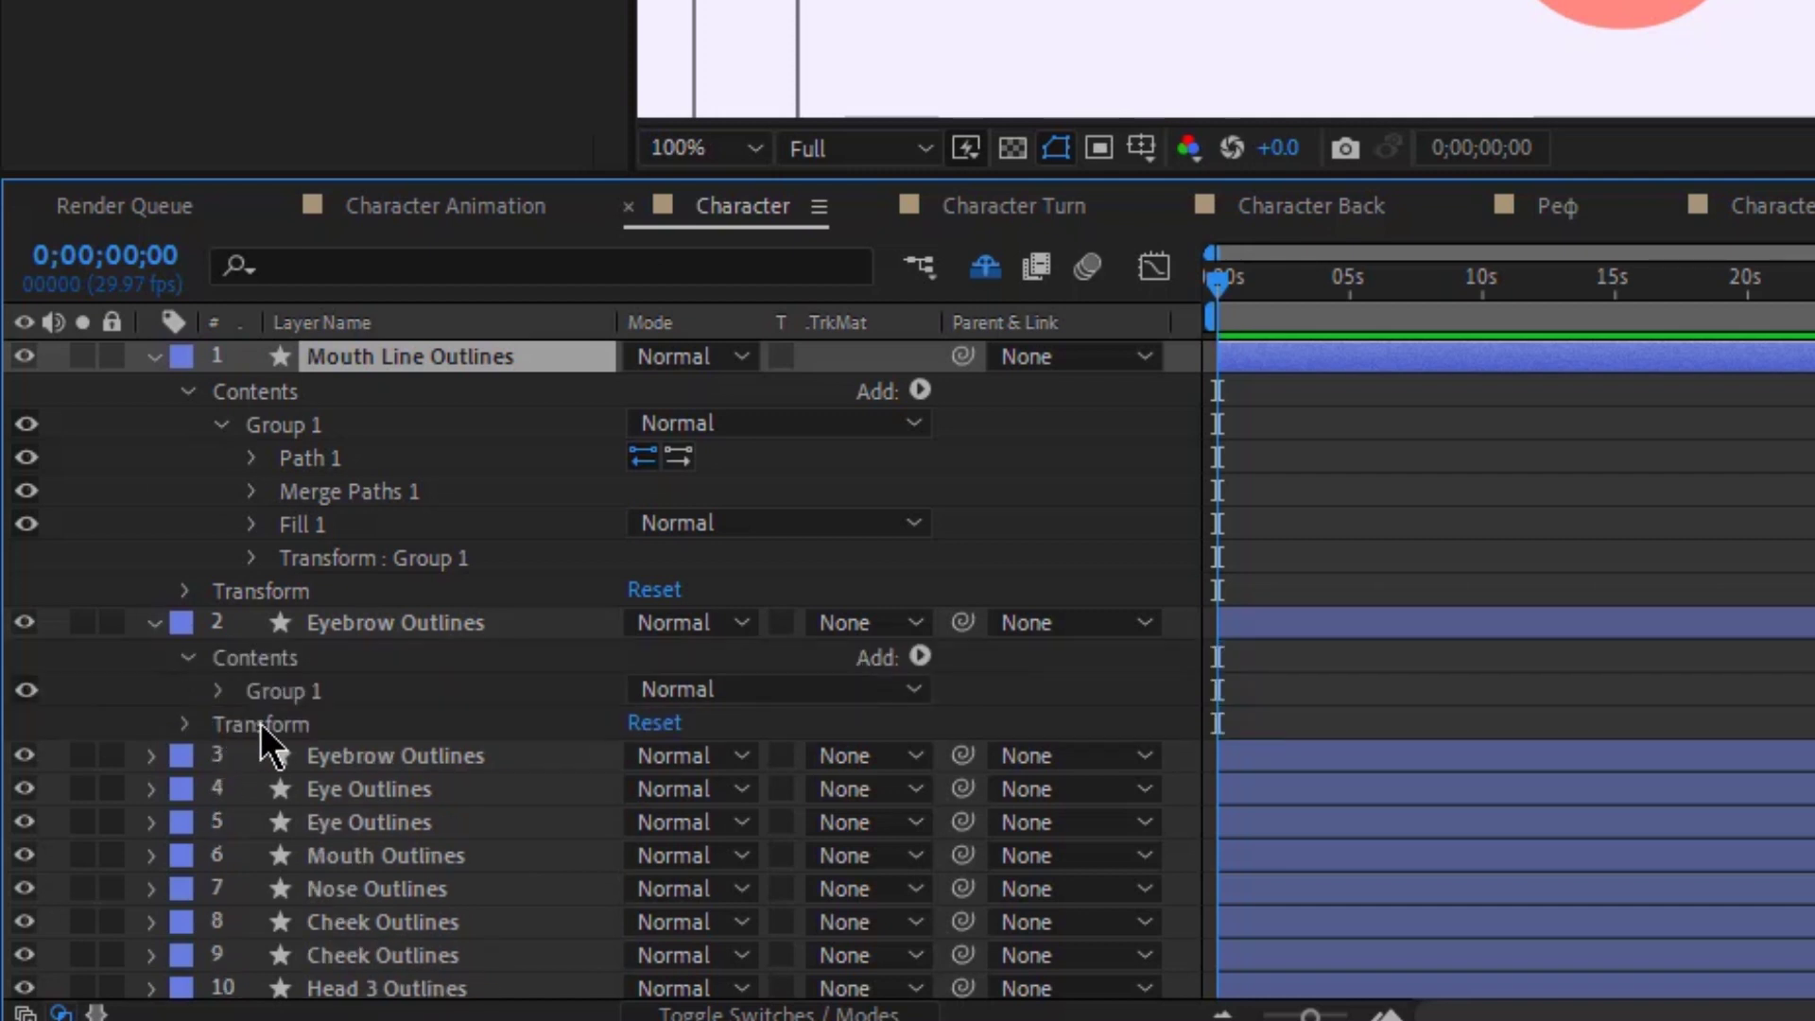
left_click(217, 691)
left_click(346, 756)
key("Delete")
scroll(349, 690, "down", 3)
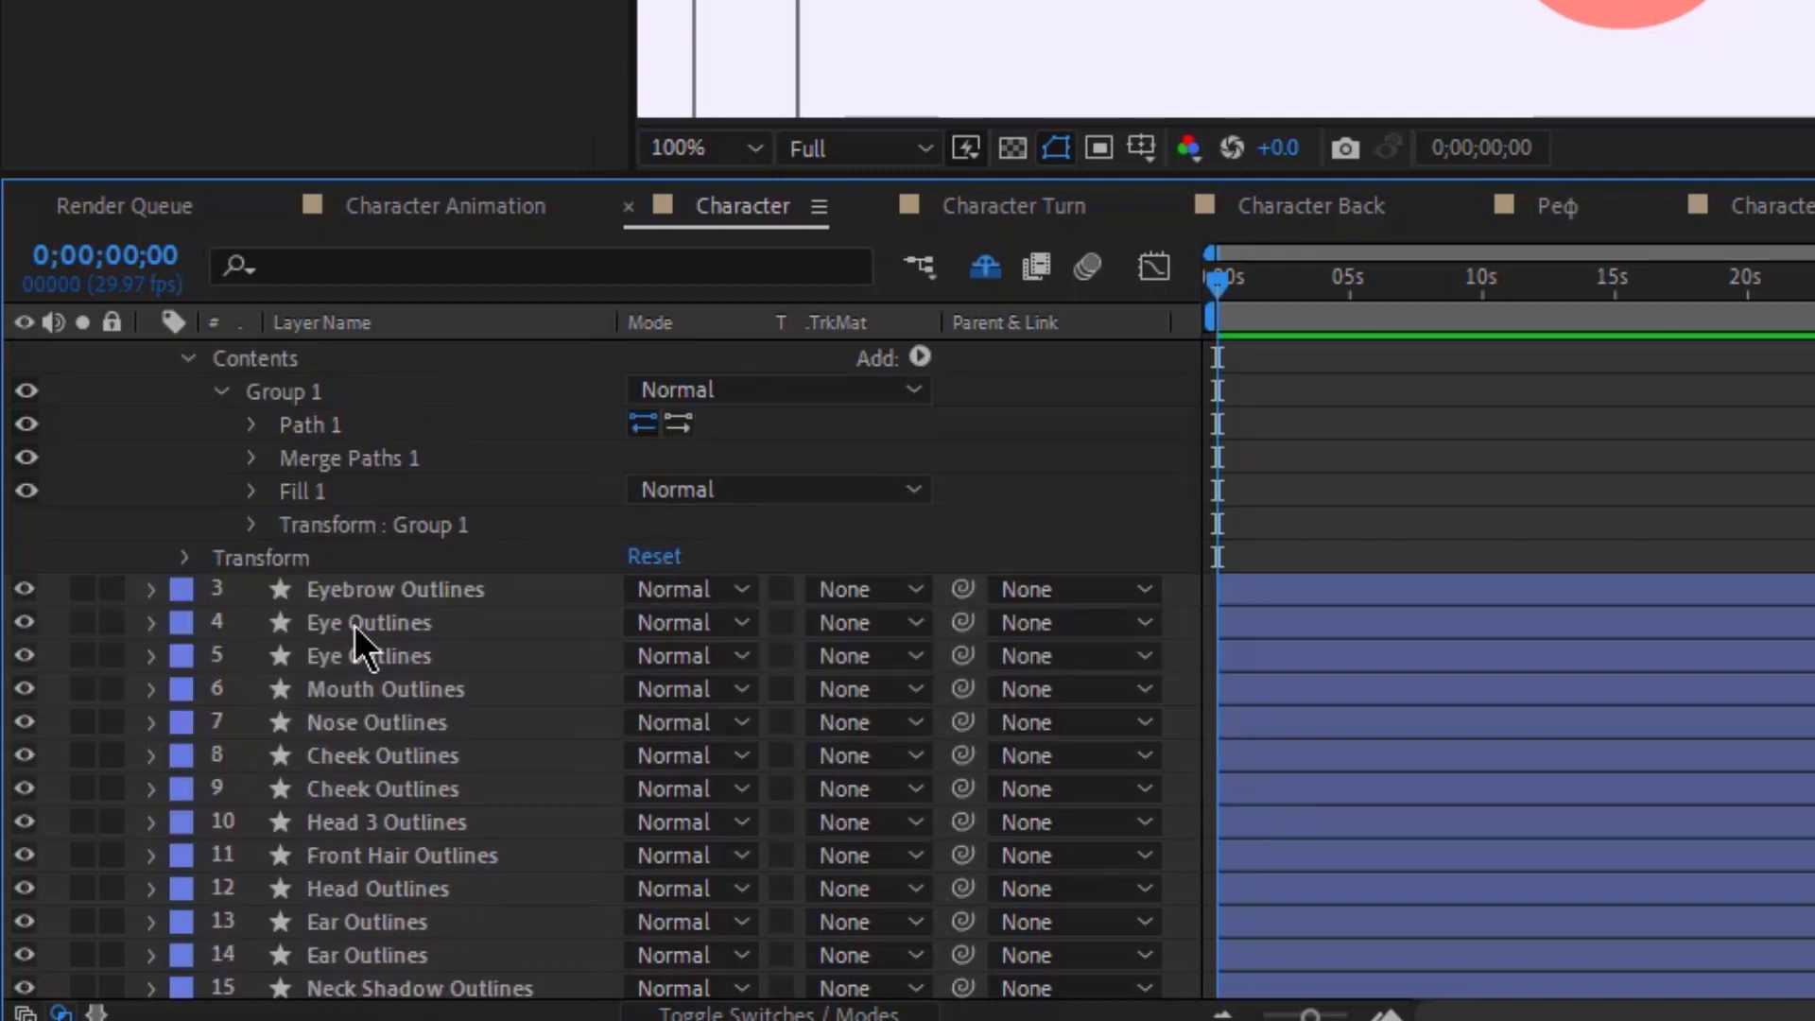
Step: Select the second Eyebrow Outlines through Hair Outlines layers and expand them, opening the eyebrow's Group 1 for inspection
left_click(359, 588)
scroll(357, 804, "down", 1)
left_click(349, 981, "shift")
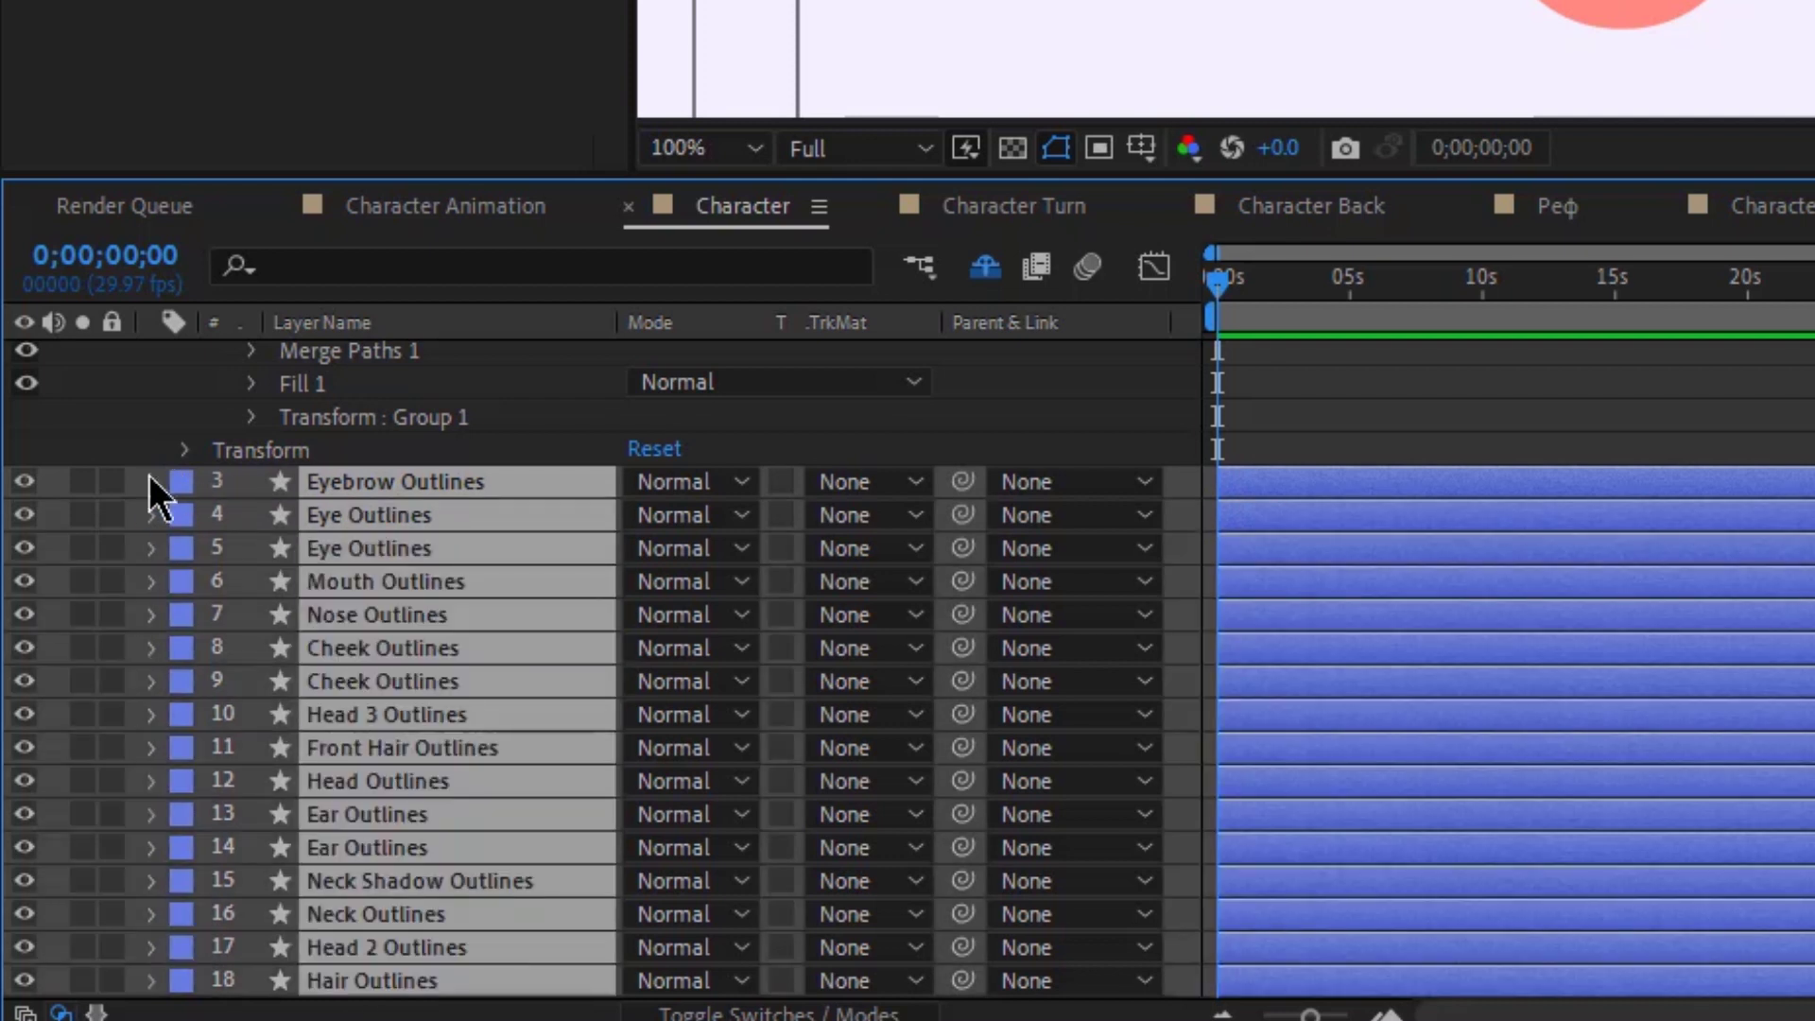
left_click(150, 484)
left_click(184, 517)
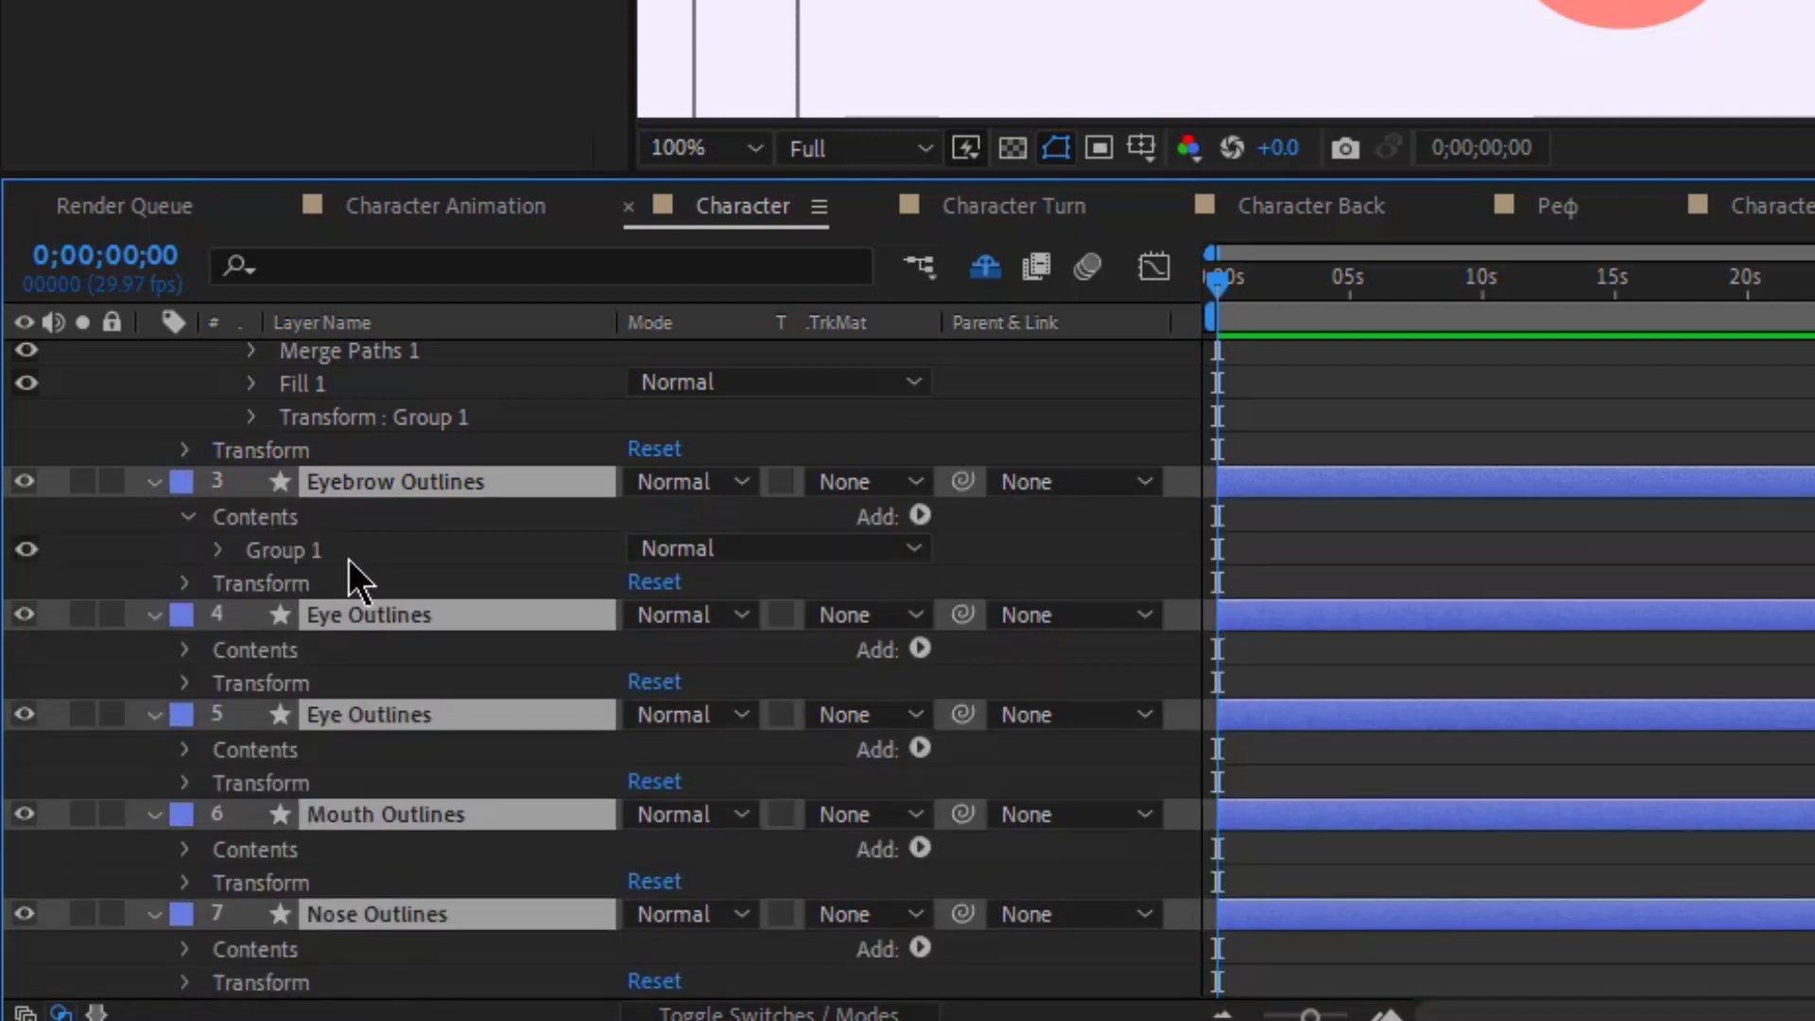
left_click(284, 548)
left_click(216, 551)
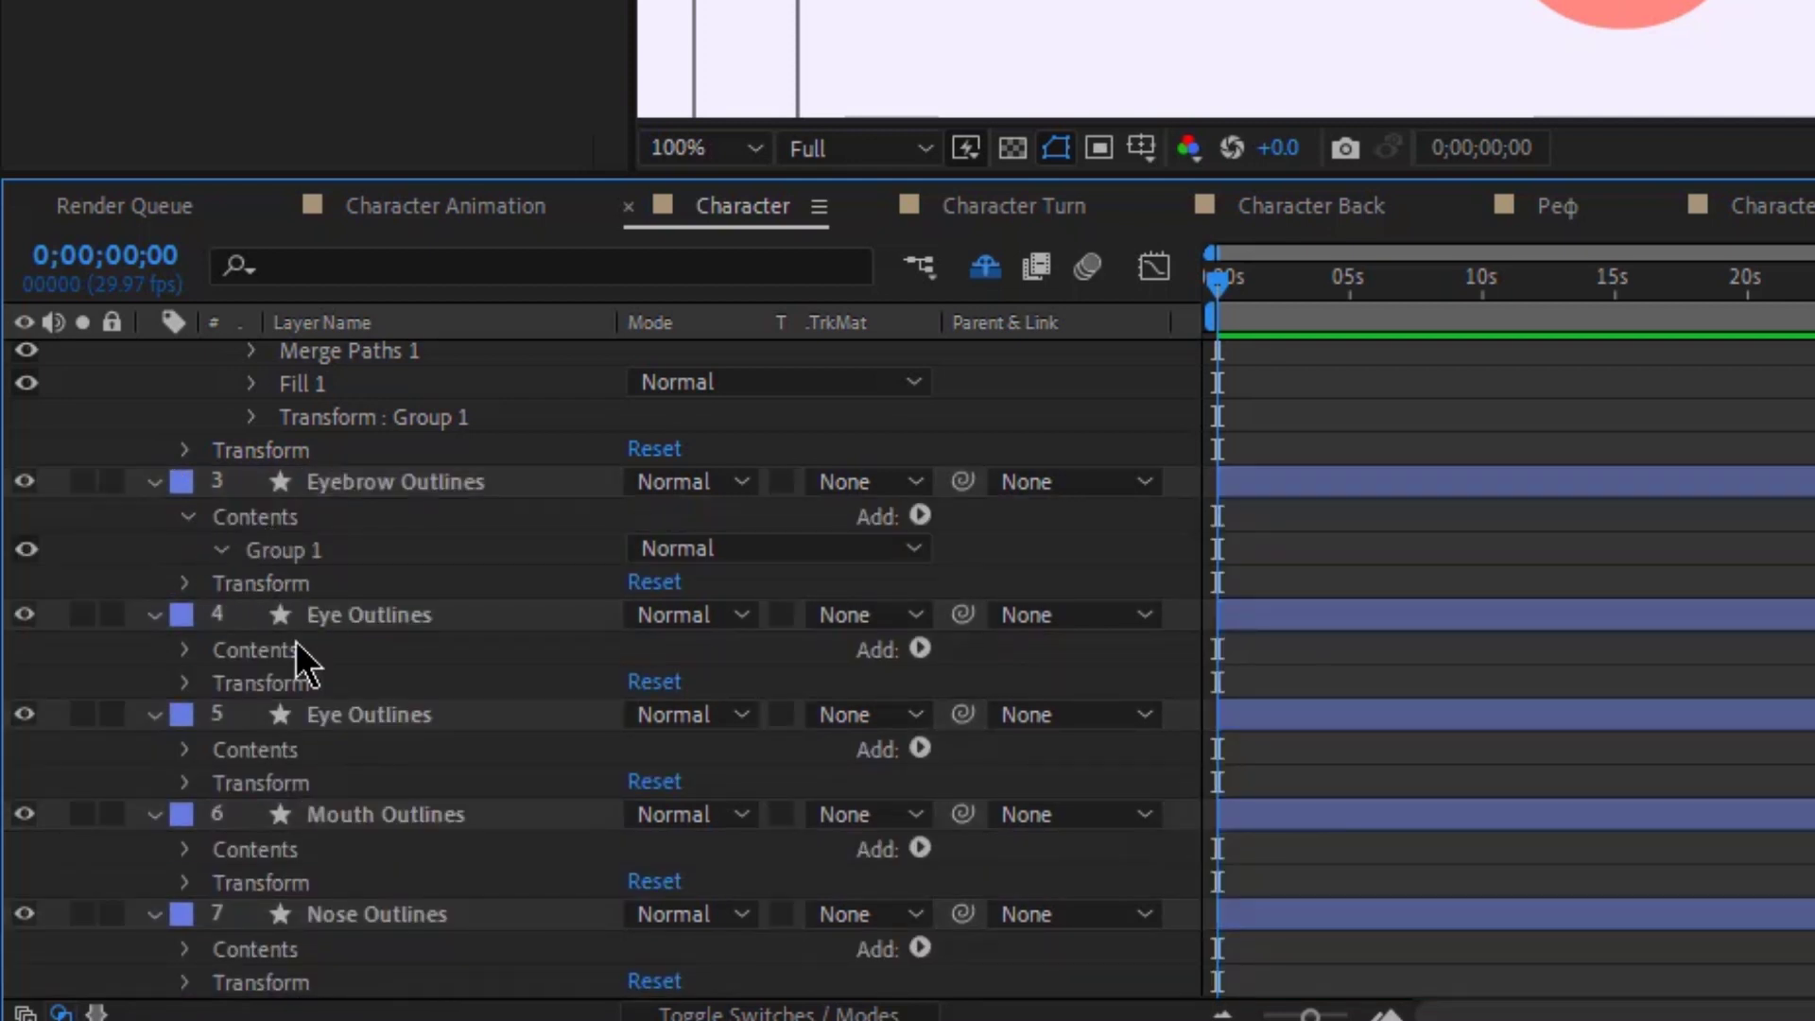
left_click(336, 620)
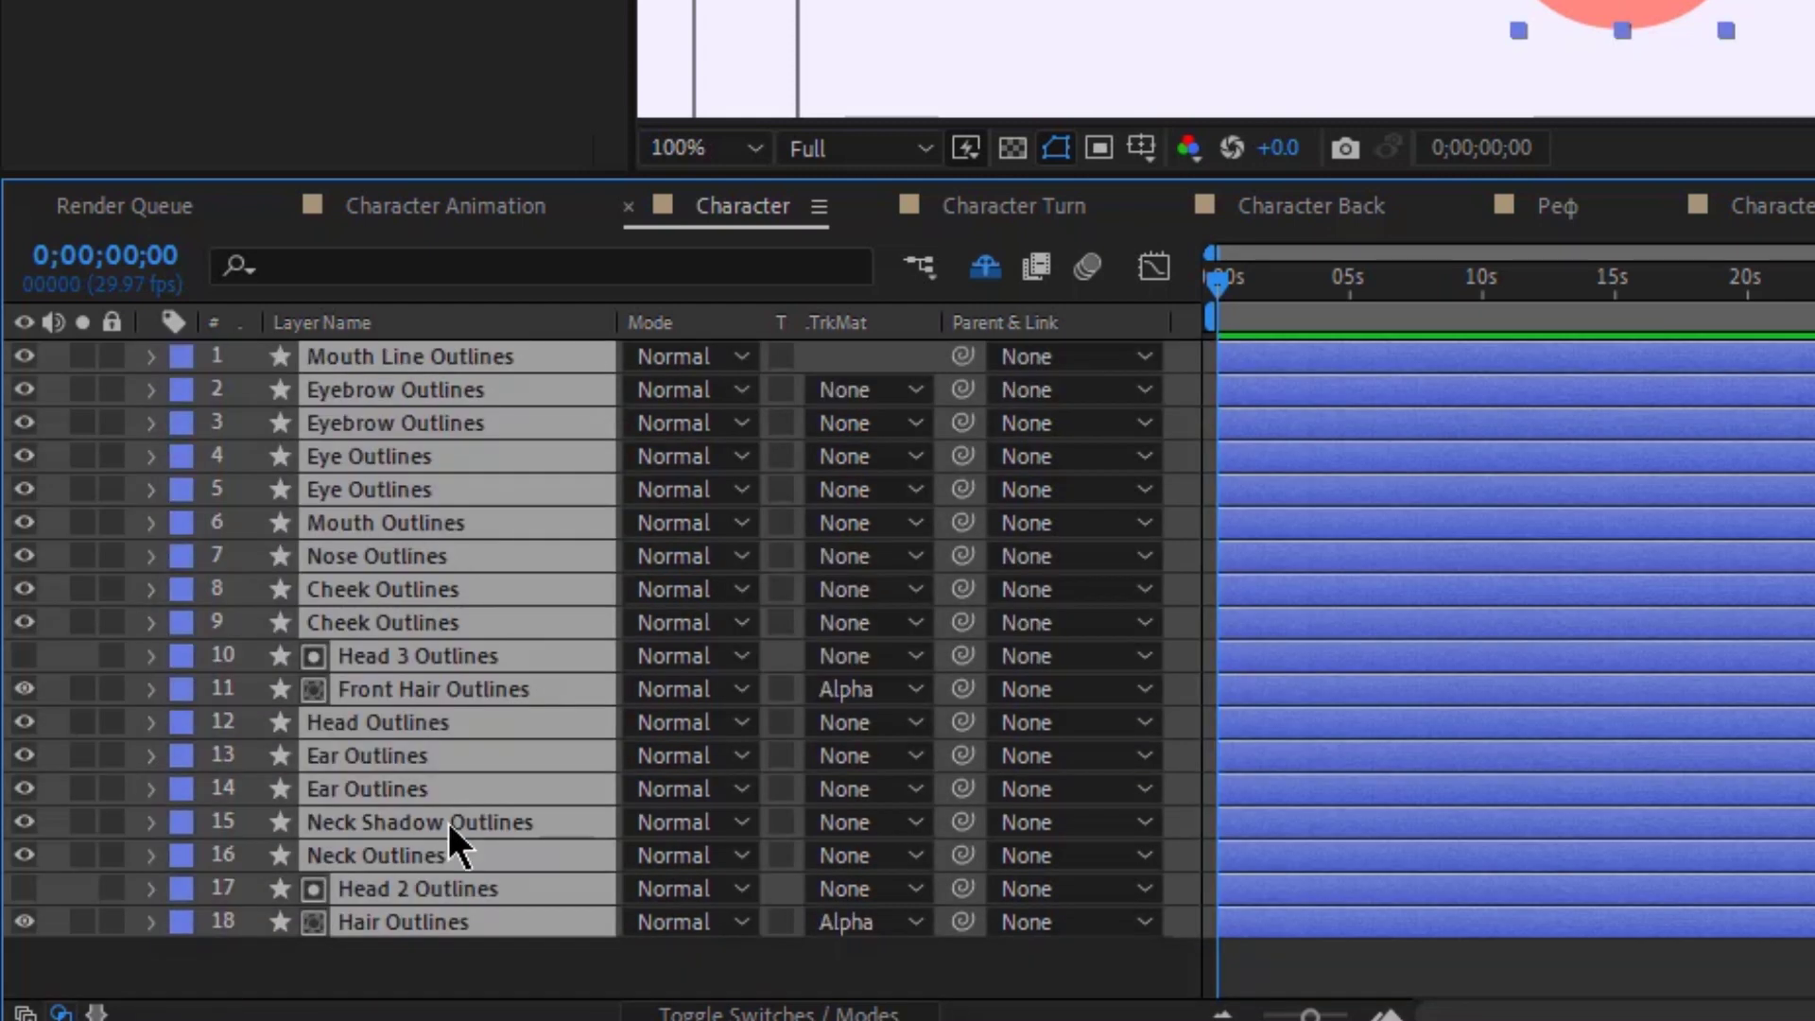
Step: Parent all facial feature, hair, Head 2 and Head 3 outline layers to Head Outlines, leaving out the ears, neck and neck shadow
key("ctrl+a")
left_click(370, 779, "ctrl")
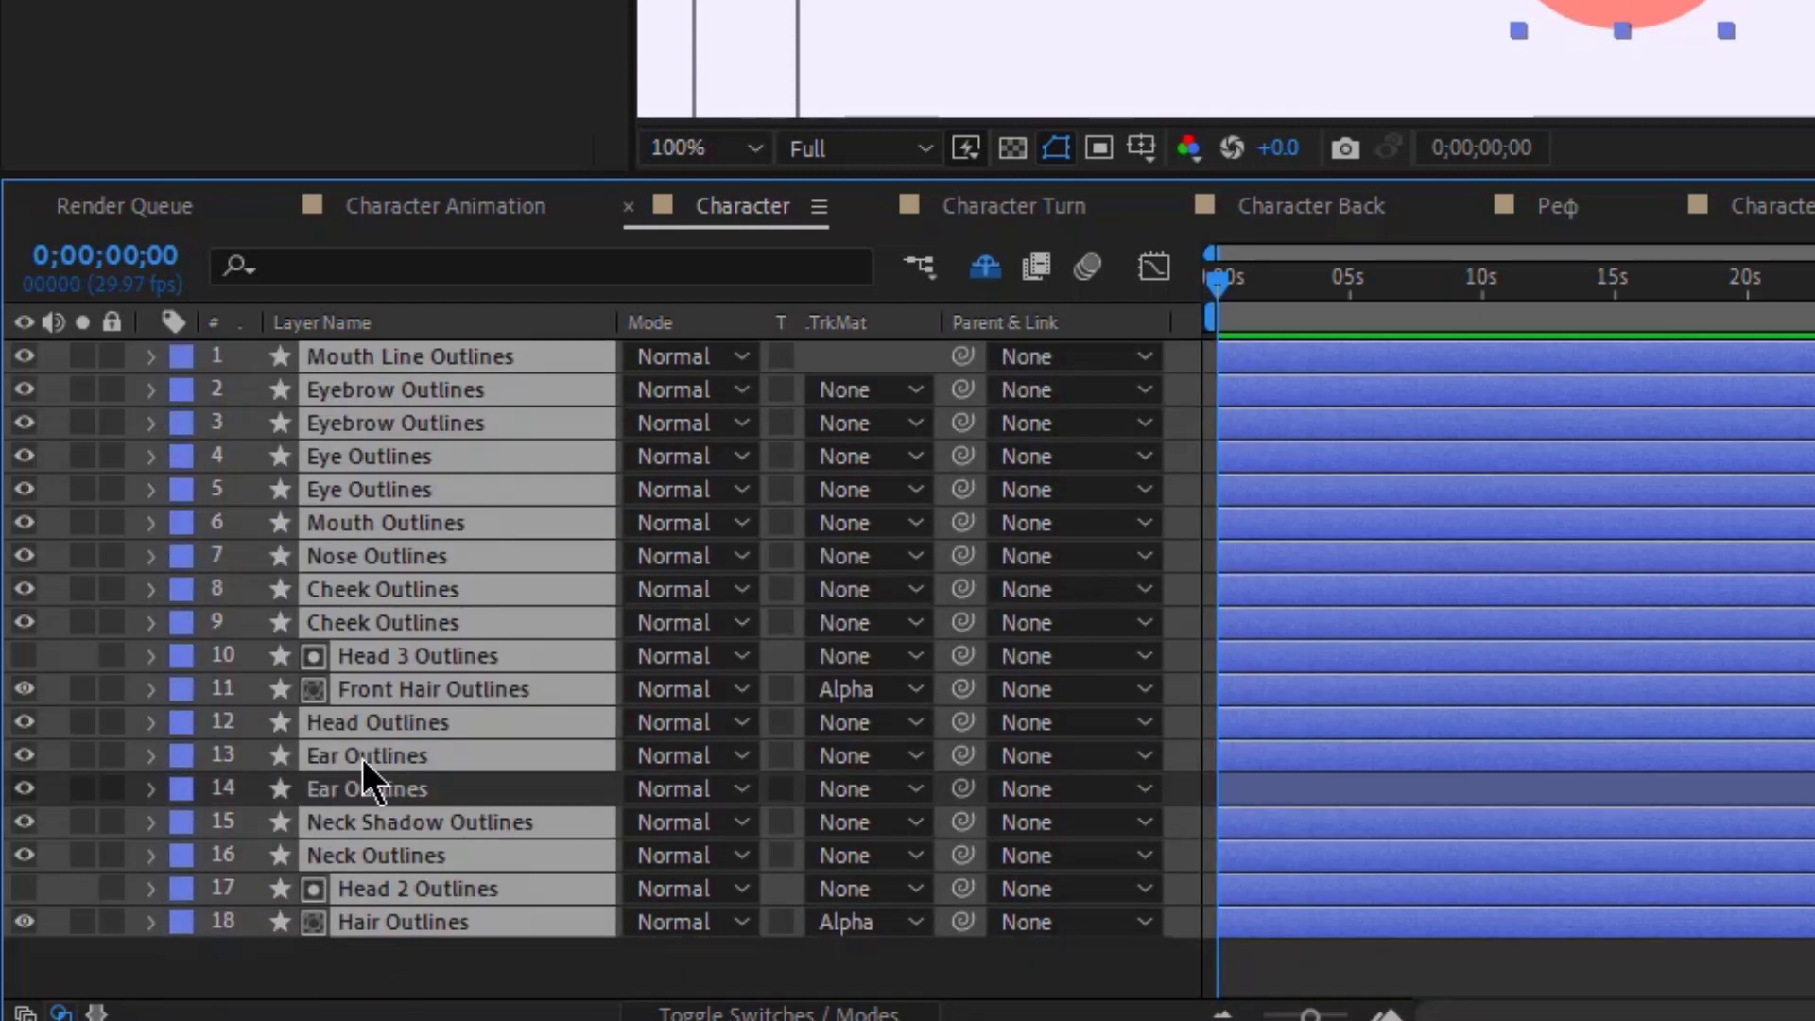
left_click(361, 758, "ctrl")
left_click(359, 834, "ctrl")
left_click(361, 851, "ctrl")
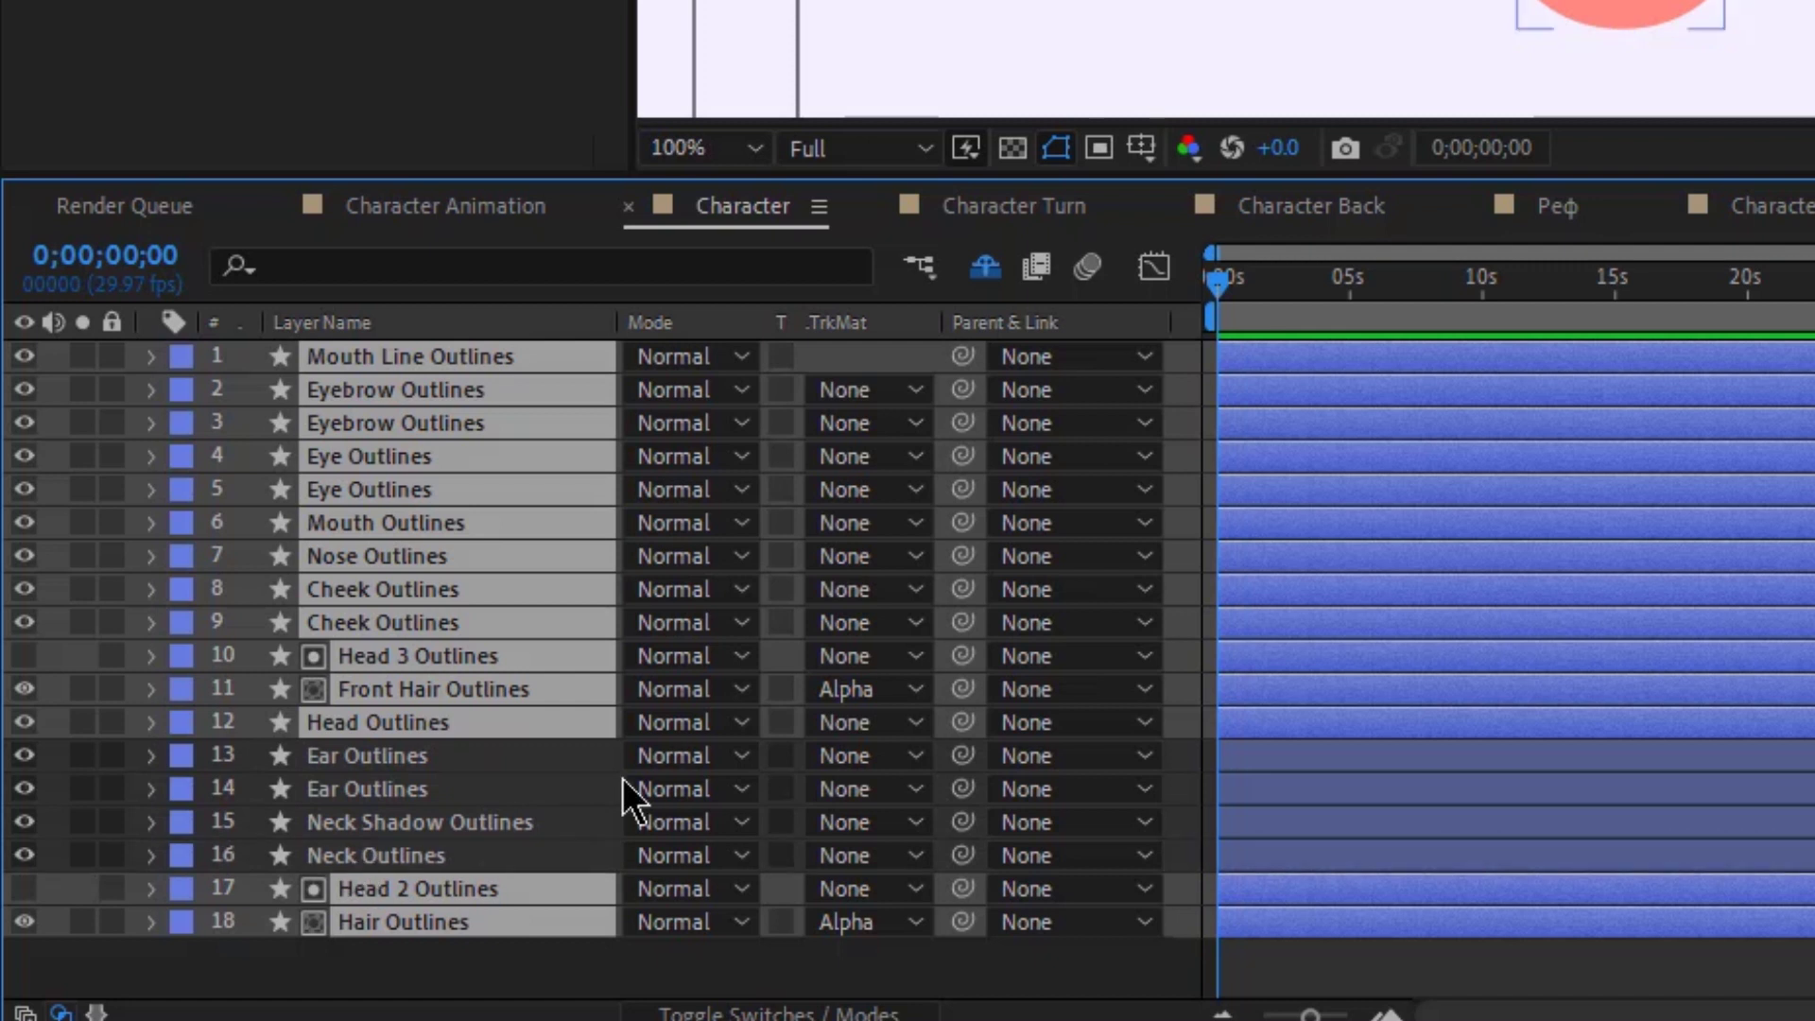
left_click(484, 726, "ctrl")
left_click_drag(963, 689, 656, 728)
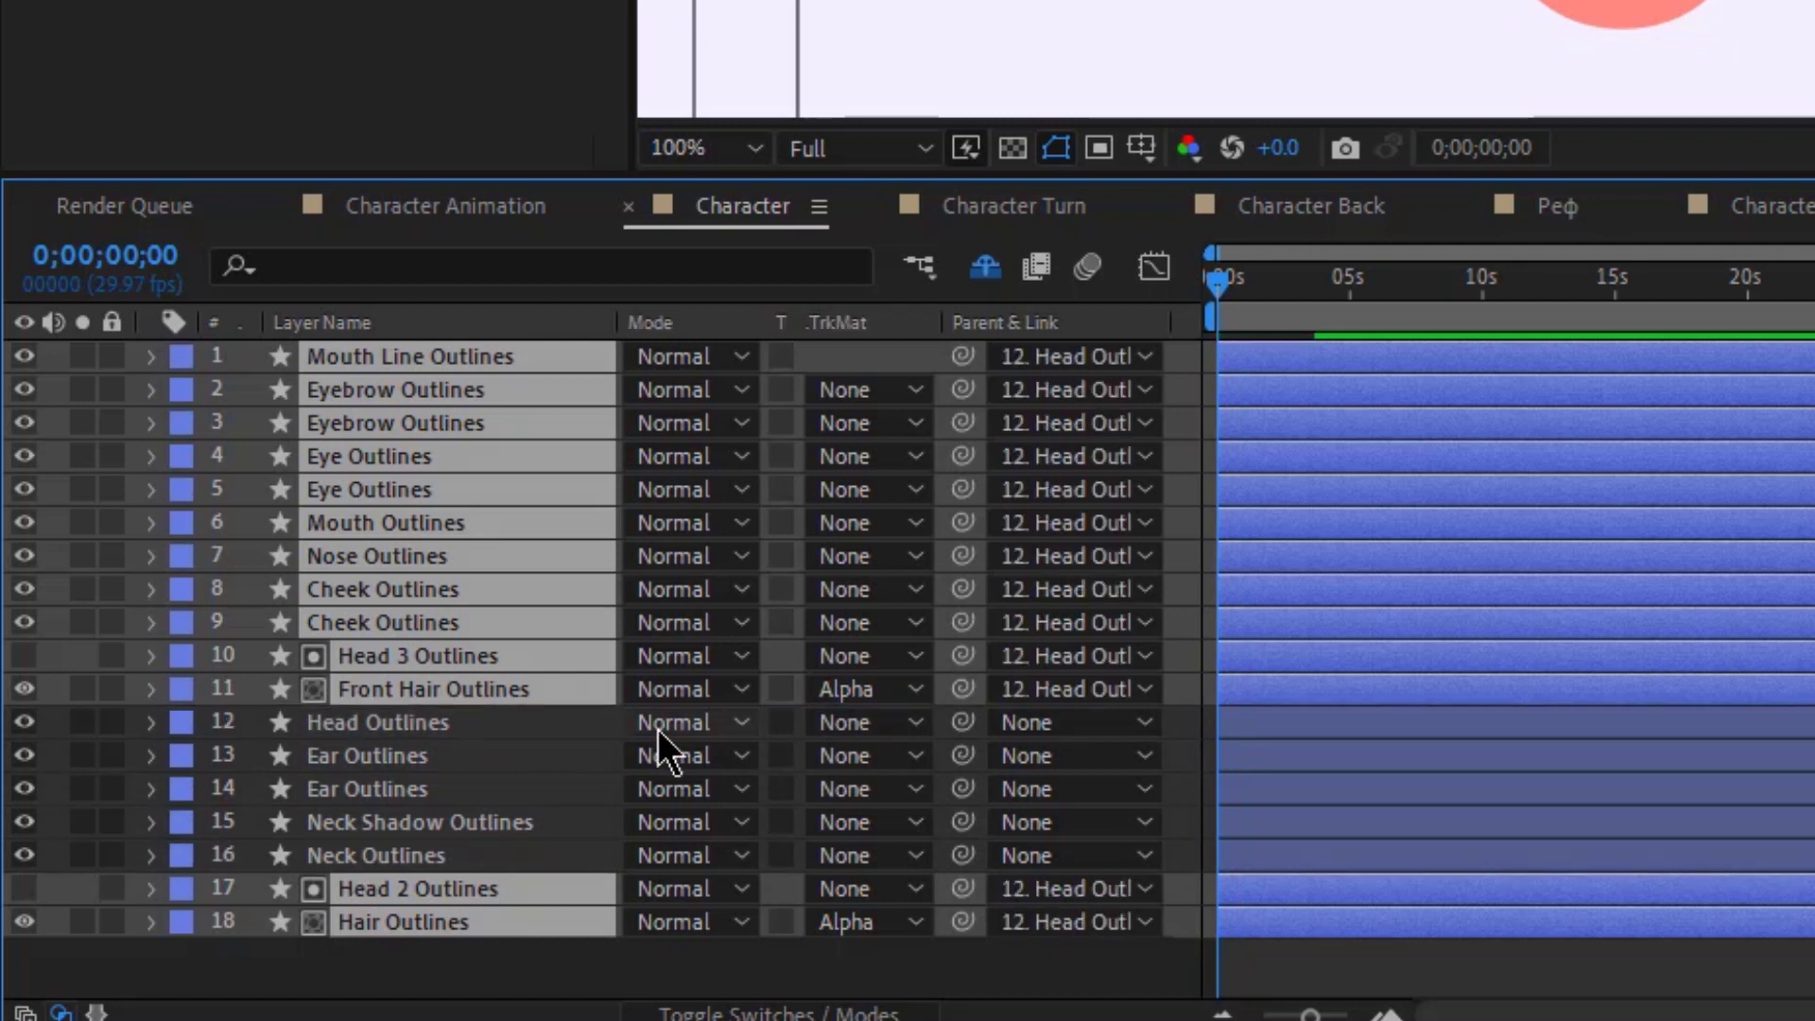
Step: Parent Neck Shadow Outlines to Neck Outlines, and both Ear Outlines layers to Head Outlines
left_click(433, 855)
left_click_drag(962, 822, 382, 856)
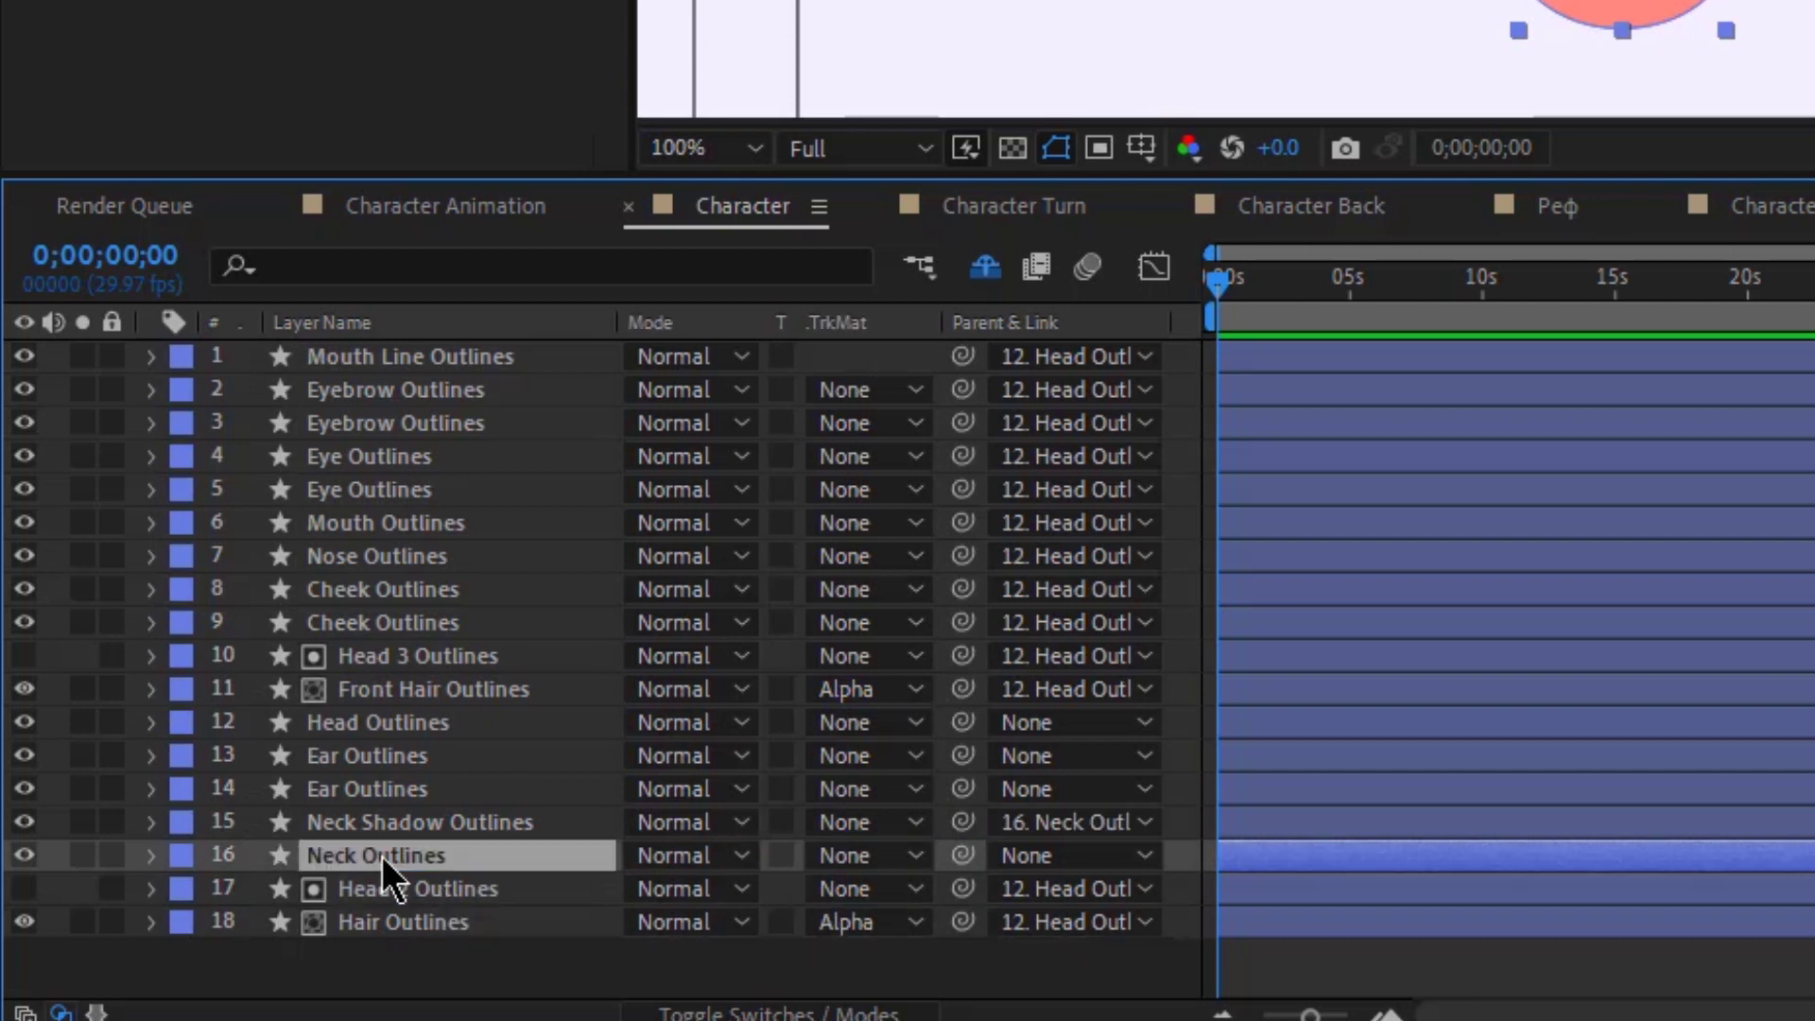
left_click(384, 786)
left_click(376, 748, "shift")
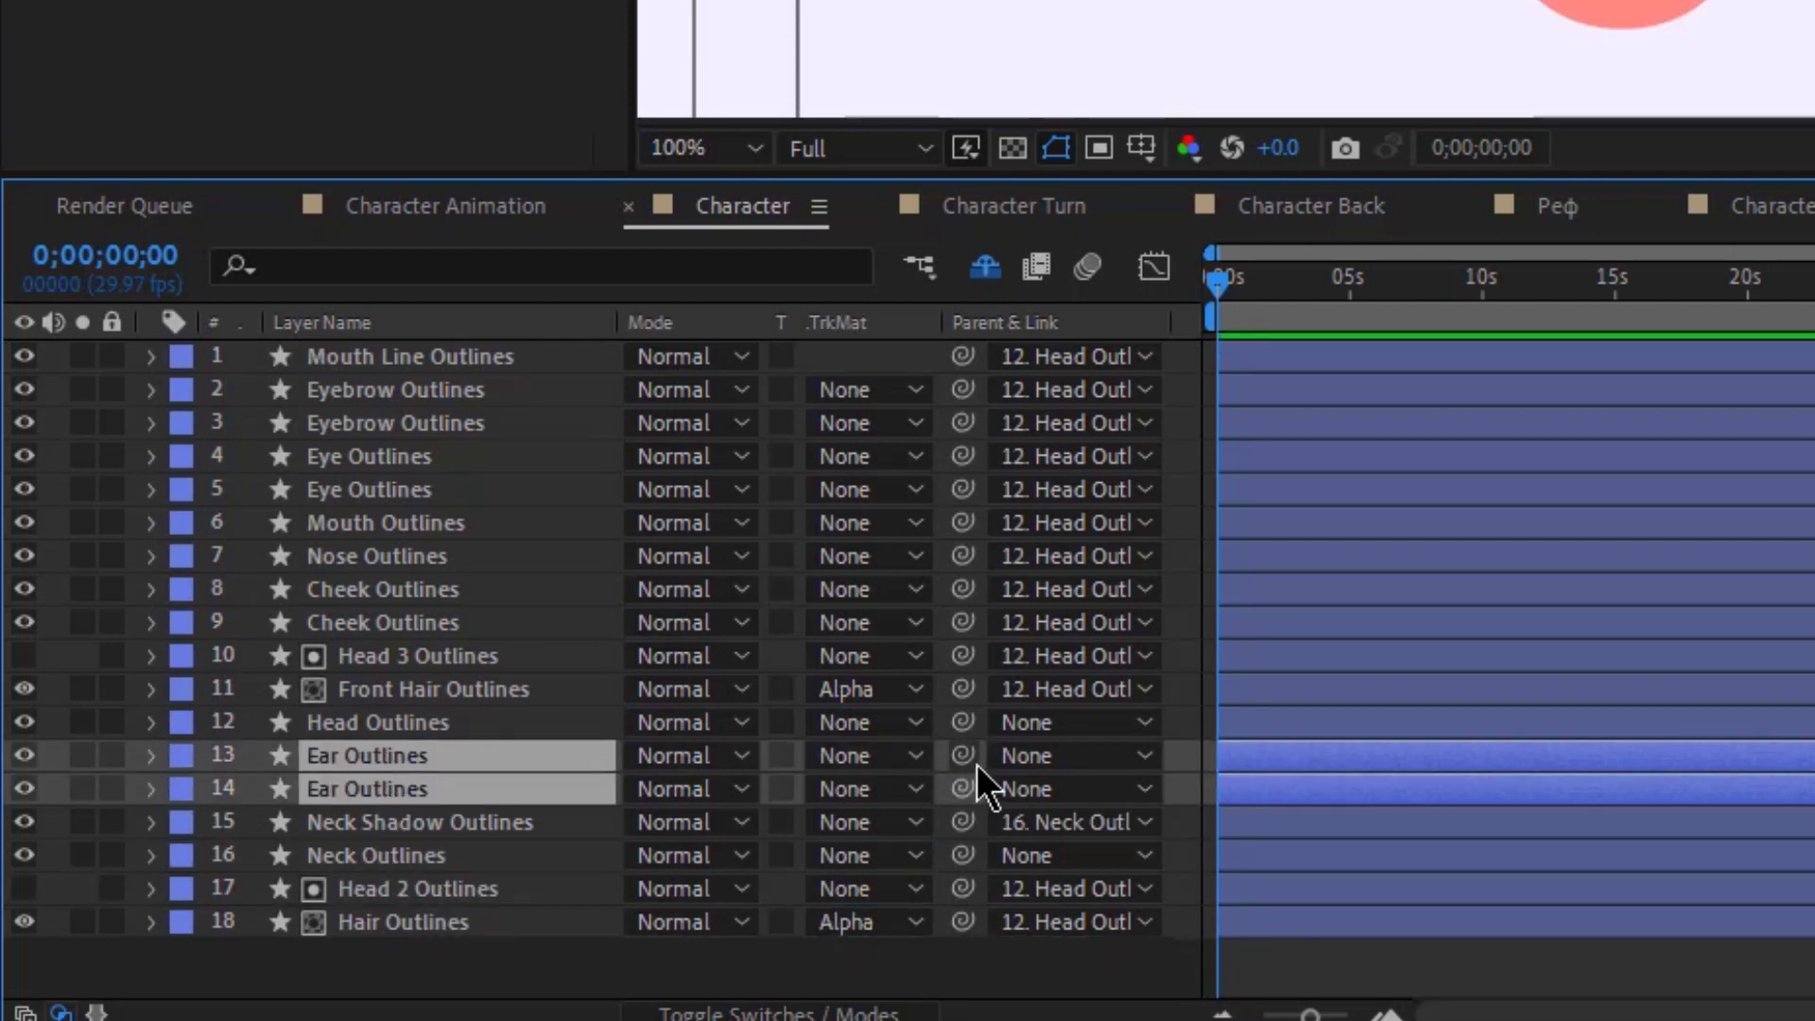
left_click_drag(963, 788, 417, 724)
left_click(417, 725)
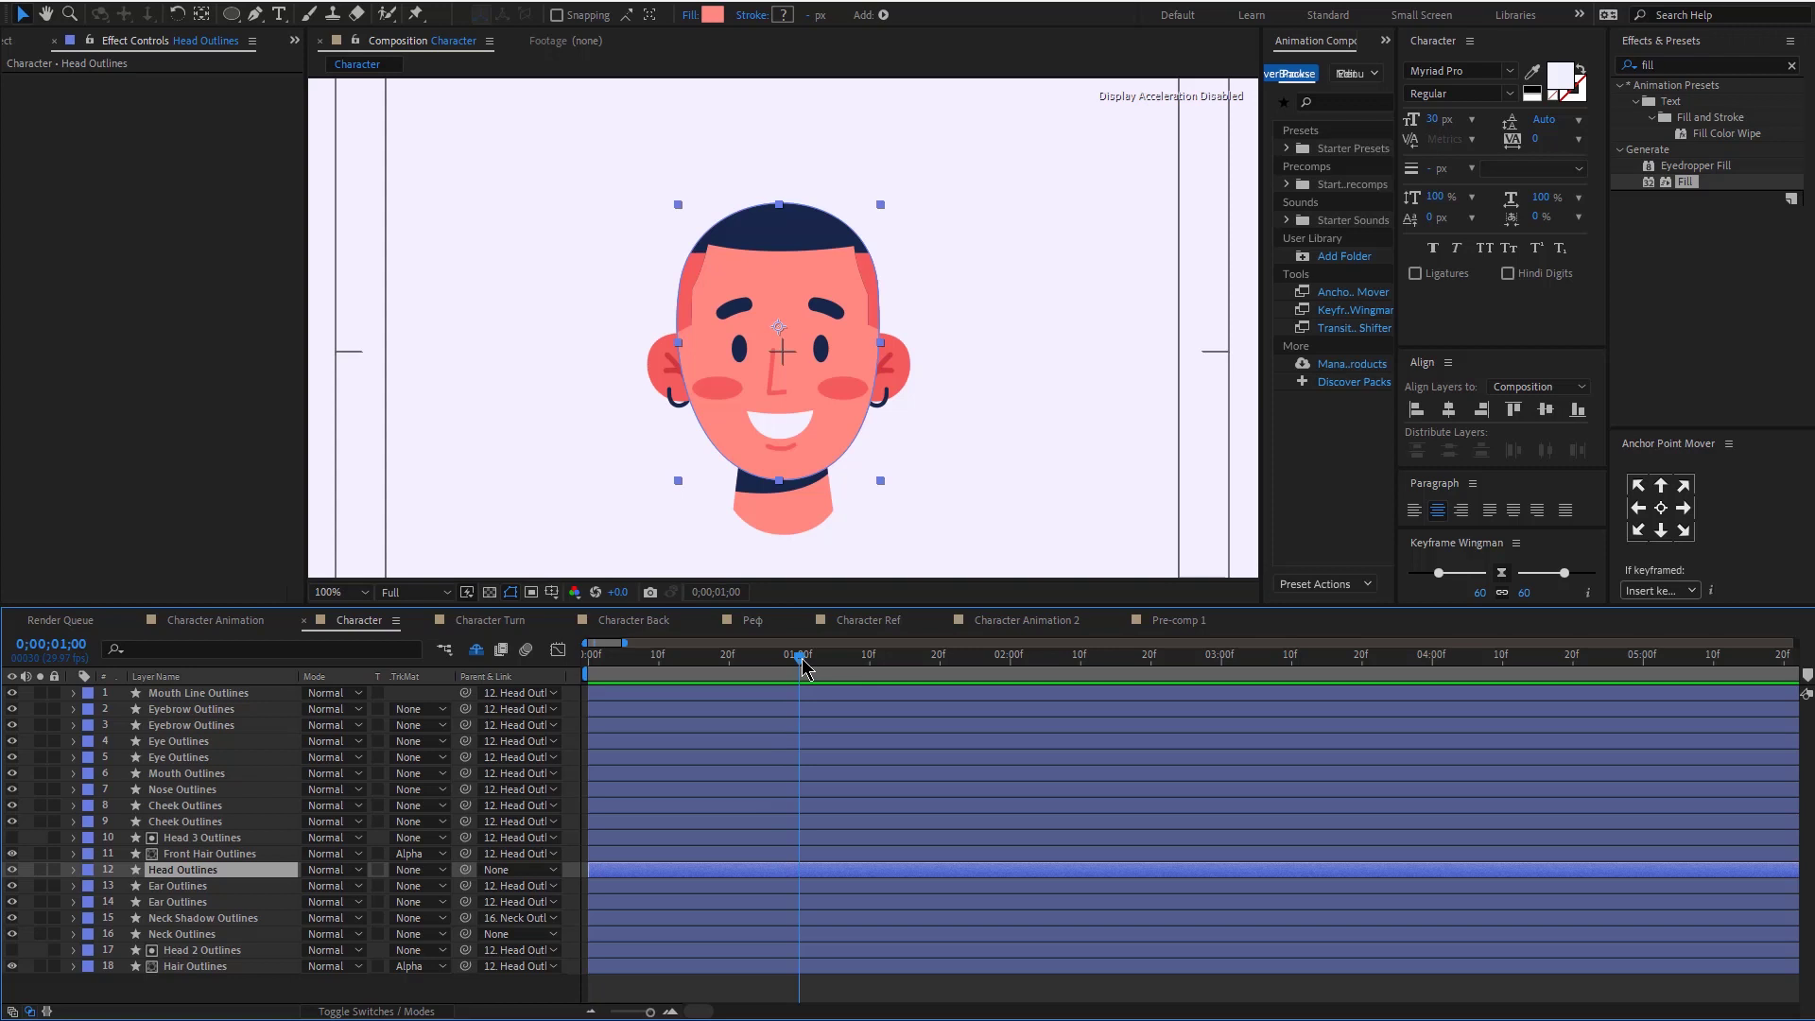
Step: Add Position keyframes to all layers at 0;00;00;00
key("Home")
key("ctrl+a")
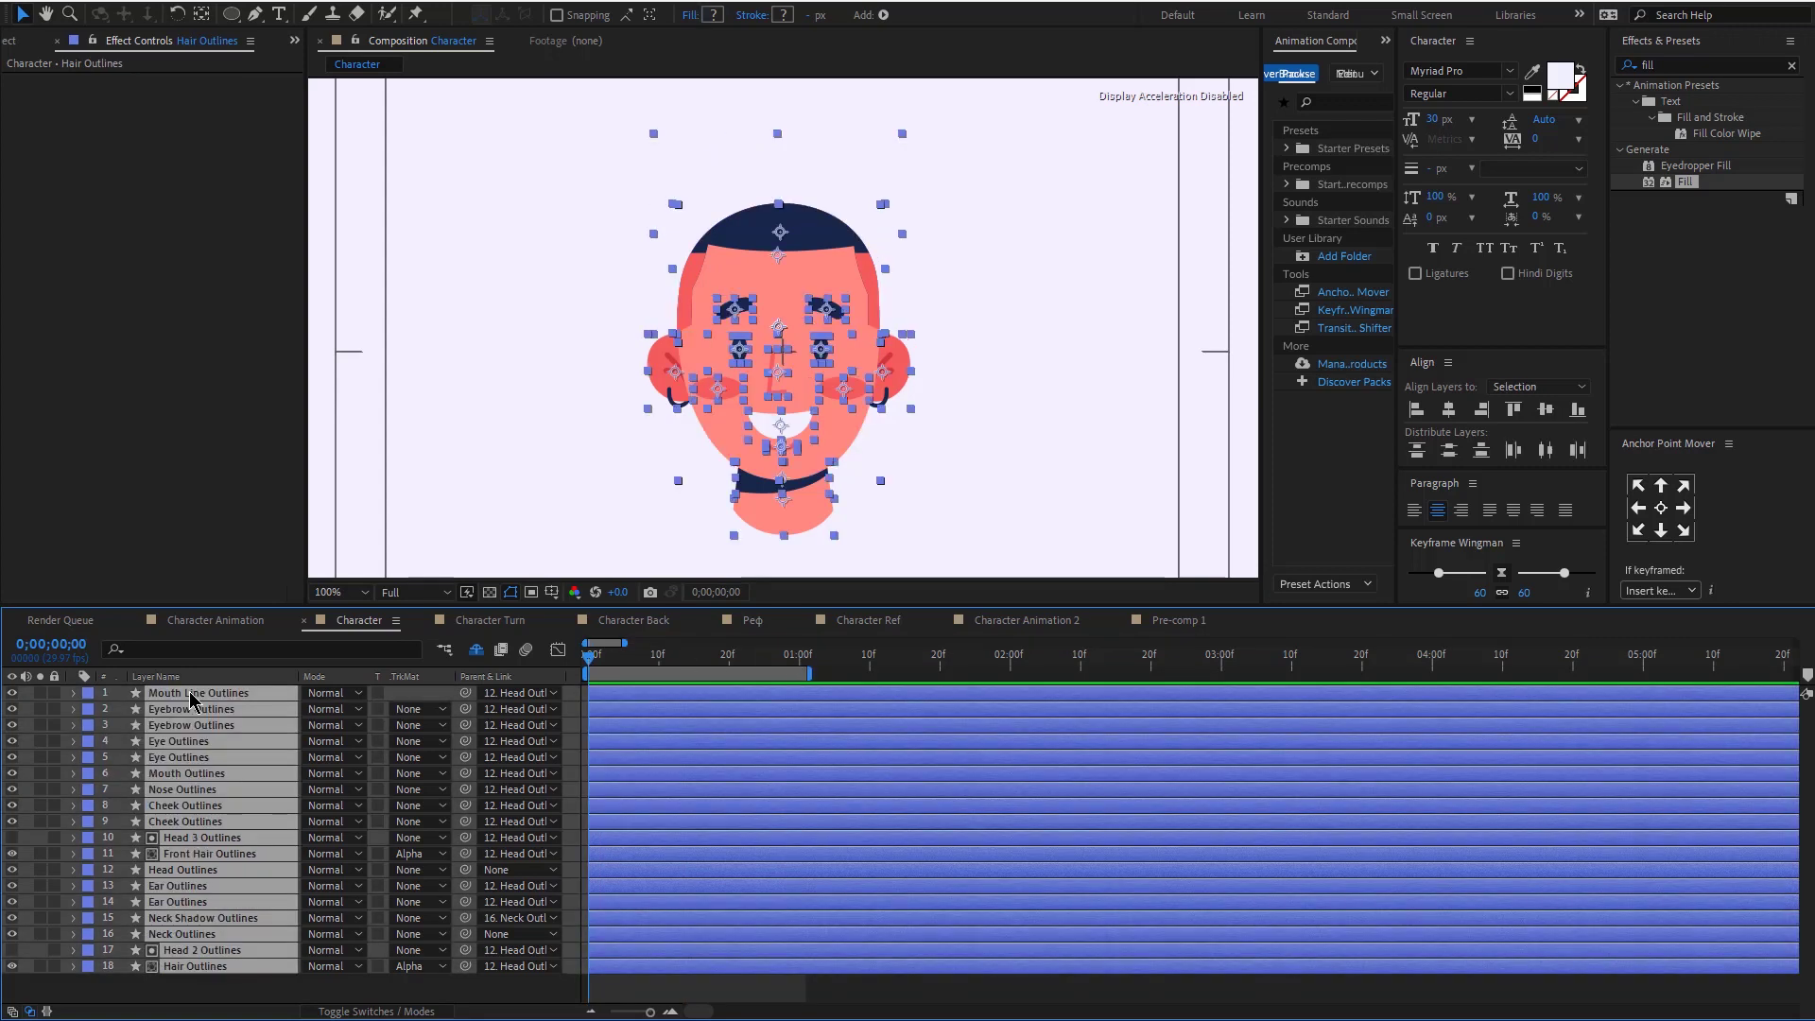
key("p")
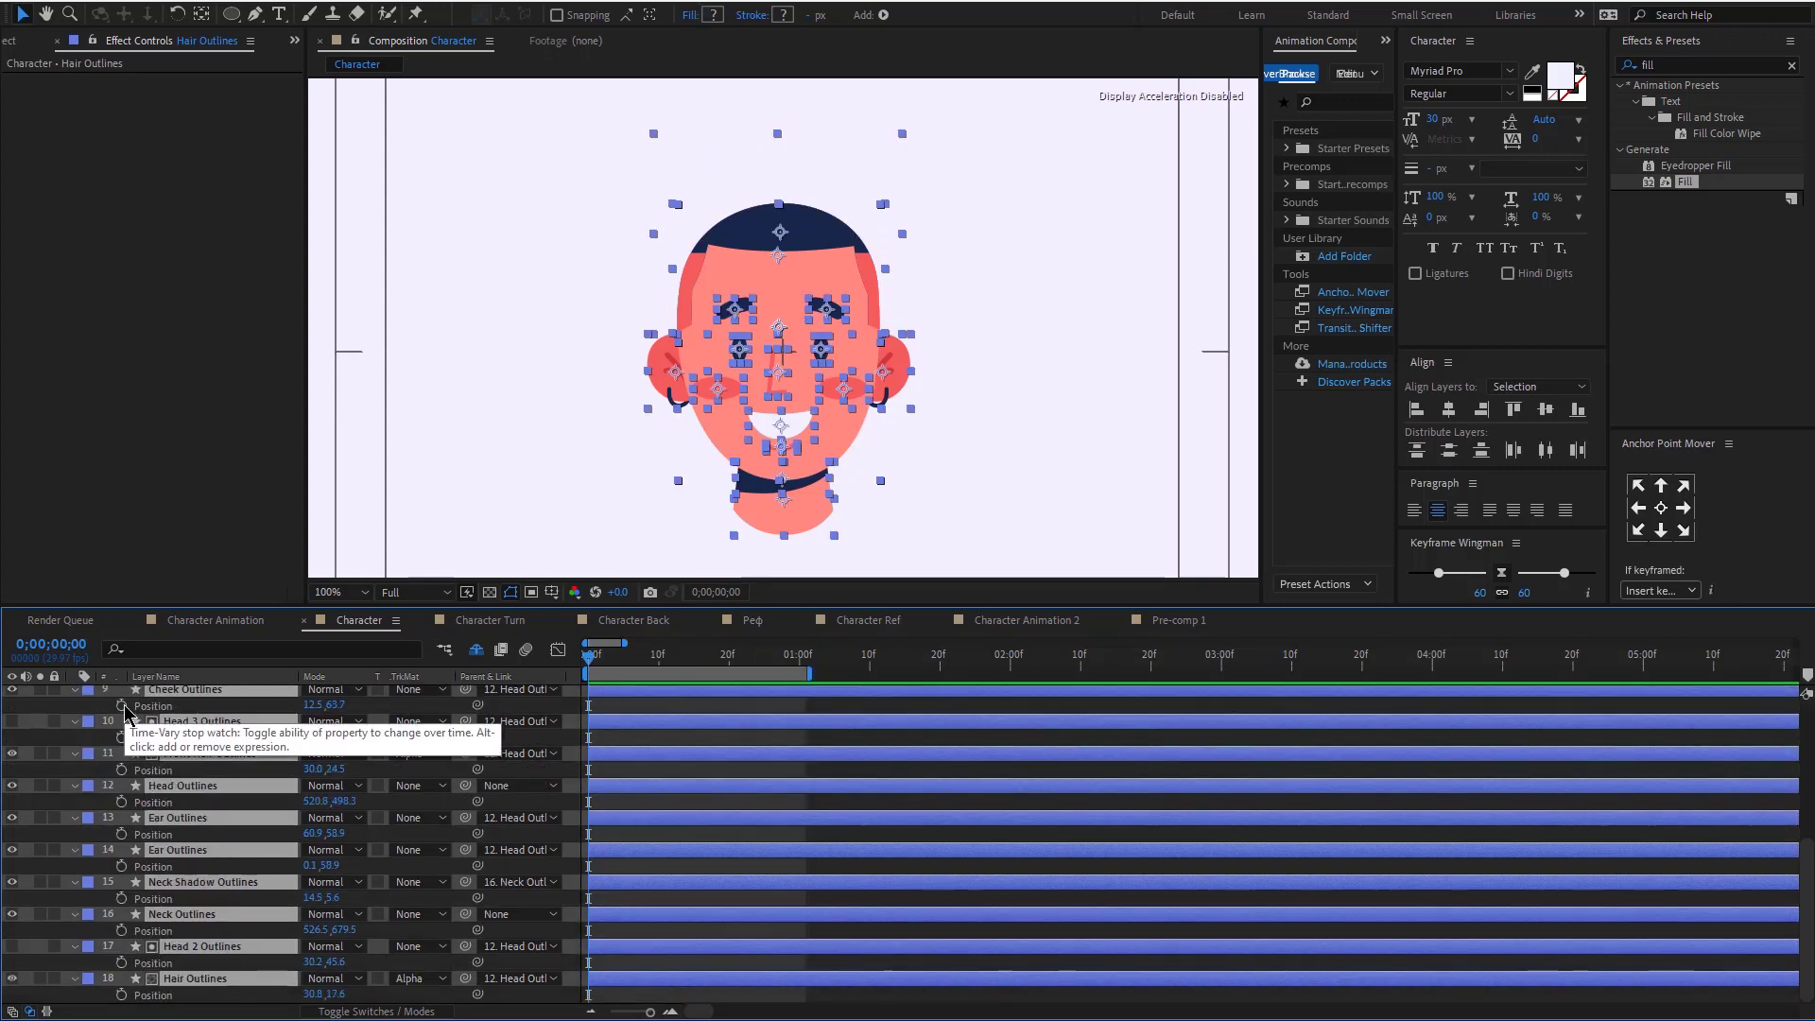
left_click(122, 706)
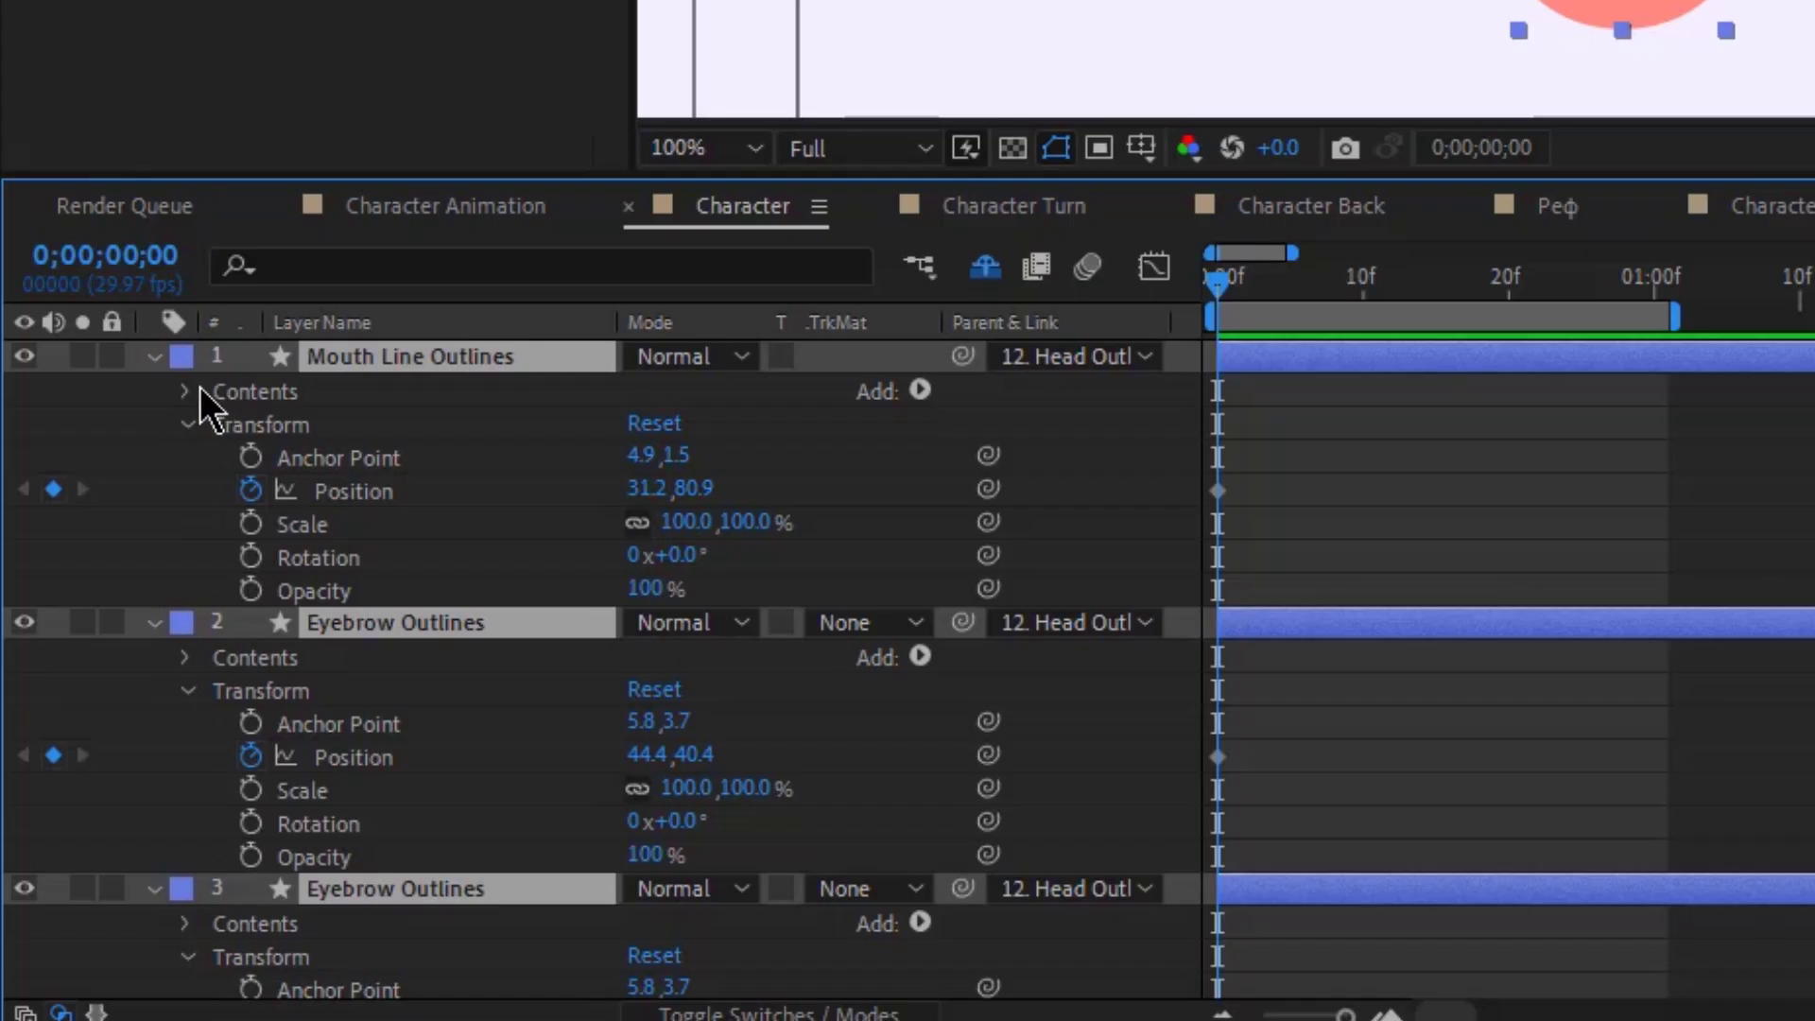
Step: Add a Path keyframe to Mouth Line Outlines at 0;00;00;00 and expand Path 1 of the first Eyebrow Outlines layer
left_click(95, 711)
left_click(111, 726)
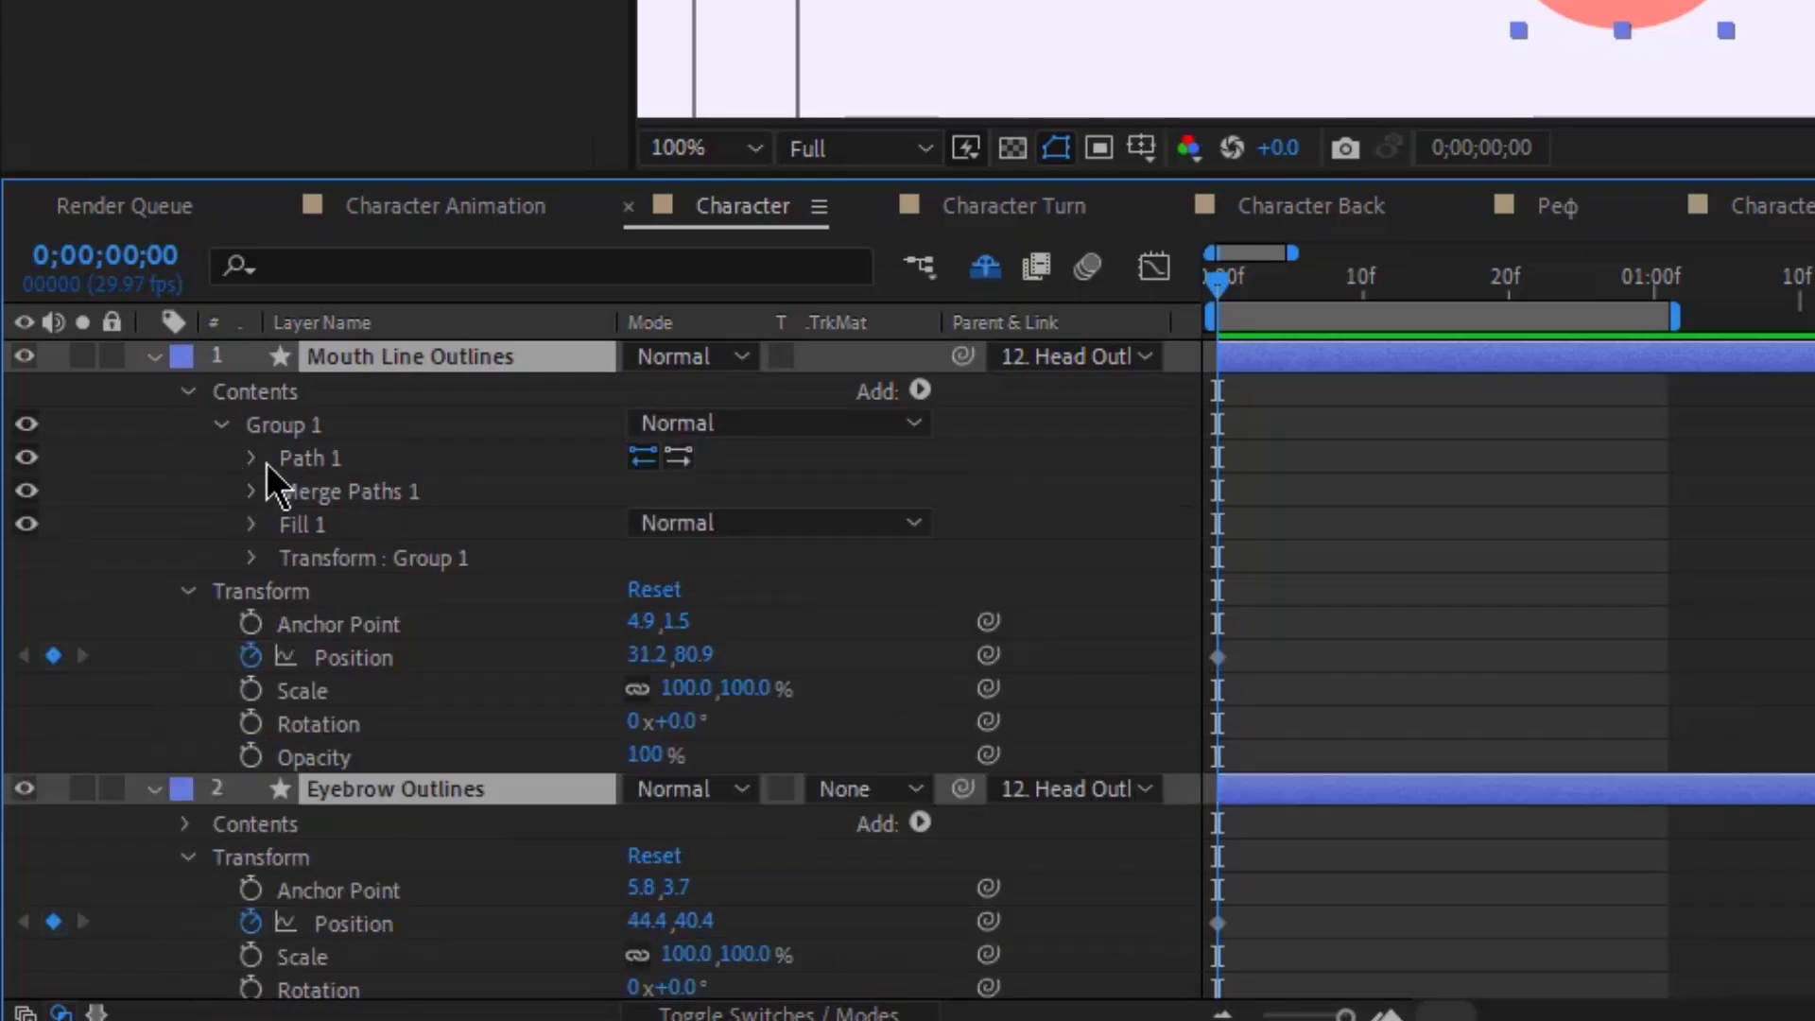
left_click(250, 459)
left_click(317, 490)
left_click(1176, 565)
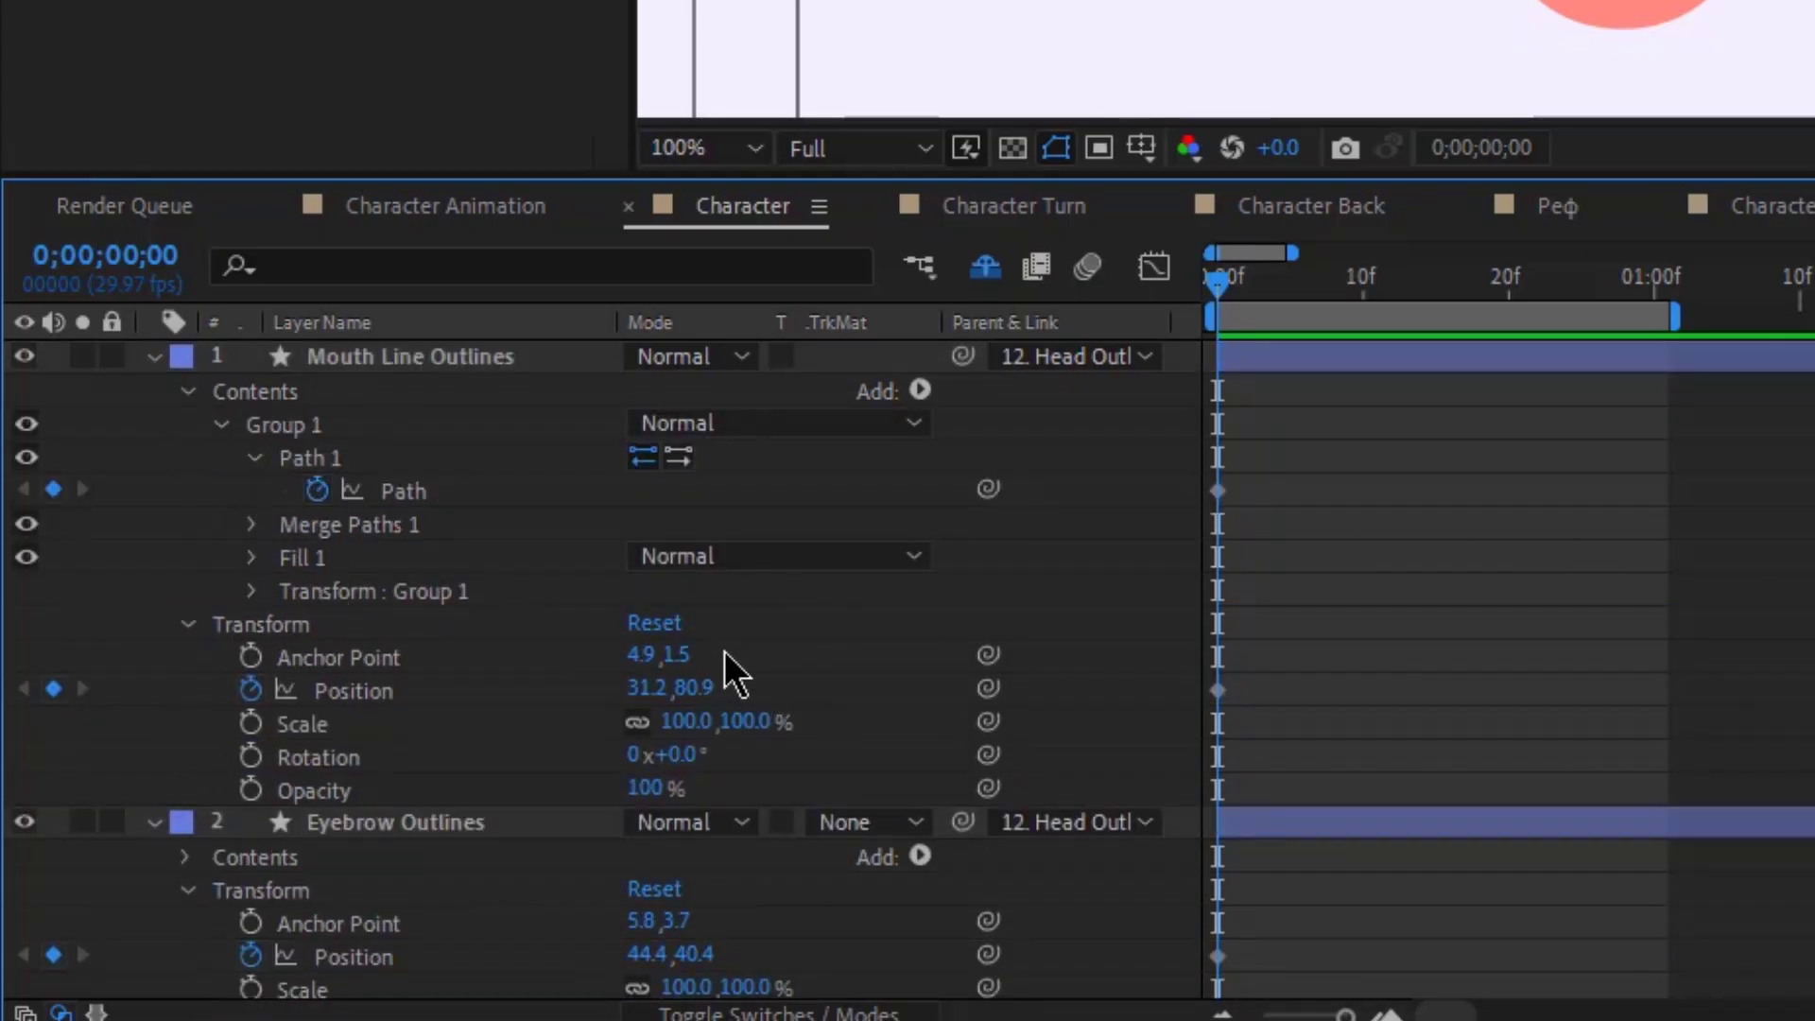
scroll(725, 652, "down", 2)
left_click(188, 657)
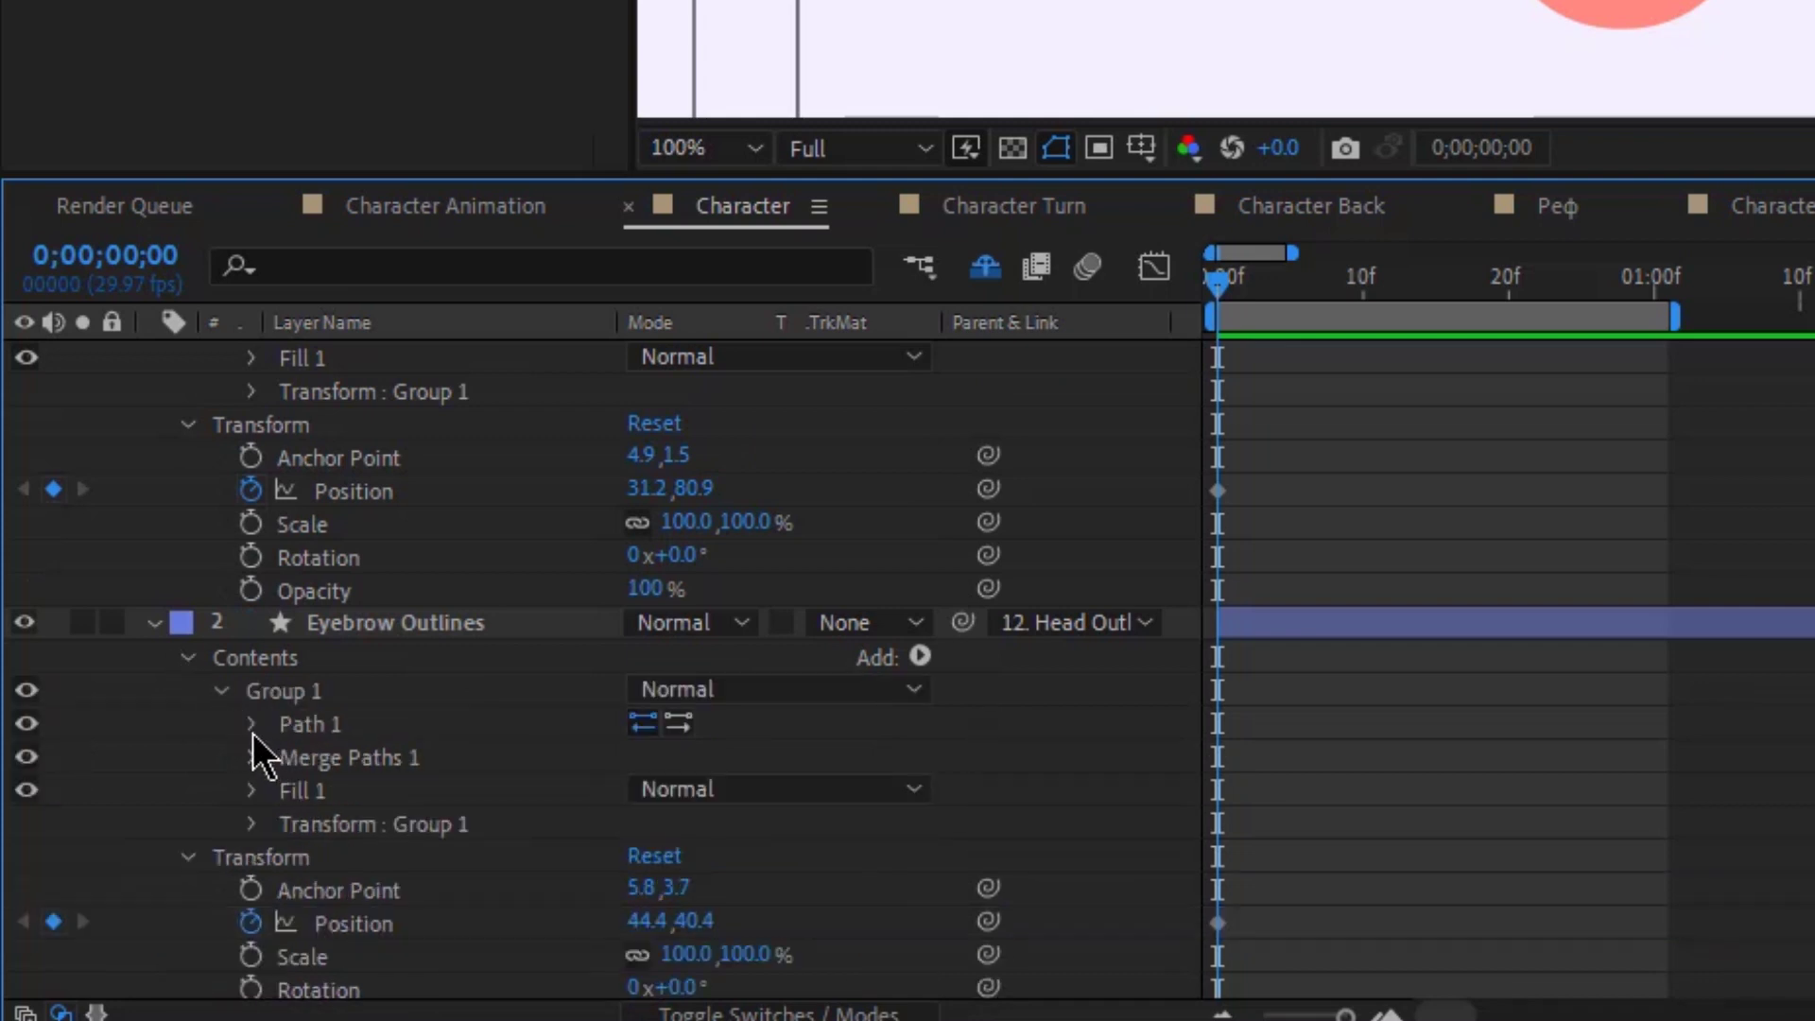
left_click(252, 730)
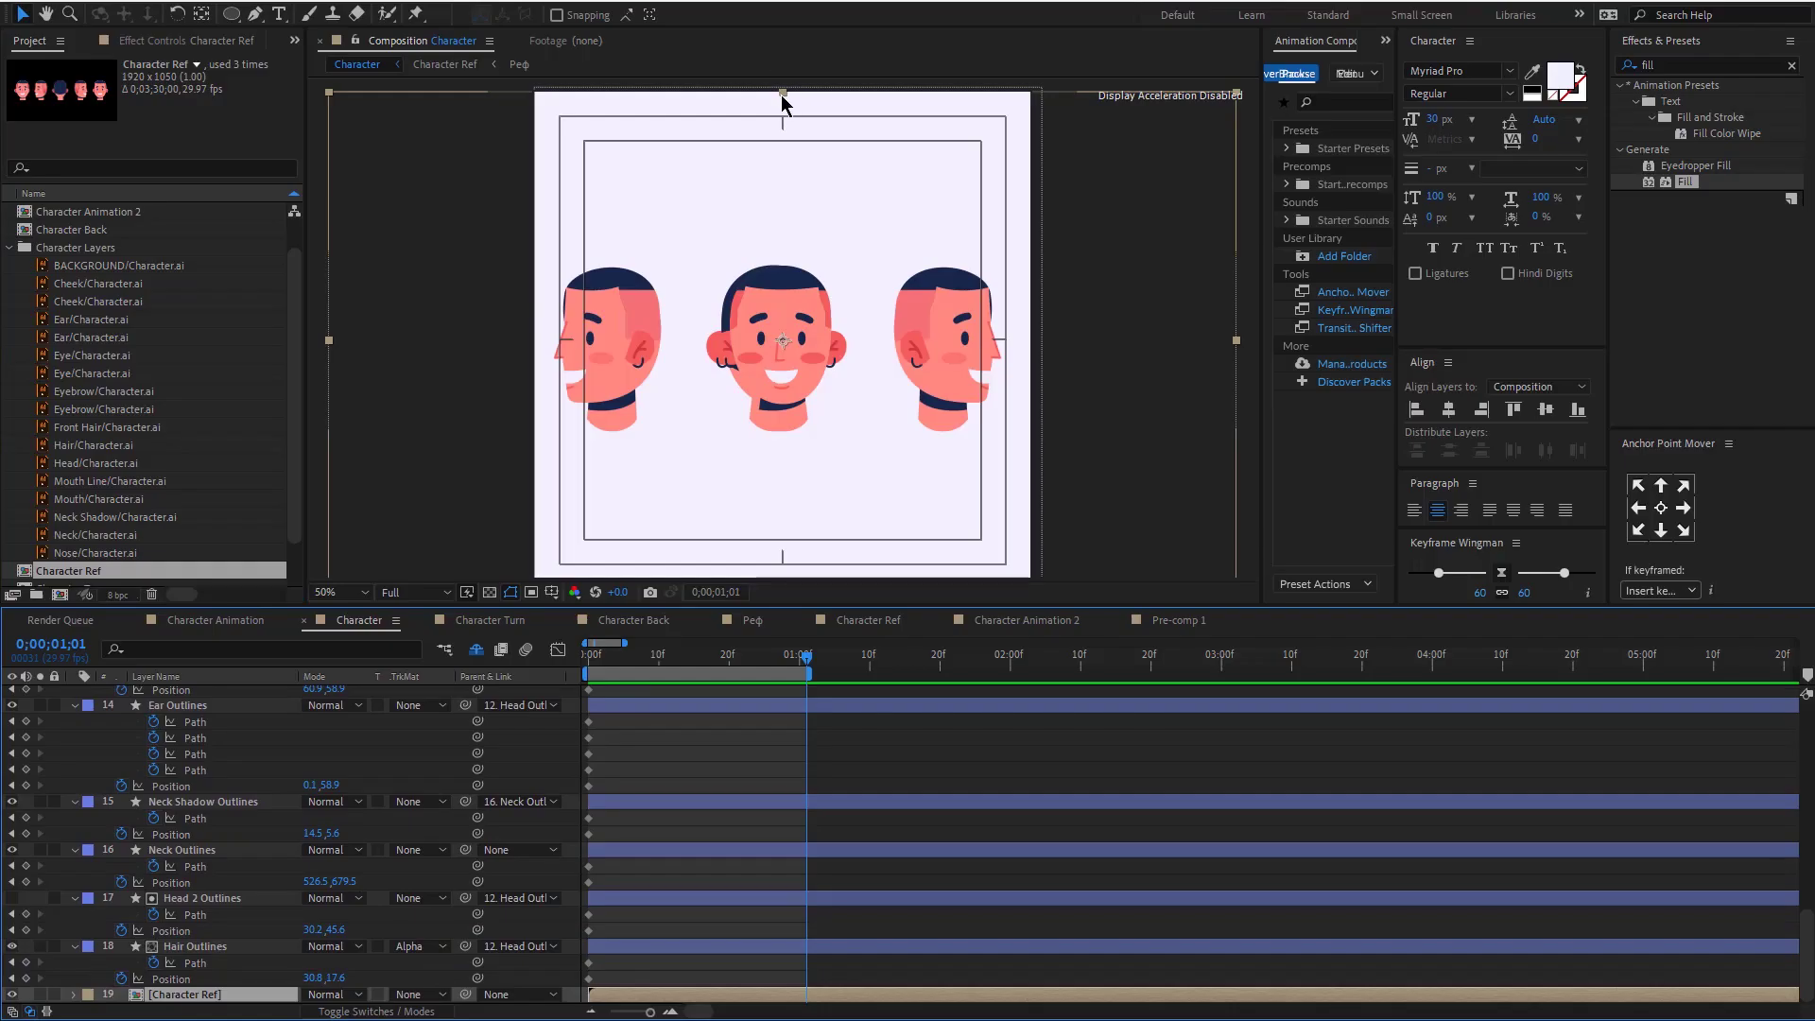
Step: Scale the Character Ref layer down to a row of heads above the main character and mark the layer as shy
left_click_drag(782, 94, 791, 223)
left_click_drag(851, 372, 859, 216)
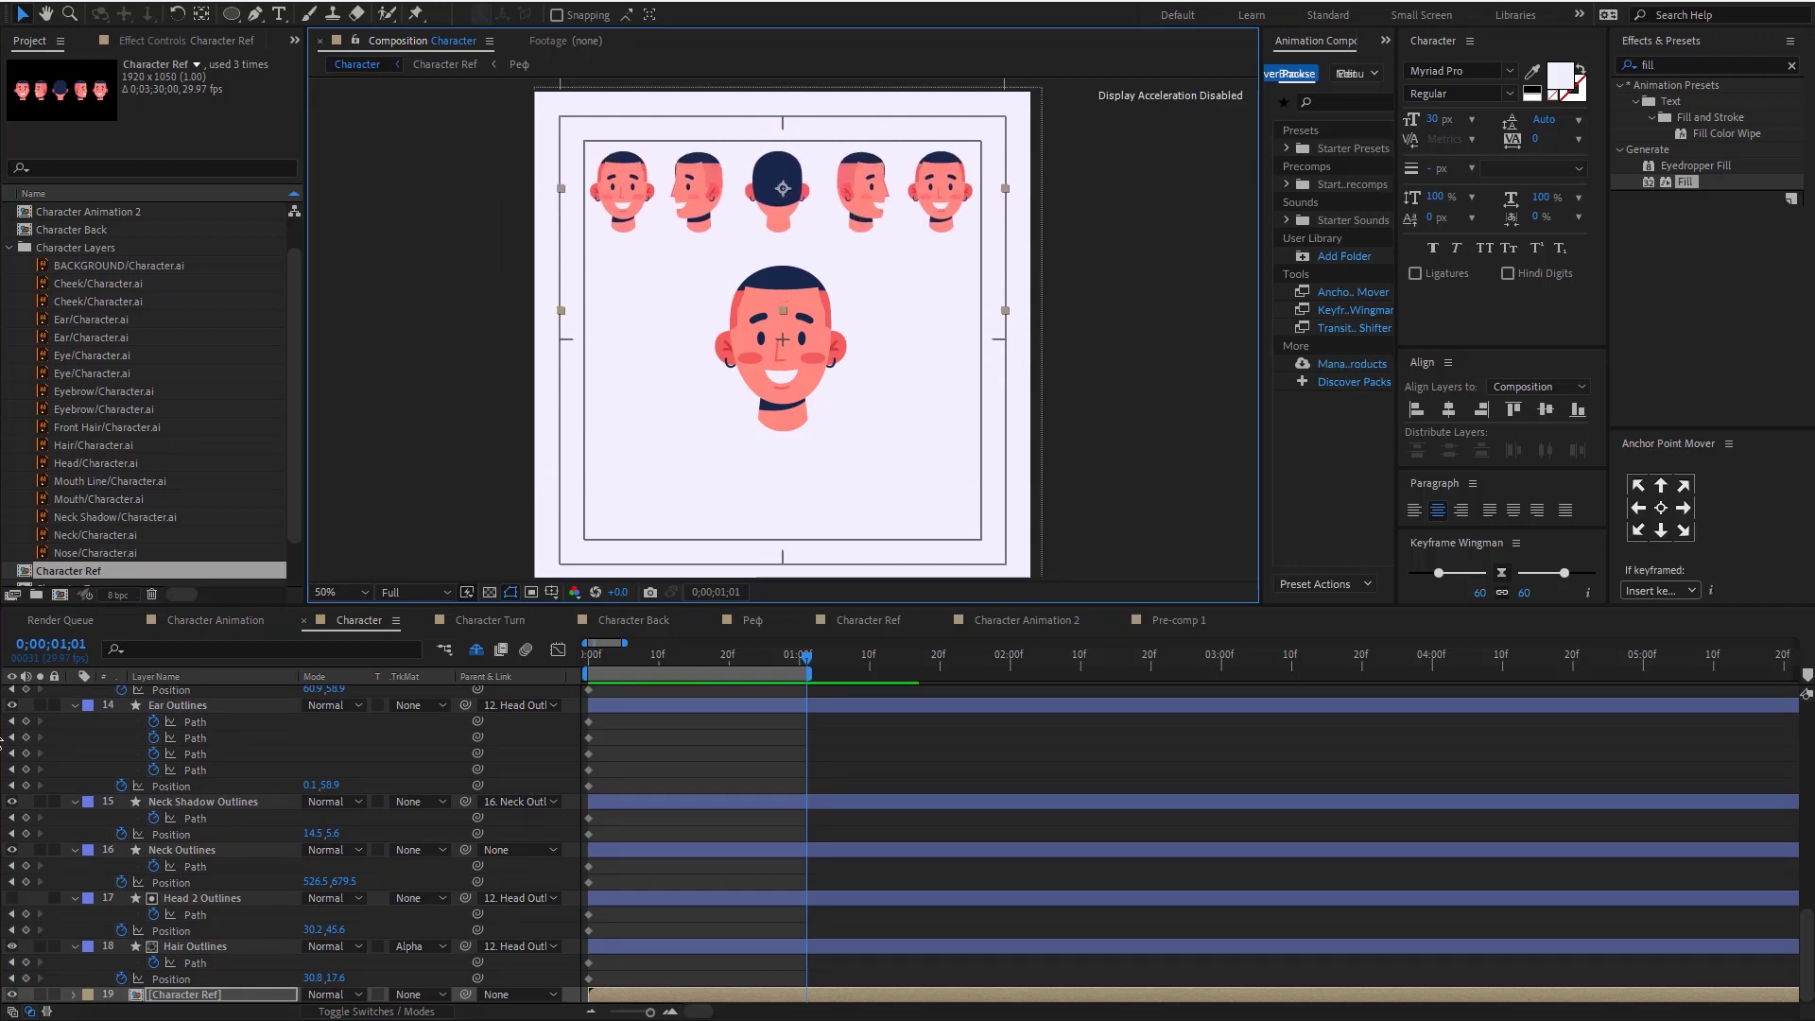
left_click(318, 1015)
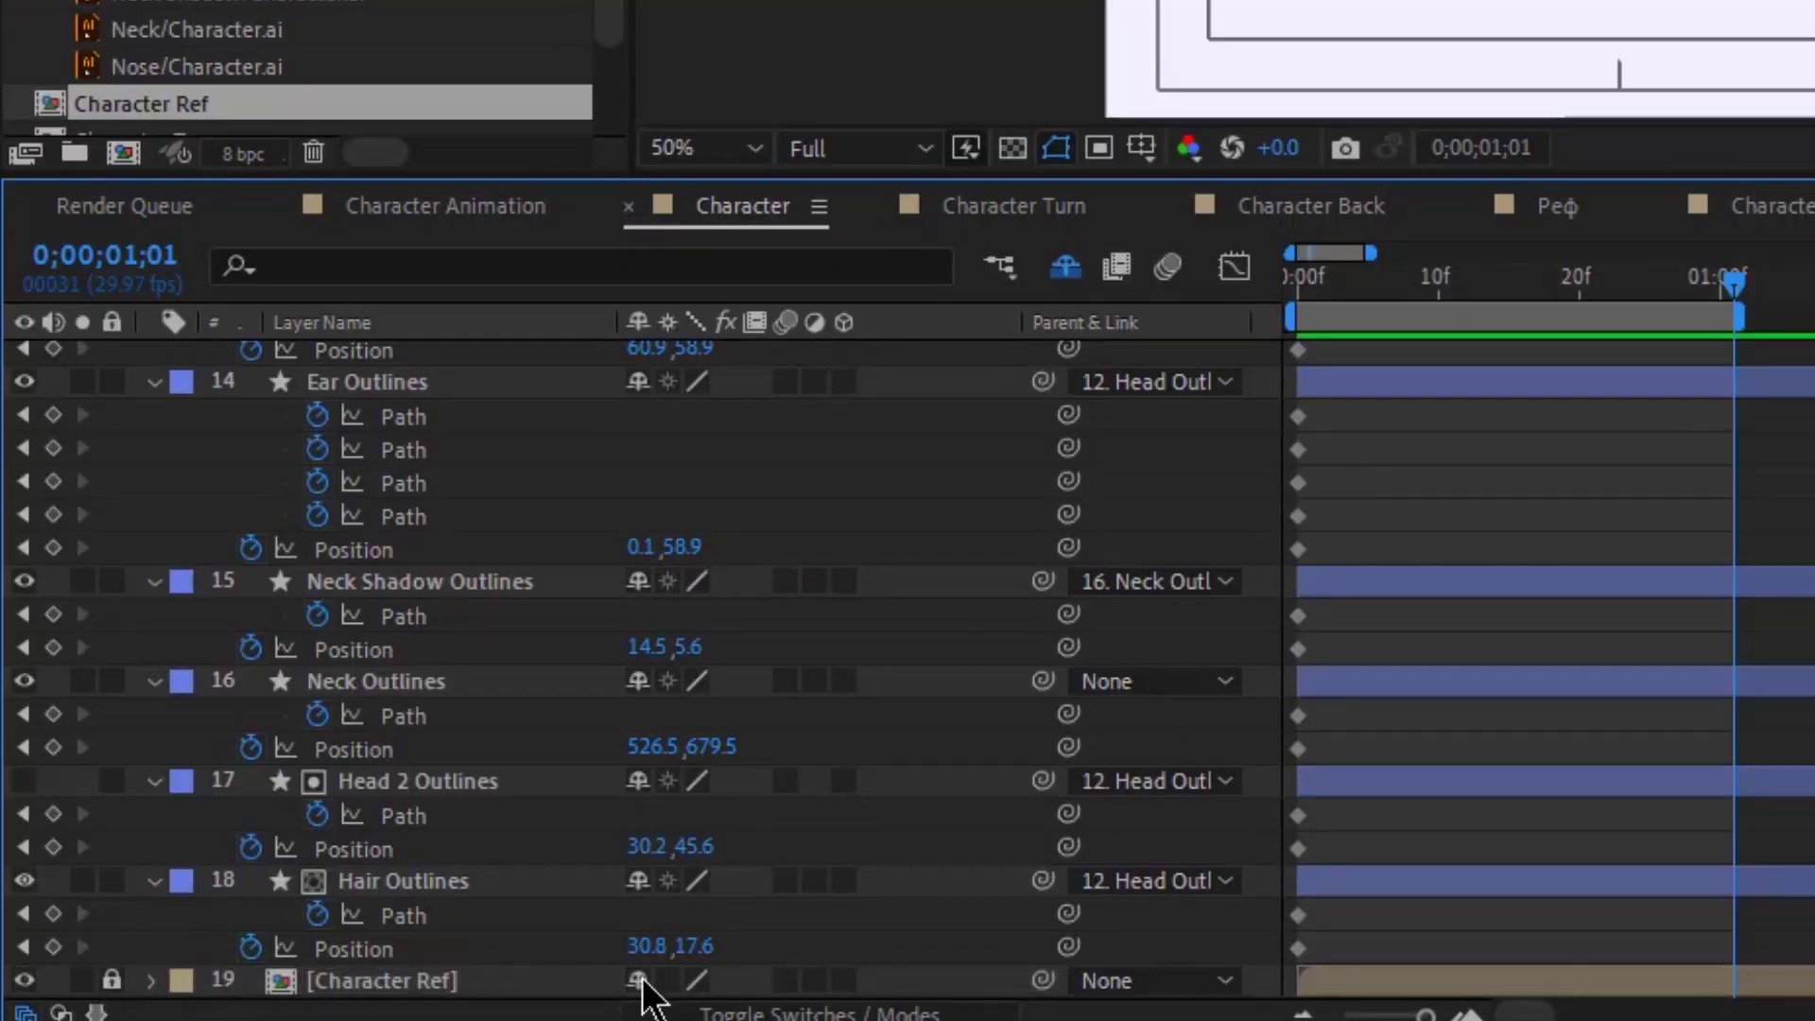
left_click(638, 980)
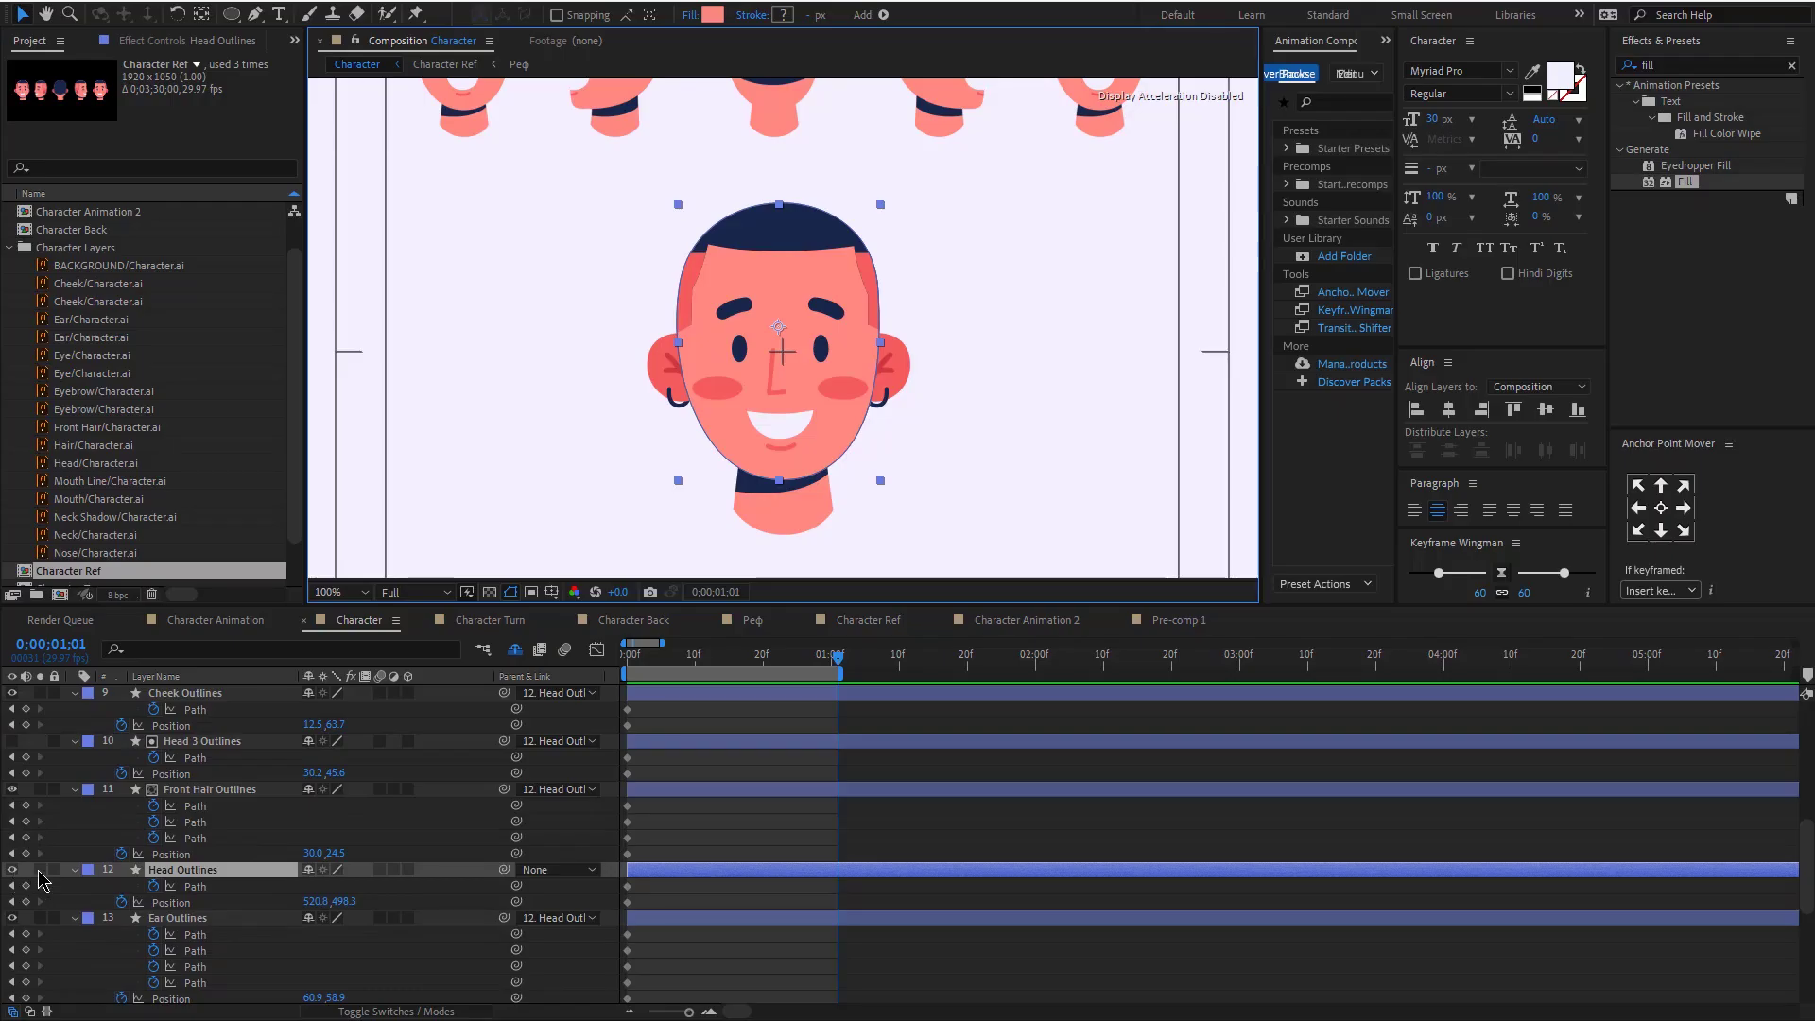
Step: Solo the Head Outlines layer and add a vertex on the upper left side of its path with the Pen tool
left_click(39, 869)
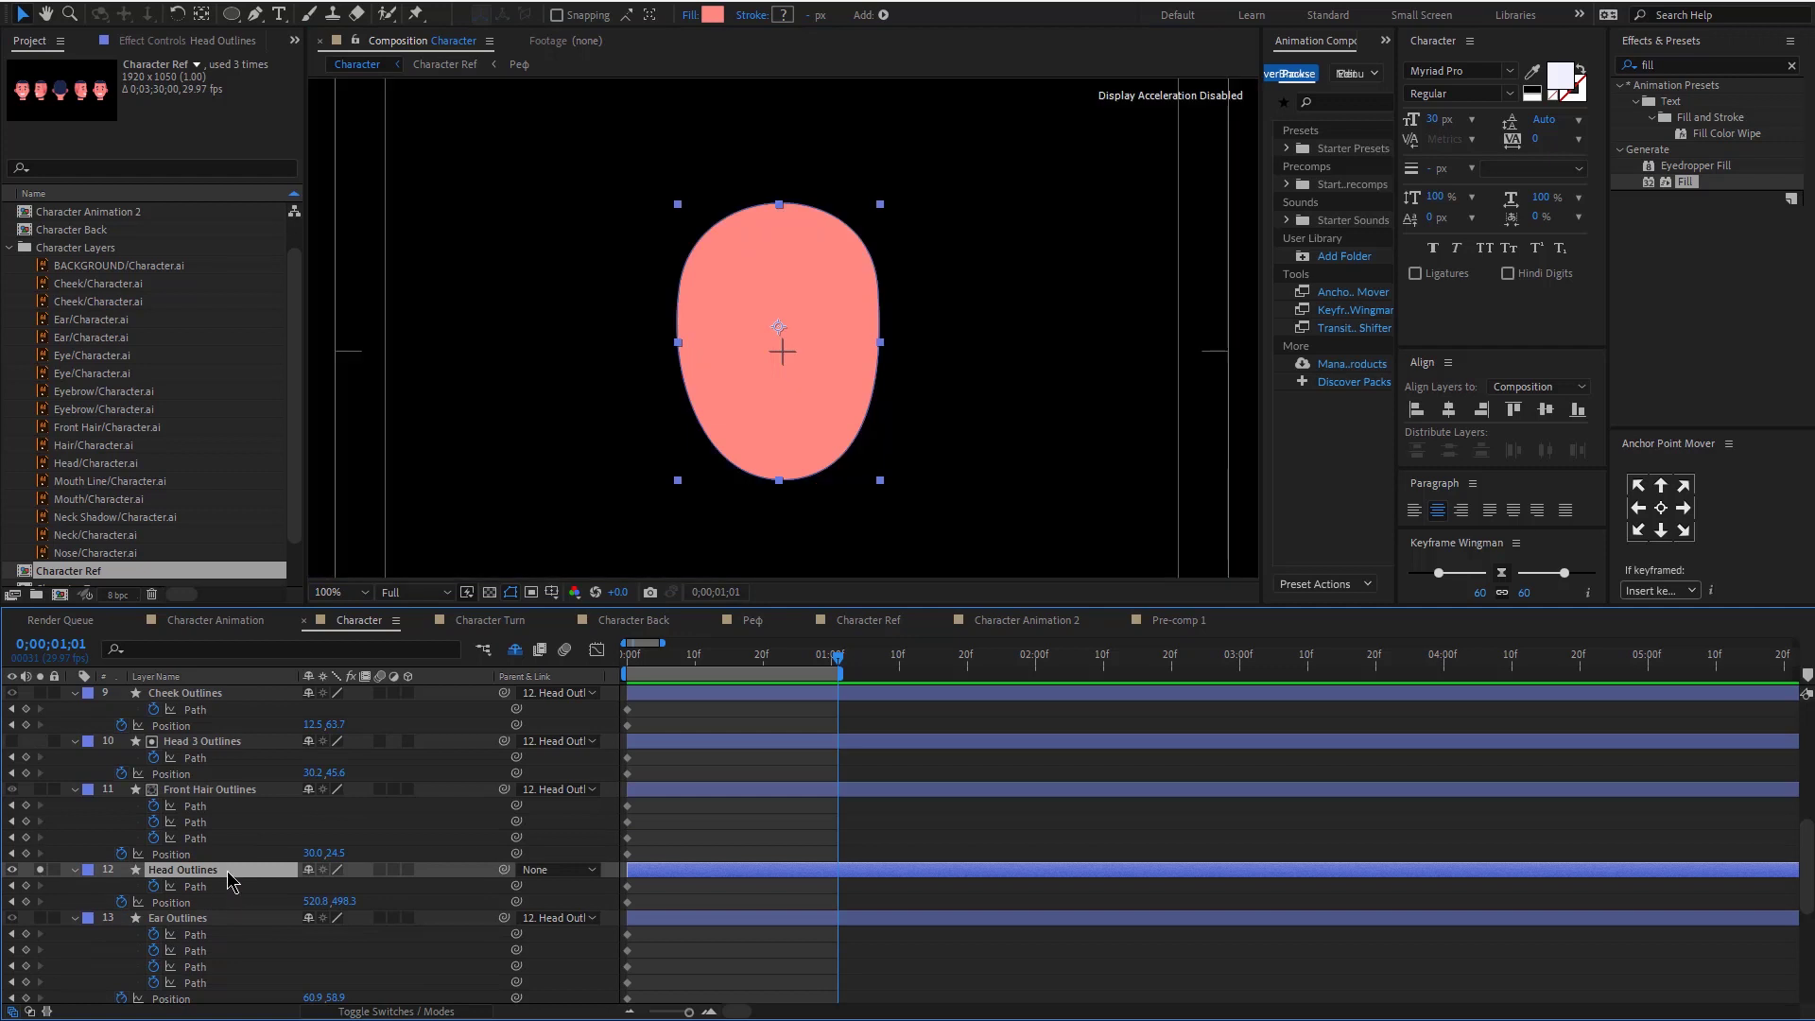
scroll(111, 903, "down", 5)
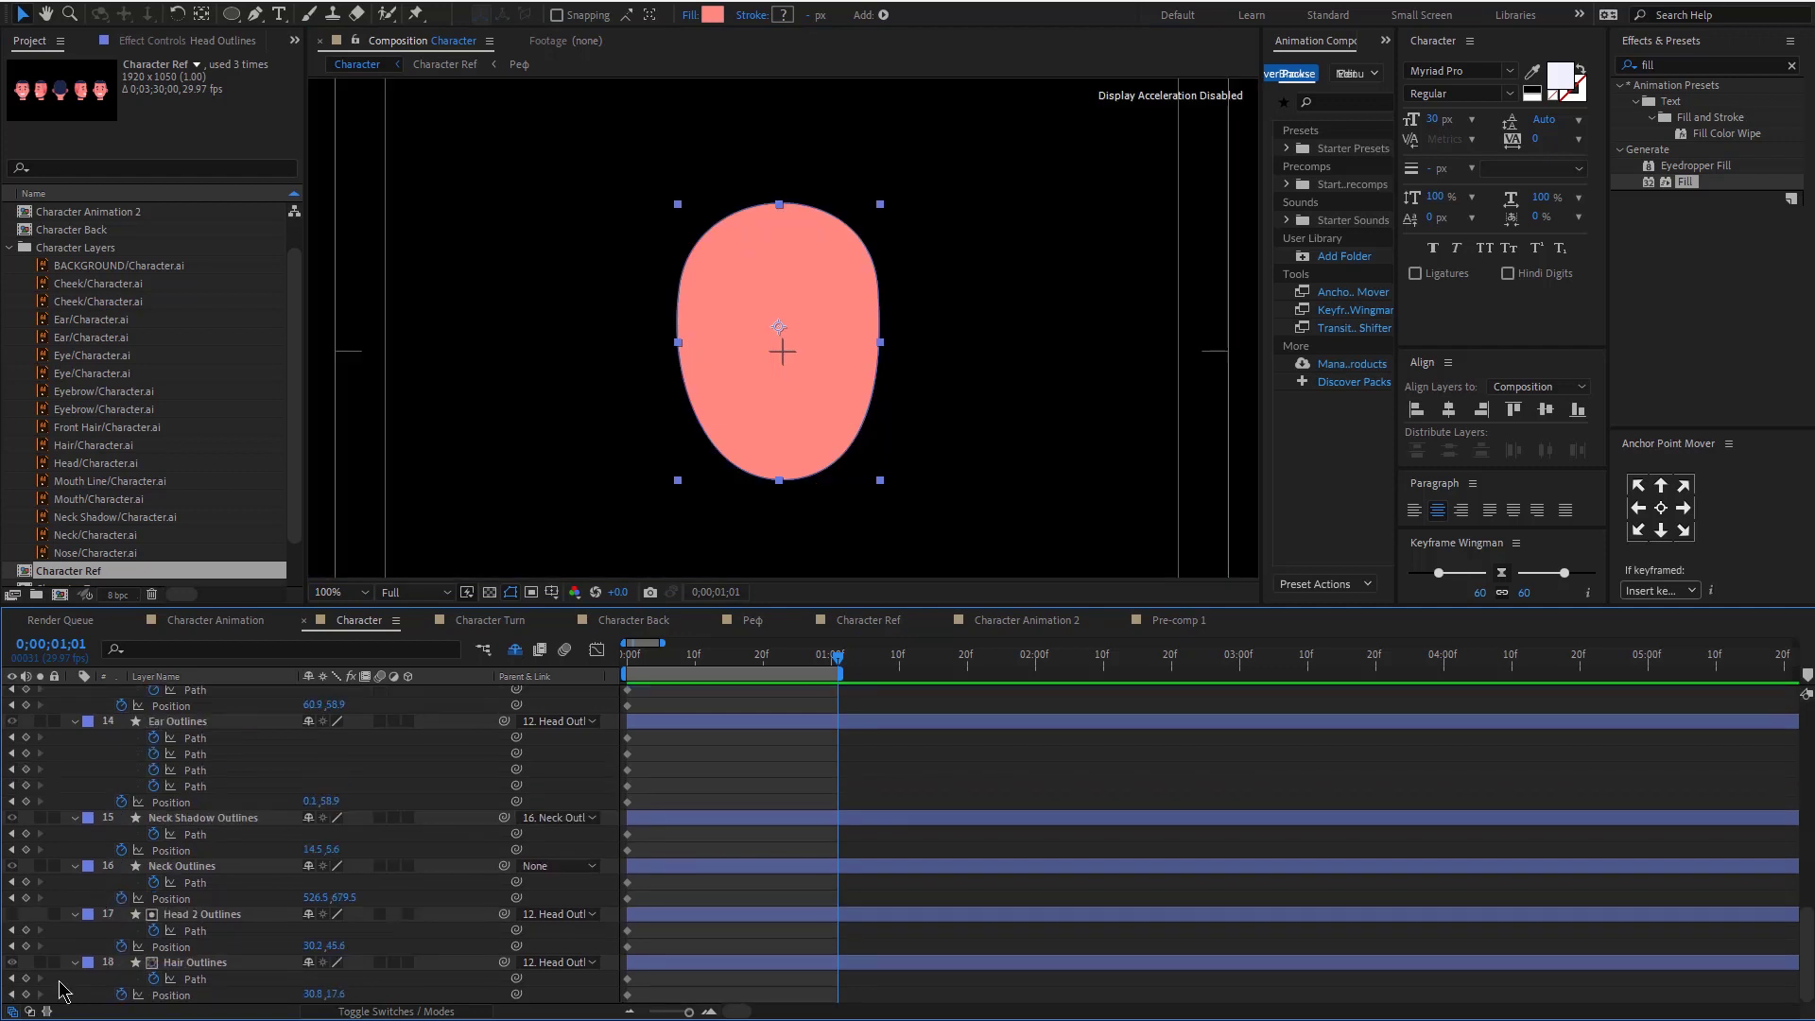
key("g")
left_click(678, 294)
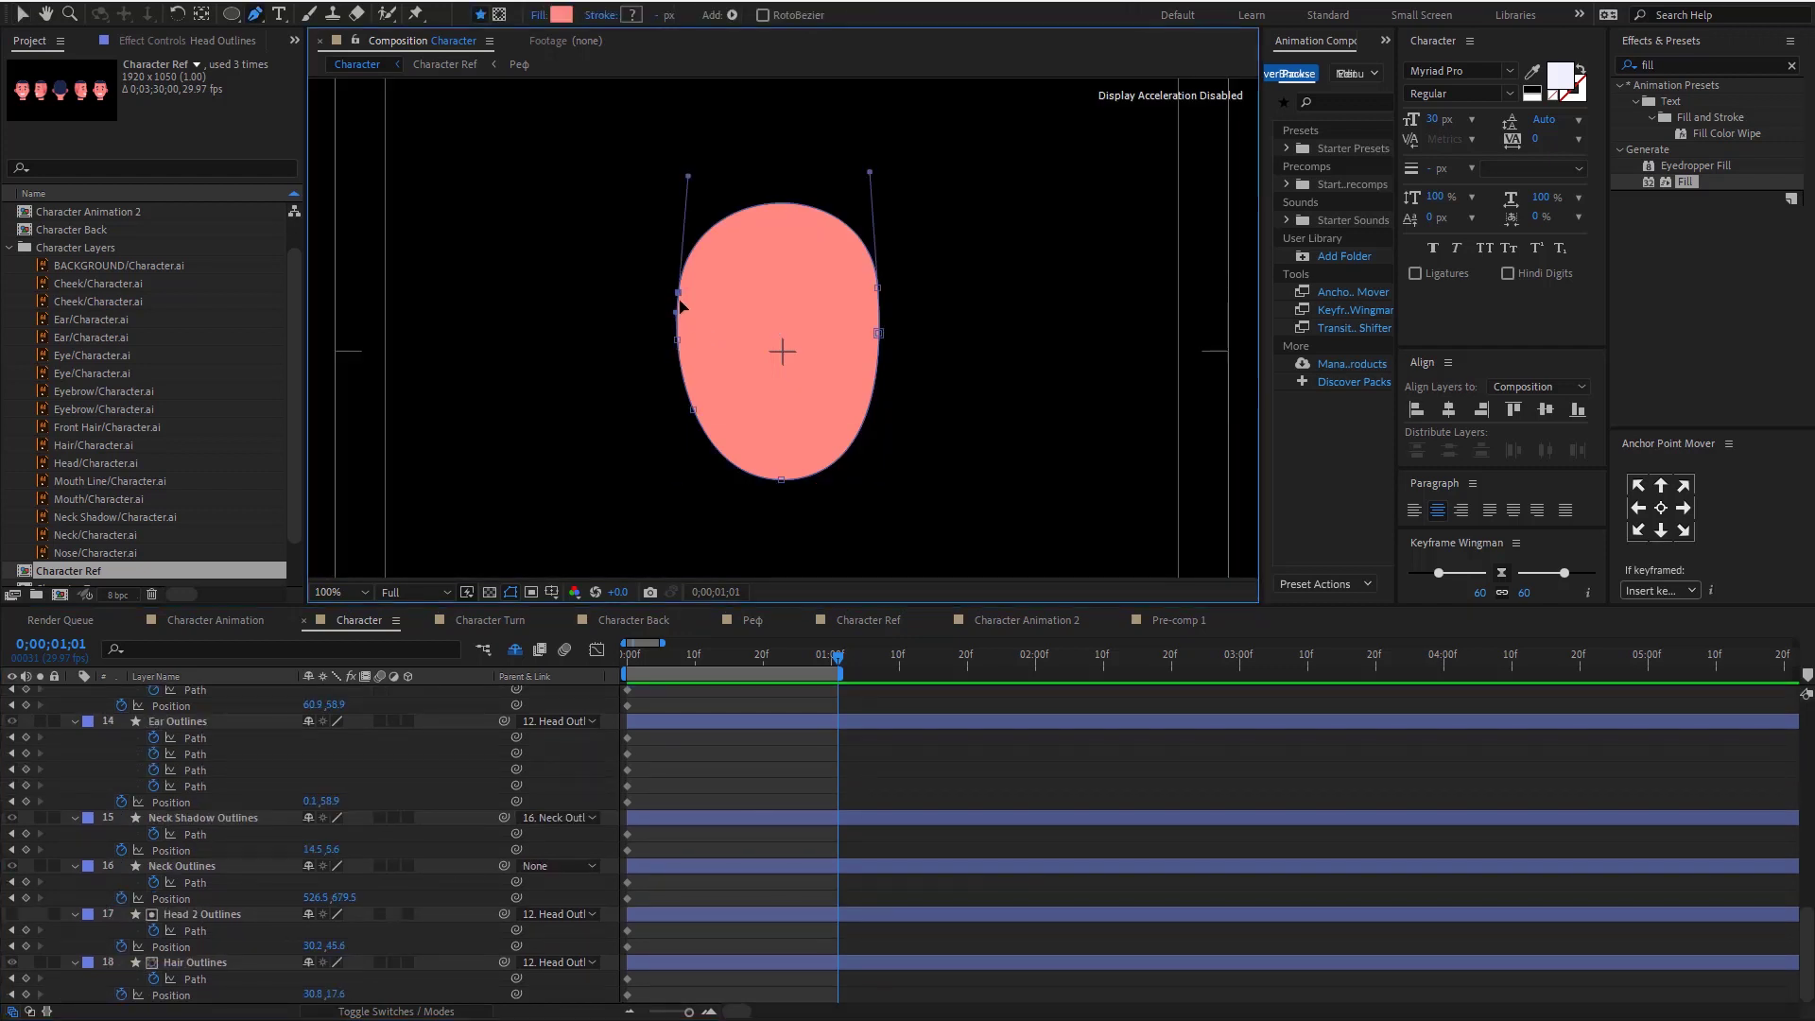
Step: Reshape the Head Outlines path at 0;00;01;01 into a left-facing profile, indenting the eye area and shifting the chin toward the face side
key("v")
mouse_move(678, 293)
left_mouse_down()
mouse_move(694, 346)
mouse_move(698, 315)
left_mouse_up()
key("ctrl+z")
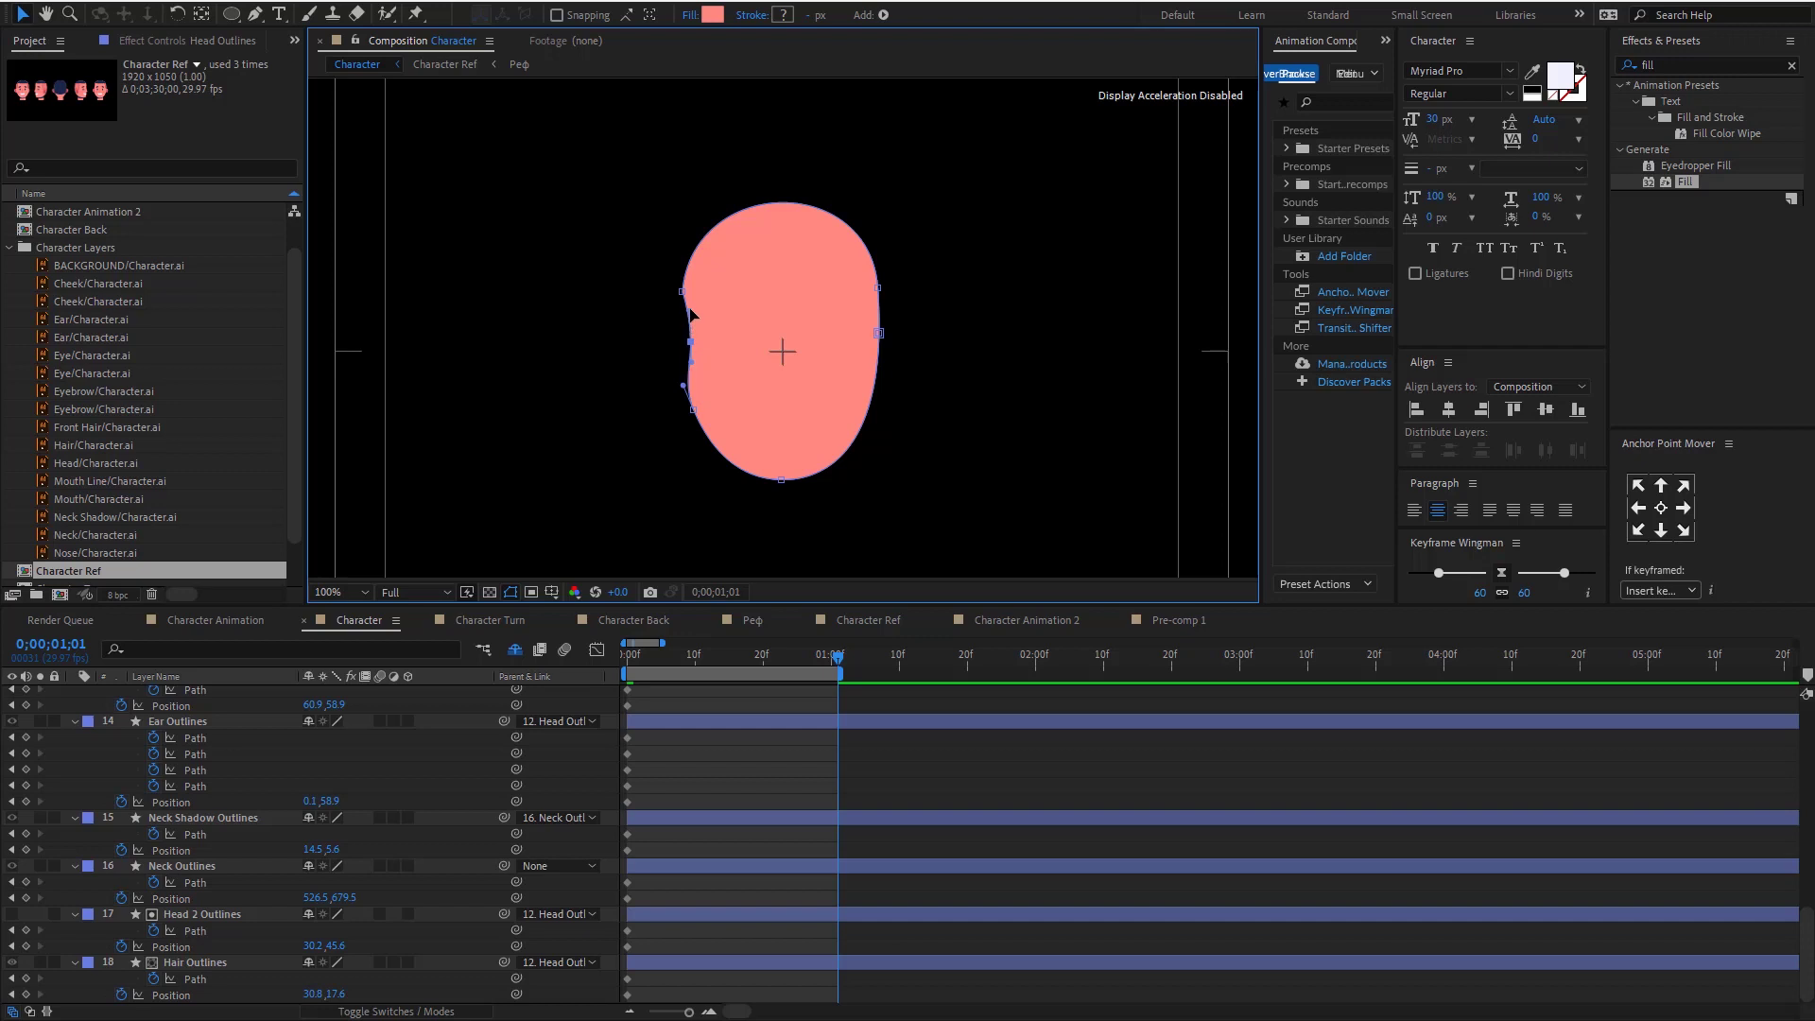
left_click_drag(782, 479, 736, 478)
left_click(692, 408)
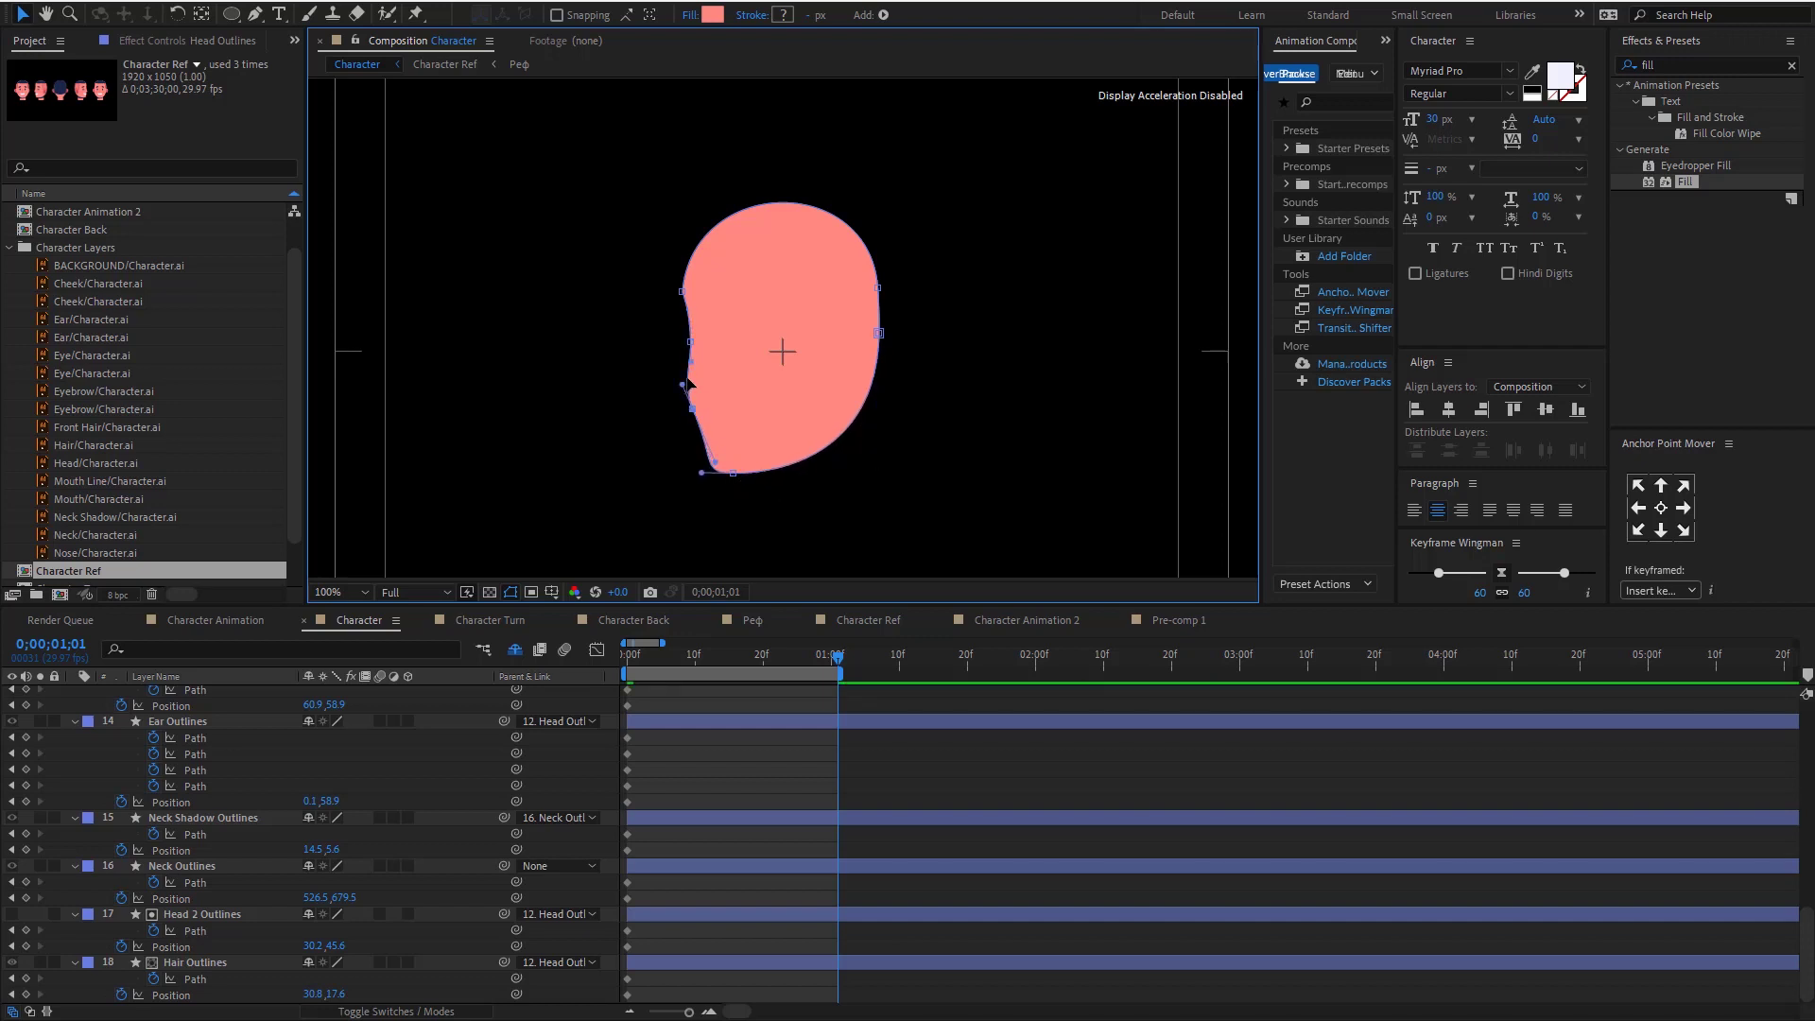
left_click_drag(689, 380, 693, 382)
left_click(732, 472)
left_click_drag(766, 474, 759, 473)
Step: Smooth the forehead vertex on the head path's face side with the Convert Vertex tool and adjust its handles to round the brow
left_click(894, 771)
scroll(895, 771, "up", 2)
scroll(896, 782, "up", 5)
scroll(764, 322, "up", 4)
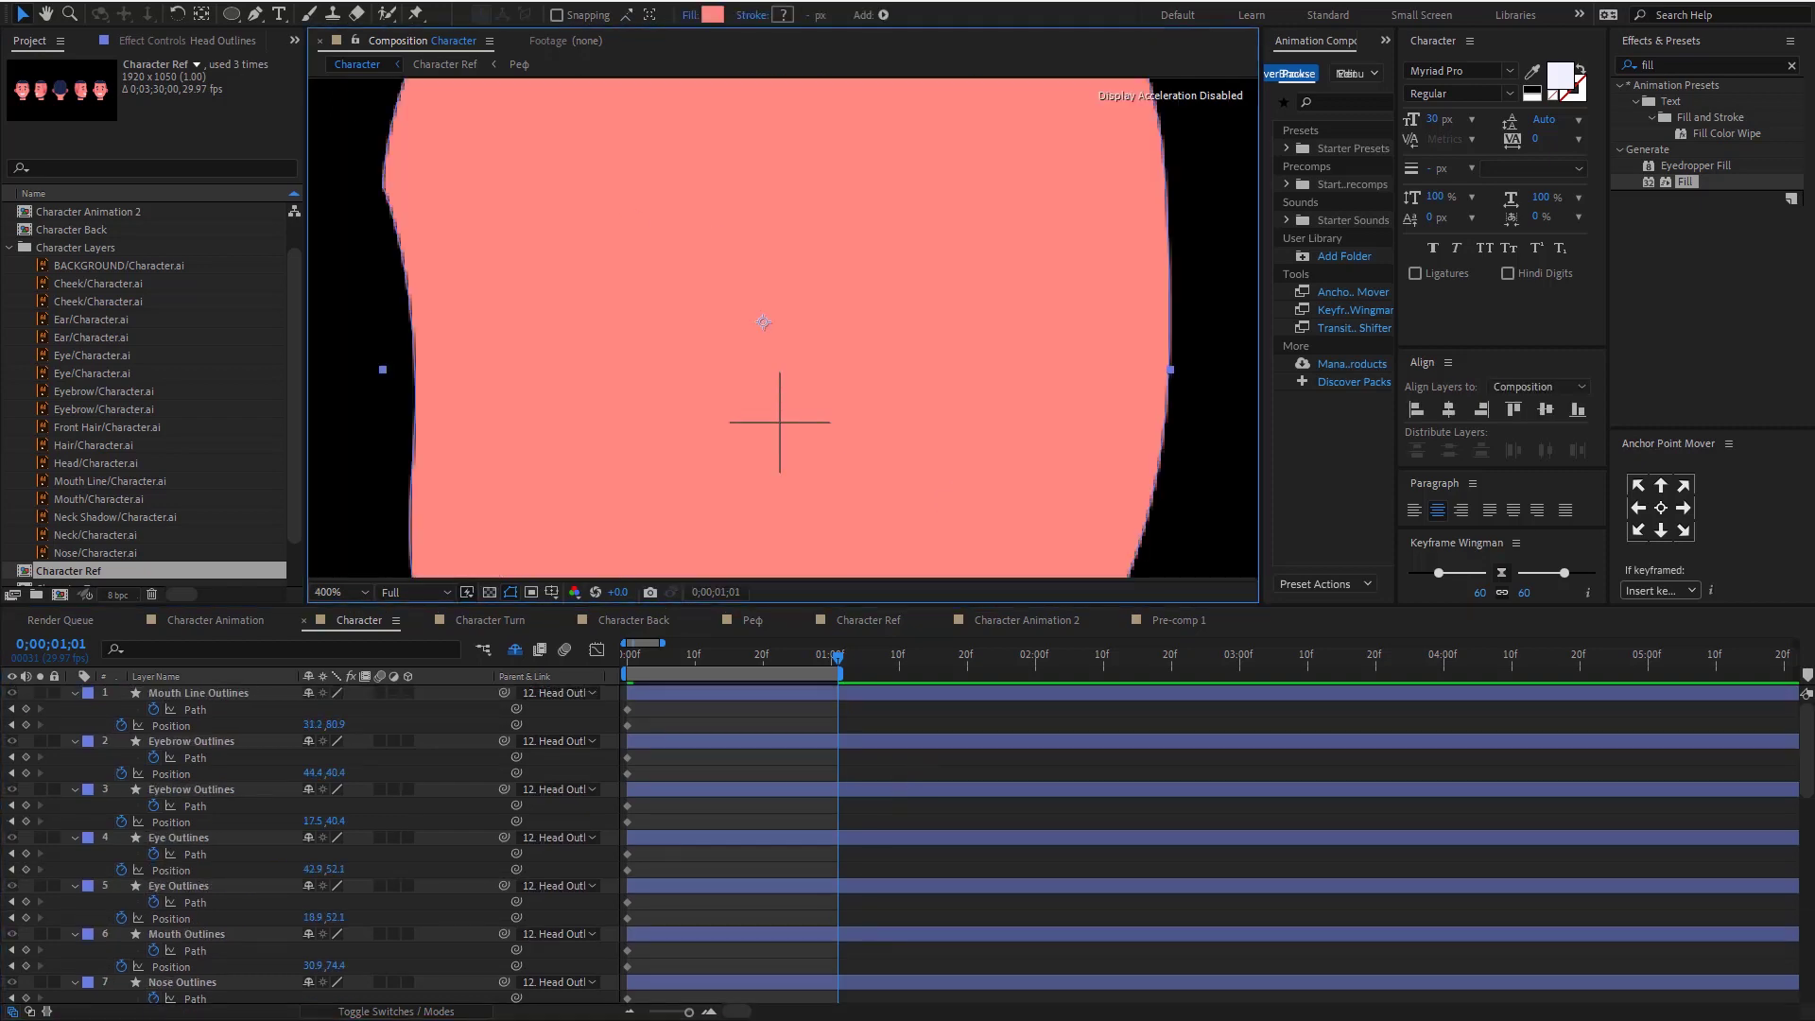
left_click(254, 14)
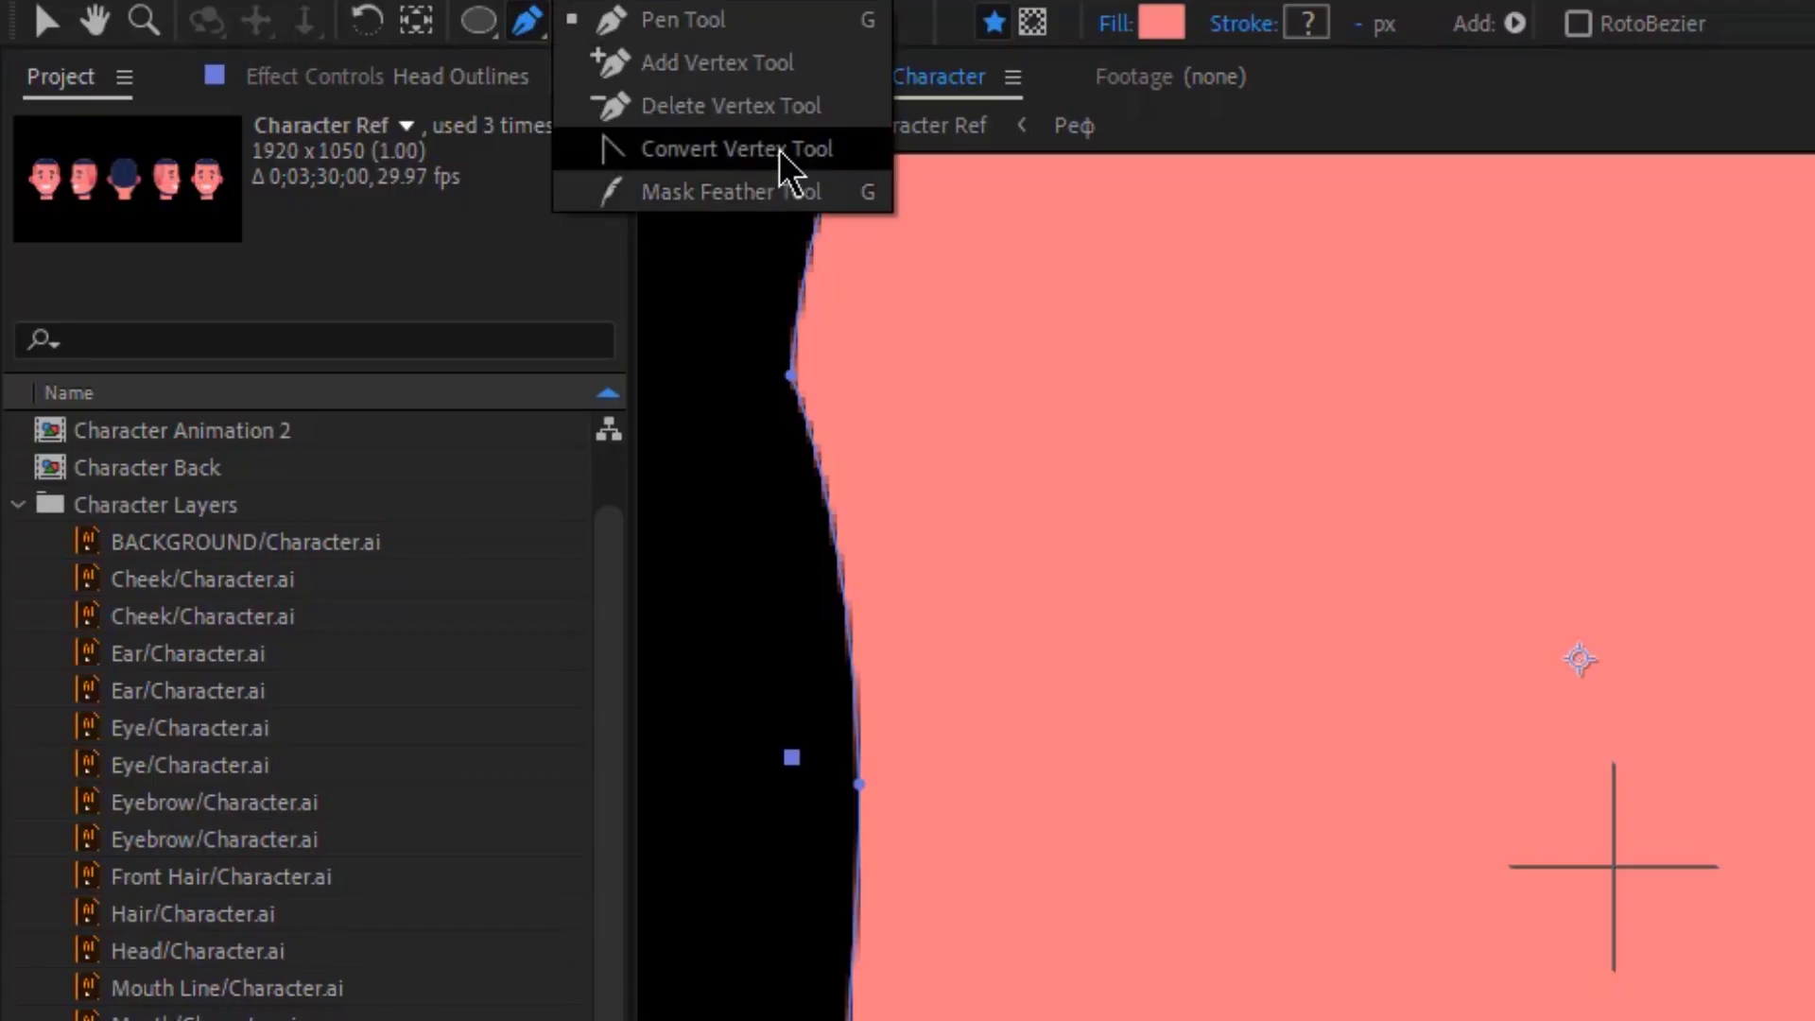
left_click_drag(781, 161, 781, 152)
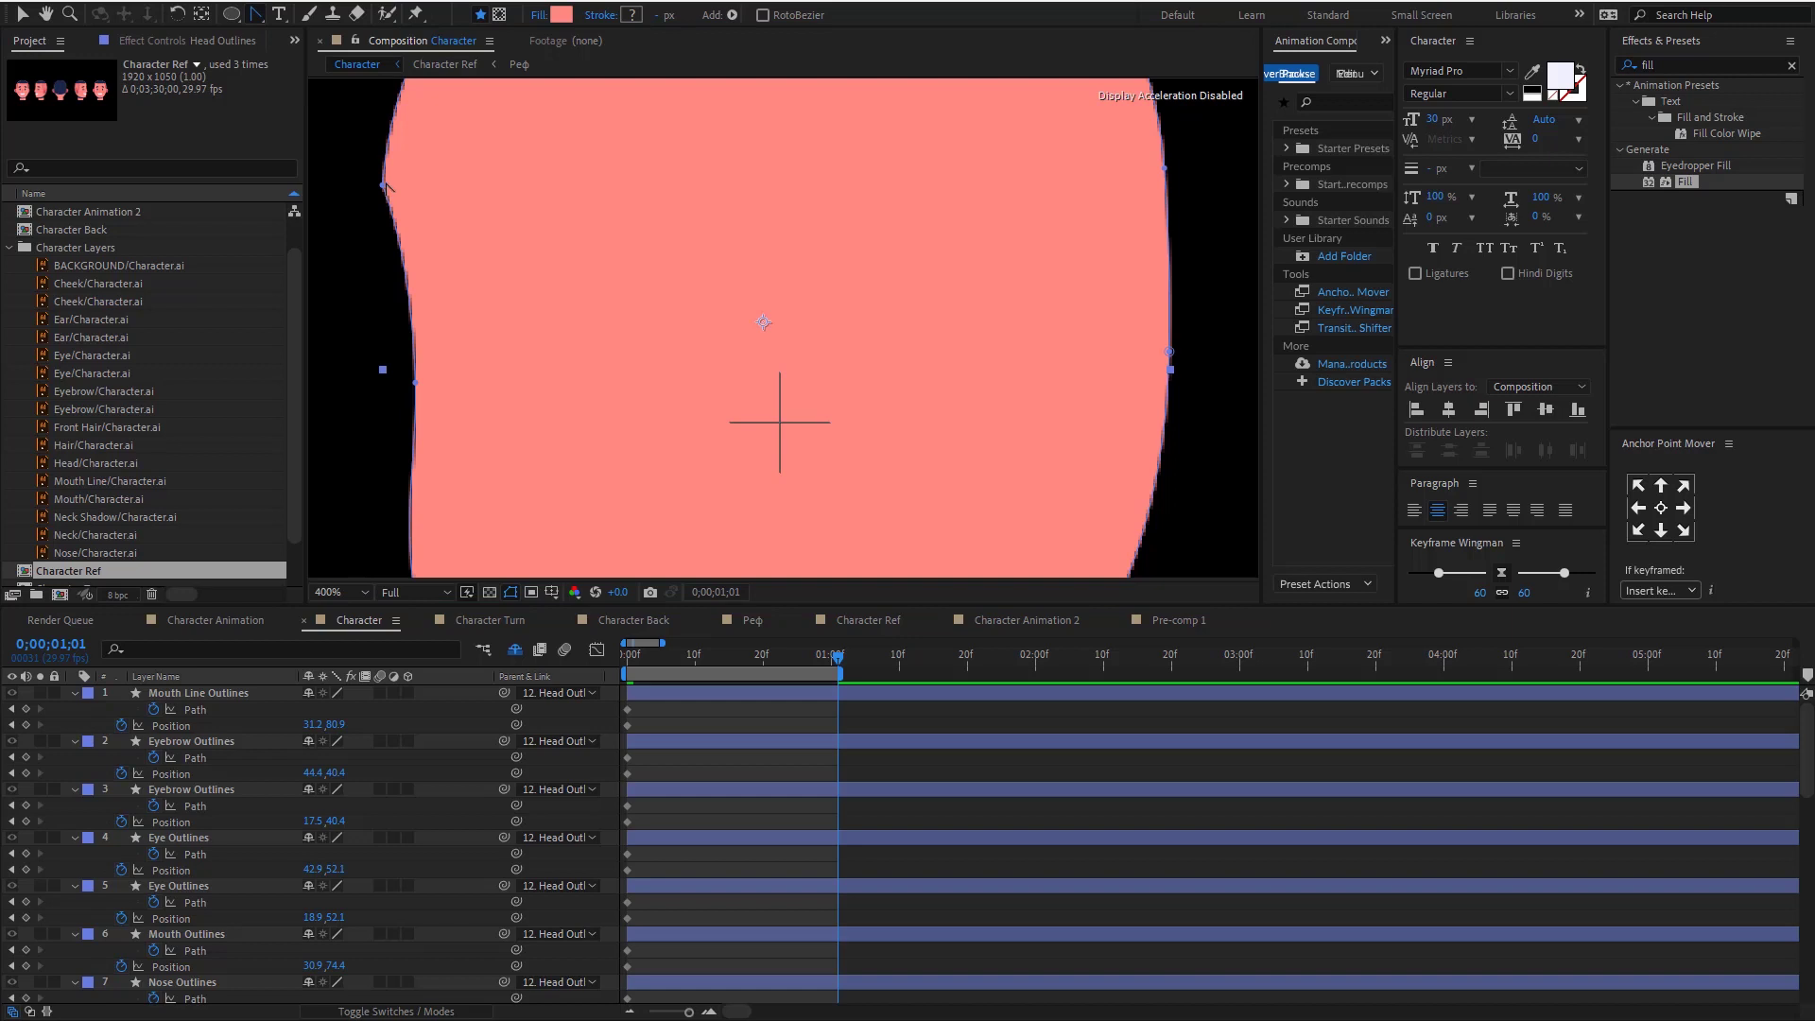
left_click_drag(383, 186, 380, 281)
scroll(501, 216, "down", 2)
key("v")
left_click_drag(680, 289, 684, 195)
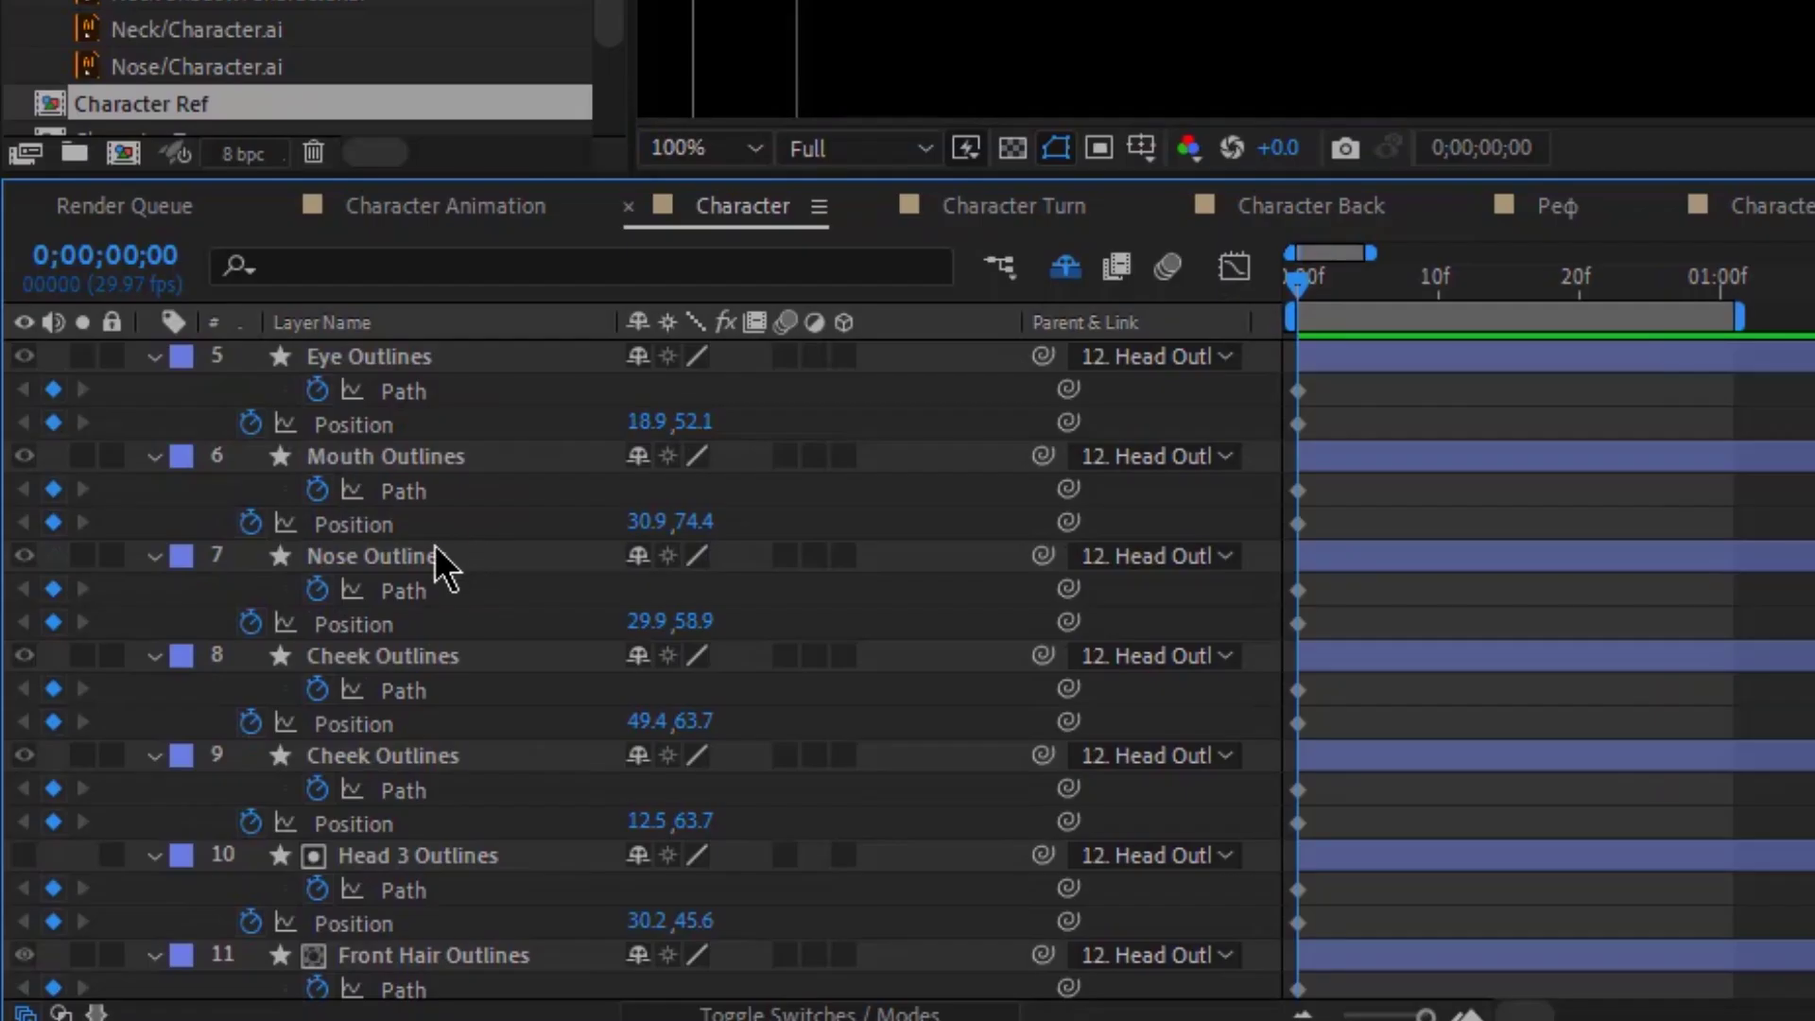
Step: Solo Nose Outlines and move the nose to the face edge of the head at 0;00;01;01, position about 3.3, 55.7
left_click(215, 791)
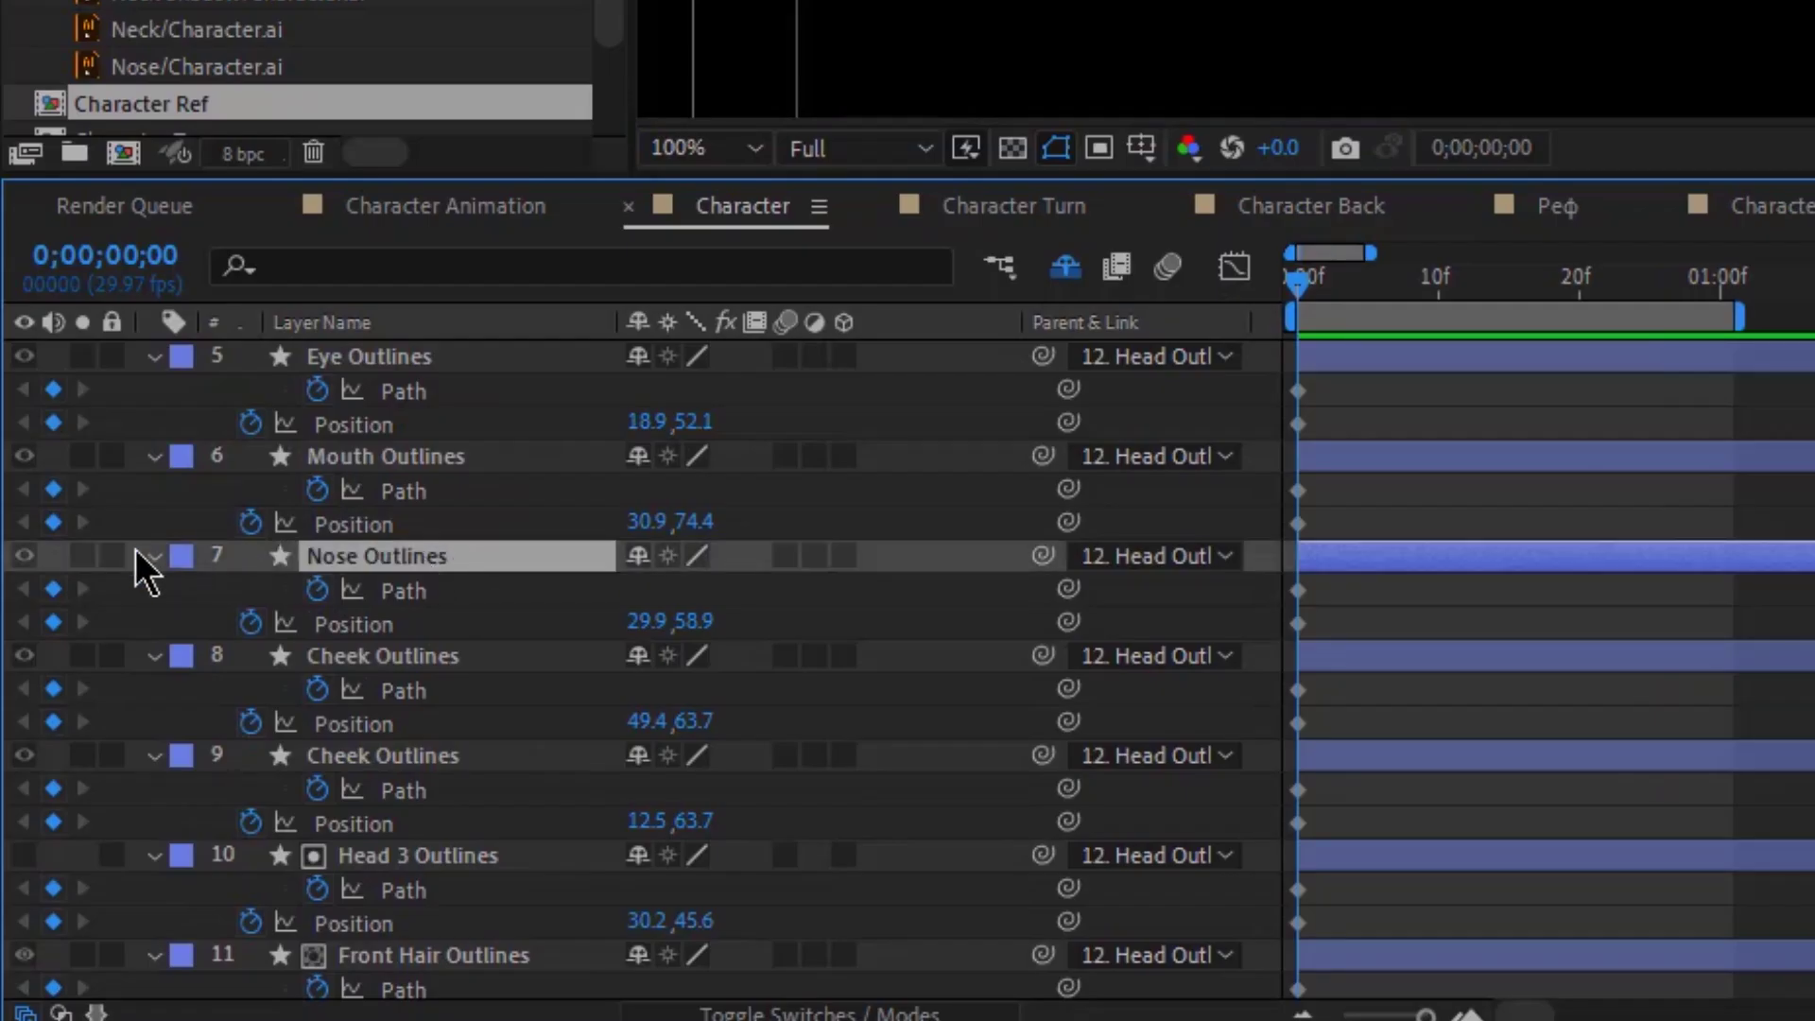
left_click(1744, 301)
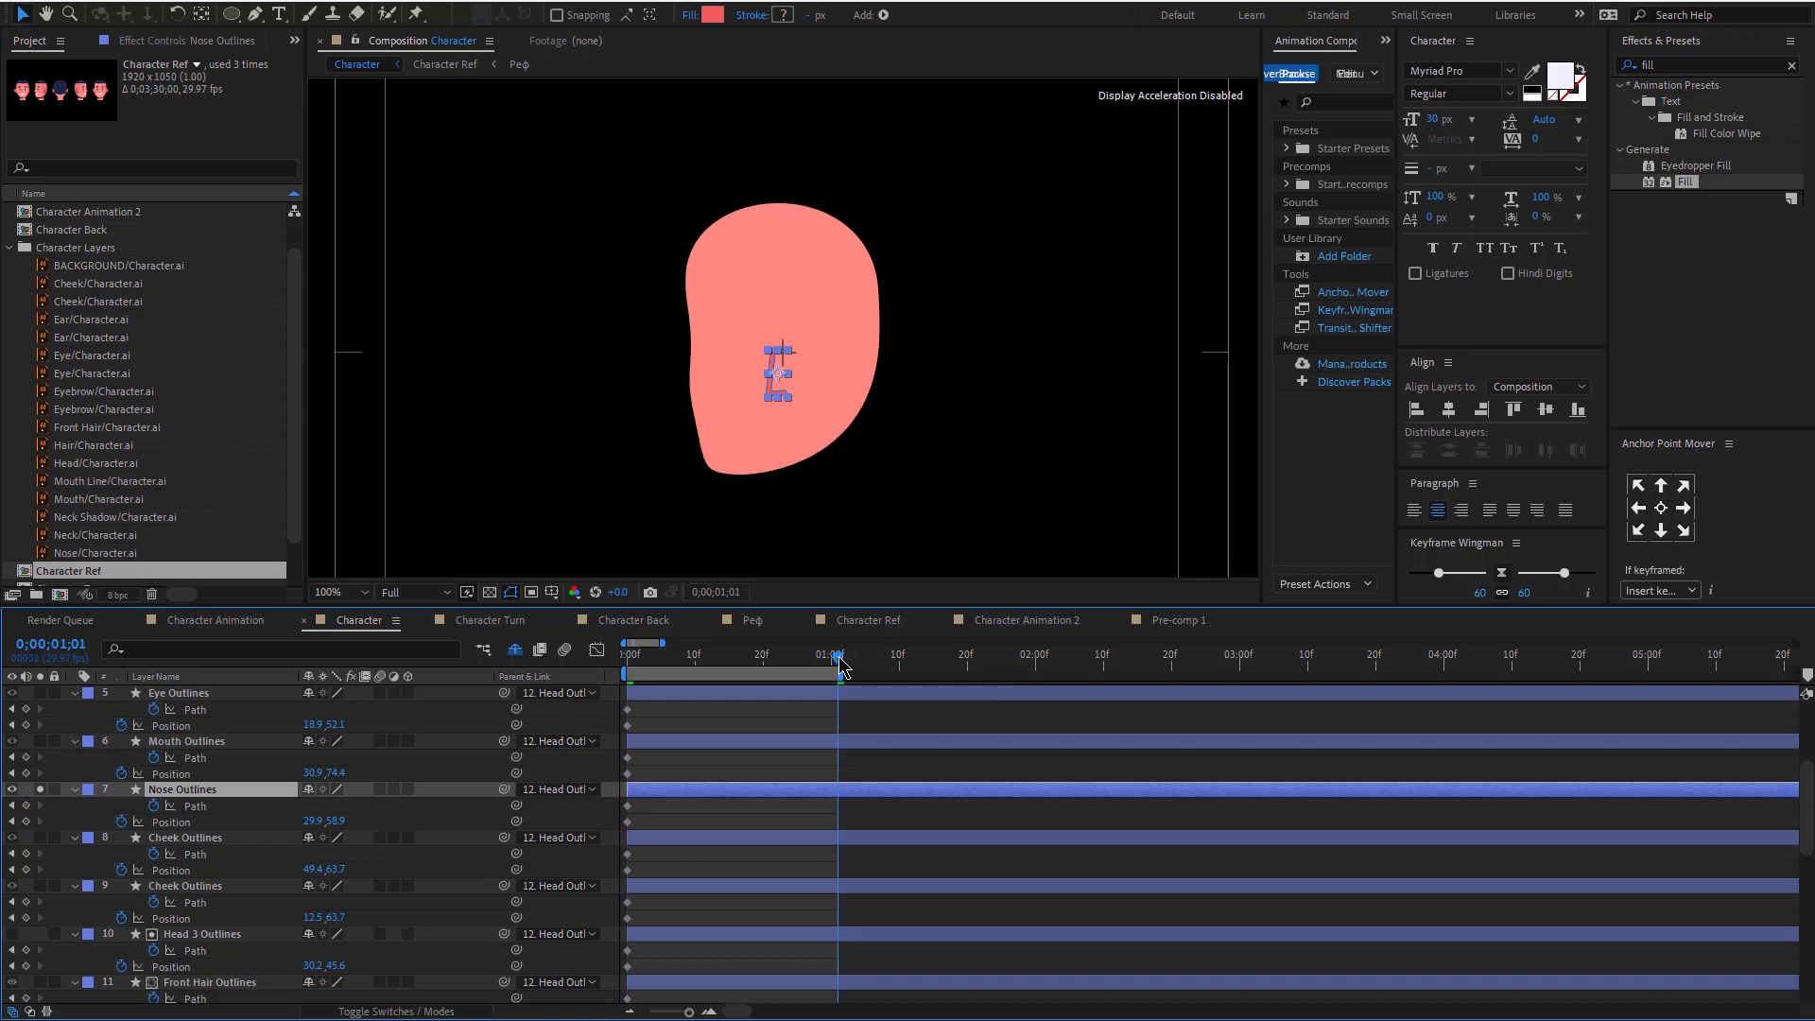
key("period")
key("period")
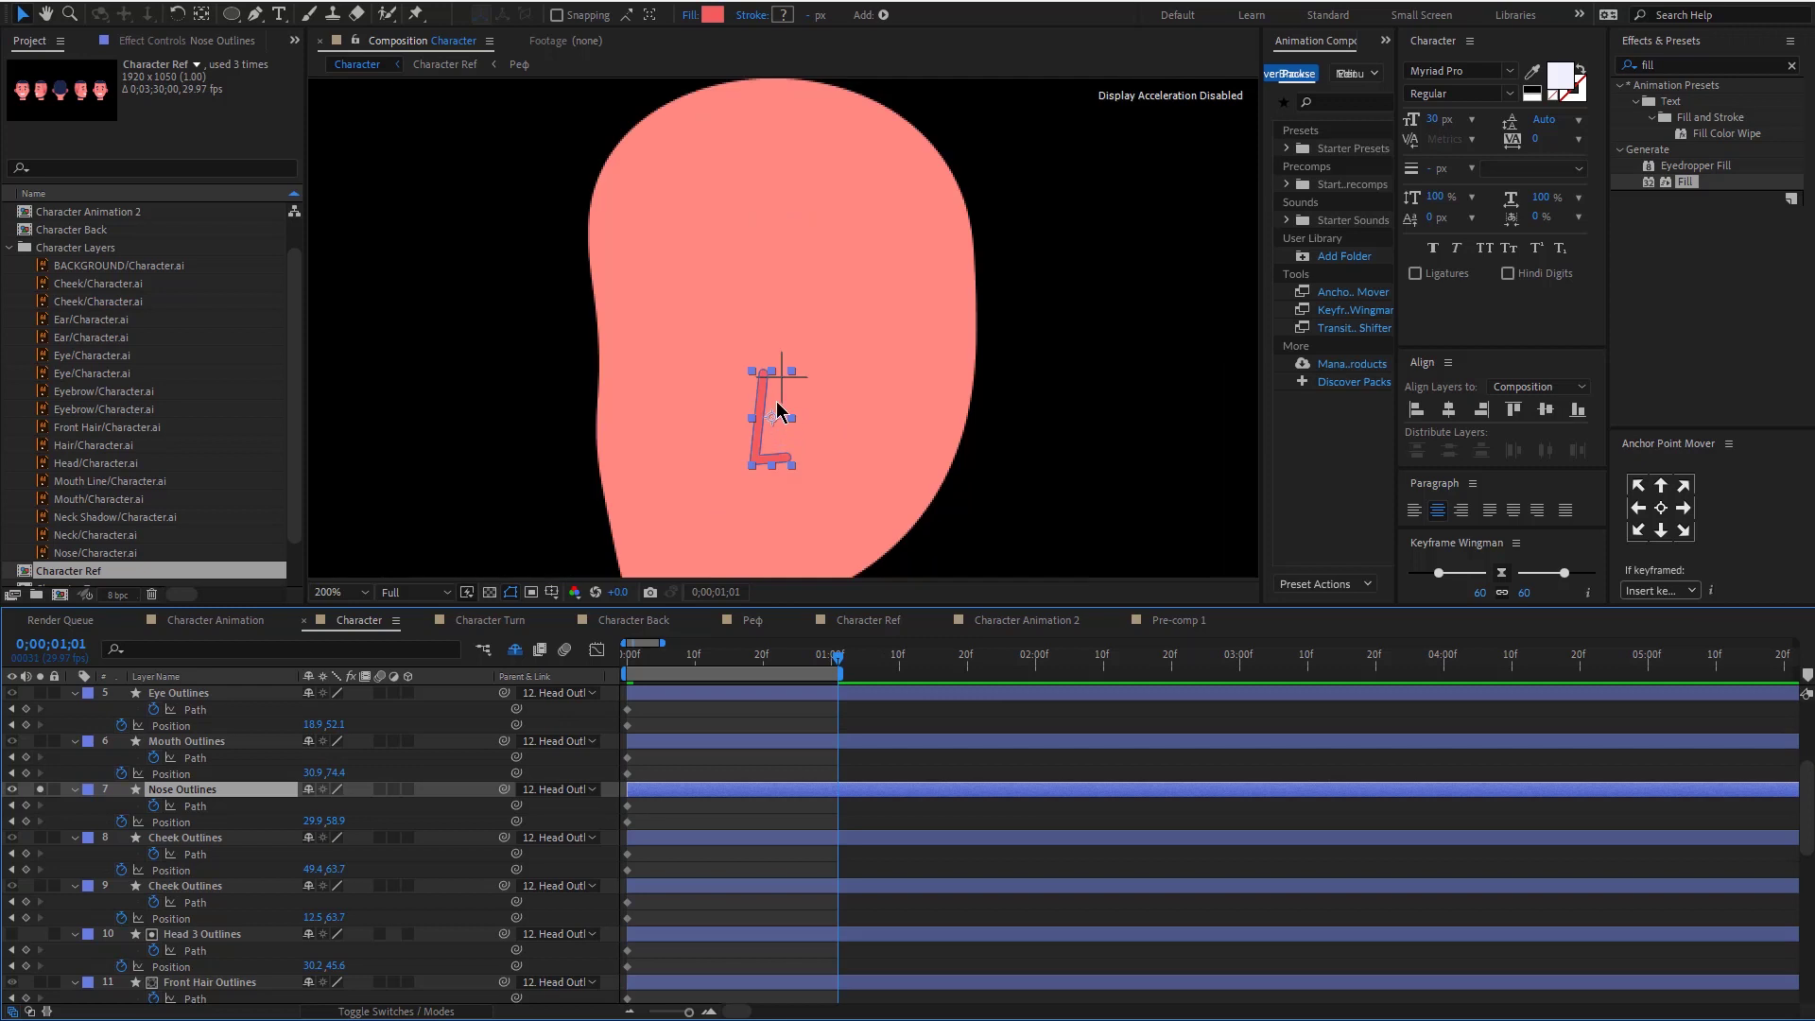
left_click_drag(778, 411, 599, 383)
Step: Lengthen the nose path at 0;00;01;01 by moving its upper end up to the brow on the head's edge
key("g")
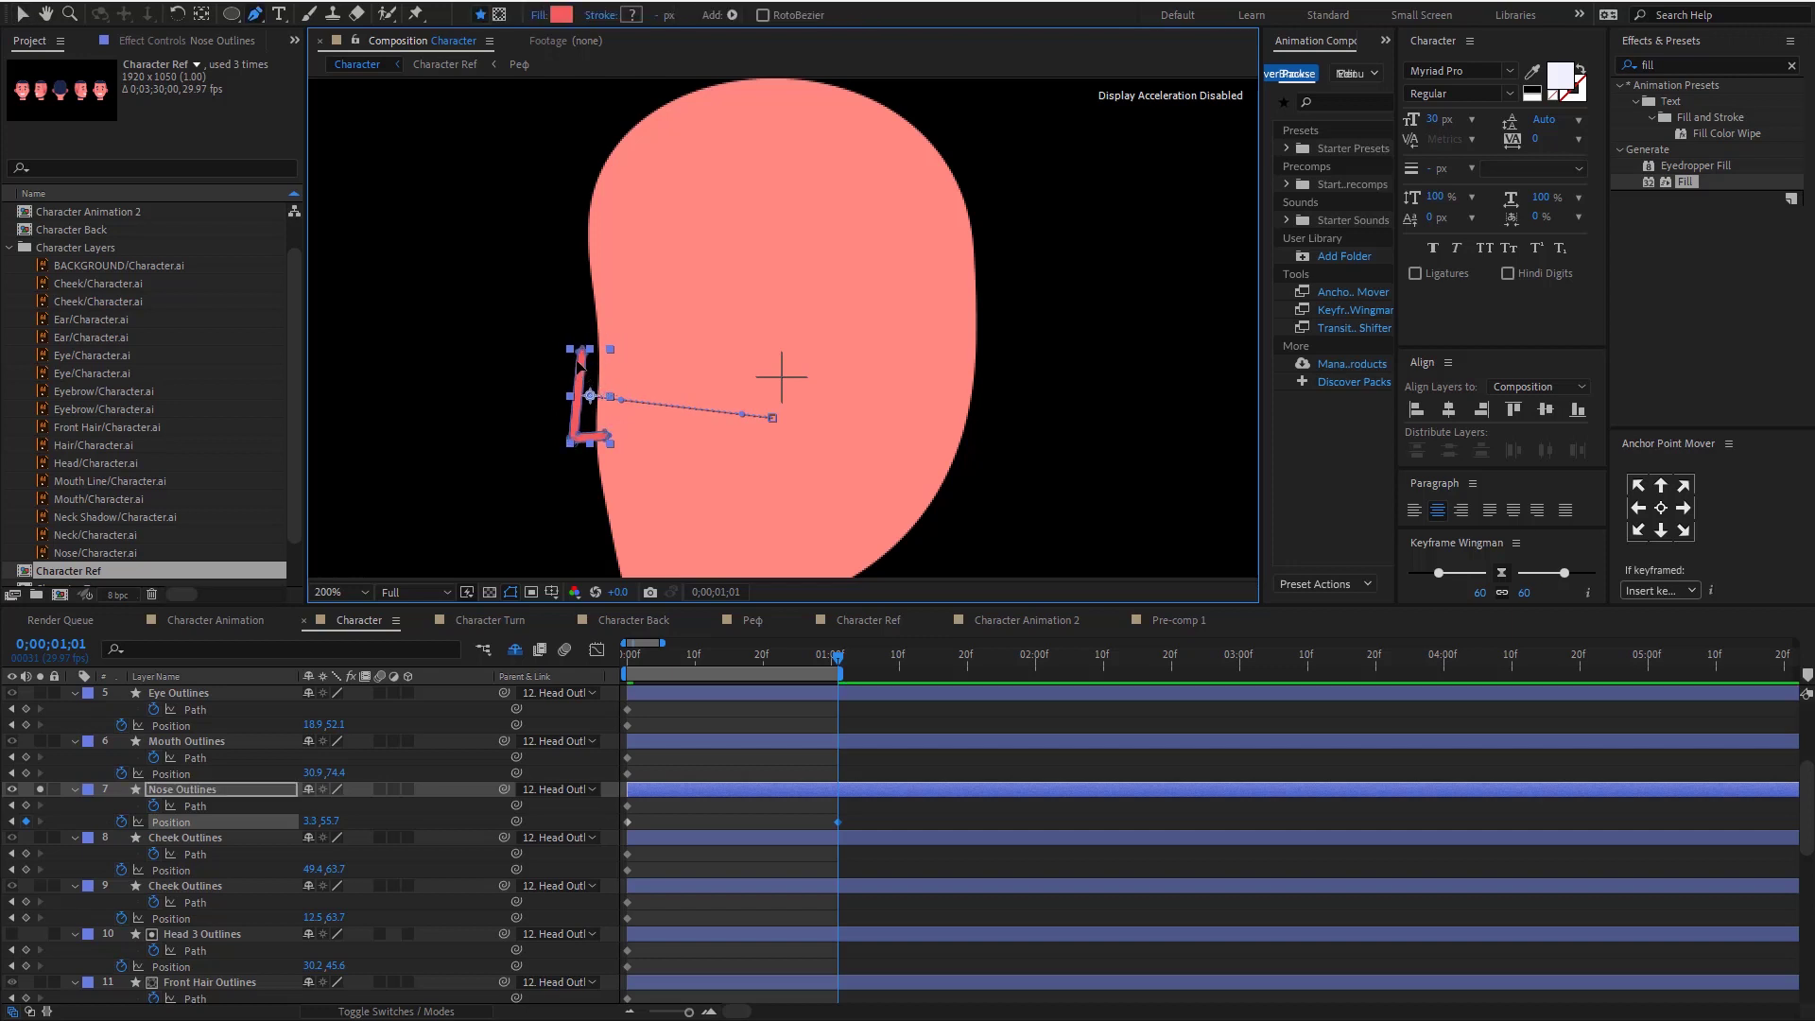
key("v")
mouse_move(521, 321)
left_mouse_down()
mouse_move(605, 367)
mouse_move(598, 281)
left_mouse_up()
Step: Draw a closed triangular shape on a new layer with the Pen tool, filling the area between the nose line and the face
key("ctrl+shift+a")
key("g")
left_click(601, 272)
left_click(571, 435)
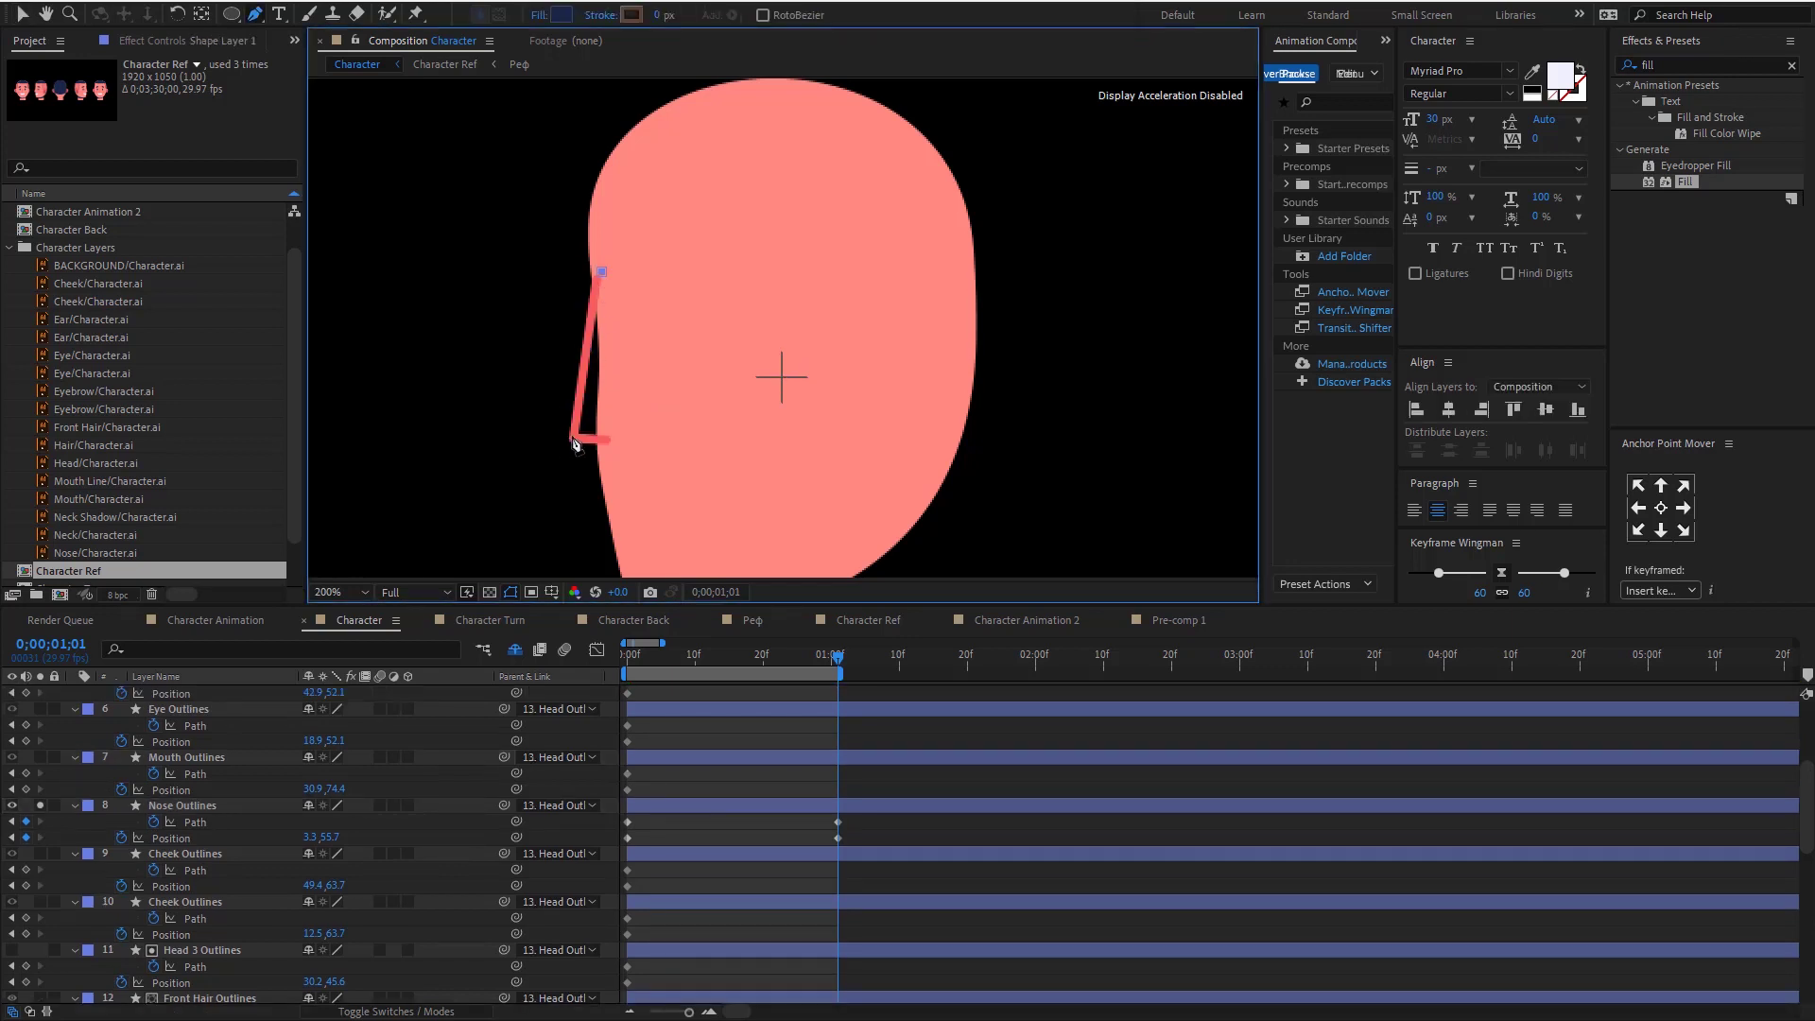
left_click(602, 273)
key("v")
Step: Place Shape Layer 1 directly below Nose Outlines, parent it to that layer and change its fill to the head's skin colour
scroll(282, 862, "up", 4)
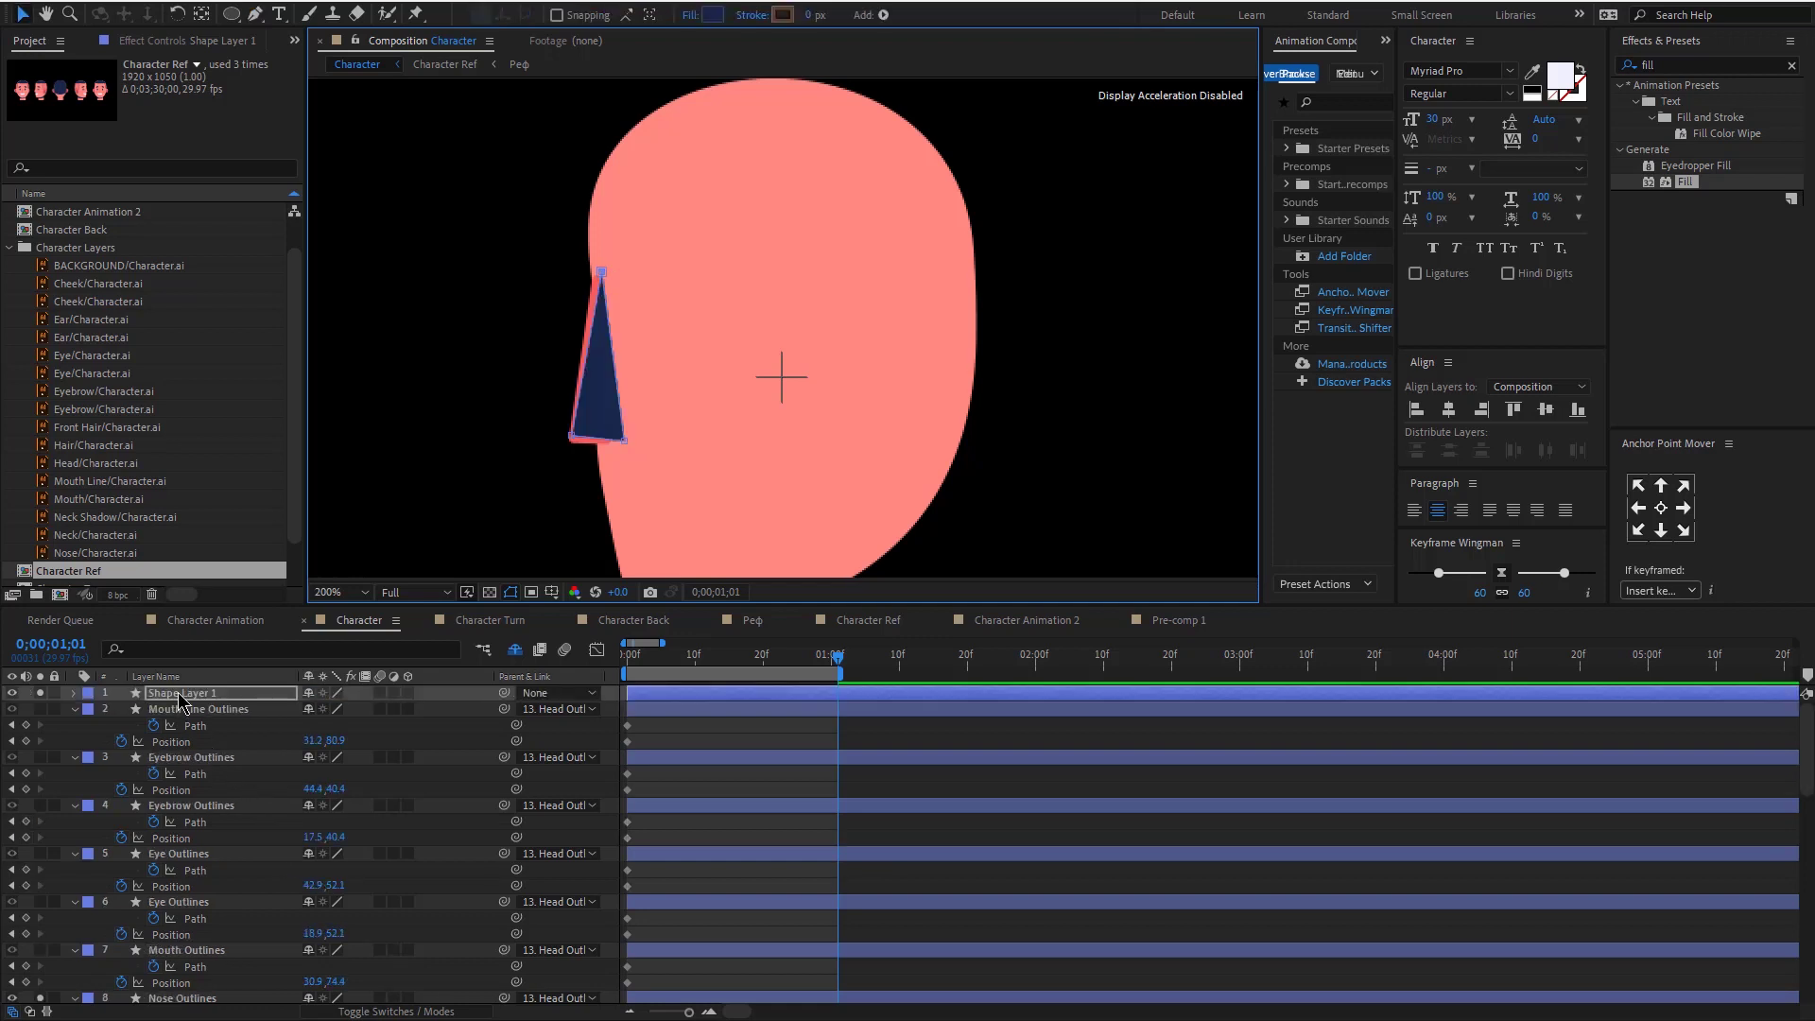
left_click_drag(179, 701, 189, 931)
left_click_drag(504, 926, 195, 877)
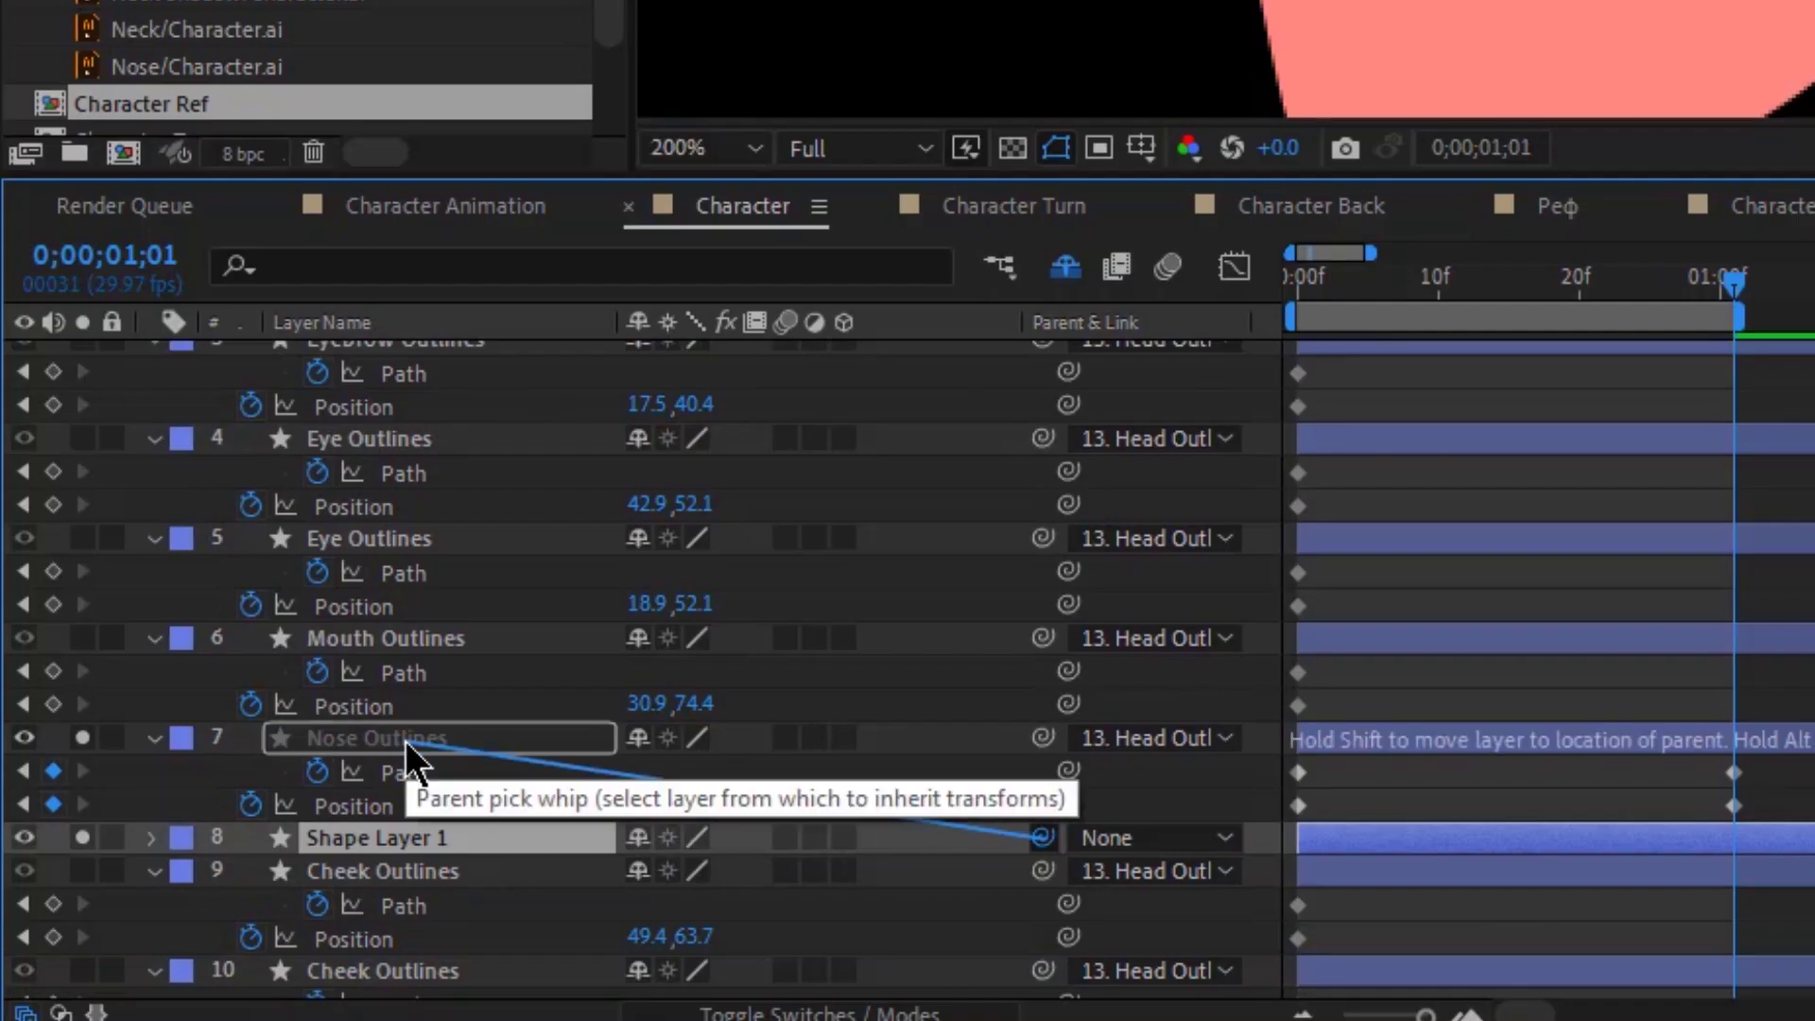
left_click_drag(405, 740, 404, 740)
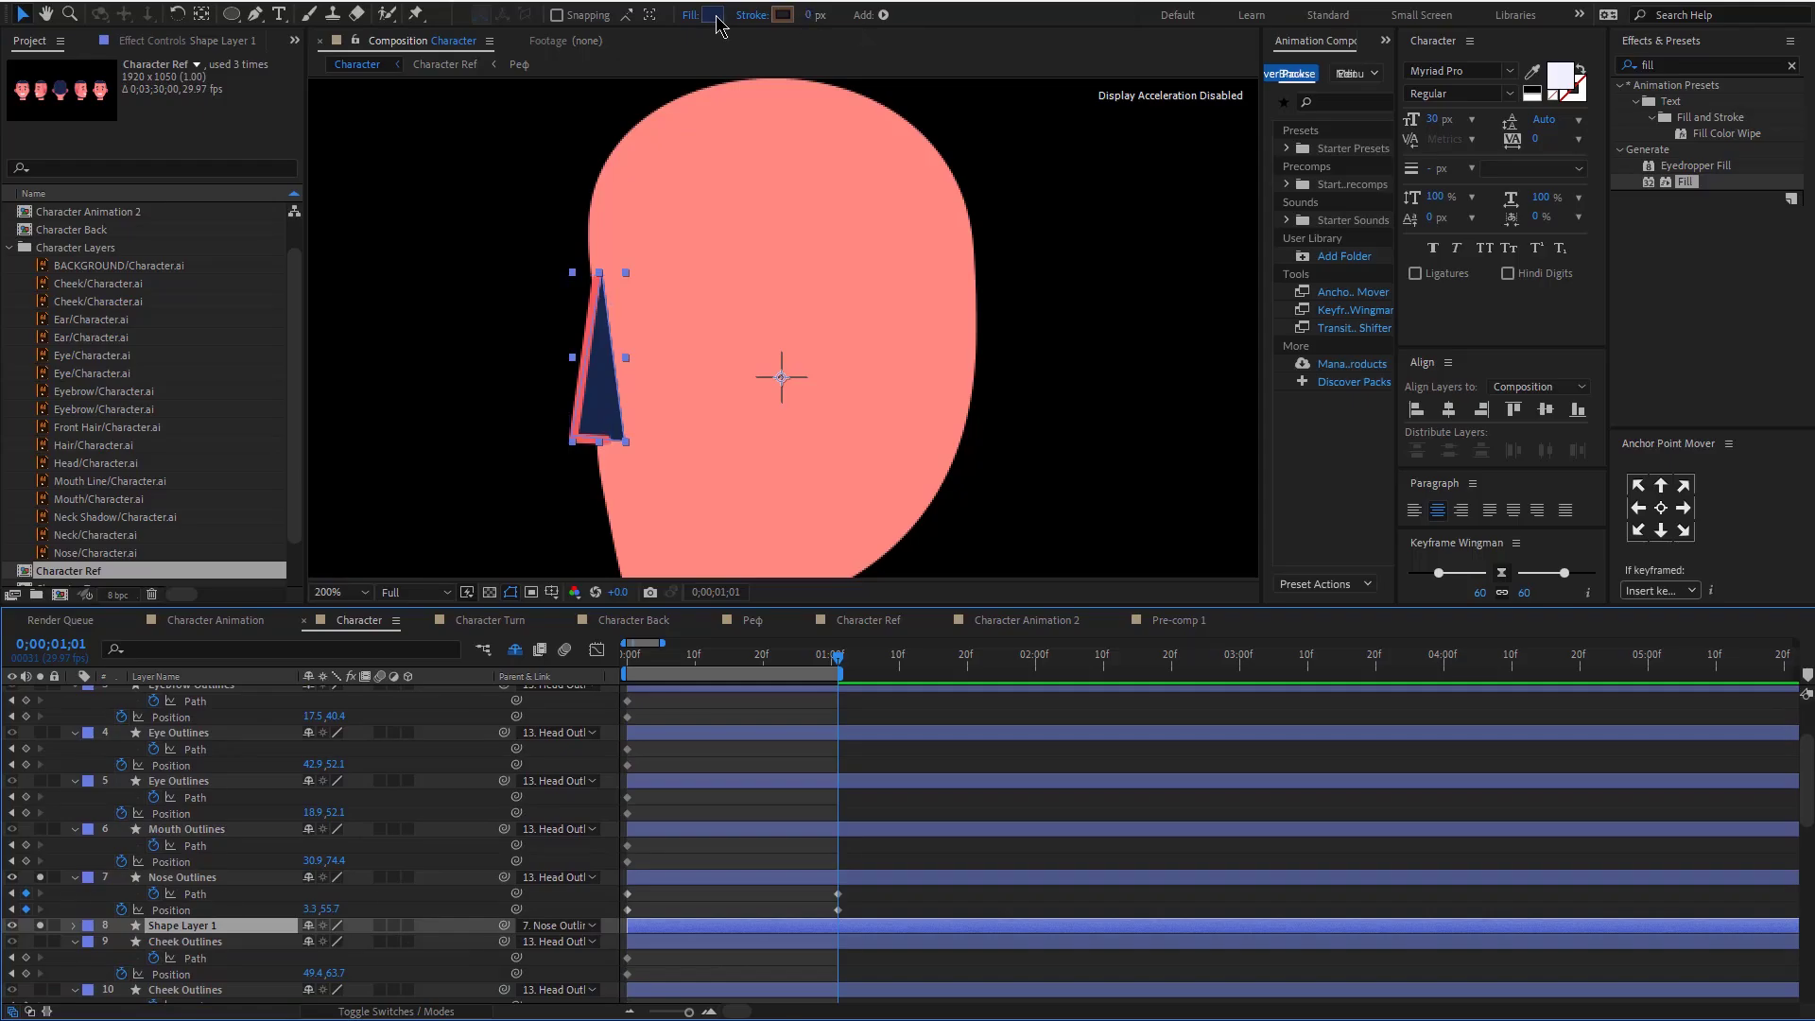
left_click(714, 16)
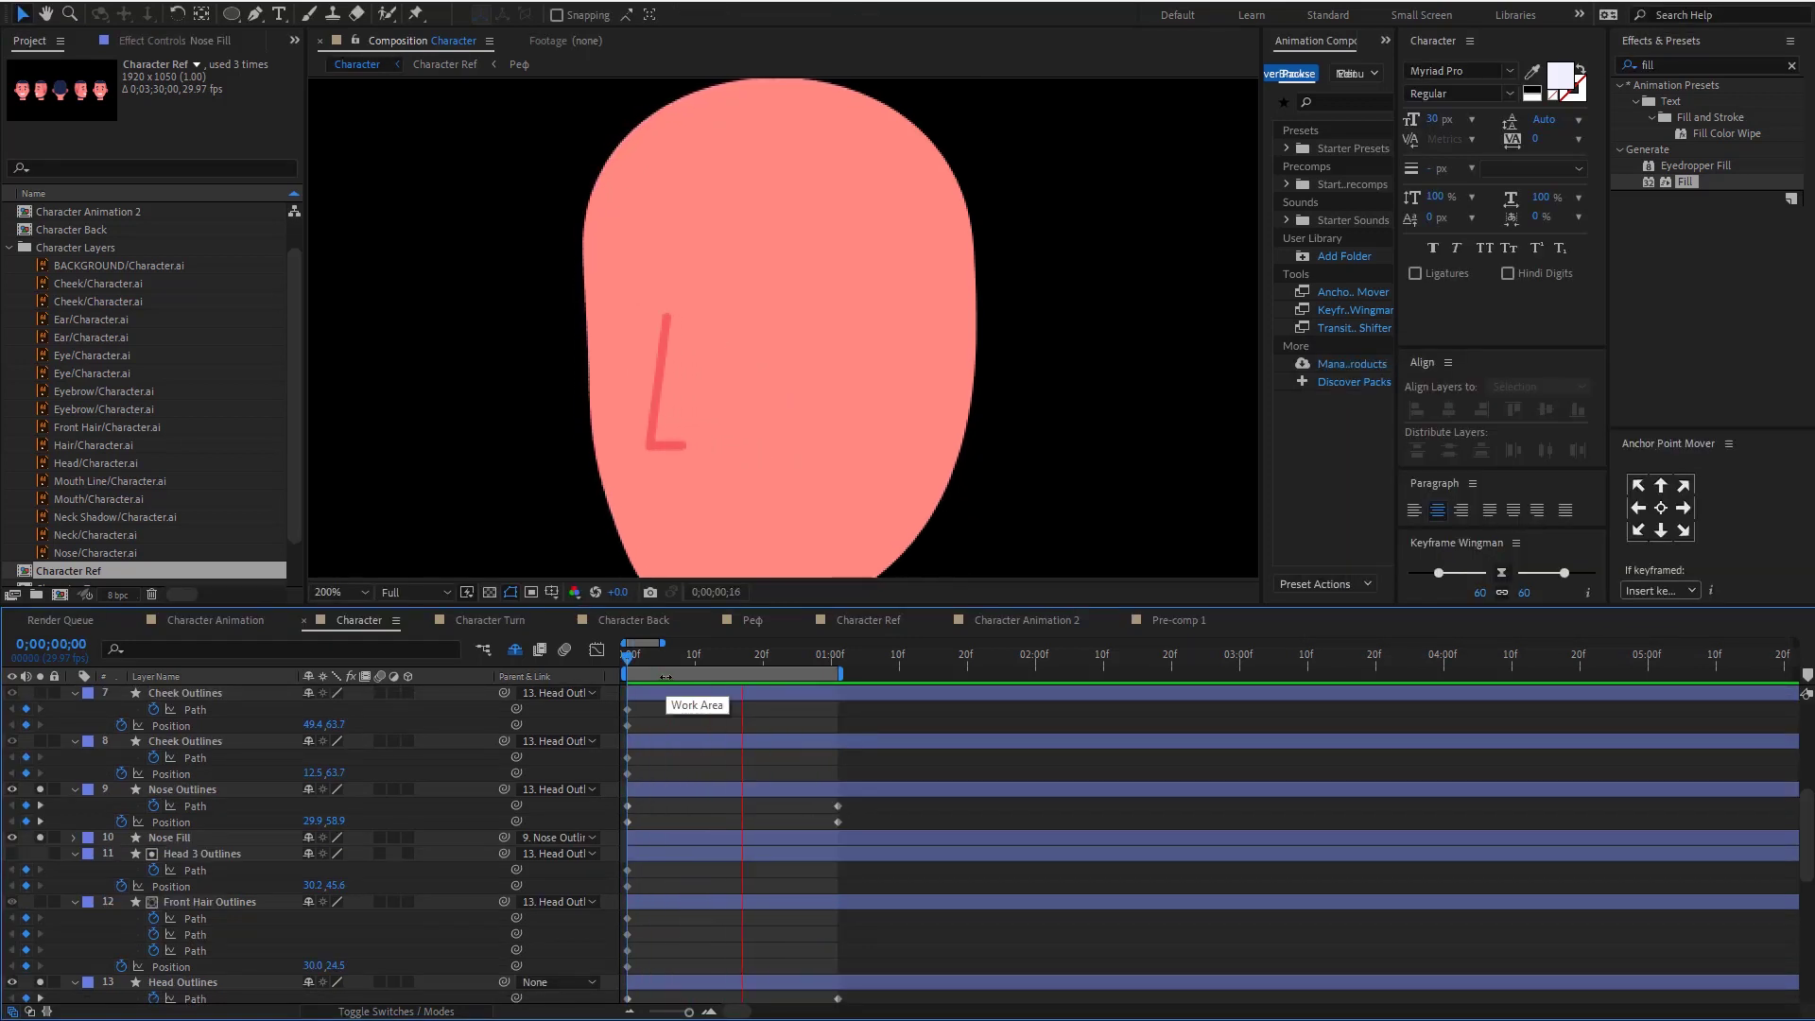
Step: Solo the mouth line, eyebrow, eye, mouth and cheek layers and shift them together toward the nose side at 0;00;01;01
key("ctrl+a")
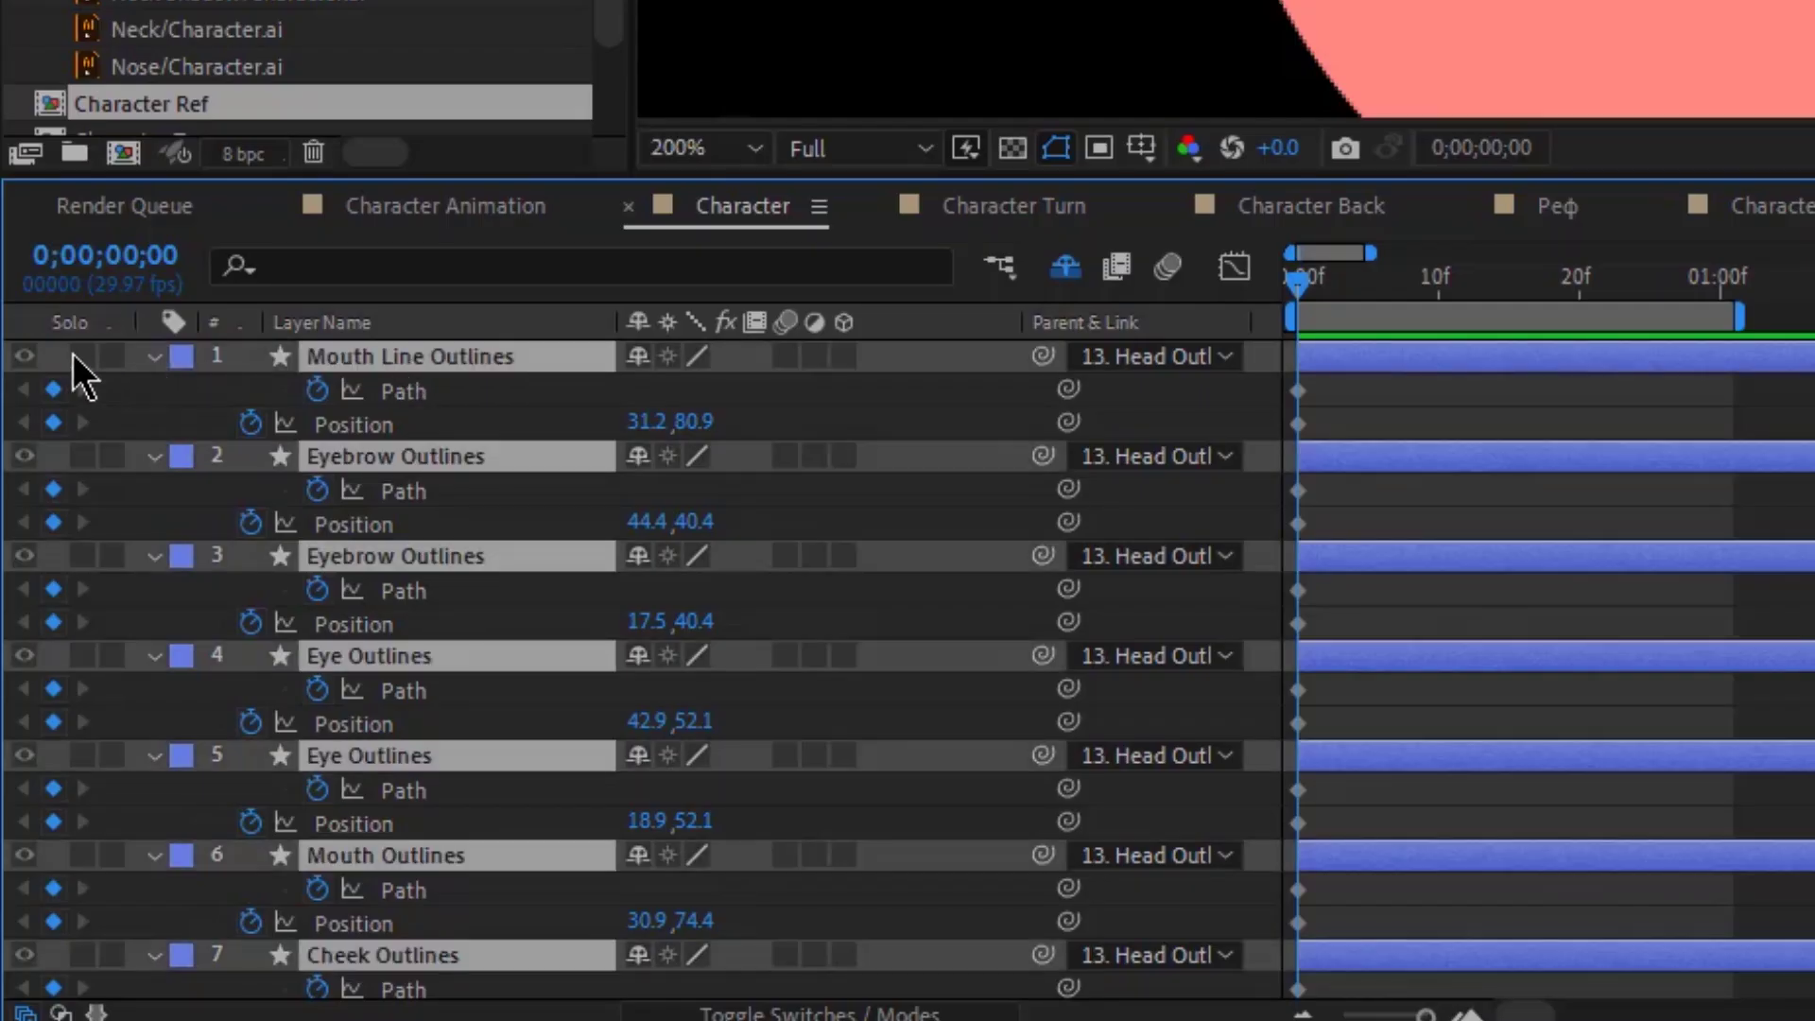
left_click(83, 356)
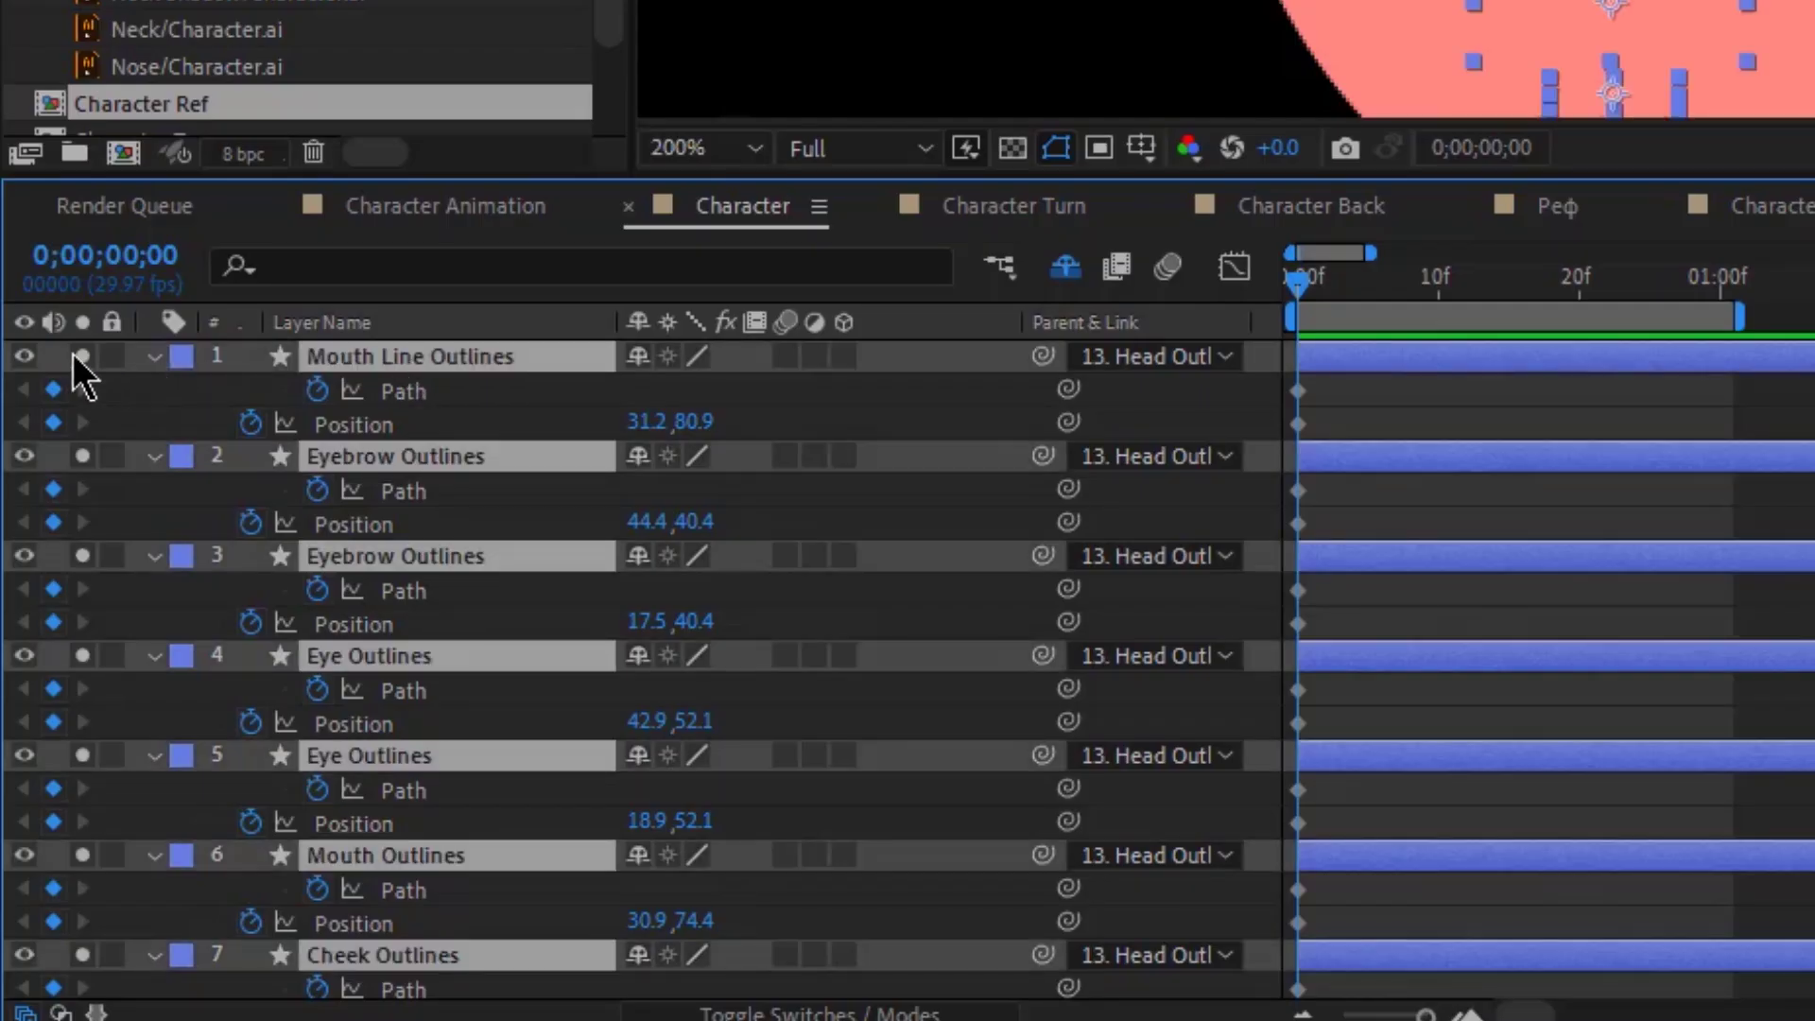
scroll(1509, 488, "down", 5)
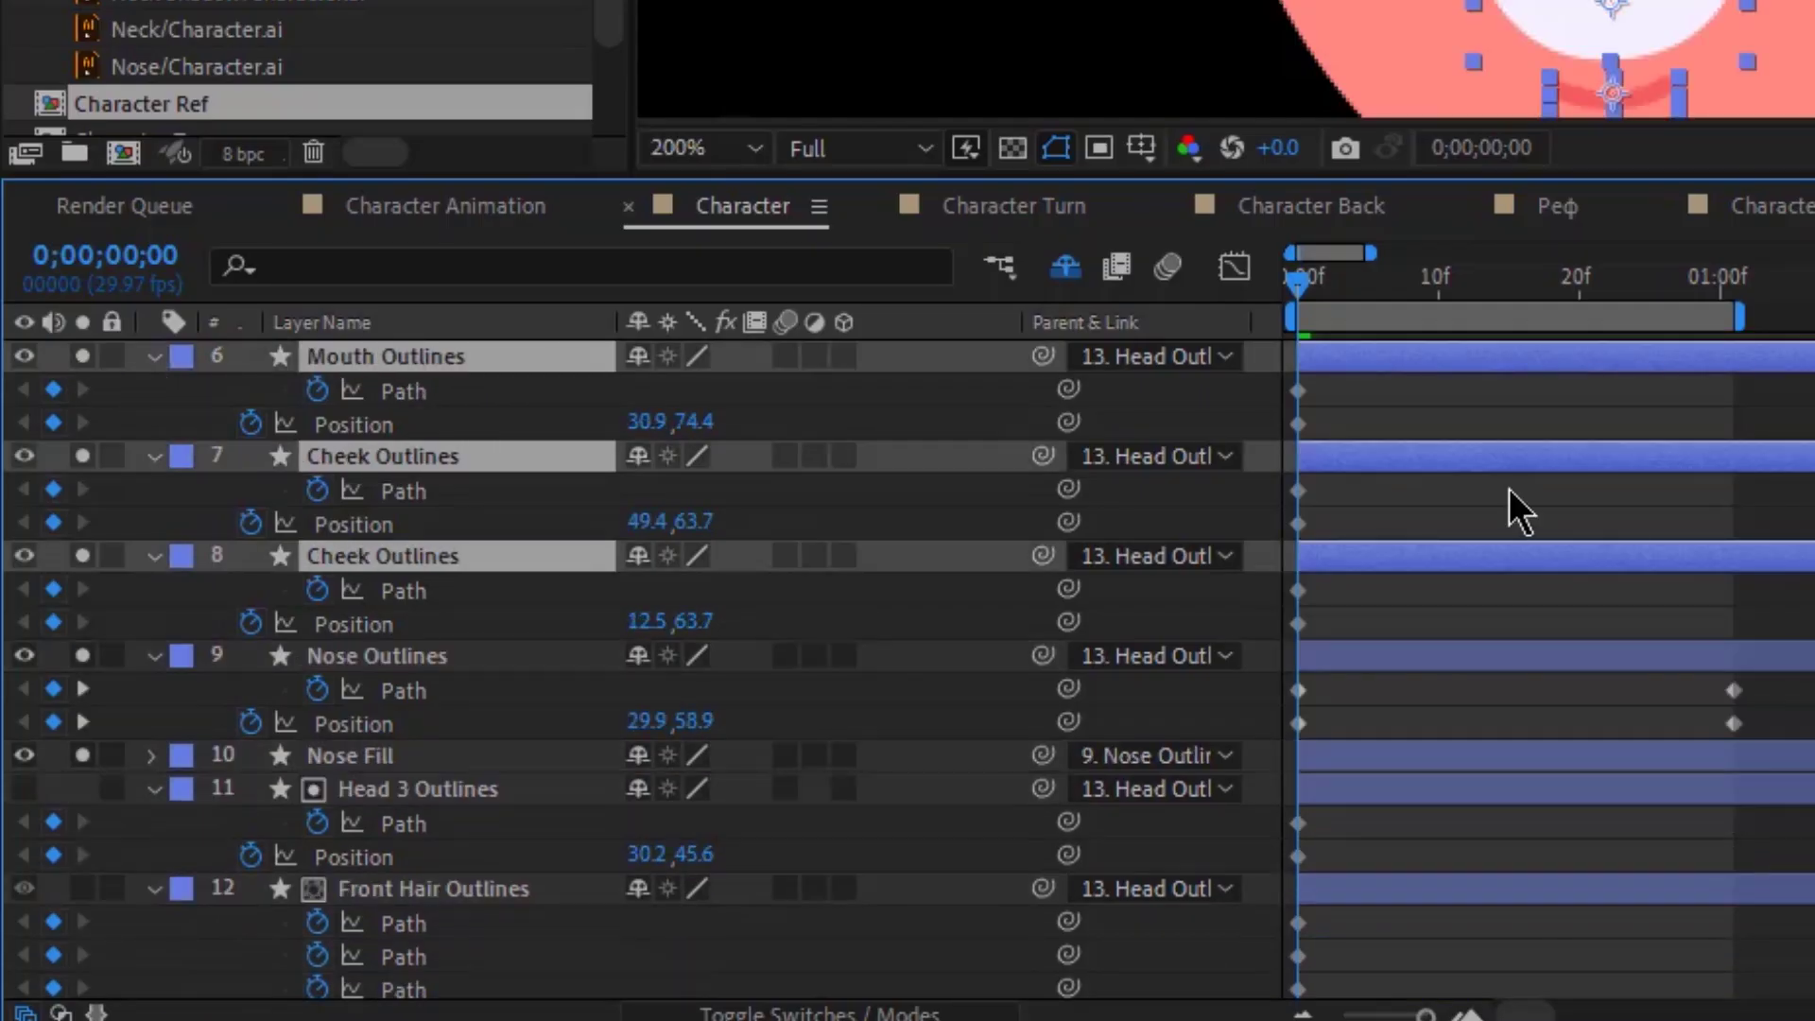
left_click(1733, 289)
left_click_drag(916, 457, 724, 435)
scroll(724, 435, "down", 1)
Step: Select the Mouth and Mouth Line layers together and nudge them slightly back toward the face at 0;00;01;01
left_click(673, 437)
left_click(659, 412)
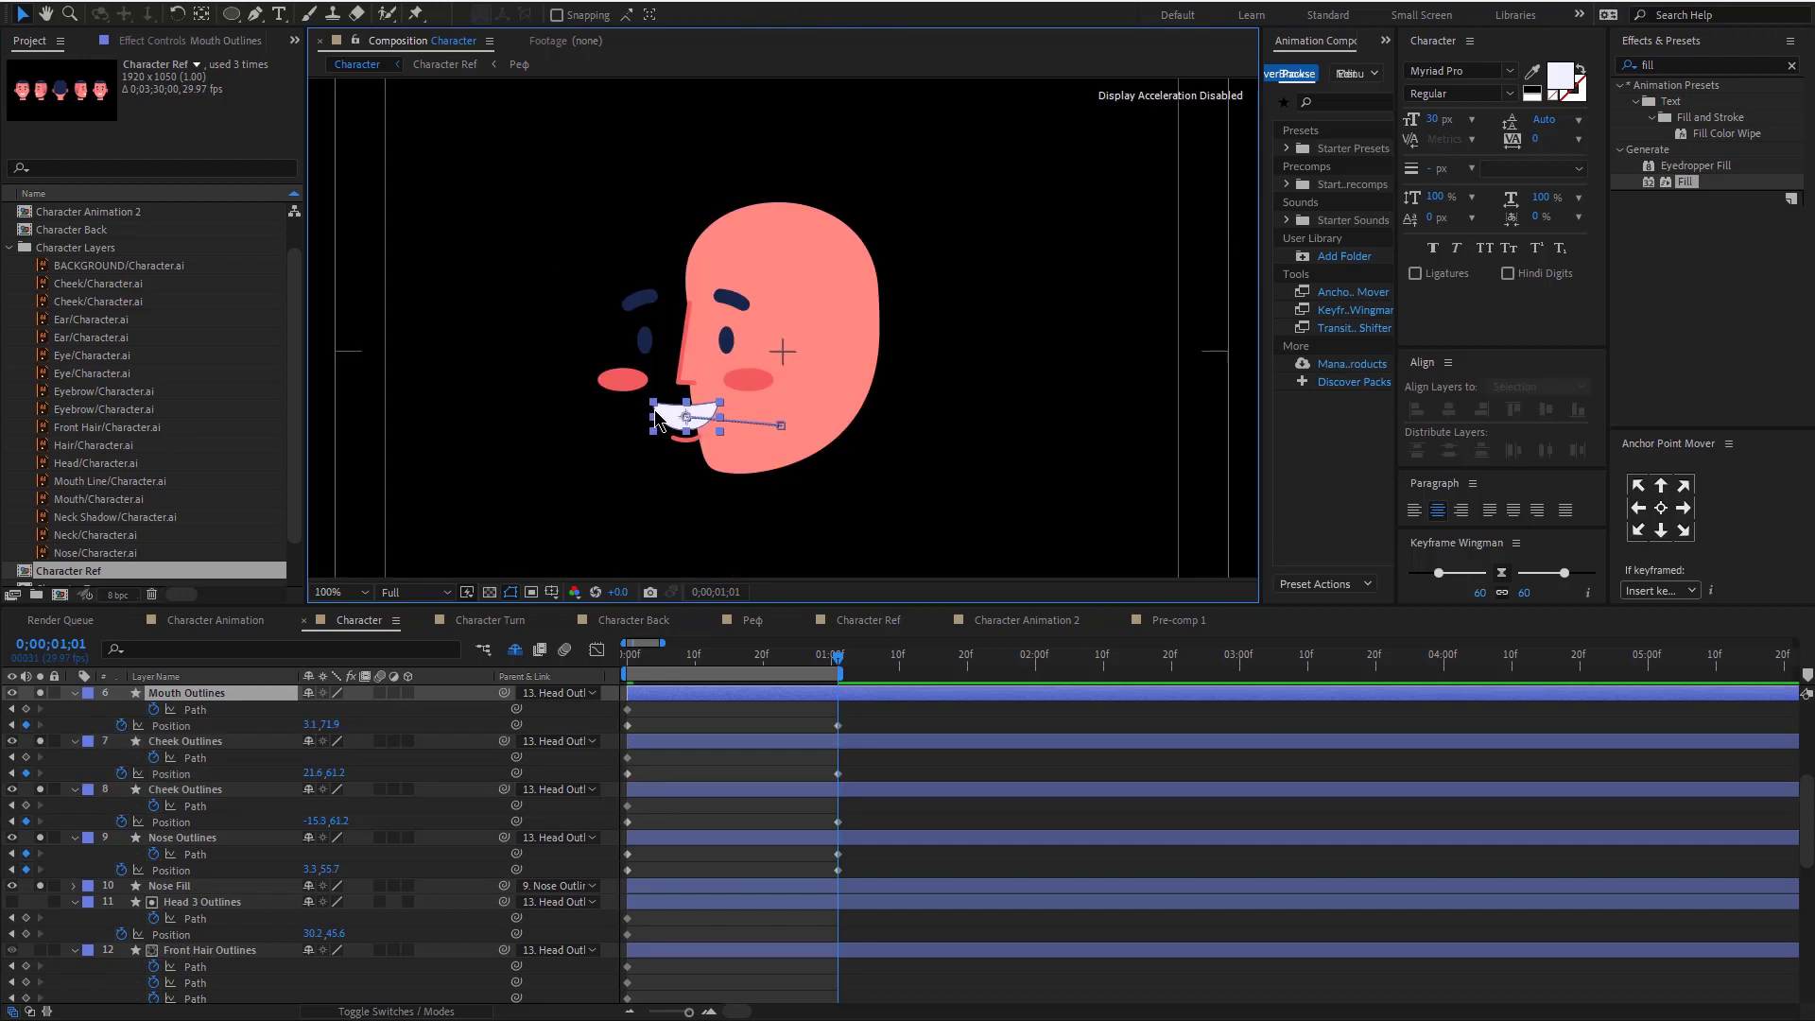
scroll(655, 411, "up", 1)
left_click(583, 552, "shift")
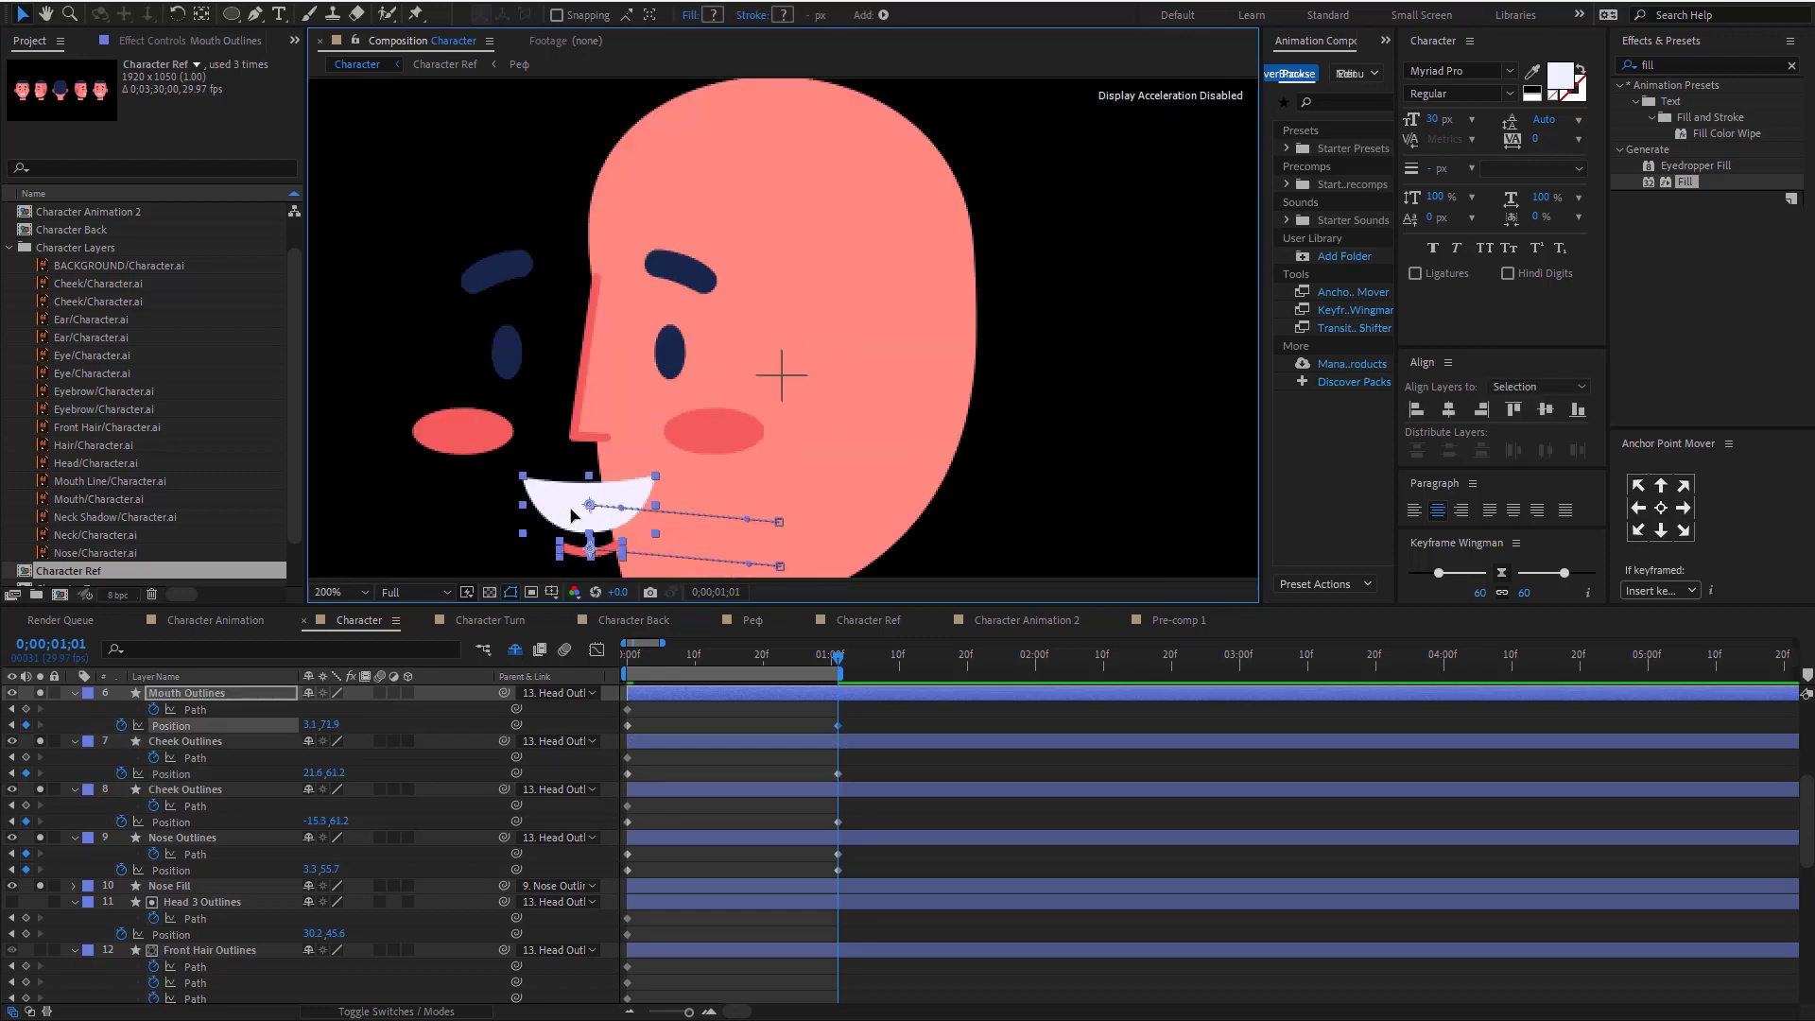
left_click_drag(571, 511, 585, 515)
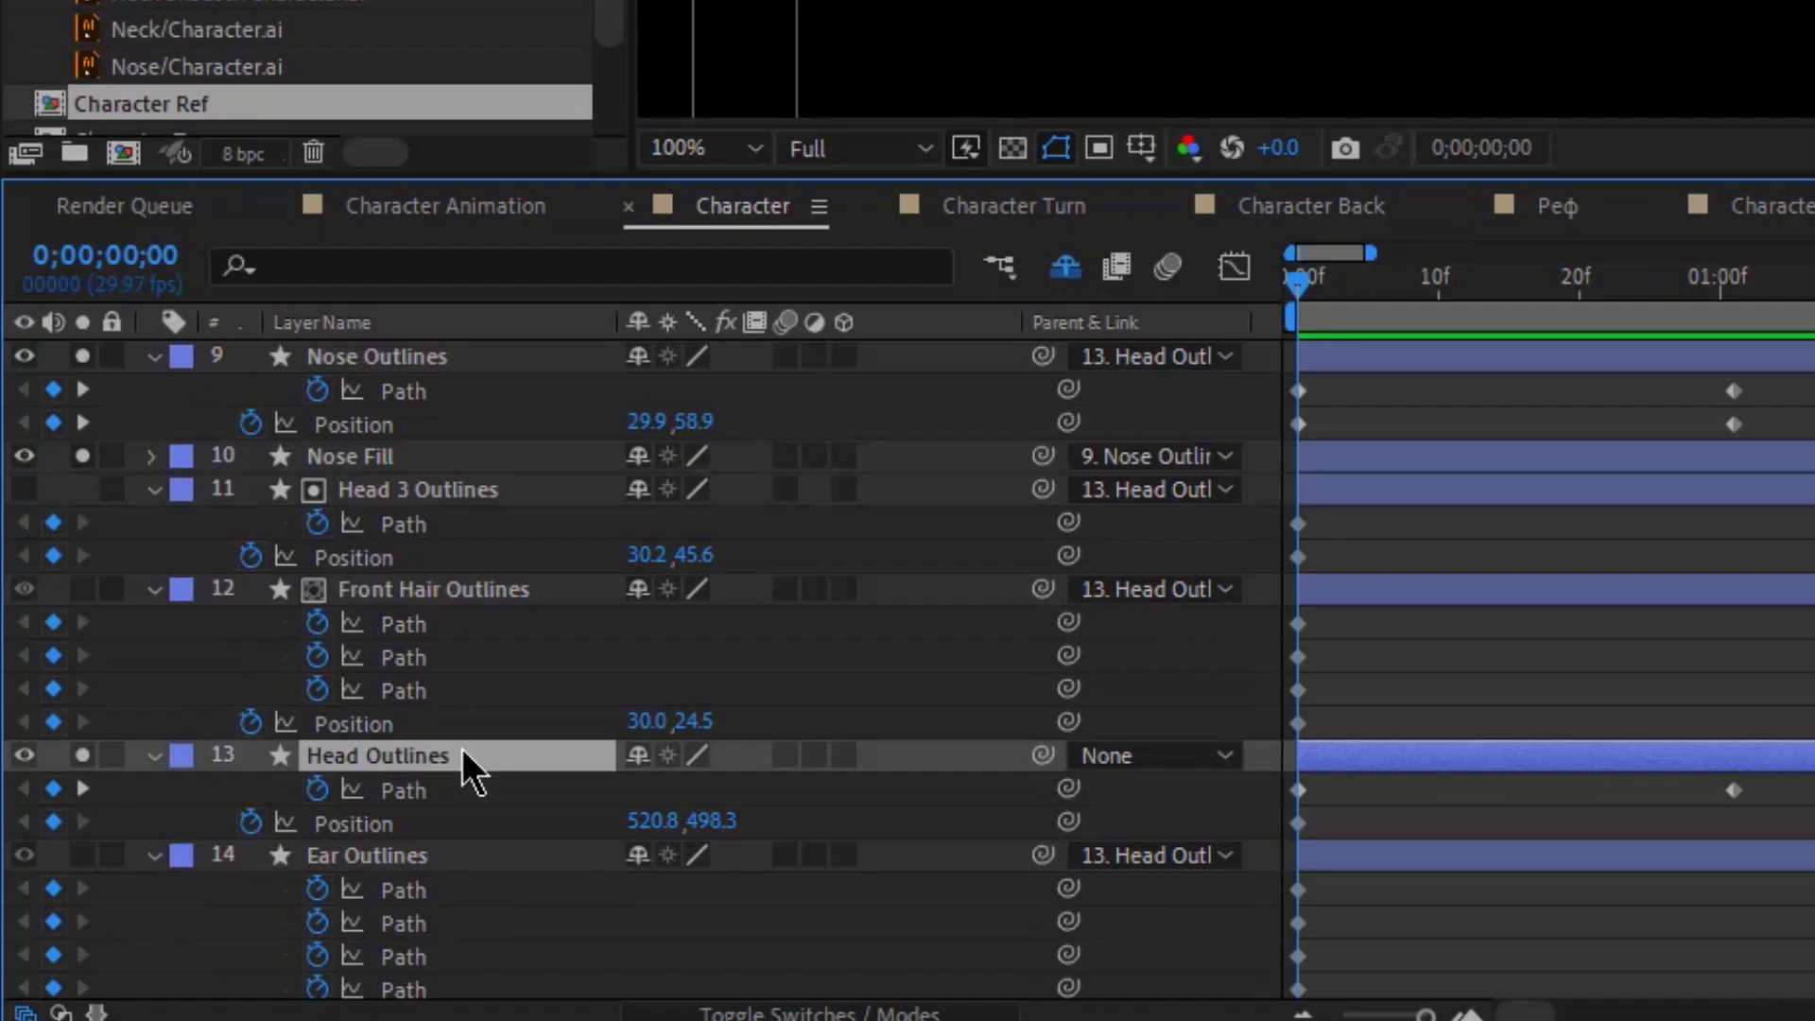
Step: Duplicate Head Outlines, place the copy above the lower Cheek Outlines layer and set it as that cheek's Alpha Matte
key("ctrl+d")
left_click_drag(226, 894, 220, 710)
left_click_drag(453, 389, 460, 535)
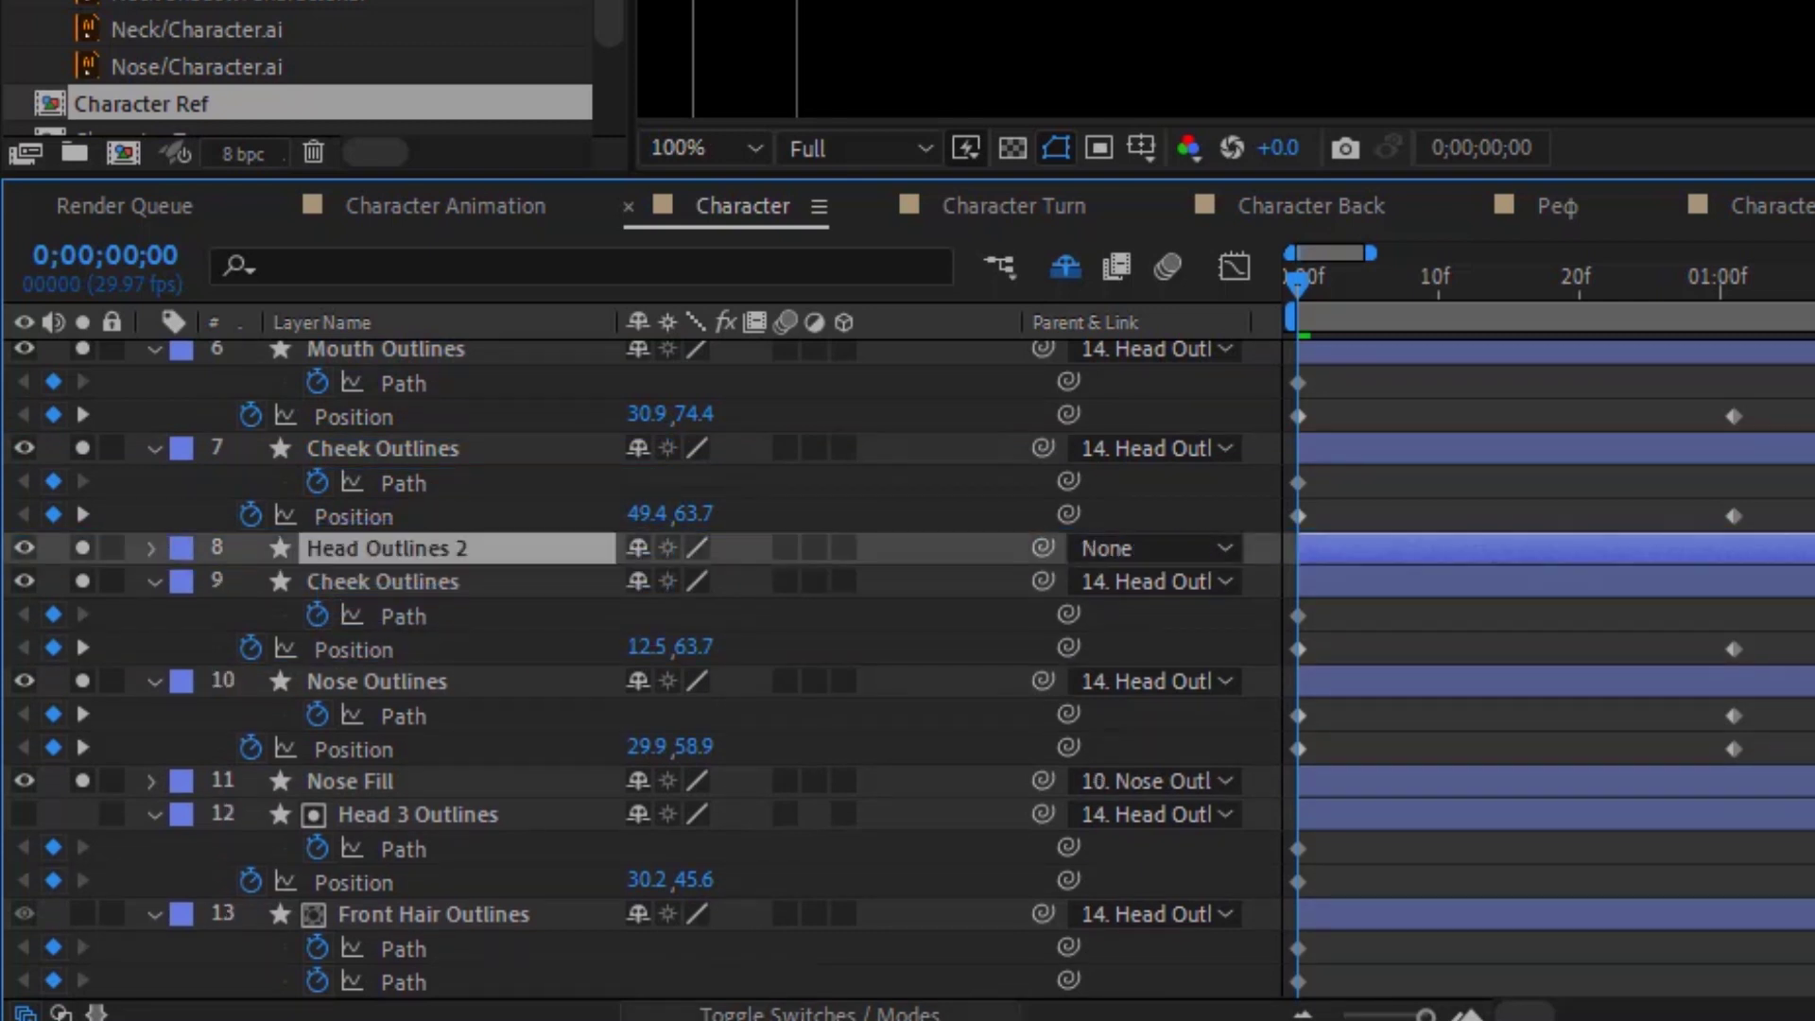
left_click(789, 1013)
left_click(860, 582)
left_click(884, 682)
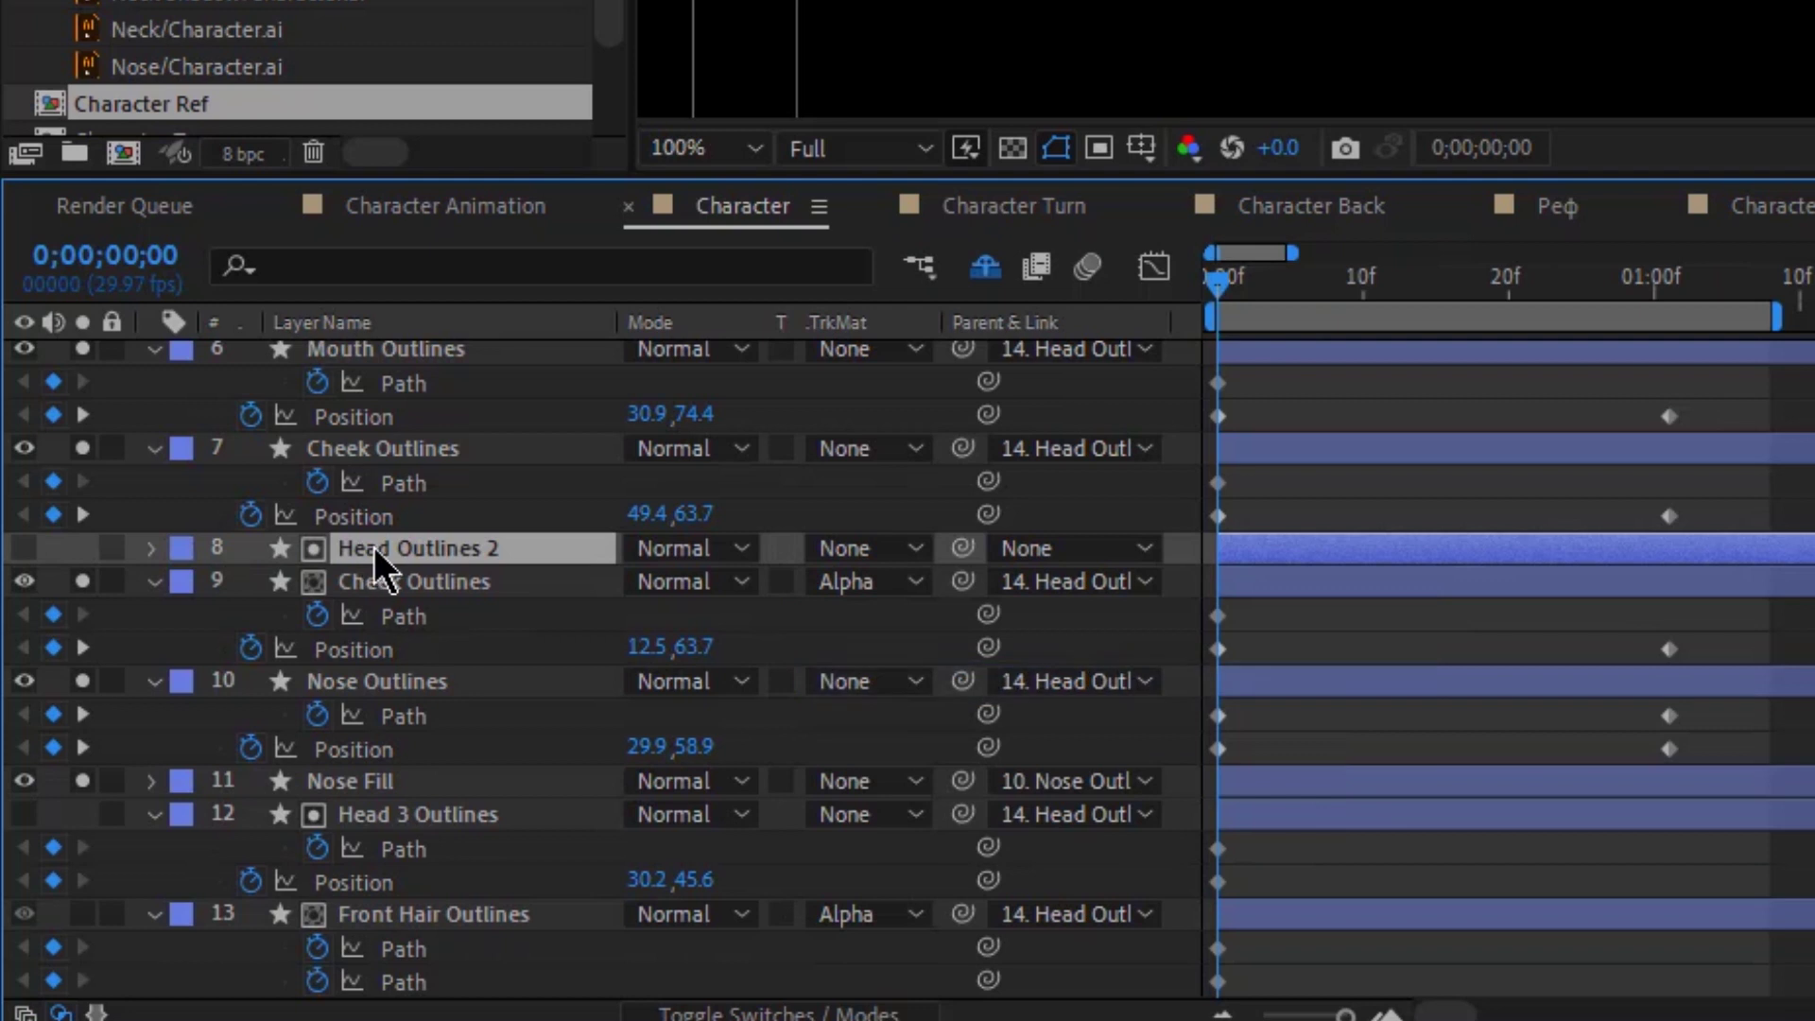
Step: Duplicate Head Outlines 2, place the copy above the other Cheek Outlines layer and set it as that cheek's Alpha Matte
key("ctrl+d")
left_click_drag(459, 549, 459, 448)
left_click(860, 480)
left_click(884, 576)
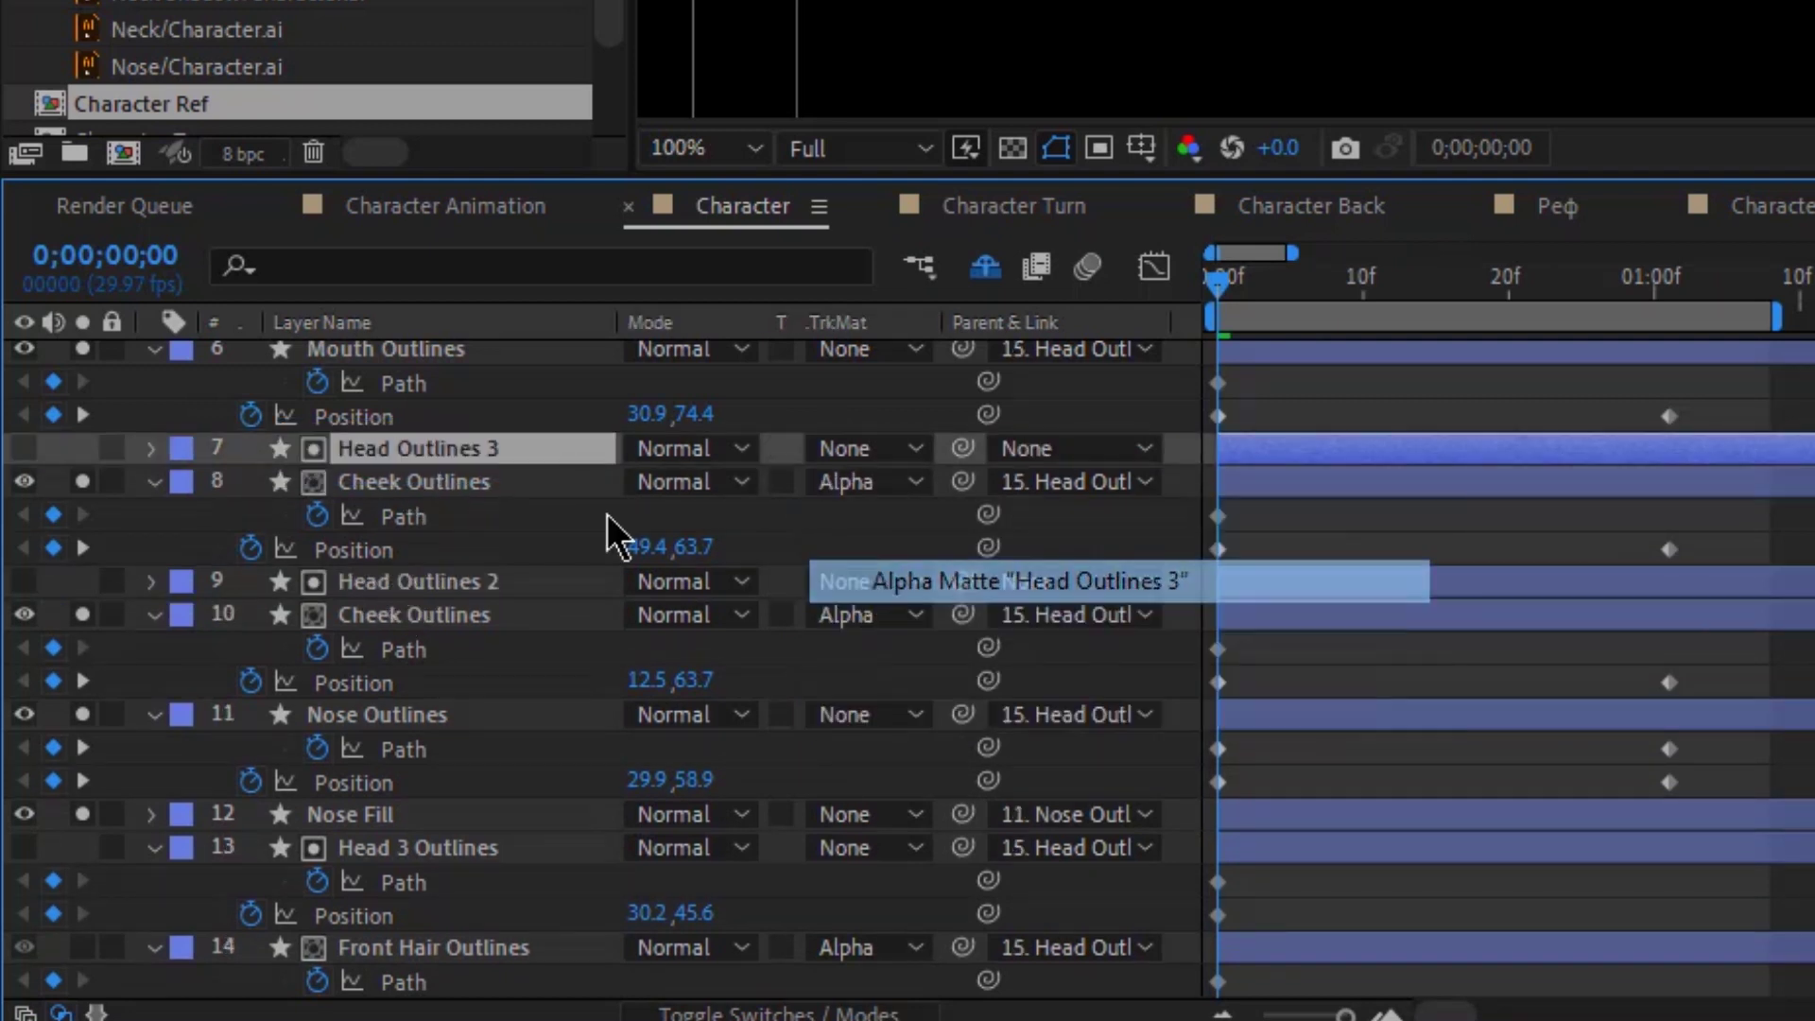
Step: Duplicate Head Outlines 3, place the copy above Mouth Outlines and set it as the mouth's Alpha Matte
key("ctrl+d")
scroll(469, 457, "up", 1)
left_click_drag(416, 547, 404, 435)
left_click(934, 484)
left_click(884, 582)
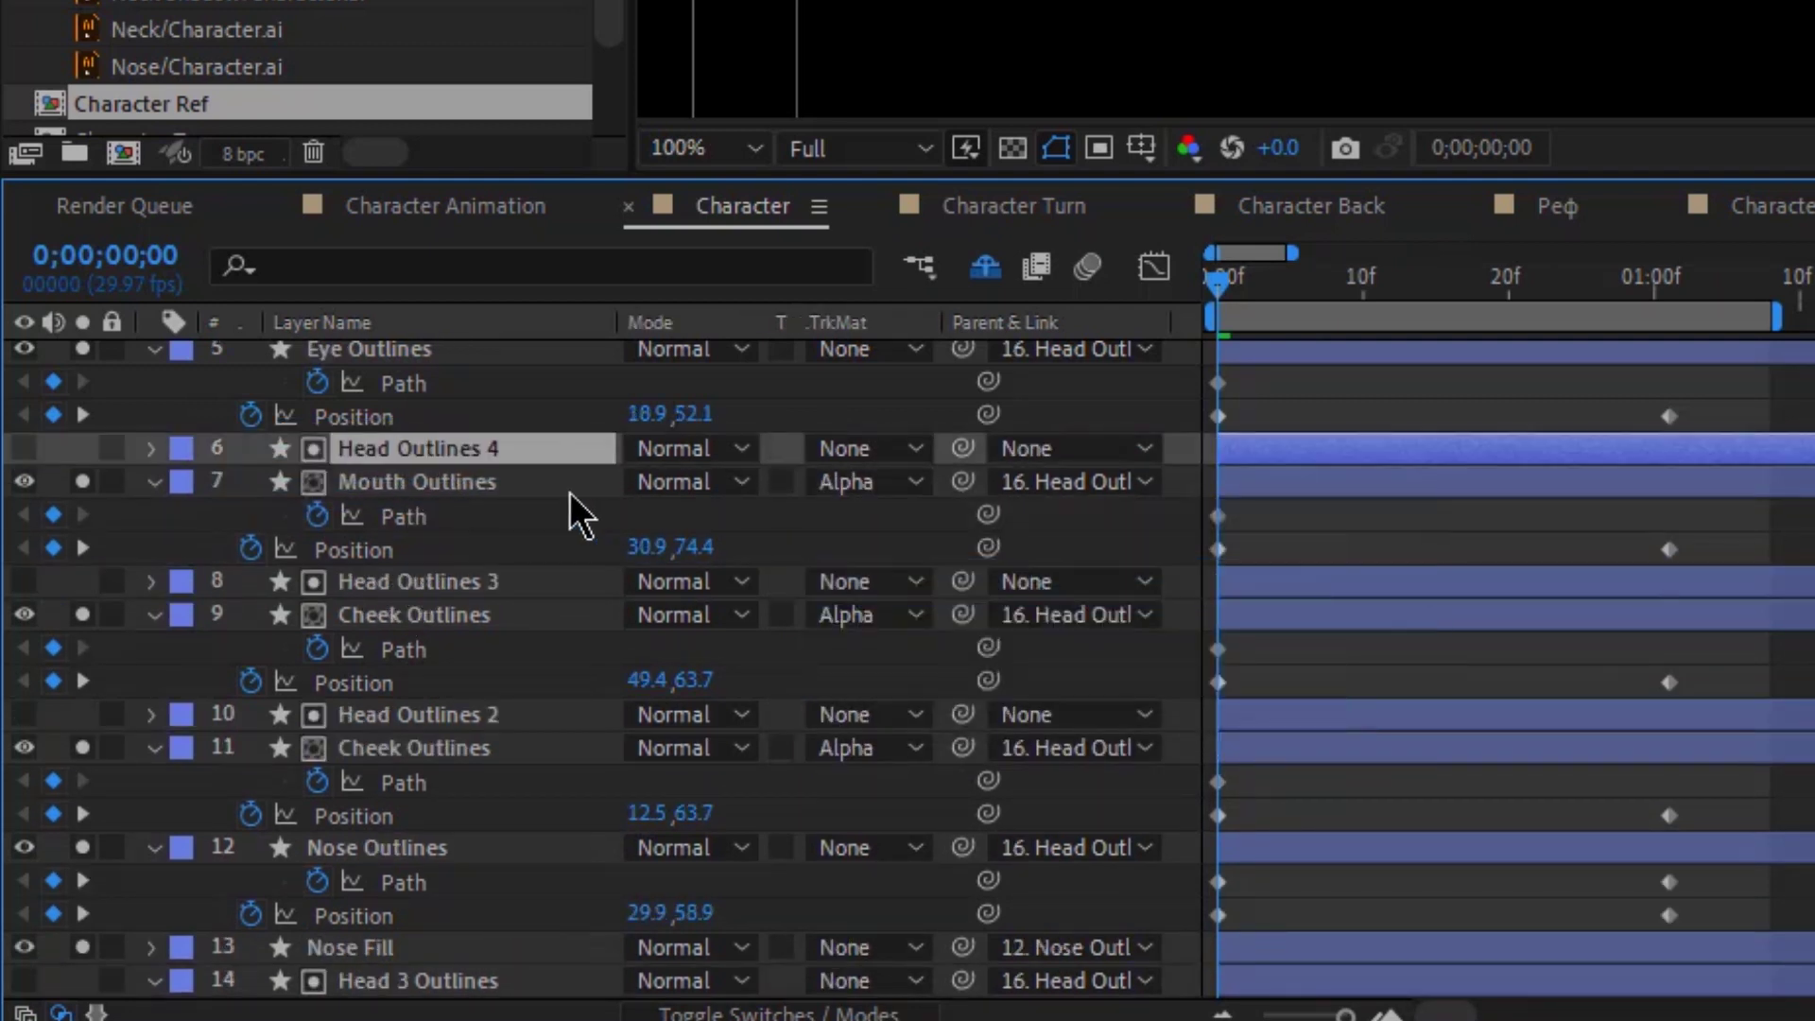
Step: Duplicate Head Outlines 4, place the copy above the lower Eye Outlines layer and set it as that eye's Alpha Matte
key("ctrl+d")
scroll(458, 577, "up", 5)
key("ctrl+bracketright")
left_click(851, 581)
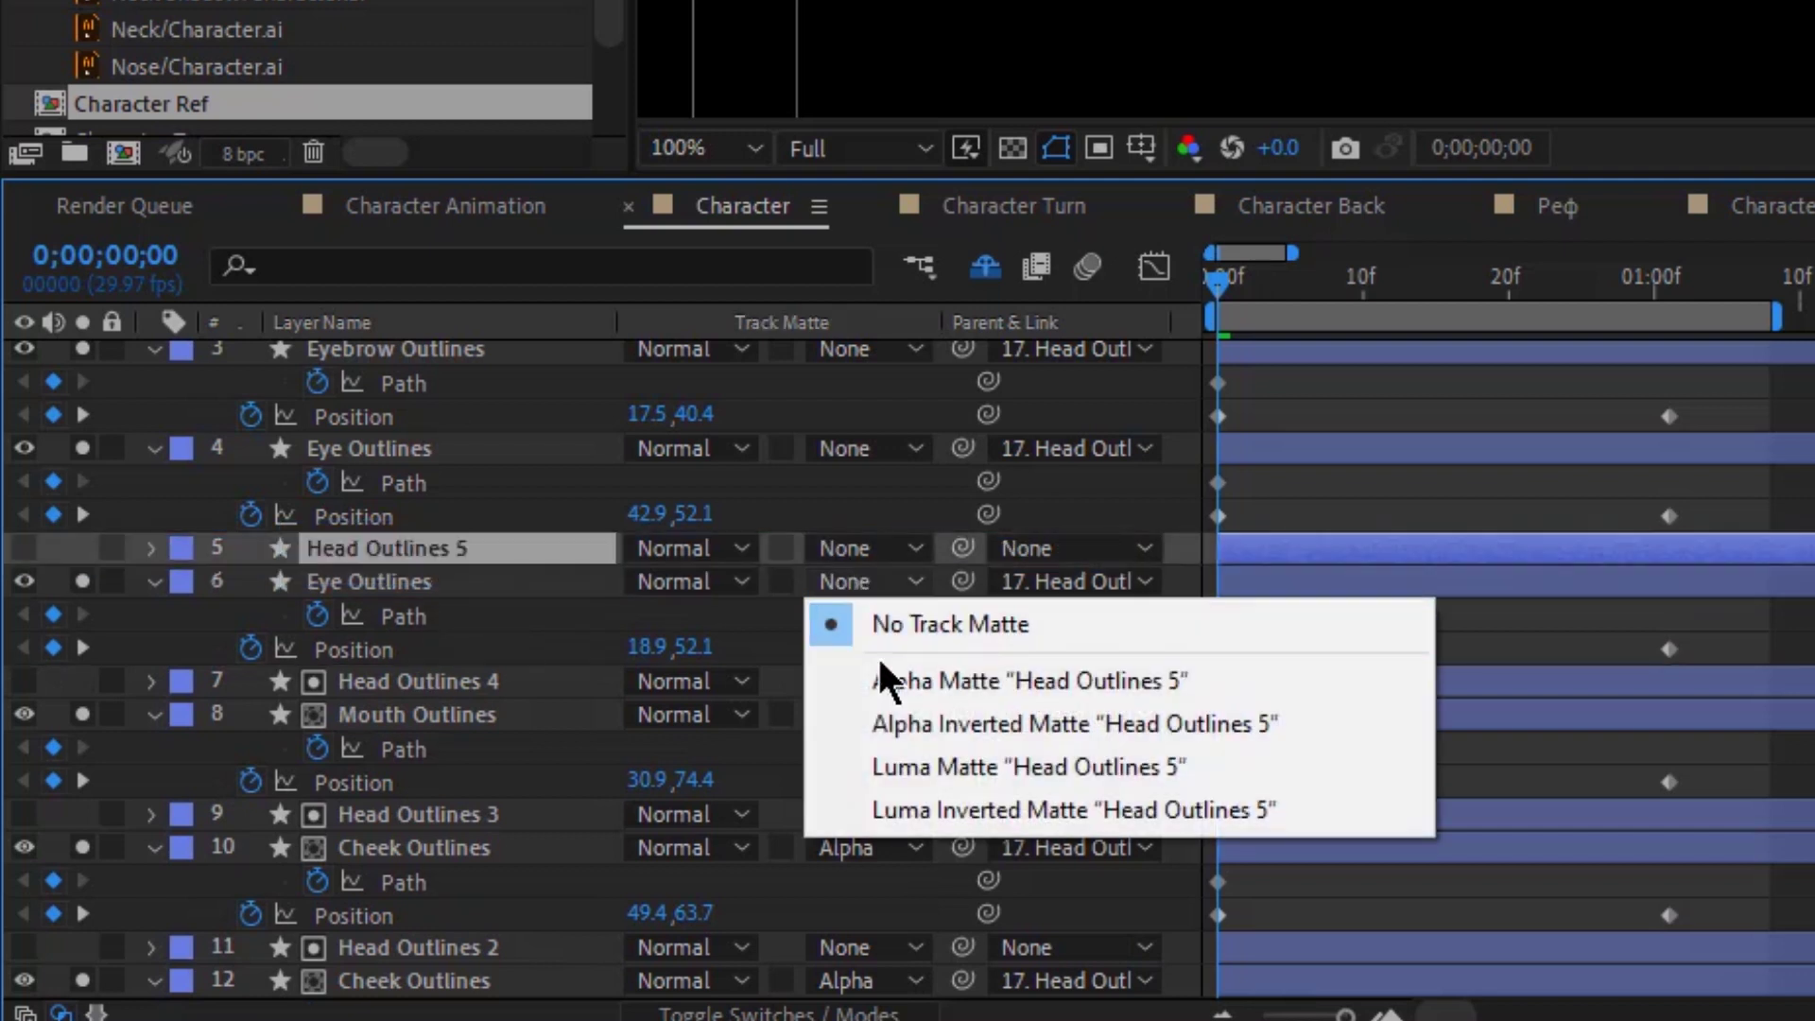
left_click(884, 672)
Step: Duplicate Head Outlines 5, place the copy above the upper Eye Outlines layer and set it as that eye's Alpha Matte
key("ctrl+d")
left_click_drag(384, 556, 397, 442)
left_click(844, 481)
left_click(889, 581)
Step: Alpha-matte the lower Eyebrow Outlines layer with a duplicate of Head Outlines 6 placed above it, and duplicate that matte once more
scroll(503, 576, "up", 3)
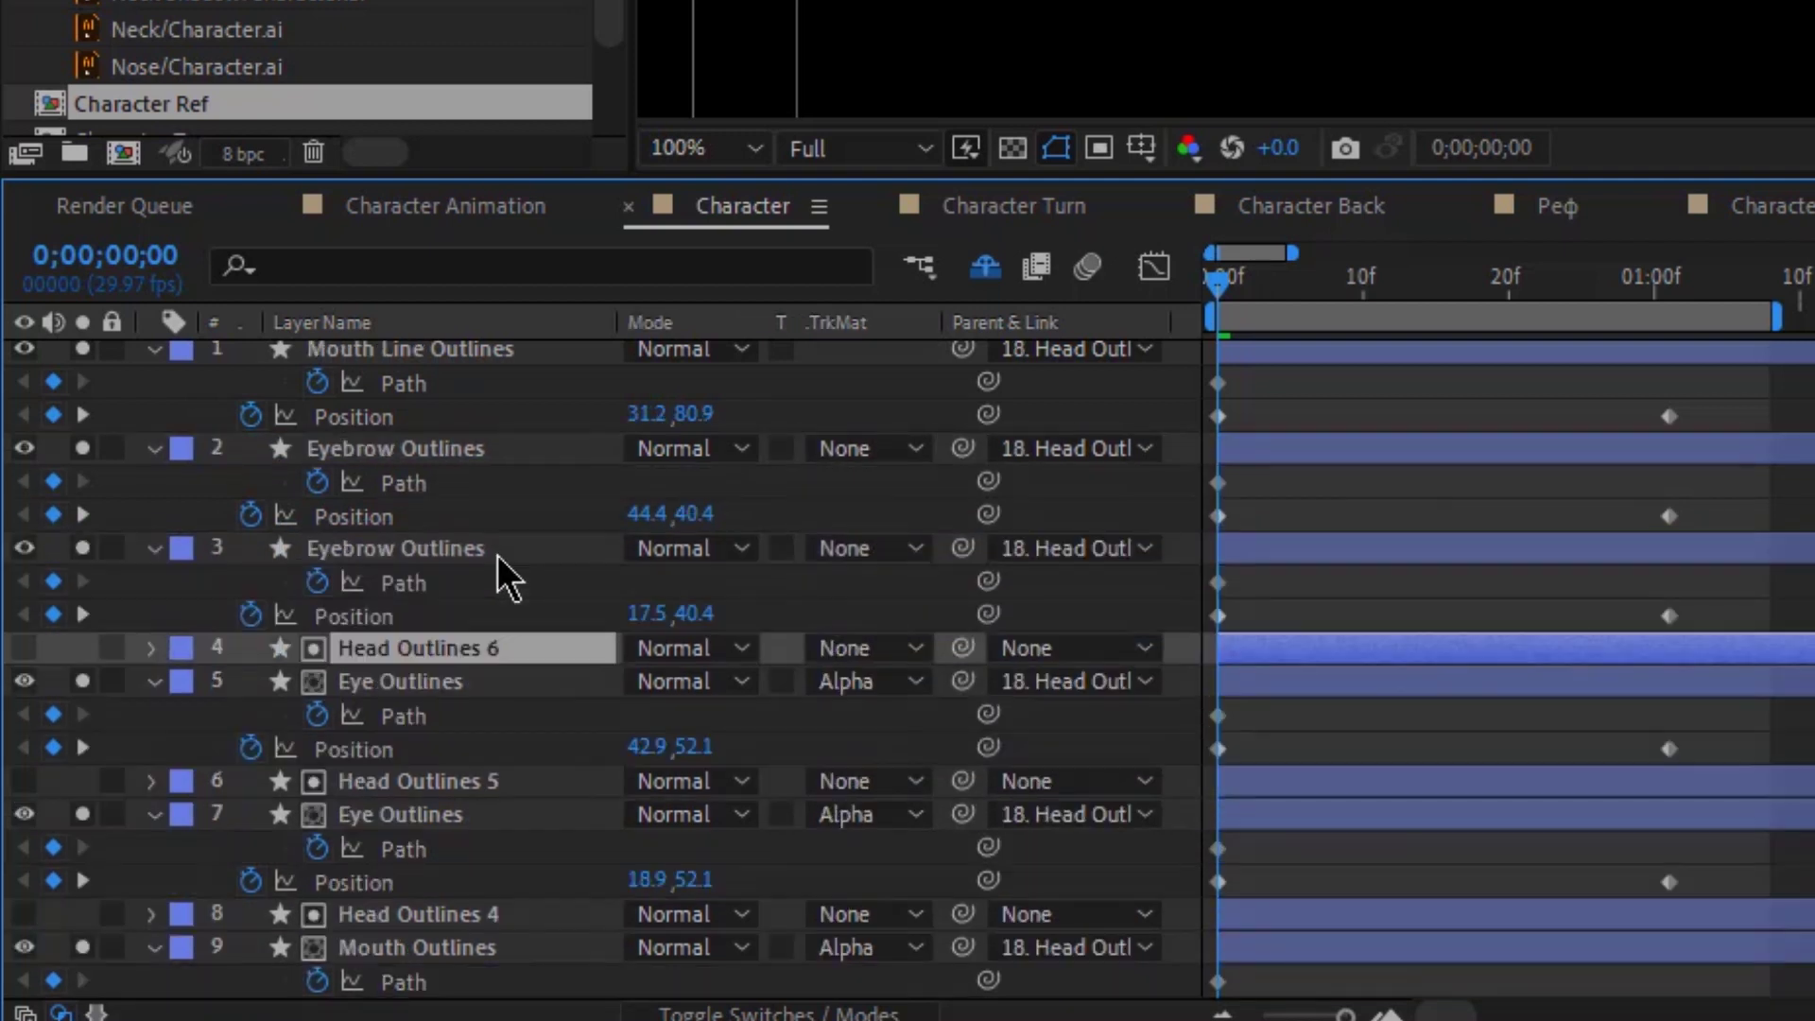
key("ctrl+d")
key("ctrl+bracketright")
left_click(851, 589)
left_click(898, 688)
key("ctrl+d")
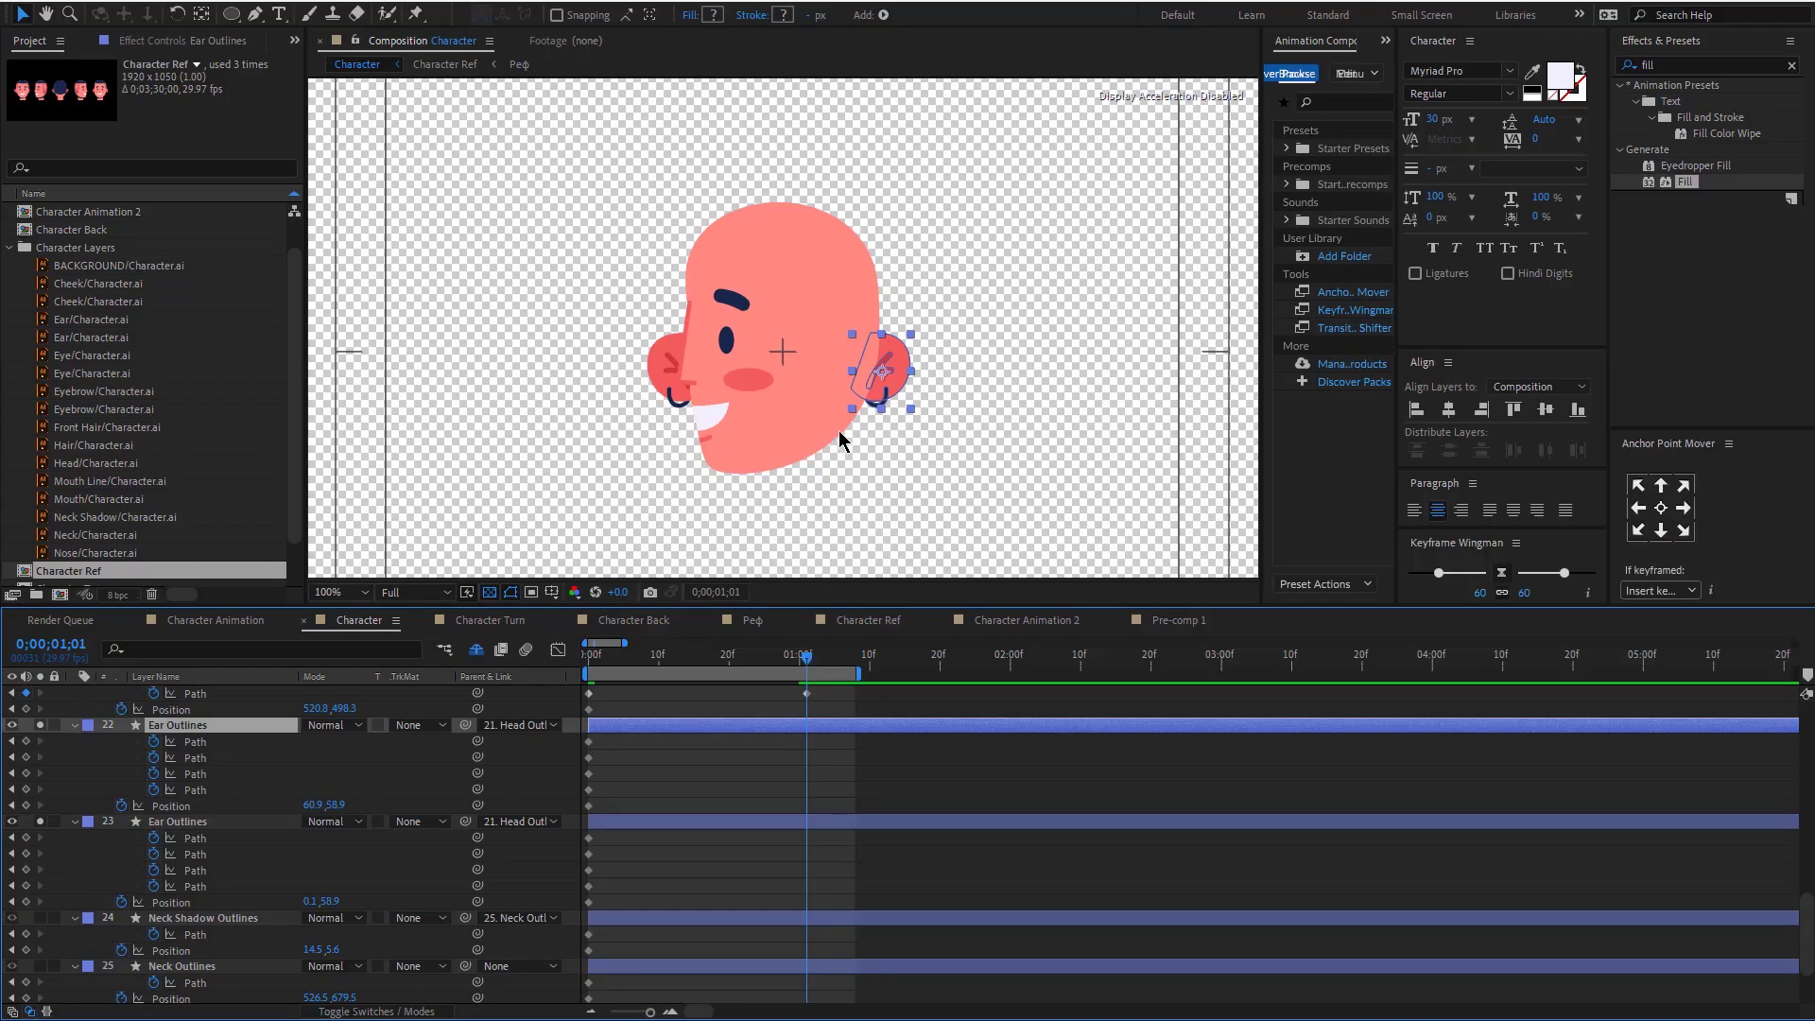
Step: Move the face-side ear horizontally onto the cheek area of the head at 0;00;01;01, position about 23.0, 58.9
key("period")
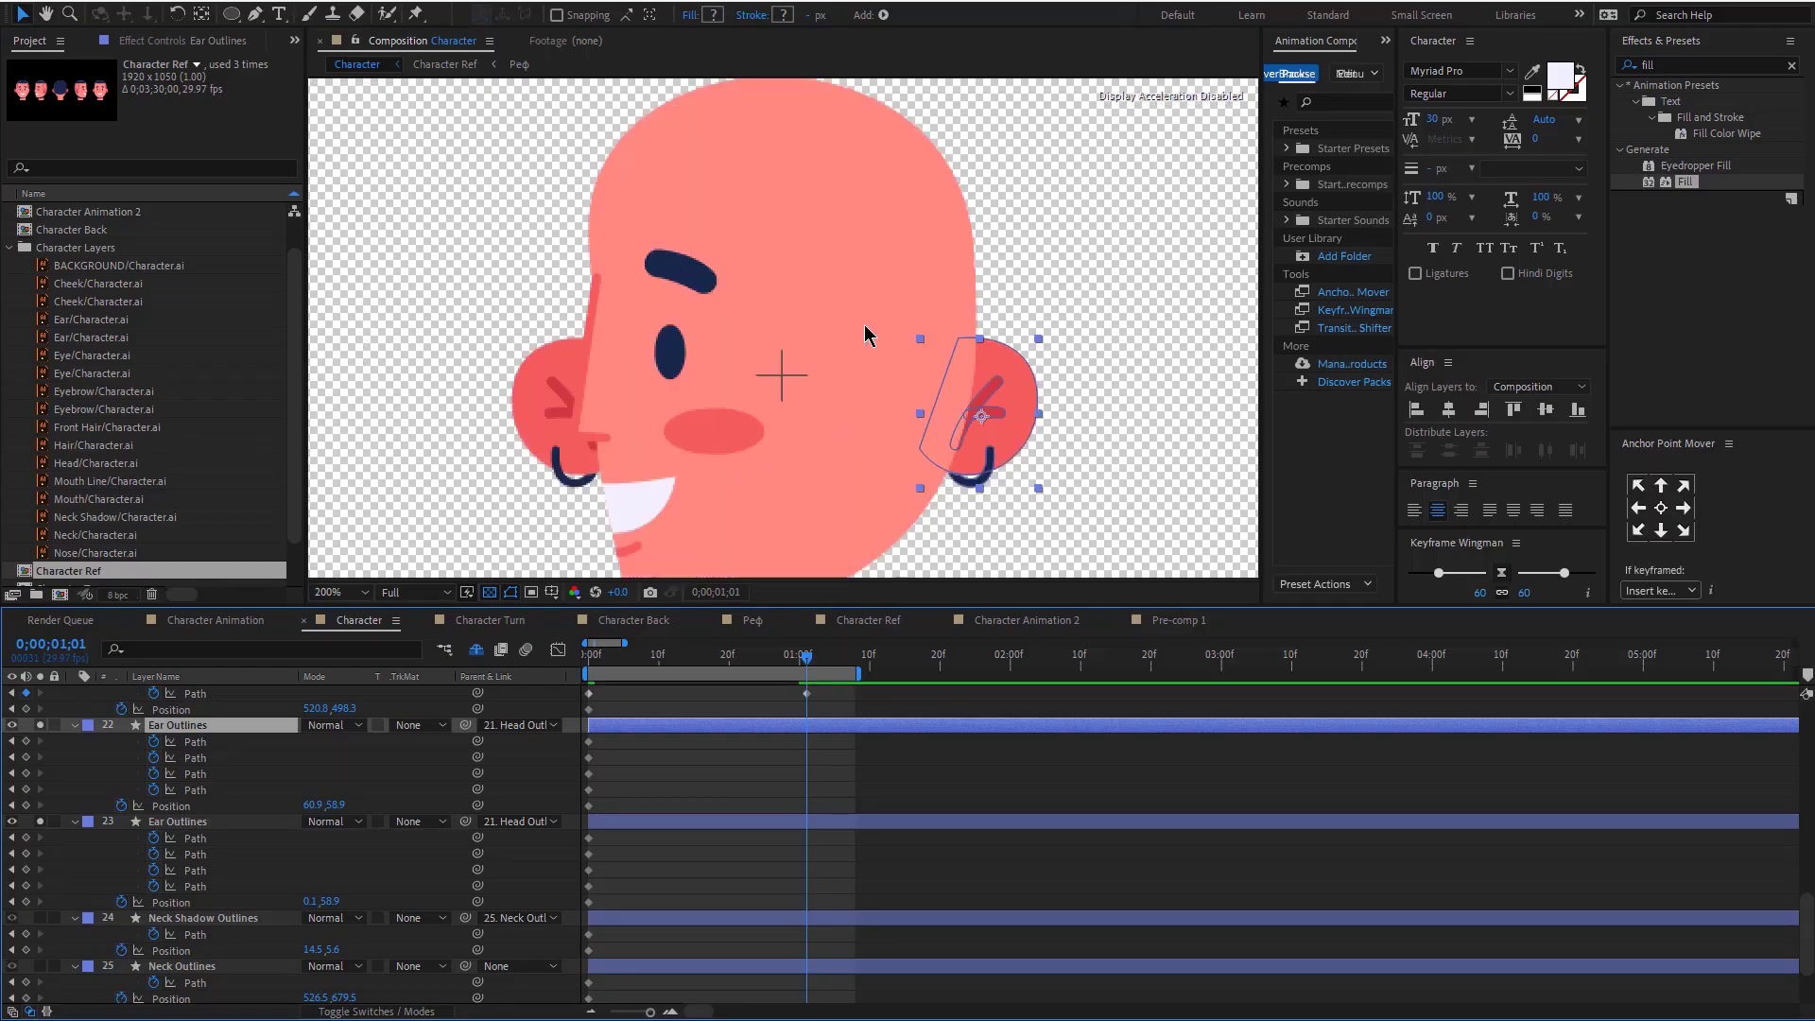
left_click(573, 475)
left_click_drag(565, 389, 720, 389)
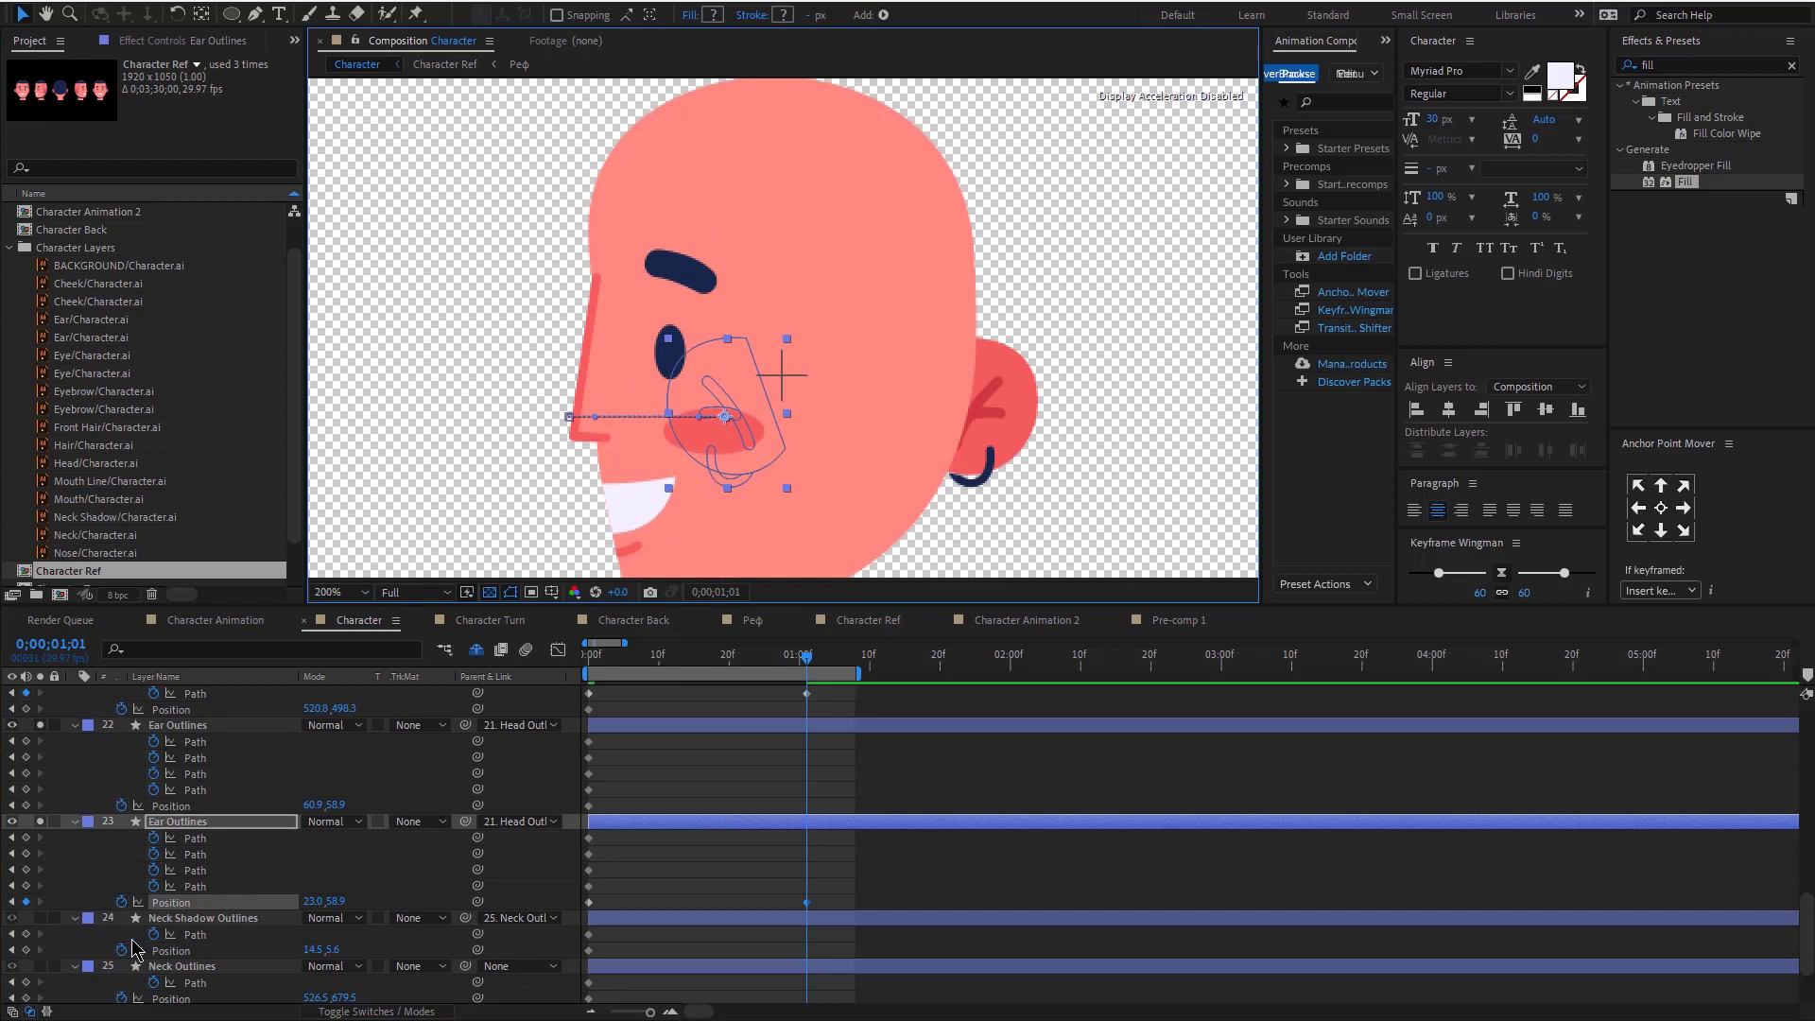
Step: Add Scale keyframes to both Ear Outlines layers at 0;00;01;01
key("s")
left_click(121, 837)
left_click(157, 726)
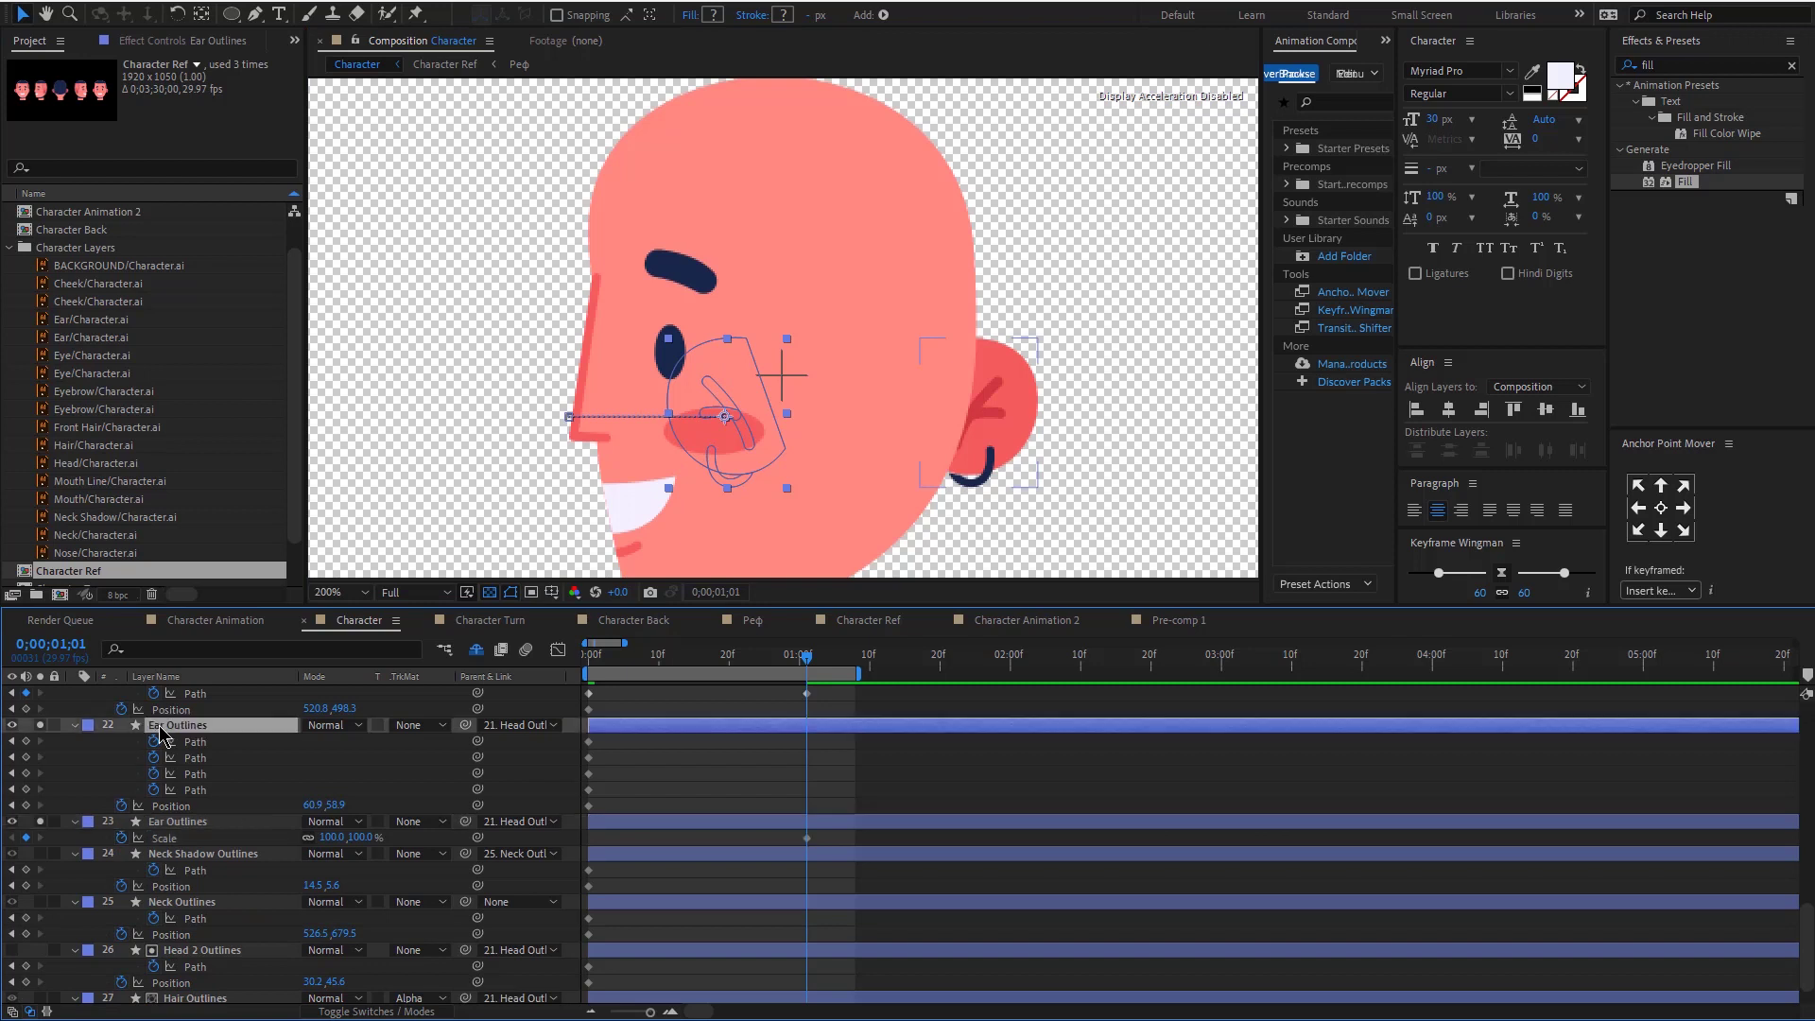
key("s")
Step: Reveal all keyframes of both Ear Outlines layers and move their Scale keyframes to 0;00;00;00
left_click(125, 785, "shift")
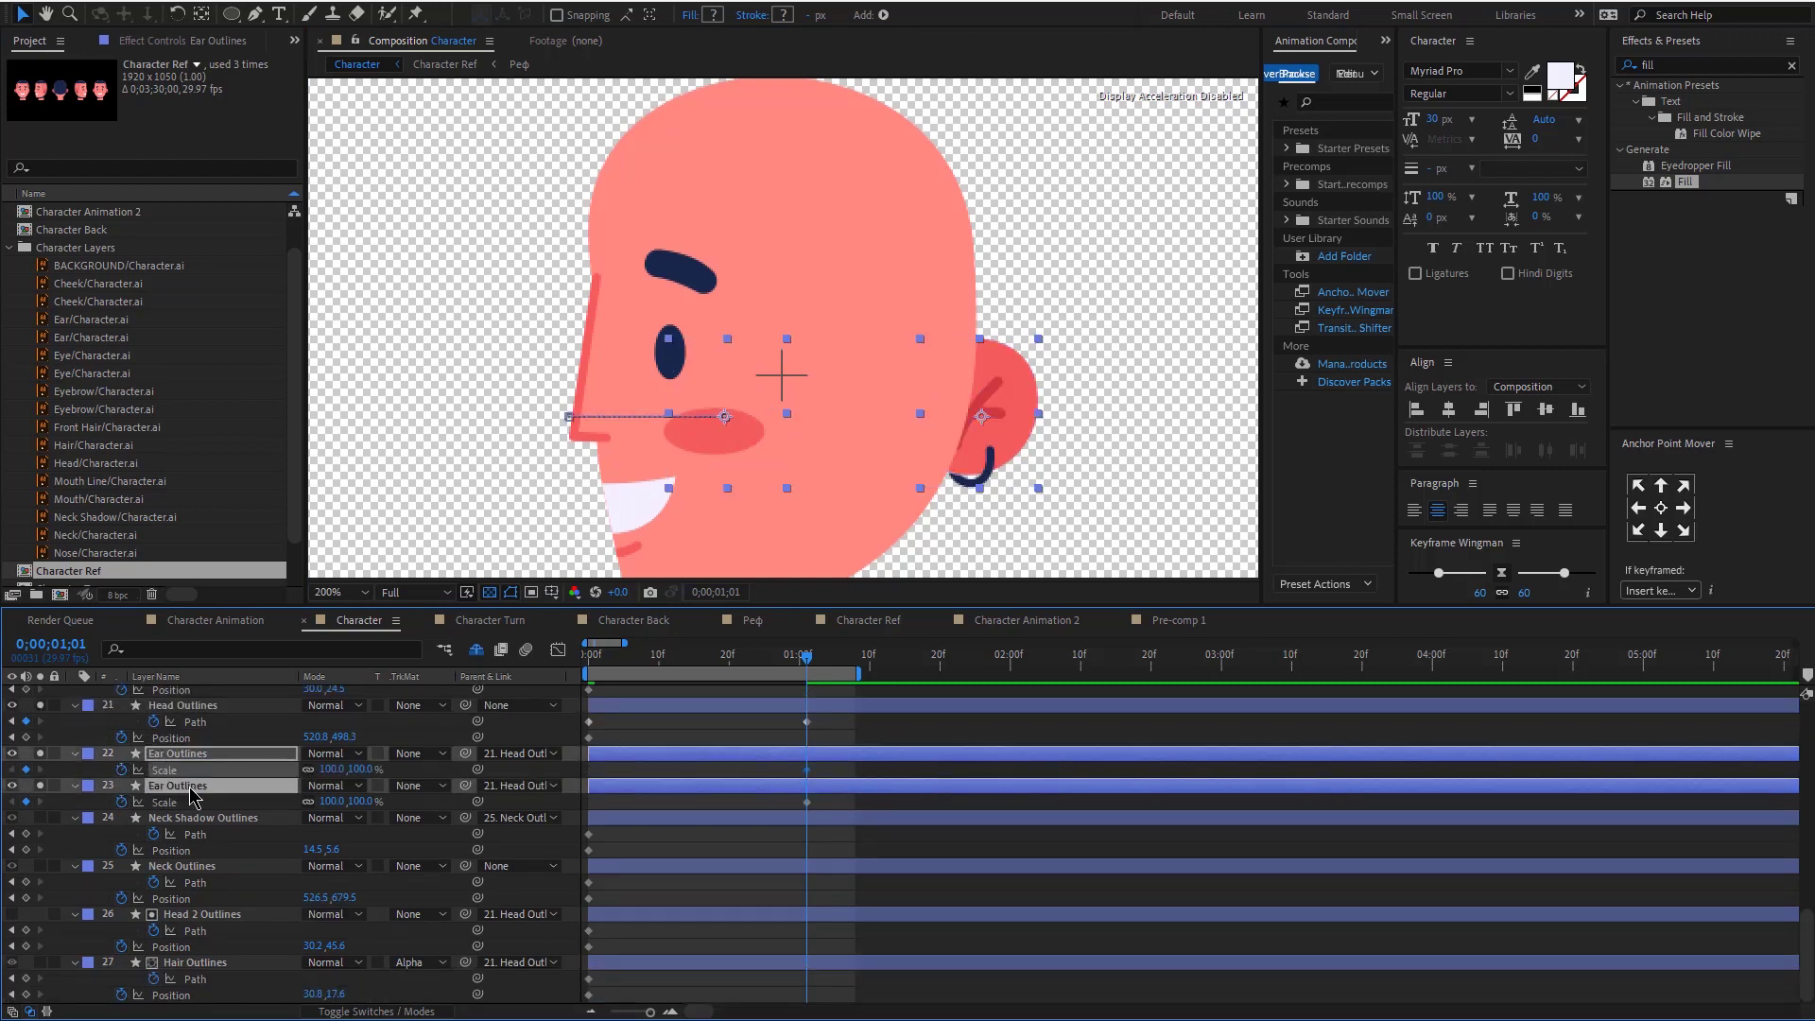
key("u")
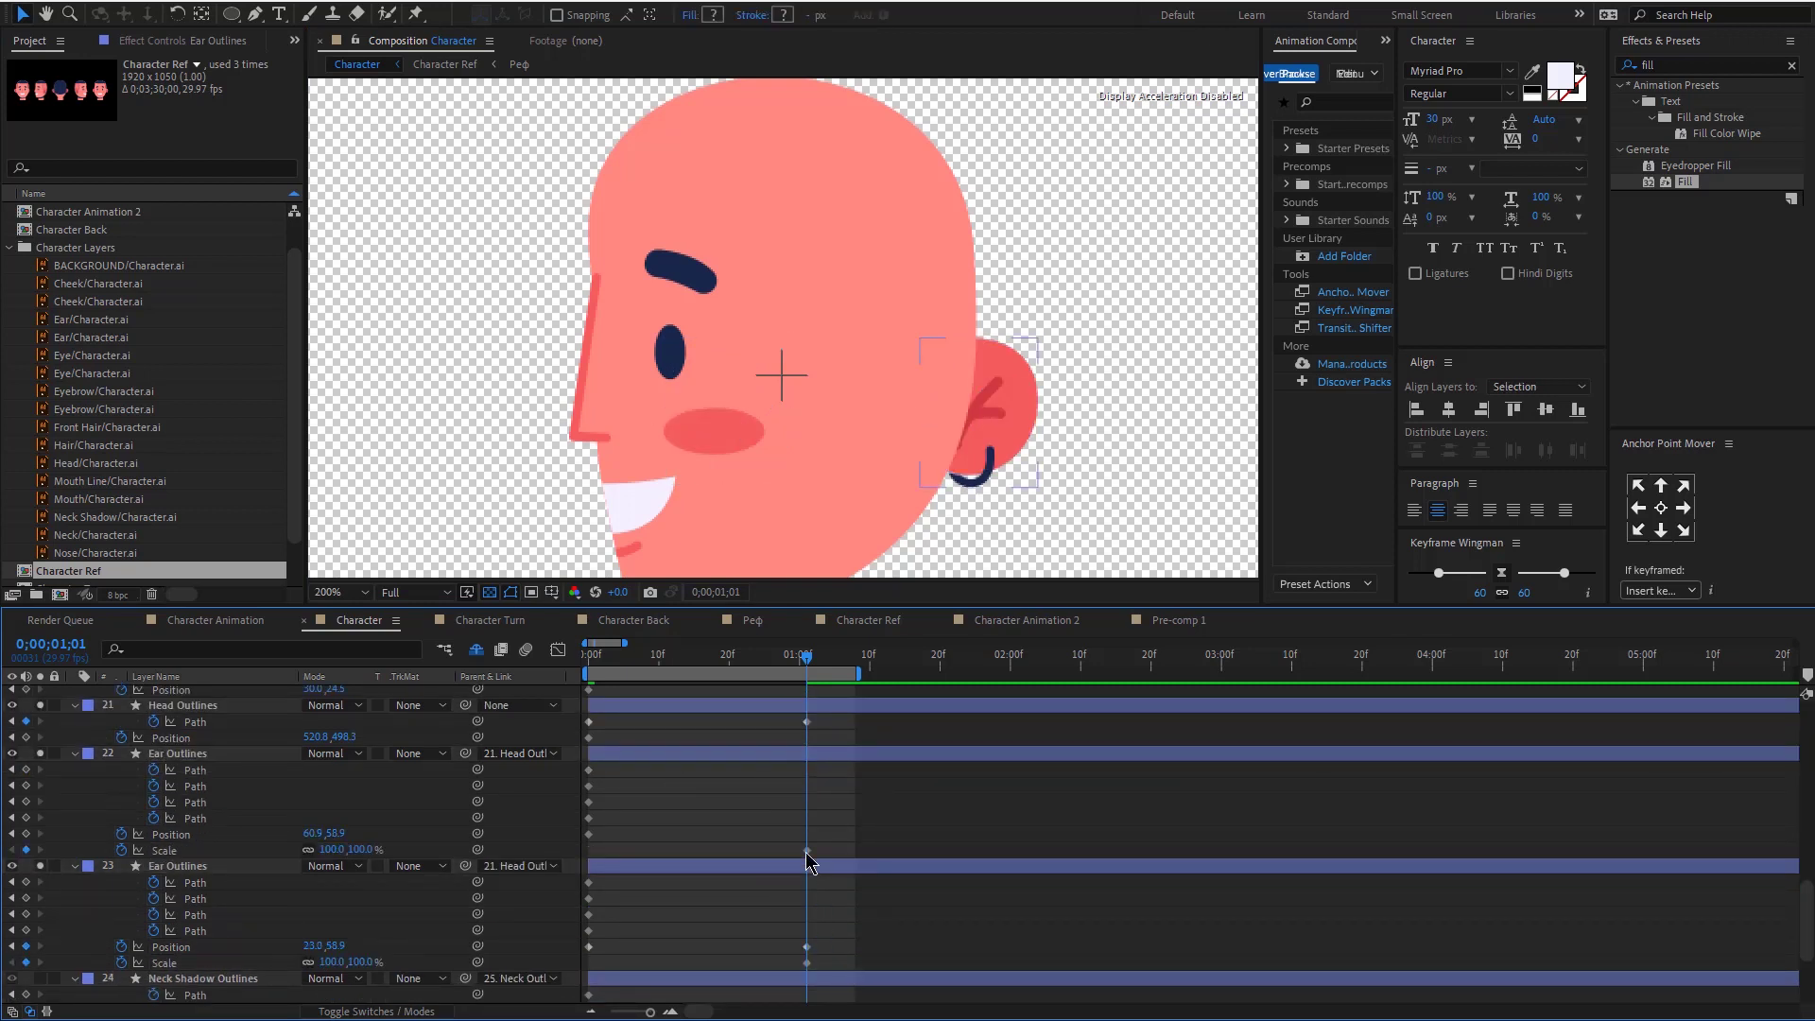
left_click_drag(807, 849, 594, 868)
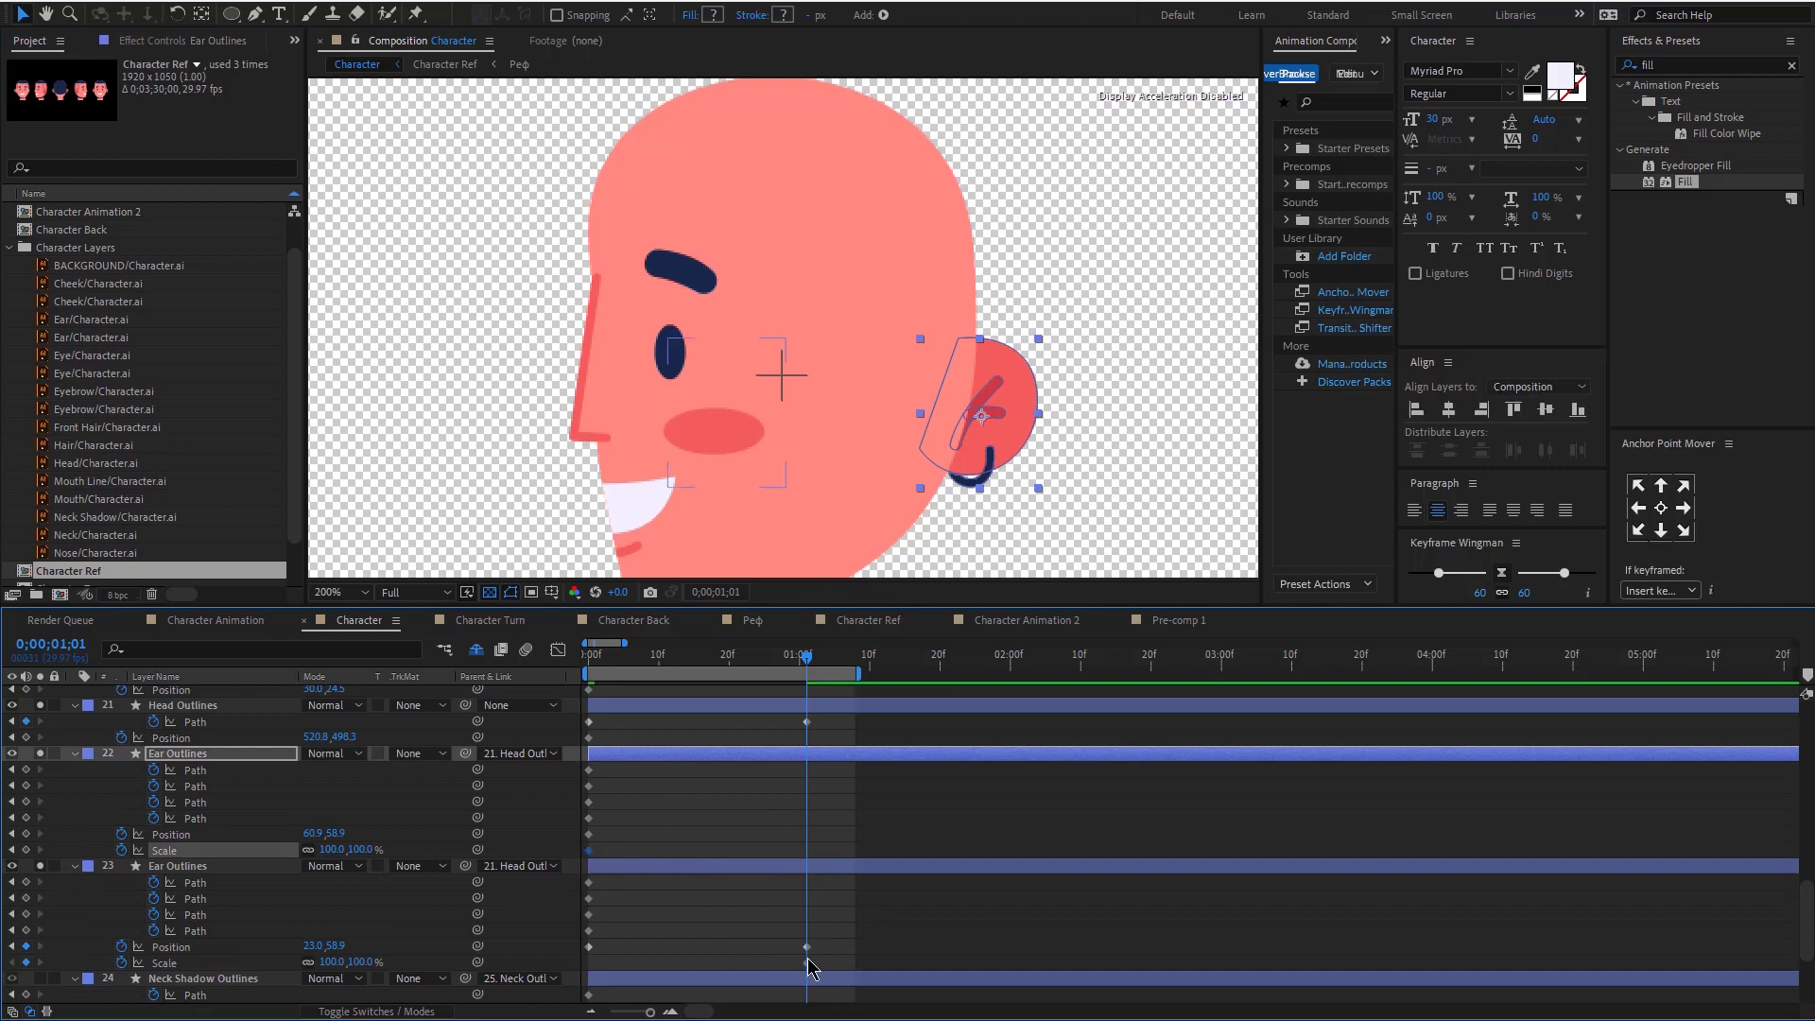
left_click_drag(809, 962, 593, 976)
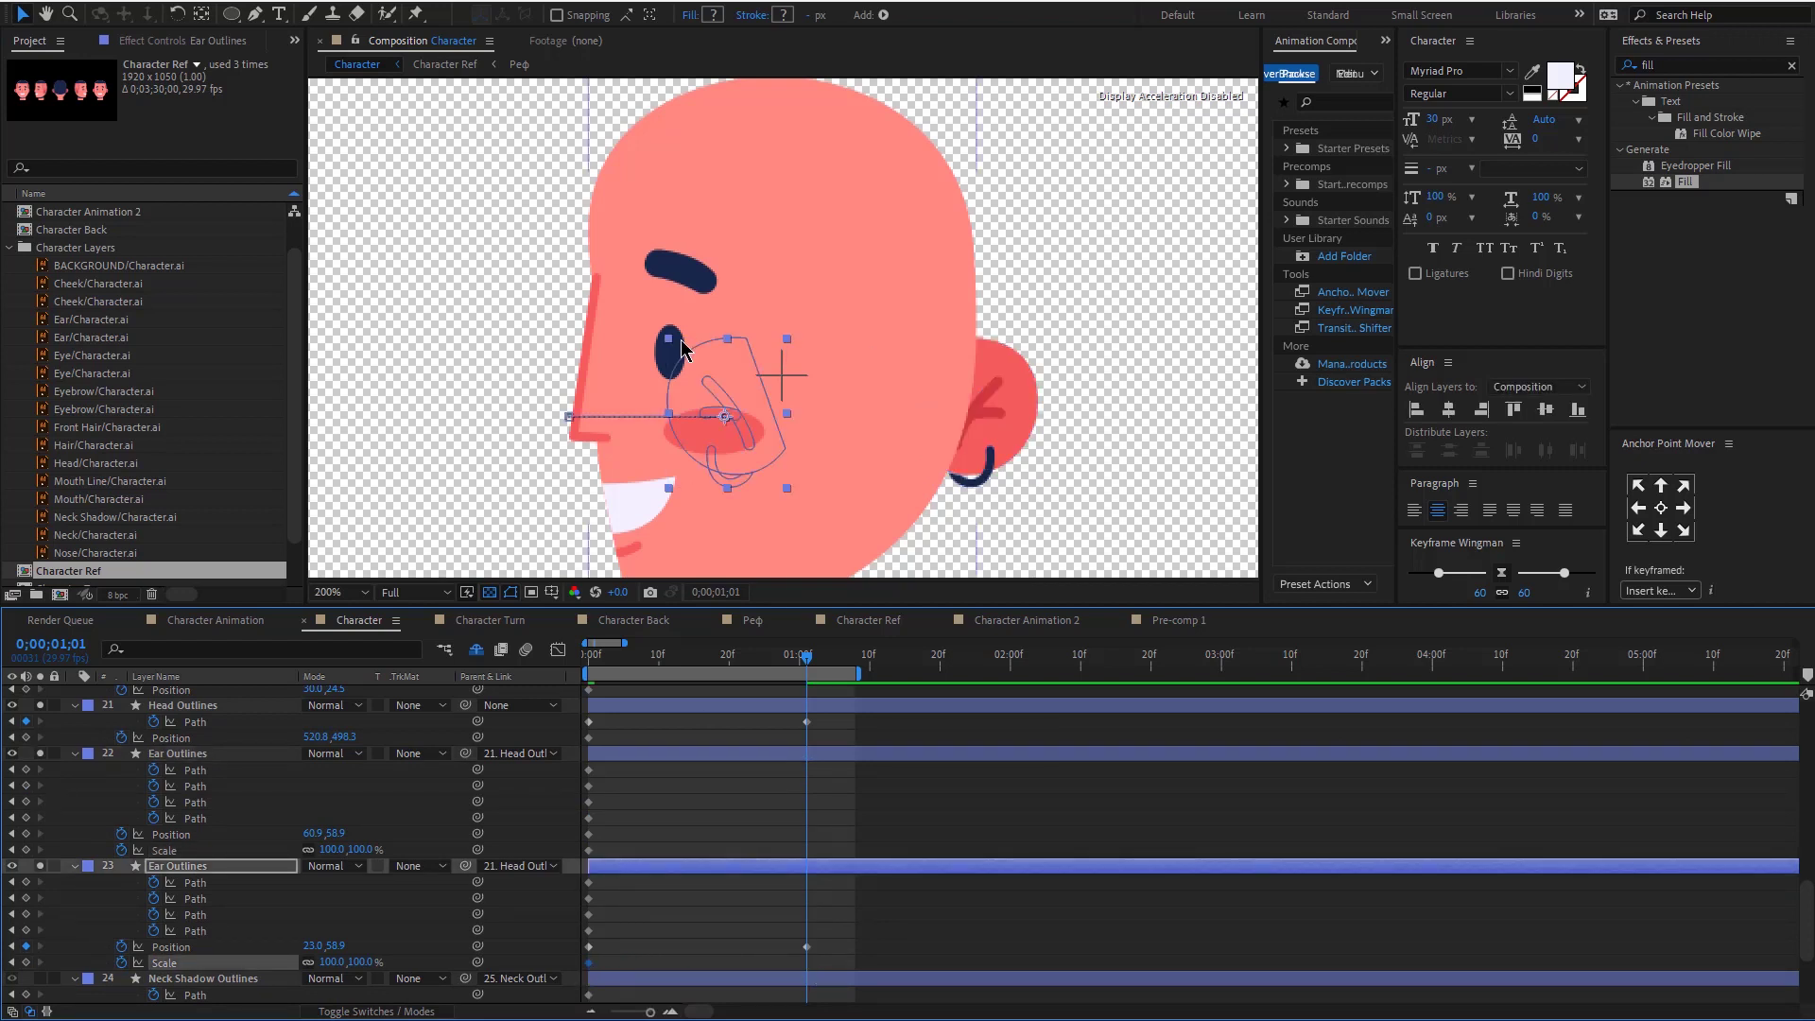
Step: At 0;00;01;01, move the face-side ear (layer 23) to about 25.8, 58.8 and narrow its scale to about 49.5, 100%
left_click(679, 412)
left_click_drag(677, 407, 689, 405)
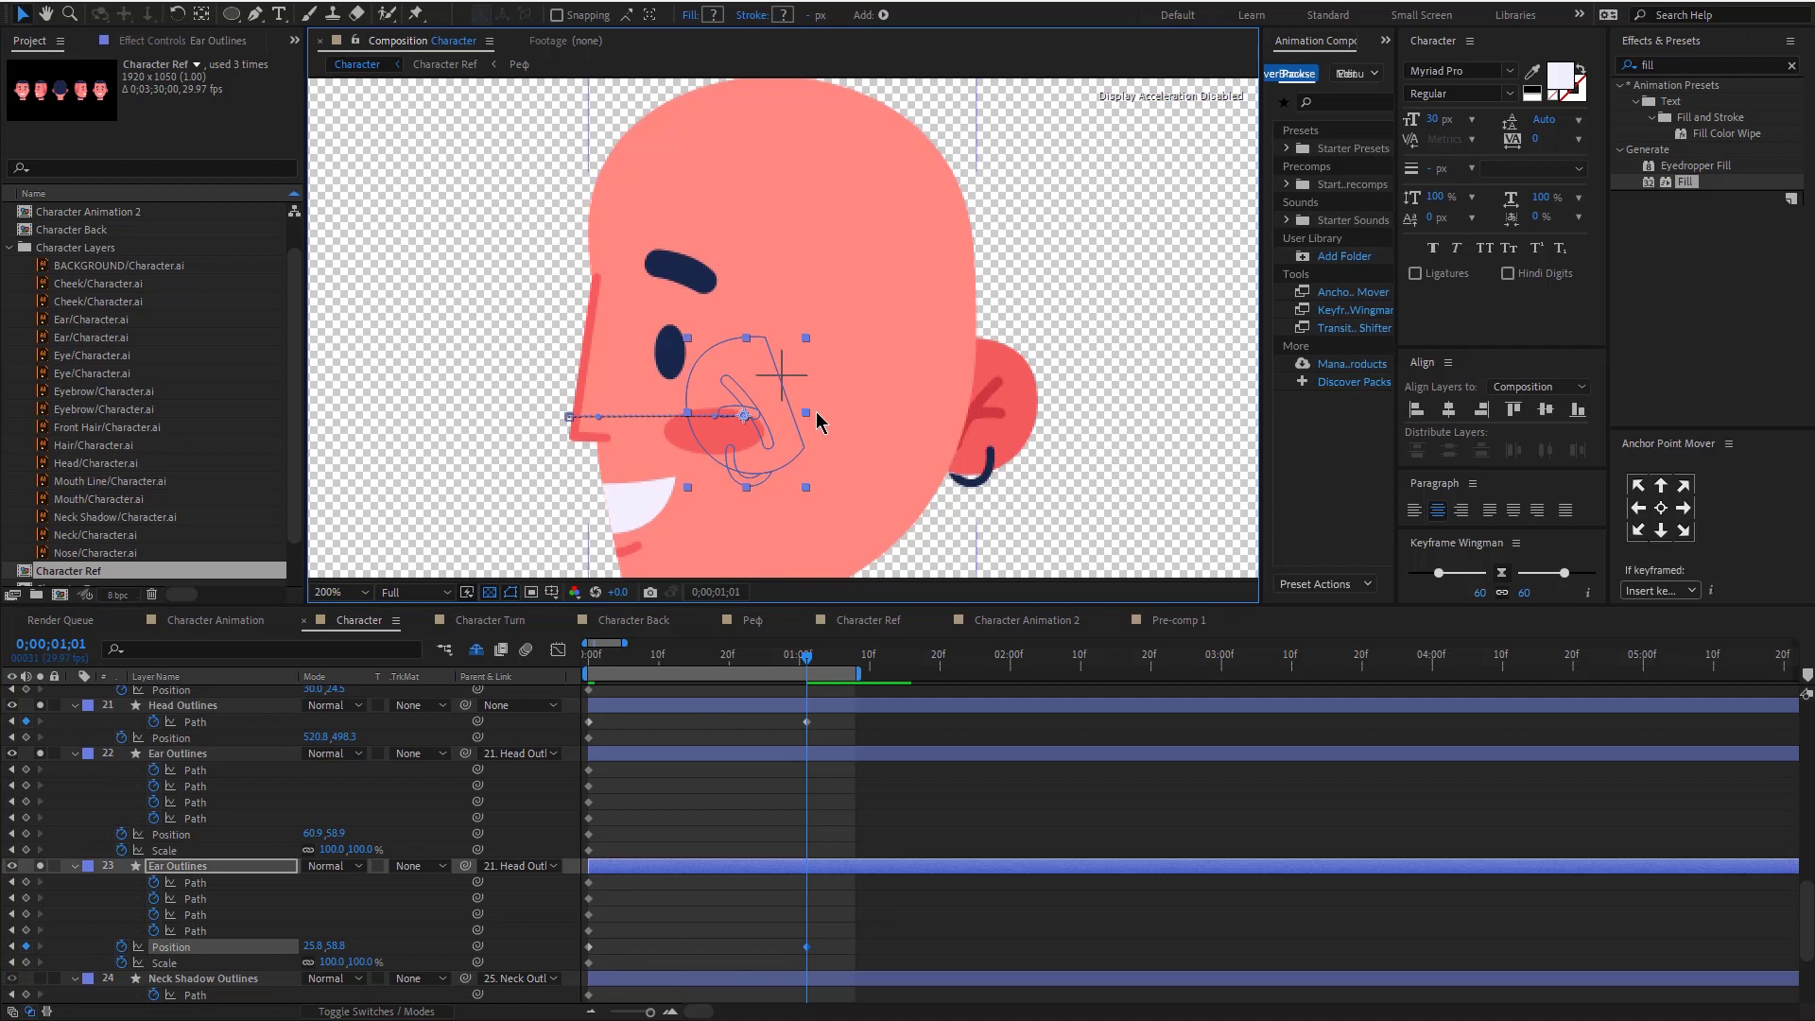
left_click_drag(807, 413, 770, 435)
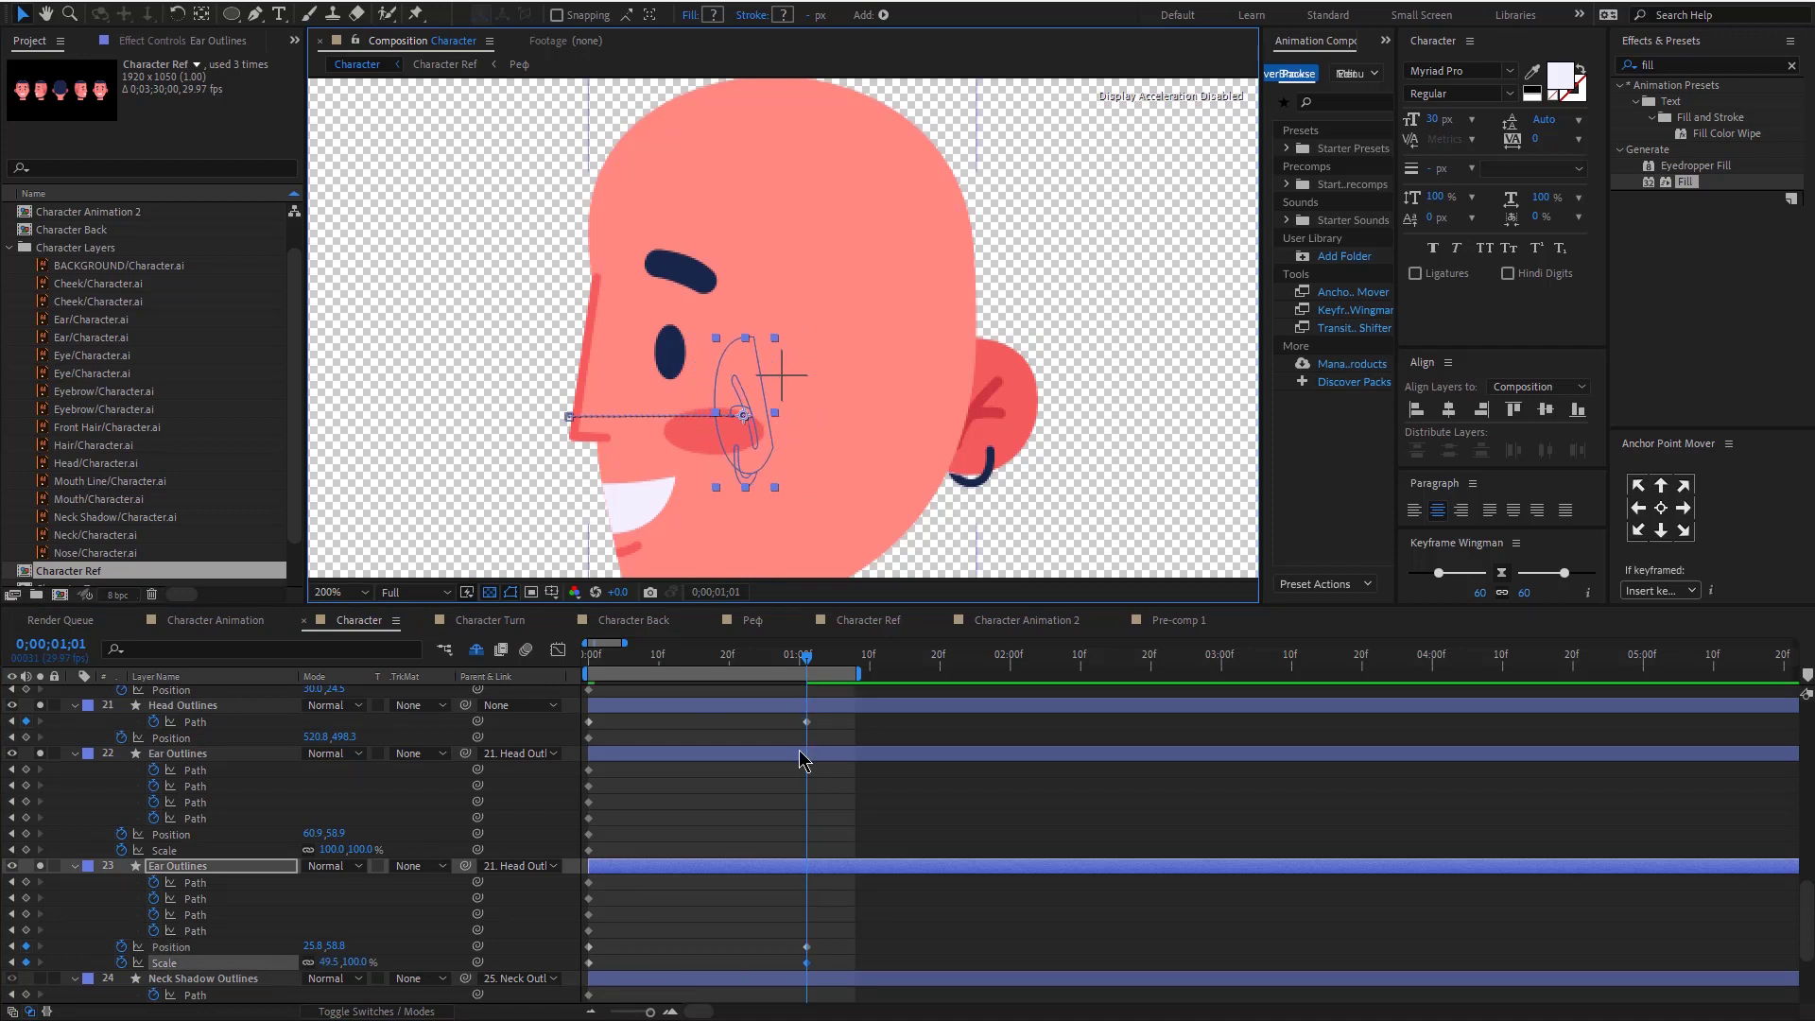
Step: At 0;00;01;01, move the other ear (layer 22) inward to about 40.0, 58.9 and scale it to about 71.4, 104.9%
left_click(983, 402)
left_click_drag(904, 405, 887, 406)
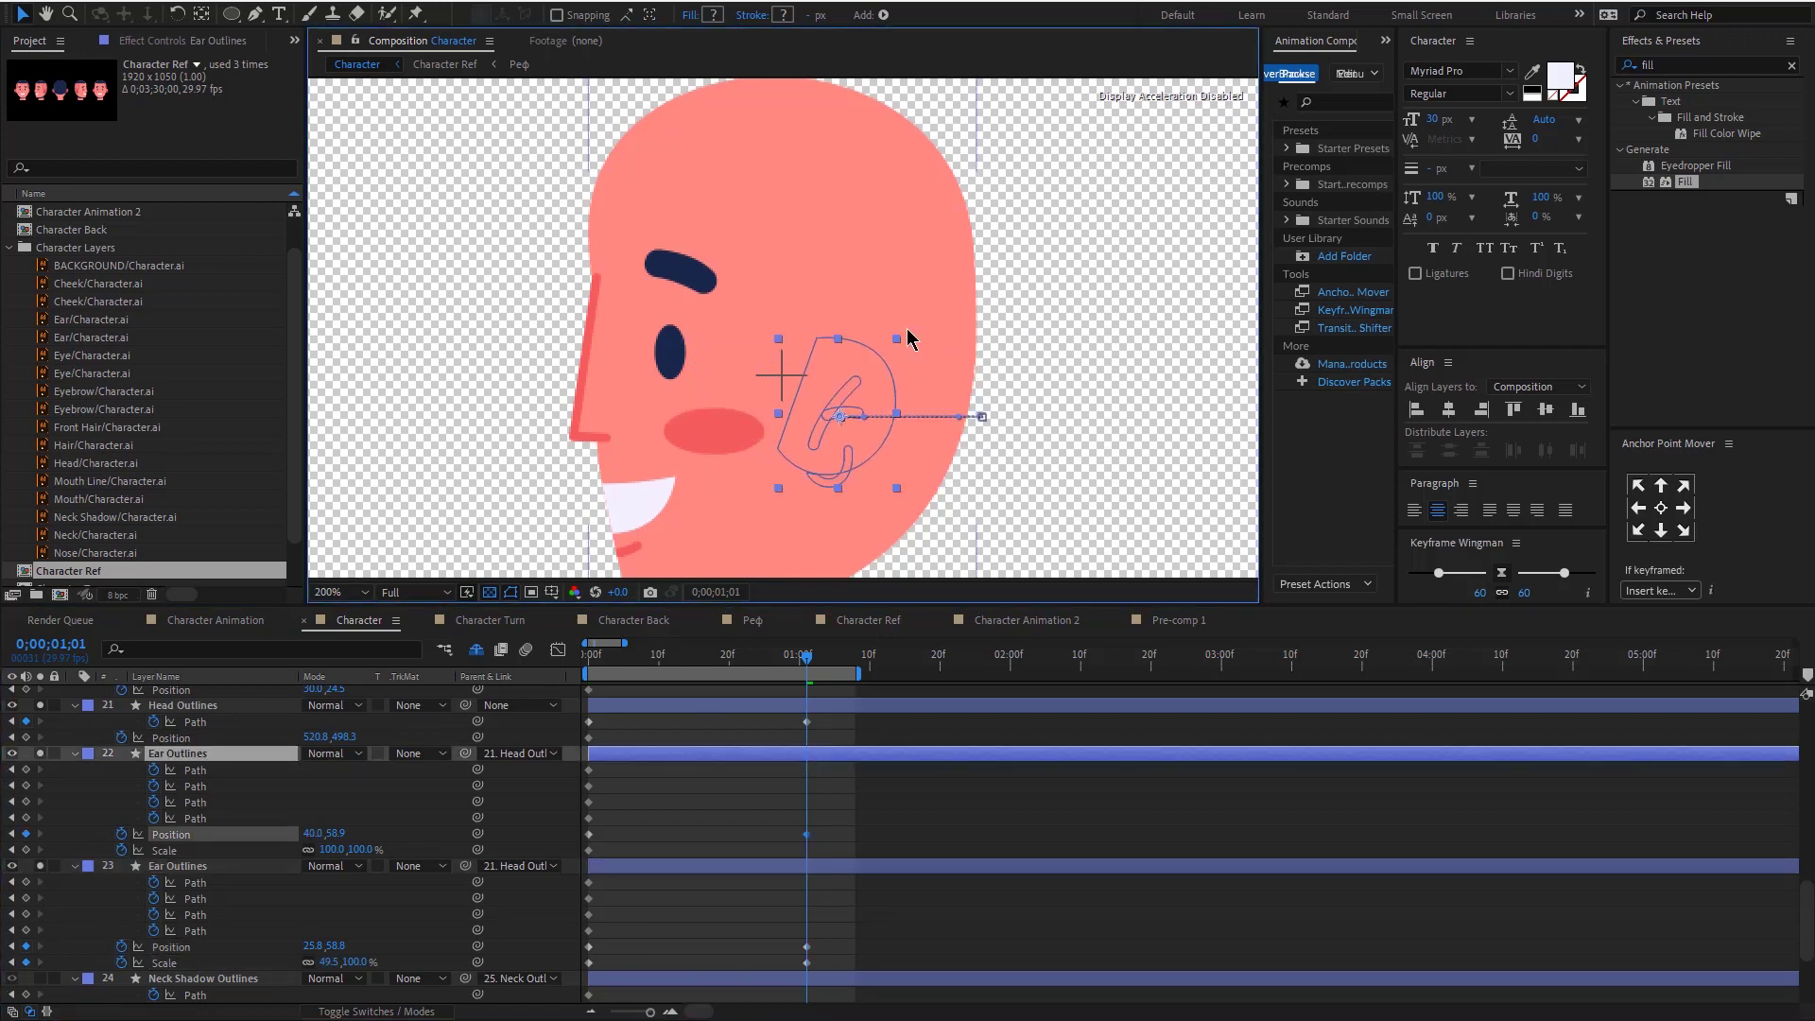
left_click_drag(896, 341, 880, 336)
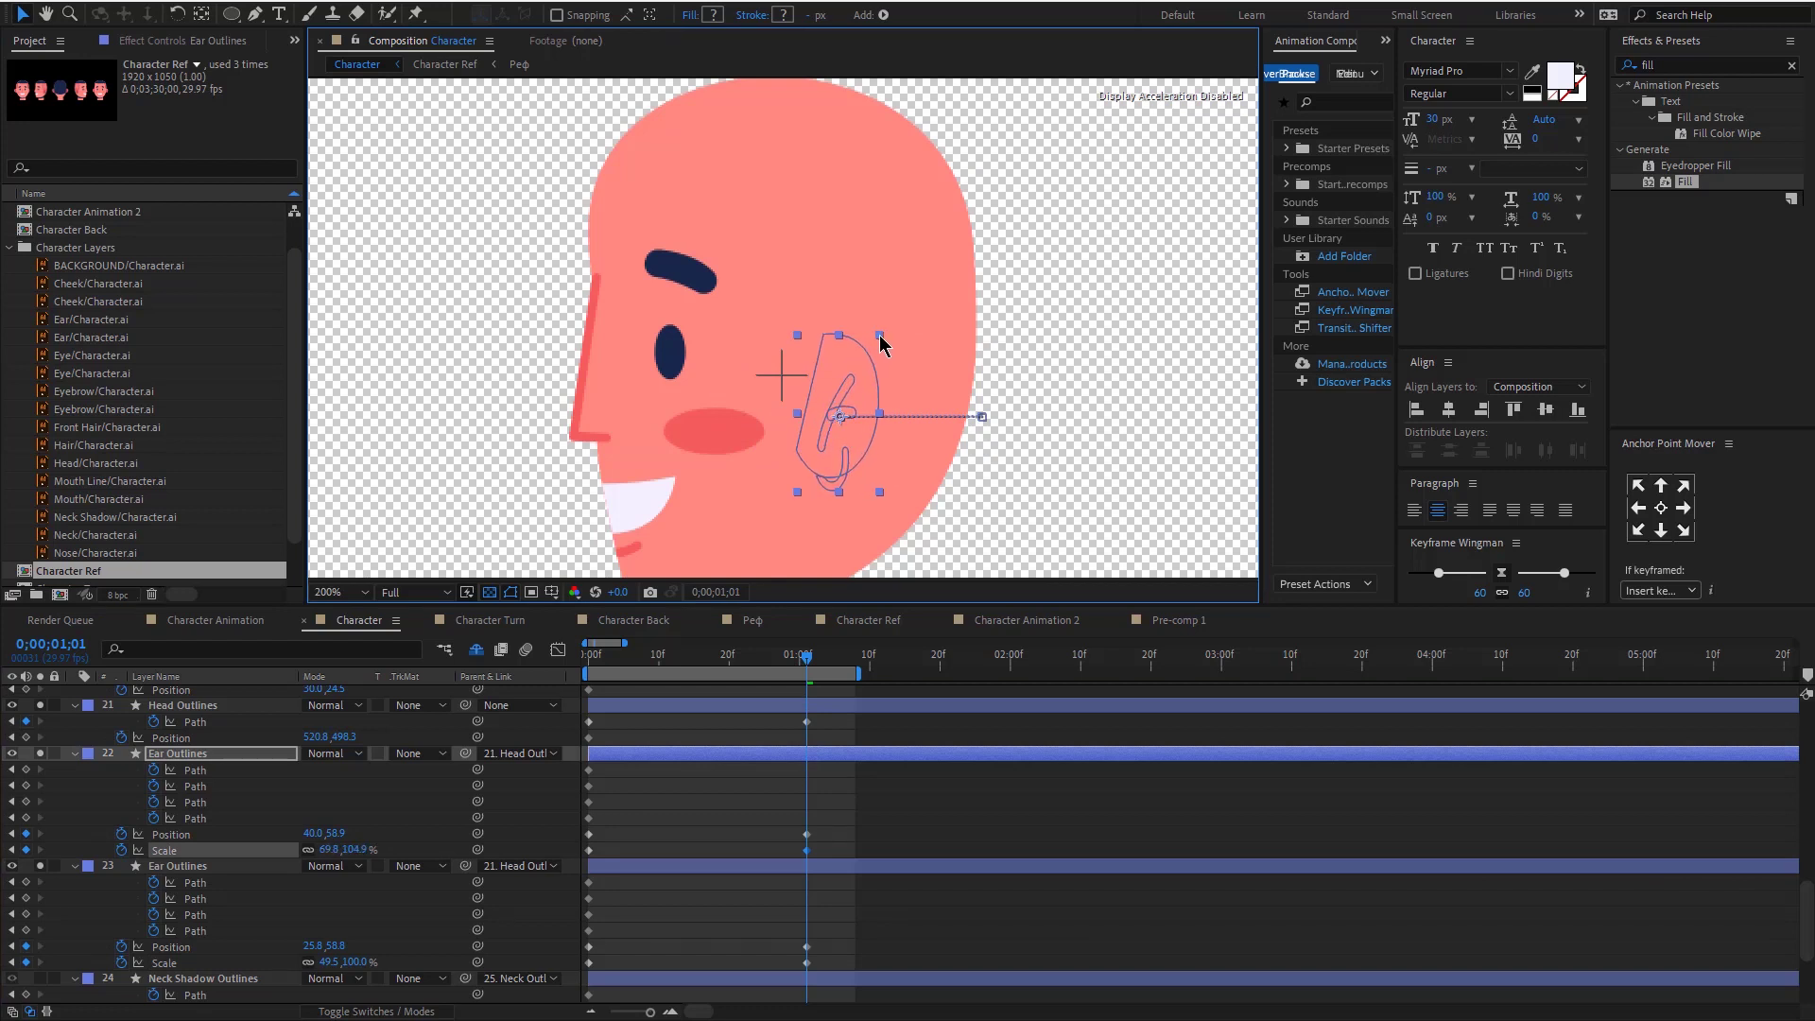
left_click(183, 756)
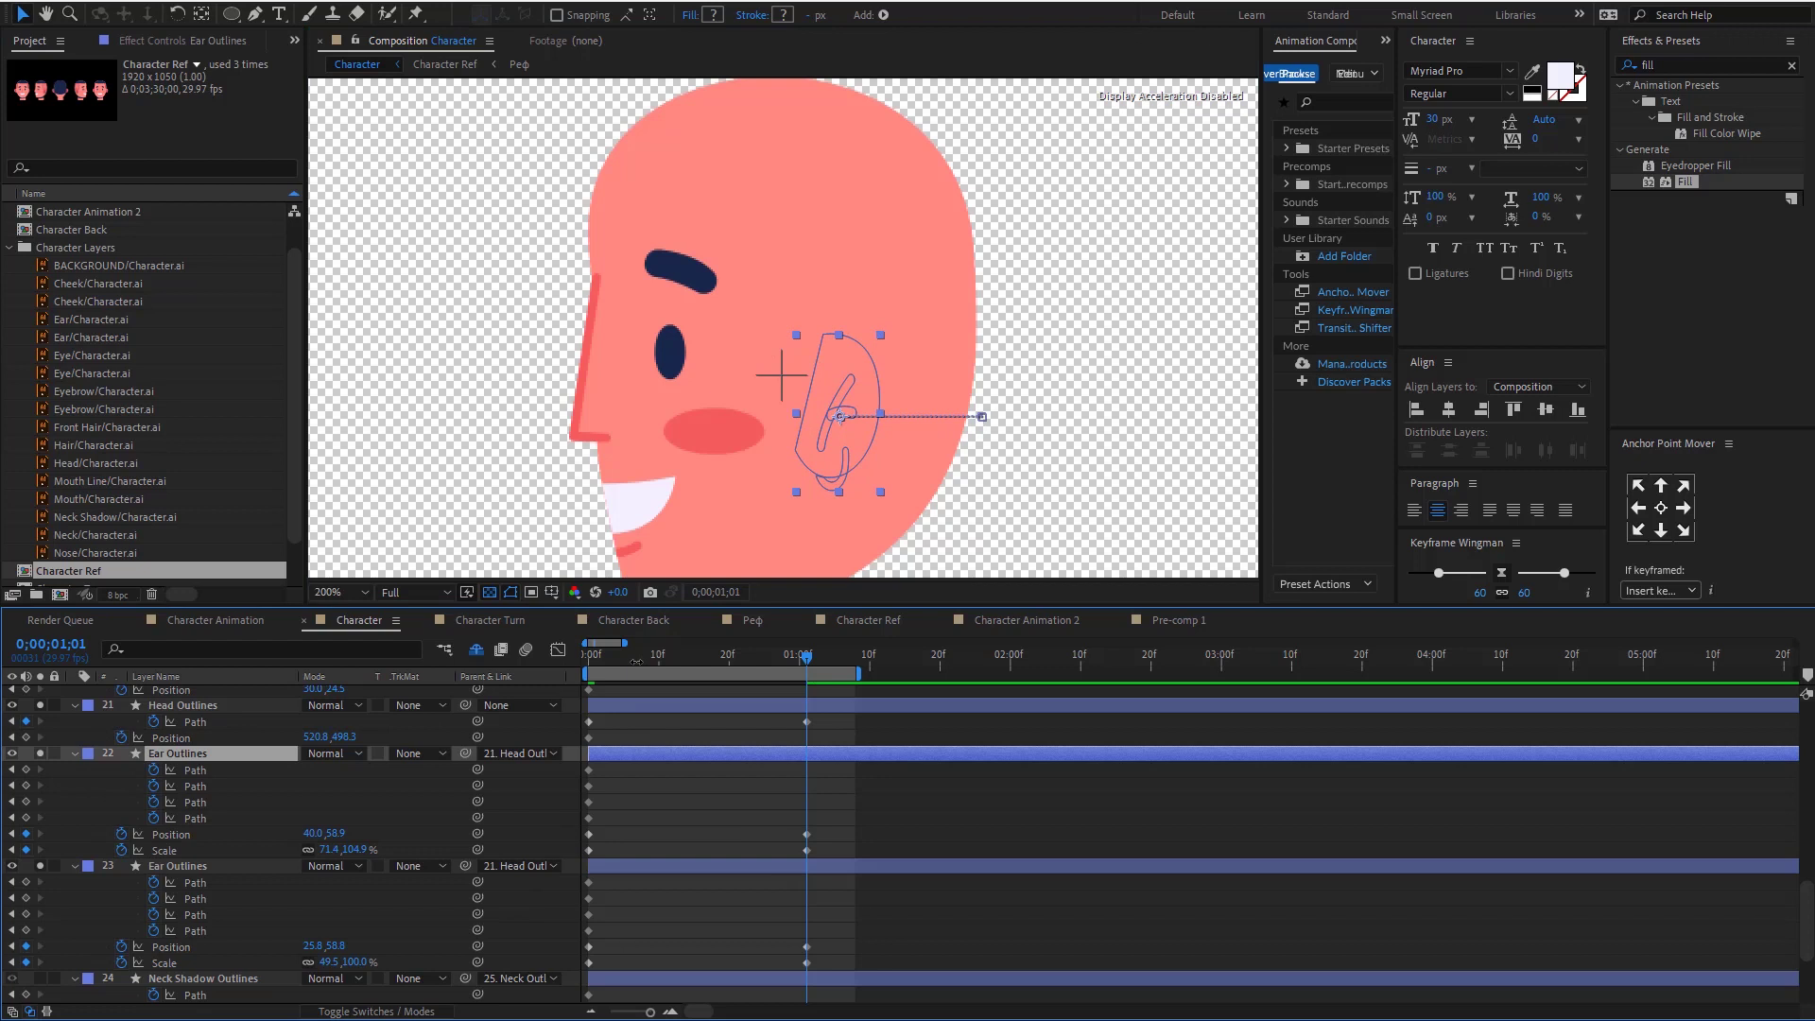
Step: At 0;00;00;04, shift the layer 22 ear outward to about 63.2, 58.9, pull its path's lower corner inward, and preview from the start
left_click(619, 658)
mouse_move(619, 654)
left_mouse_down()
mouse_move(566, 668)
mouse_move(620, 665)
left_mouse_up()
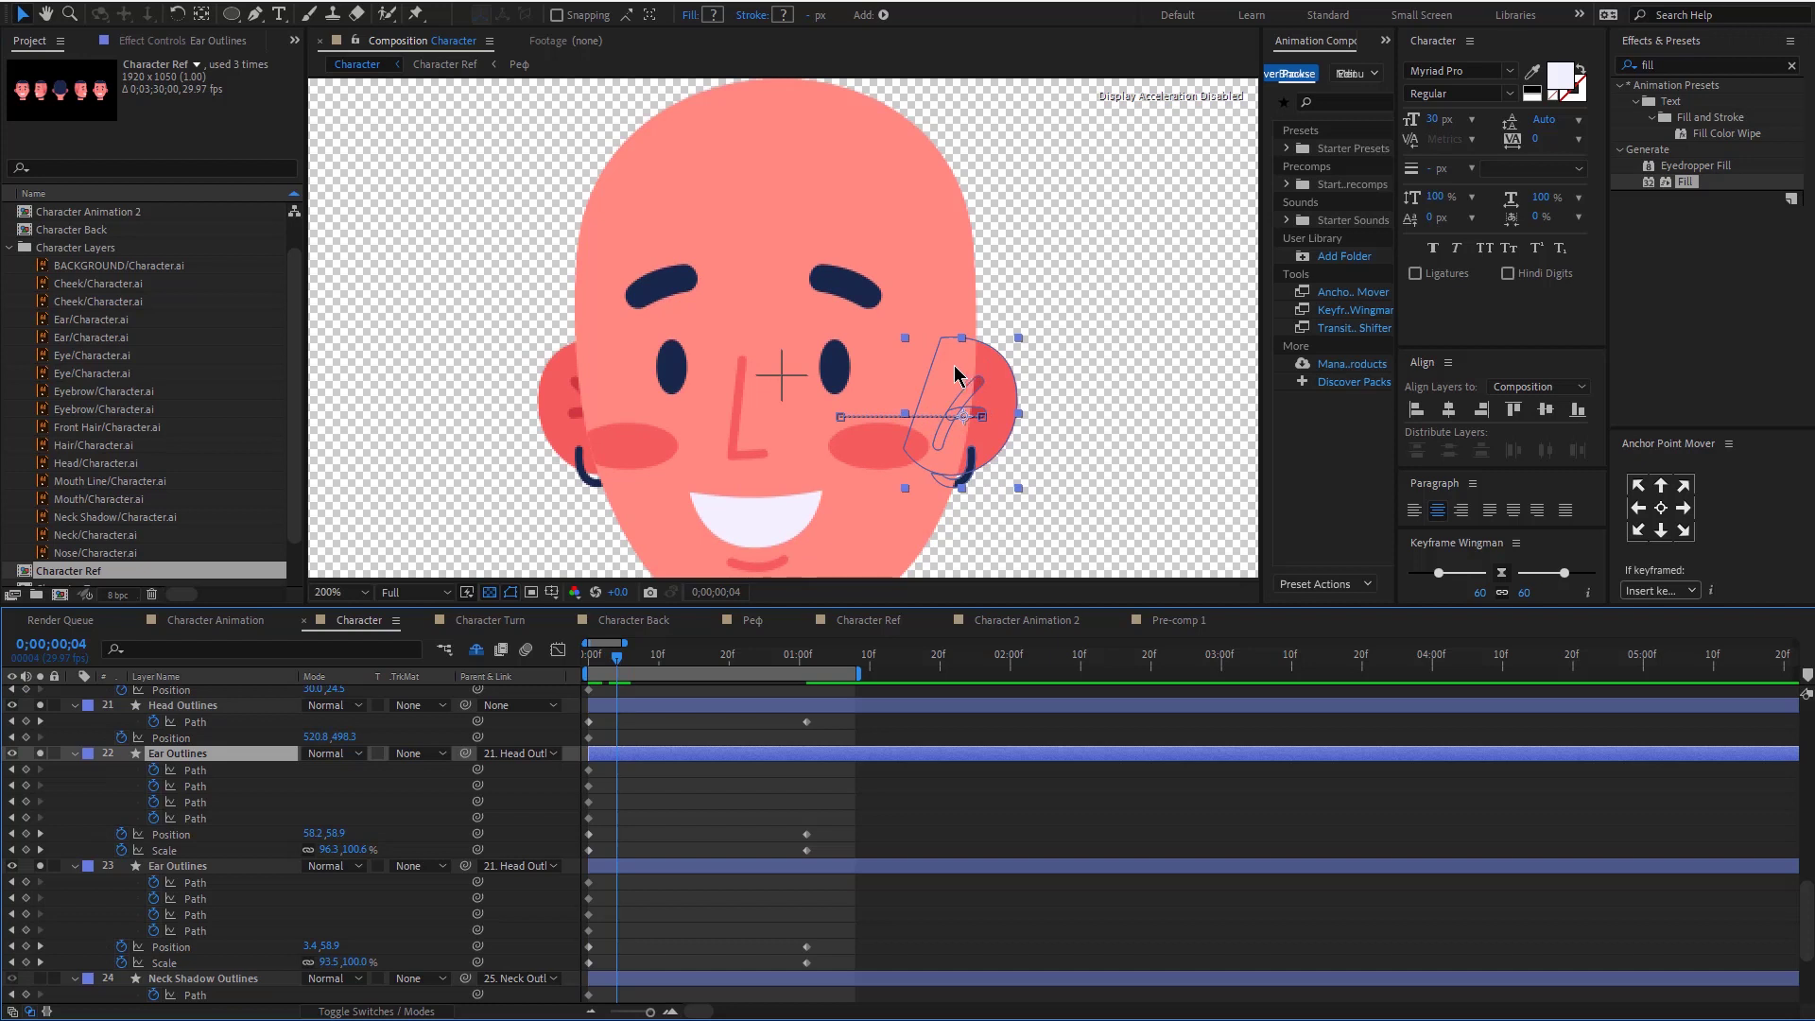
left_click_drag(955, 374, 987, 365)
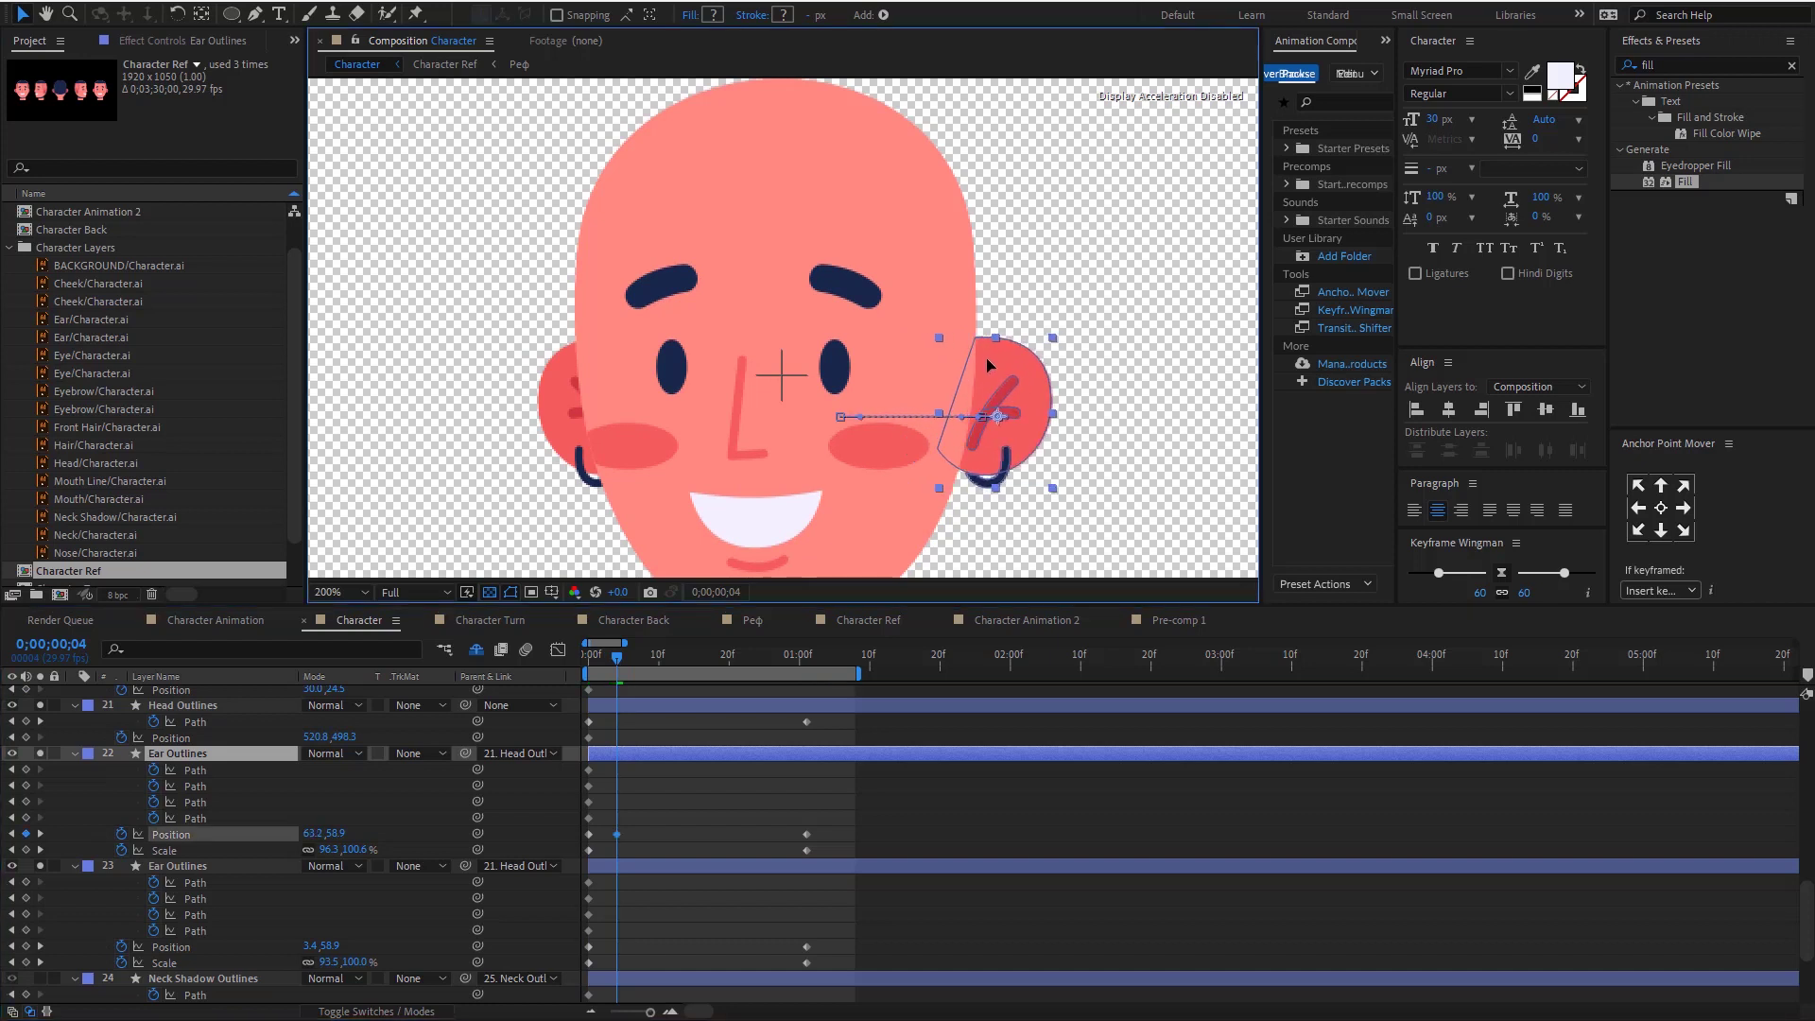
left_click(939, 450)
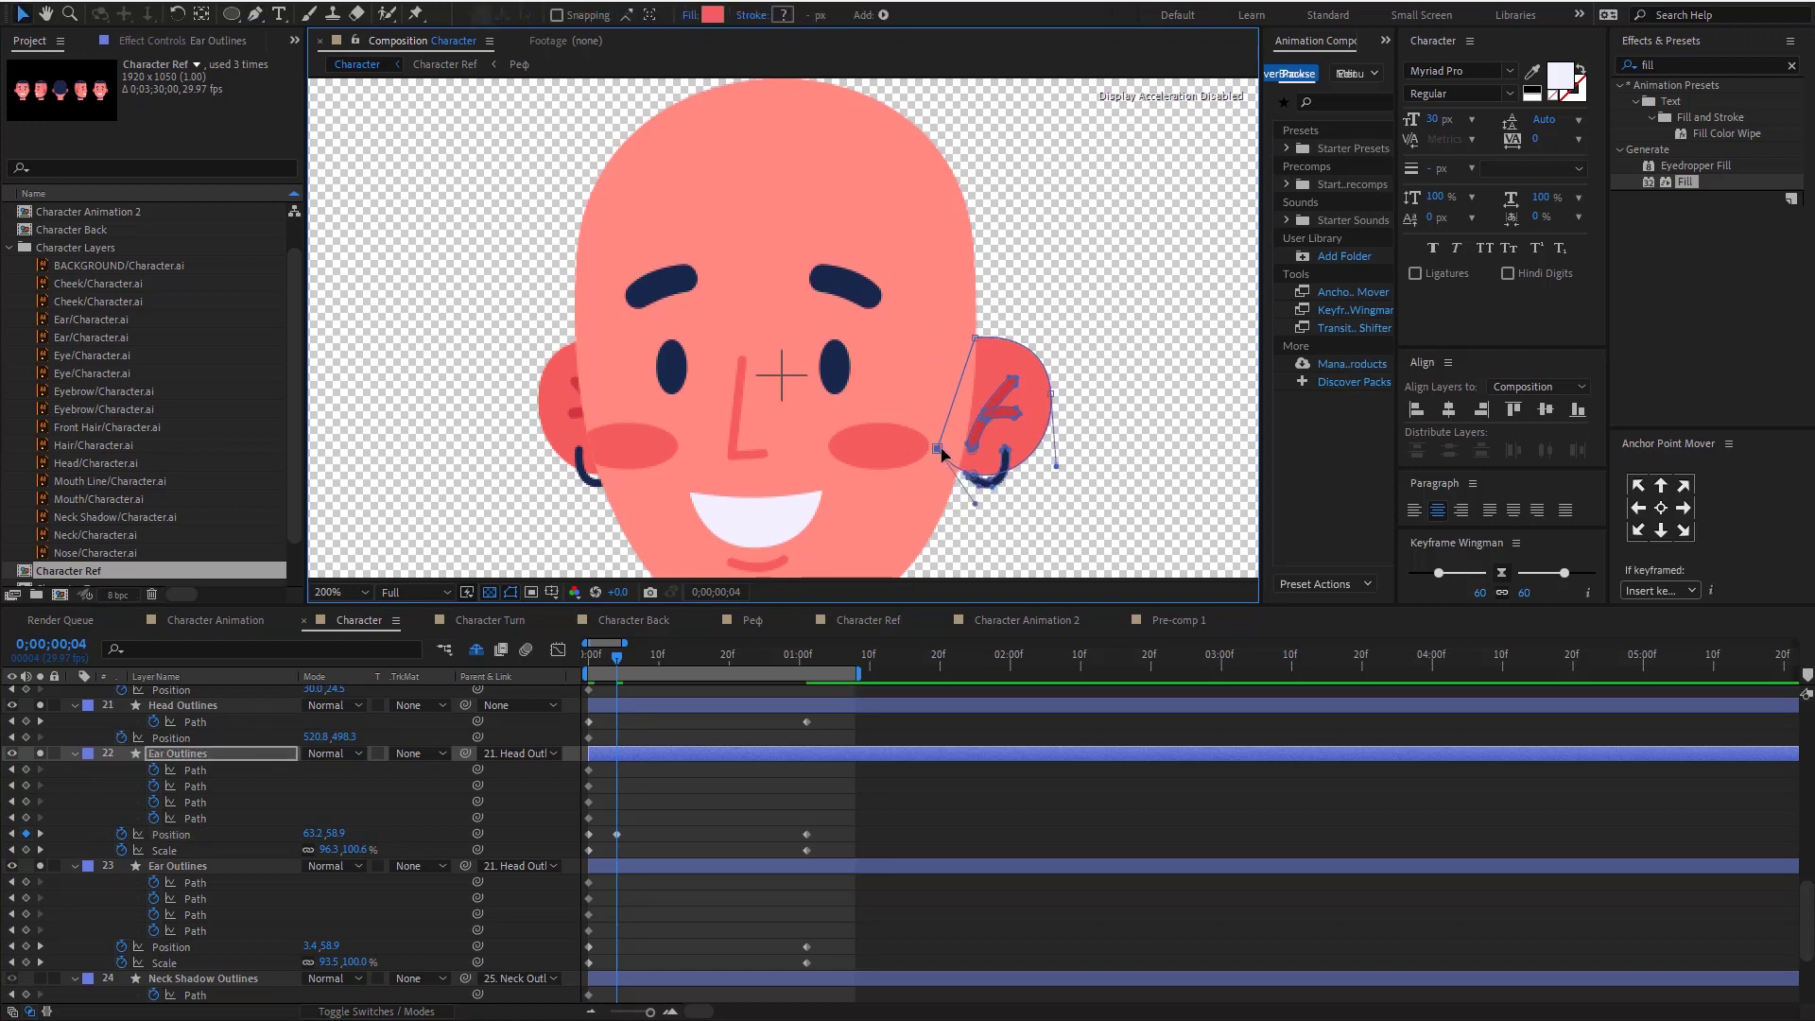
left_click_drag(939, 450, 956, 467)
mouse_move(971, 480)
left_mouse_down()
mouse_move(991, 518)
mouse_move(976, 477)
left_mouse_up()
left_click(753, 726)
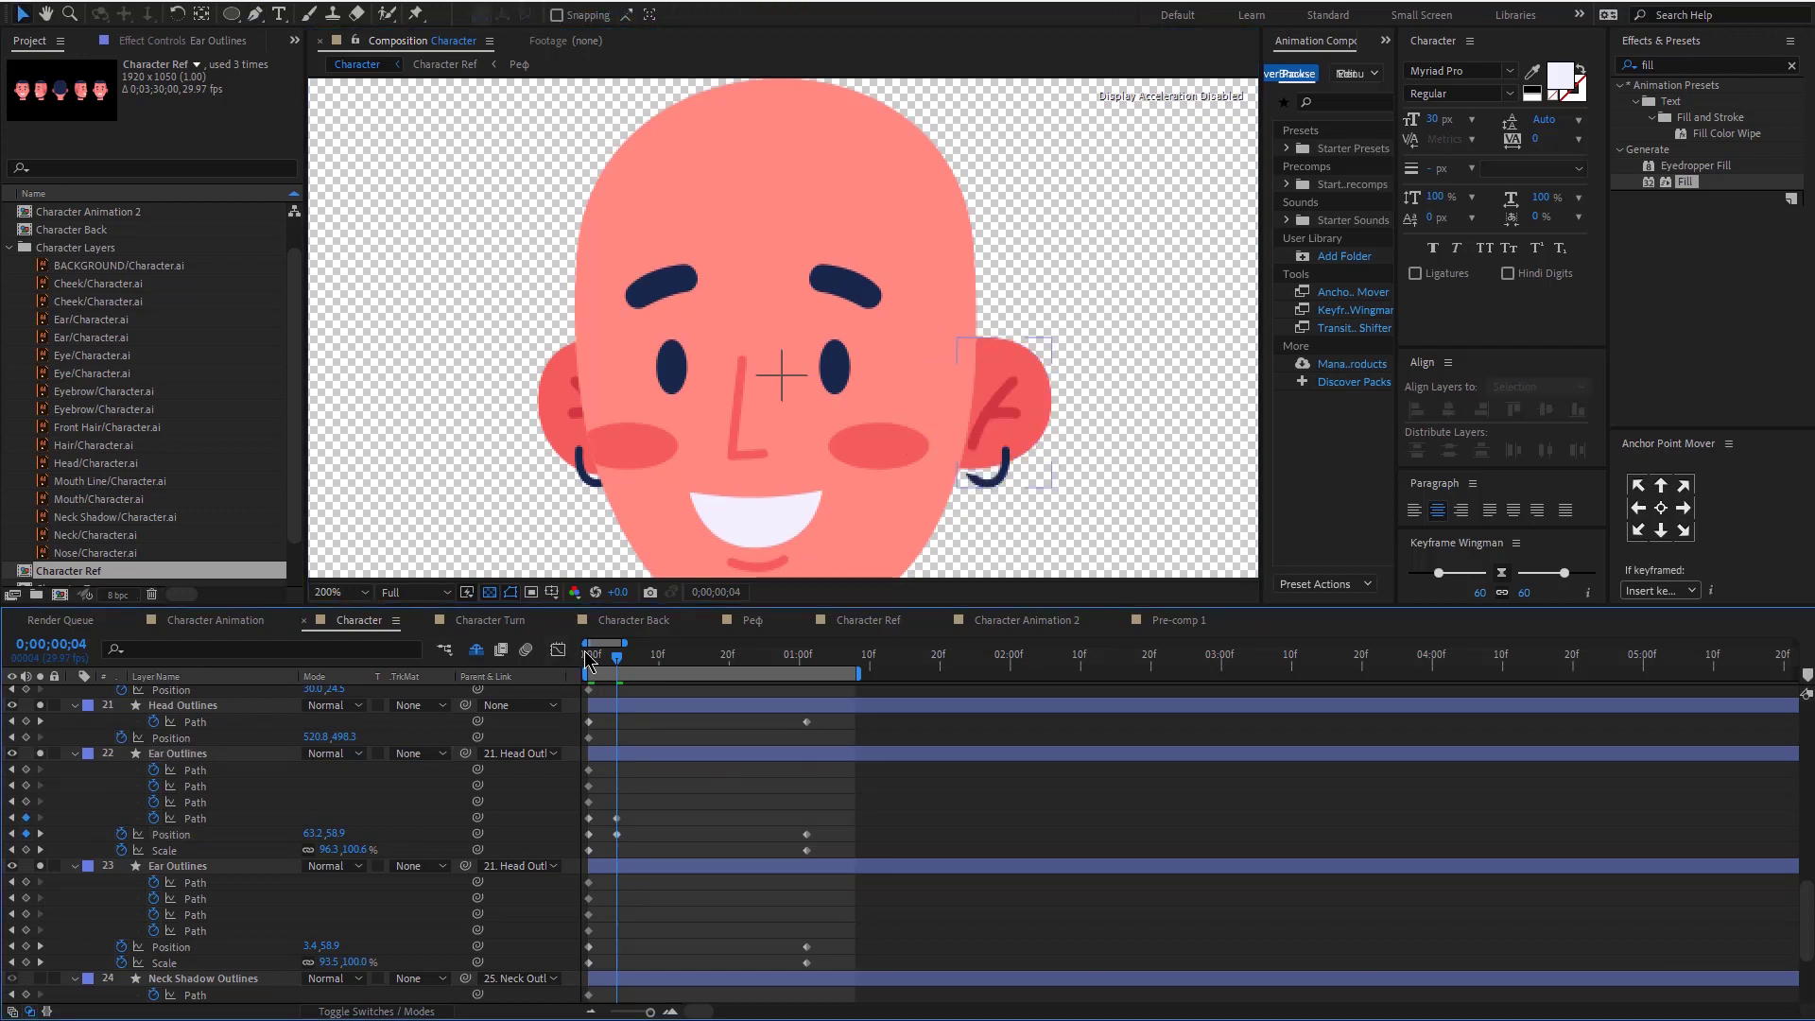
key("Home")
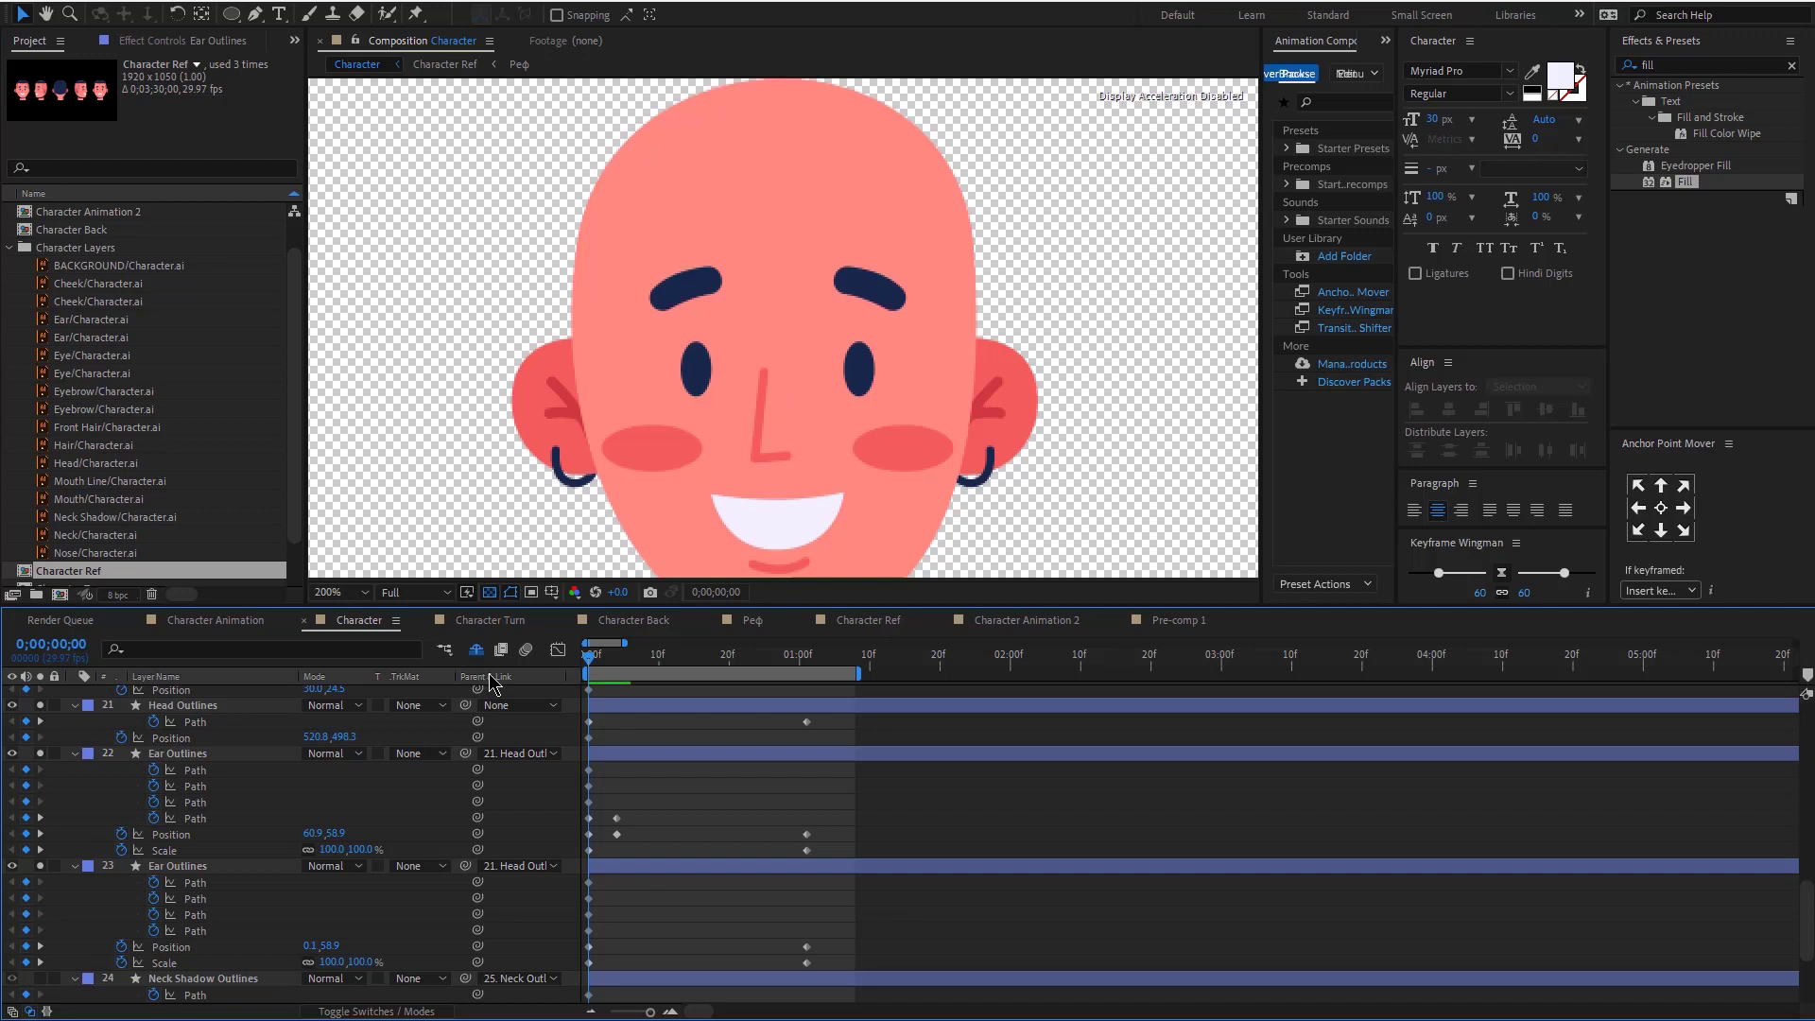
key("space")
key("space")
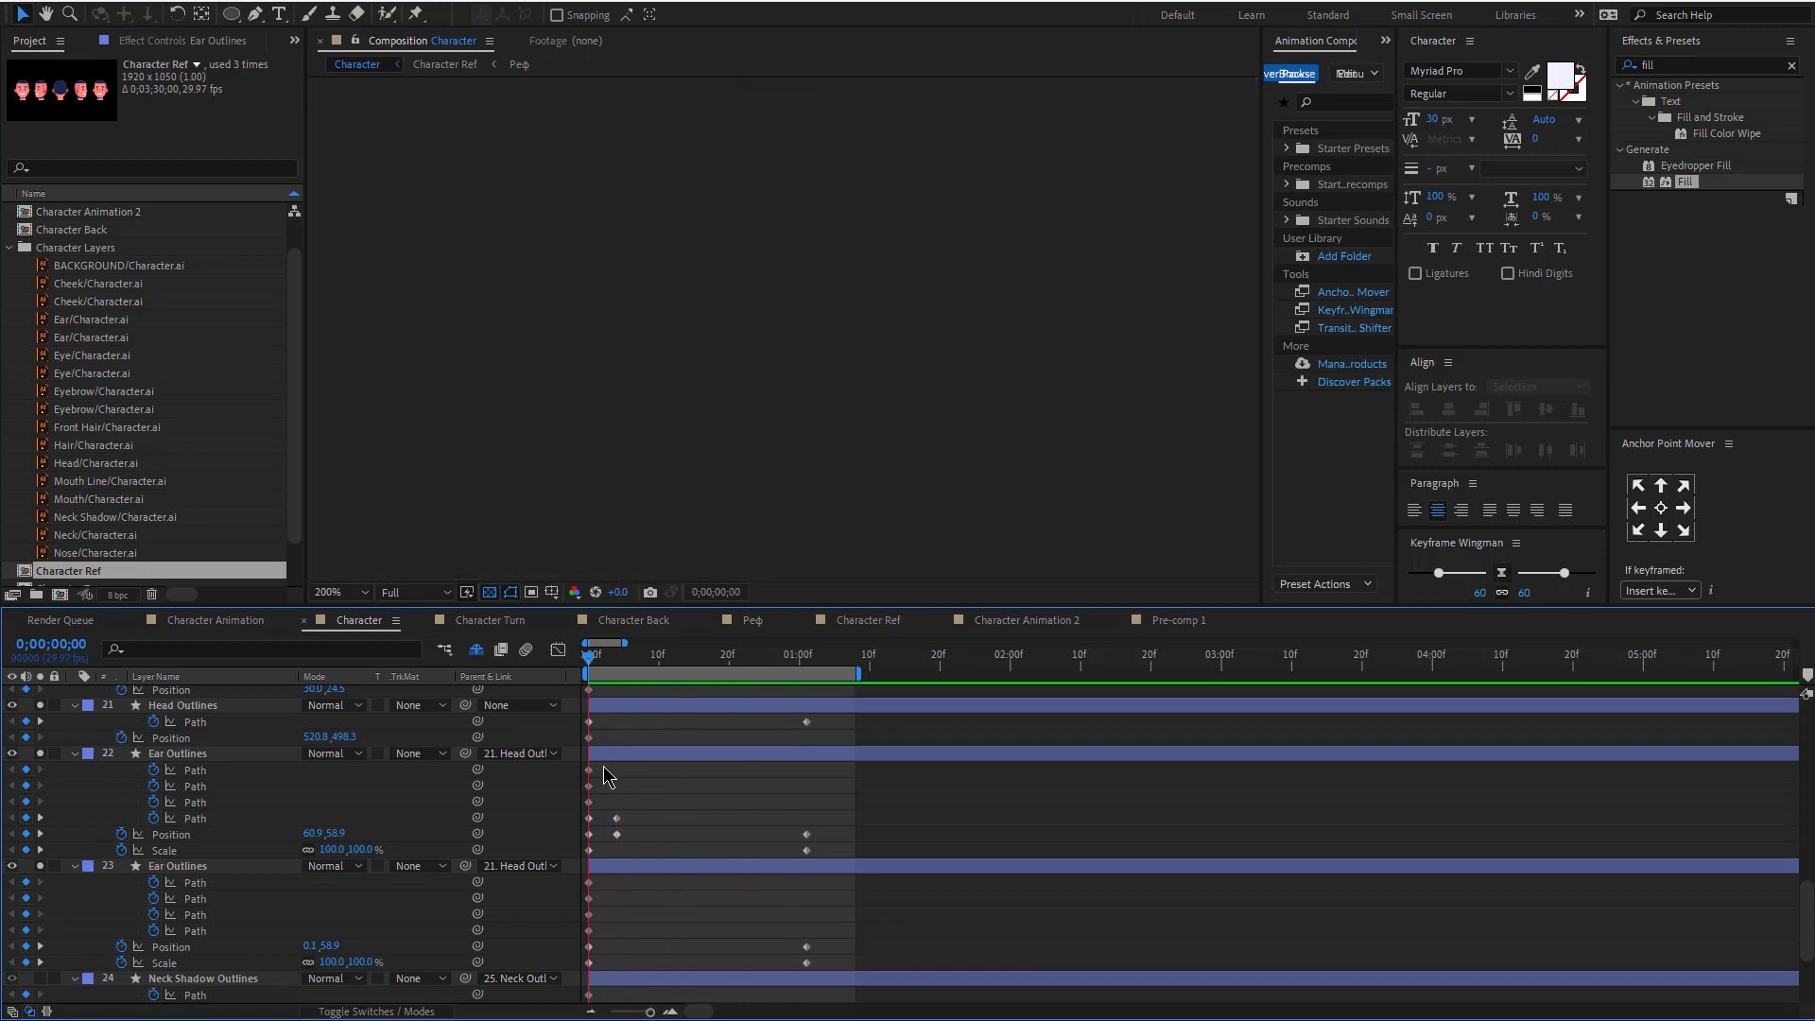
Step: Duplicate the layer 22 Ear Outlines, place the copy at the top of the layer stack, and trim its start to 0;00;00;04
left_click(1255, 484)
key("ctrl+d")
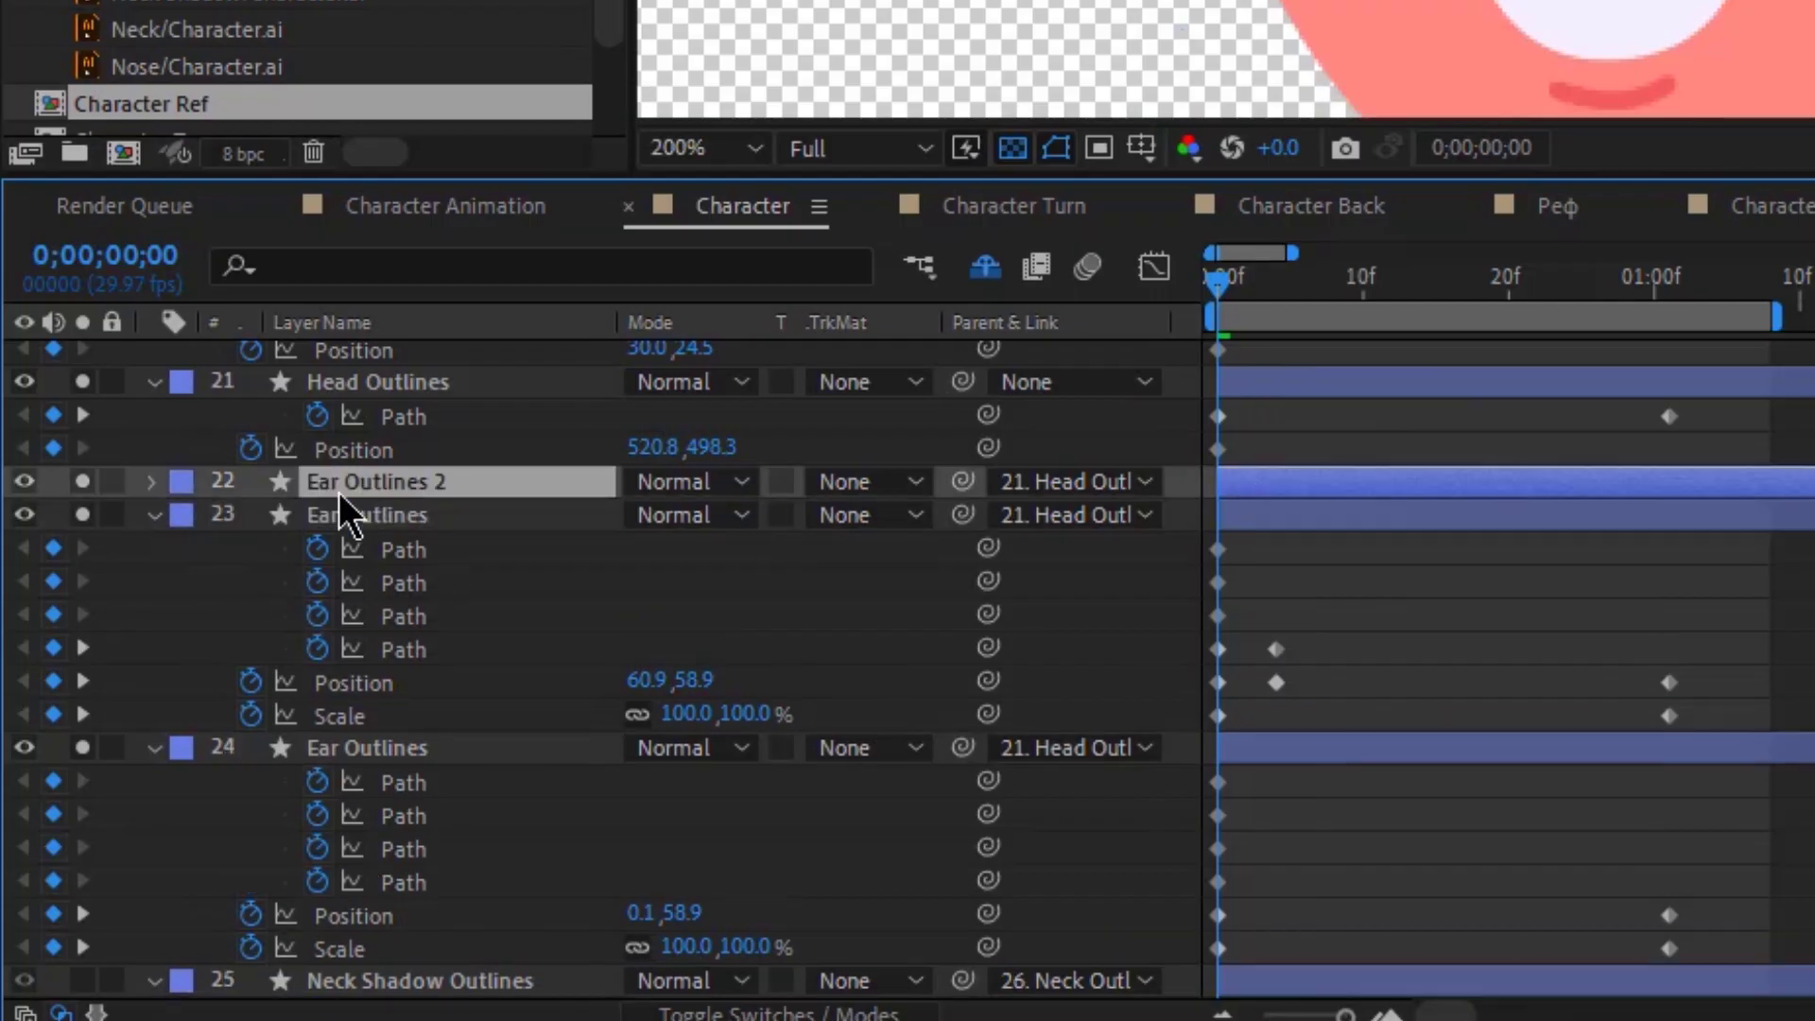
left_click_drag(339, 491, 353, 343)
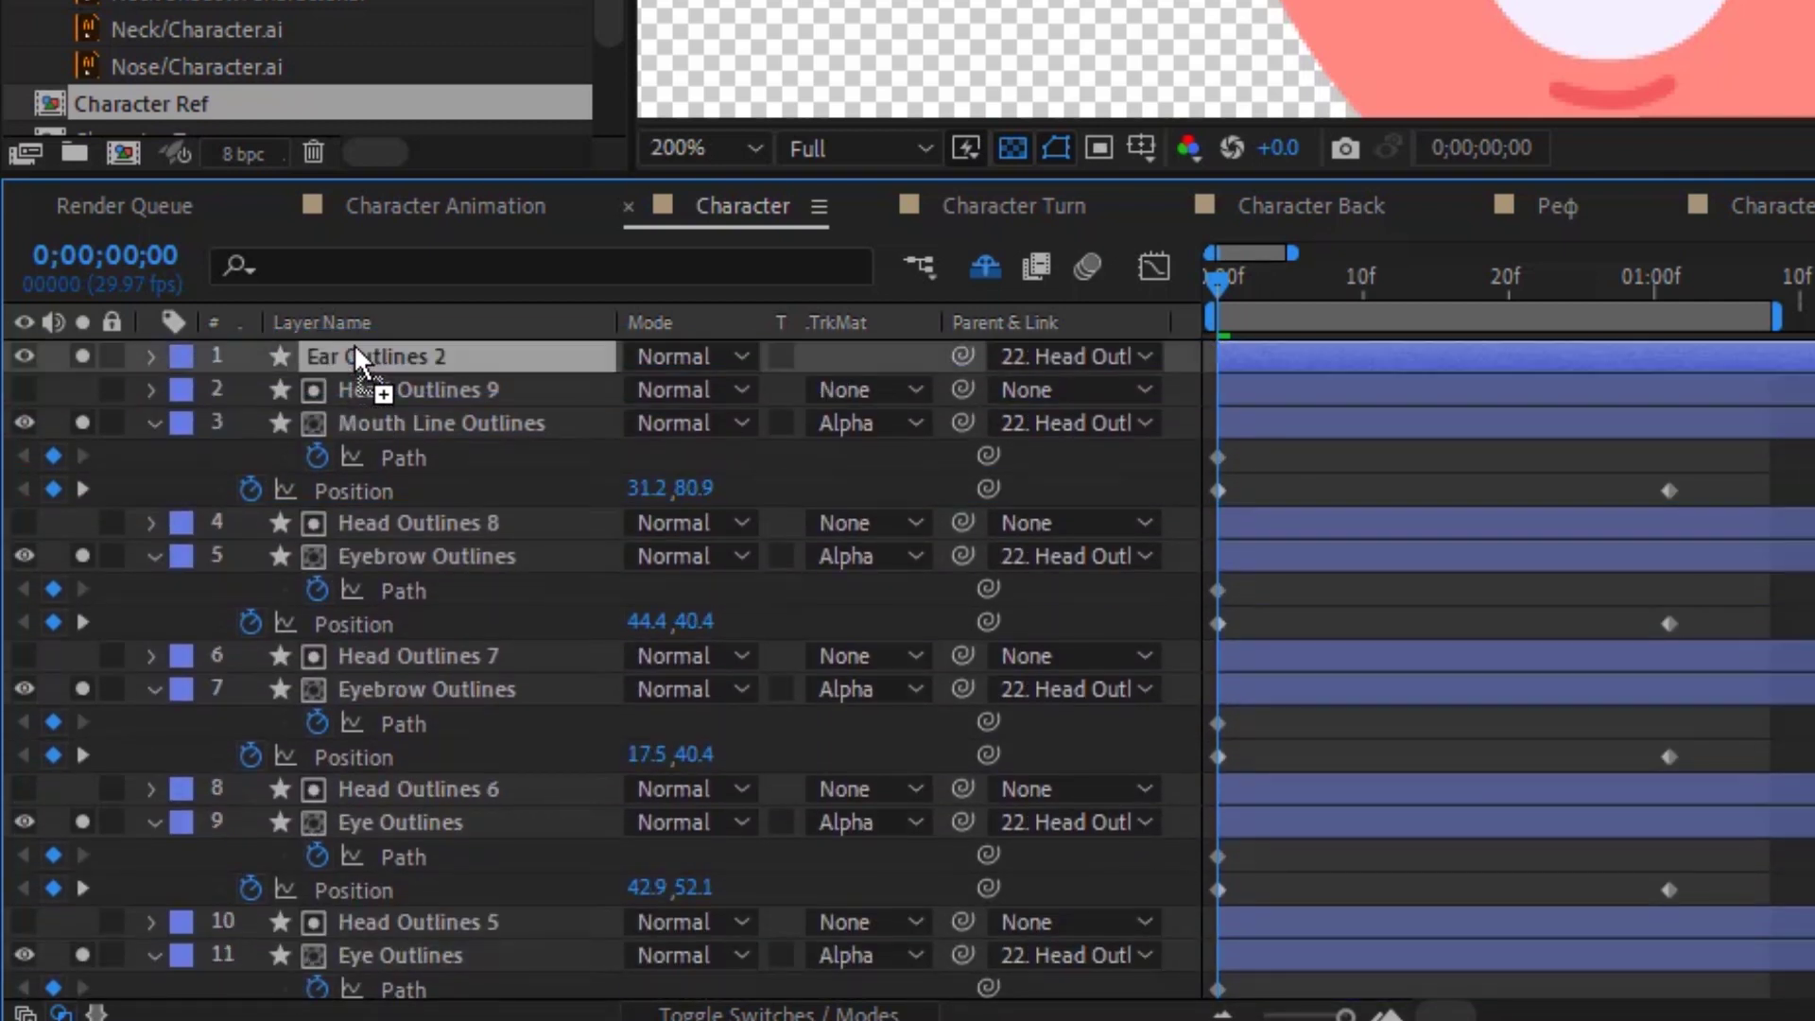
key("u")
left_click_drag(1218, 356, 1277, 342)
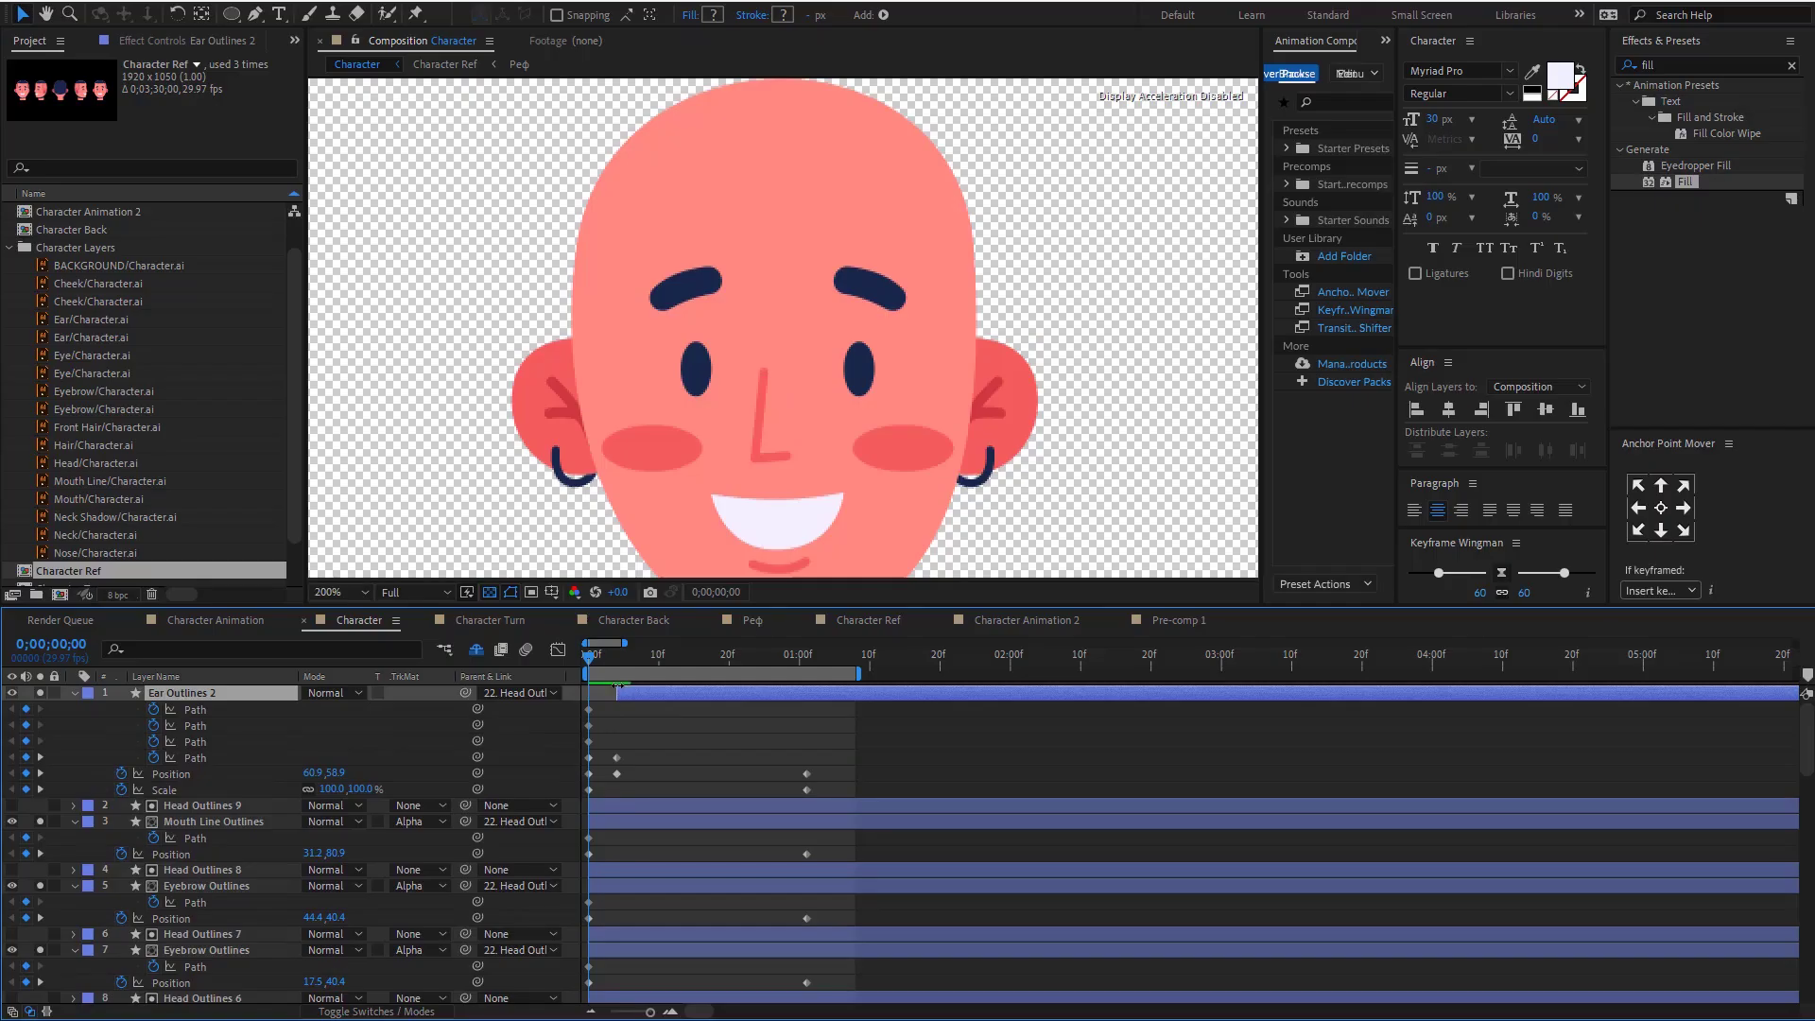
key("space")
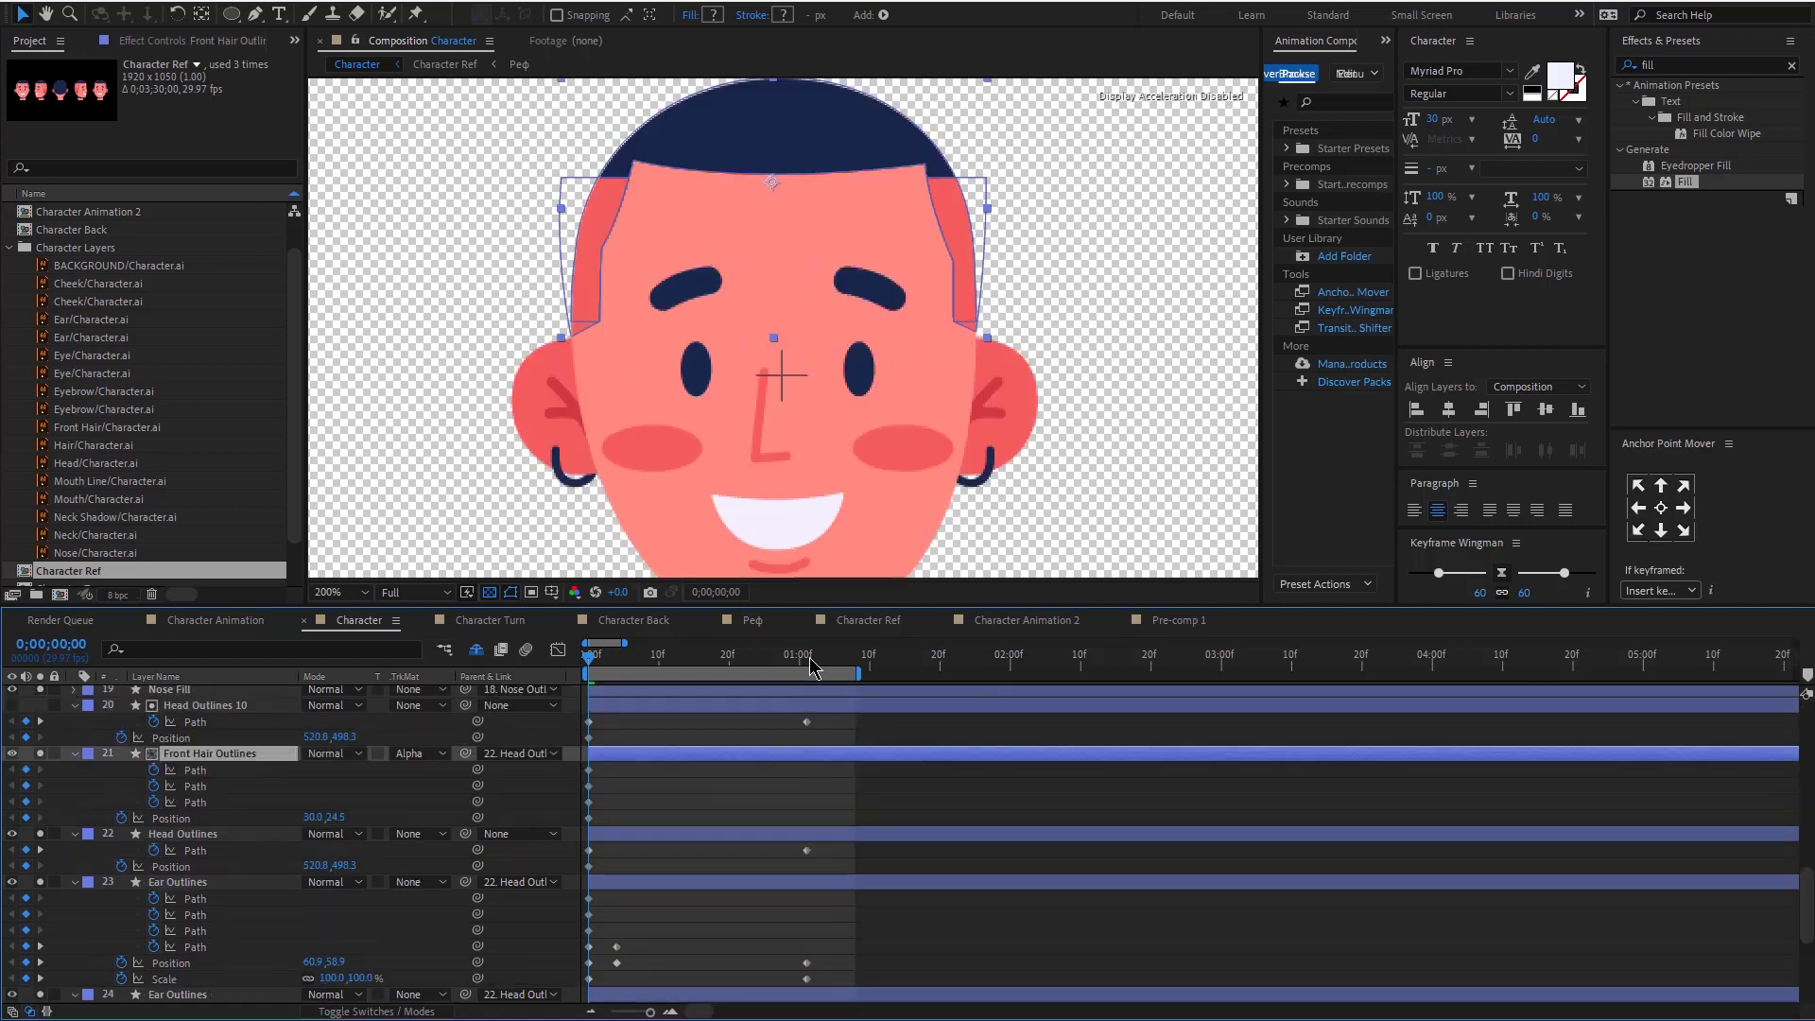
Step: At 0;00;01;01, shift Front Hair Outlines to about 10.7, 24.5 and stretch its path over the back of the head
left_click(810, 660)
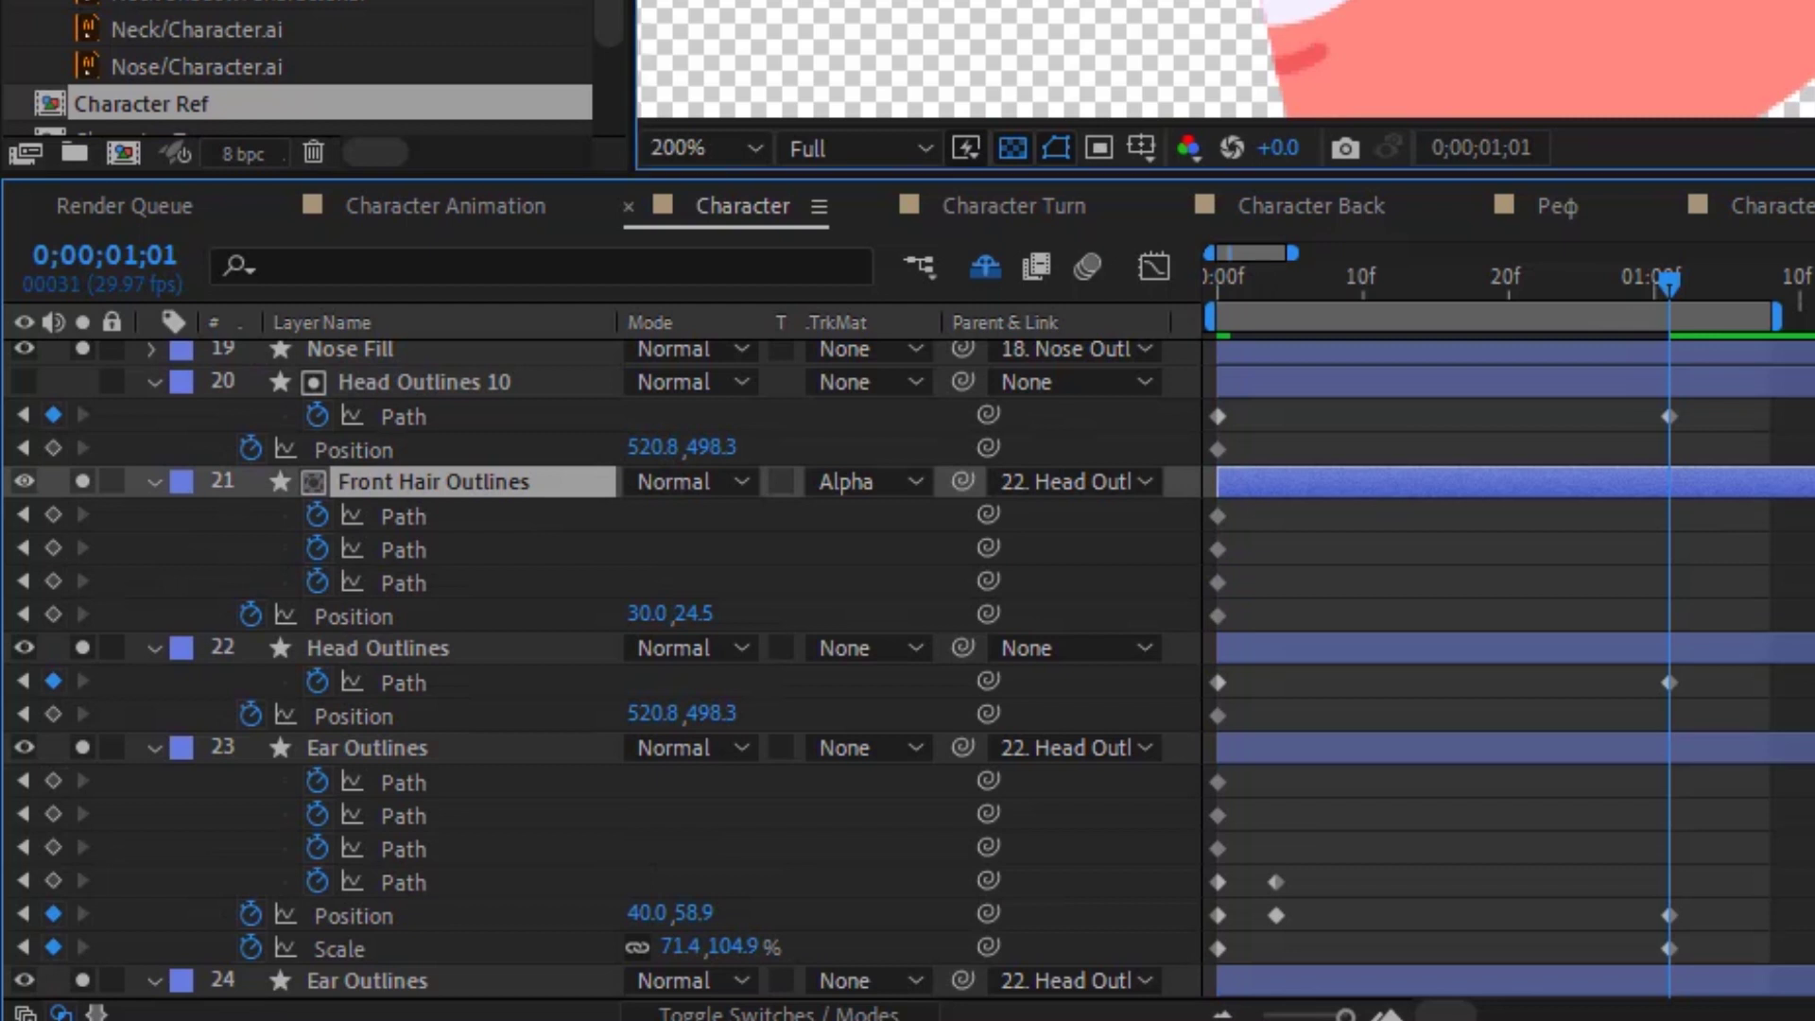
left_click_drag(867, 179, 741, 172)
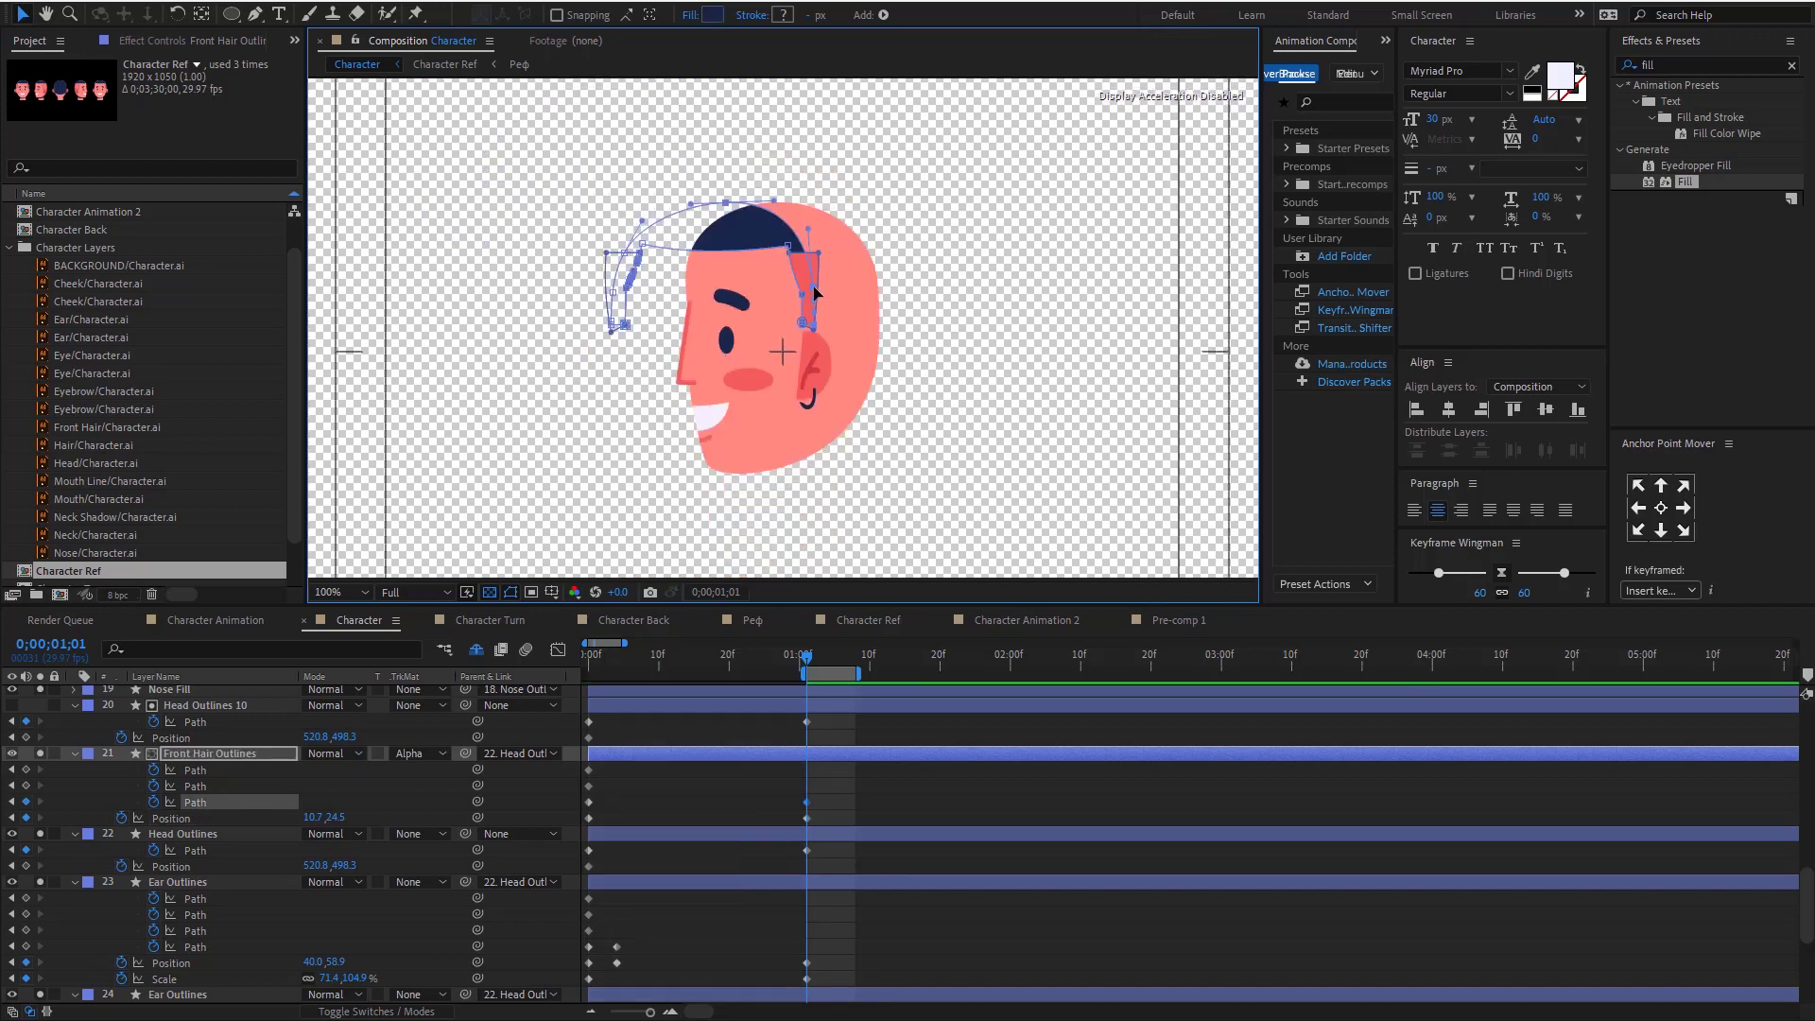
left_click_drag(815, 284, 979, 279)
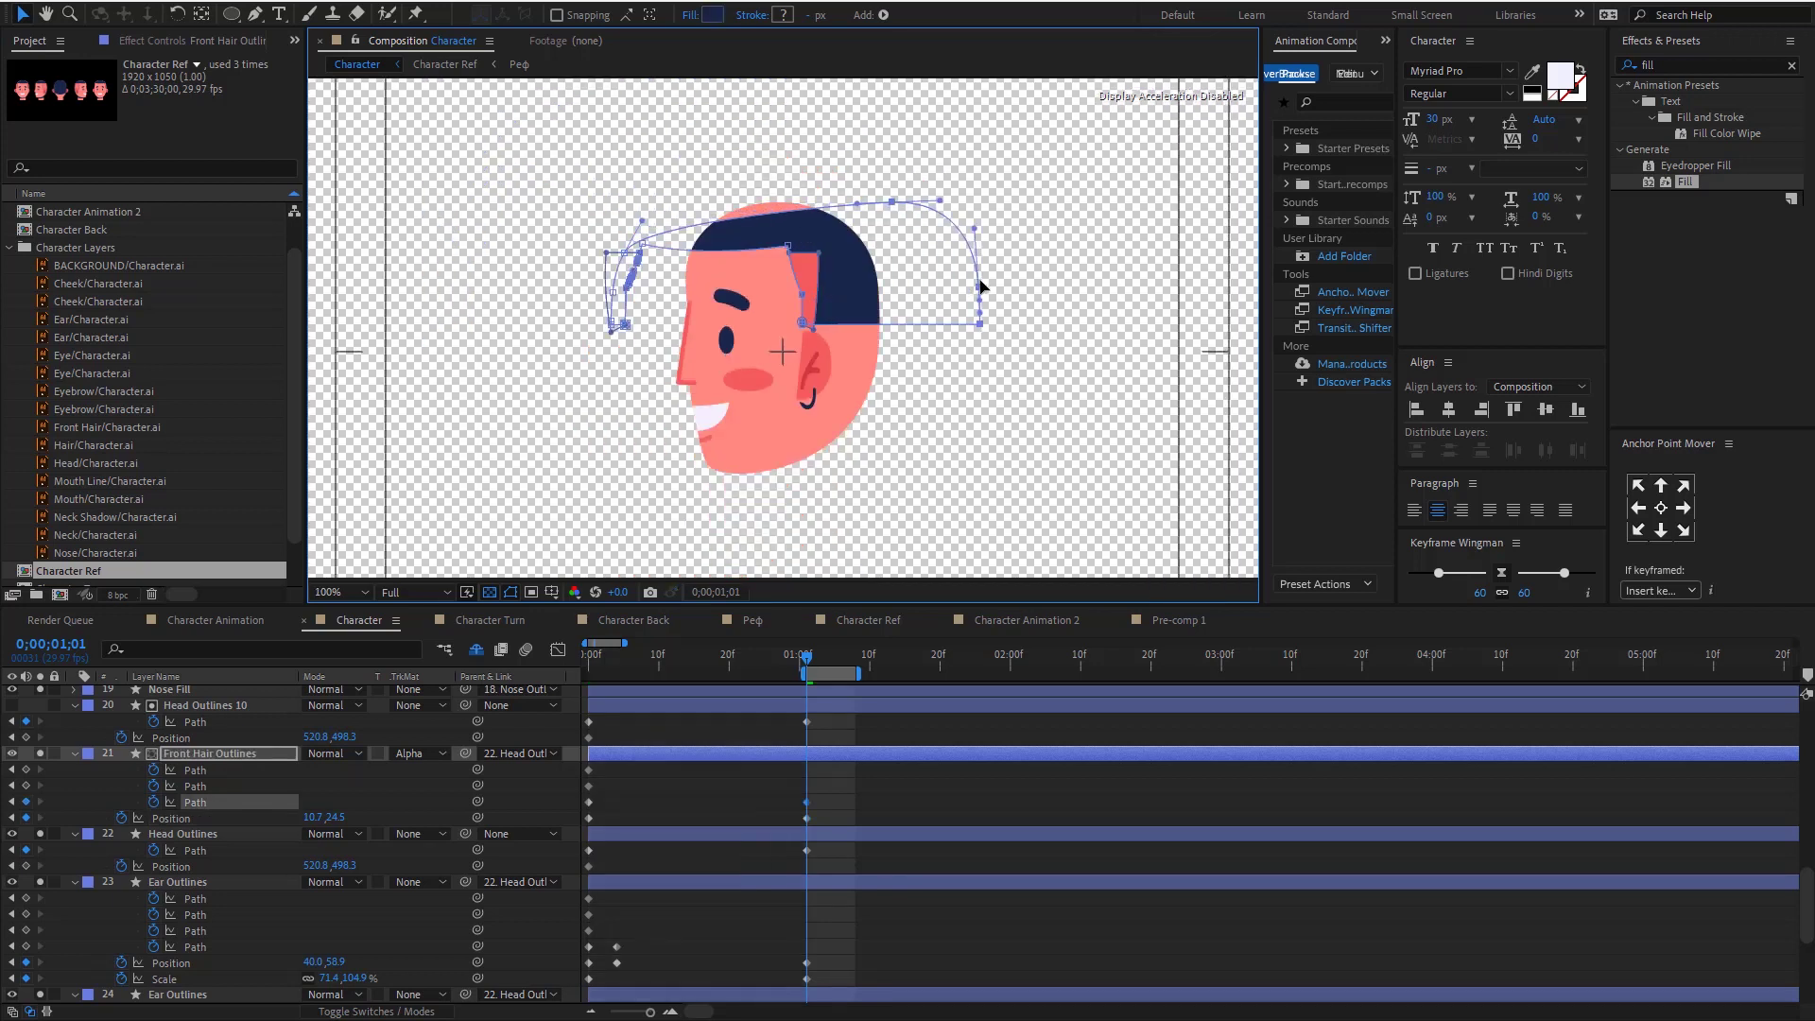
left_click_drag(892, 201, 728, 141)
key("space")
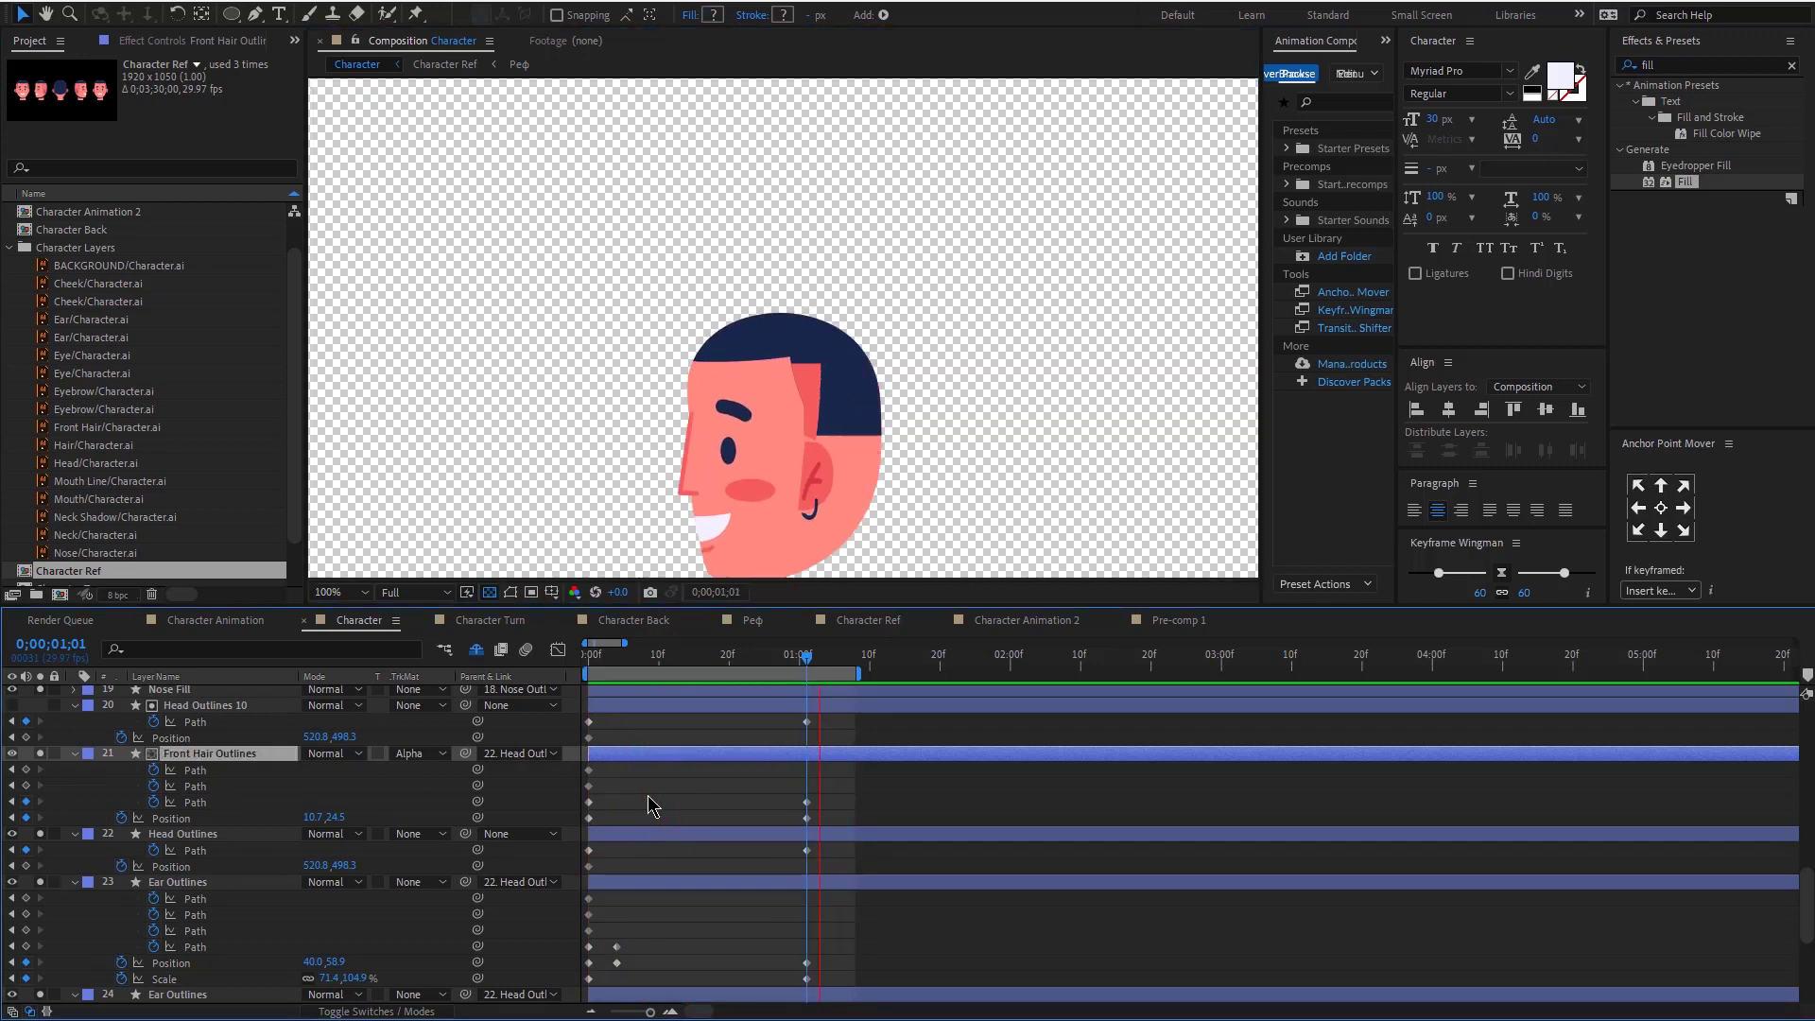
Step: Show the Neck Shadow Outlines and Neck Outlines layers together with the soloed head layers
scroll(649, 796, "down", 5)
left_click(210, 865)
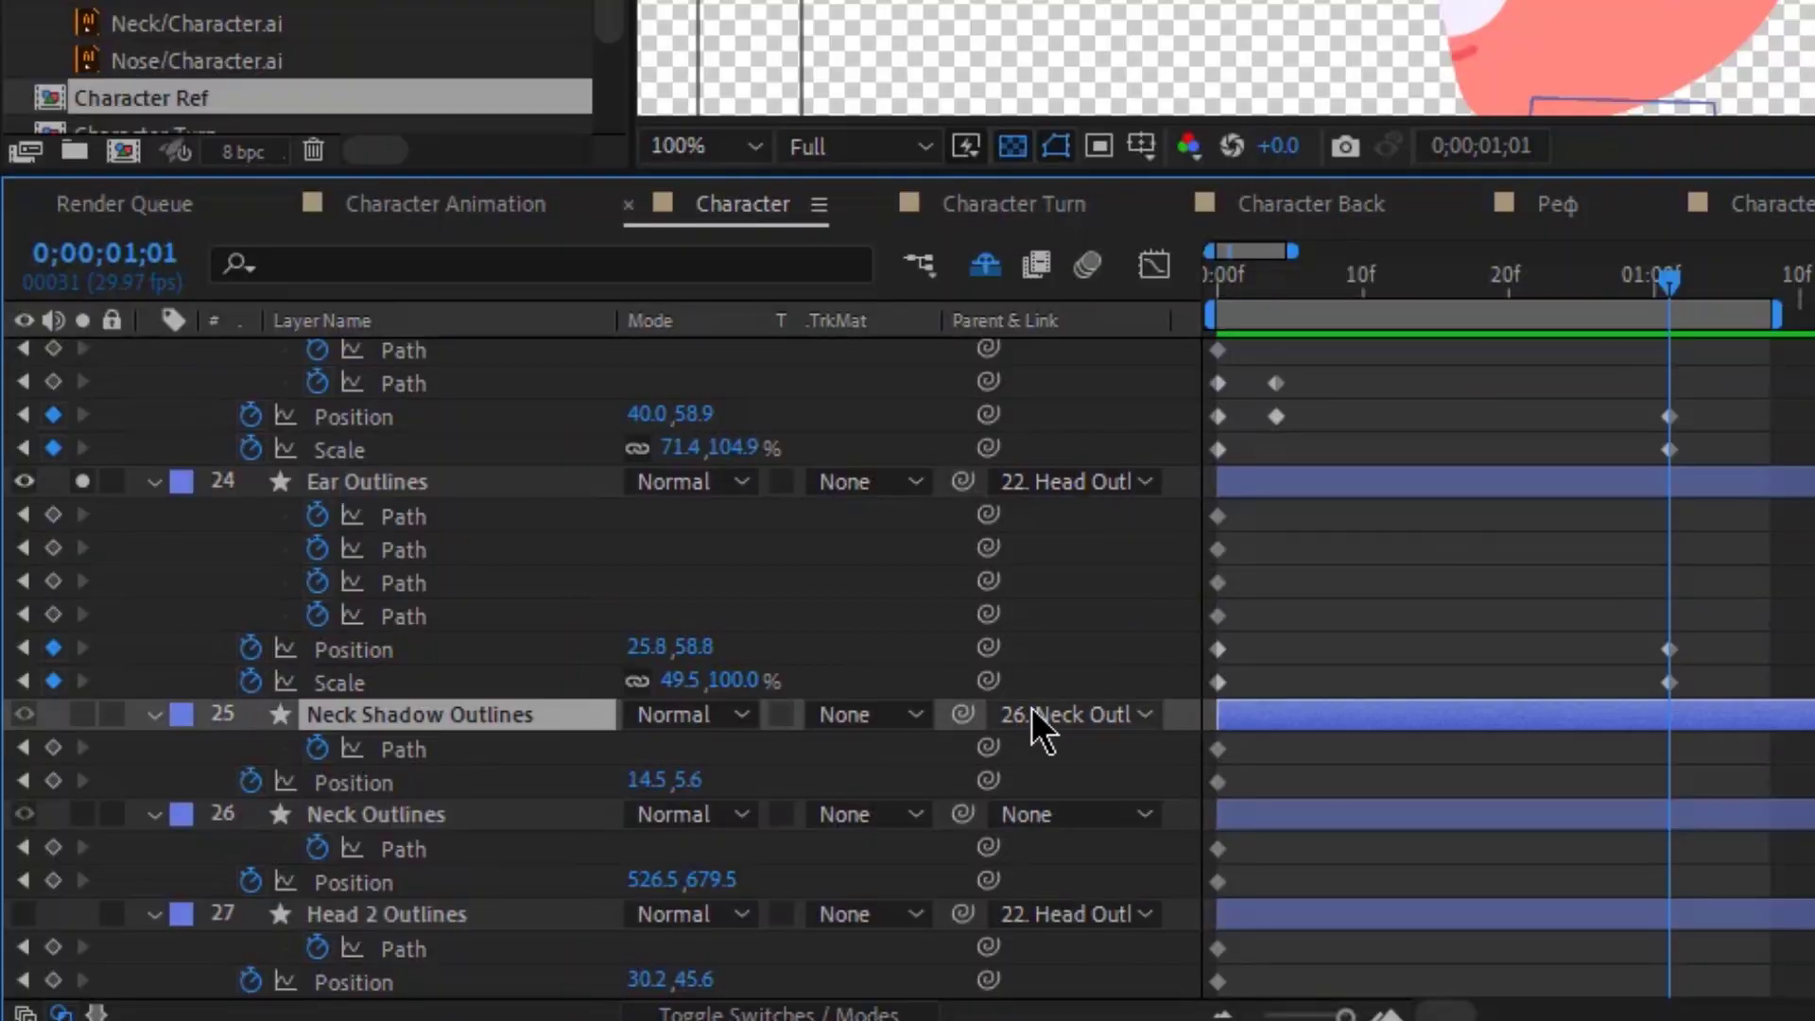
left_click_drag(963, 714, 568, 820)
left_click(548, 821)
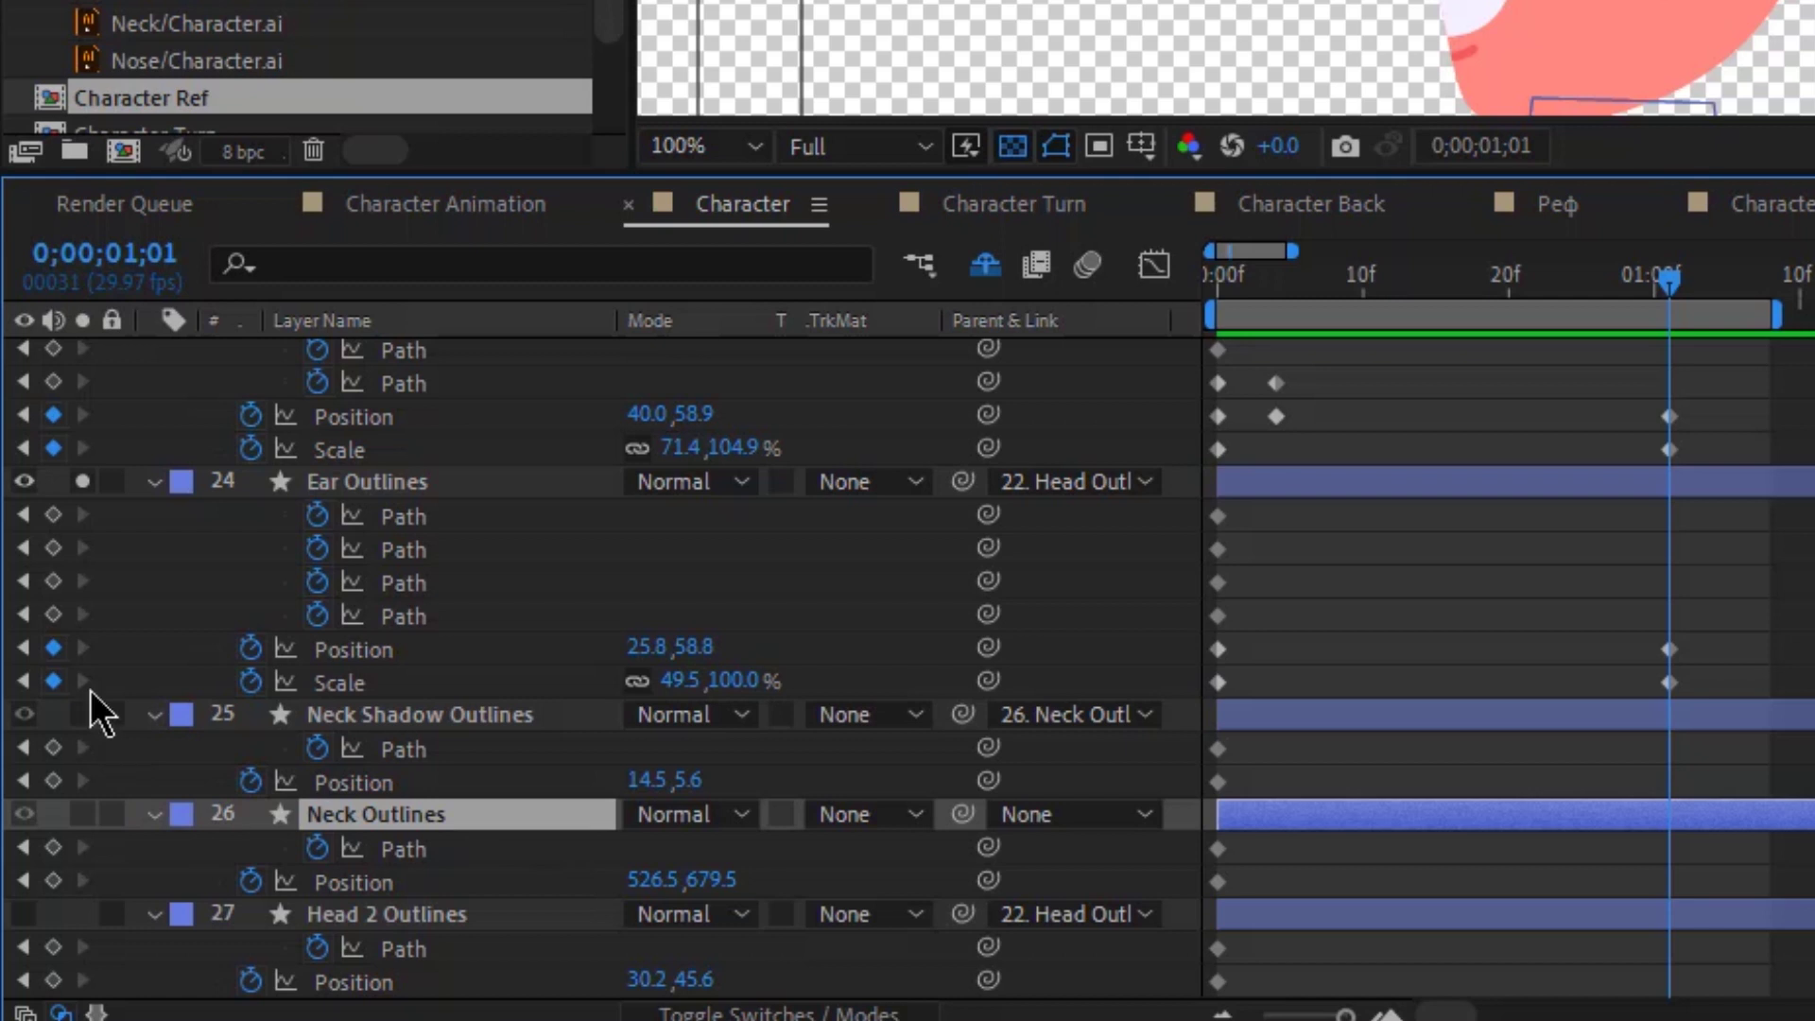
key("Caps_Lock")
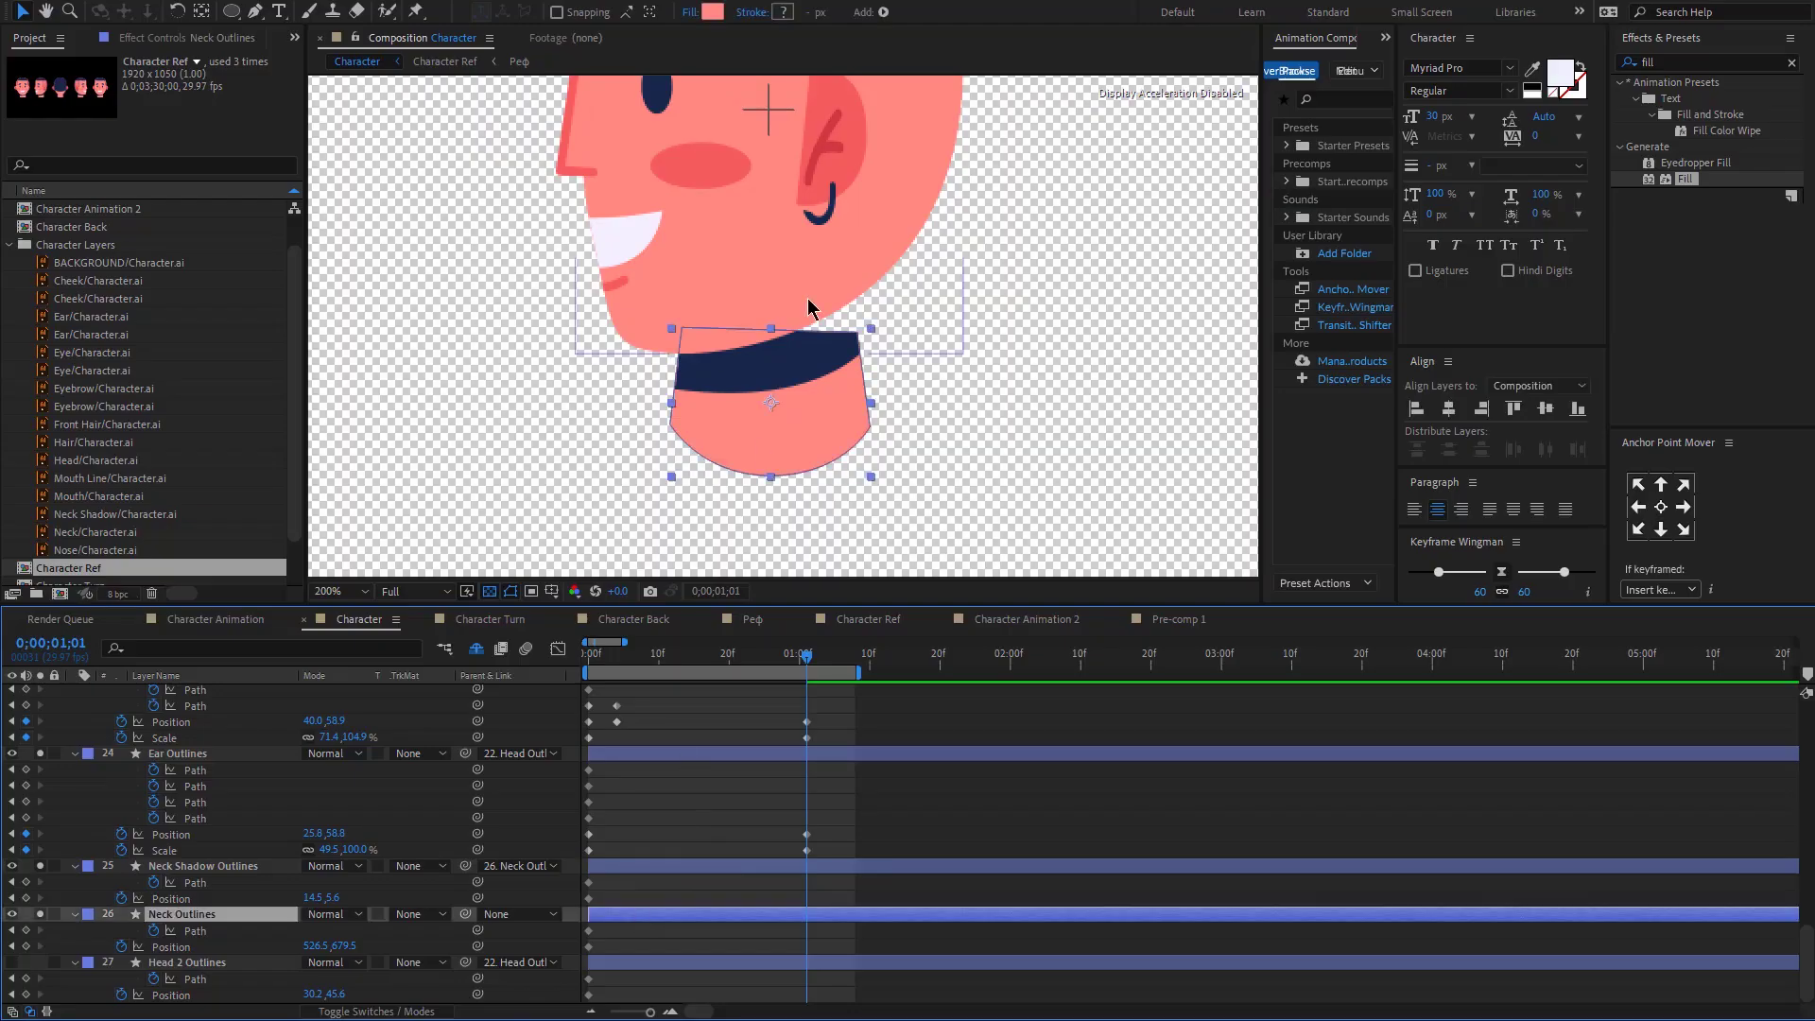
Step: At 0;00;01;01, raise the top edges of the Neck Outlines and Neck Shadow Outlines paths up behind the jaw
left_click(680, 331)
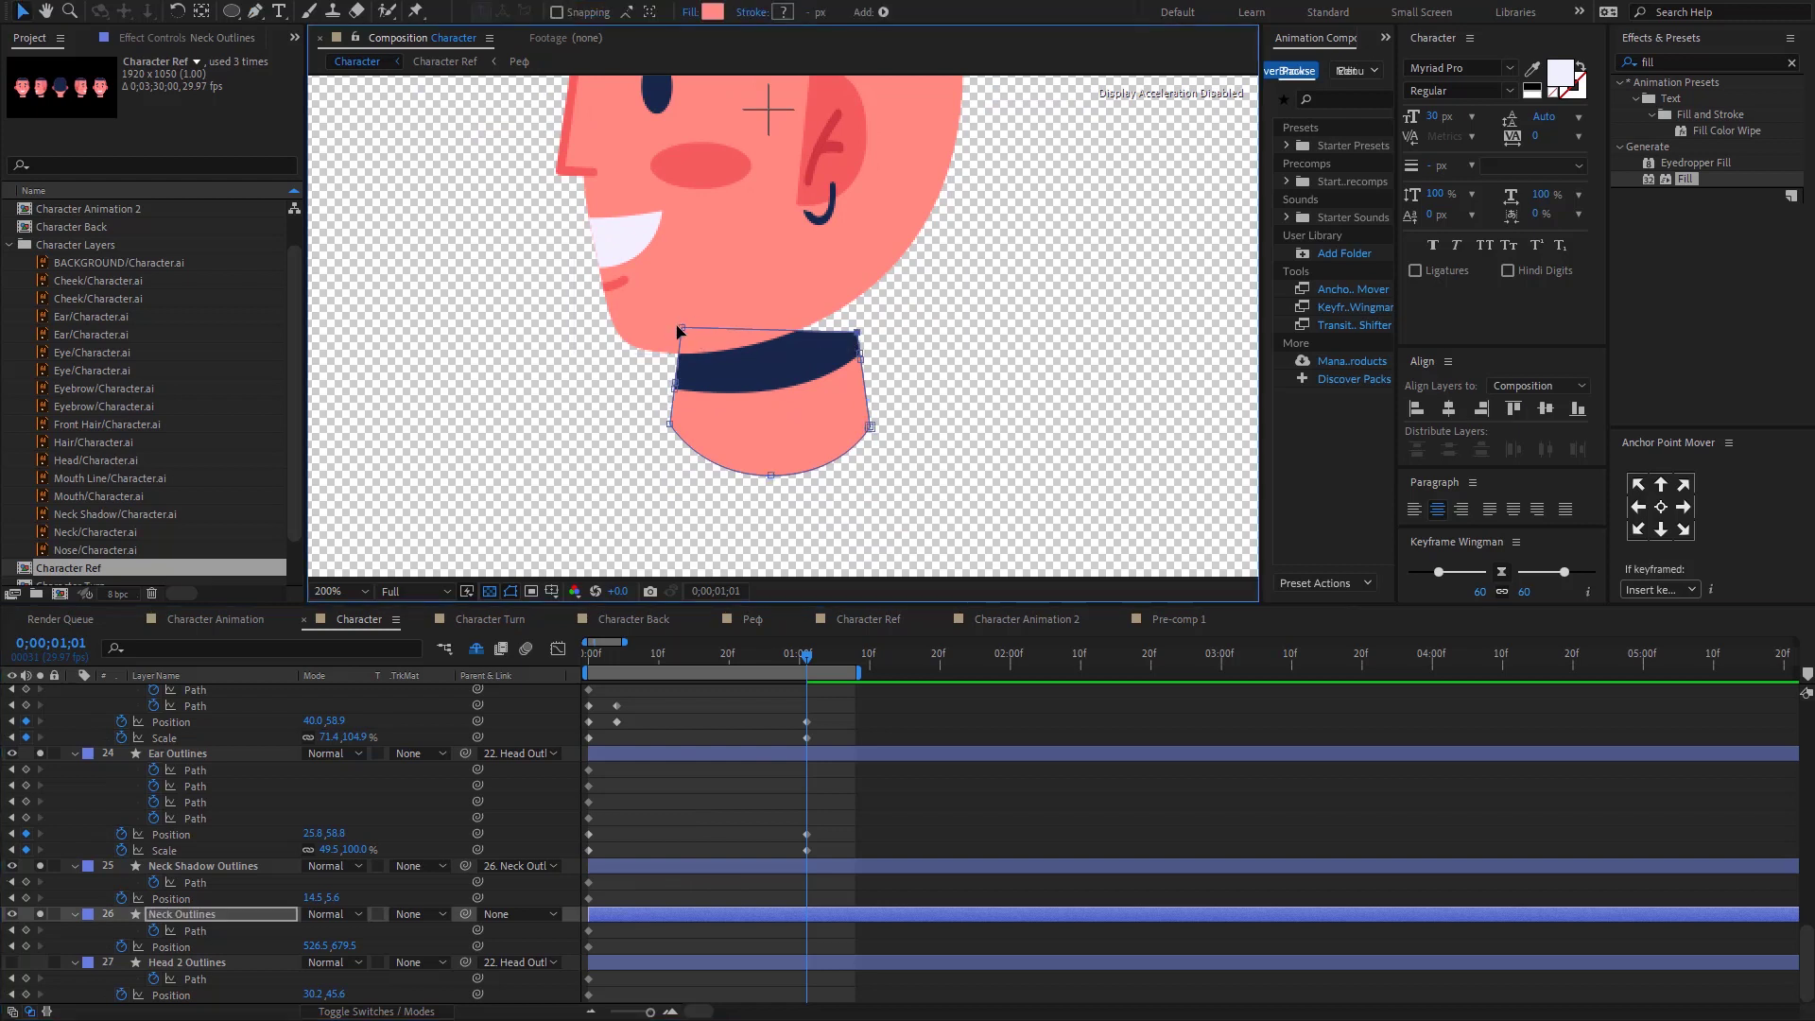
left_click_drag(679, 331, 681, 219)
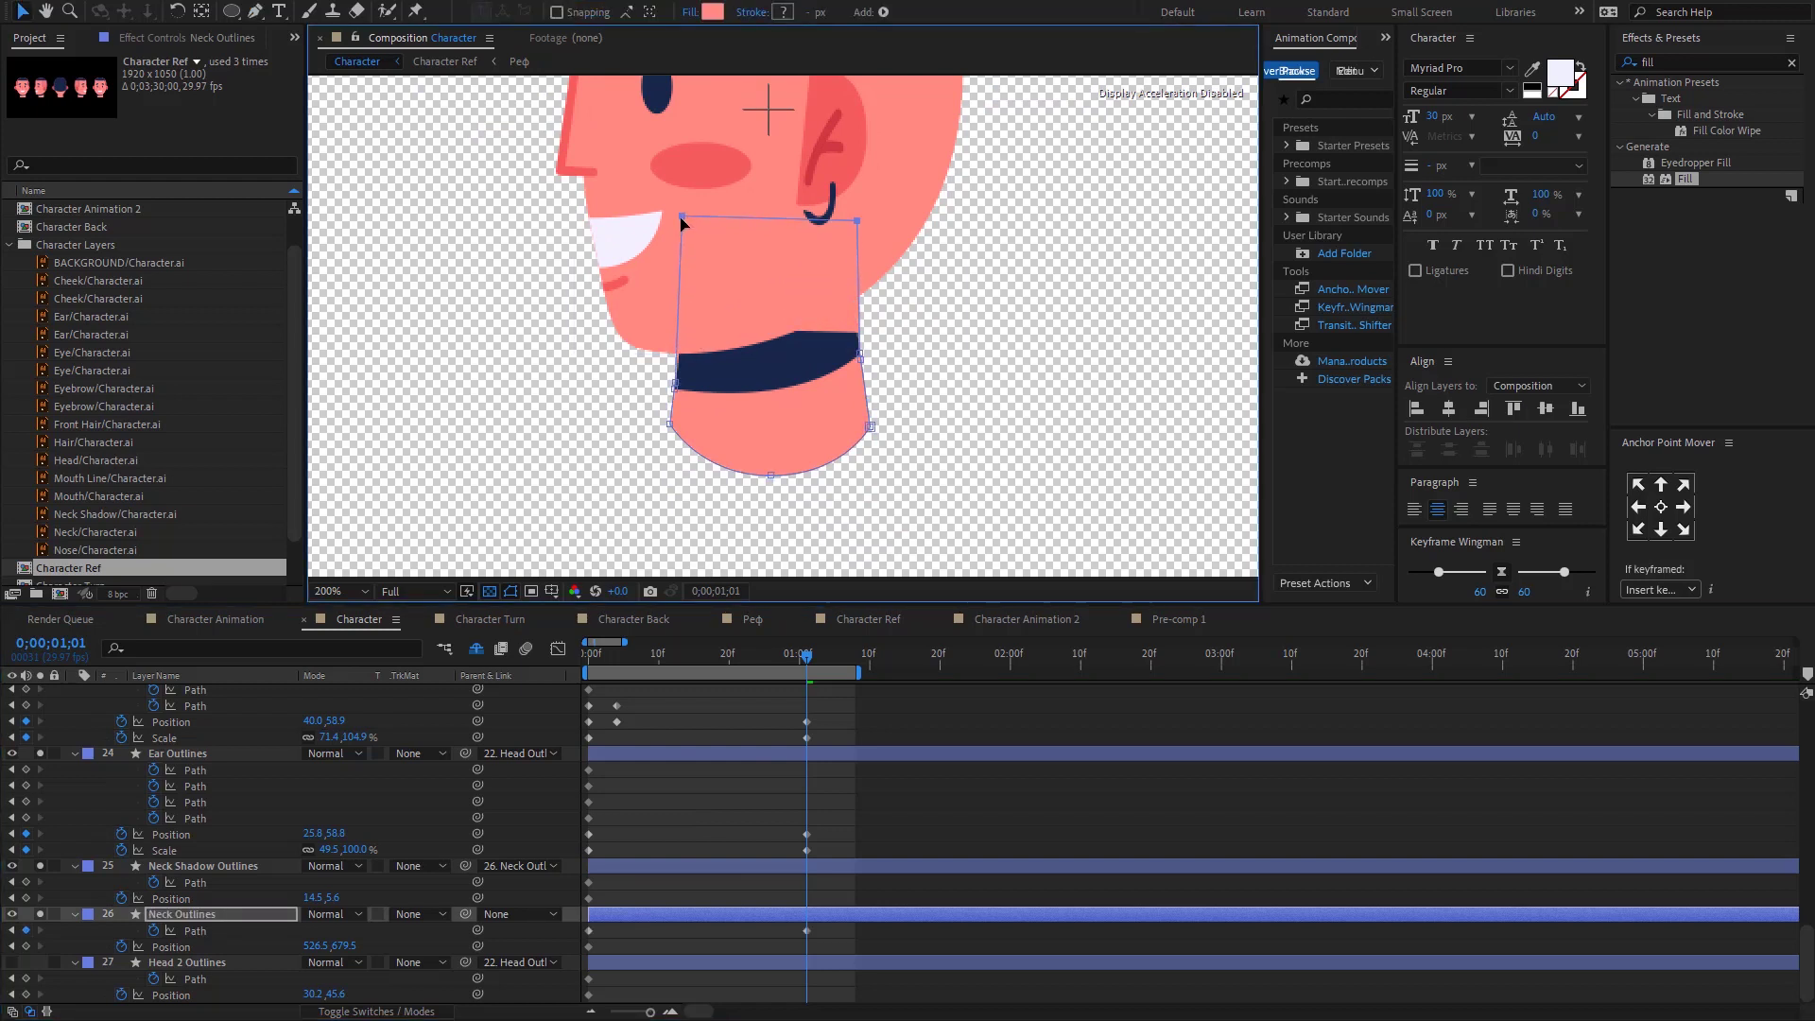
left_click(217, 870)
key("g")
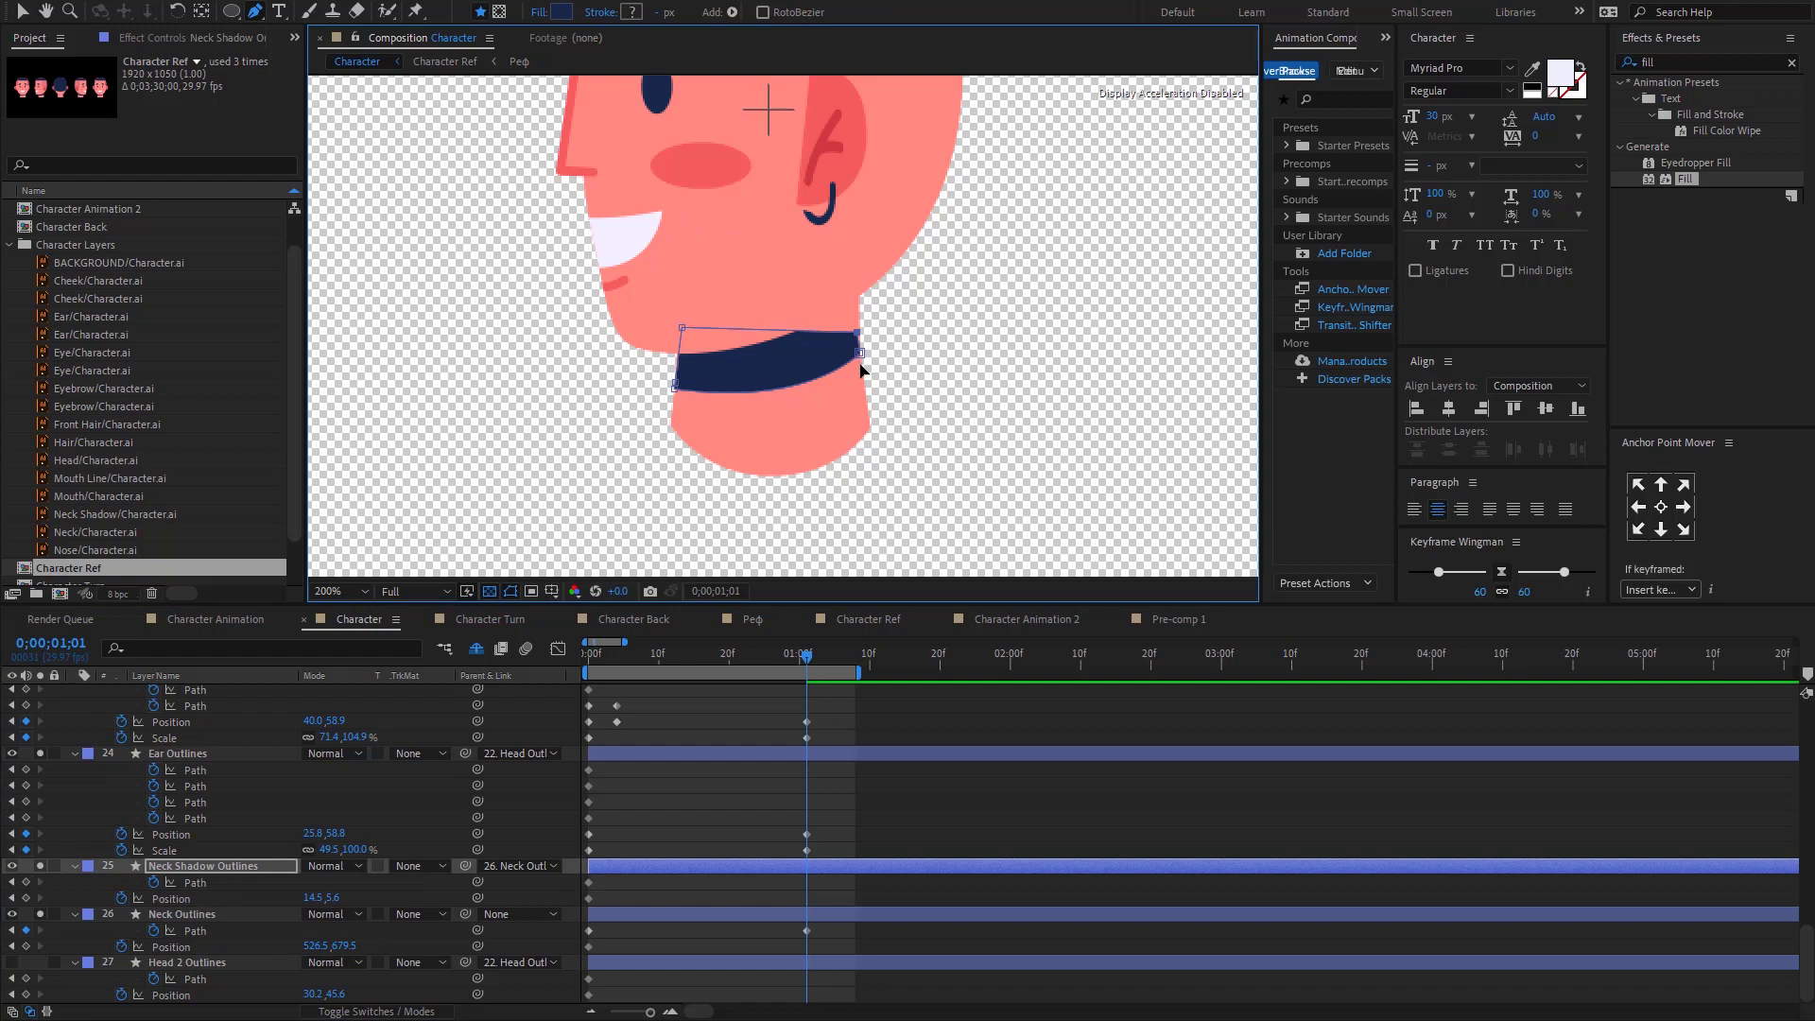
key("v")
left_click_drag(685, 331, 677, 241)
Step: Keyframe the Scale of Neck Outlines at 0;00;00;00 and narrow the neck at 0;00;01;01
left_click(182, 914)
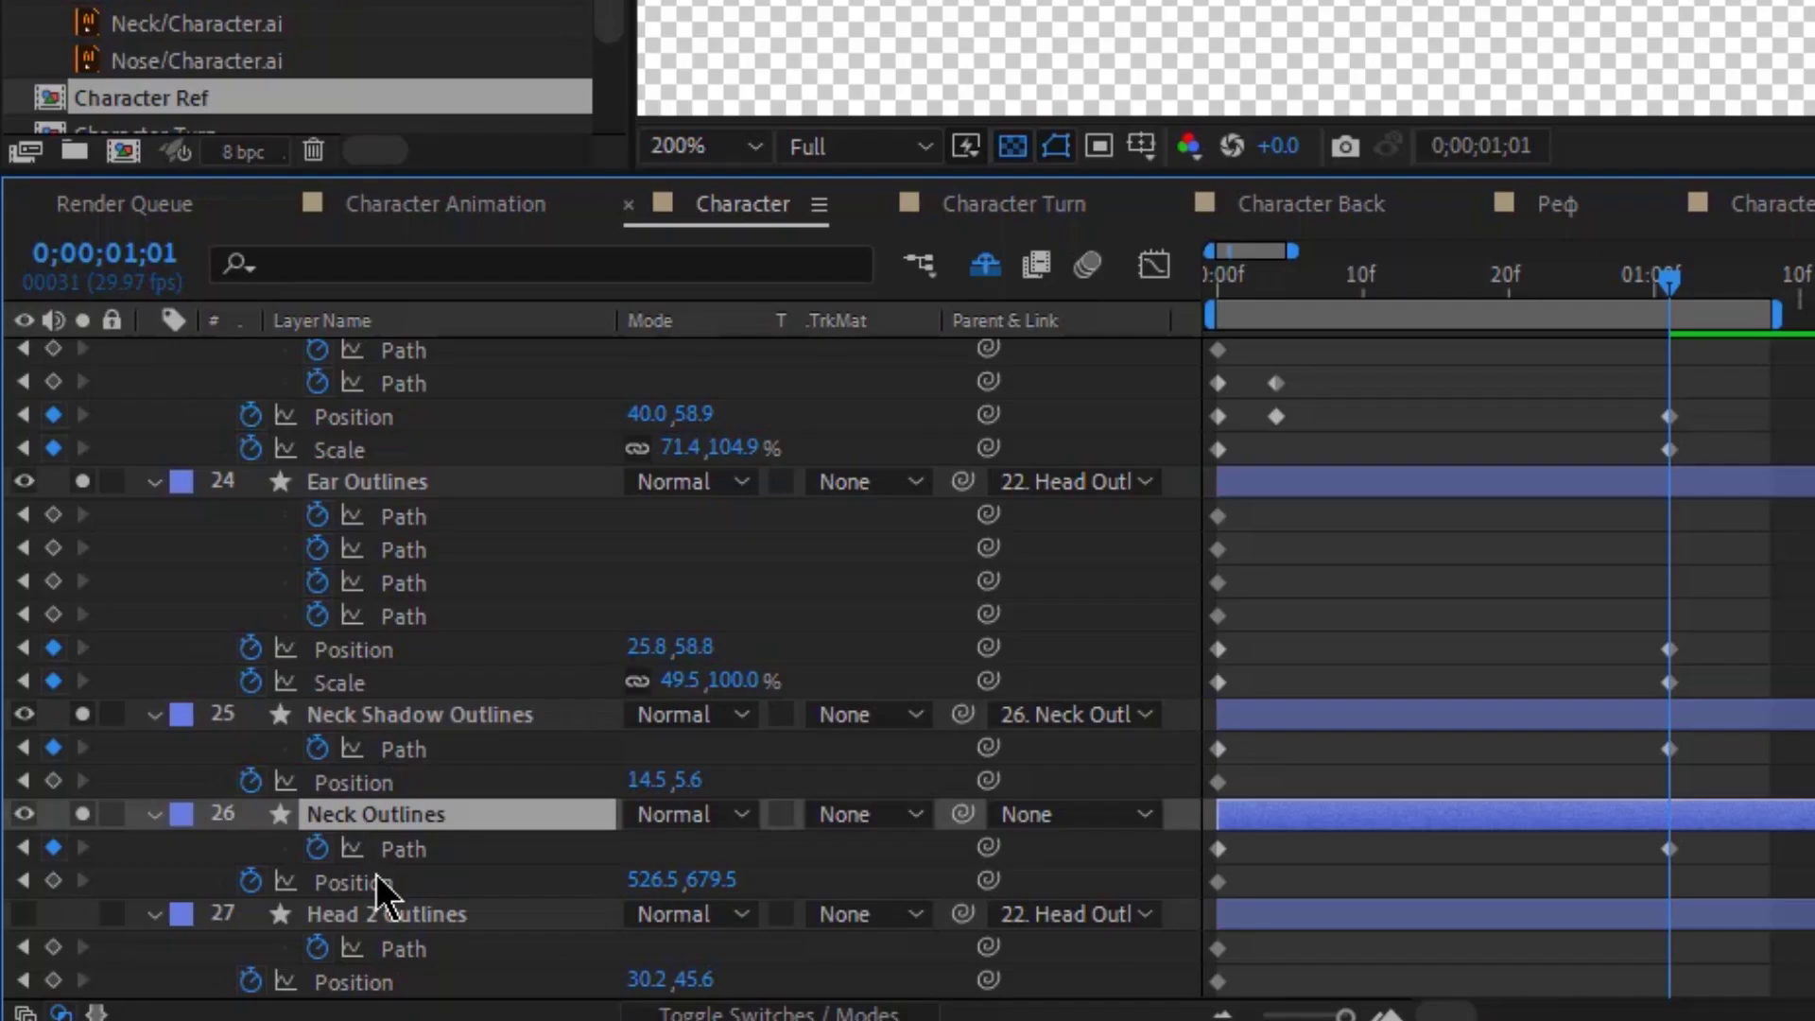
key("s")
left_click(121, 946)
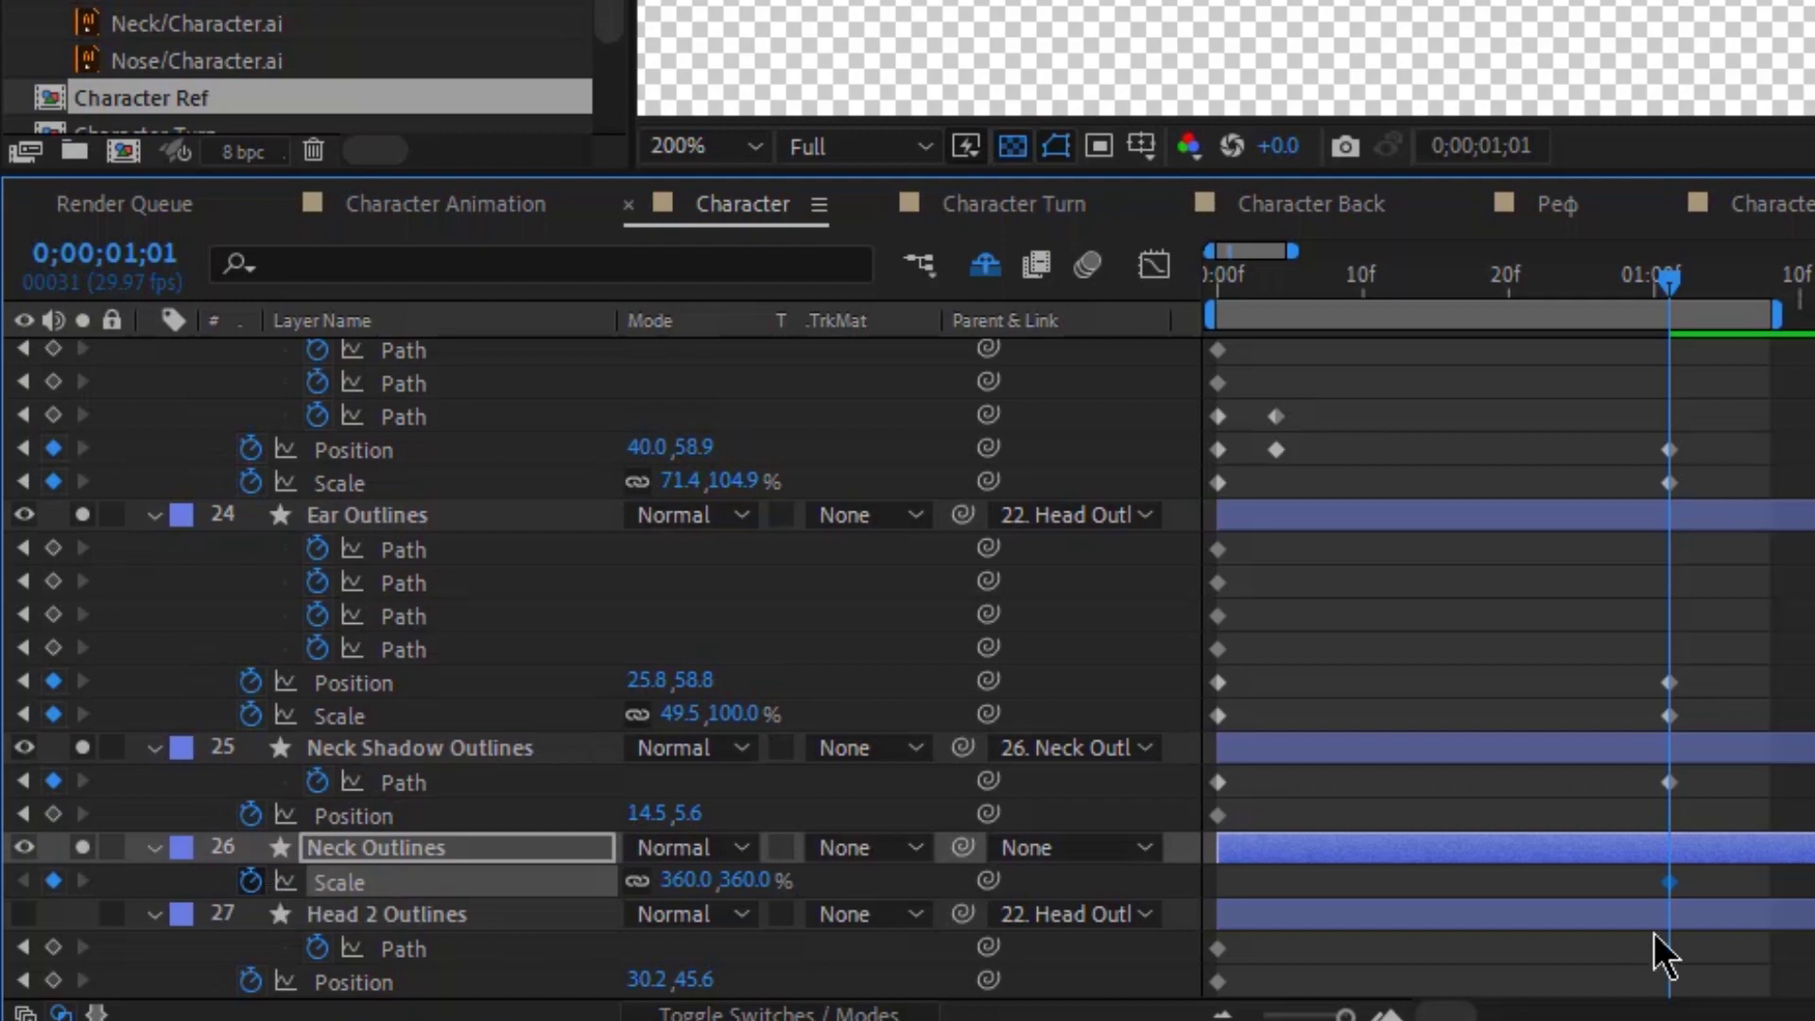
key("u")
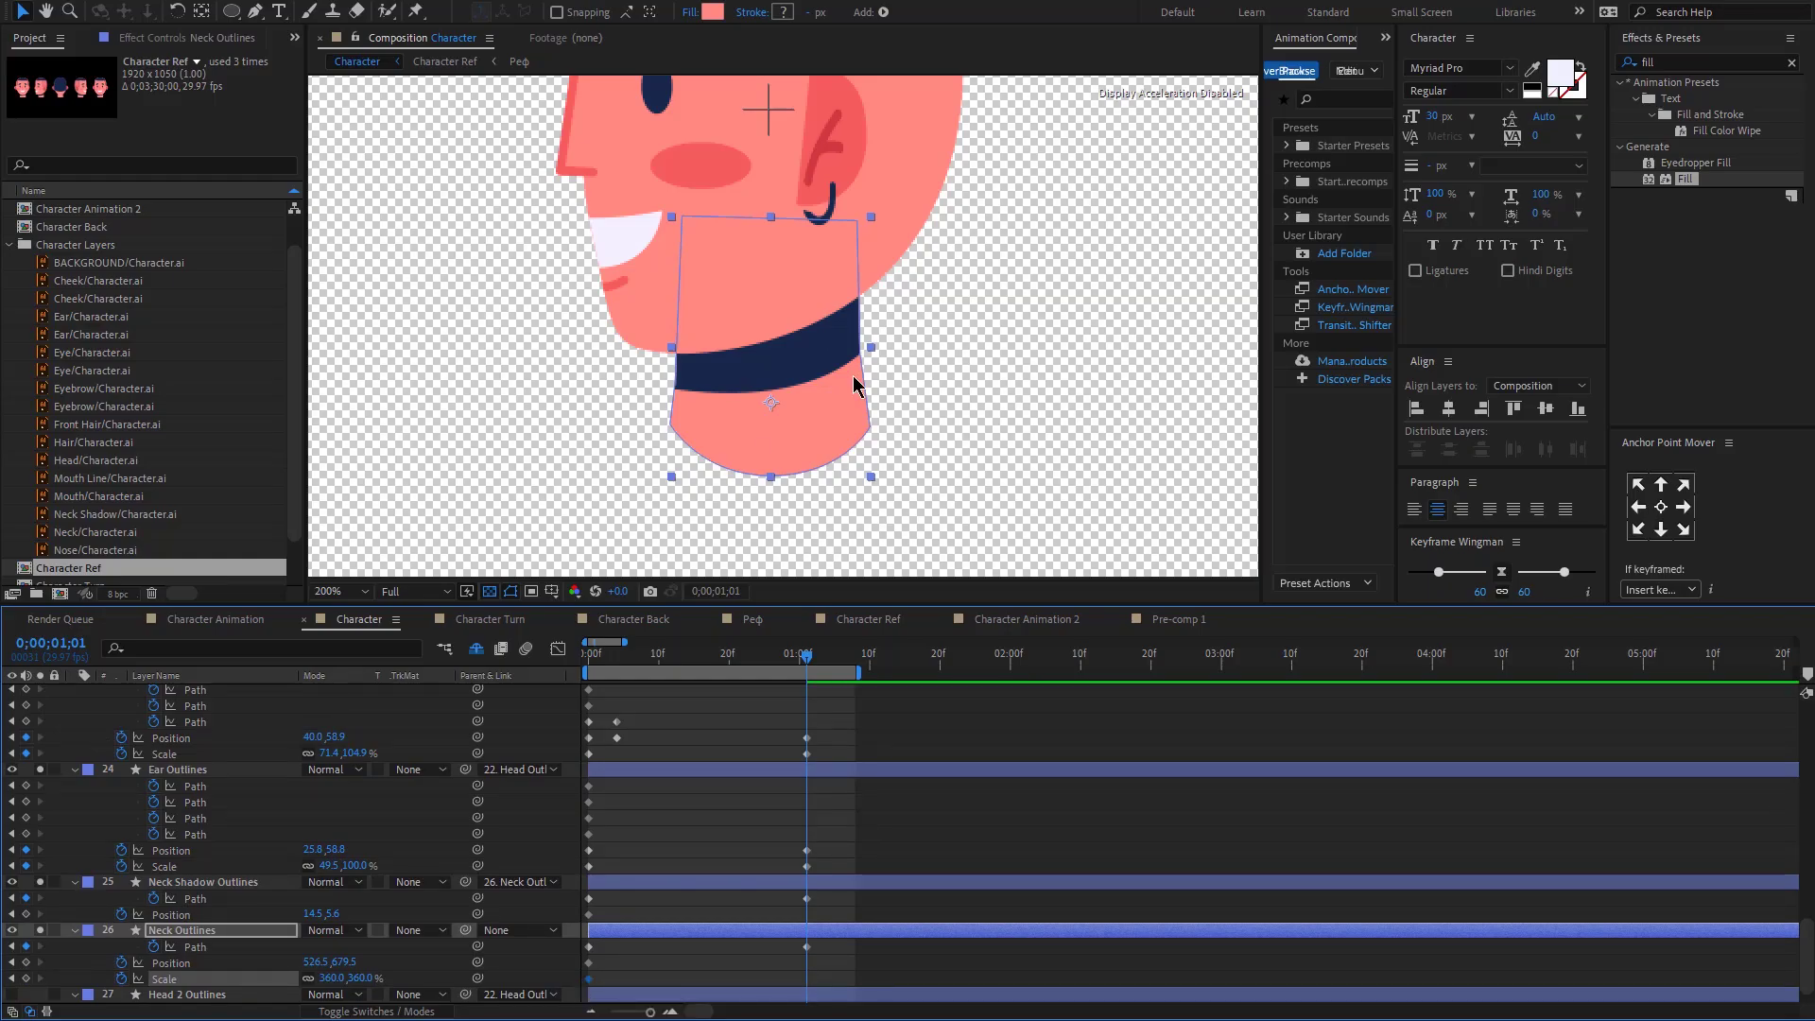
left_click_drag(869, 350, 841, 388)
Step: Adjust the lower curve of the Neck Shadow Outlines path at 0;00;01;01 and preview the turn from the start
left_click(189, 884)
left_click_drag(664, 370, 715, 416)
left_click_drag(698, 387, 748, 402)
left_click_drag(818, 411, 819, 404)
left_click(565, 856)
key("Home")
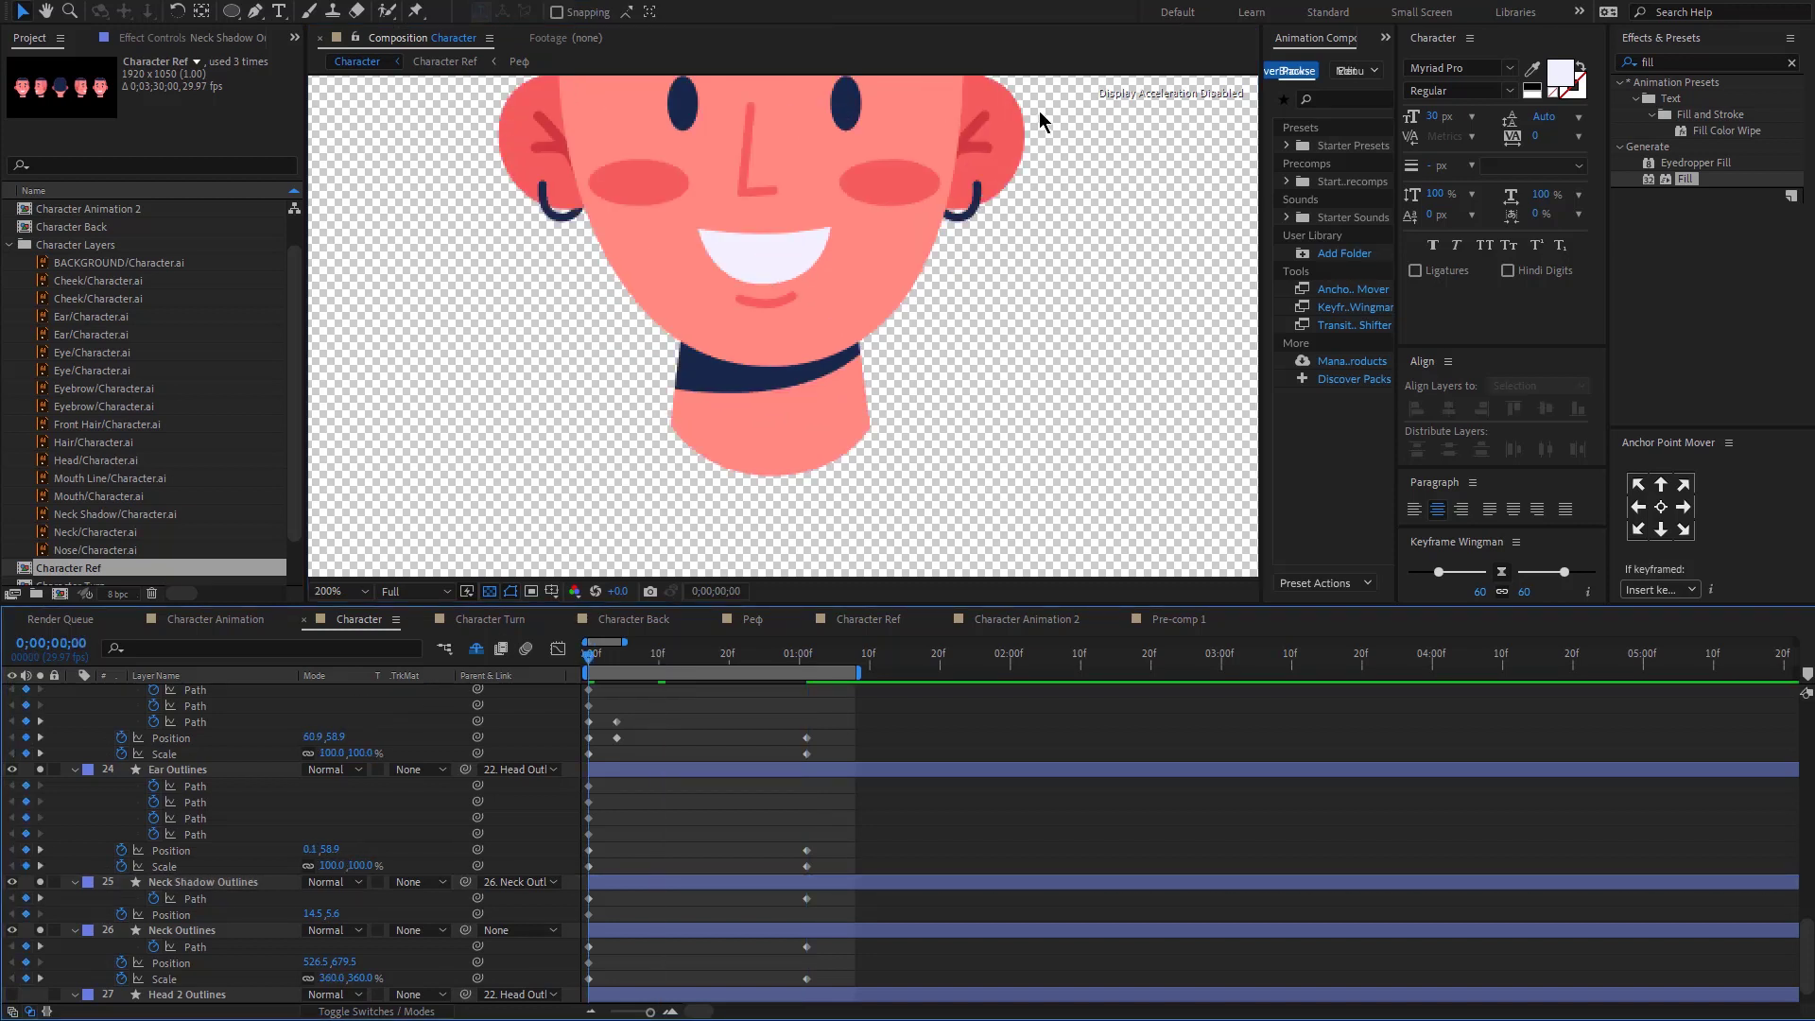
key("space")
key("comma")
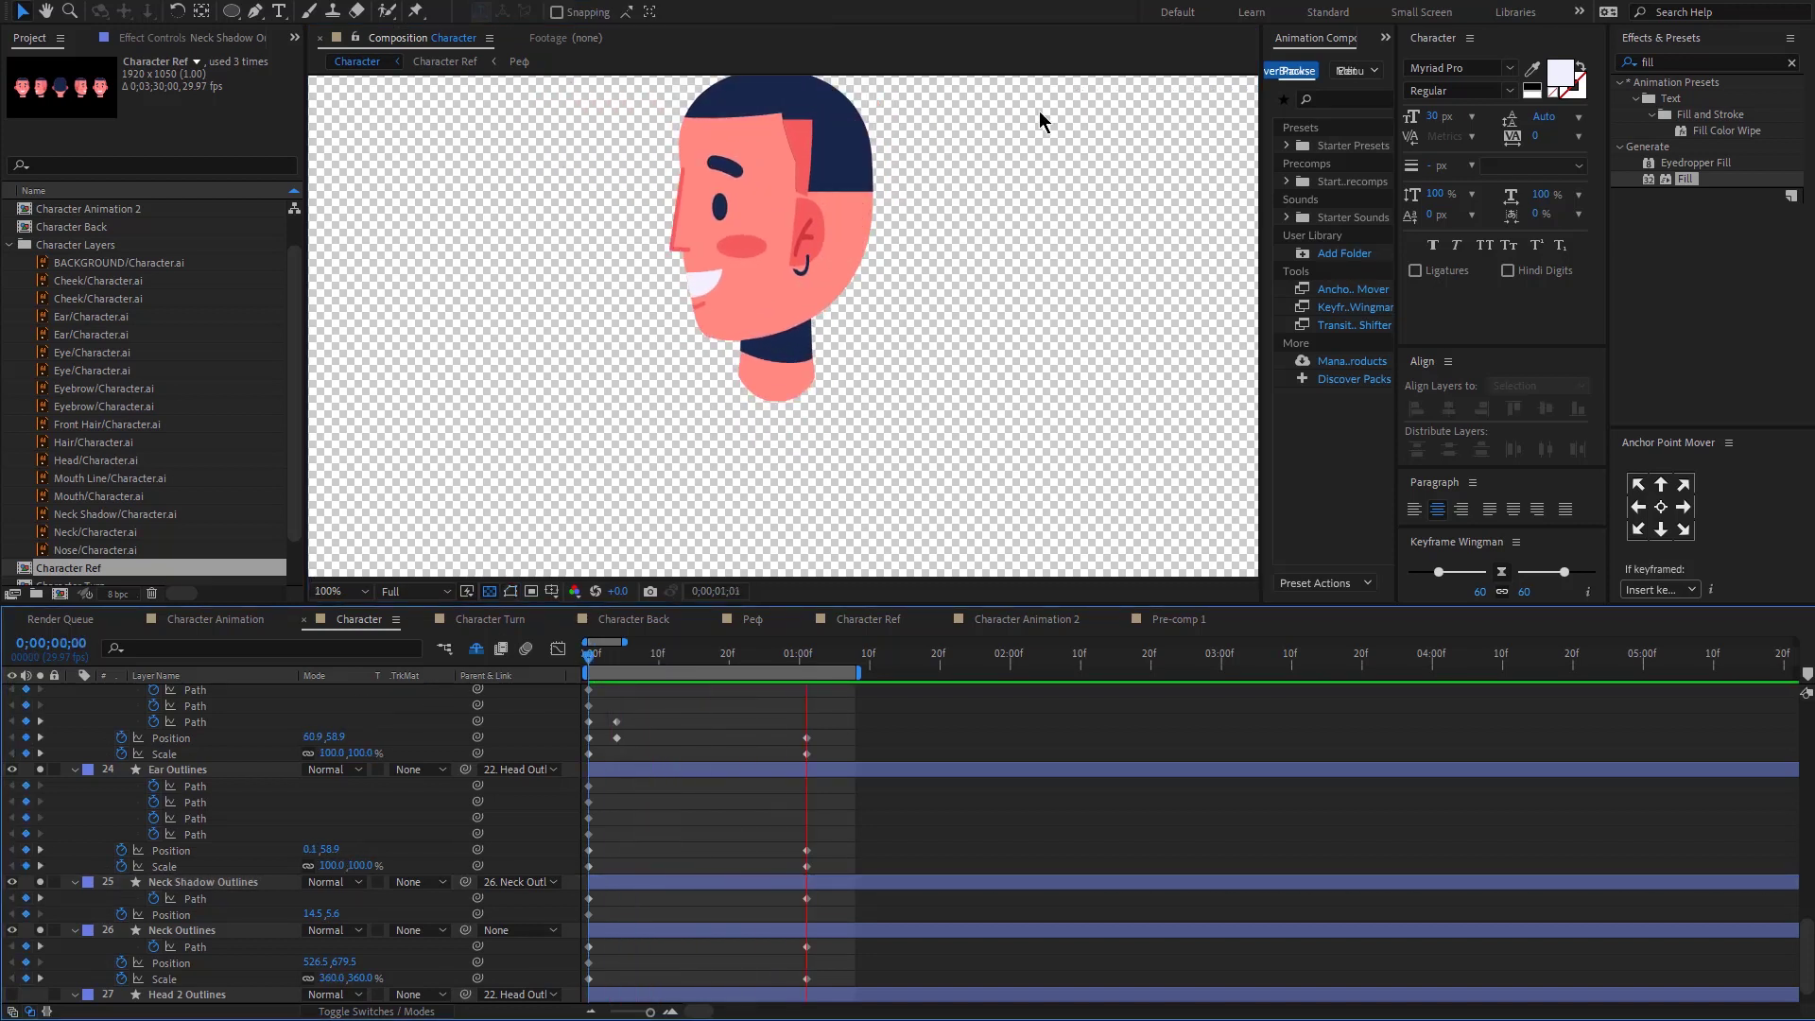
Step: At 0;00;00;20, nudge Nose Outlines toward the face edge to about 11.2, 56.8 and play back the animation
left_click(719, 286)
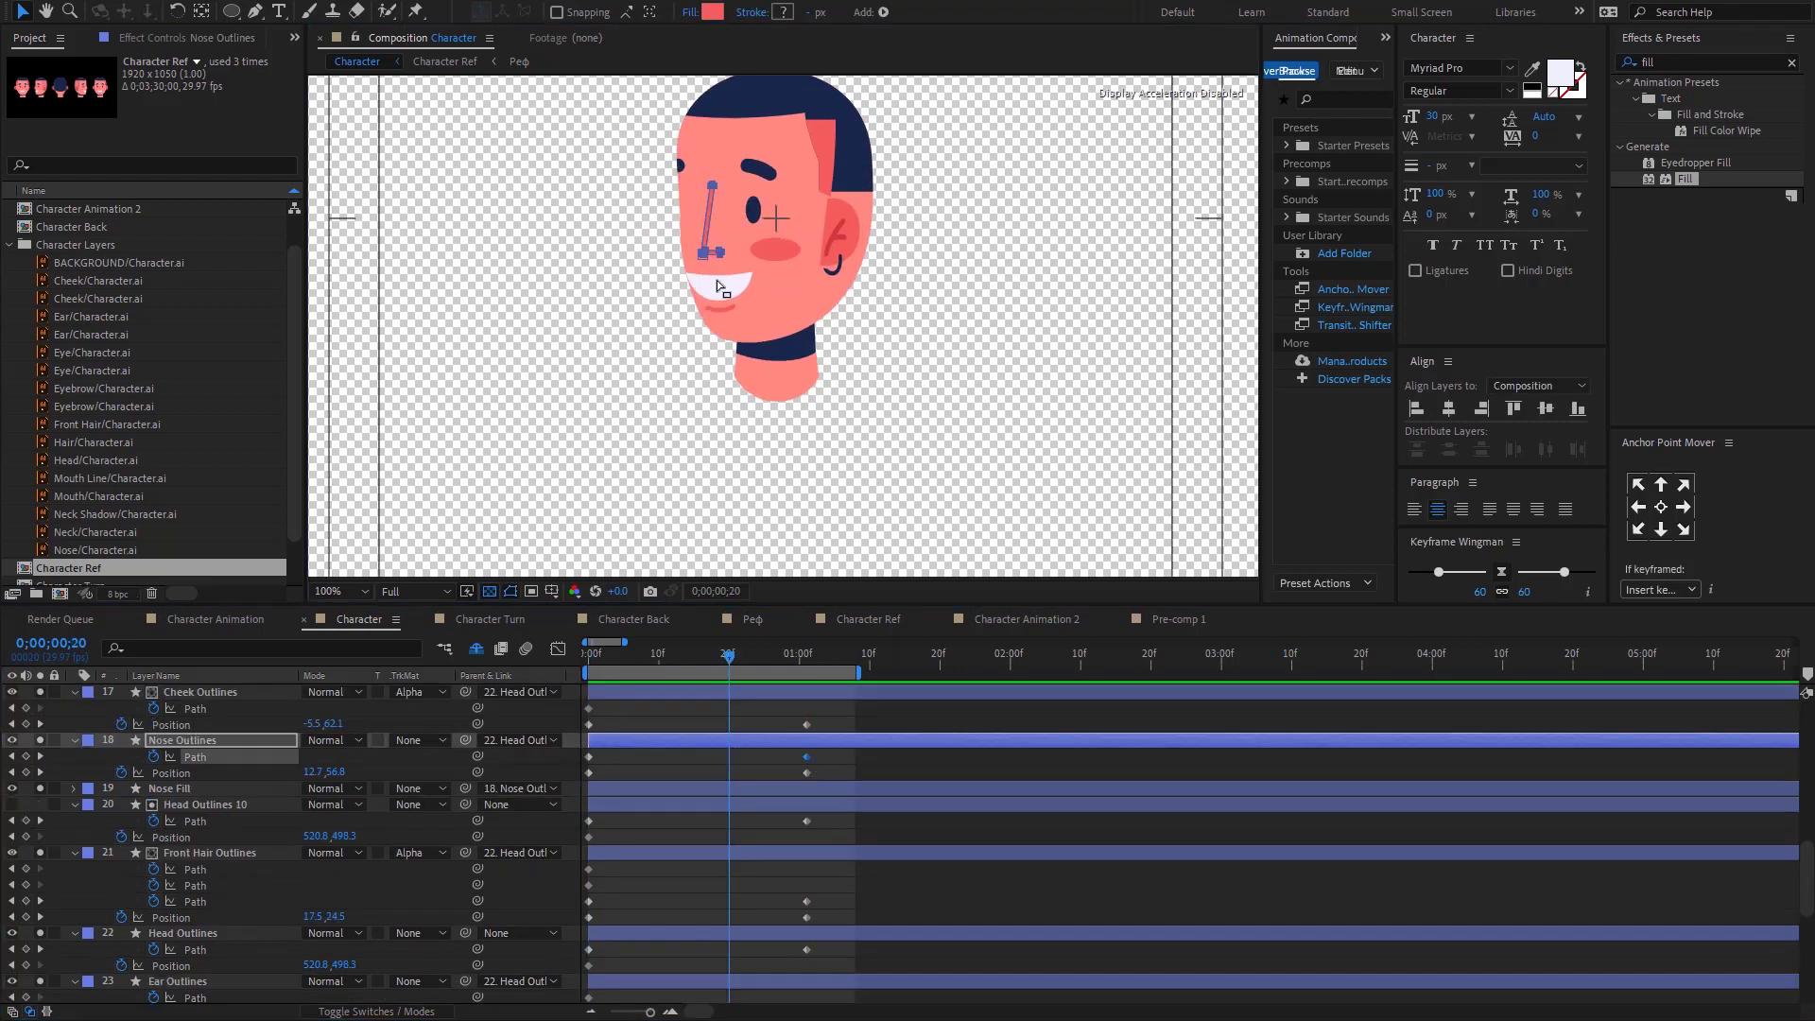
left_click(199, 742)
scroll(778, 114, "up", 1)
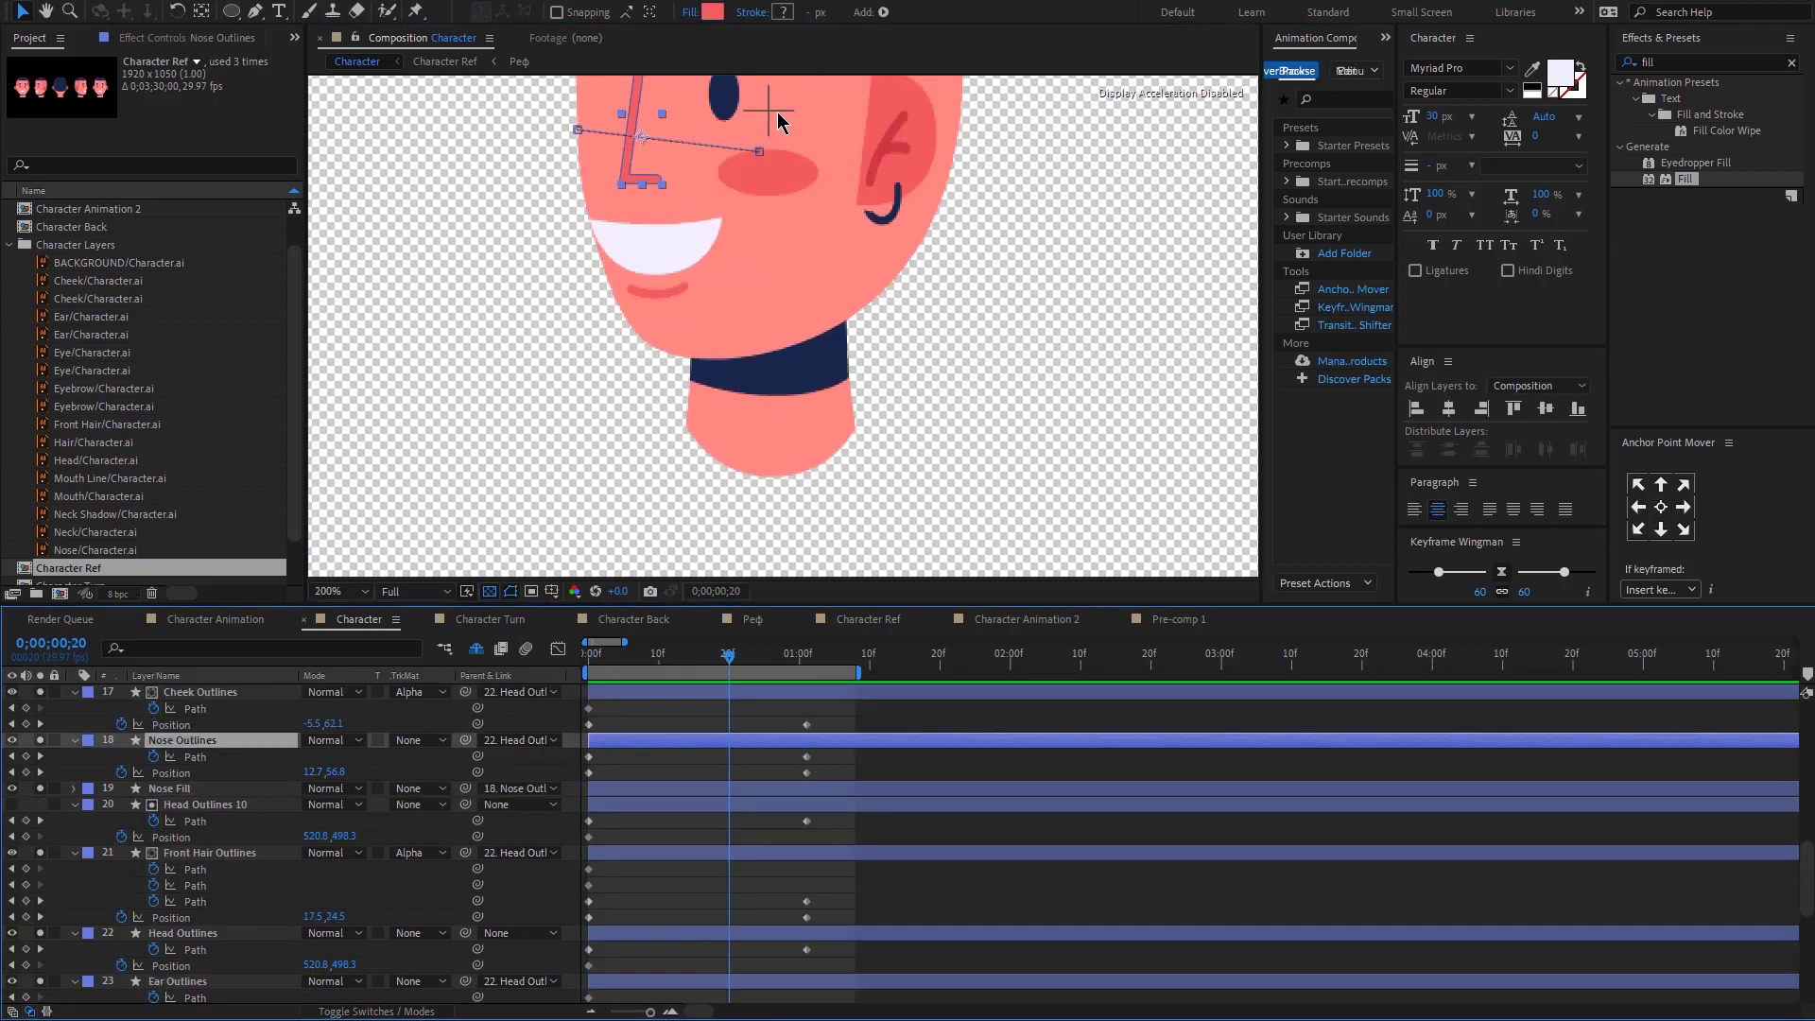
scroll(739, 312, "up", 5)
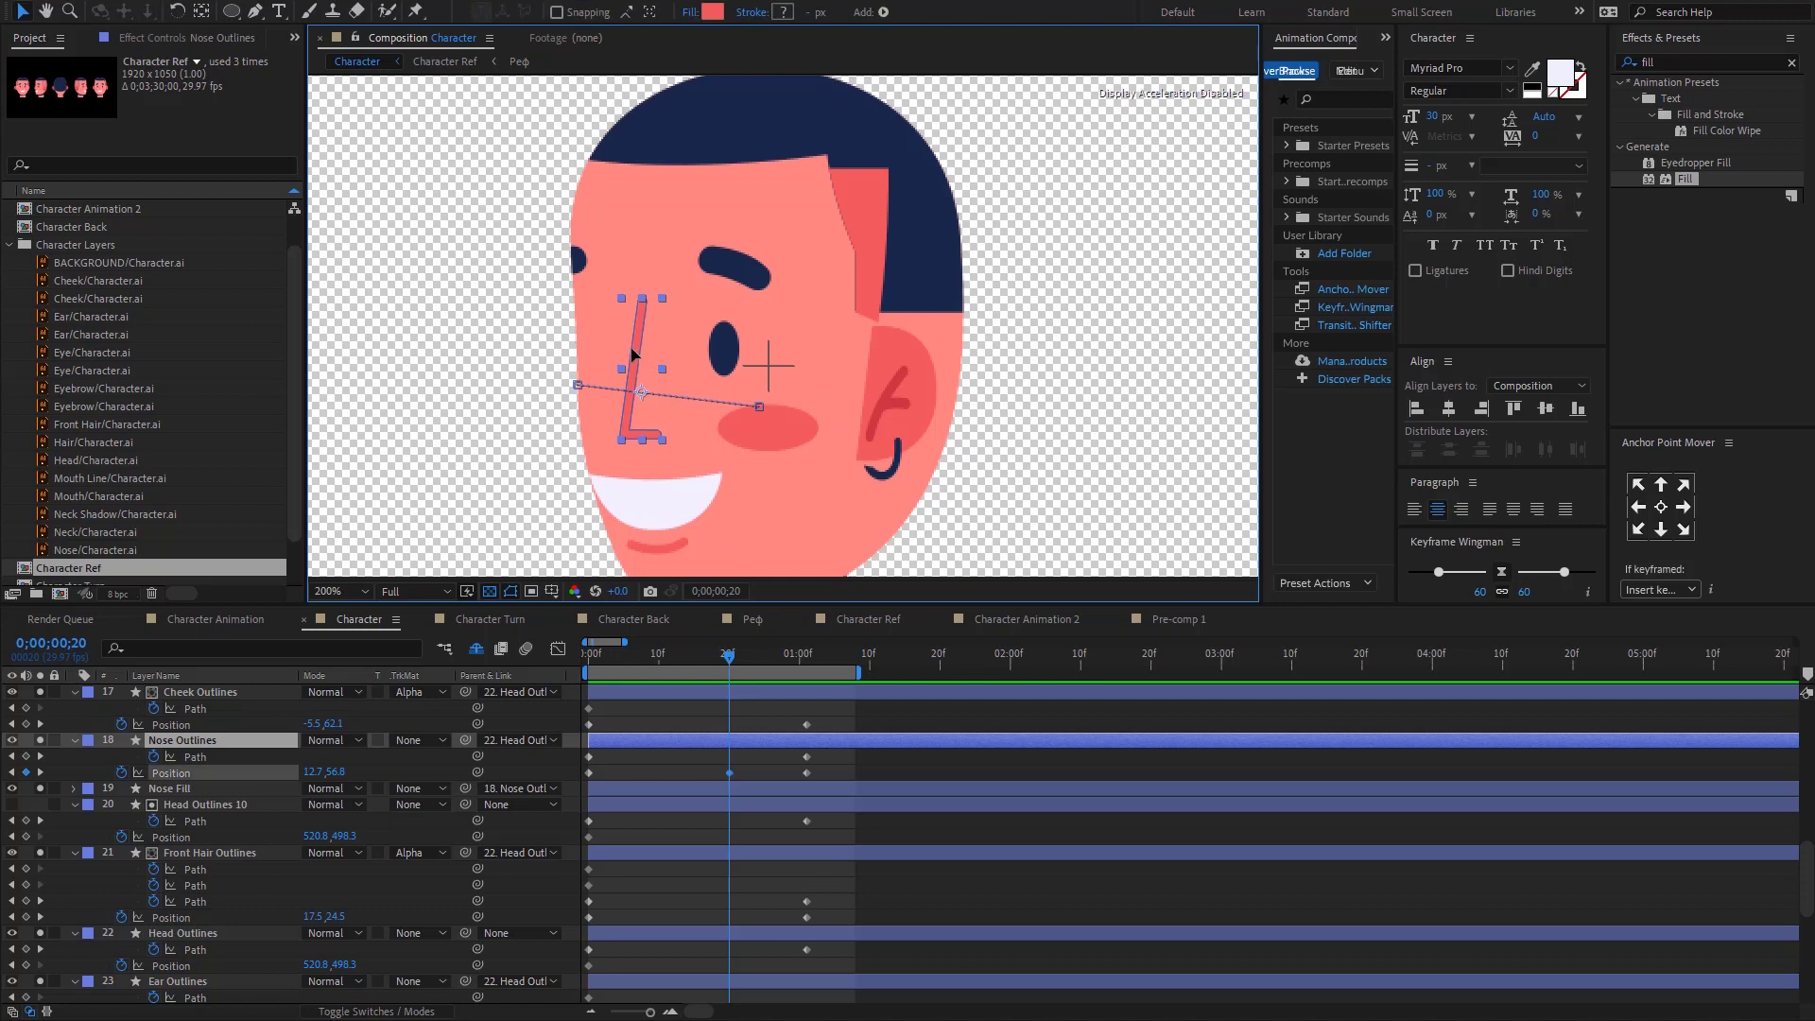
left_click_drag(631, 355, 625, 348)
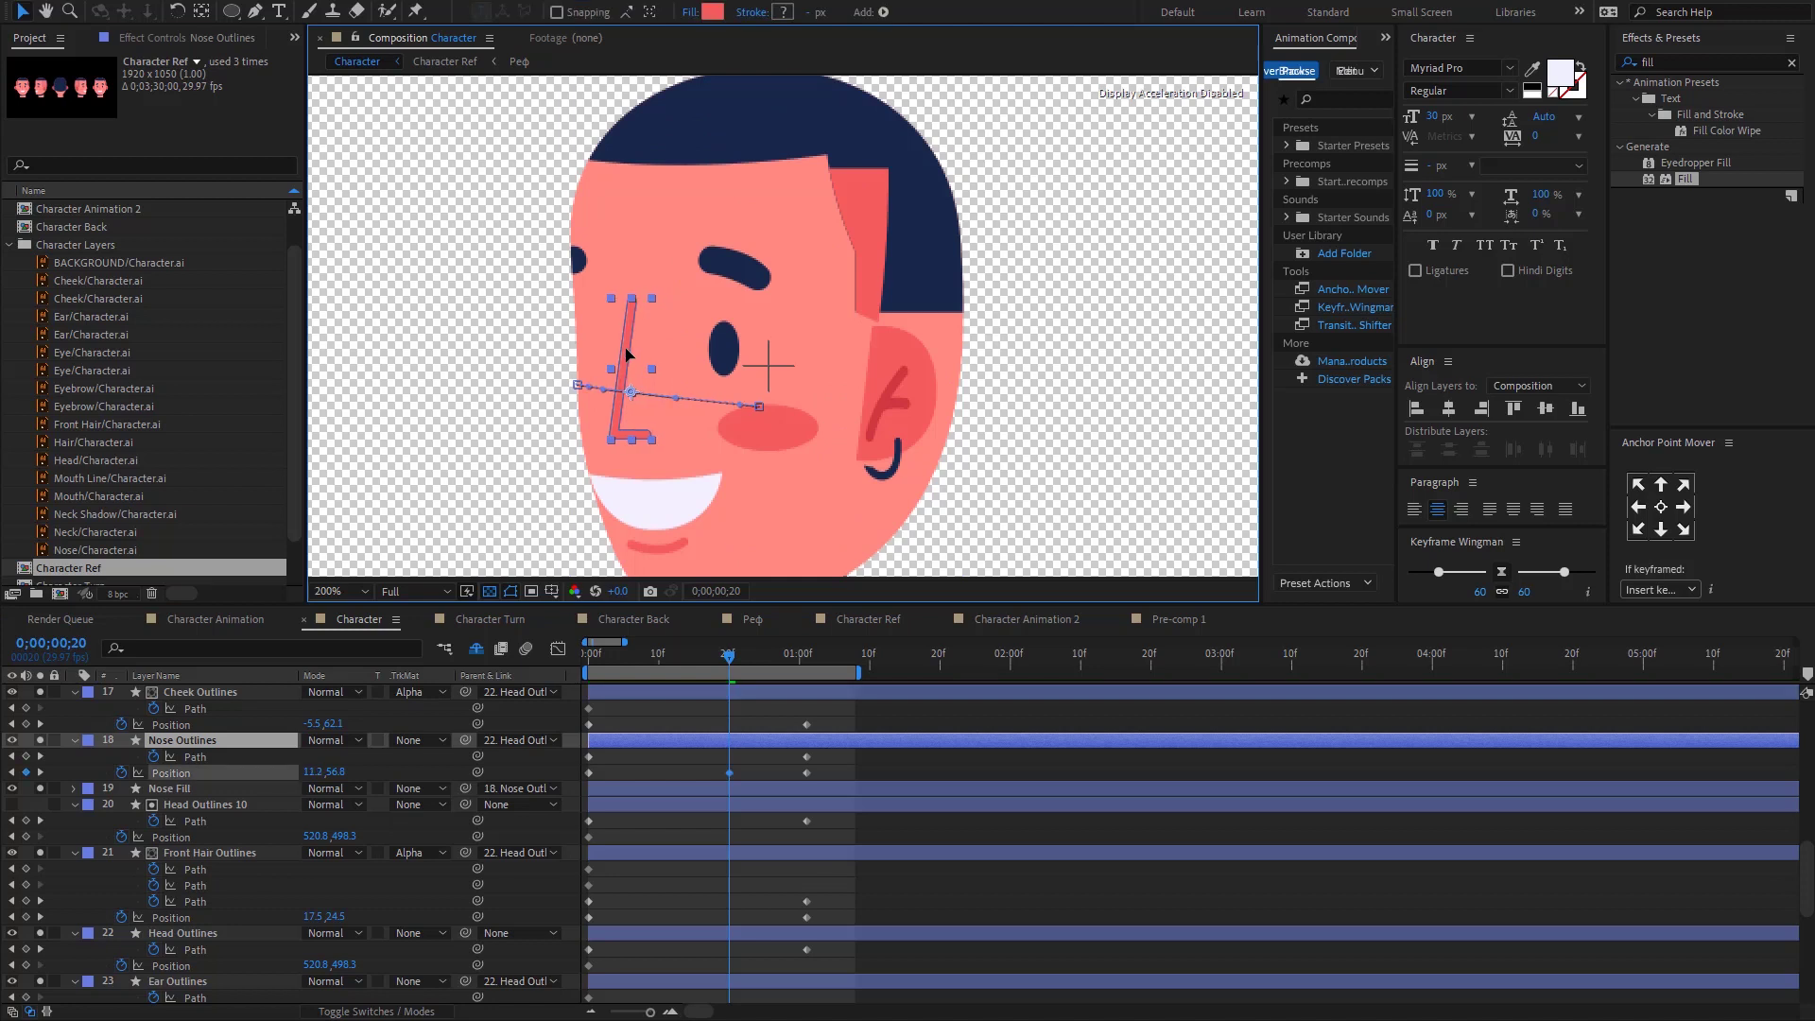
key("space")
scroll(647, 346, "down", 1)
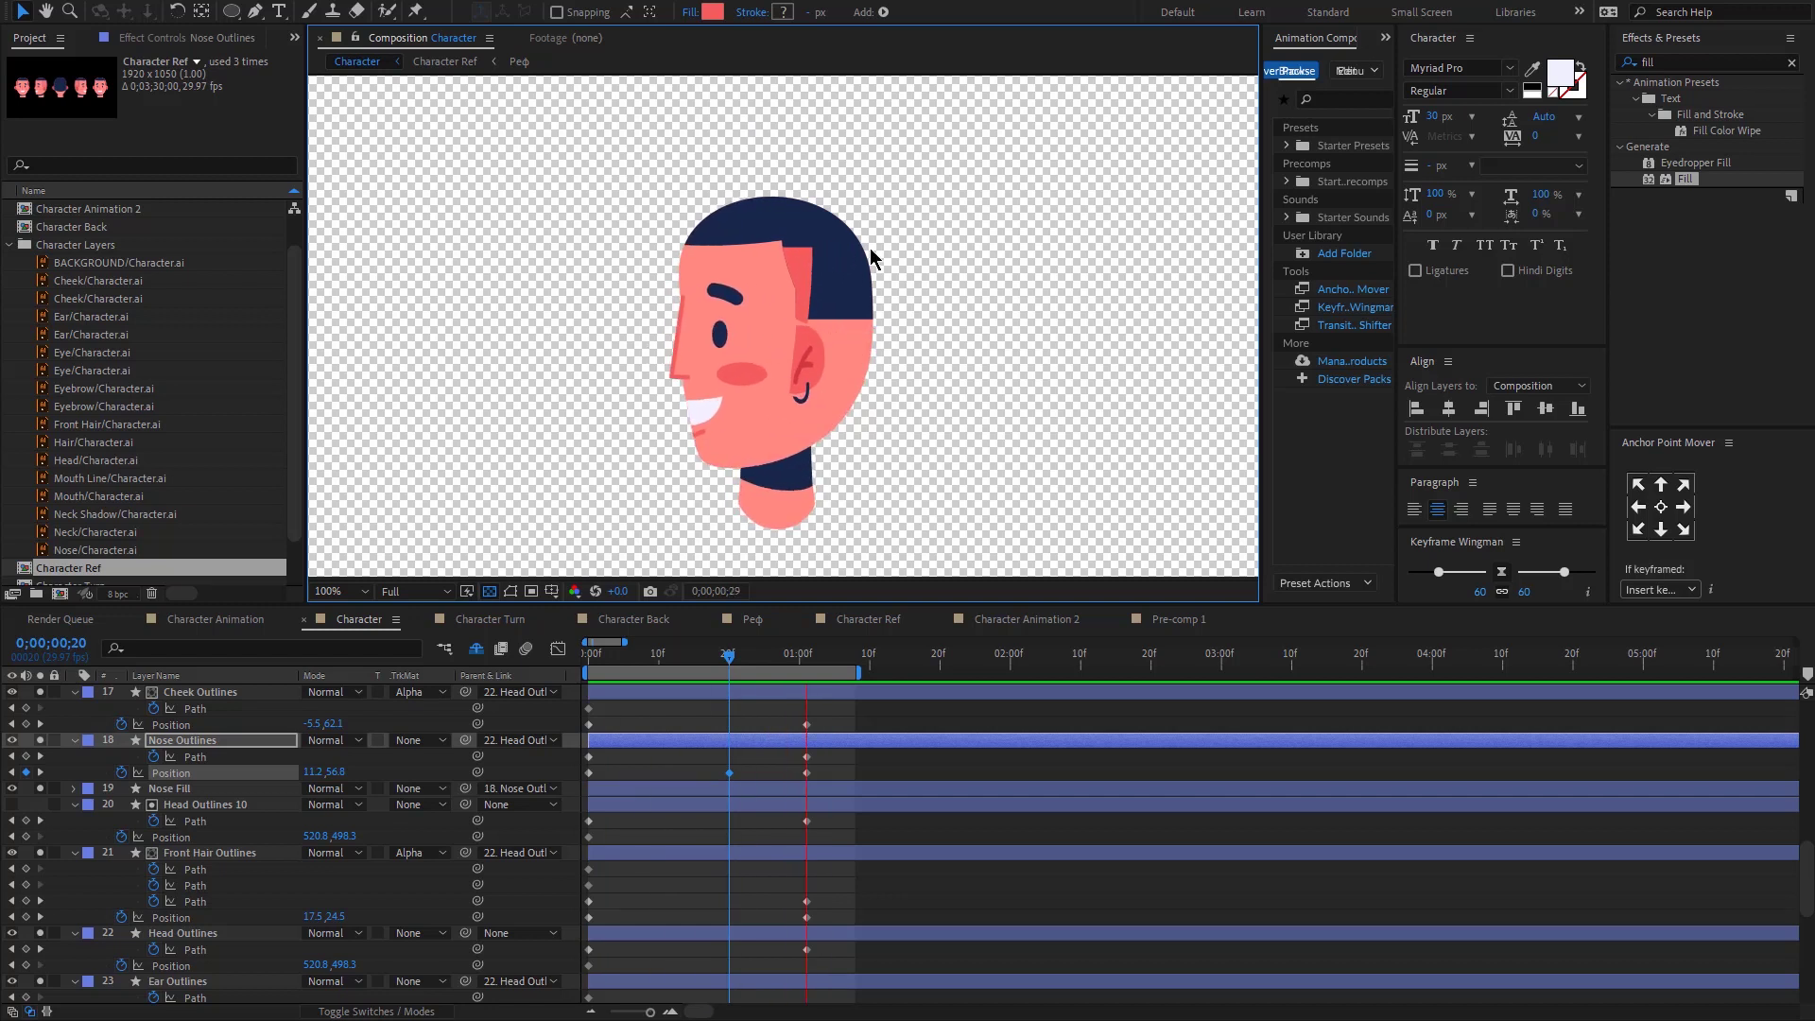
Step: Split all layers at 0;00;01;01, gather the new halves above the originals and give them the Pink label
key("comma")
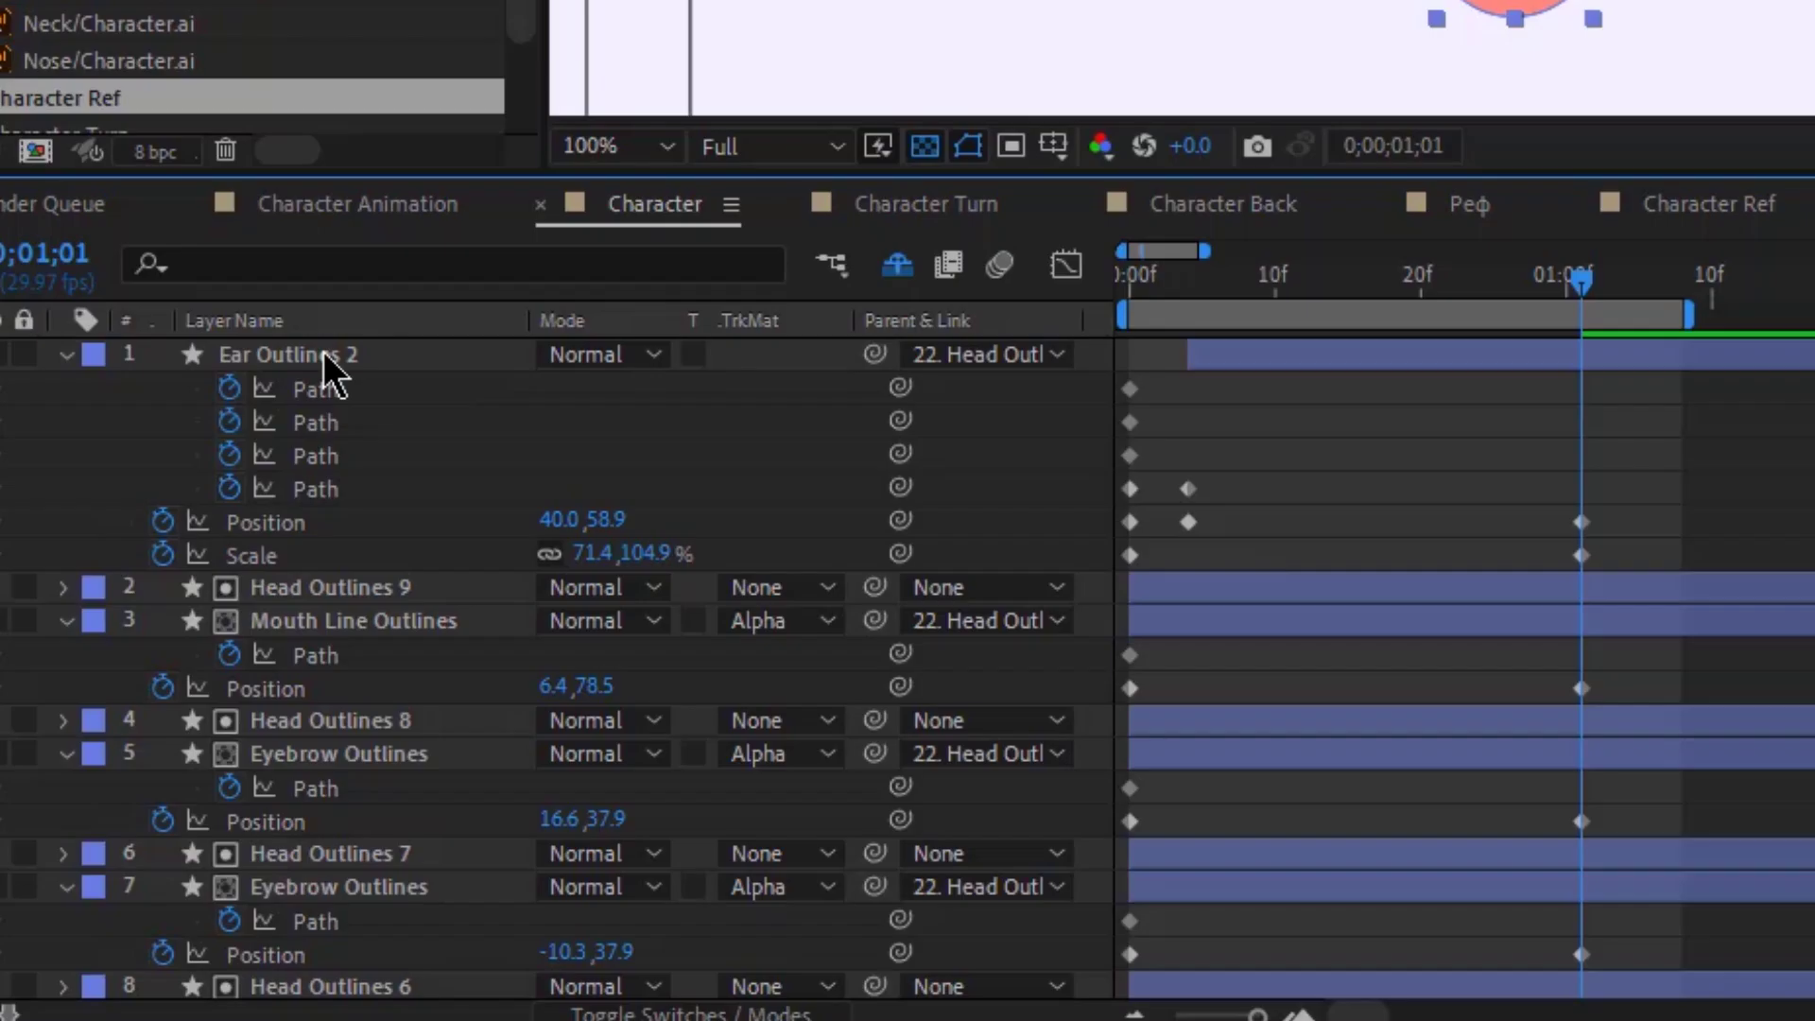
key("ctrl+a")
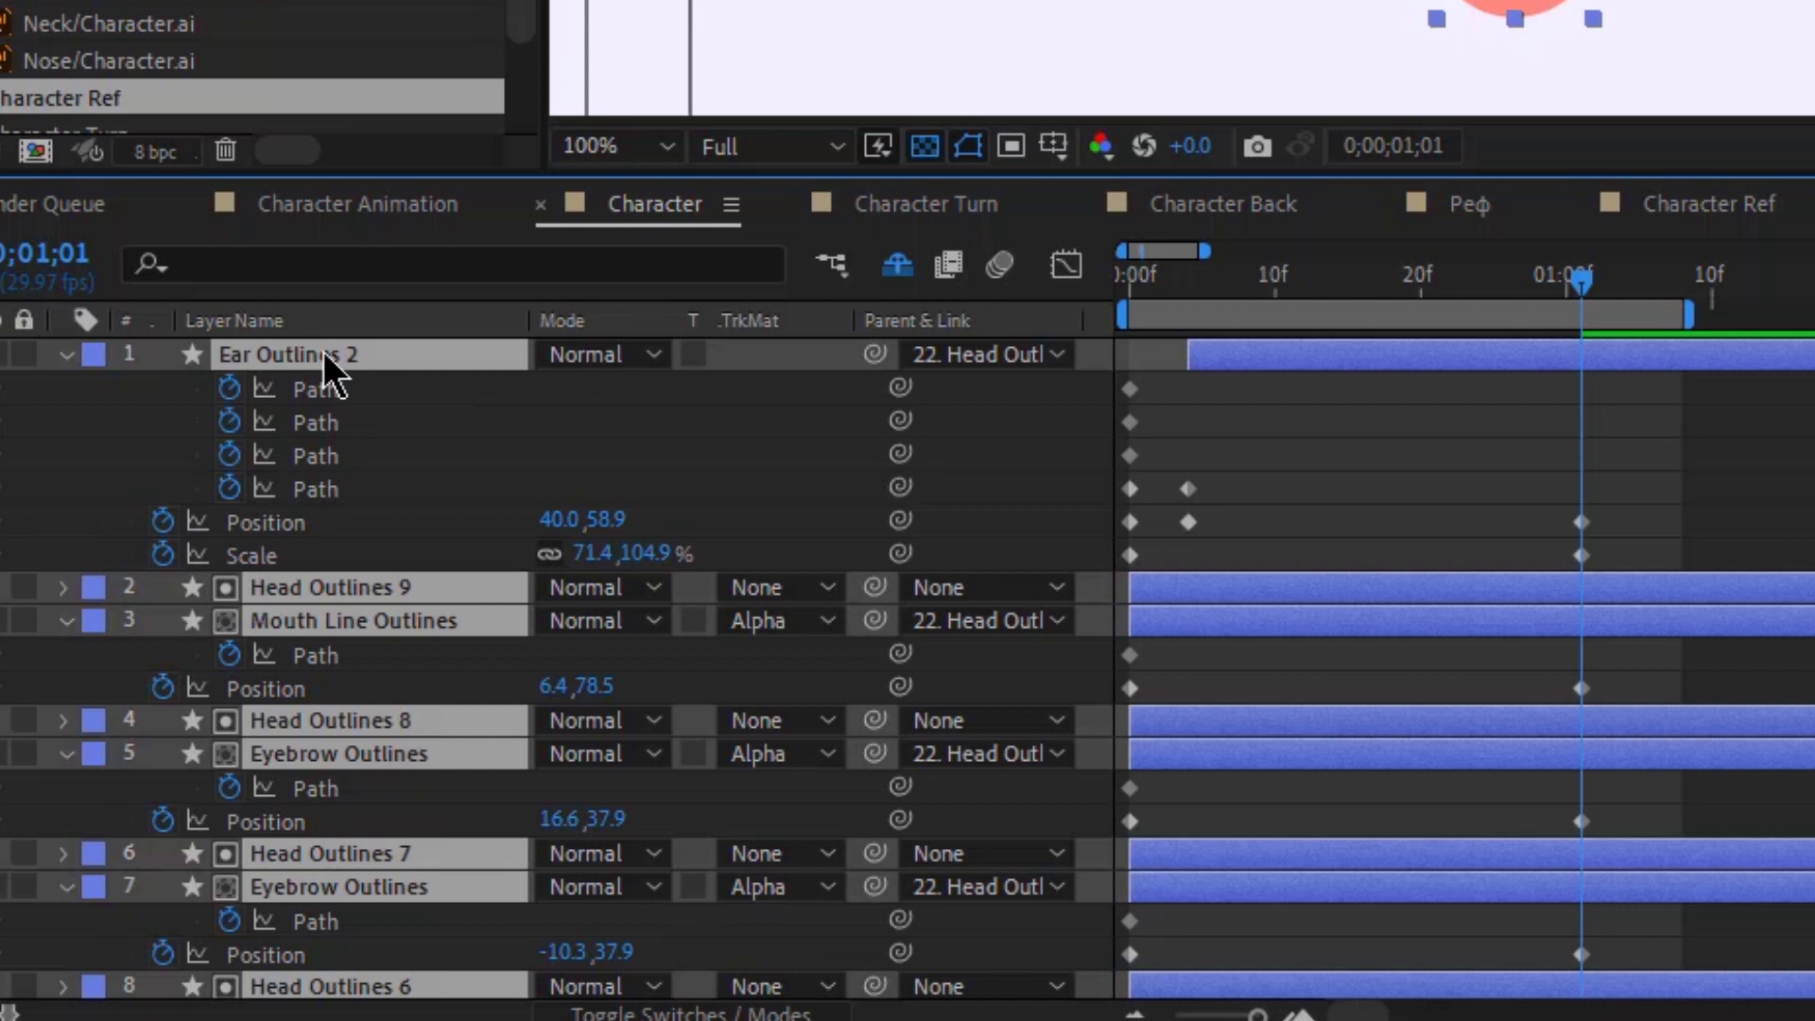
key("ctrl+shift+d")
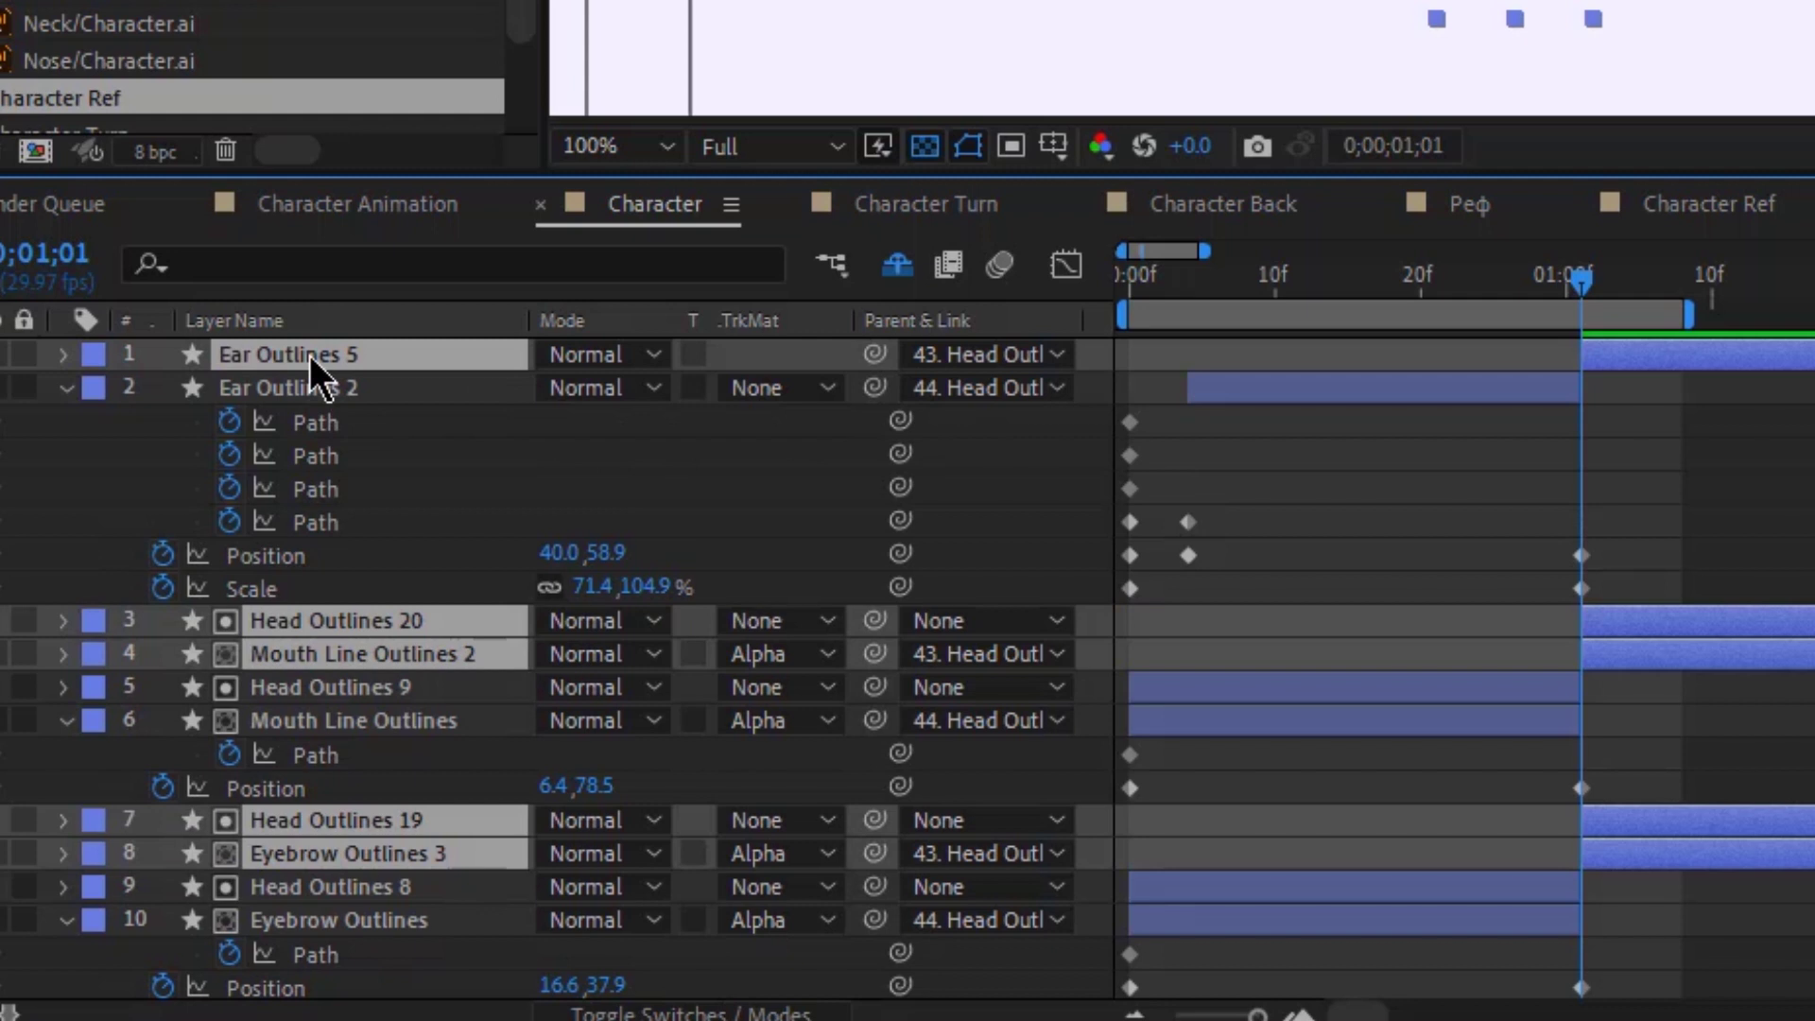
left_click_drag(305, 350, 300, 382)
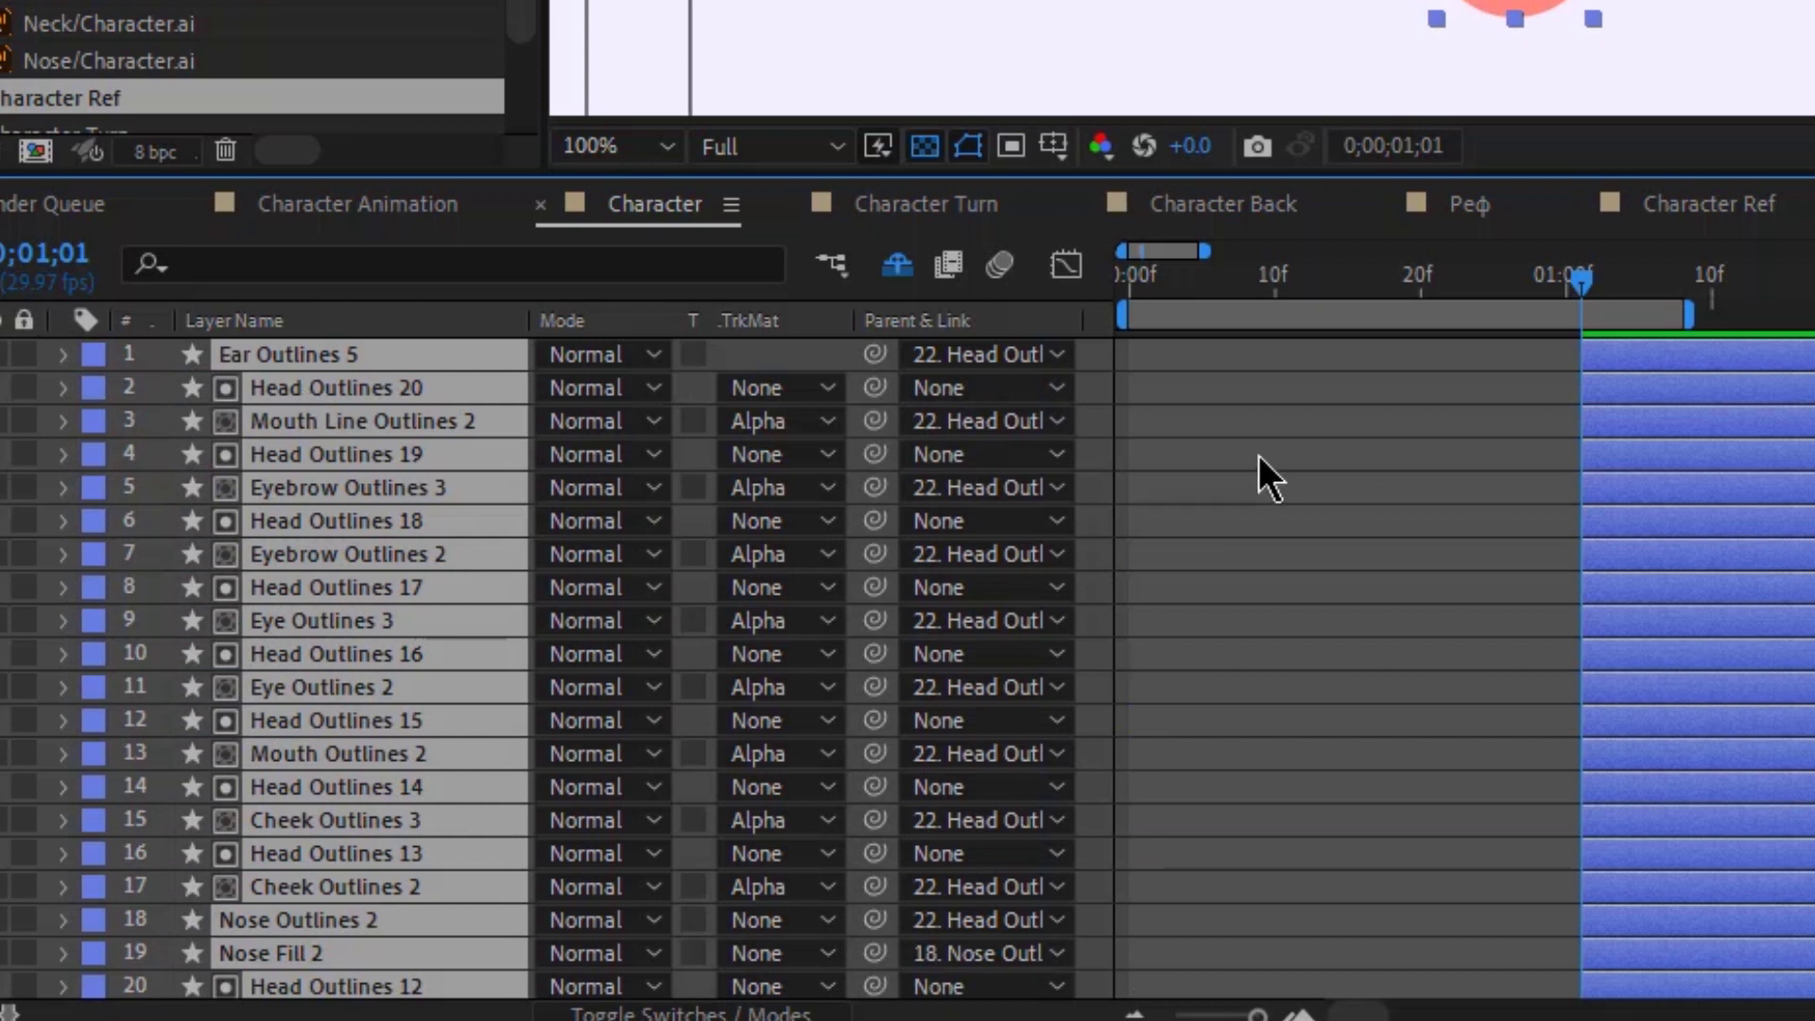
left_click(98, 357)
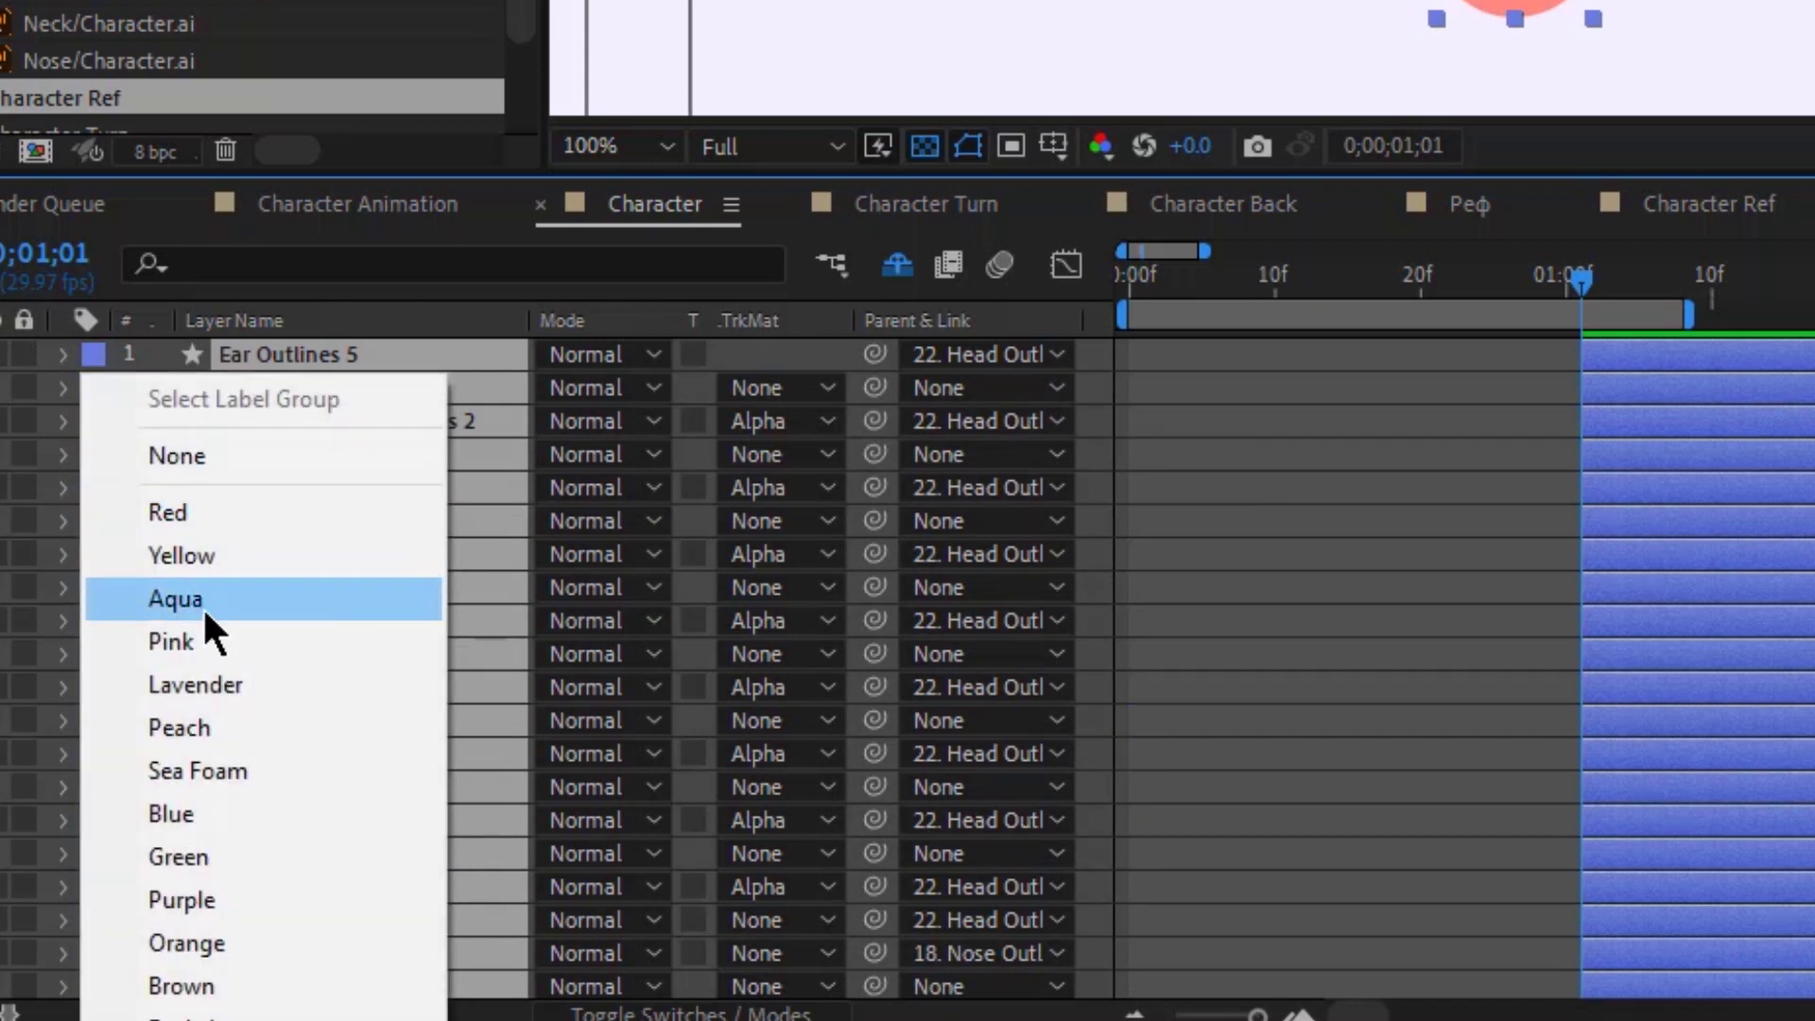
left_click(217, 640)
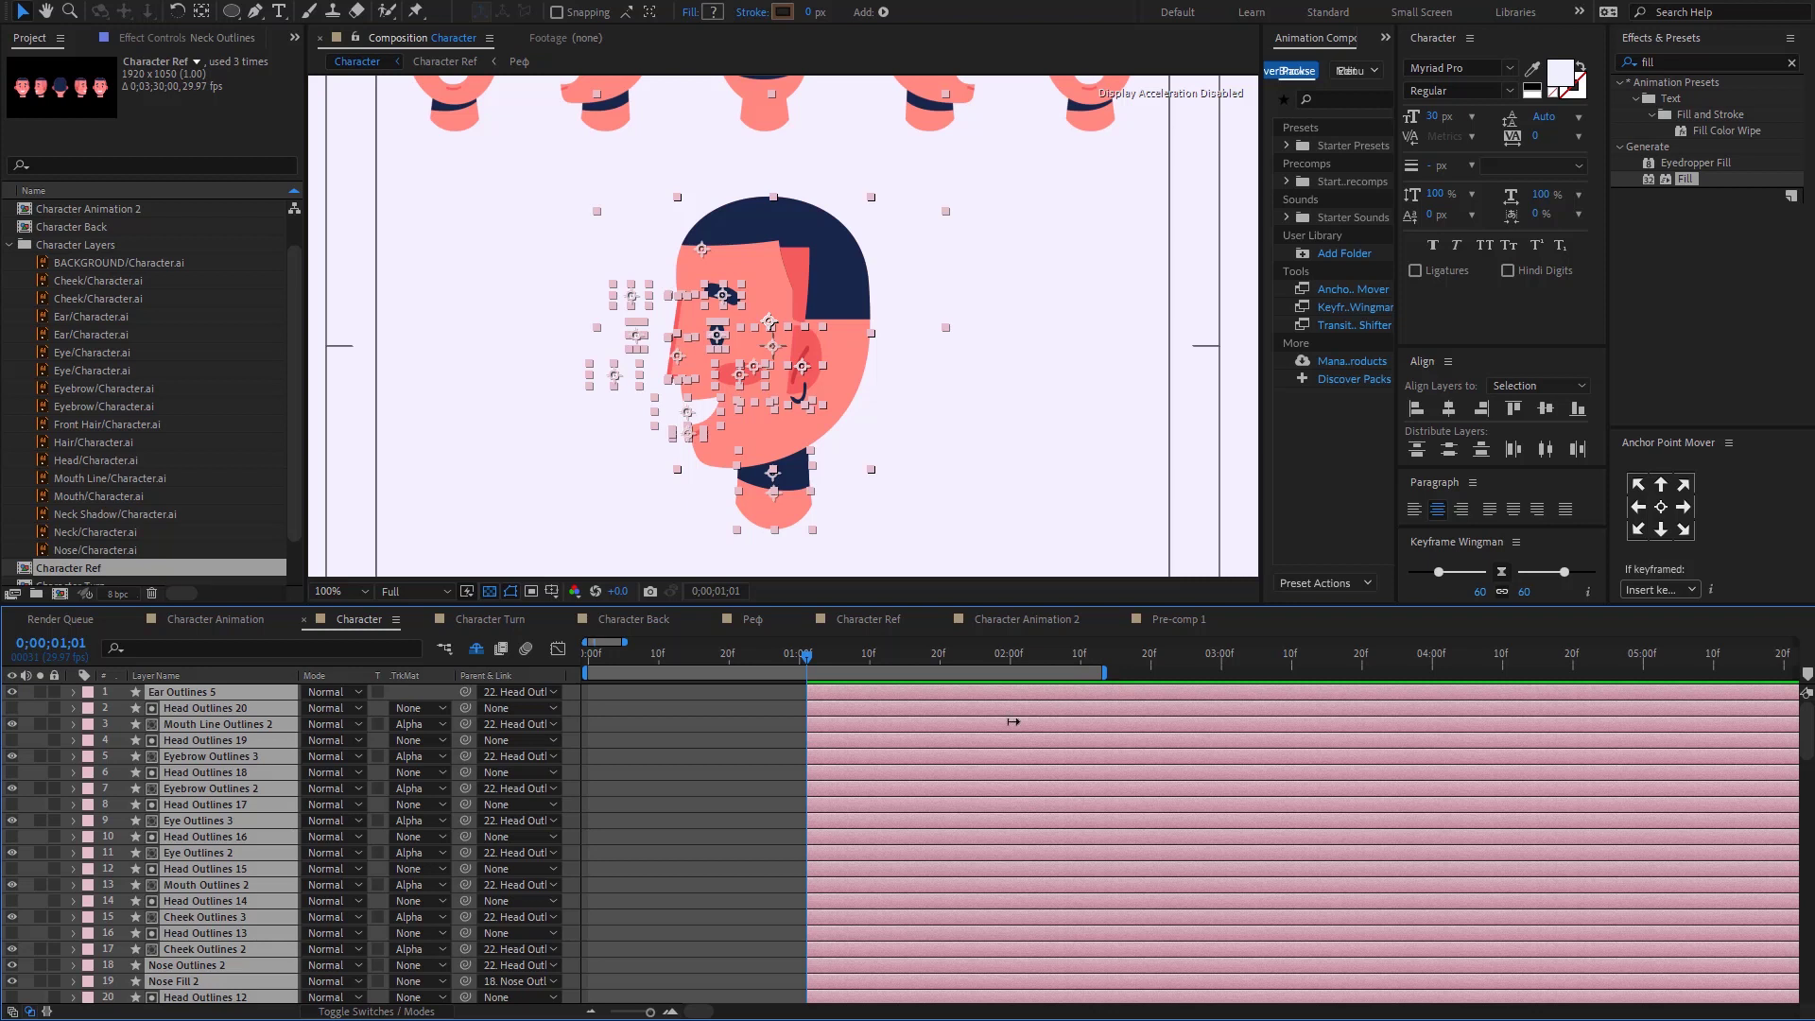
Step: Clear the inherited animation on the pink layers and re-enable their Path, Position and Scale keyframes at 0;00;01;01
key("u")
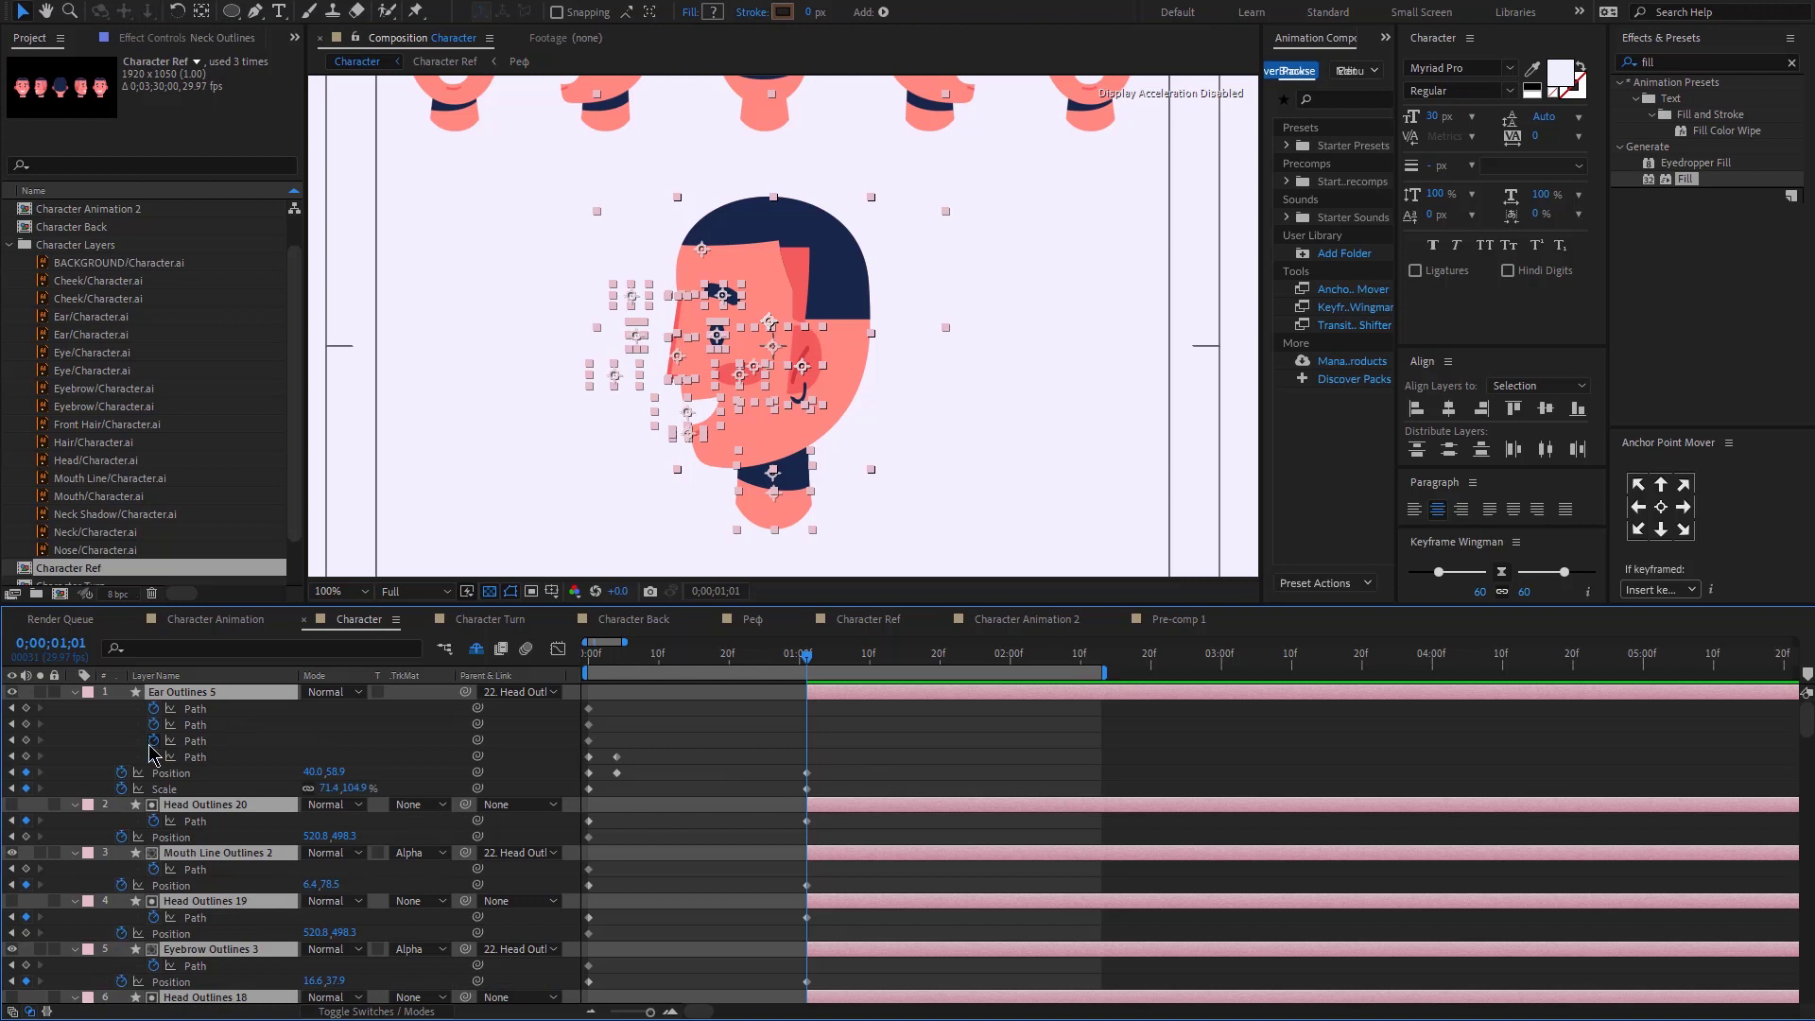
left_click(154, 708)
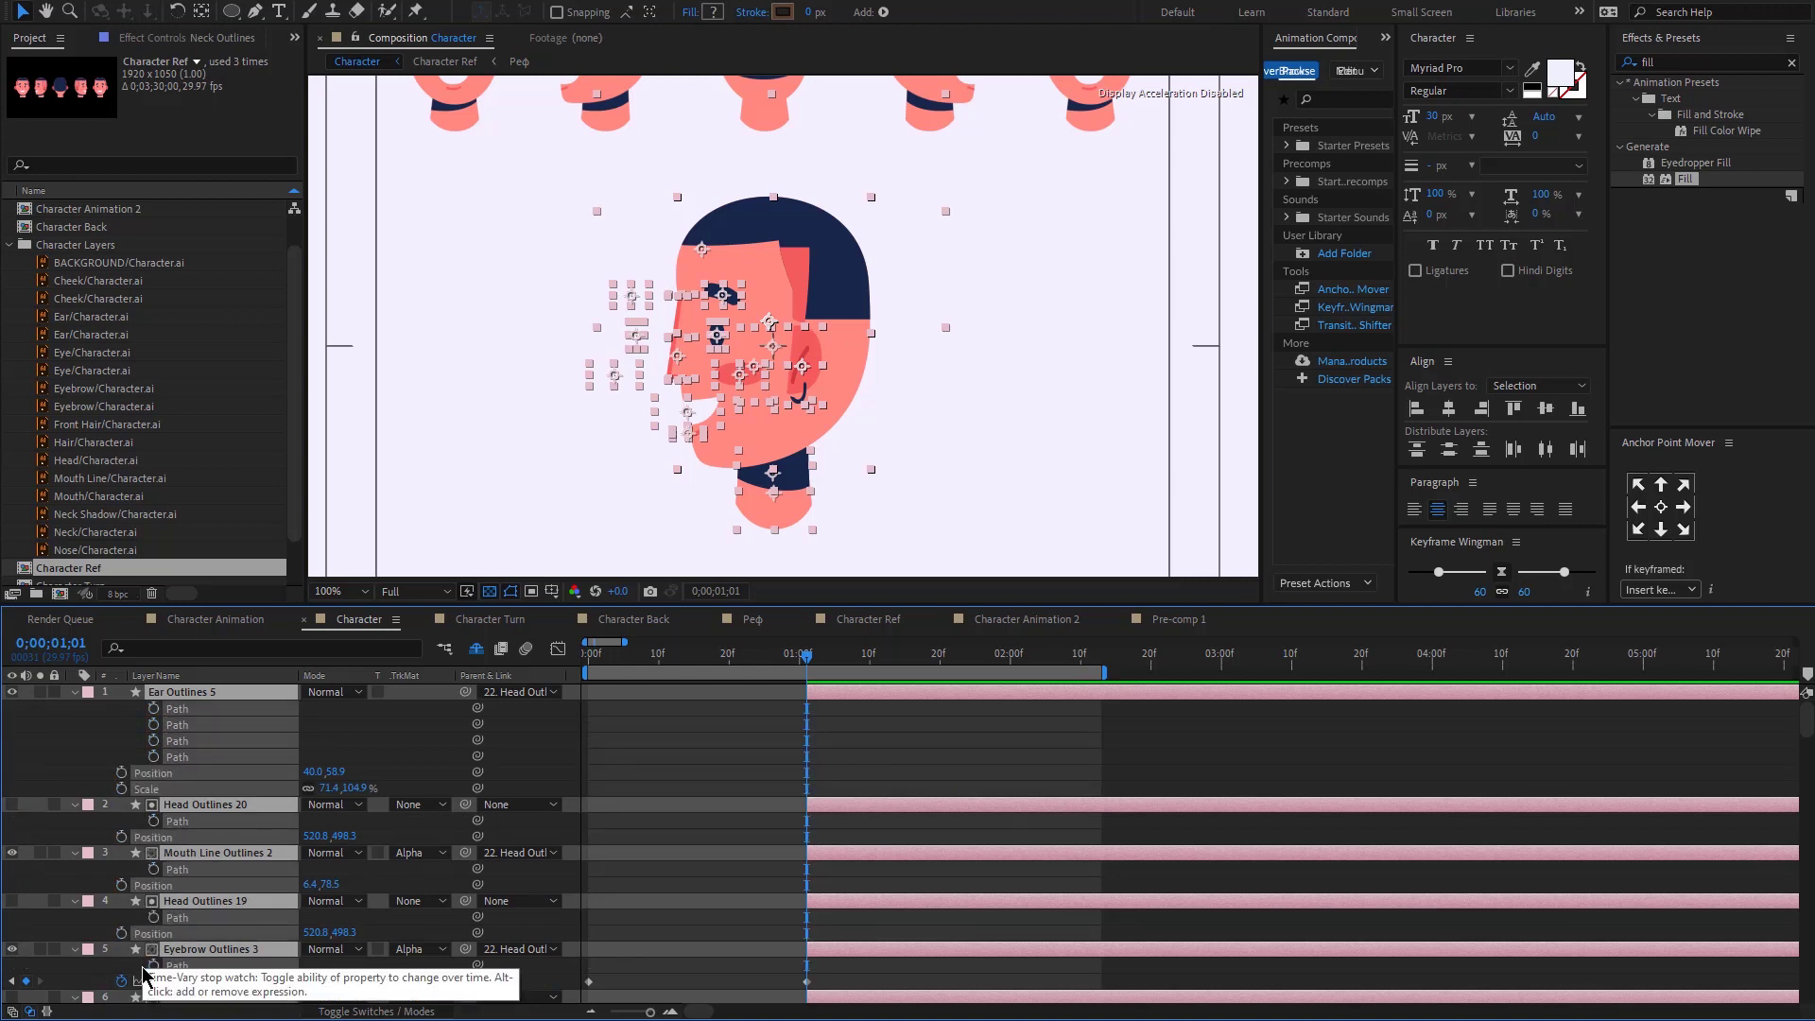
scroll(189, 851, "down", 10)
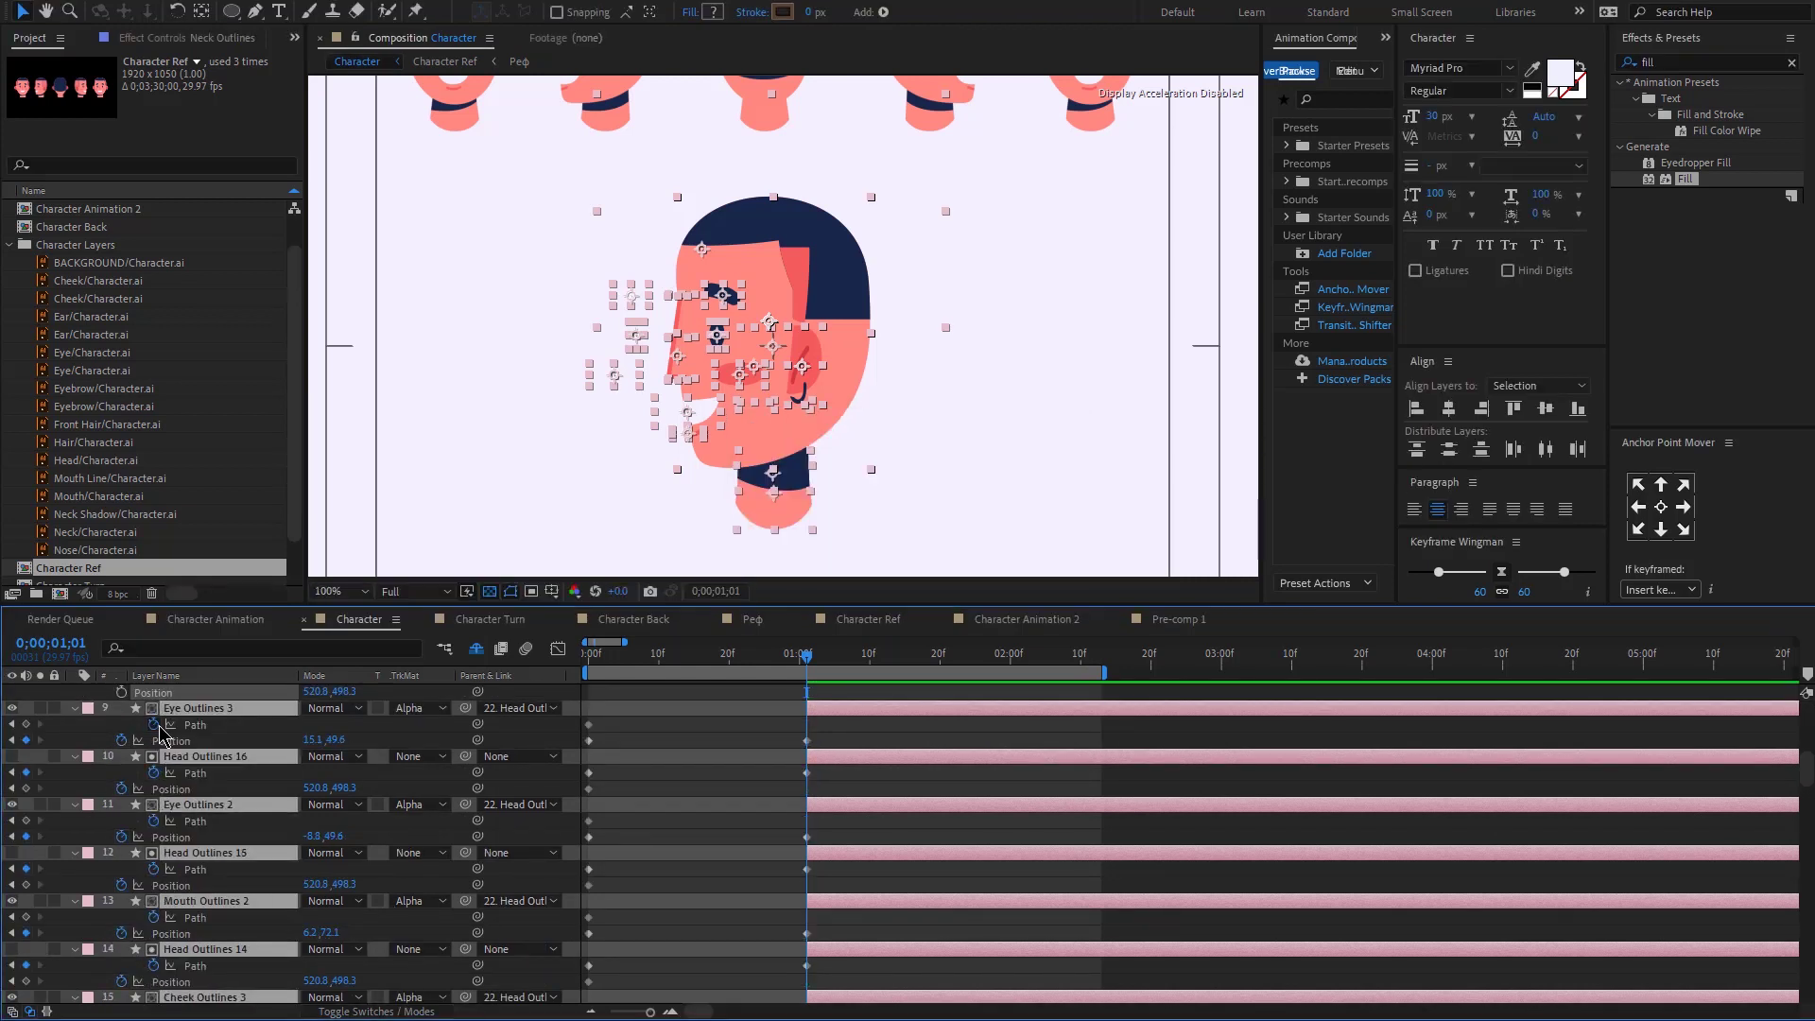
scroll(213, 853, "down", 12)
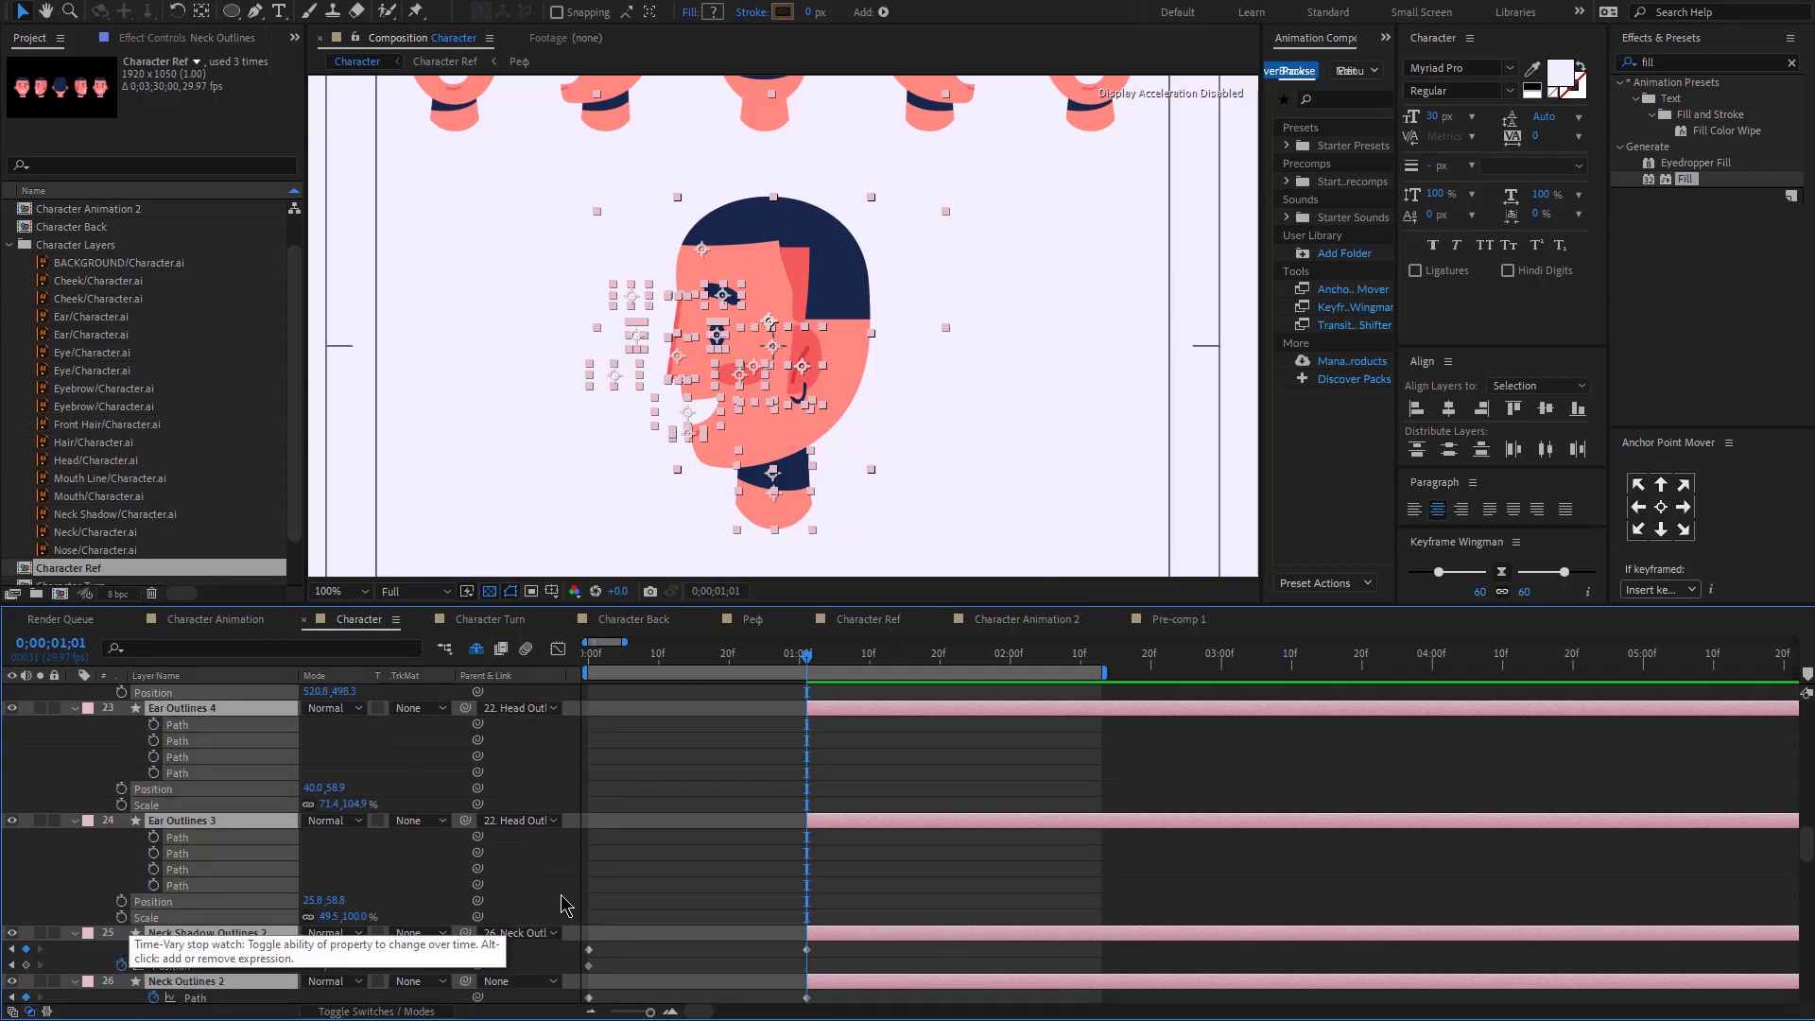
scroll(178, 682, "up", 15)
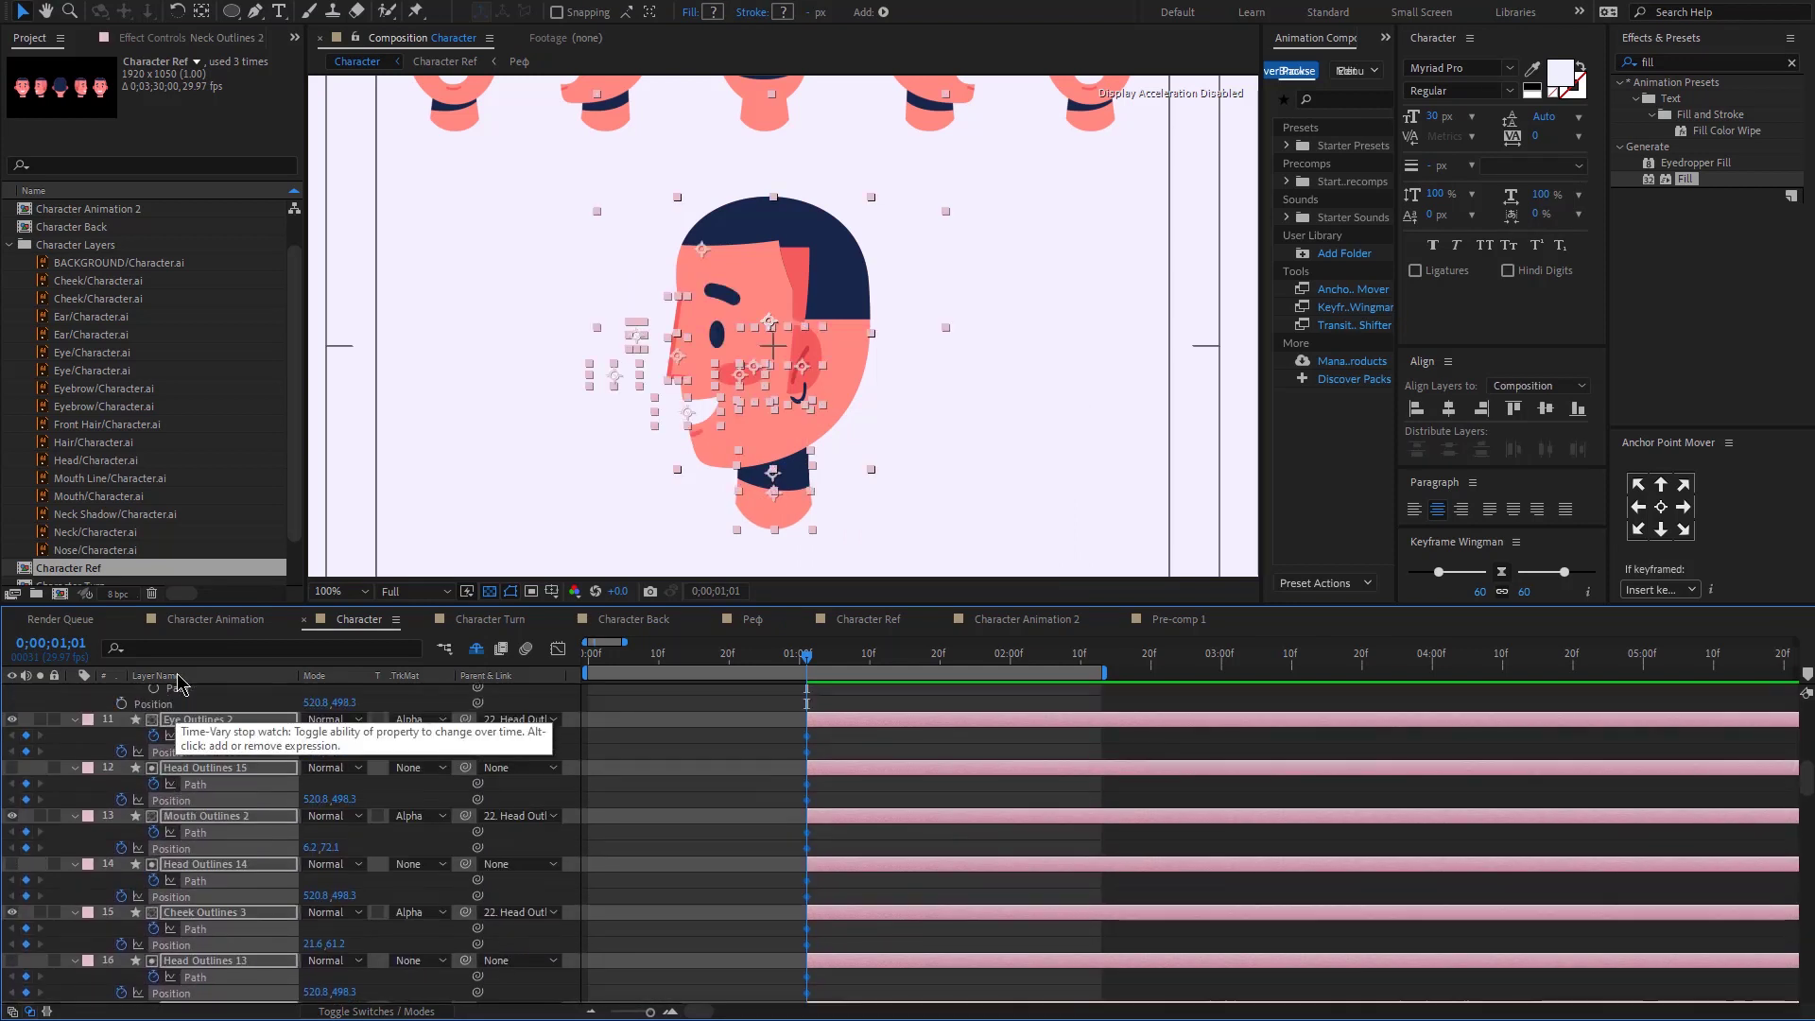
scroll(178, 683, "up", 4)
Step: Solo Head Outlines 11 and paste the first Path keyframe of Head Outlines into its Path at 0;00;02;13
left_click_drag(807, 653, 1102, 661)
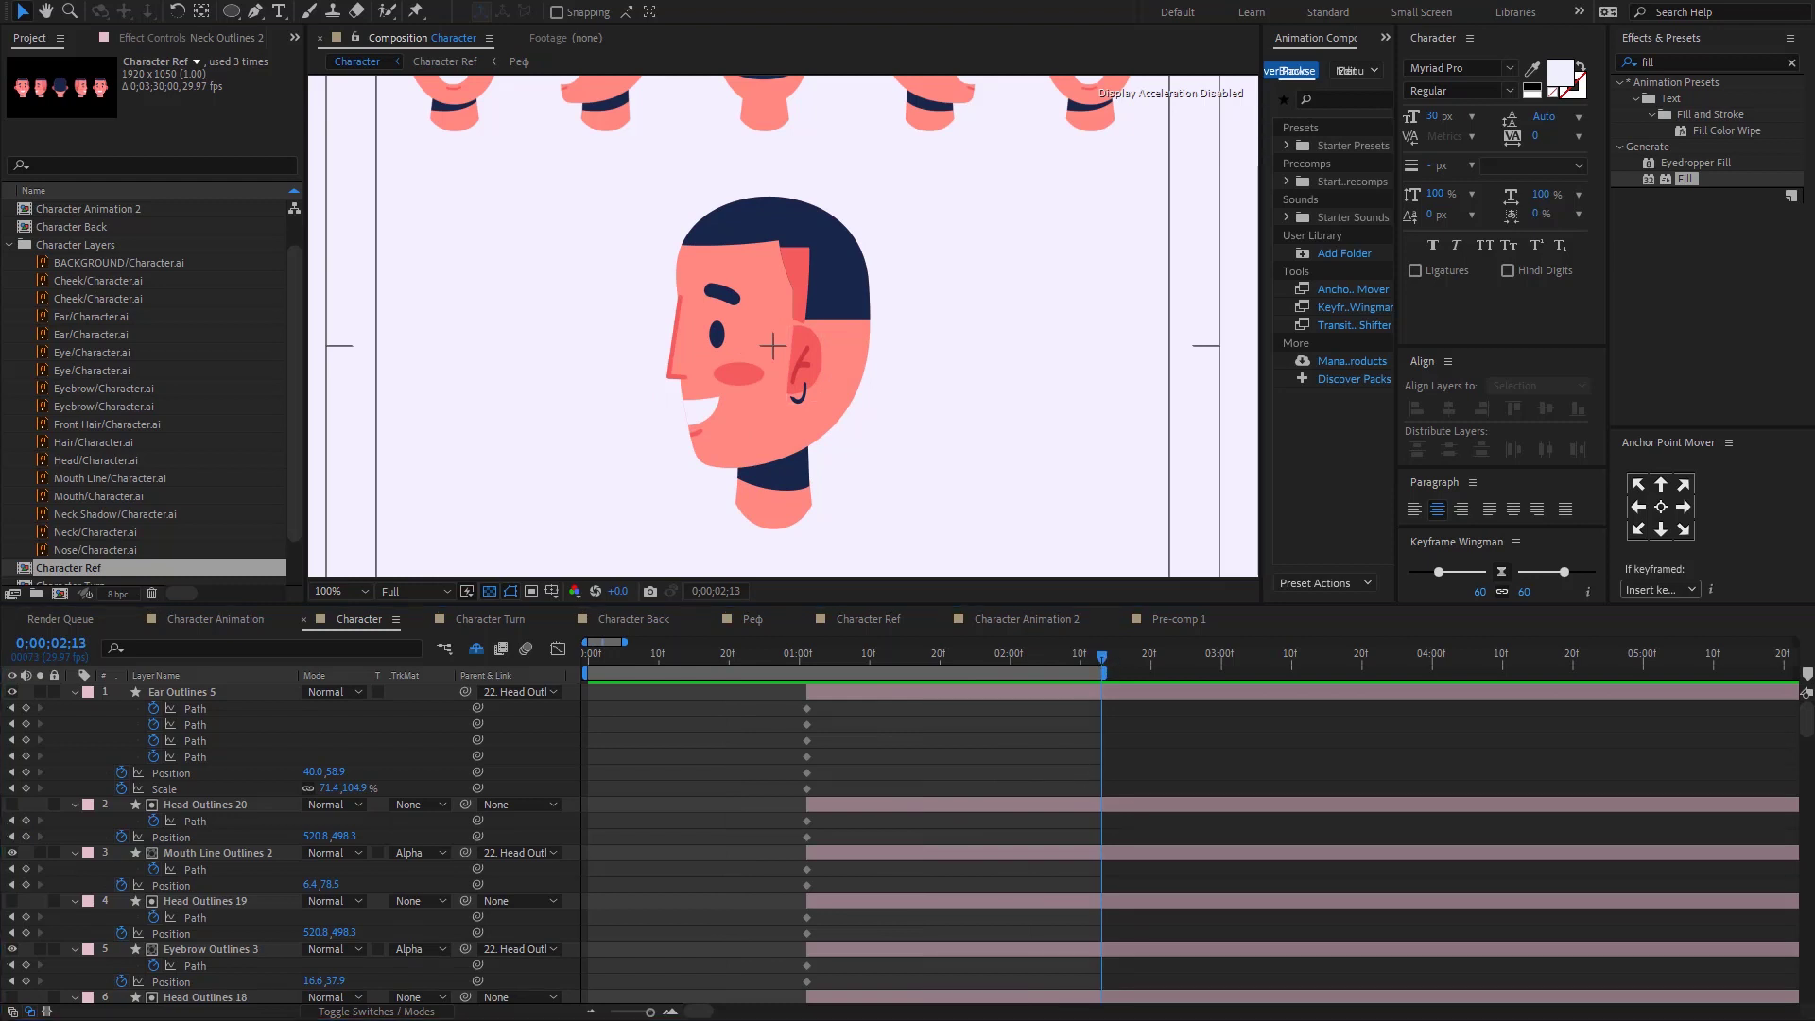
left_click(857, 237)
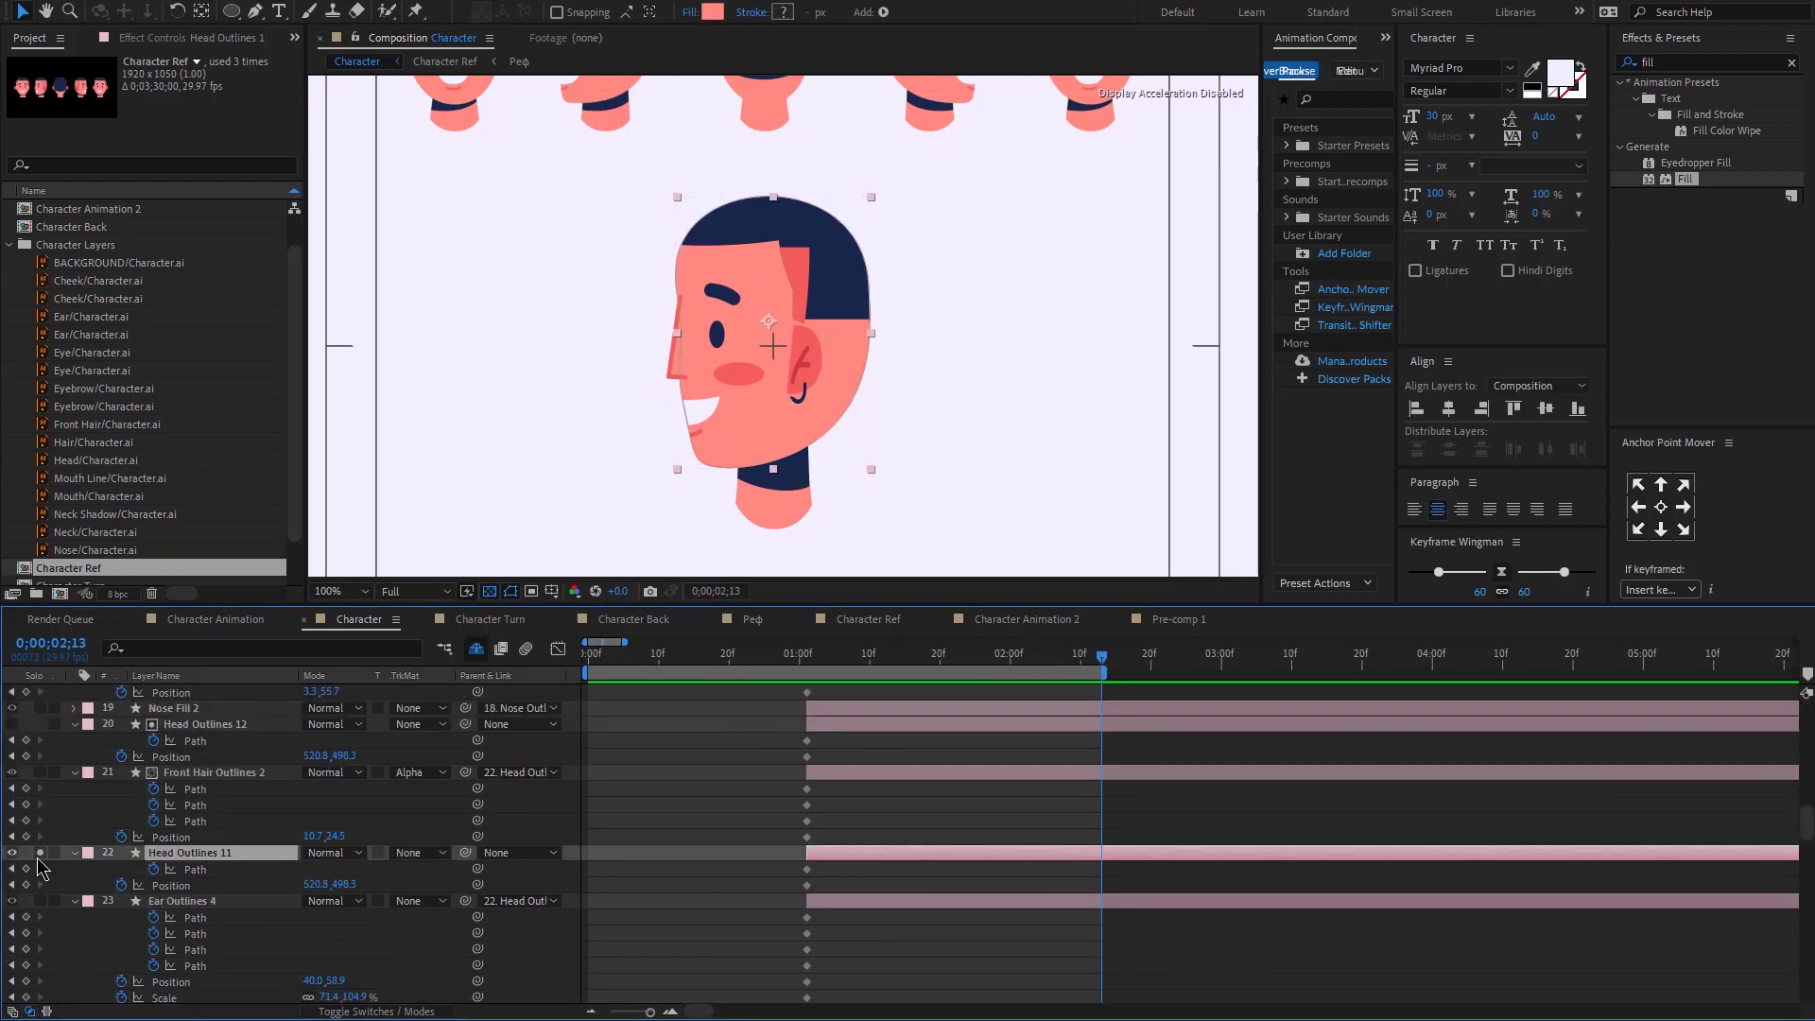
left_click(40, 854)
scroll(598, 974, "down", 10)
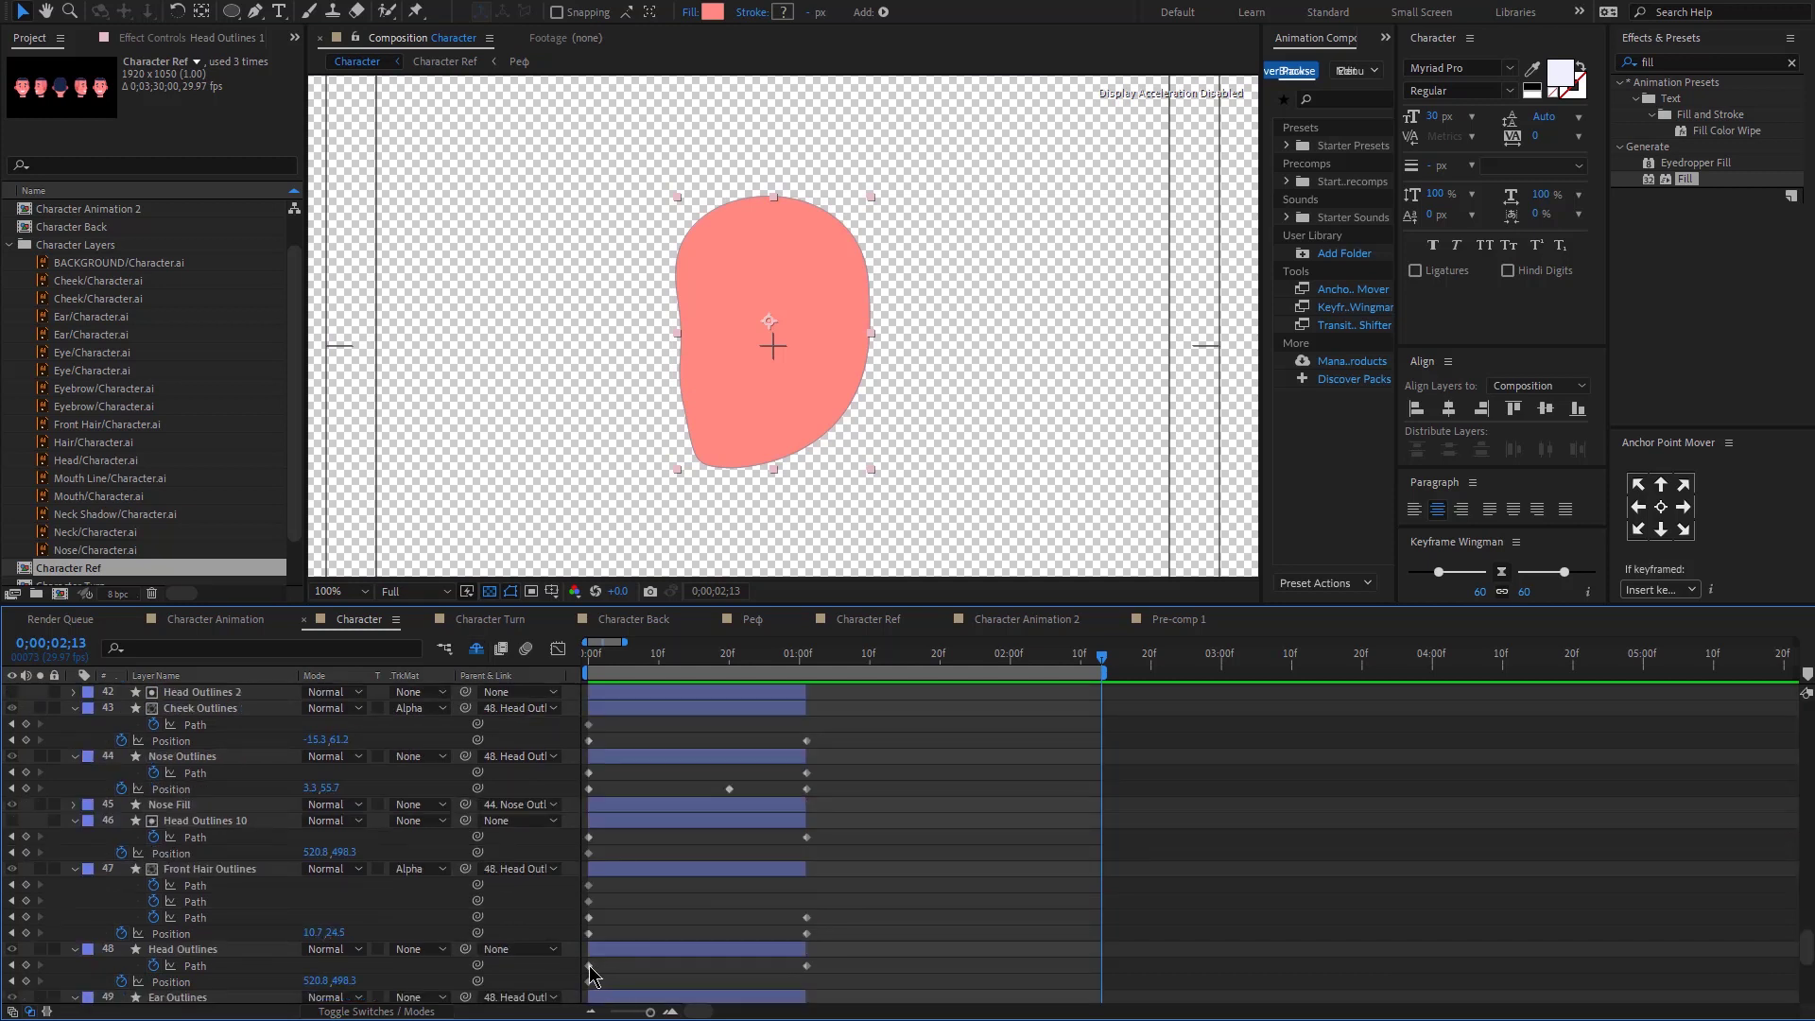
left_click(589, 965)
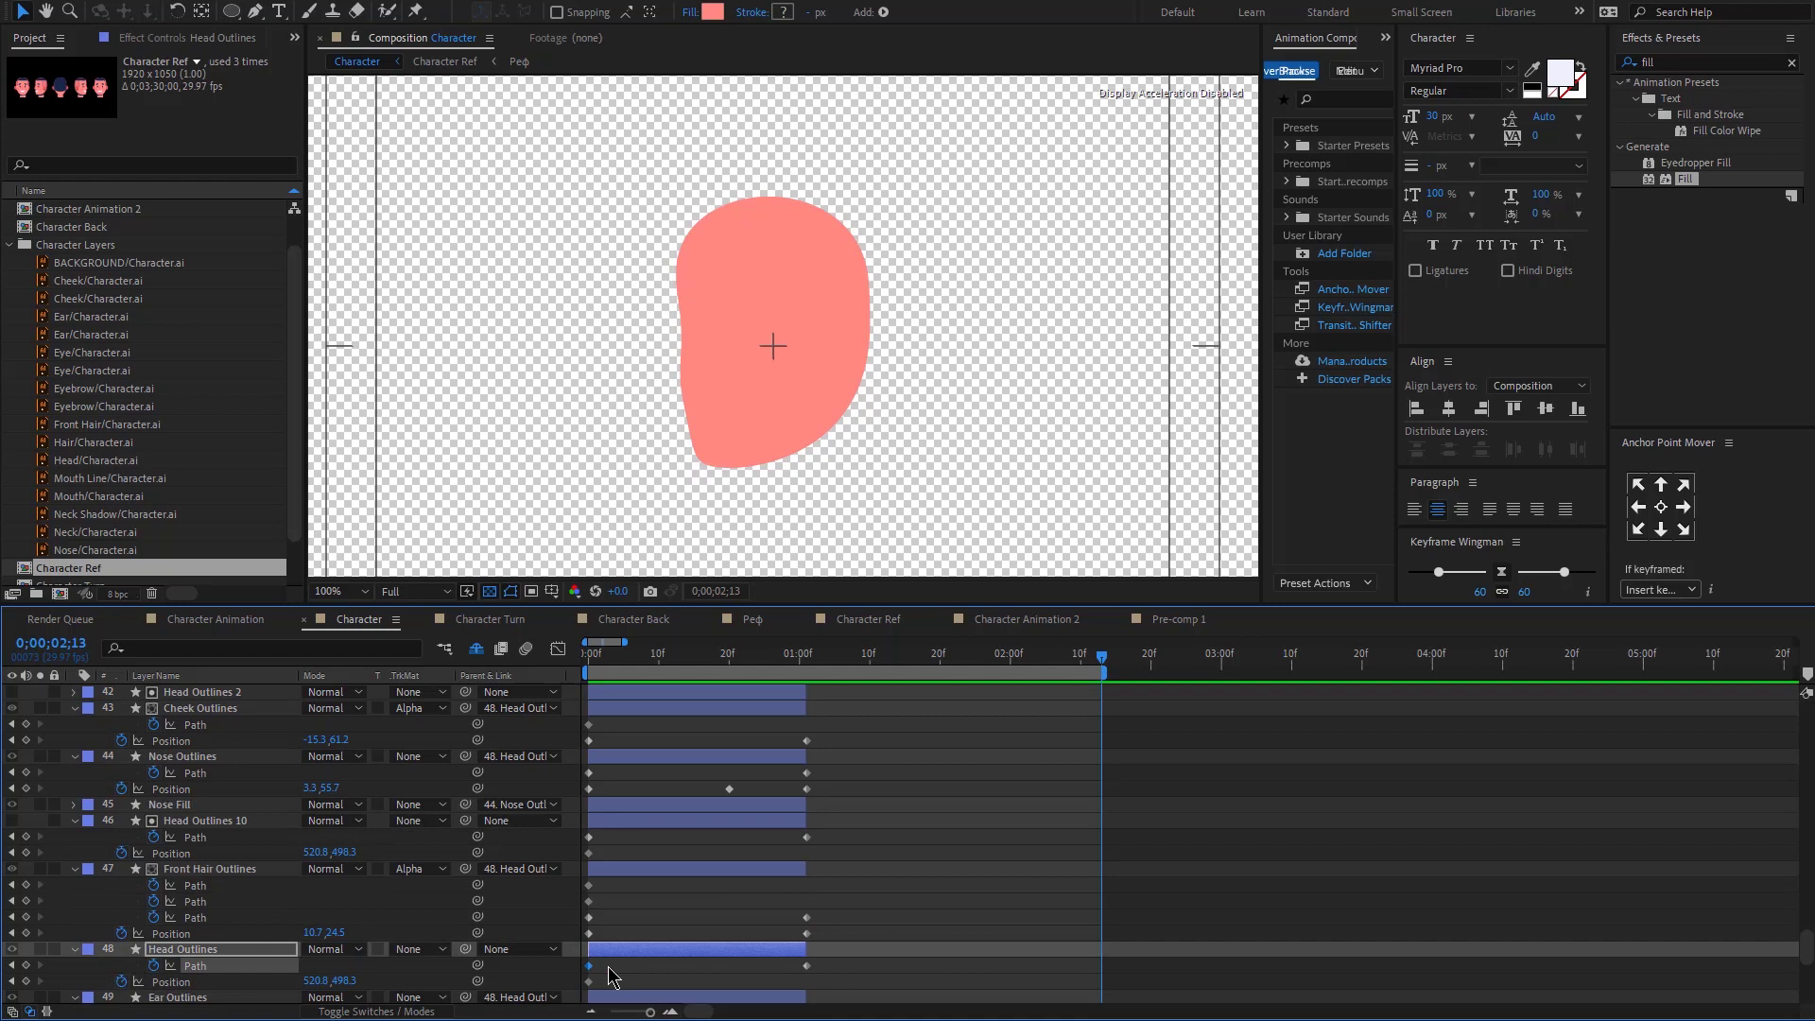
scroll(198, 783, "up", 10)
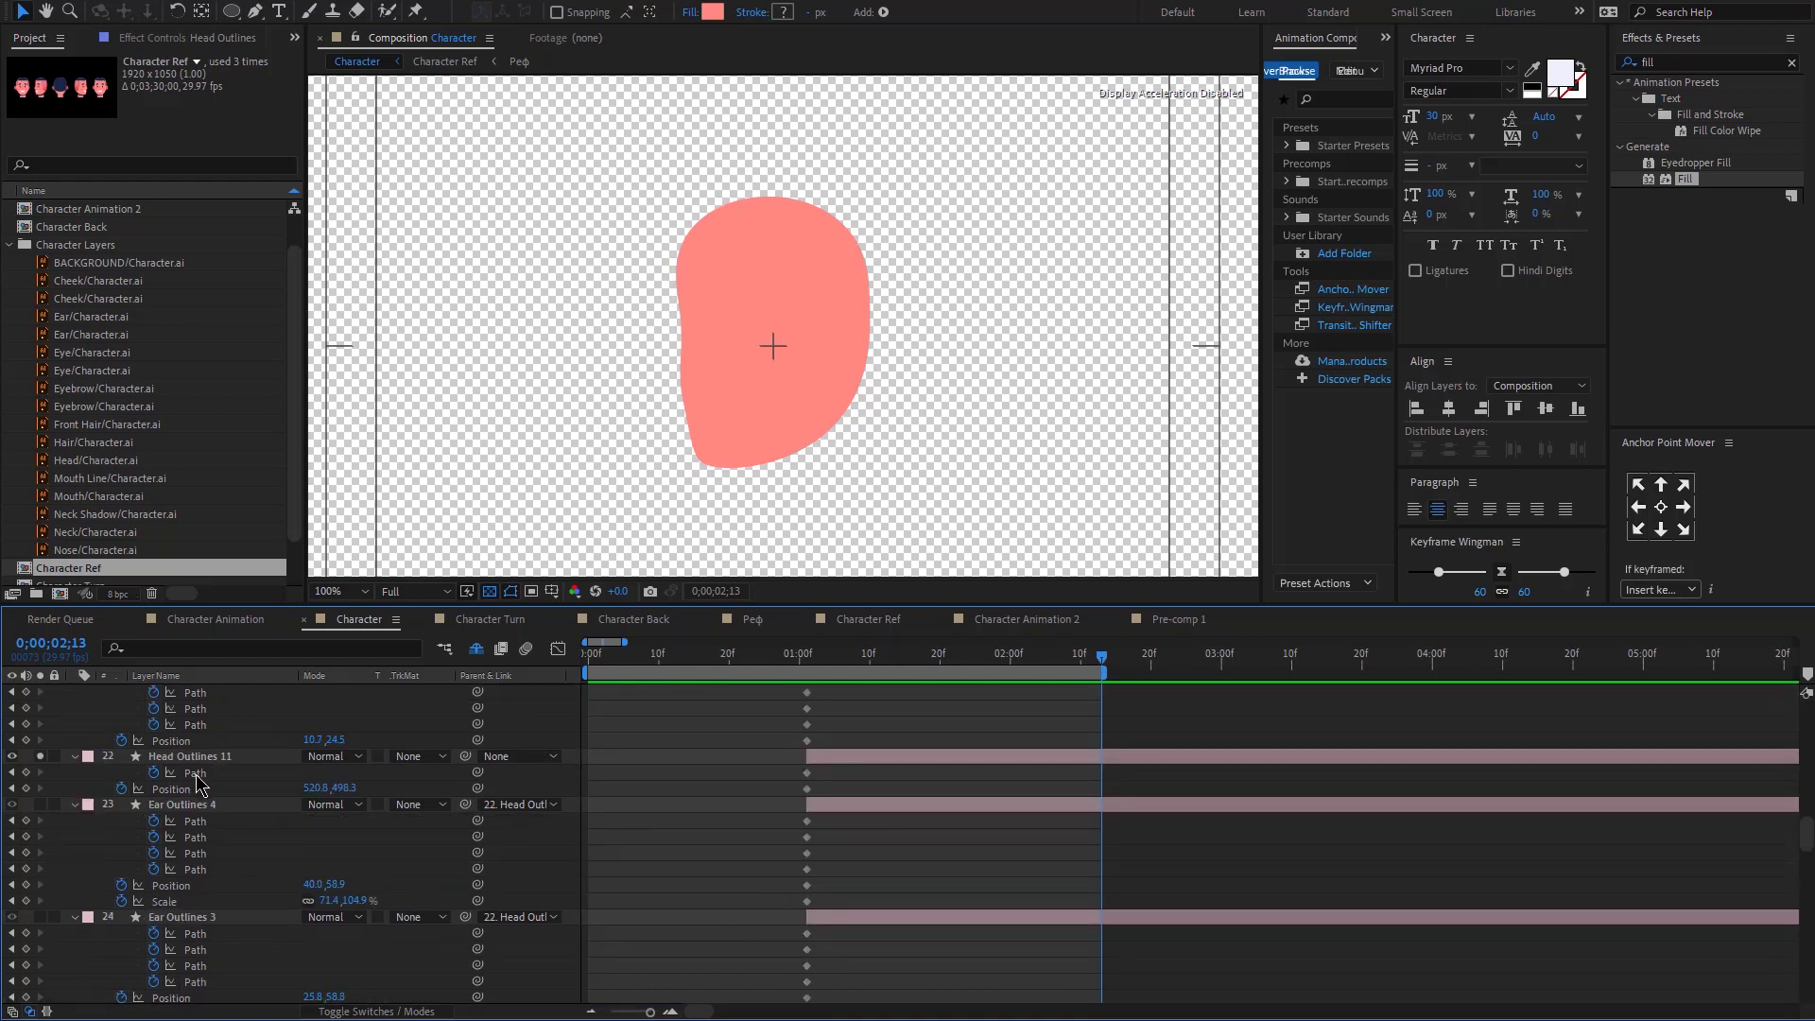
left_click(196, 775)
key("ctrl+v")
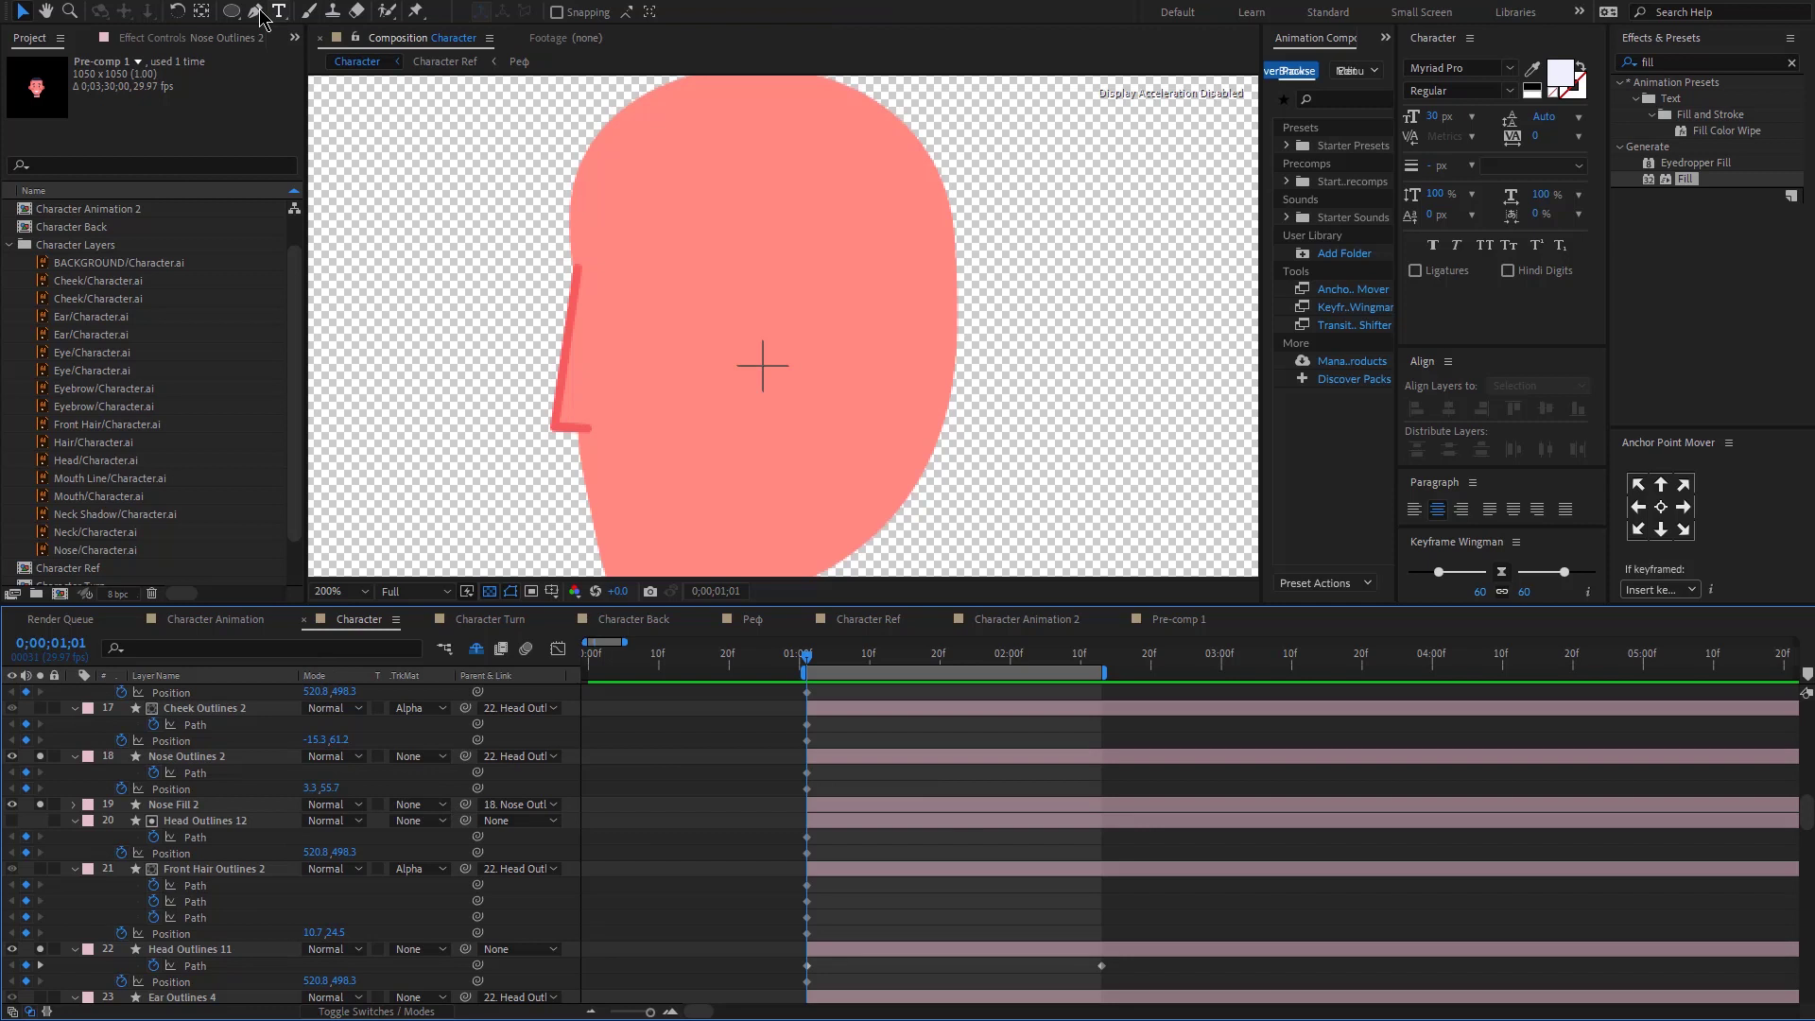
Step: At 0;00;01;01, start a new shape with the Pen tool, tracing the forehead edge and the nose profile
left_click(257, 12)
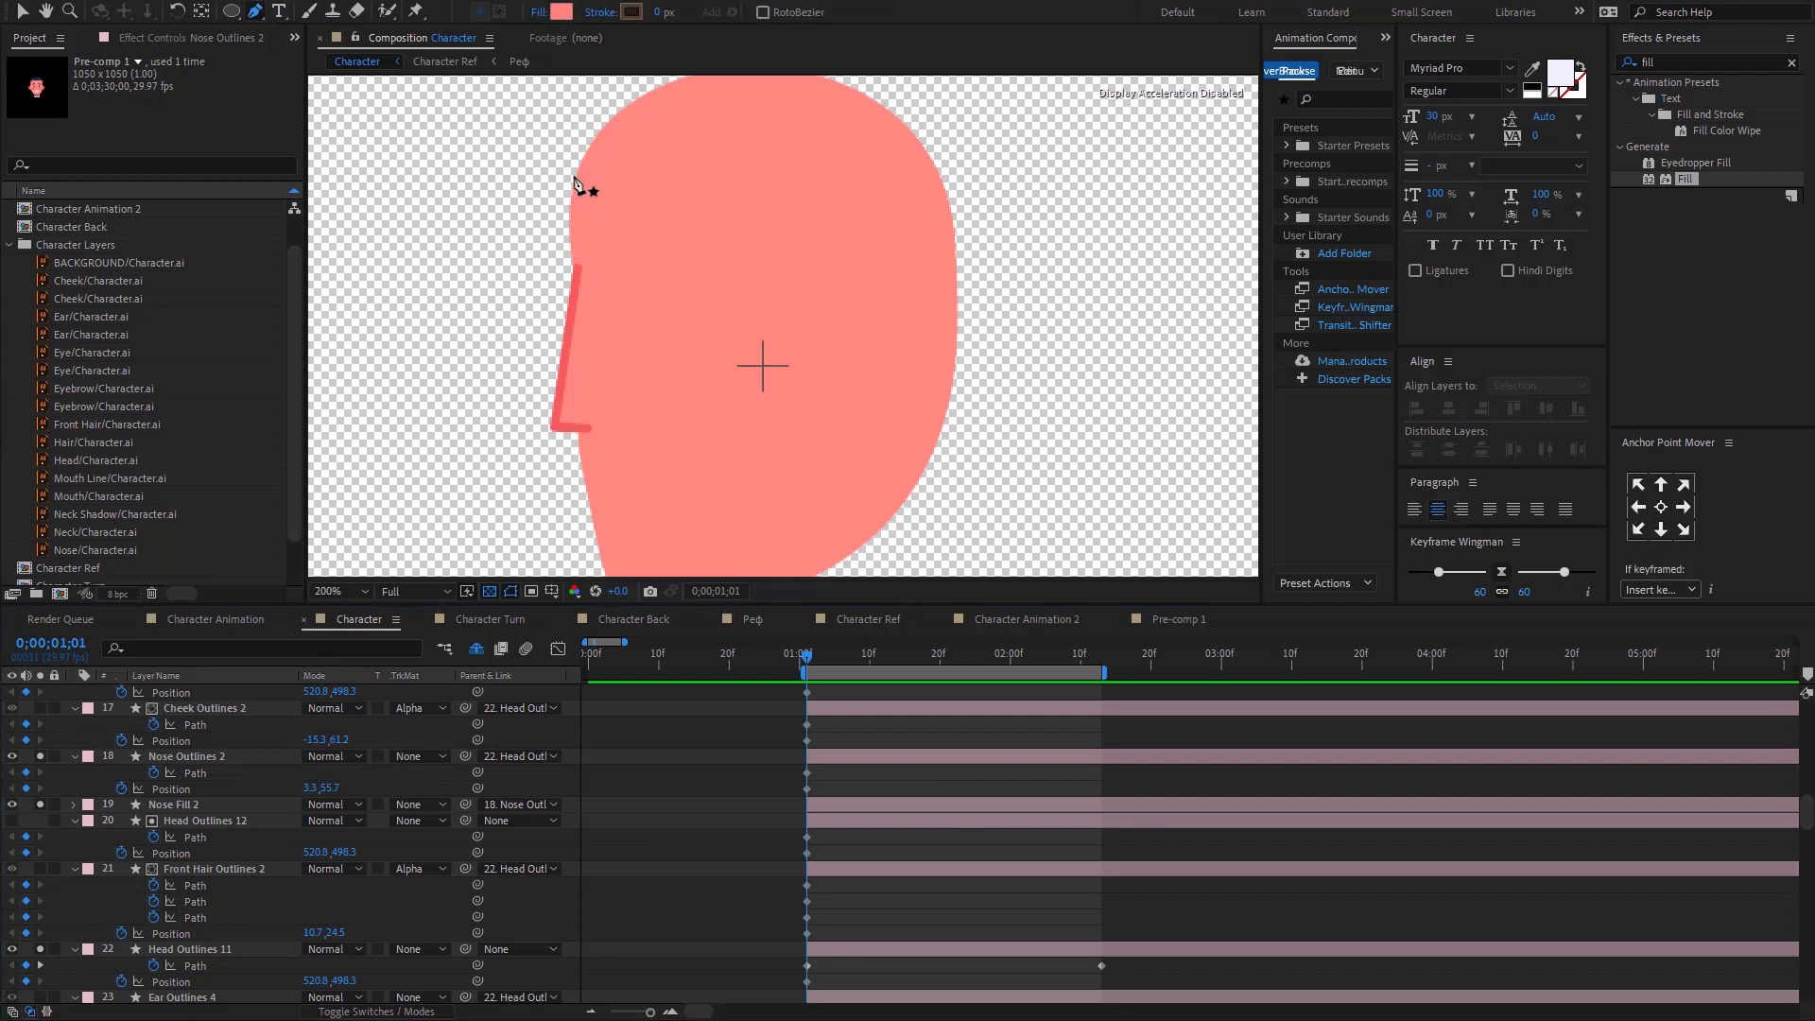
left_click(577, 173)
left_click(571, 199)
left_click(568, 234)
left_click(572, 257)
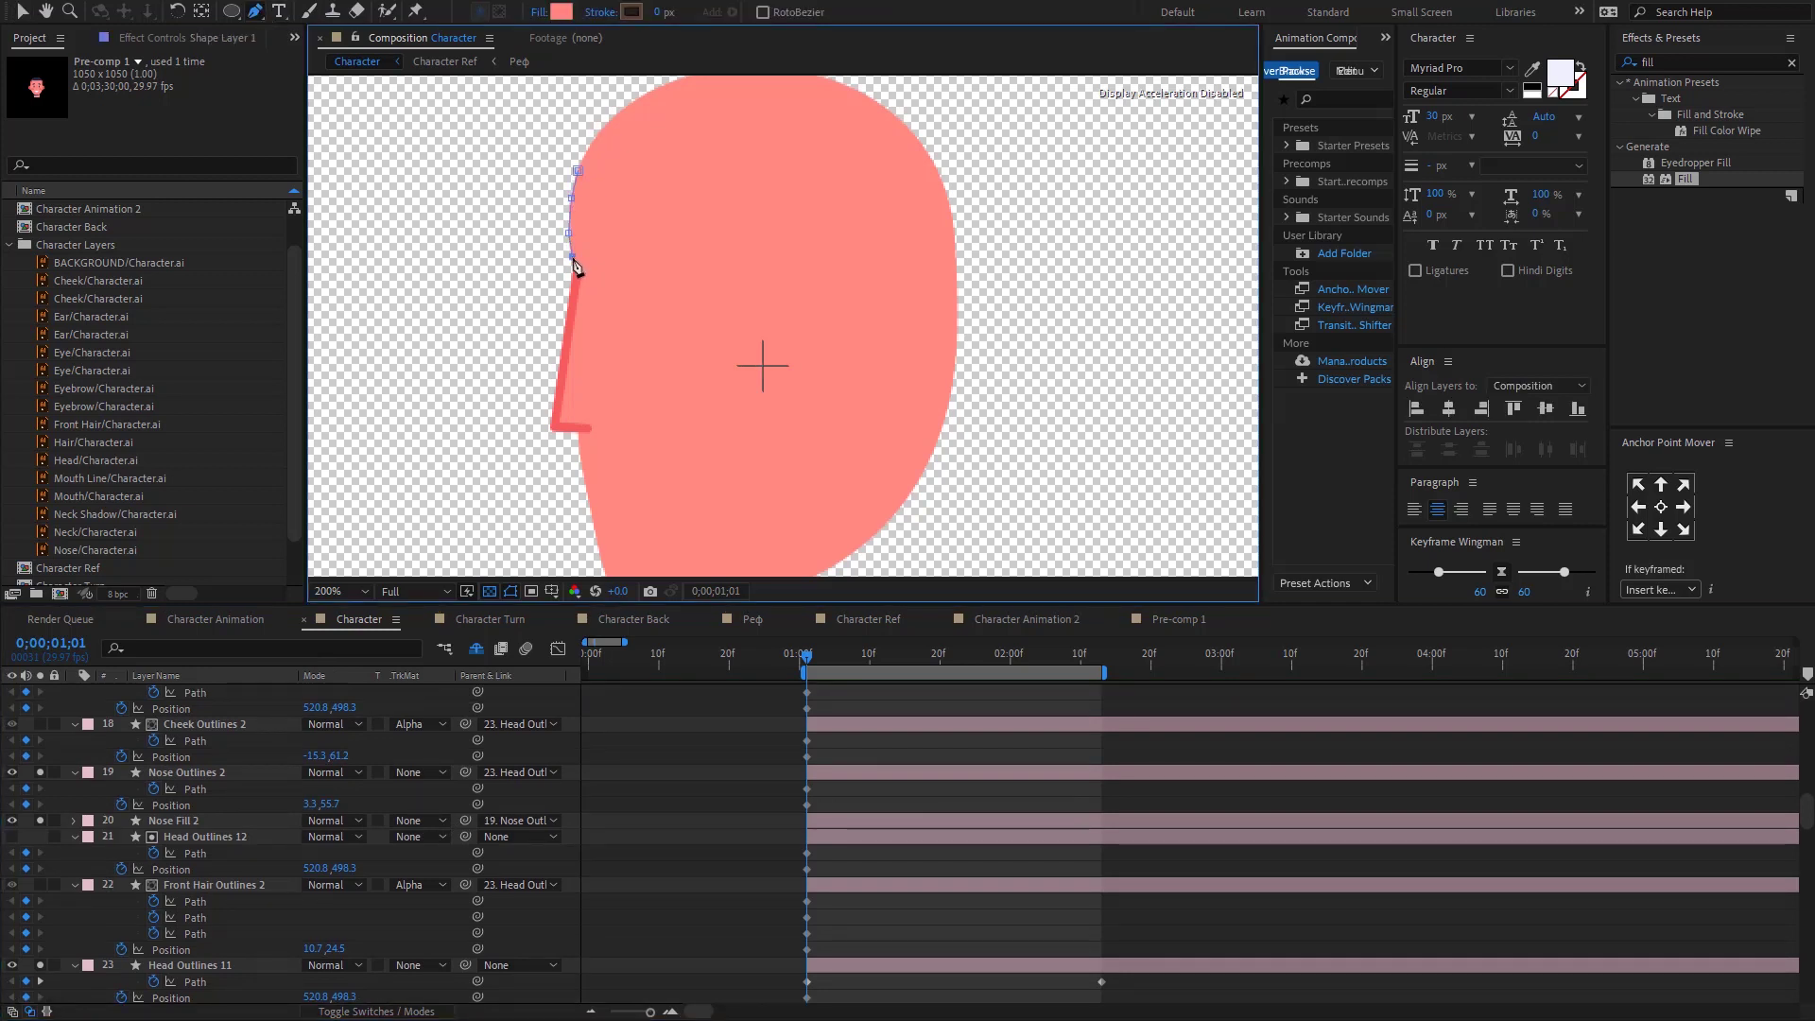
scroll(572, 257, "up", 1)
scroll(575, 248, "up", 1)
scroll(575, 248, "down", 1)
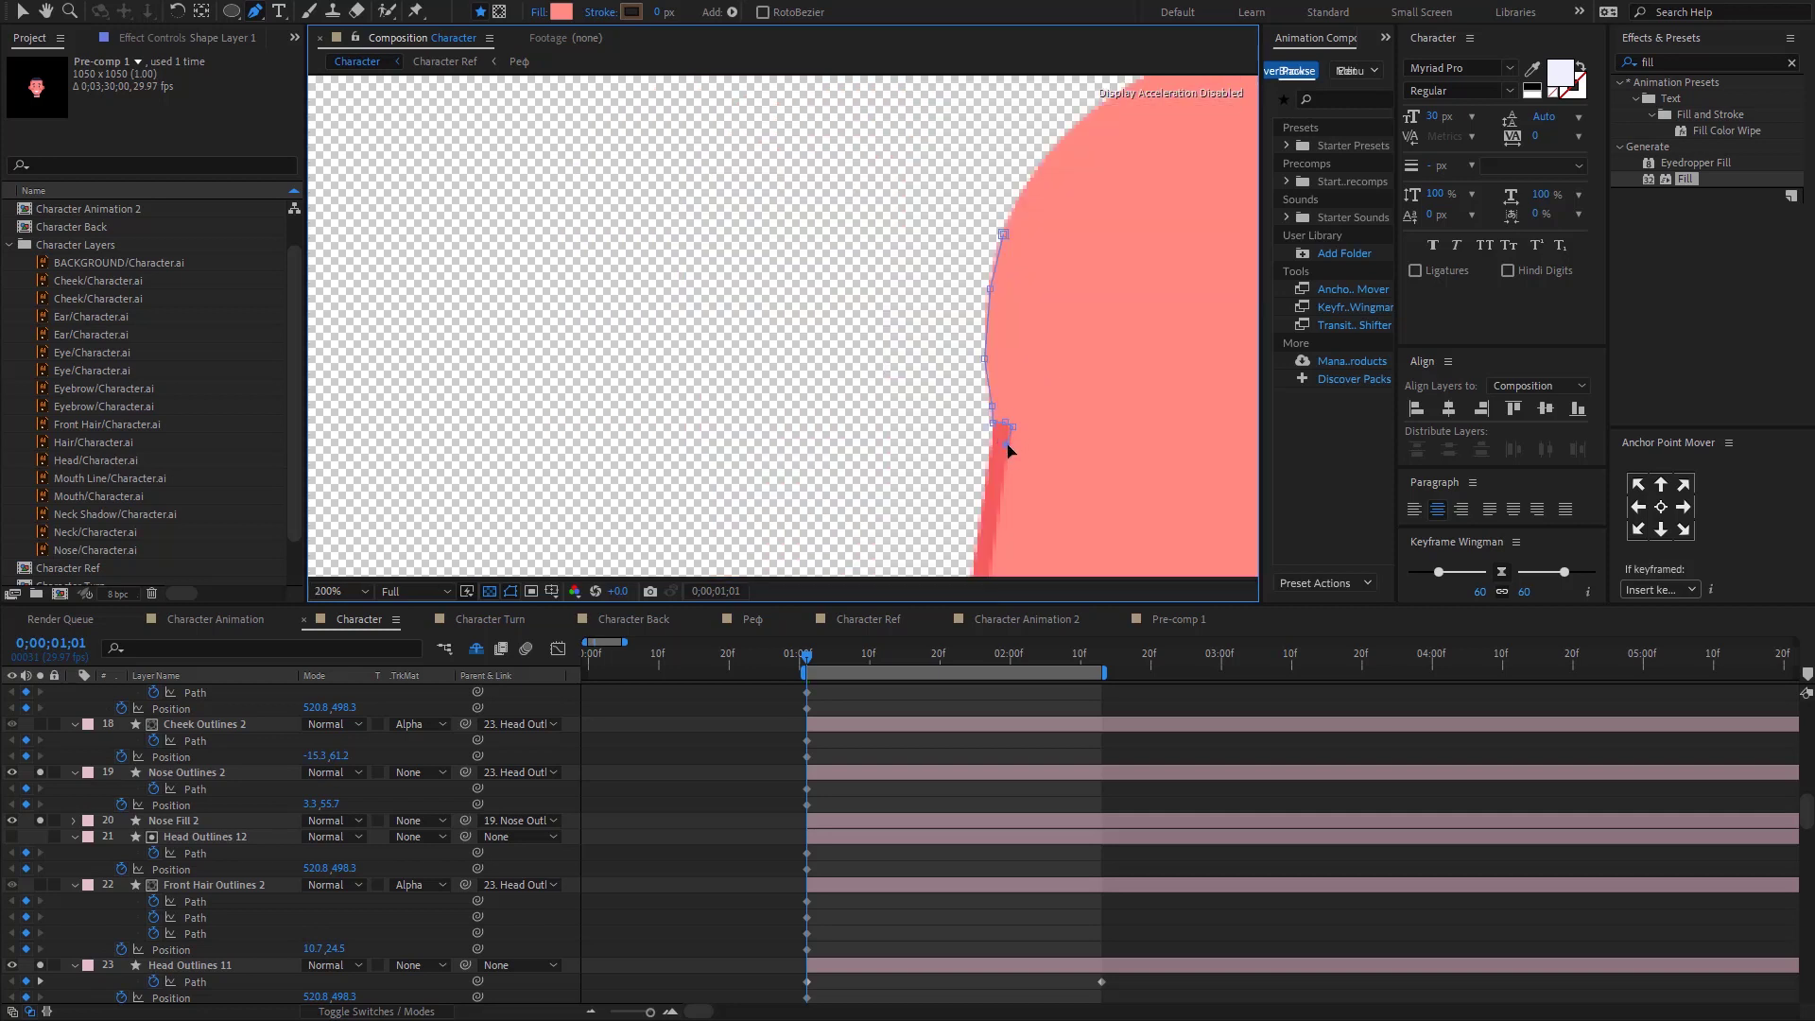
scroll(1007, 451, "down", 1)
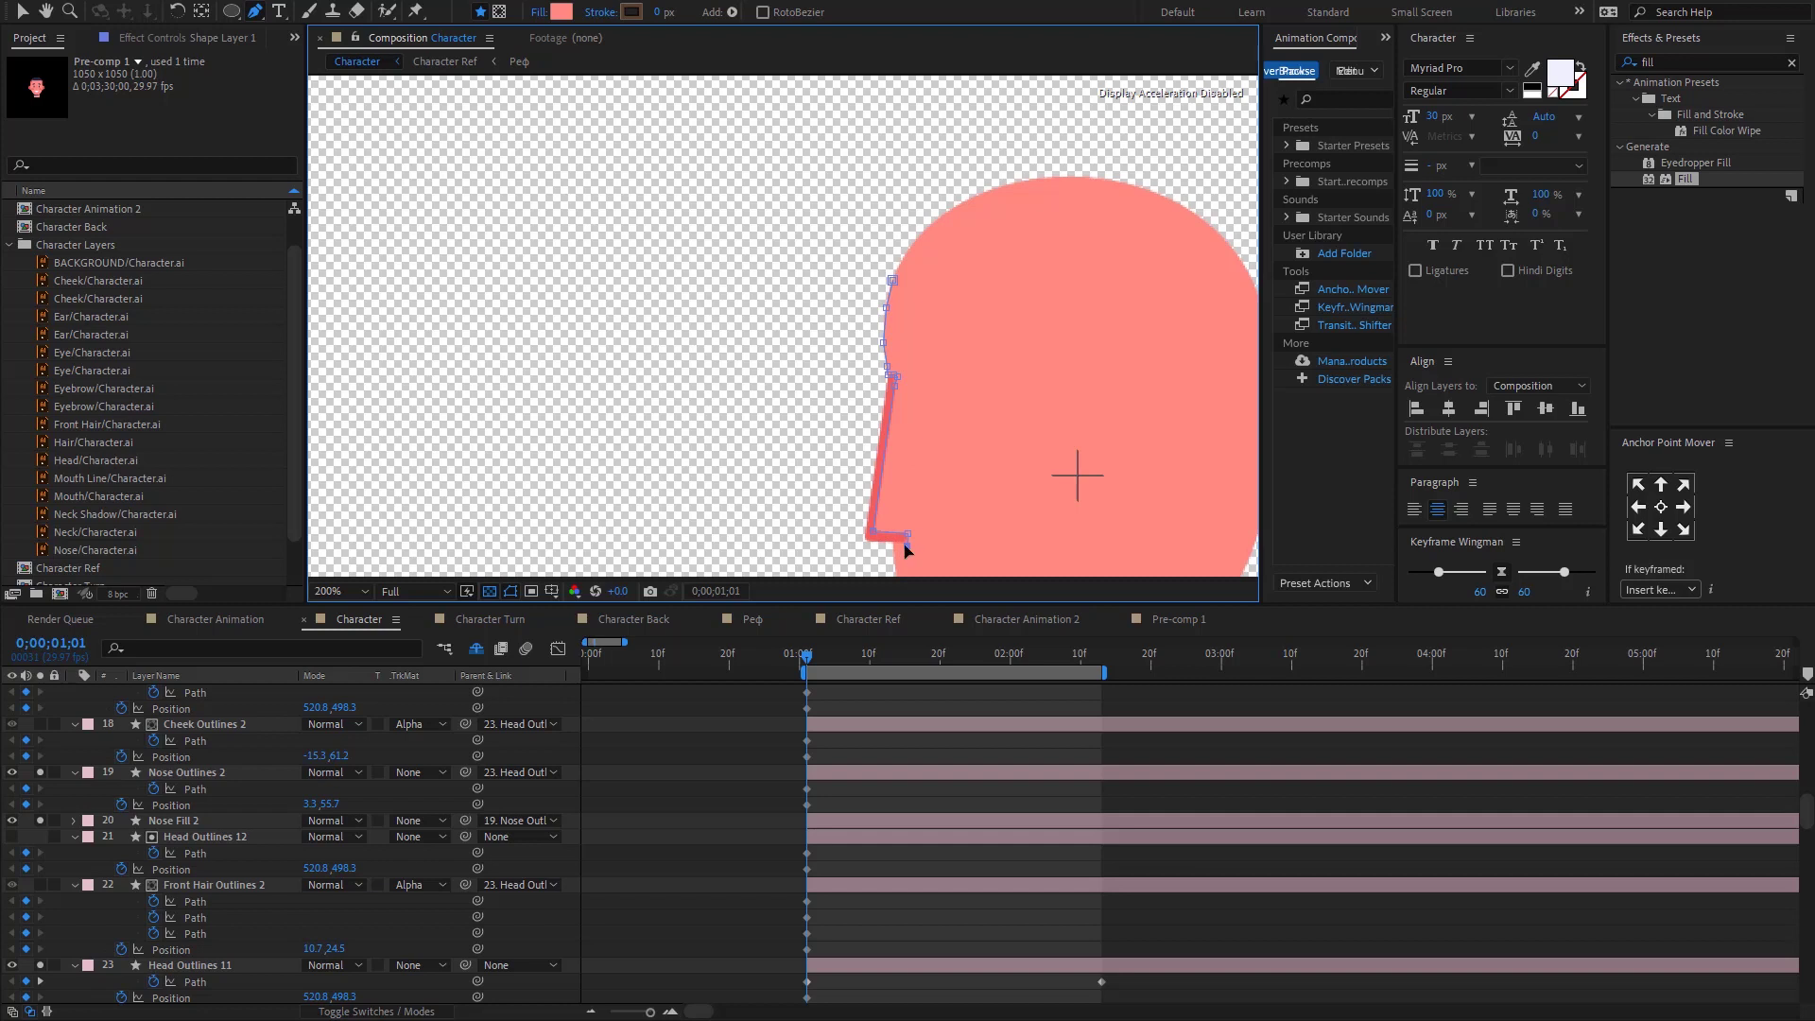
Step: Continue the shape from under the nose past the chin and around the back of the head, closing it at the forehead
scroll(894, 540, "down", 1)
left_click(864, 519)
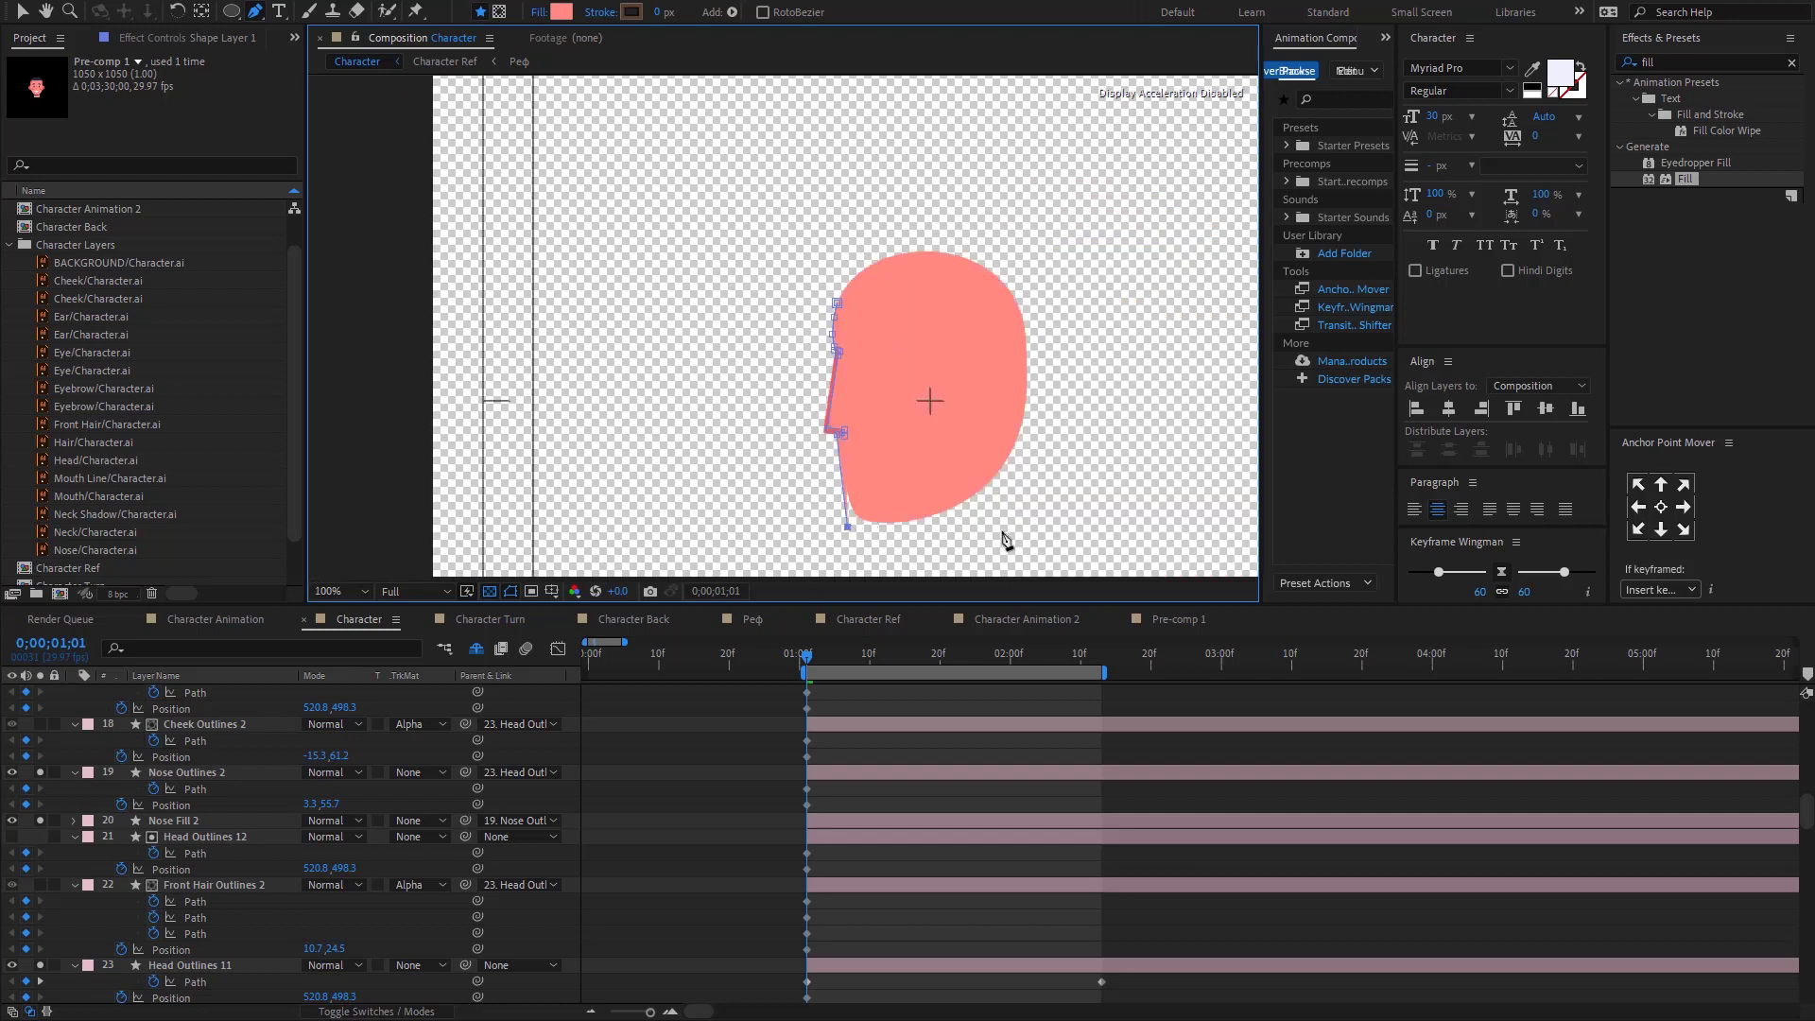
left_click(1001, 530)
left_click(1117, 302)
left_click(1008, 243)
left_click(877, 273)
left_click(837, 304)
Step: Rename the new shape layer Mask Nose and place it directly above Nose Outlines 2
key("Return")
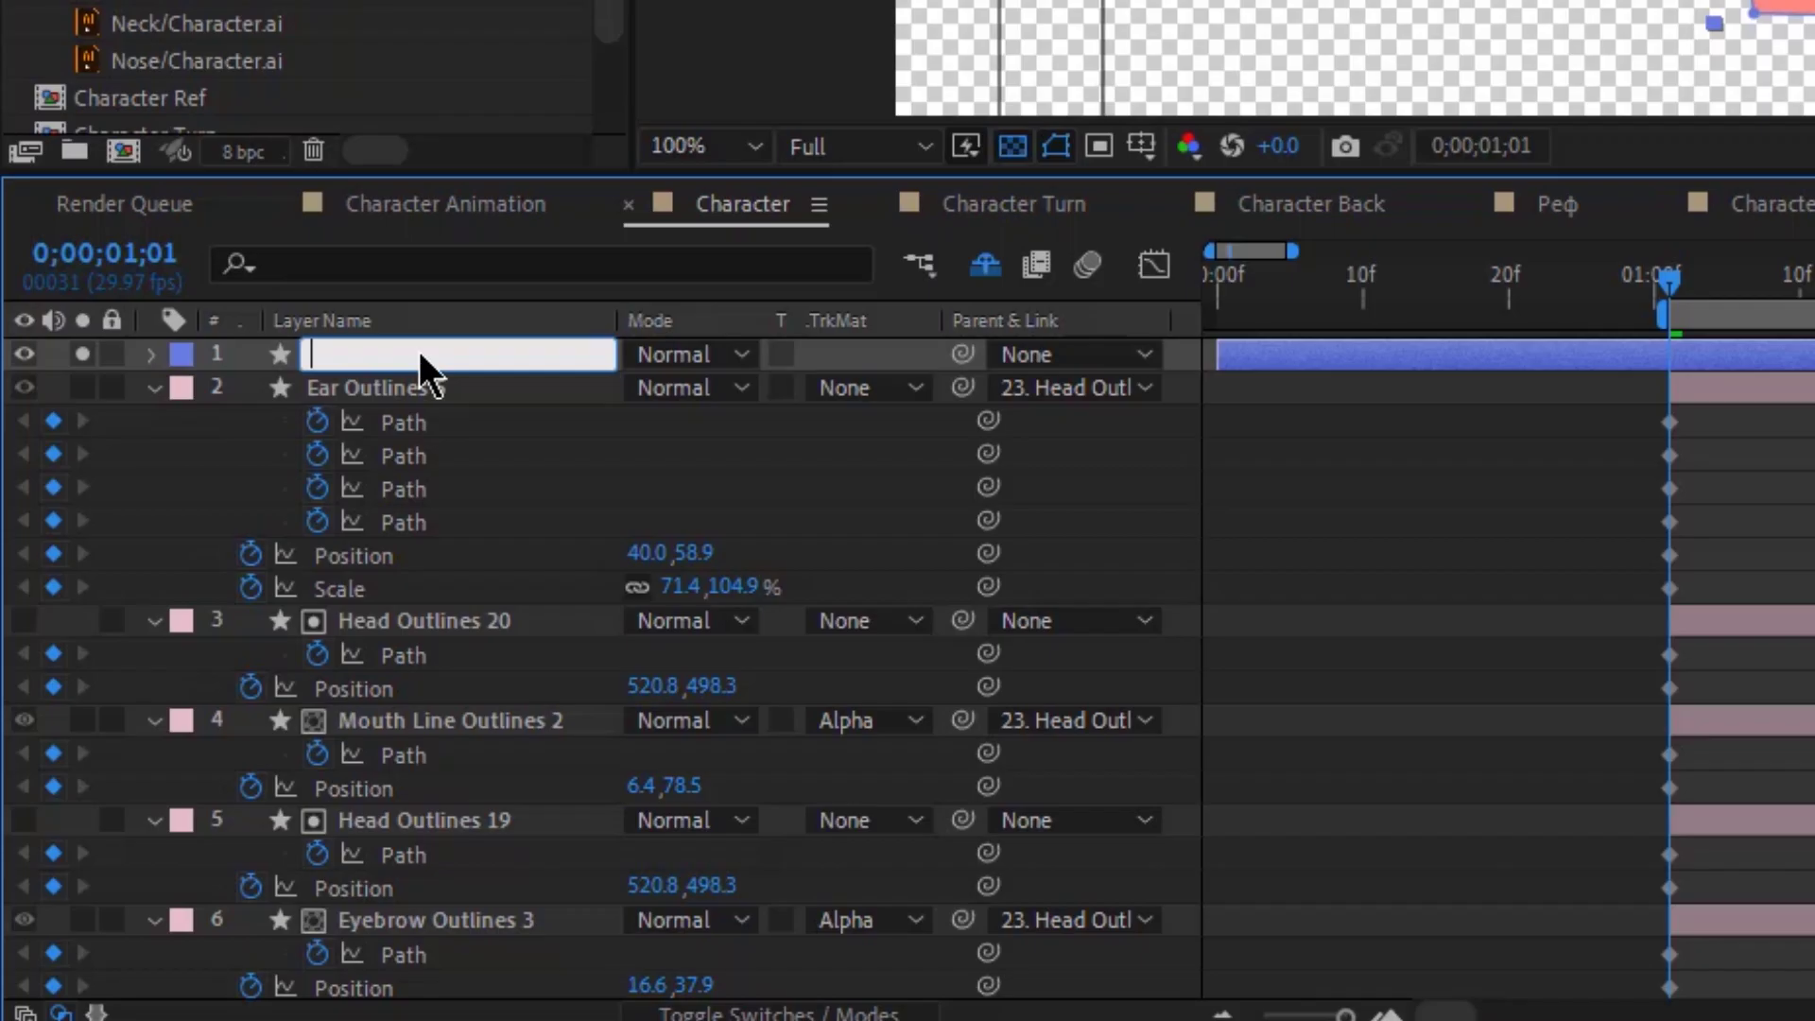
type("Mask Nose")
key("Return")
scroll(395, 986, "down", 8)
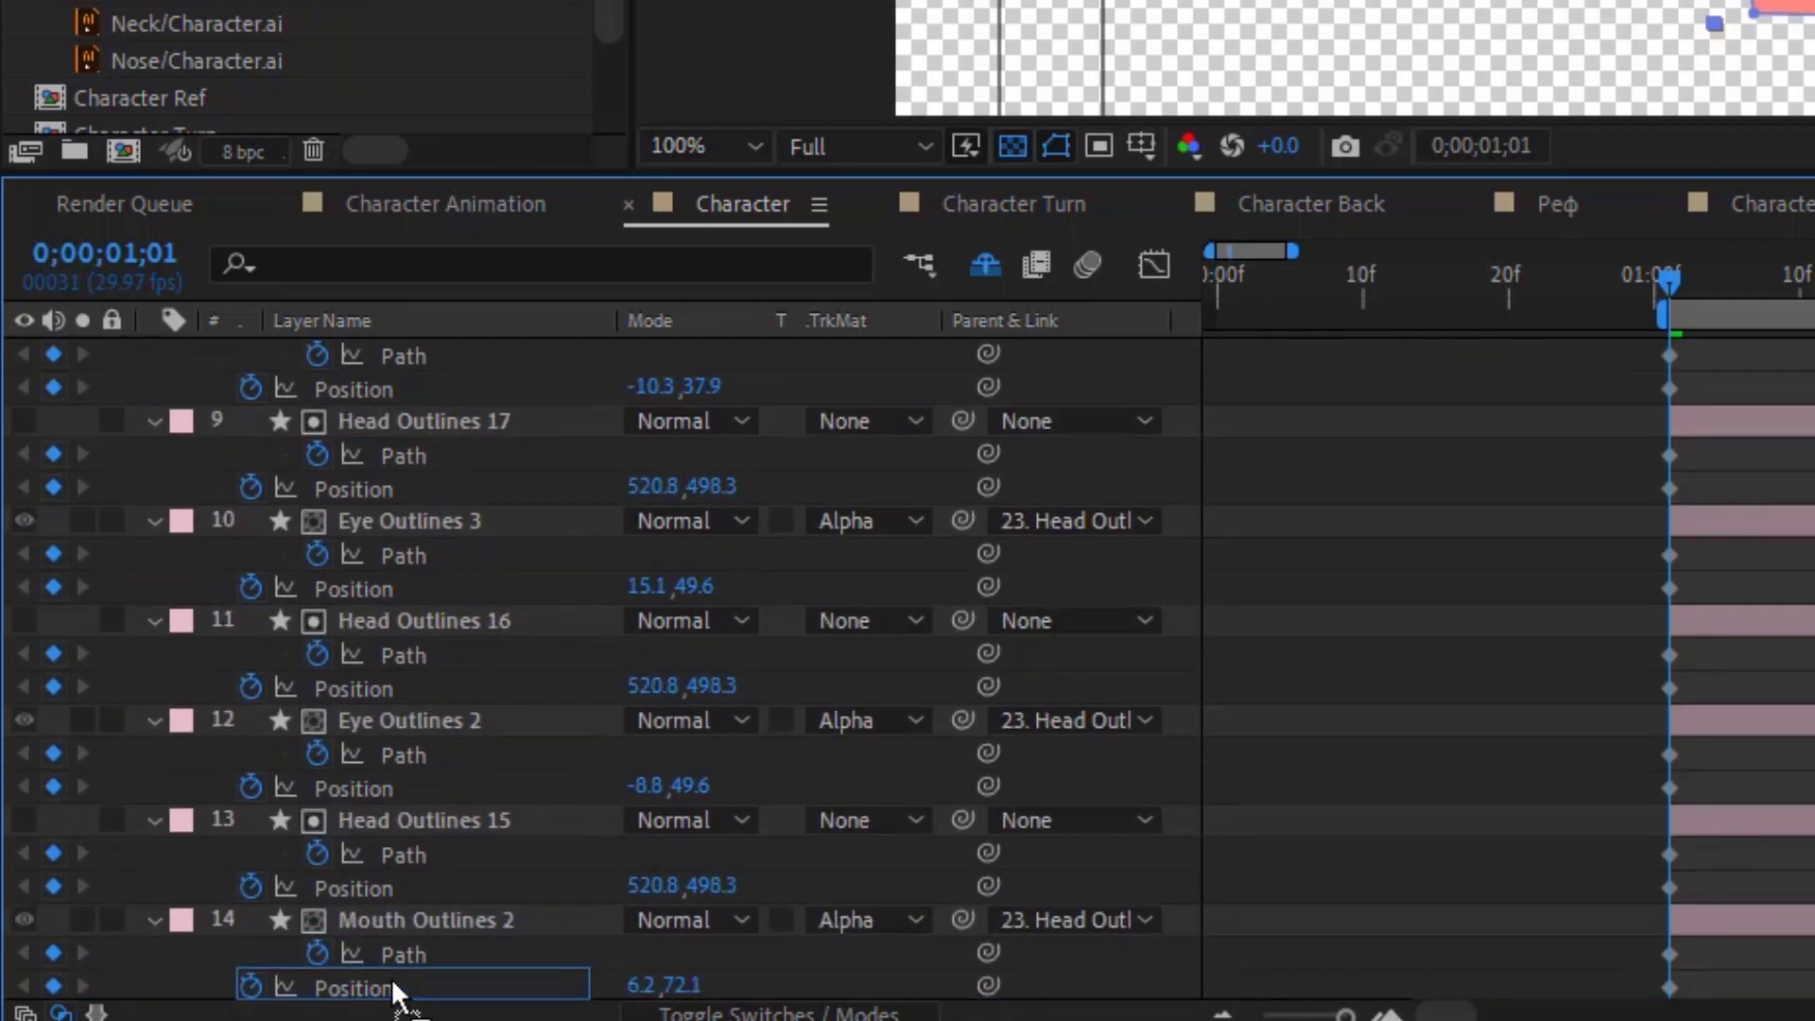
left_click_drag(395, 987, 407, 704)
Step: Set Nose Outlines 2 to Alpha Inverted Matte "Mask Nose" and trim the start of Mask Nose to 0;00;01;01
left_click(879, 715)
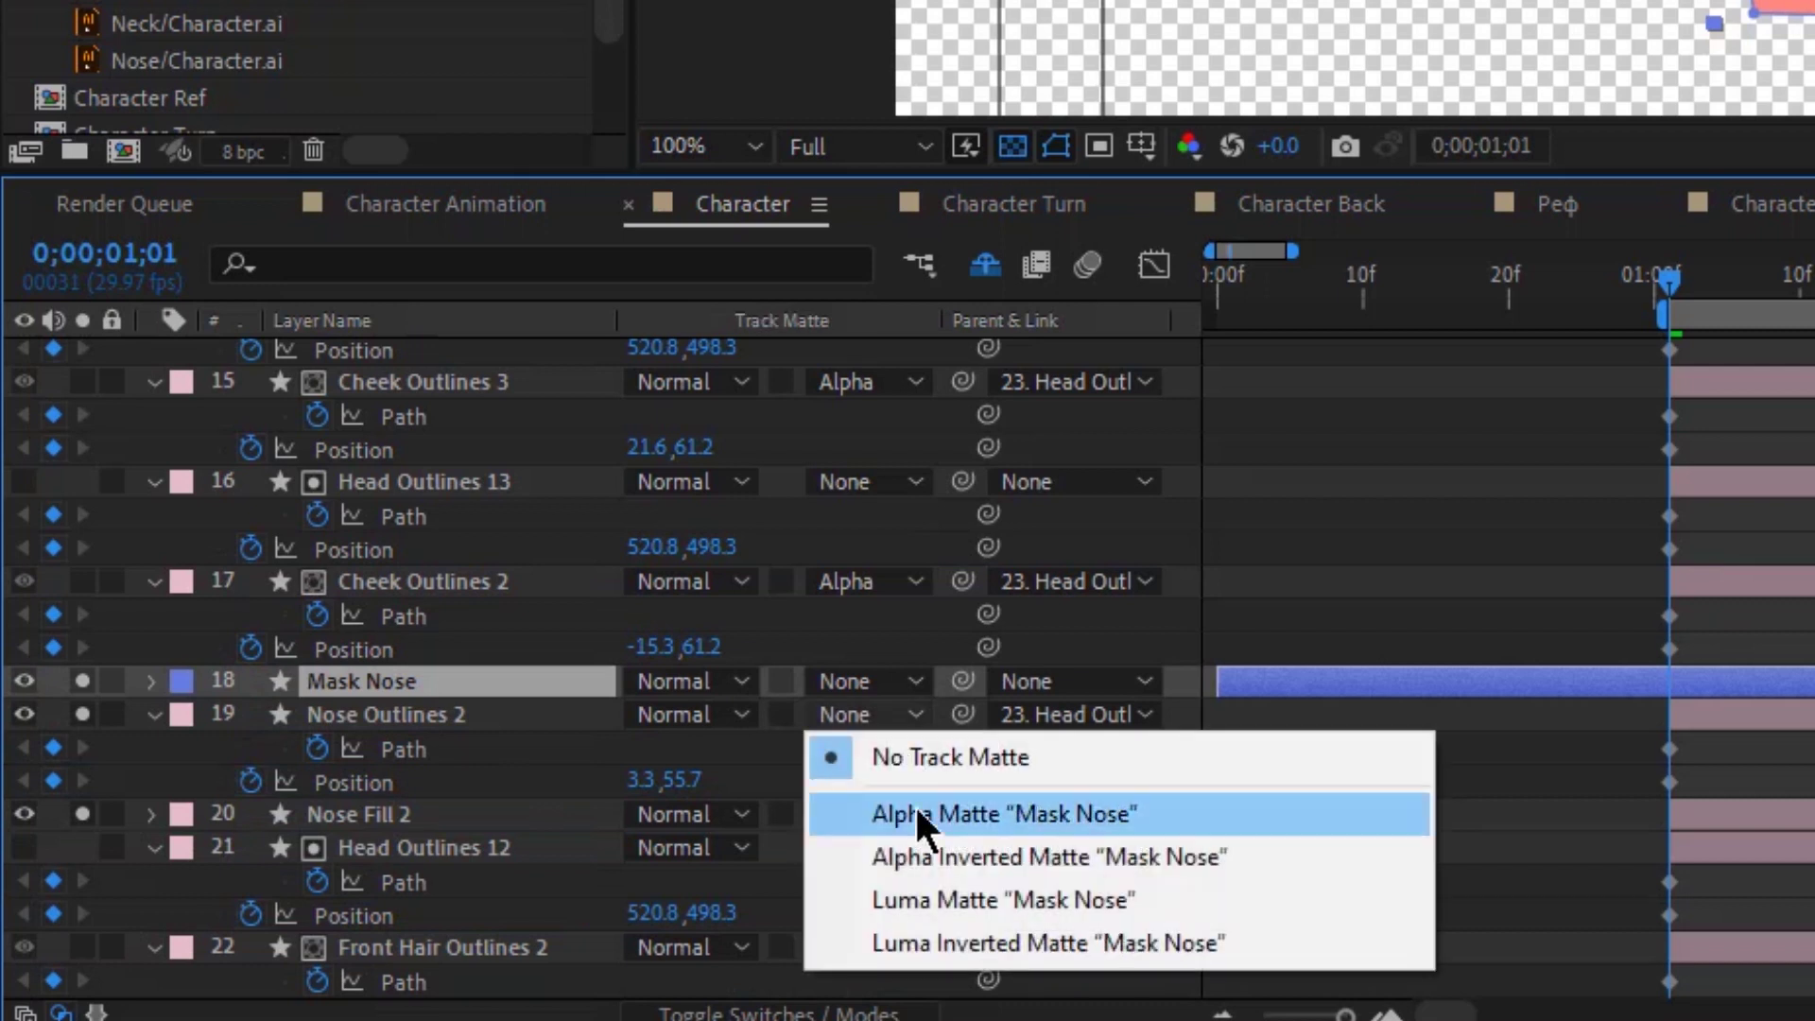
left_click(941, 856)
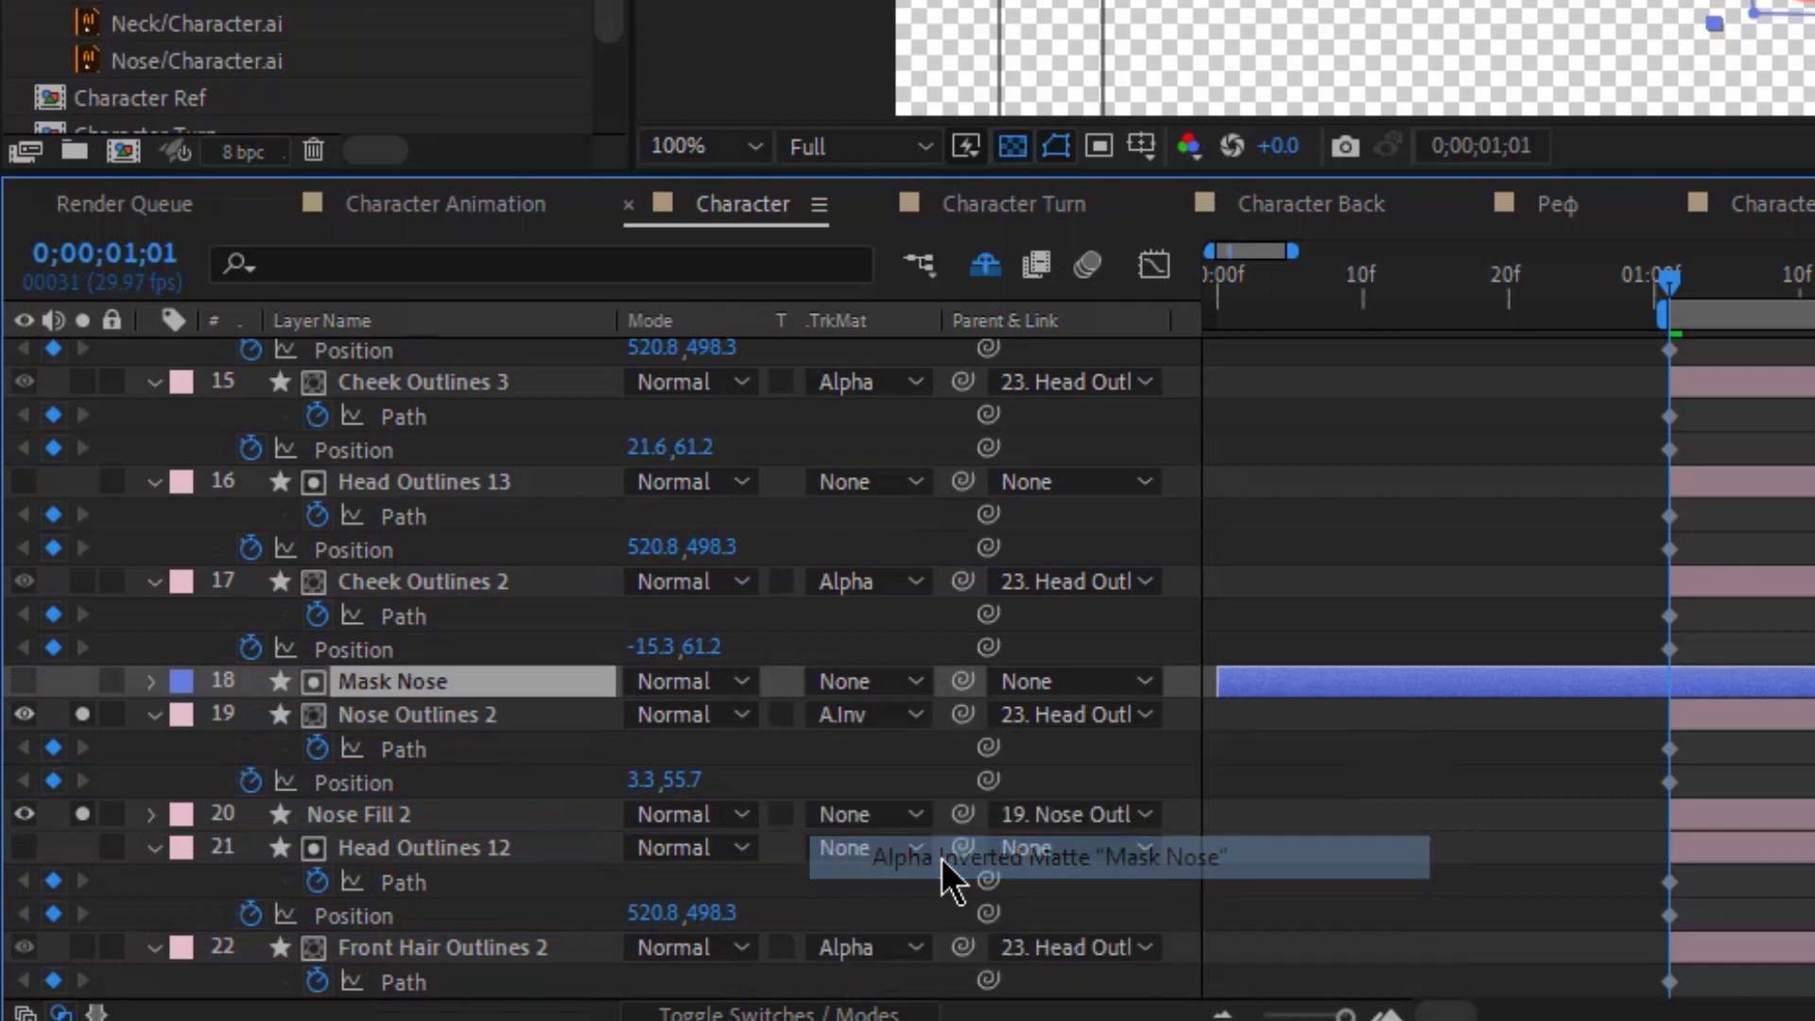
left_click_drag(1217, 681, 1585, 685)
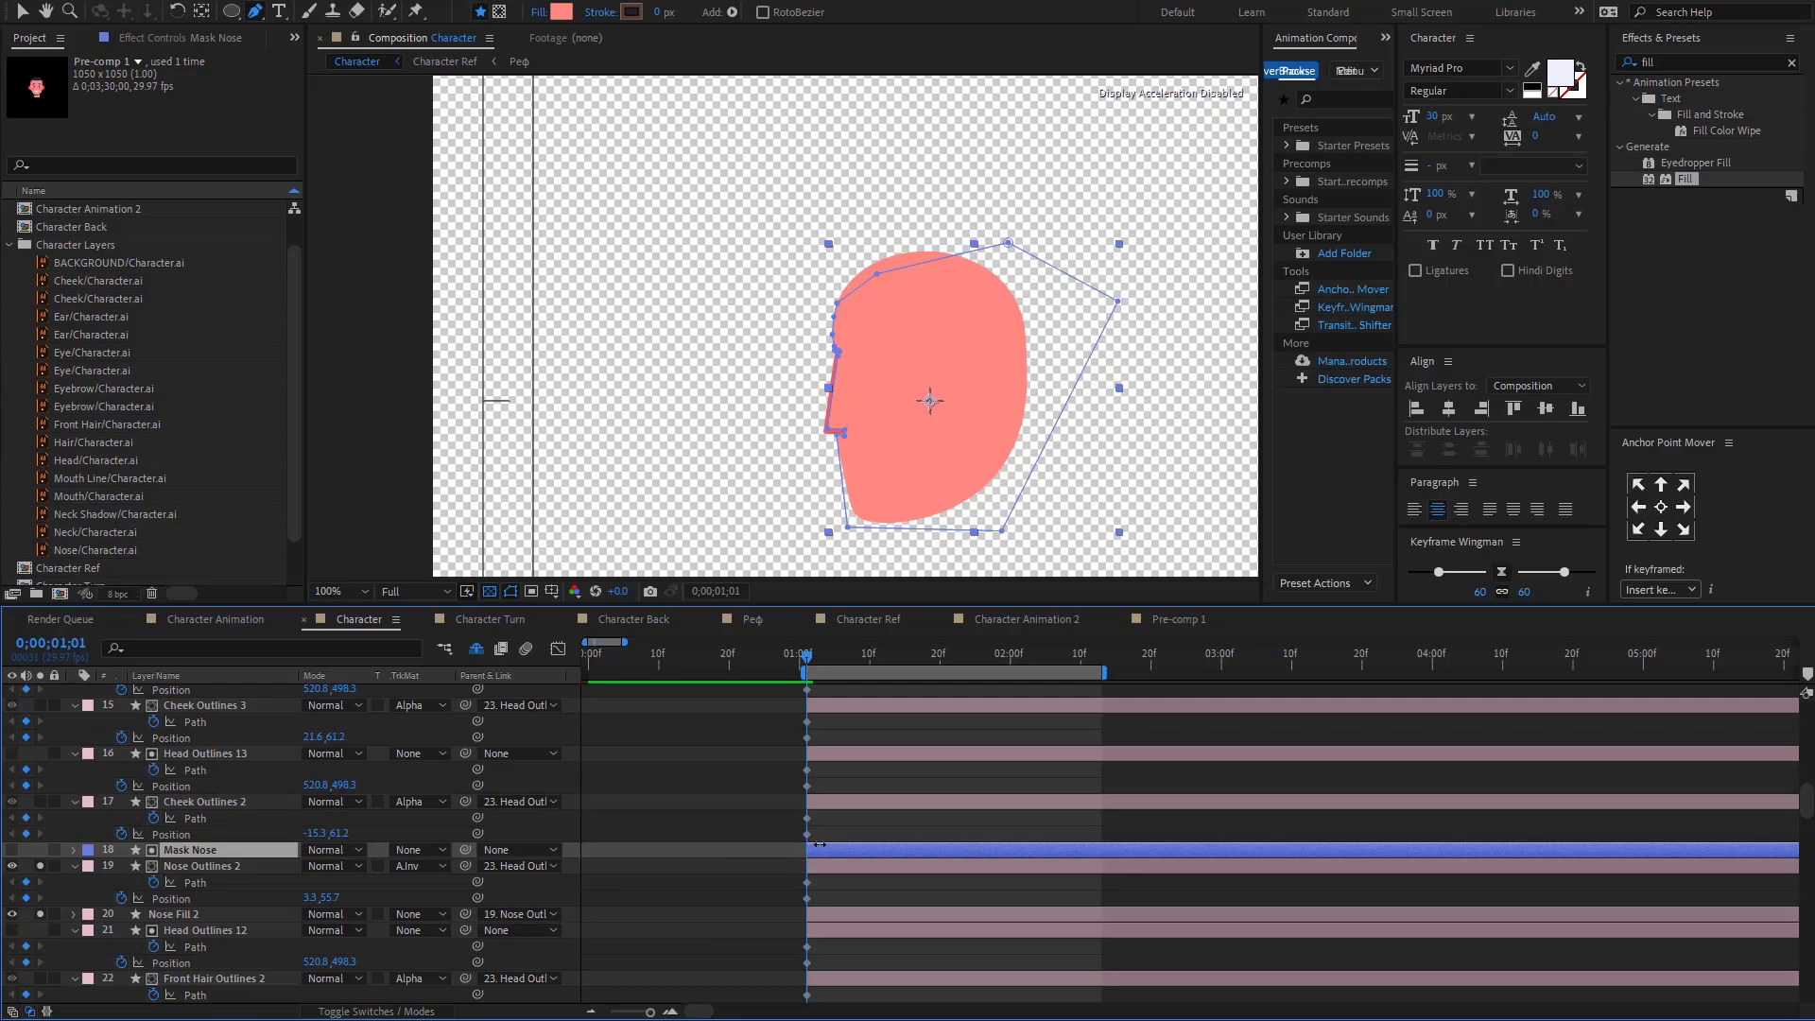
Step: At 0;00;02;13, mirror the Nose Outlines 2 path into the middle of the face and preview from 0;00;01;01
scroll(1016, 751, "down", 3)
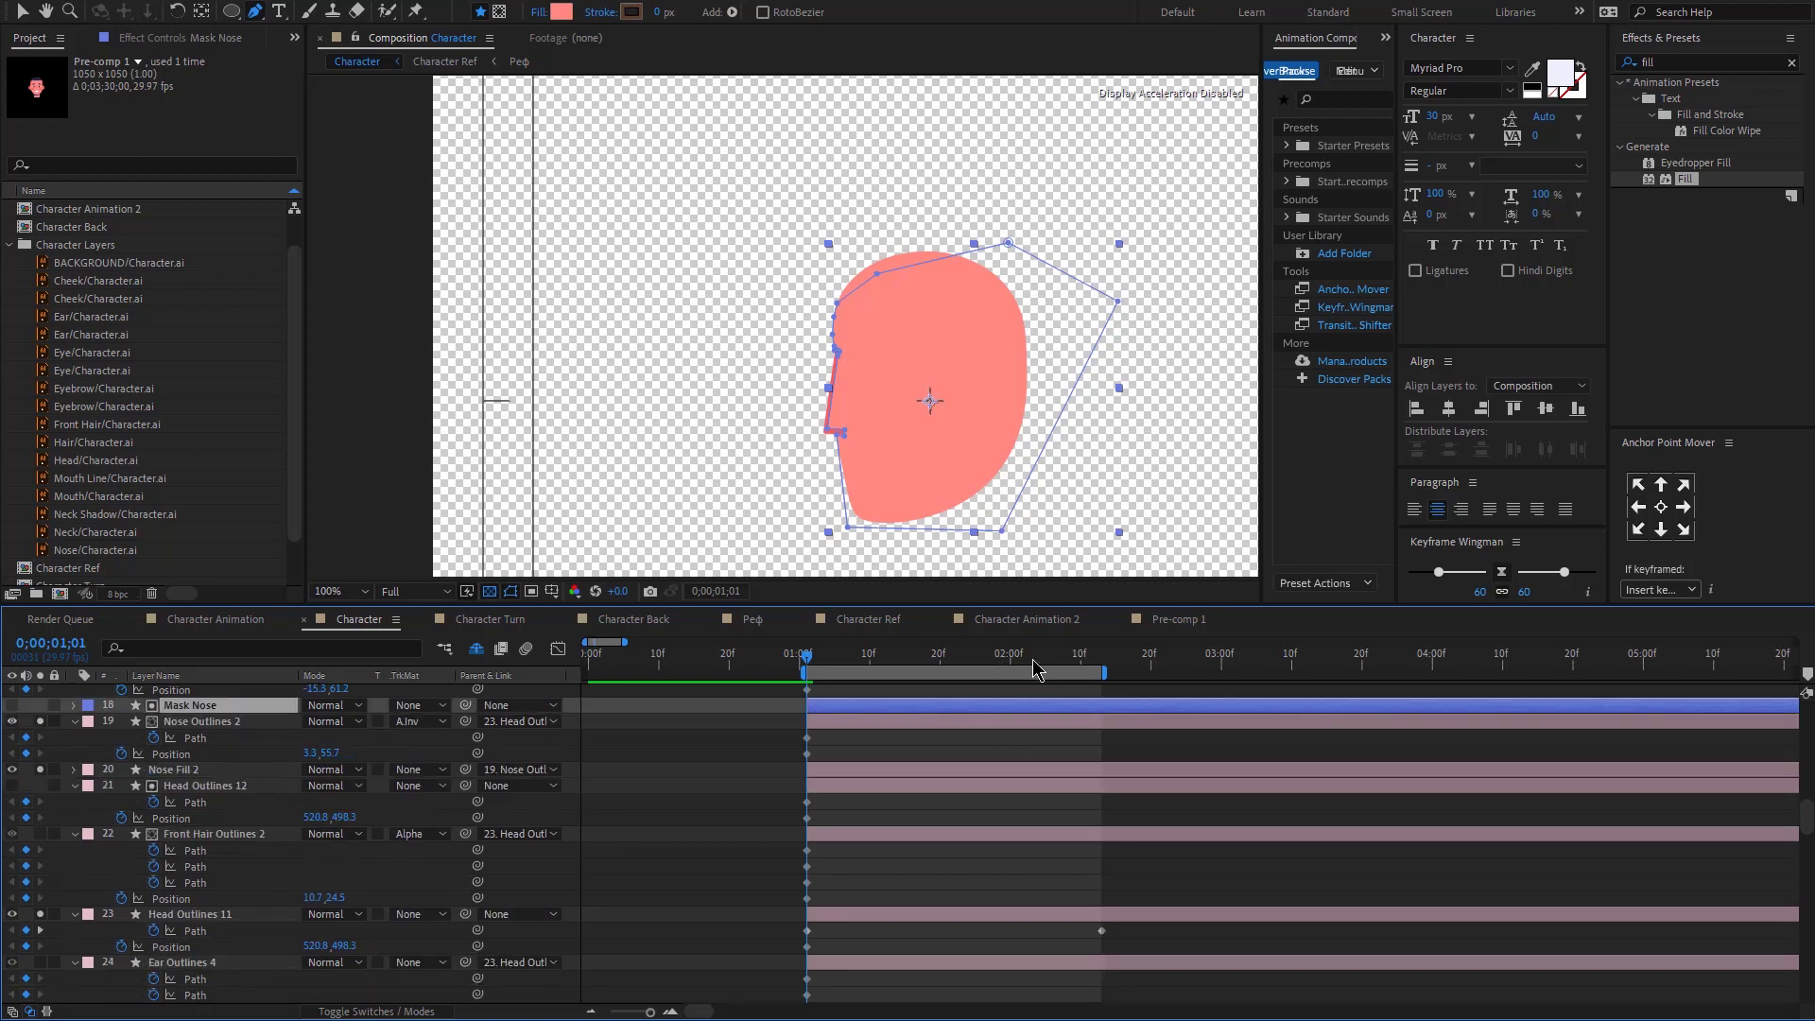
left_click(1102, 666)
left_click(1035, 724)
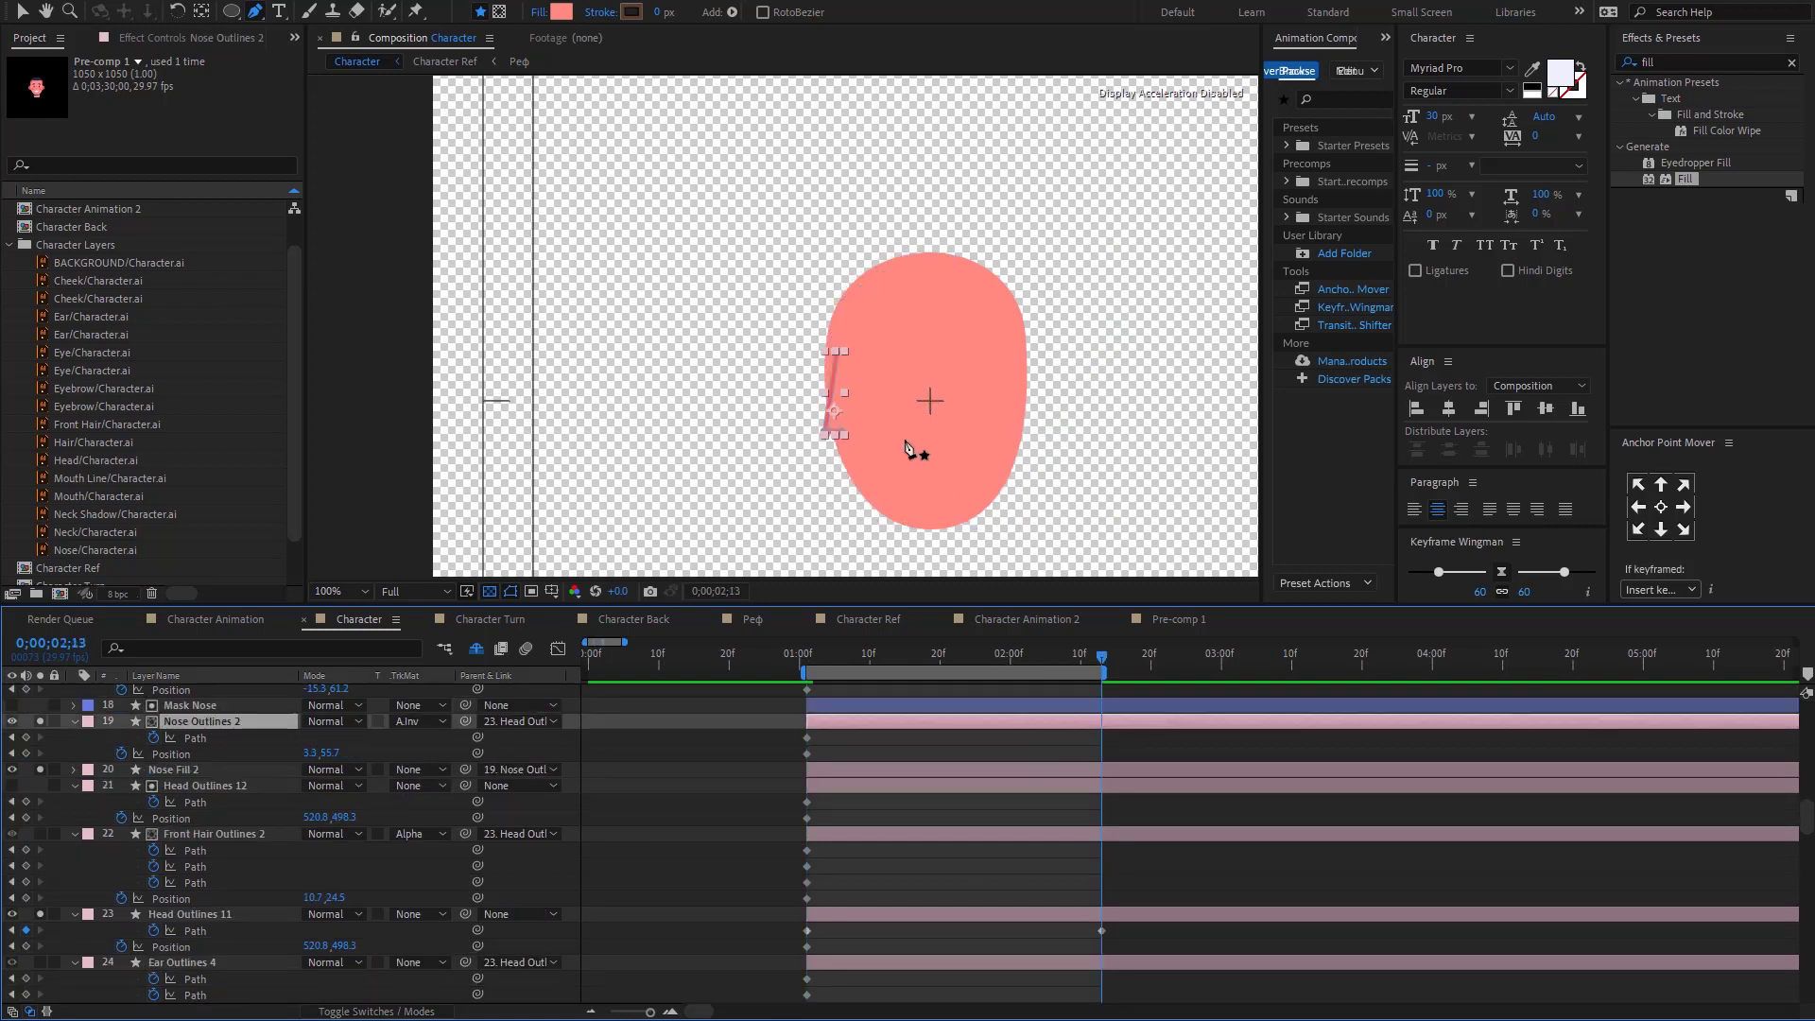
key("period")
key("v")
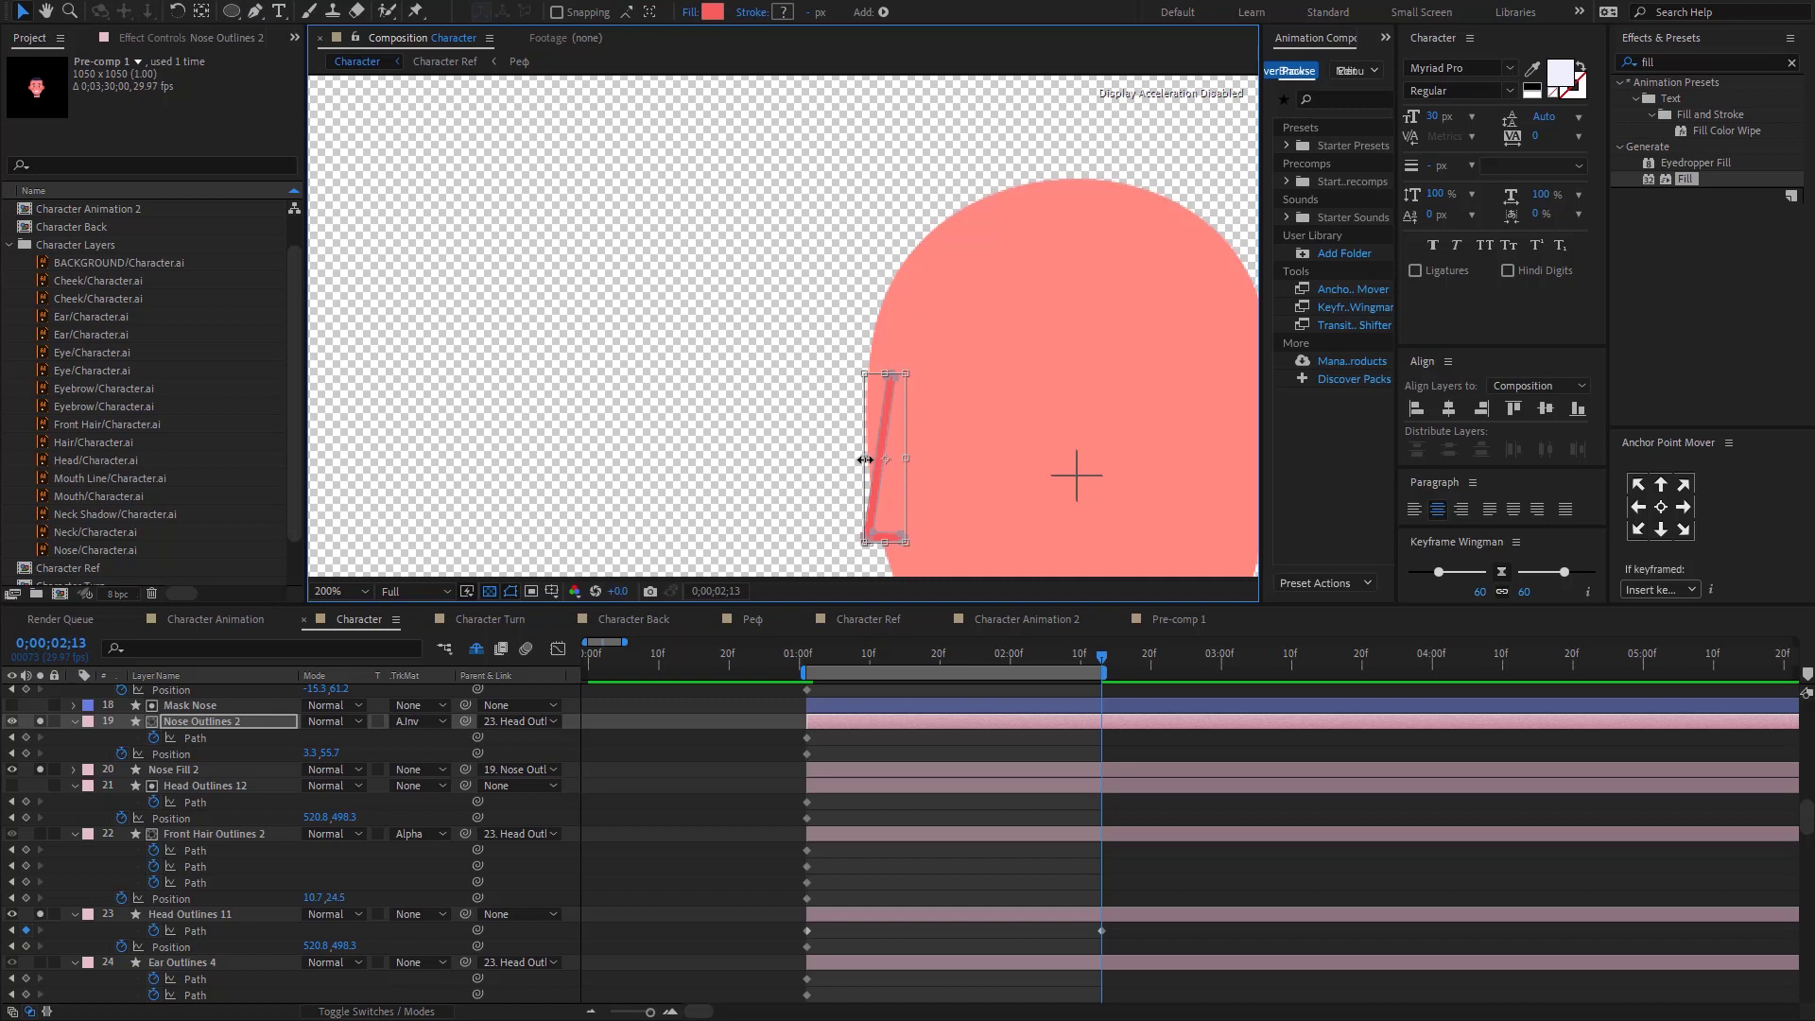
left_click_drag(865, 460, 1103, 462)
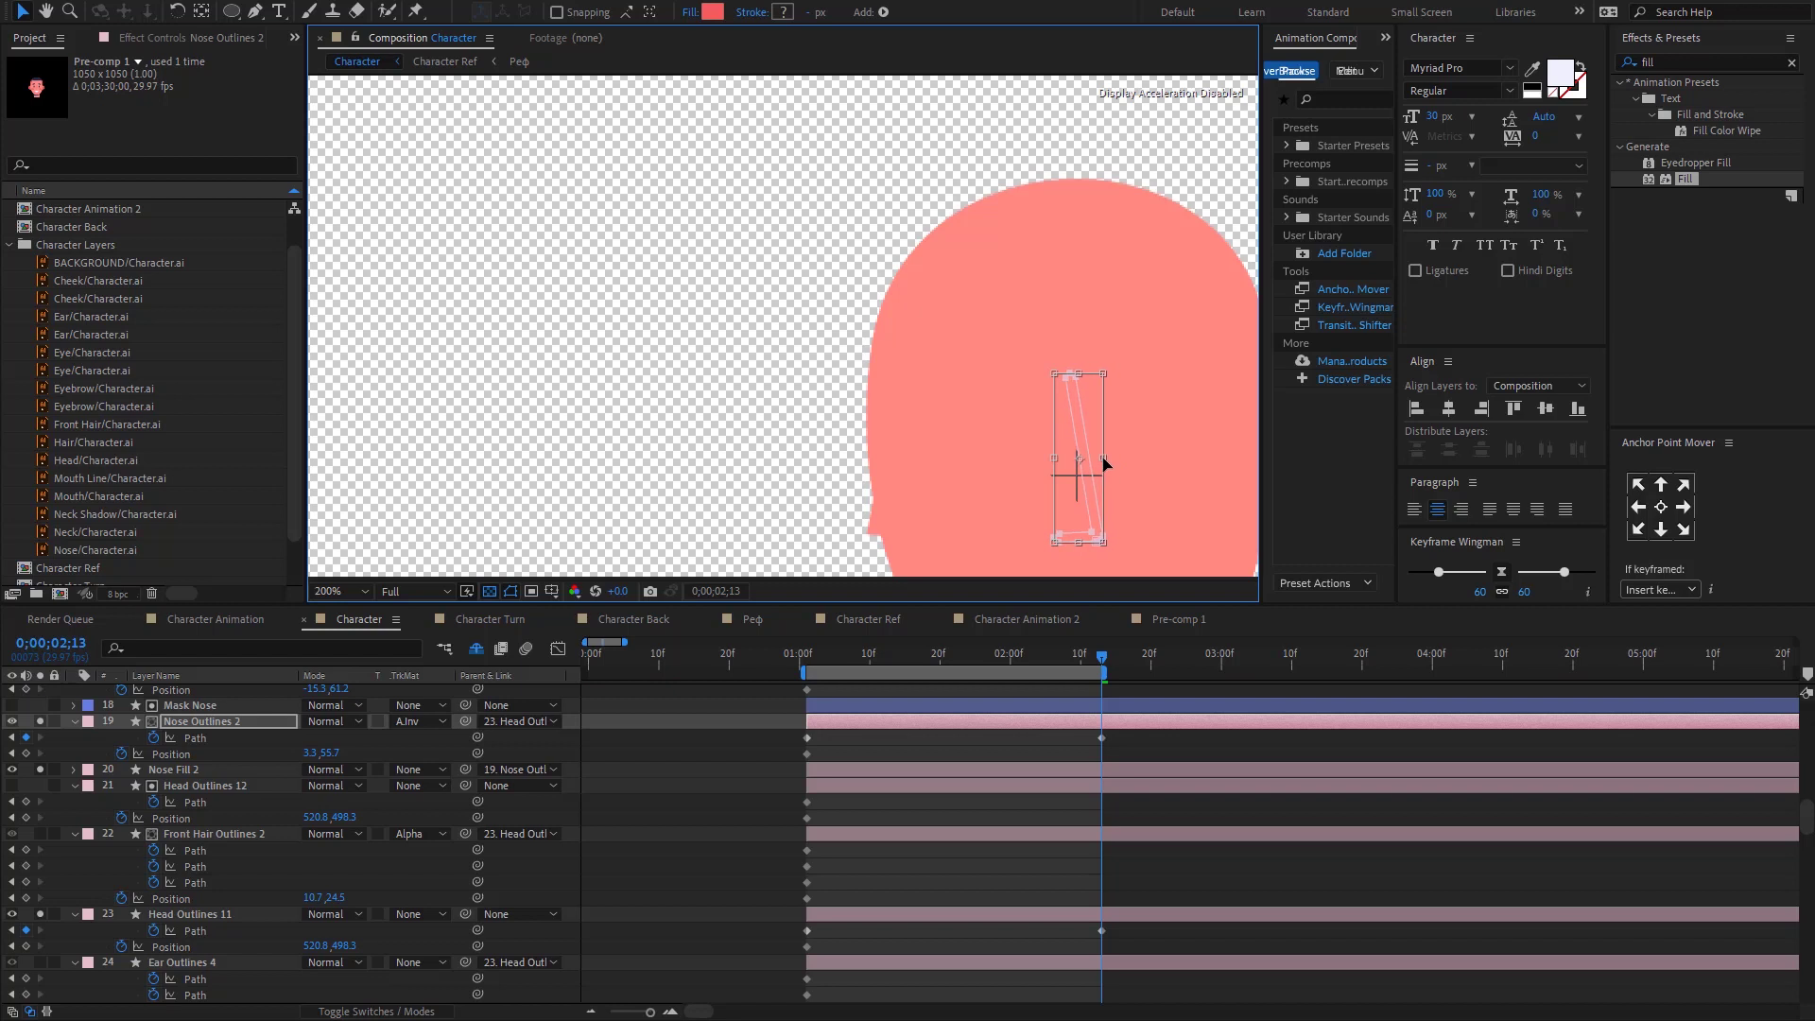
left_click(808, 658)
key("space")
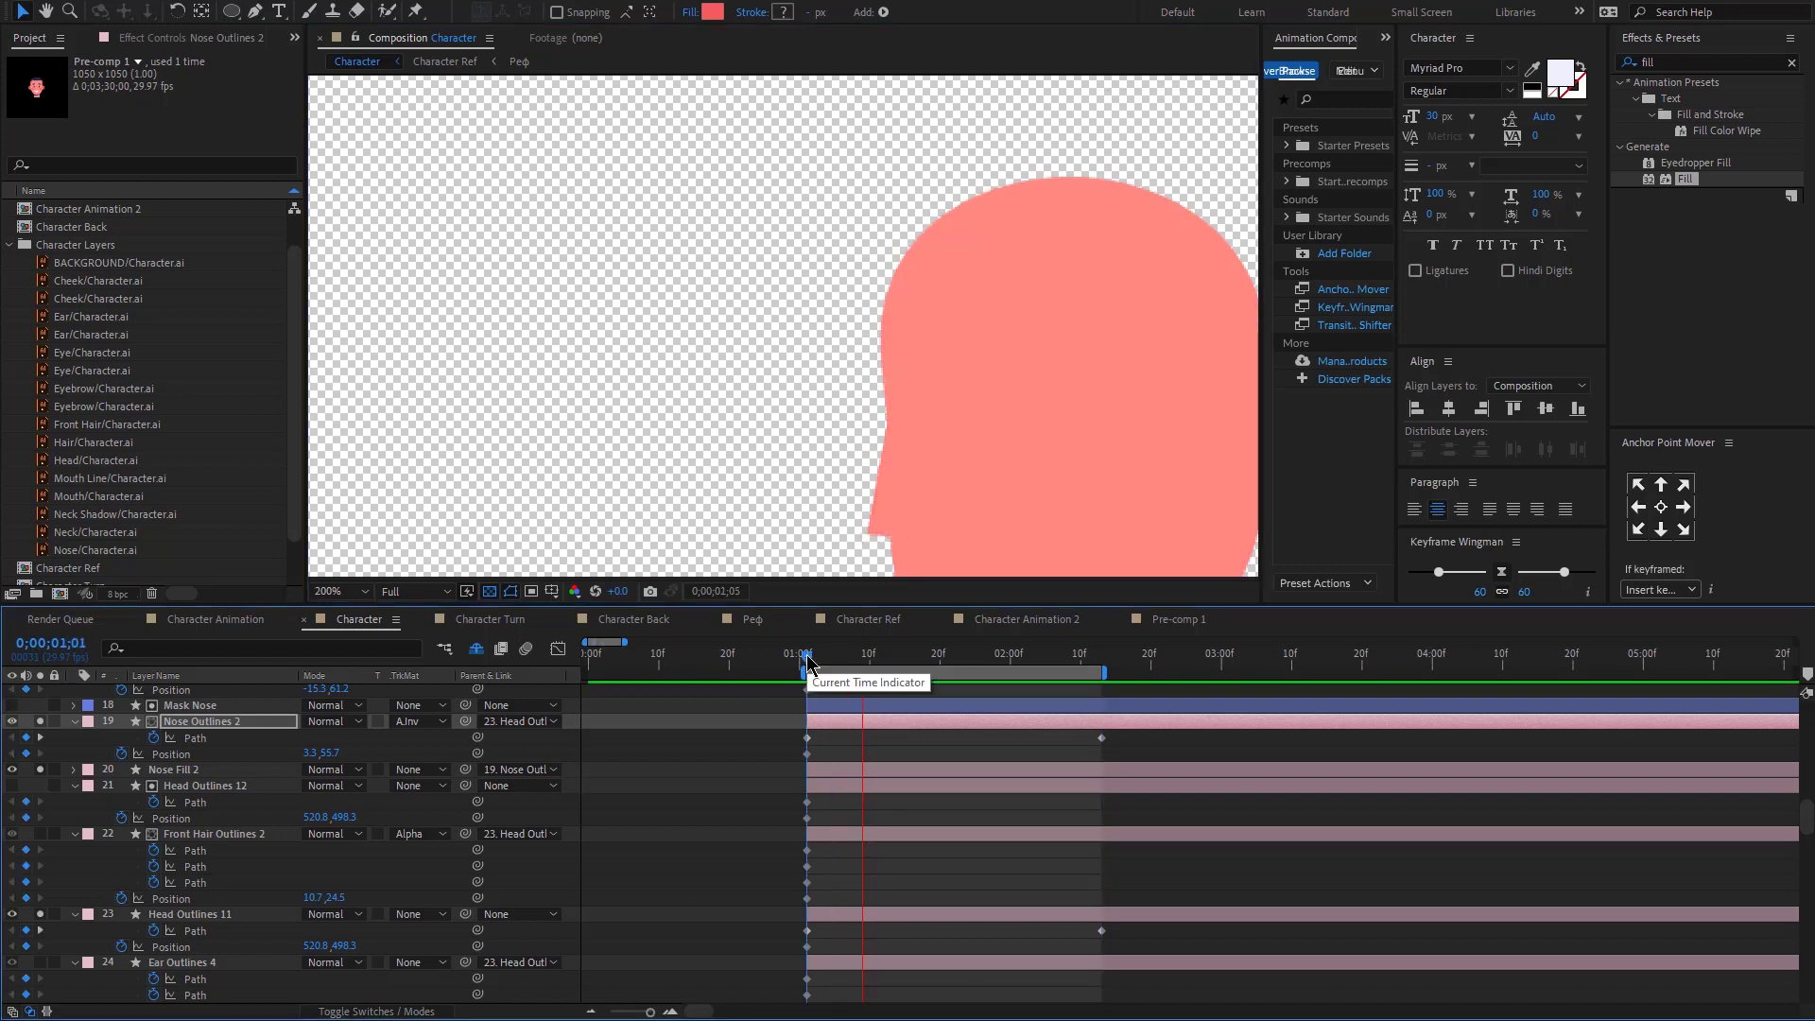
key("space")
Step: Keyframe the Path of Nose Fill 2 and, at 0;00;02;13, mirror it across to fit the turned nose
left_click(174, 769)
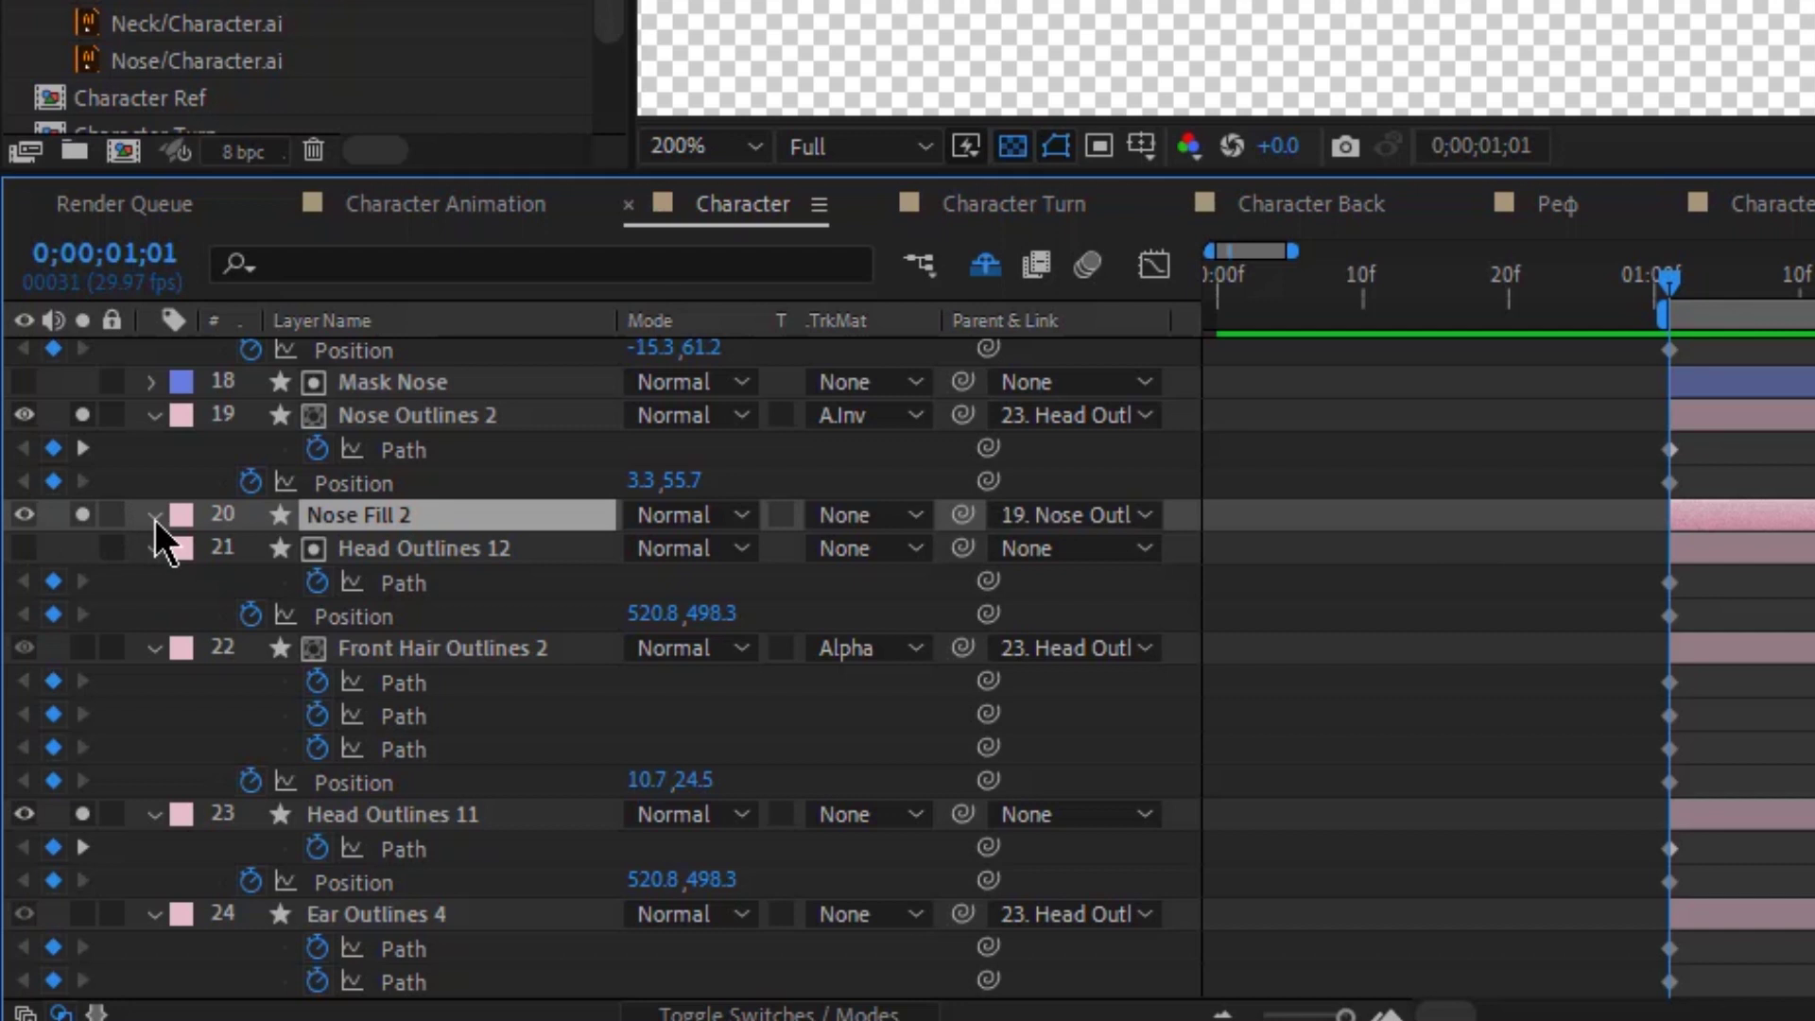
left_click(155, 517)
left_click(189, 550)
left_click(222, 583)
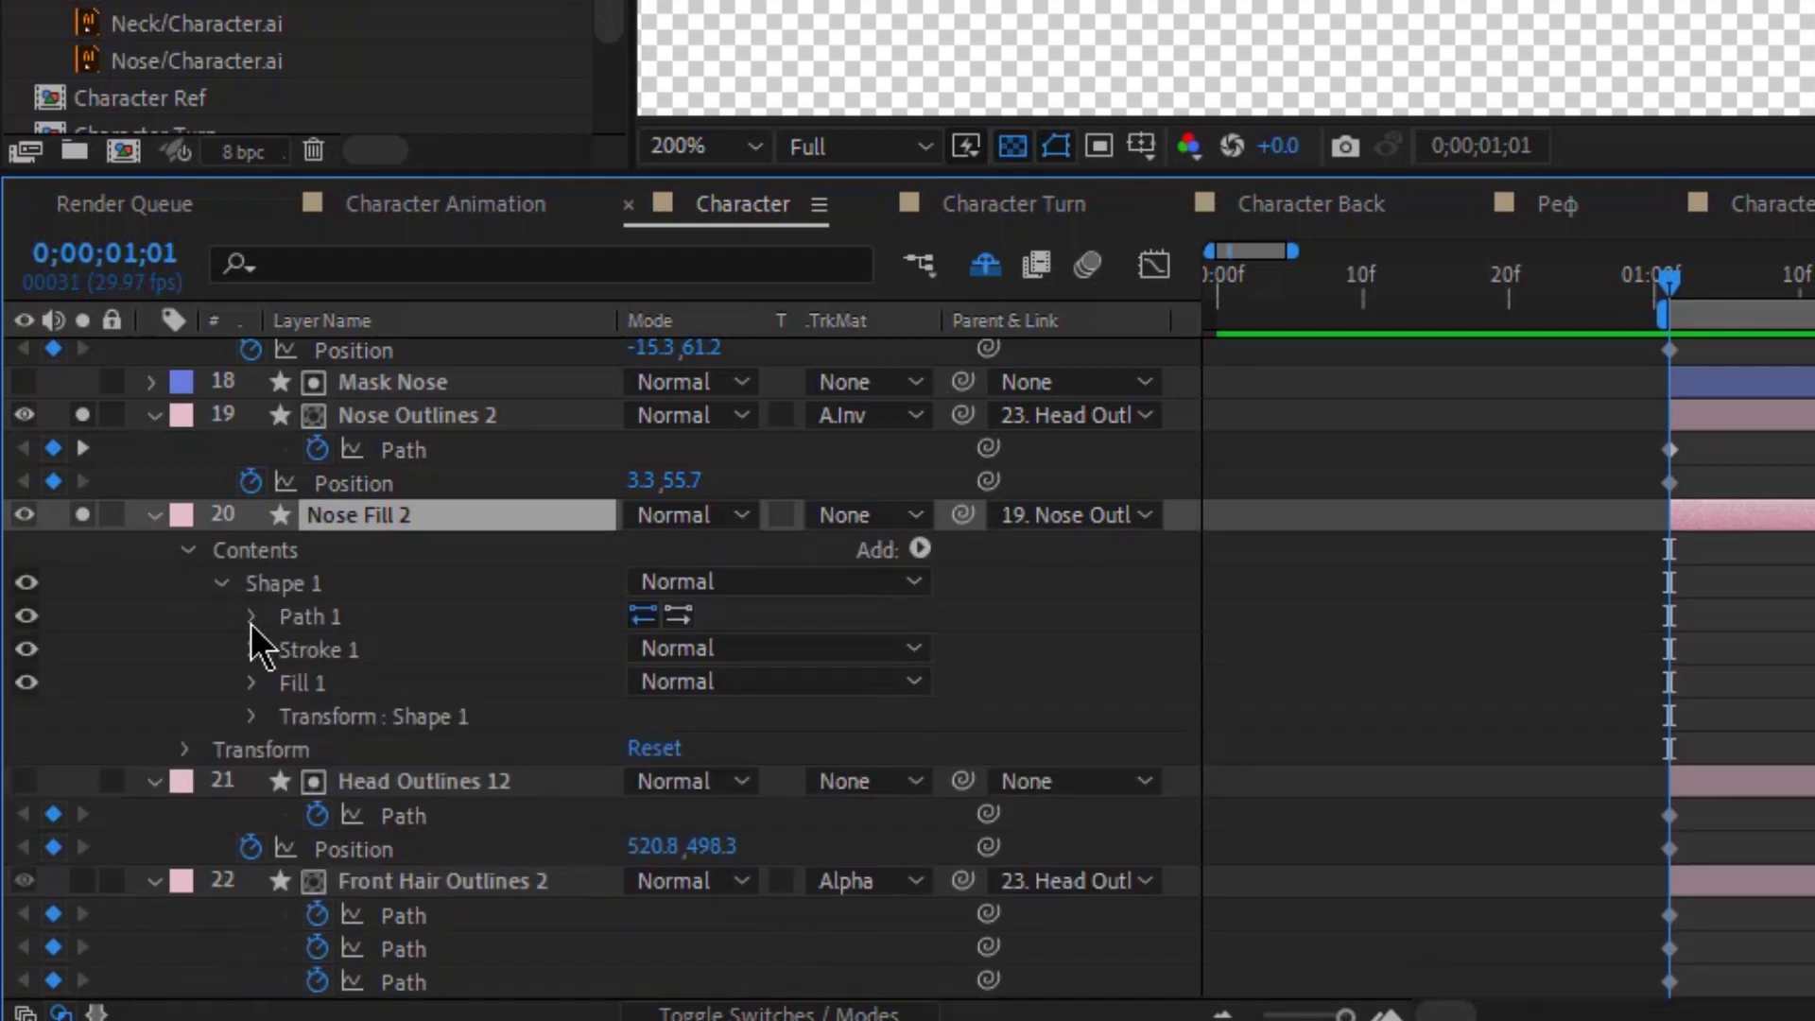
left_click(251, 618)
left_click(317, 649)
left_click(1106, 656)
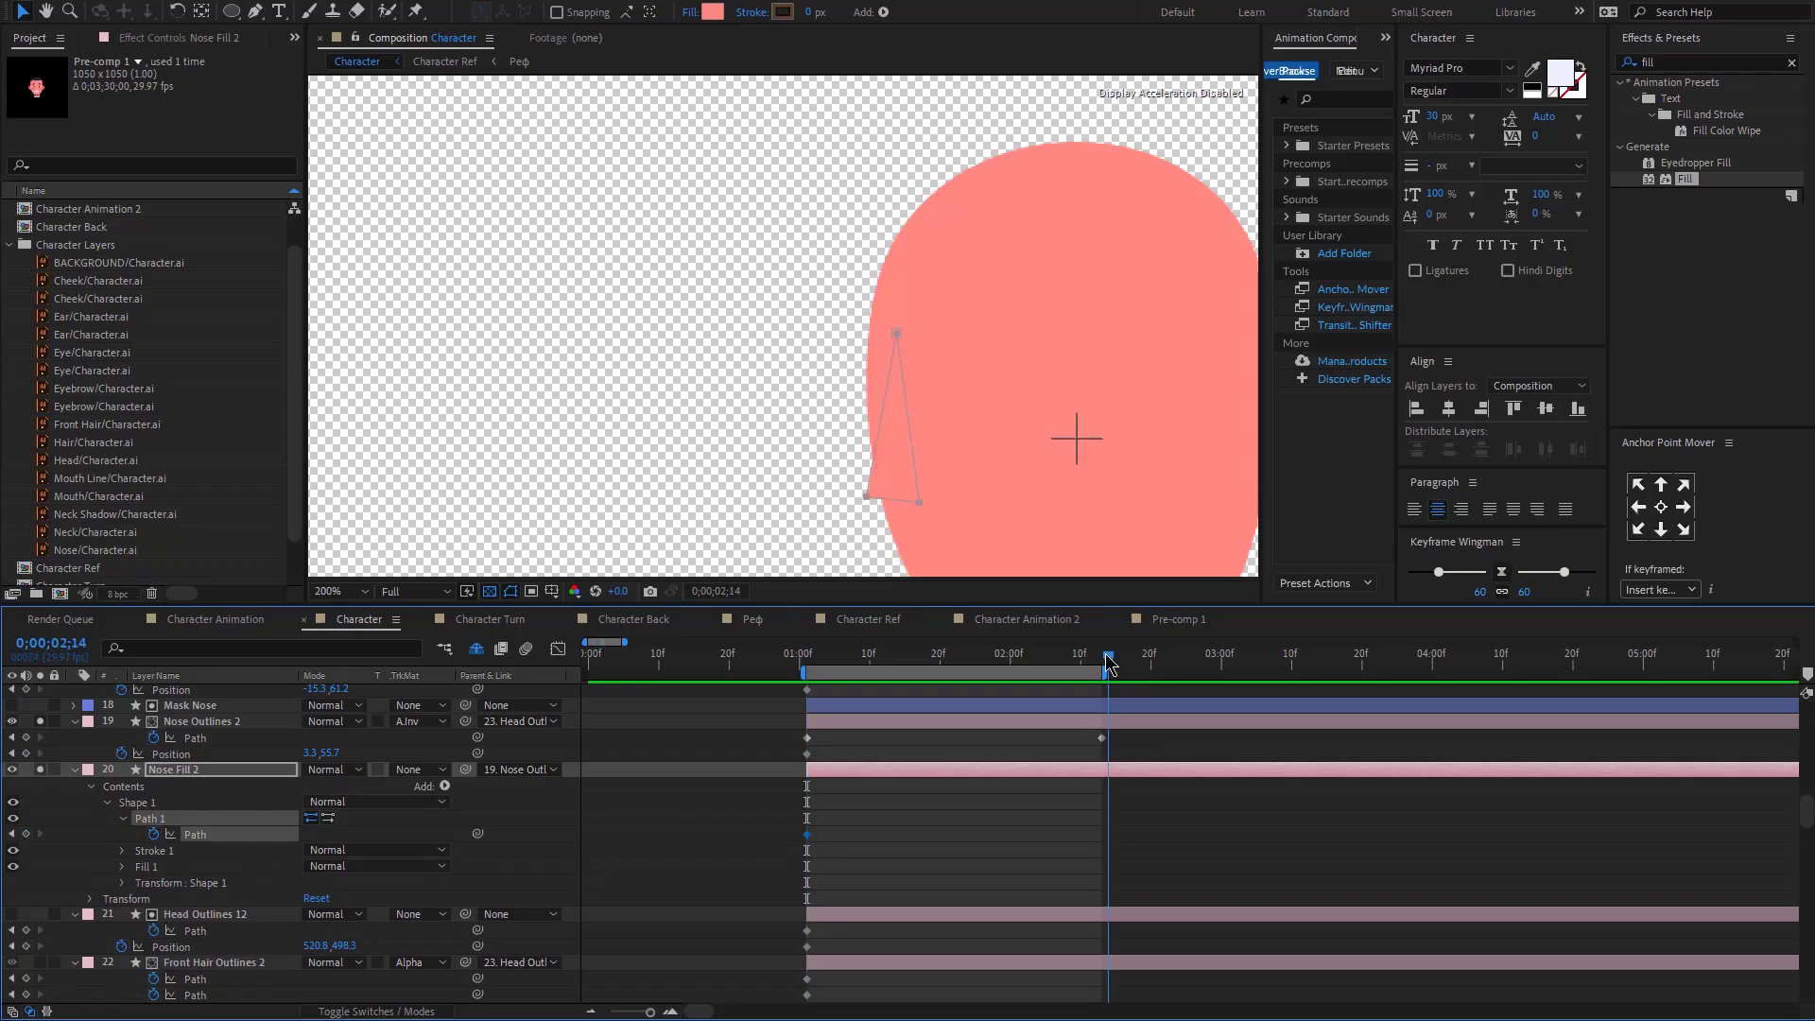
double_click(864, 500)
left_click_drag(864, 415, 1053, 437)
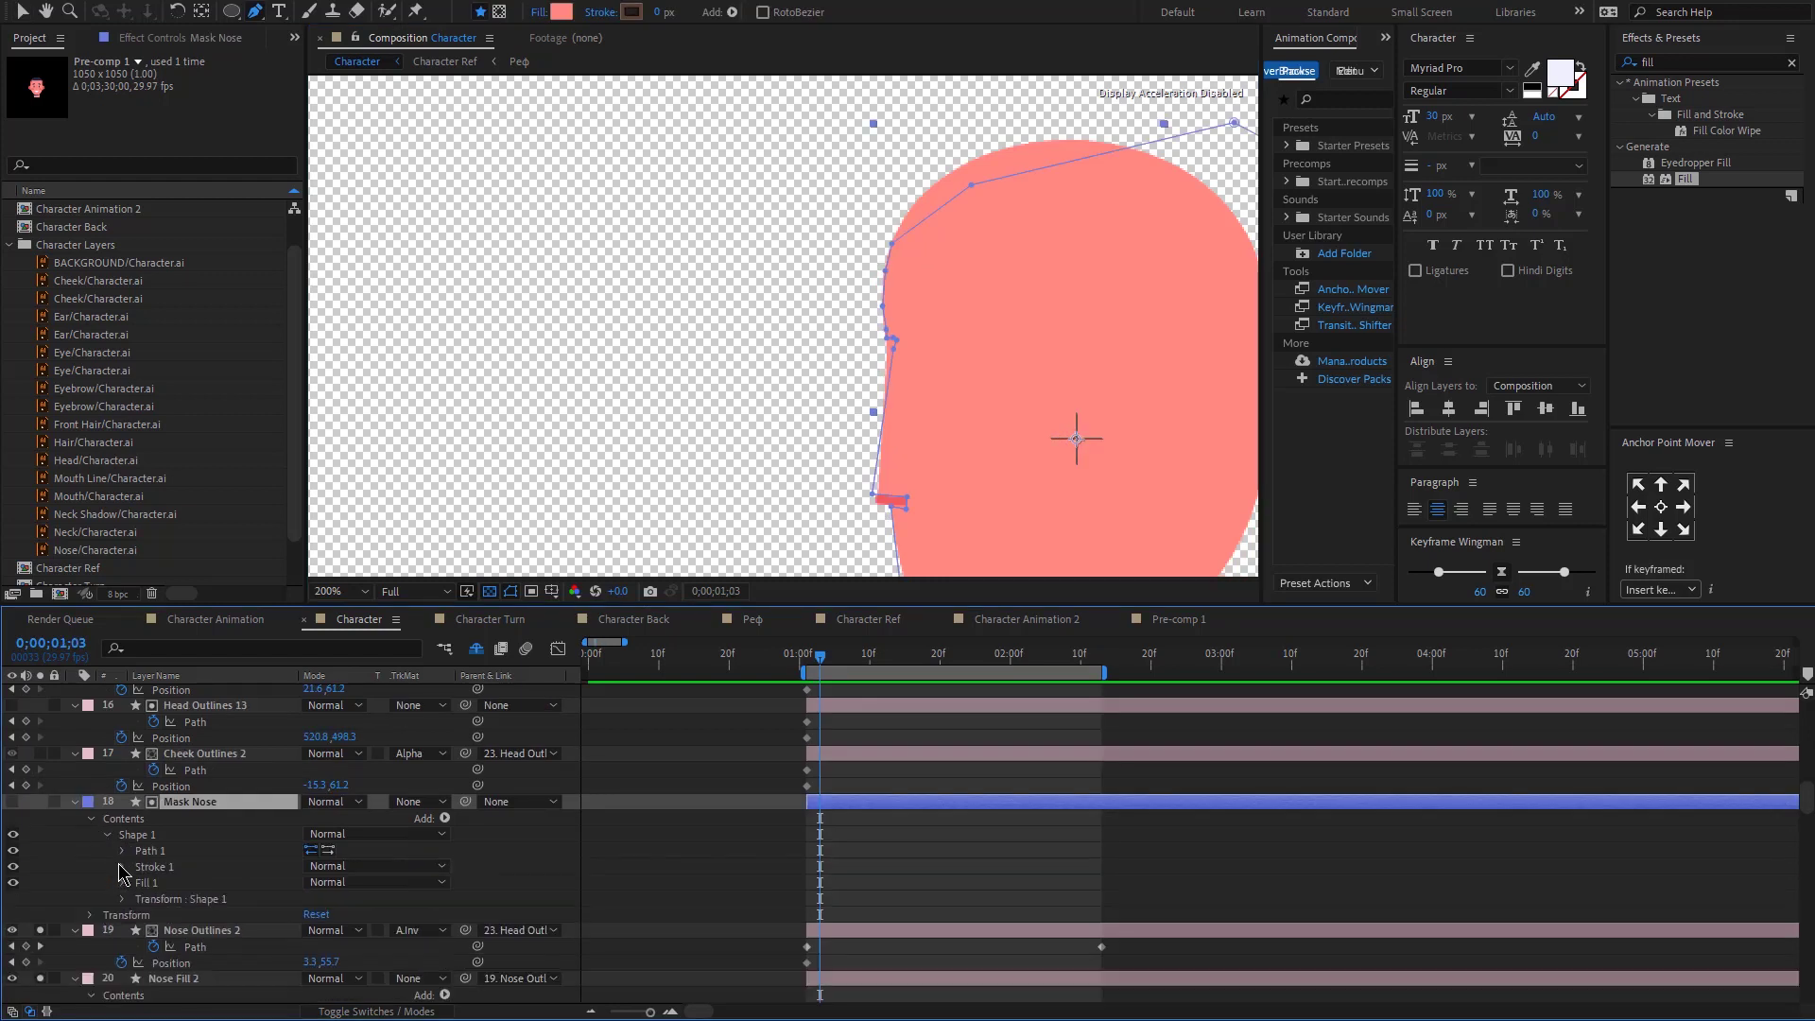
Step: Keyframe the Mask Nose path frame by frame from 0;00;01;03, pulling its points to follow the face profile around the nose
key("u")
scroll(1008, 375, "up", 2)
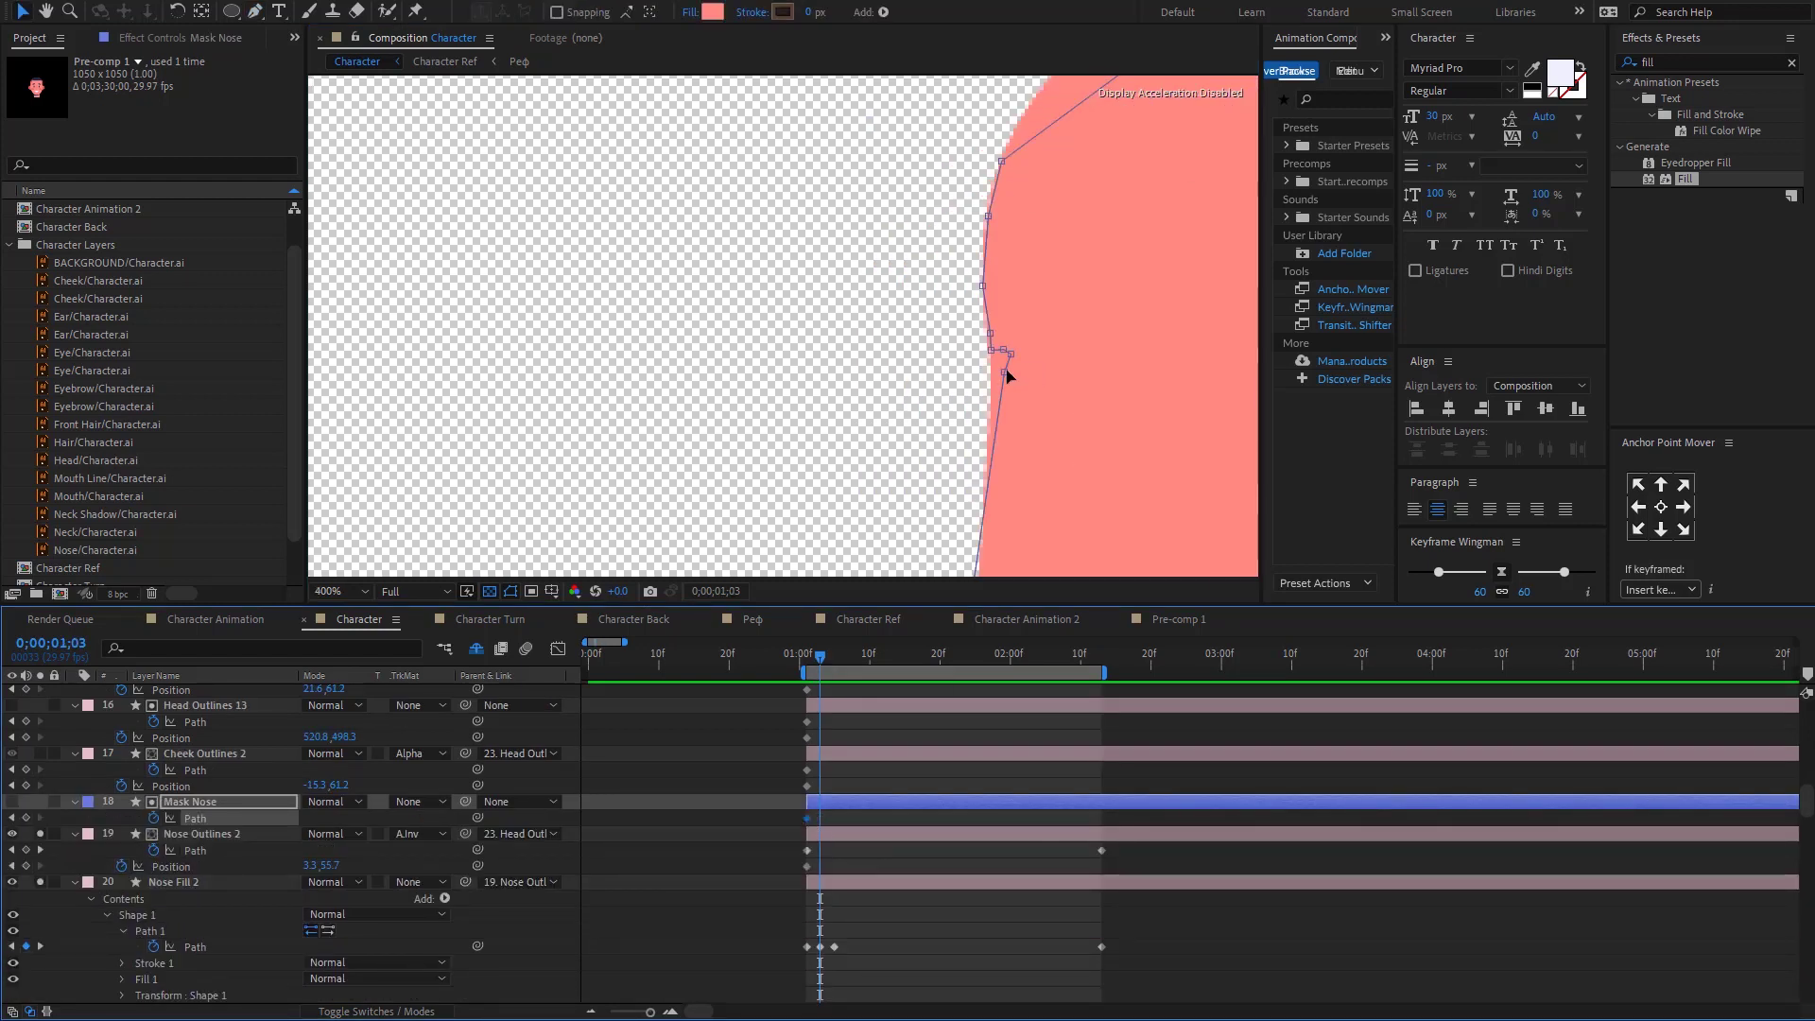
left_click_drag(1004, 371, 991, 376)
left_click_drag(1011, 354, 997, 351)
left_click_drag(983, 529, 921, 302)
left_click_drag(901, 434, 942, 454)
left_click(826, 659)
left_click_drag(916, 422, 937, 431)
left_click(834, 655)
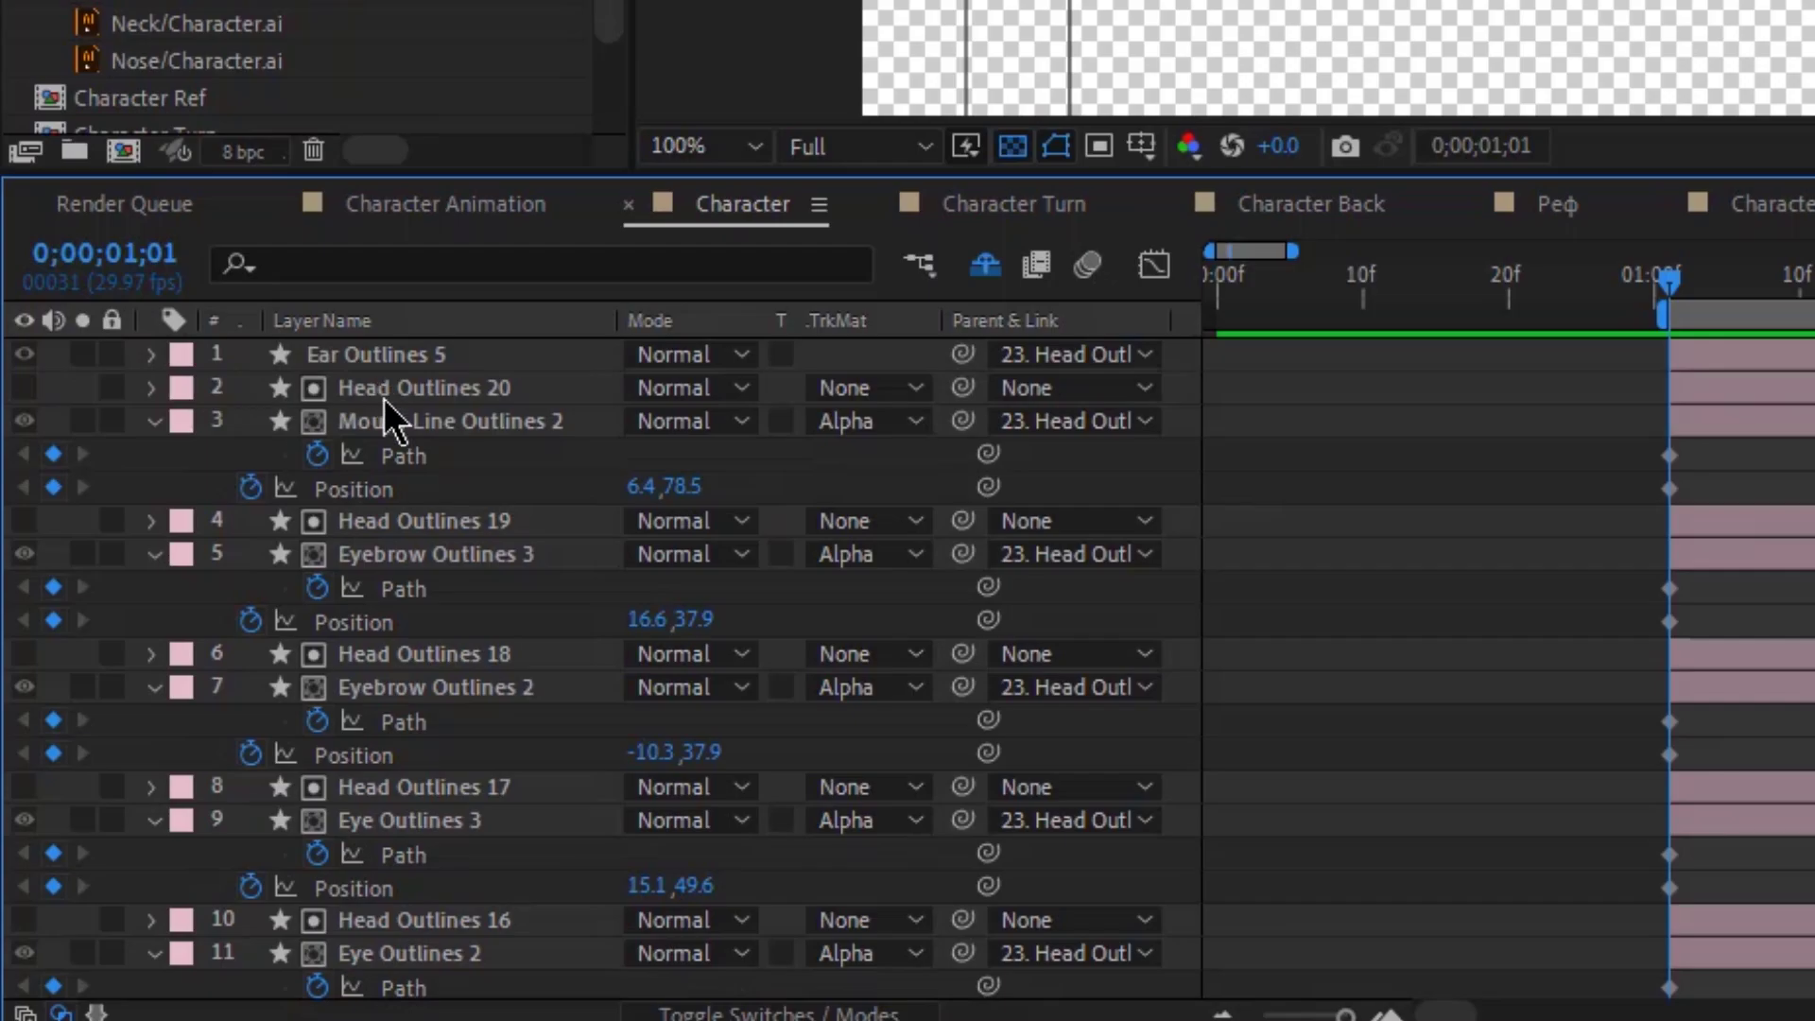
Step: Solo Mouth Line Outlines 2, Mouth Outlines 2 and both Eyebrow, Eye and Cheek Outlines layers together
left_click(188, 723)
left_click(188, 788, "ctrl")
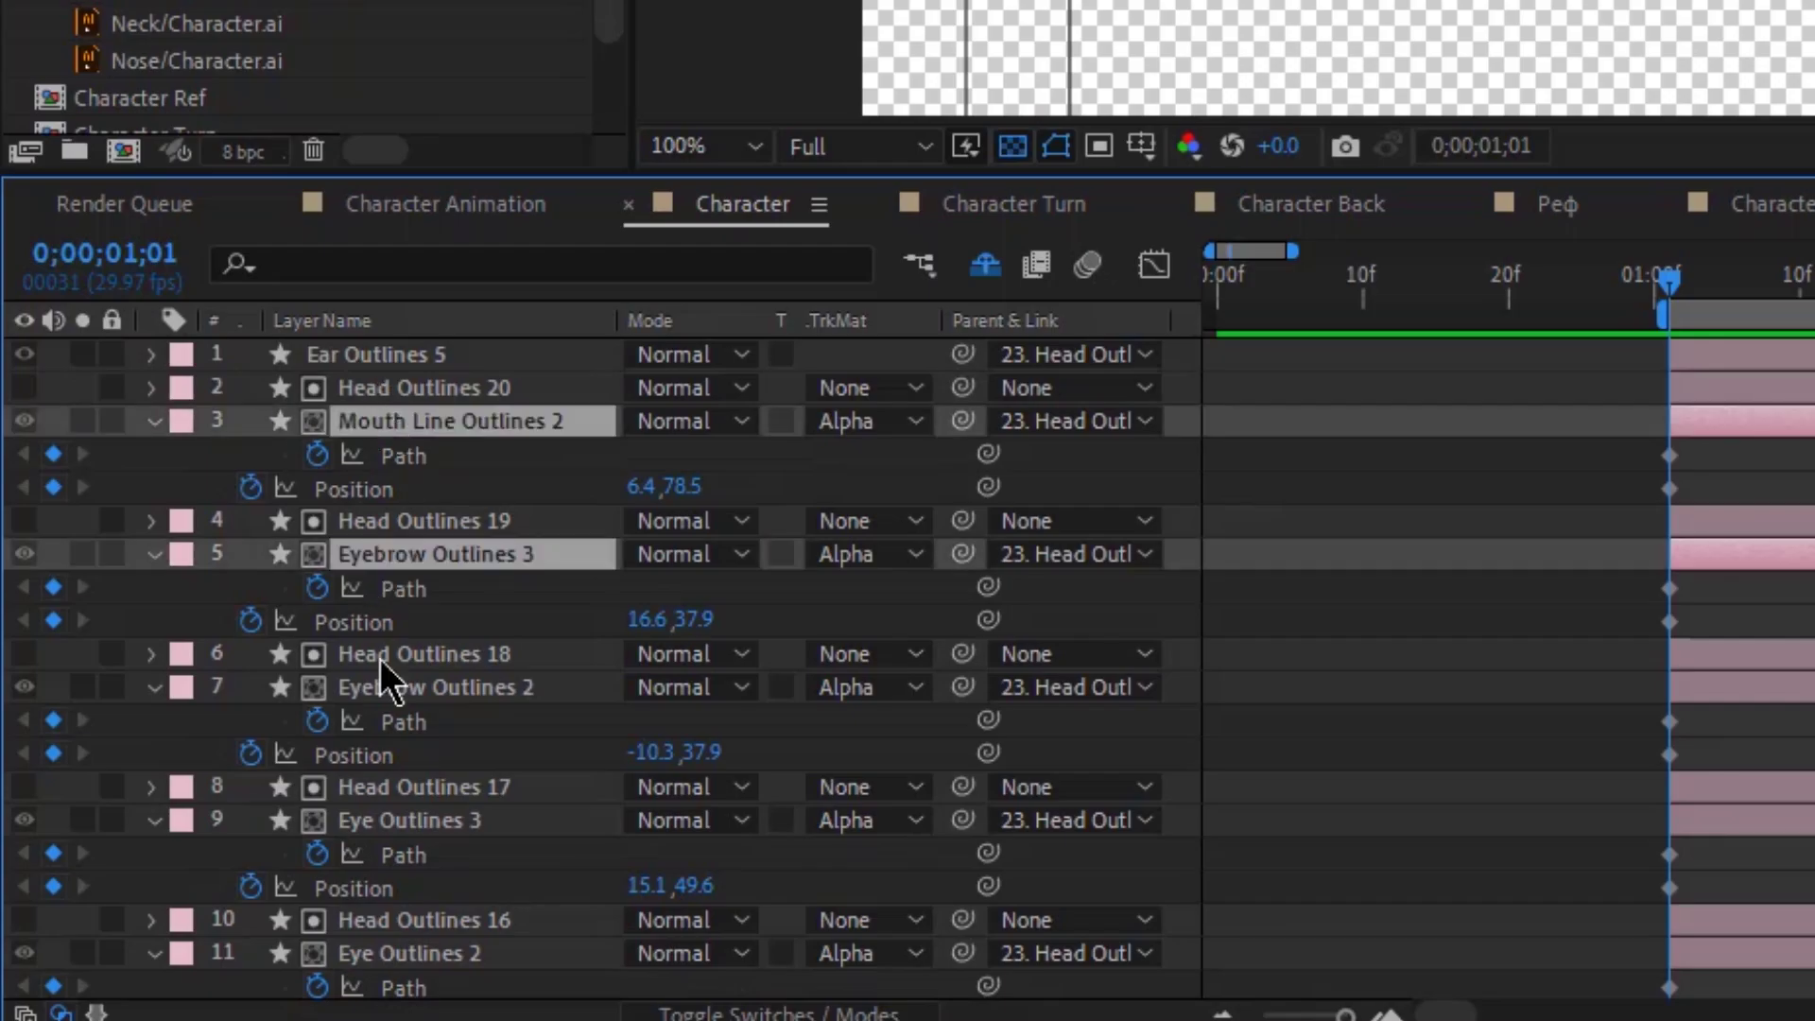
left_click(388, 687, "ctrl")
left_click(393, 821, "ctrl")
left_click(397, 953, "ctrl")
scroll(425, 756, "down", 4)
left_click(421, 690, "ctrl")
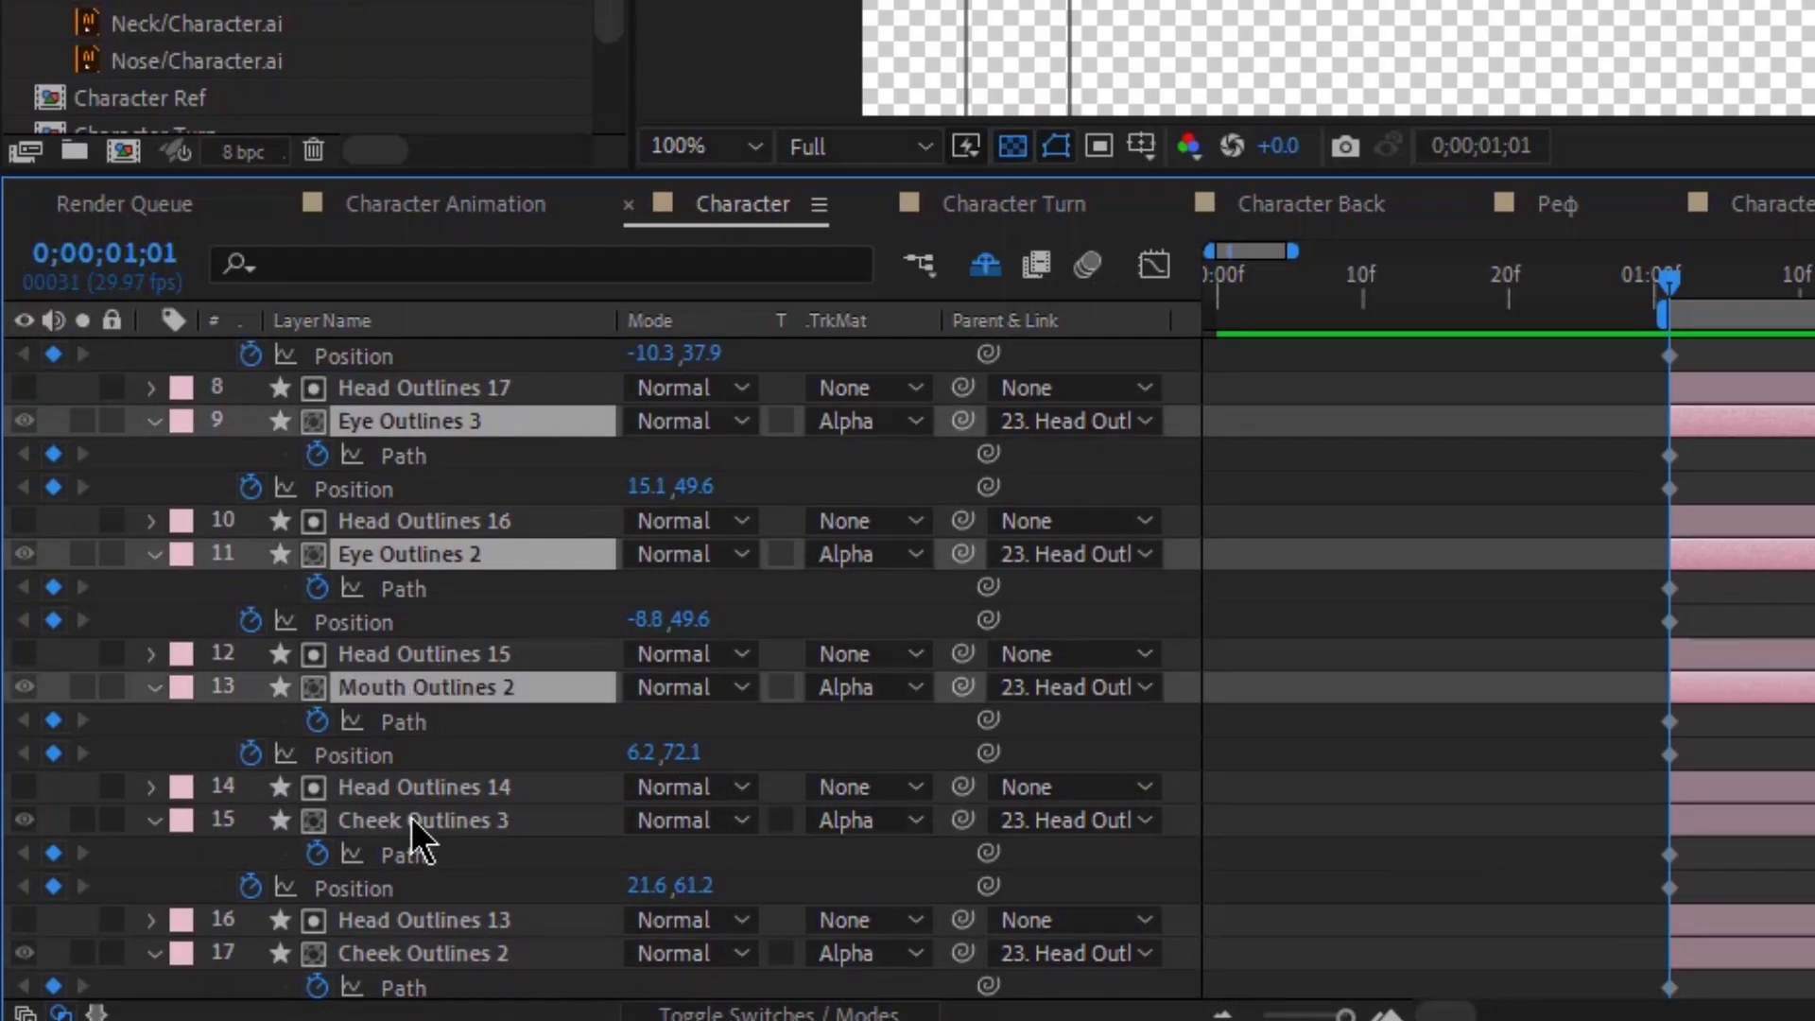
left_click(413, 821, "ctrl")
scroll(412, 832, "down", 4)
left_click(416, 554, "ctrl")
left_click(1097, 659)
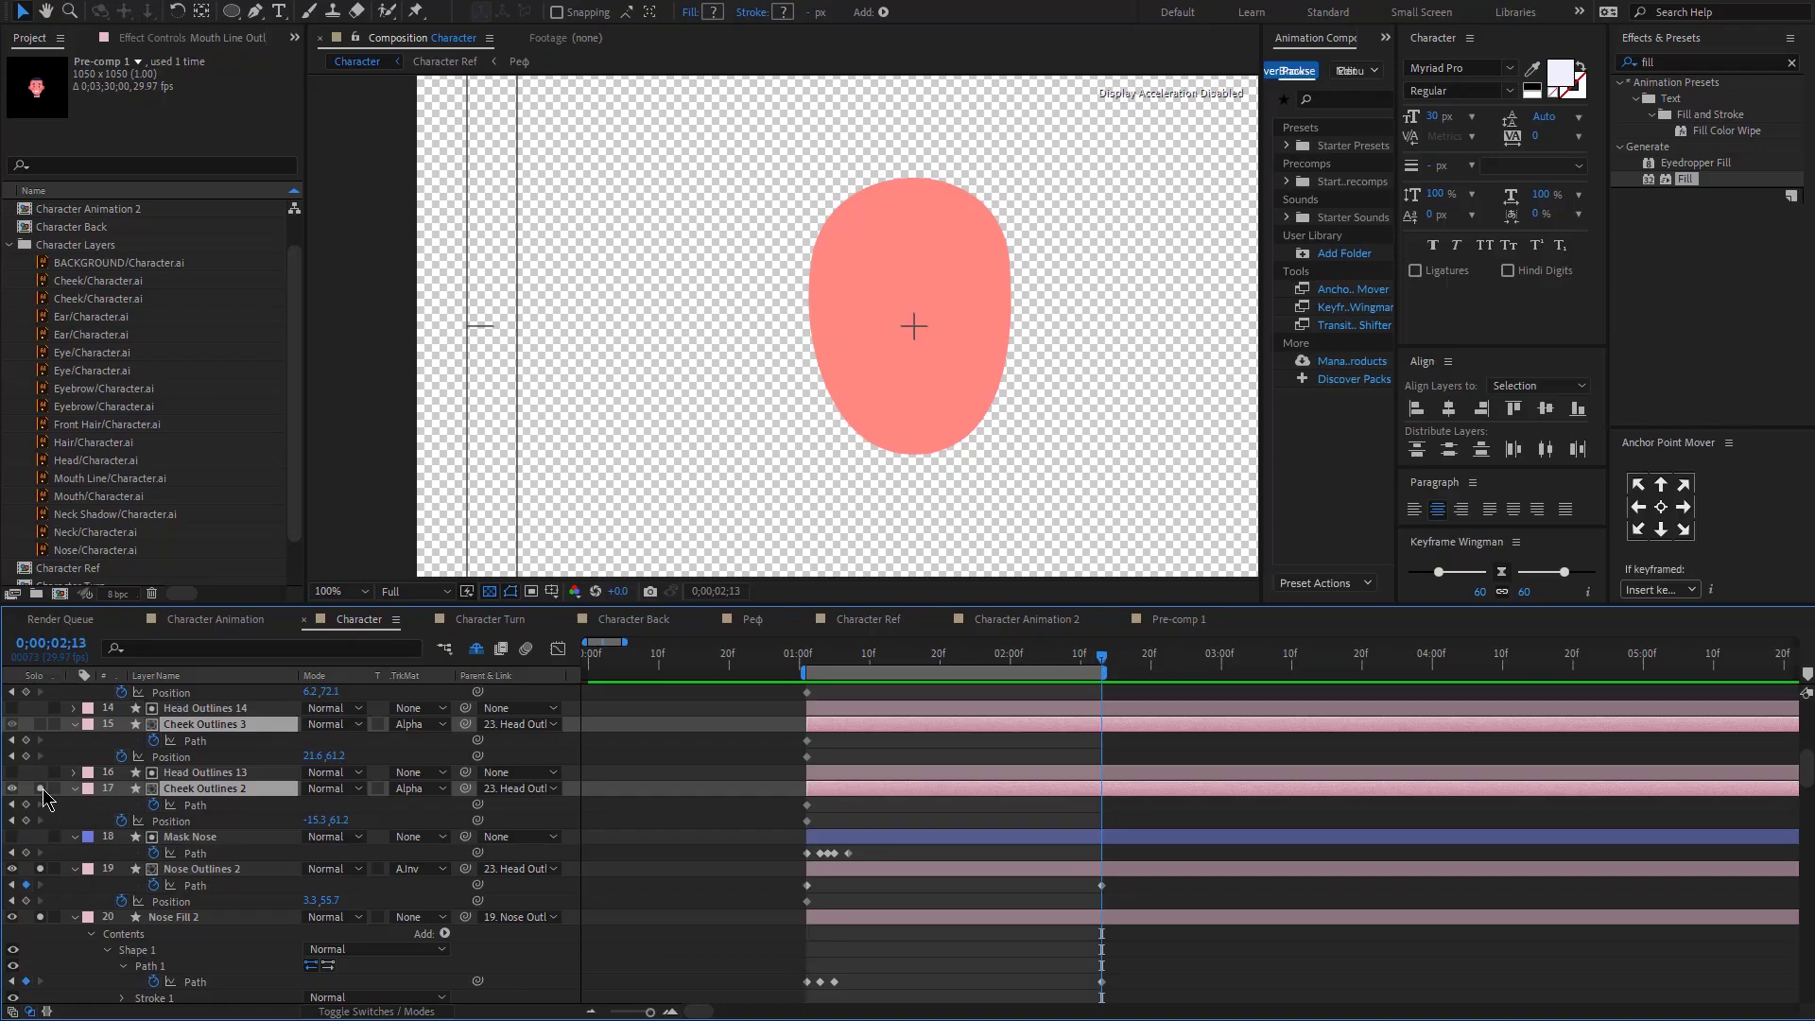
left_click(40, 789)
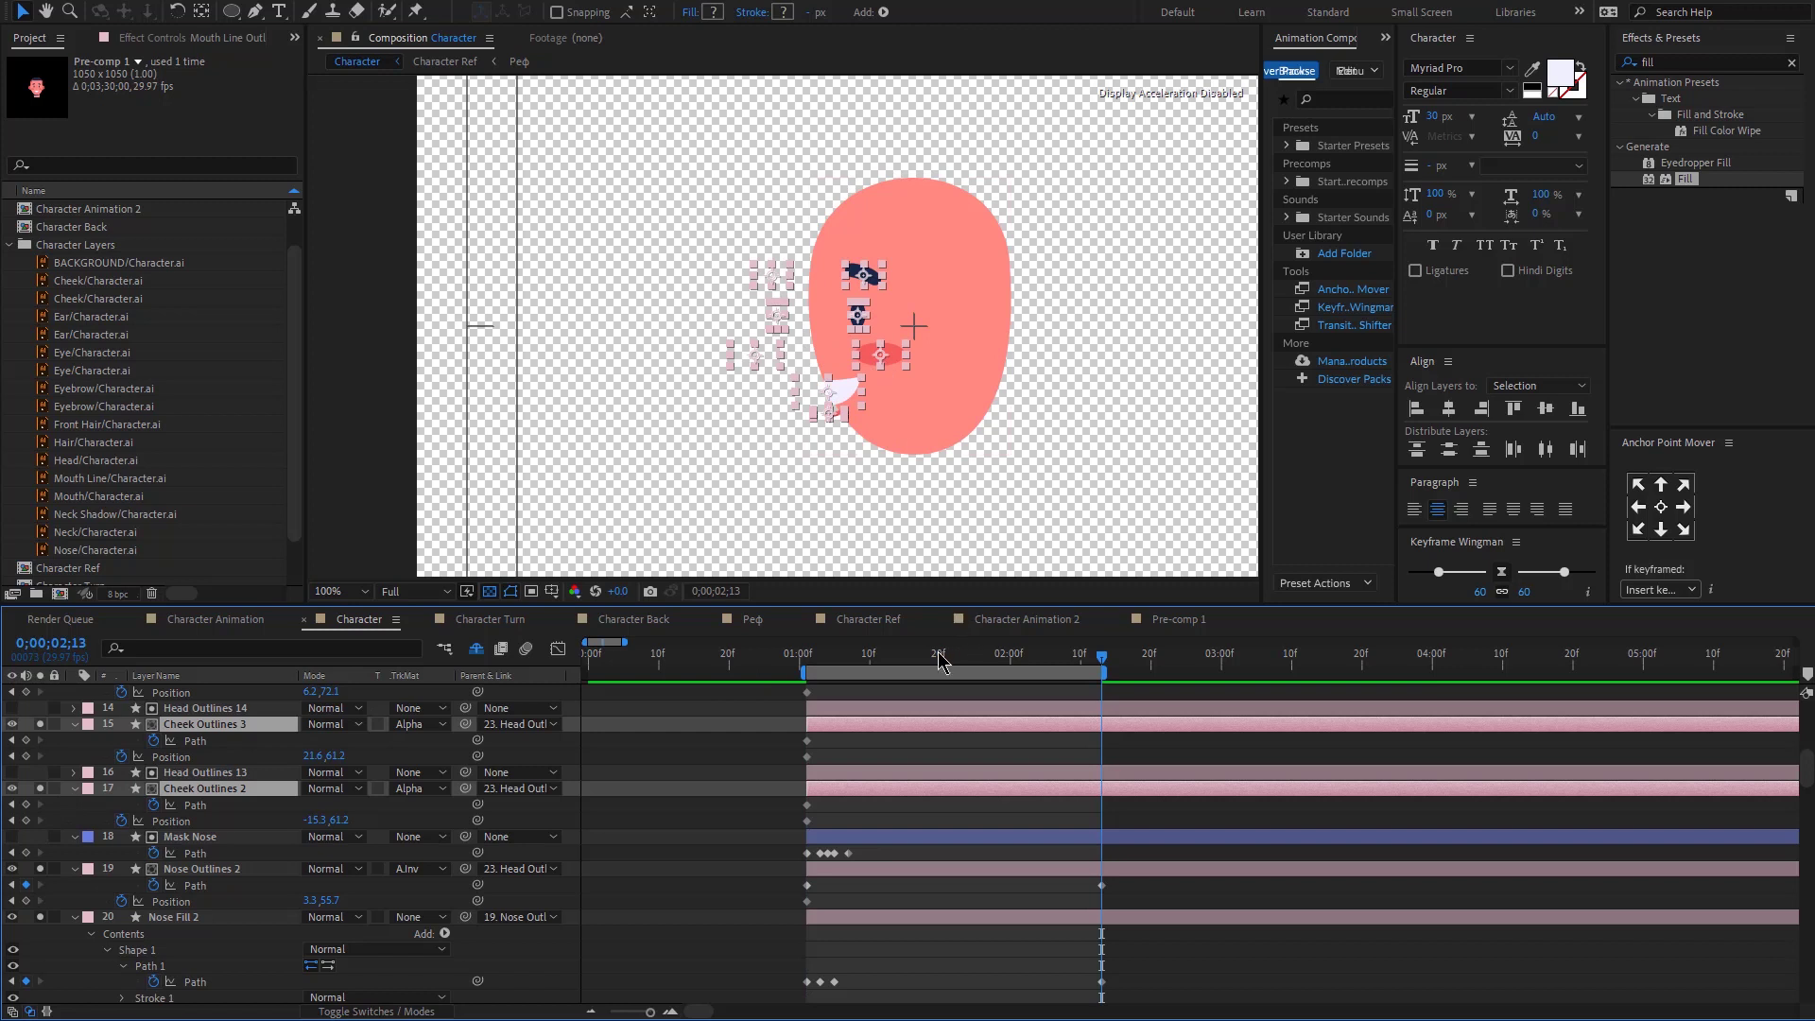
Step: Move the soloed facial features together past the head's left edge, keyframing their positions, and scrub through the motion
left_click_drag(821, 661, 878, 653)
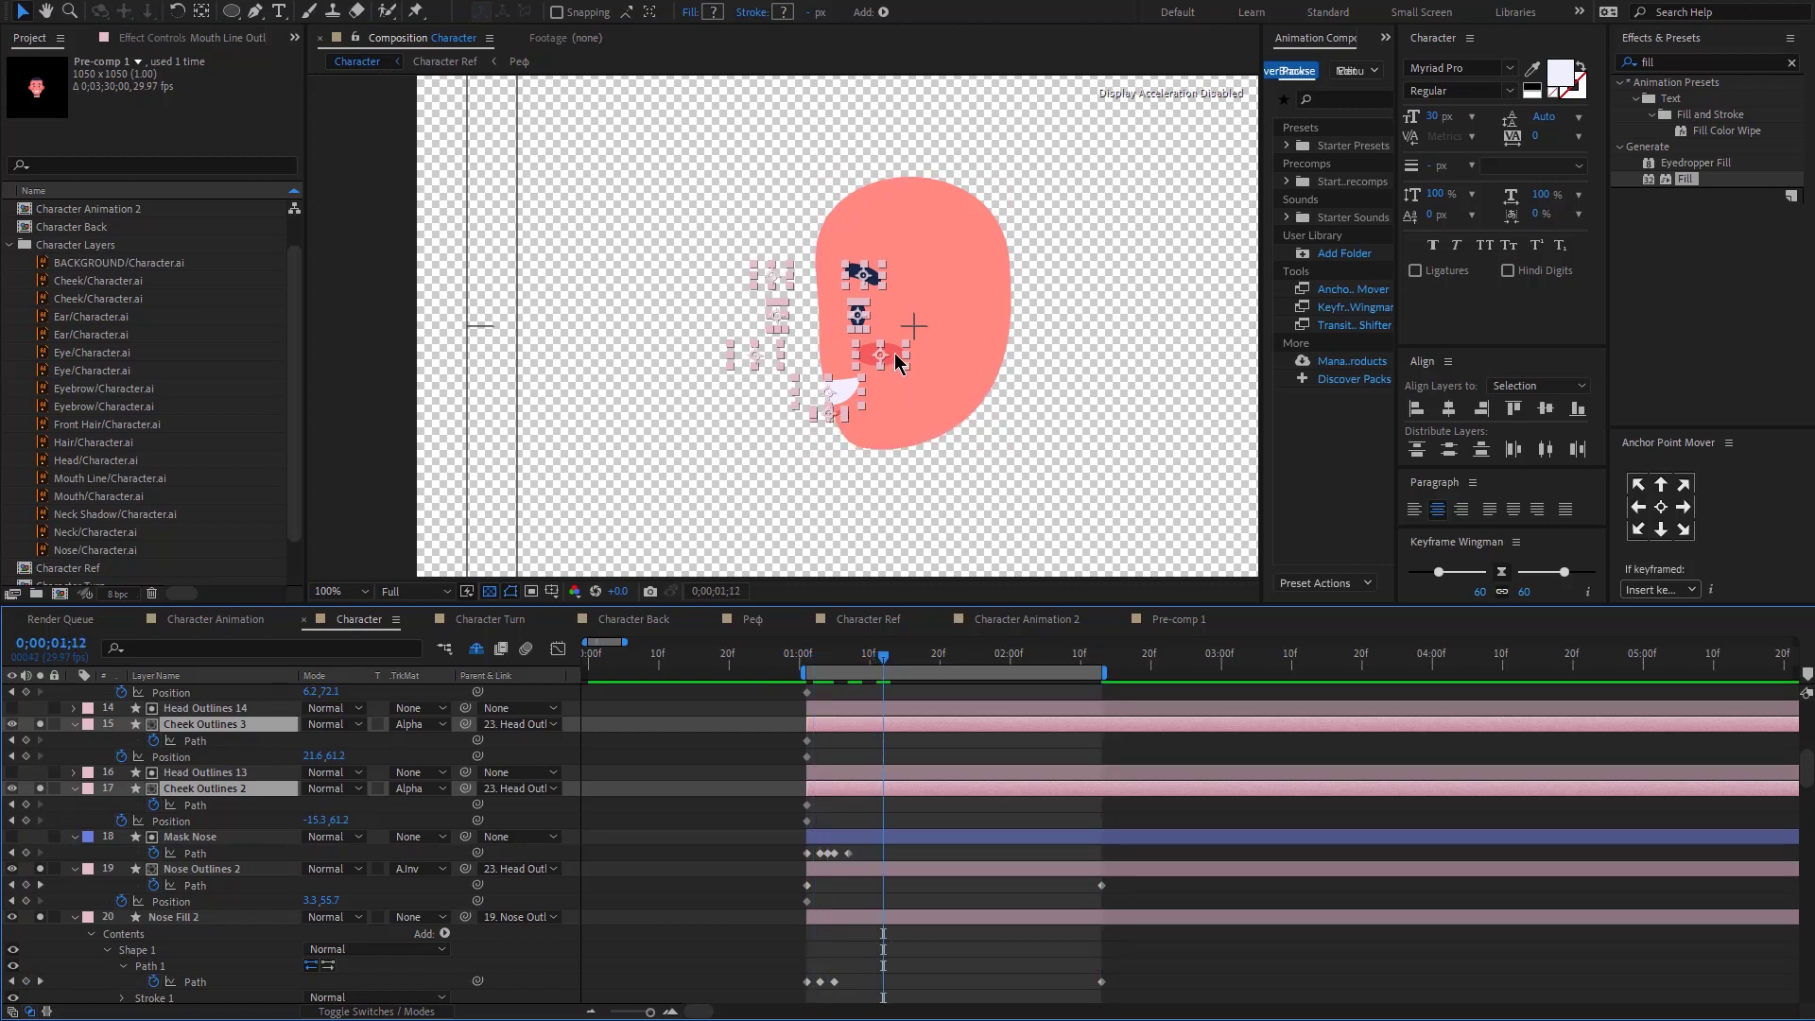
left_click_drag(896, 362, 779, 368)
left_click_drag(807, 664, 948, 659)
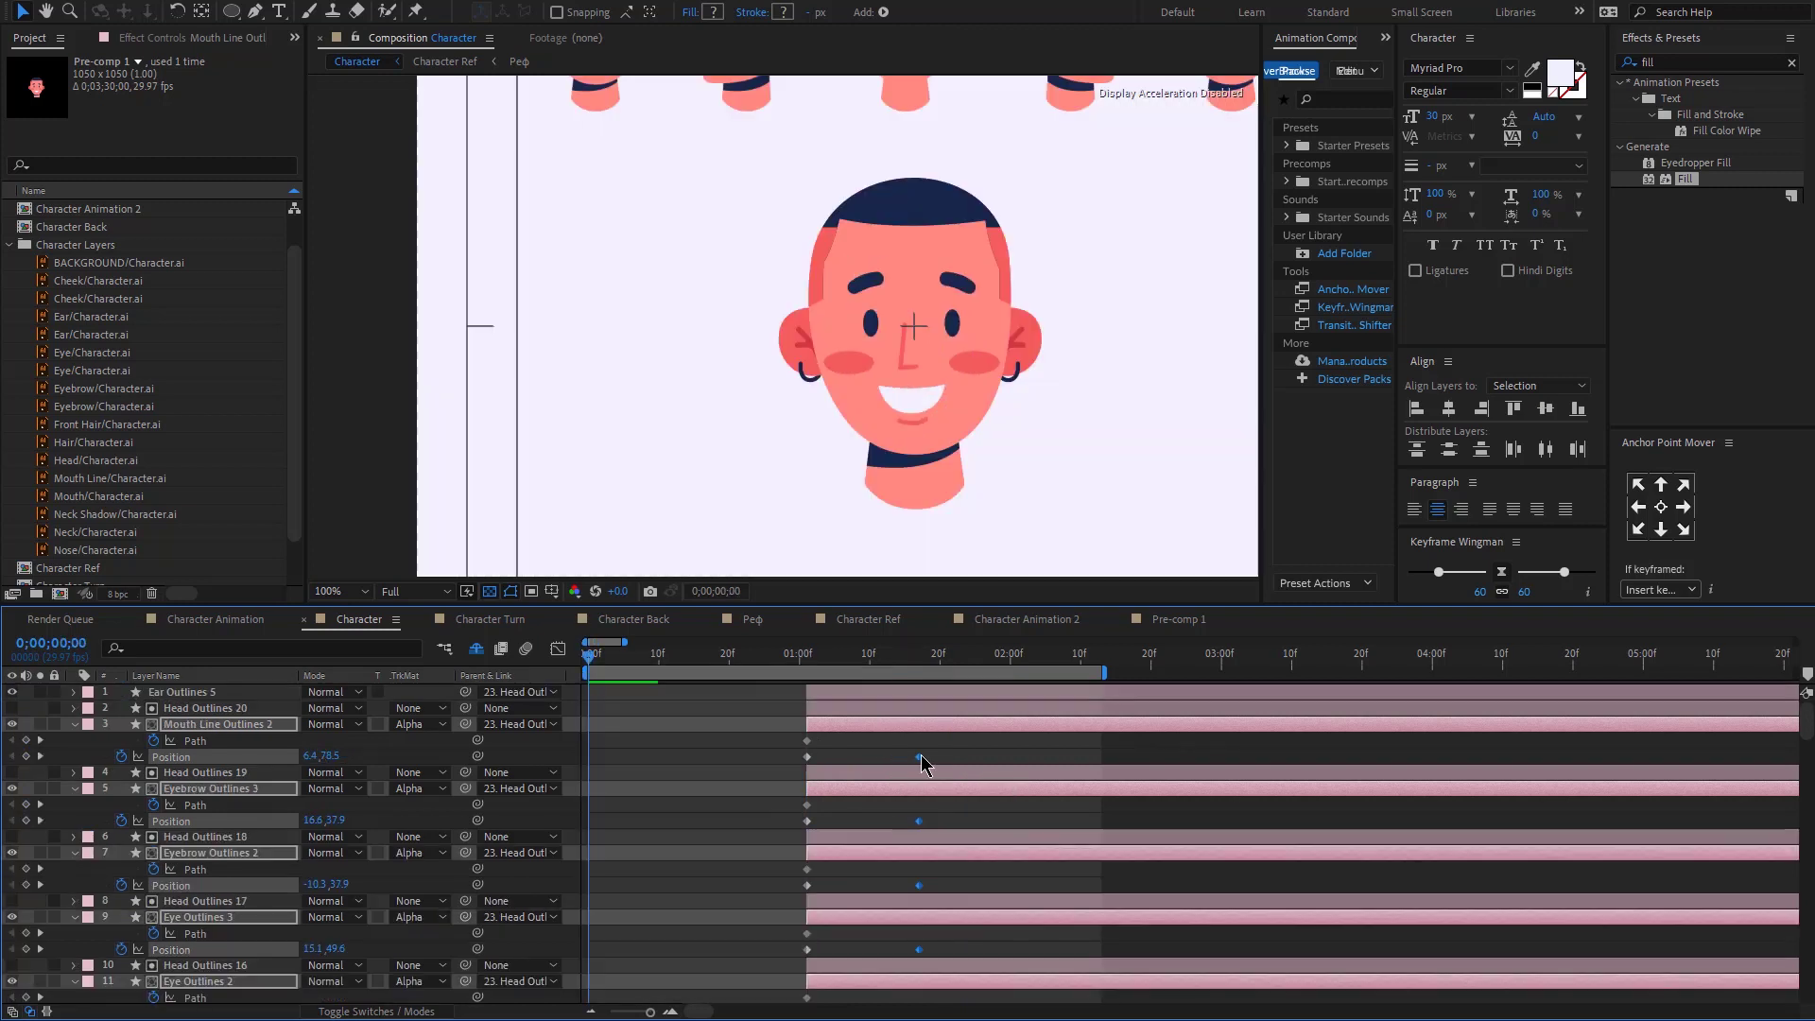
Step: Delay the facial features' end Position keyframes to just before 0;00;02;00 and preview the full turn
left_click_drag(920, 755, 933, 755)
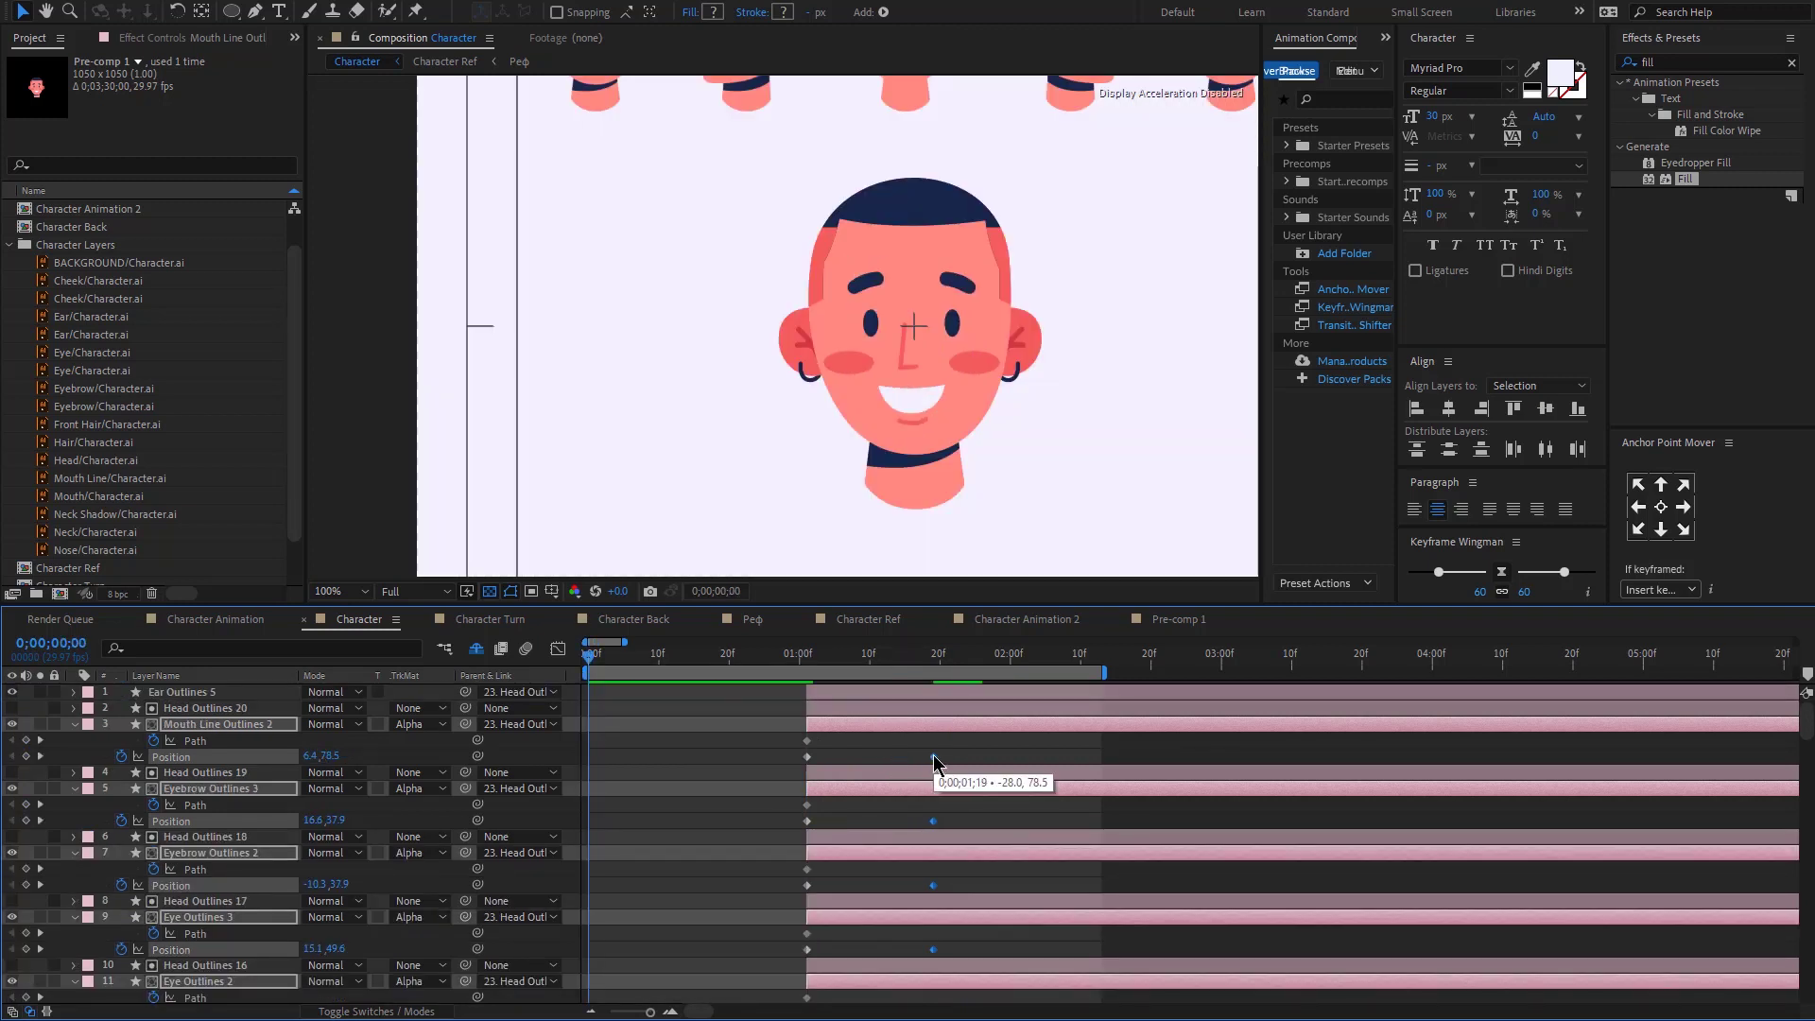
scroll(934, 761, "down", 8)
left_click(1102, 887)
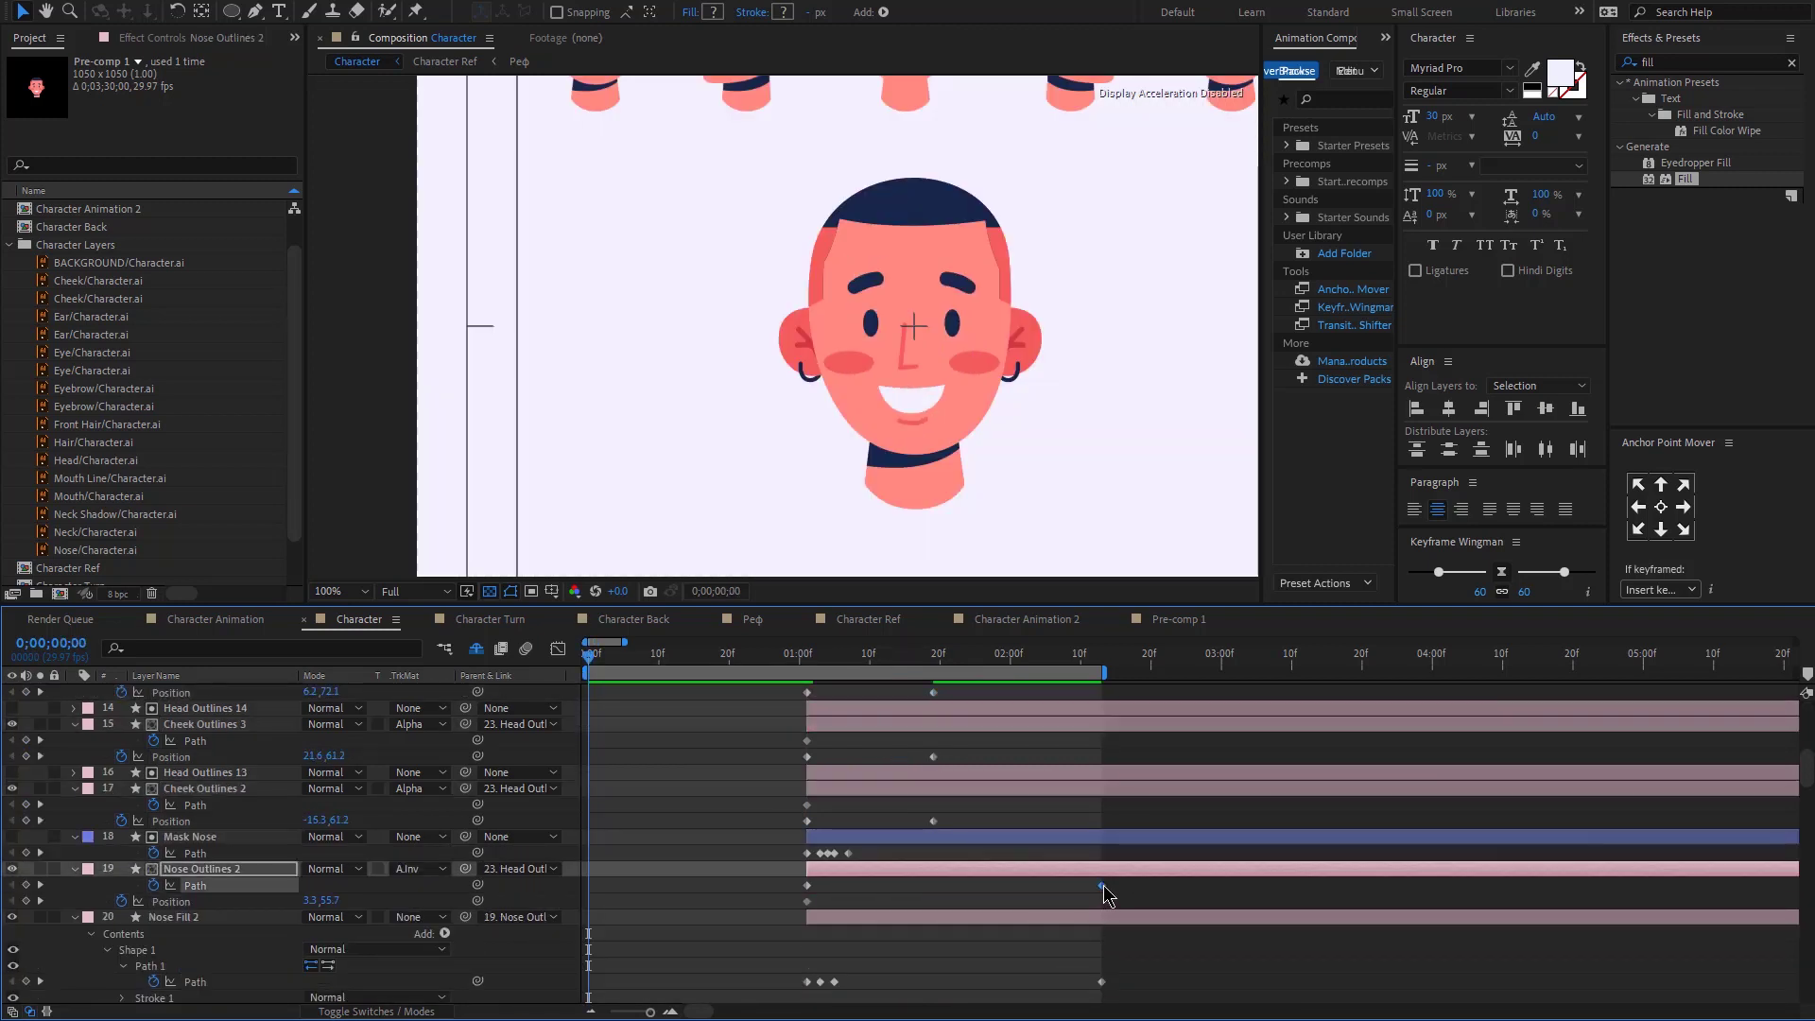
left_click(1104, 983)
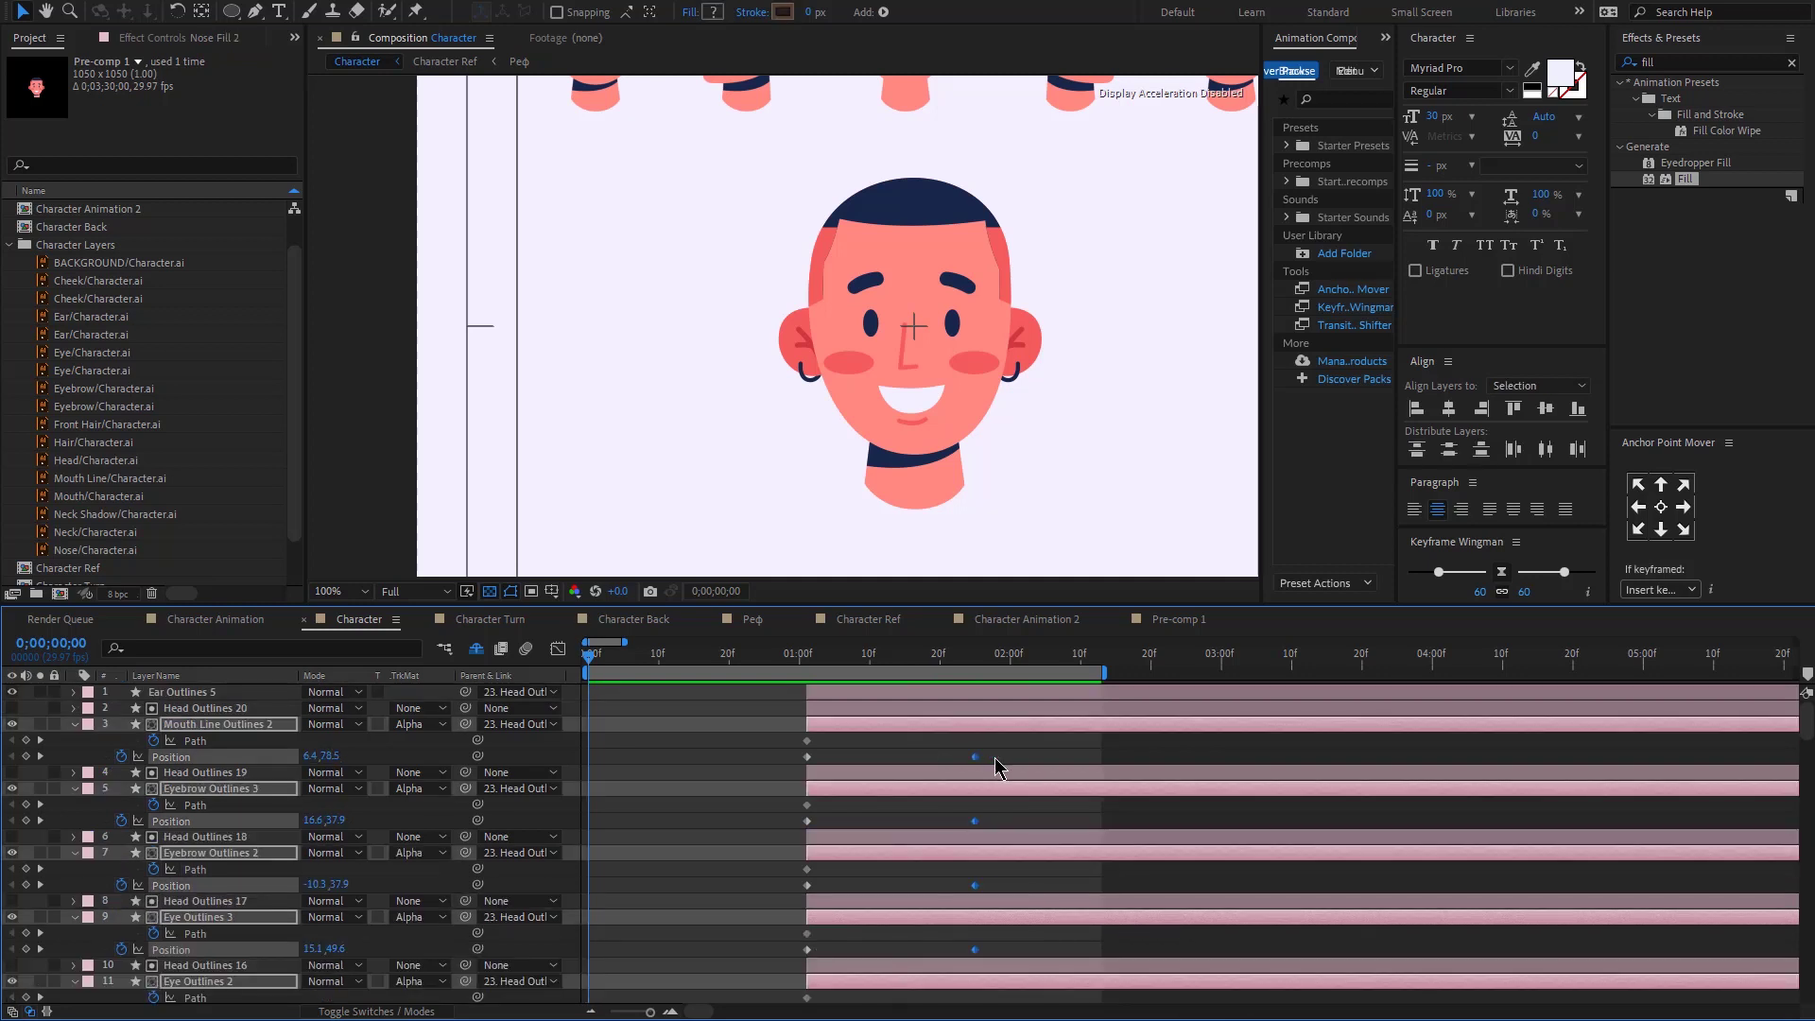
key("space")
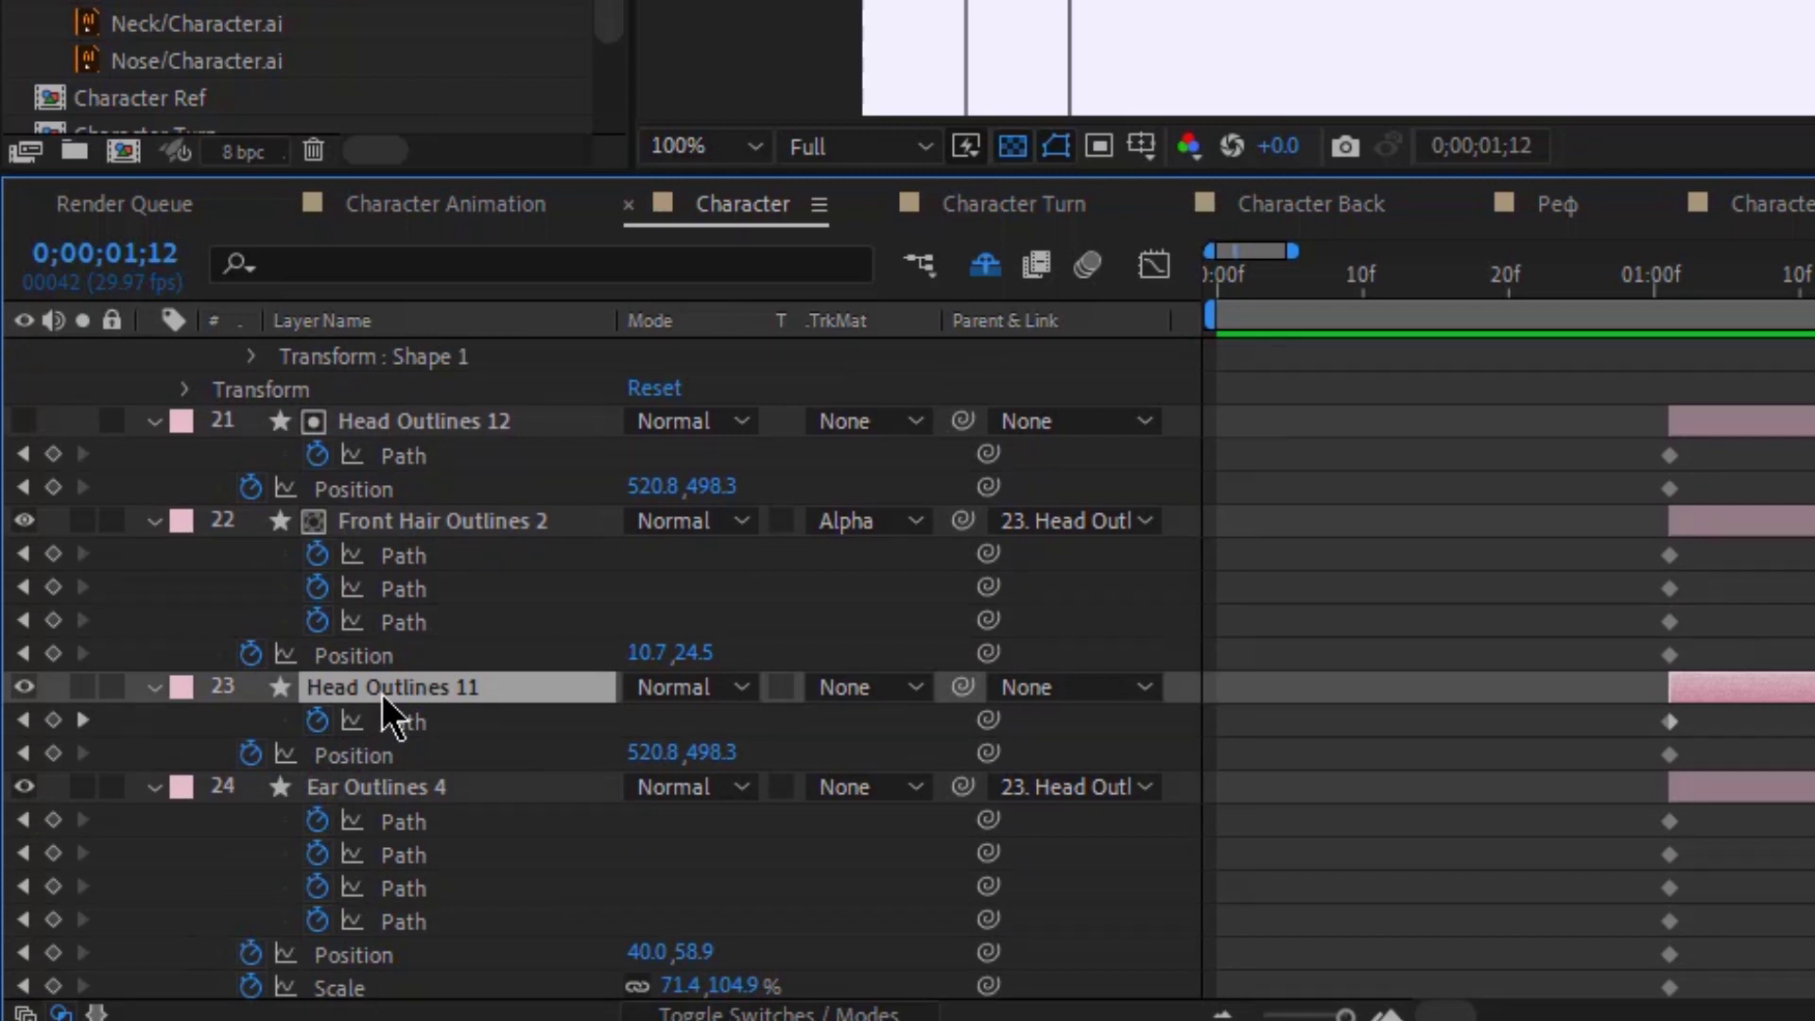
Step: Duplicate Head Outlines 11 as a hidden matte directly above Front Hair Outlines 2 and delete the old matte Head Outlines 12
key("ctrl+d")
left_click_drag(403, 684, 408, 492)
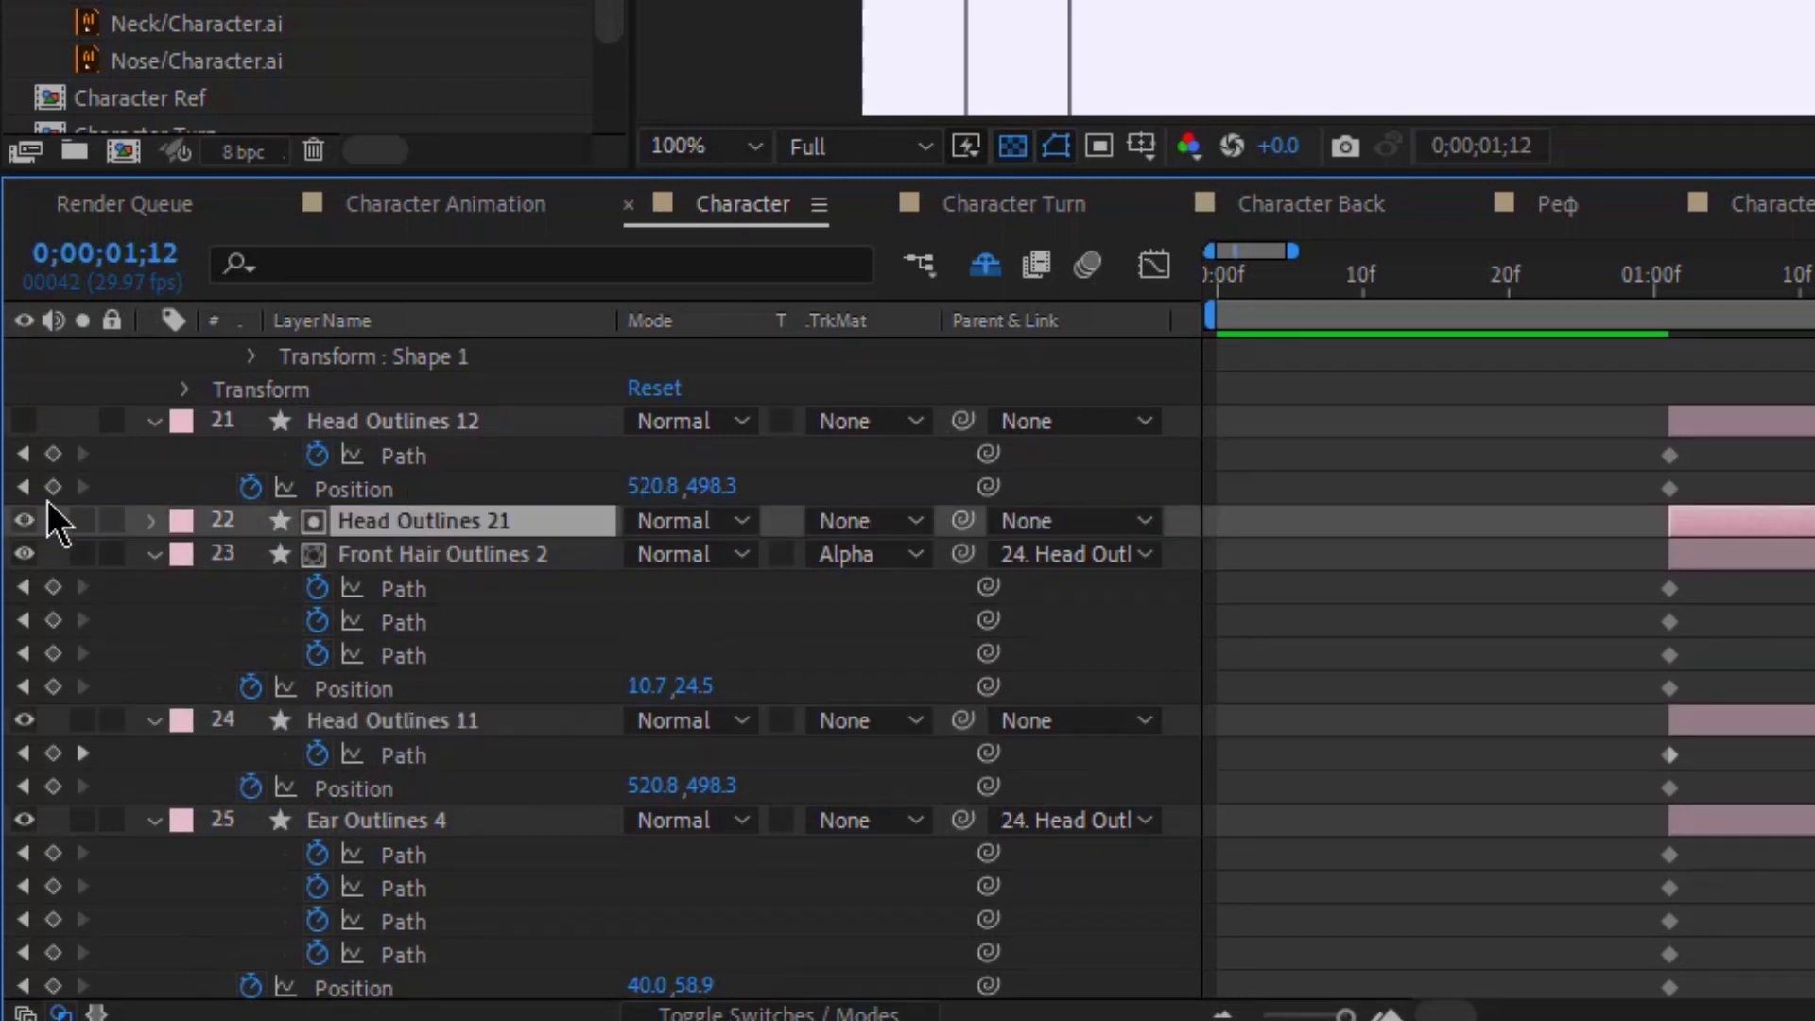
left_click(25, 520)
left_click(345, 421)
key("Delete")
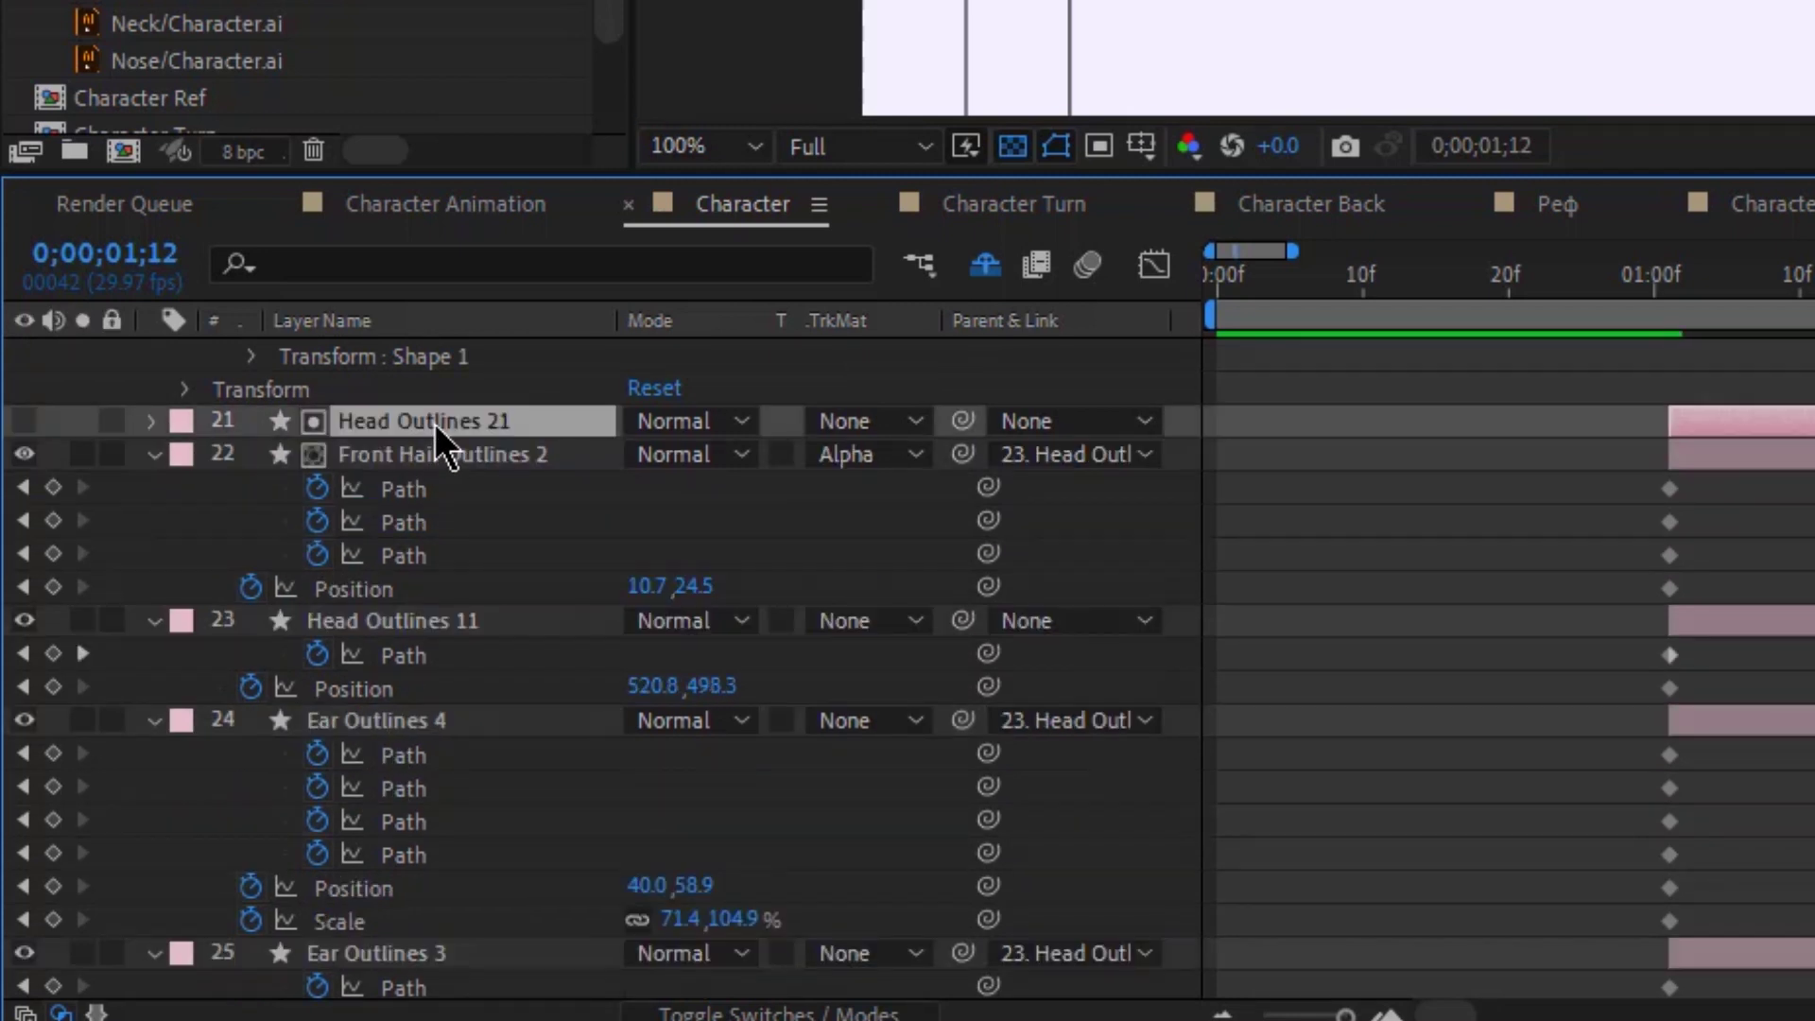
Step: Place a duplicate of the new head matte above Cheek Outlines 2 and delete the old matte Head Outlines 13
scroll(443, 483, "up", 3)
key("ctrl+d")
left_click_drag(393, 706, 424, 456)
left_click(416, 425)
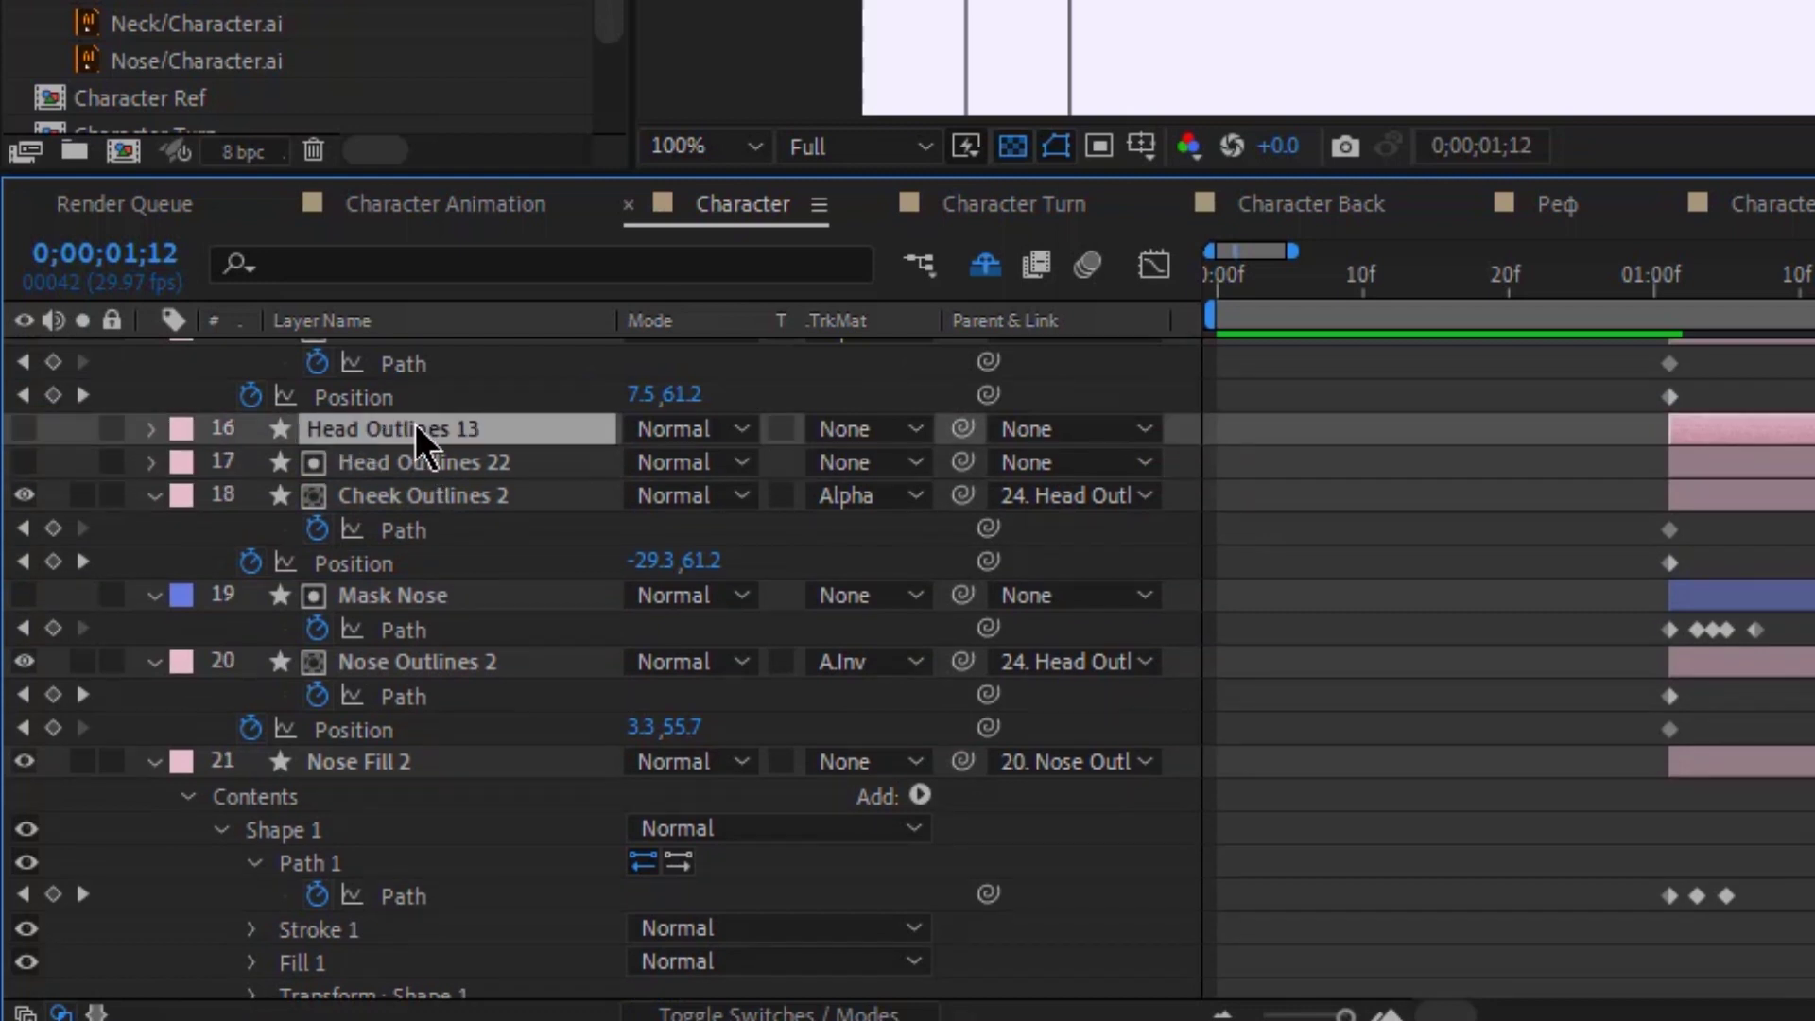
key("Delete")
Step: Replace the old head matte of Cheek Outlines 3 with a duplicate of the animated head matte
left_click(392, 430)
scroll(390, 430, "up", 2)
scroll(390, 430, "up", 1)
key("ctrl+d")
left_click(386, 590)
left_click_drag(399, 719, 386, 478)
key("Delete")
Step: Replace the old head mattes of Mouth Outlines 2, Eye Outlines 2 and Eye Outlines 3 with duplicates of the animated head matte
left_click(361, 596)
key("ctrl+d")
key("Delete")
left_click(387, 462)
scroll(388, 461, "up", 3)
key("ctrl+d")
left_click_drag(419, 760, 391, 643)
left_click(394, 632)
key("Delete")
left_click_drag(401, 501, 397, 506)
left_click(376, 495)
key("Delete")
Step: Replace the old head mattes of Eyebrow Outlines 2, Eyebrow Outlines 3 and Mouth Line Outlines 2 with duplicates of the animated head matte
scroll(378, 495, "up", 2)
key("ctrl+d")
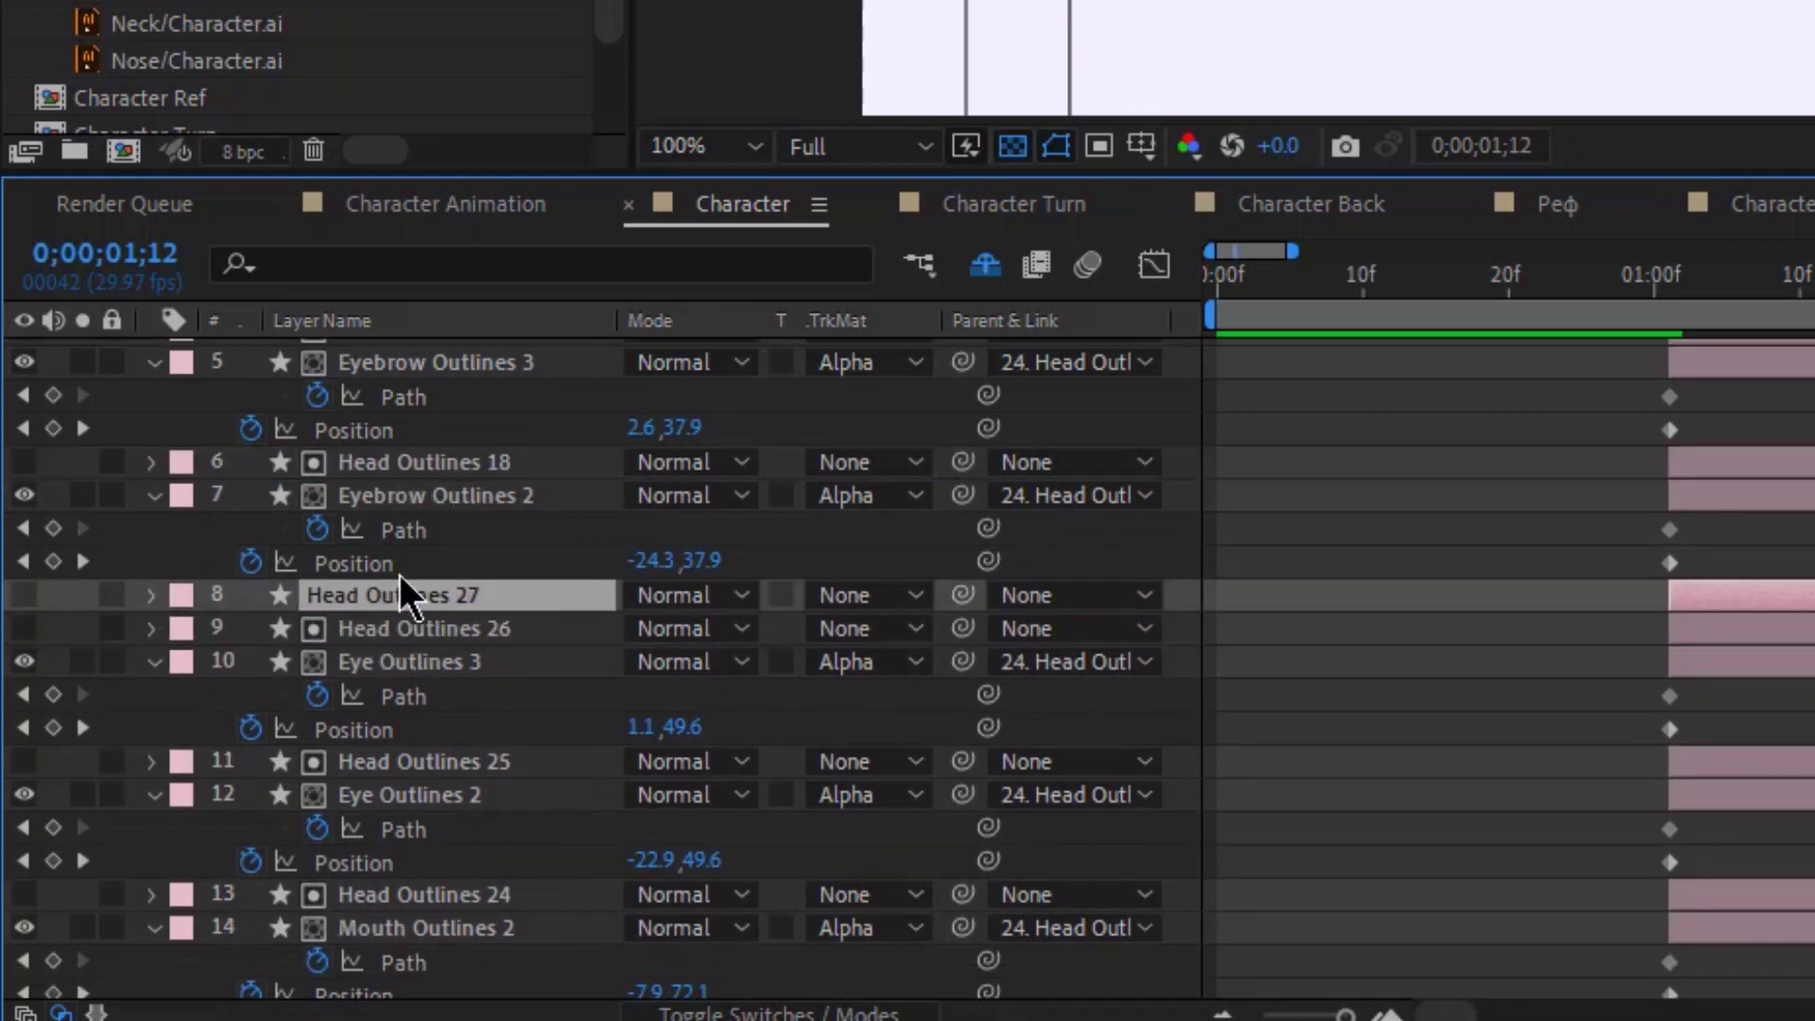
left_click_drag(399, 586, 382, 478)
left_click(378, 462)
key("Delete")
key("ctrl+d")
left_click_drag(420, 654, 369, 405)
left_click(377, 520)
key("Delete")
key("ctrl+d")
left_click(365, 383)
key("Delete")
Step: At 0;00;02;13, set the Scale of Ear Outlines 5 to -100, 100%
left_click(693, 555)
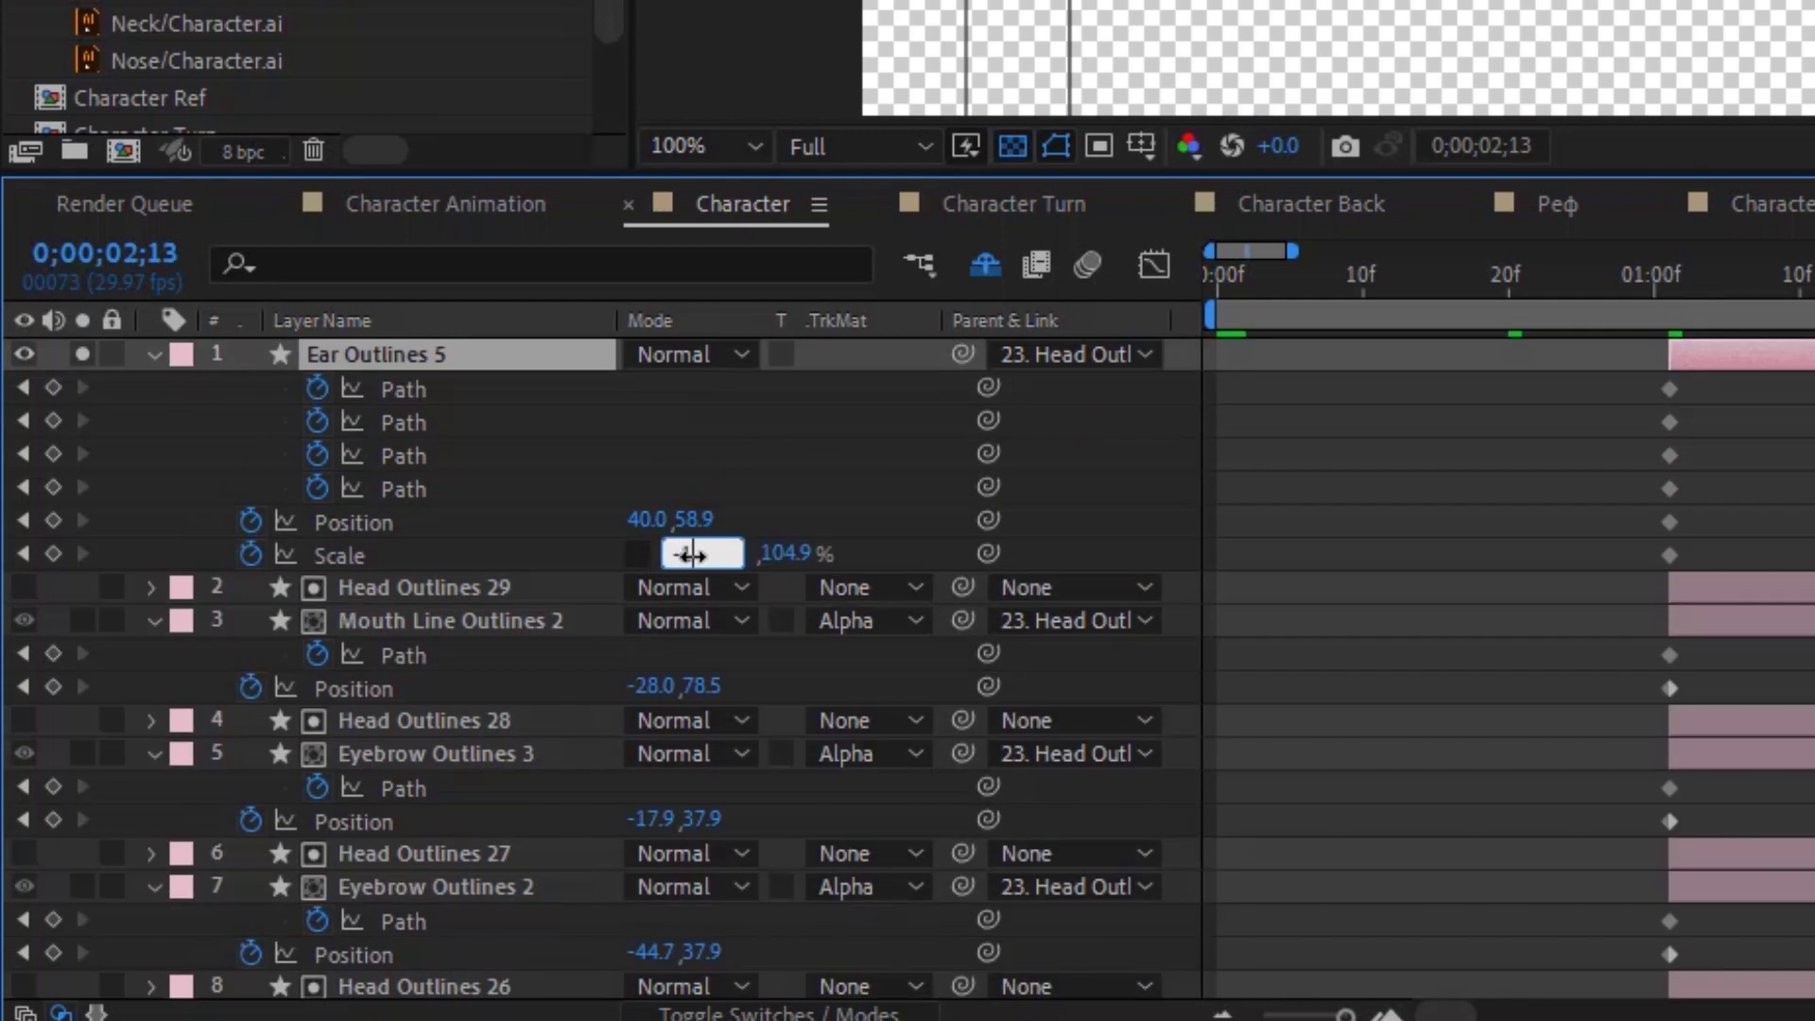
type("-100")
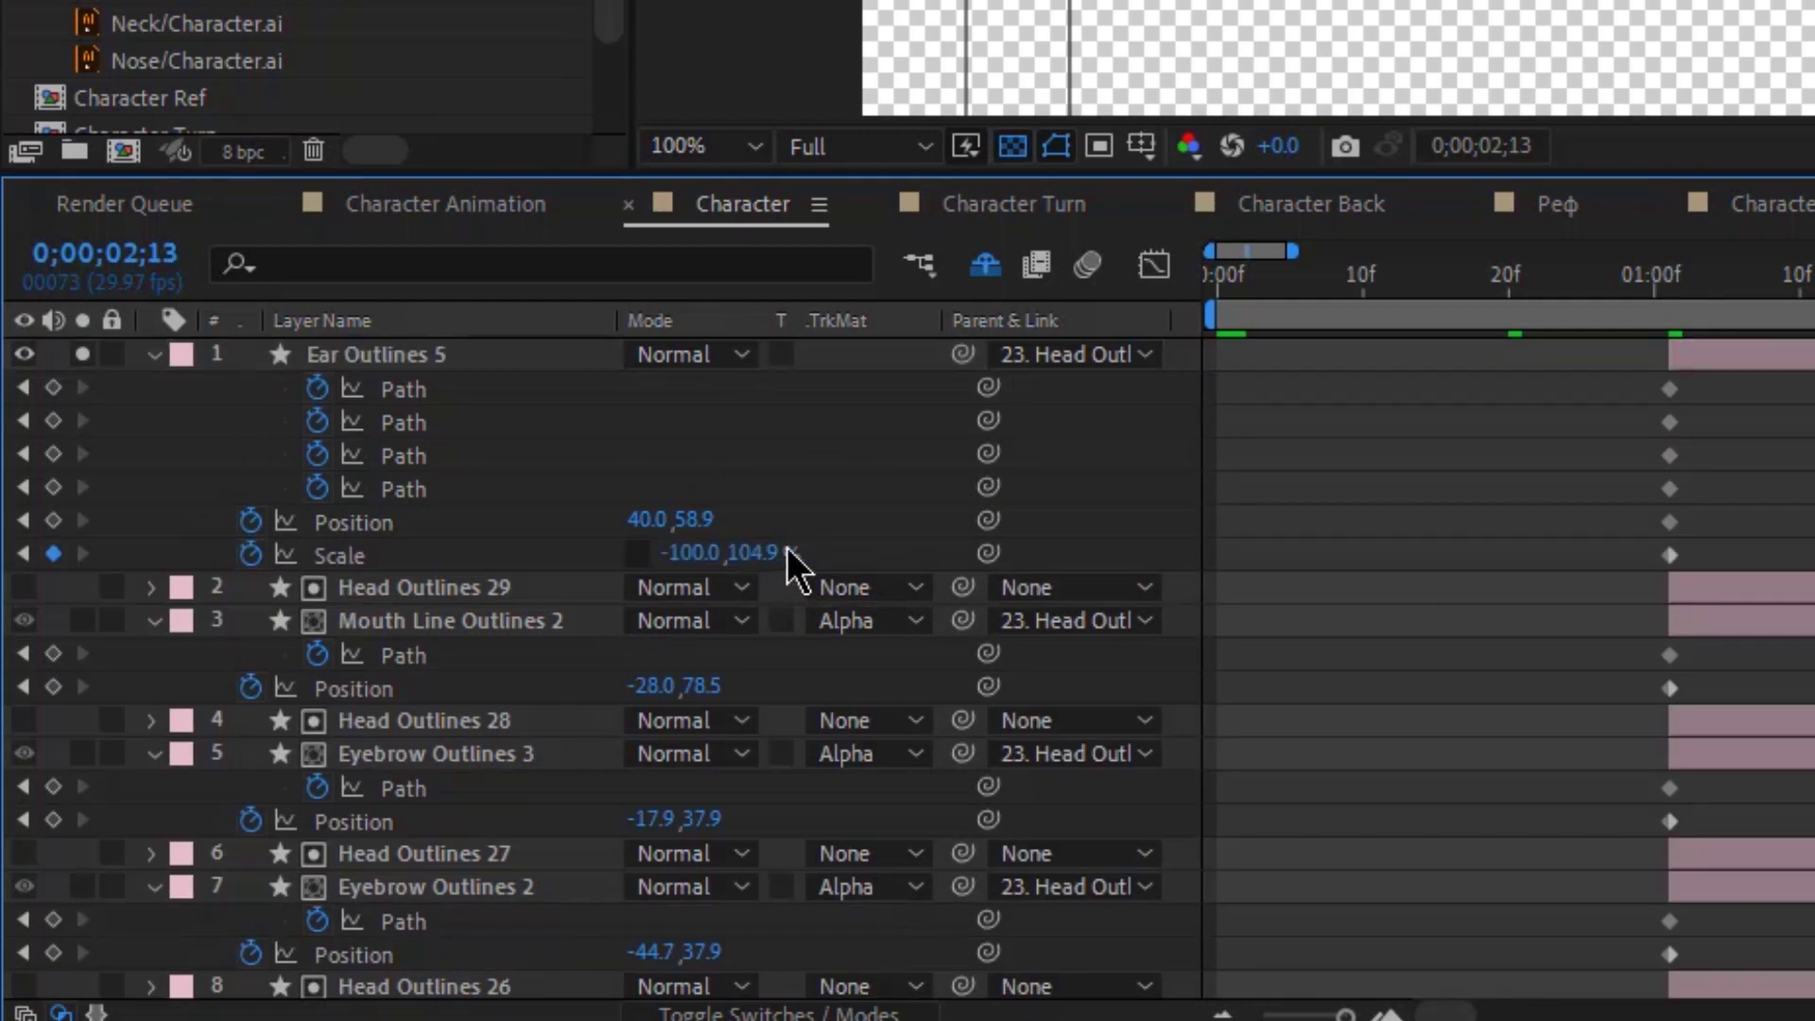
key("Return")
left_click(764, 553)
type("100")
key("Return")
Step: Move Ear Outlines 5 to the head's left edge, at about -1.9, 58.9, and start the work area at 0;00;01;01
key("period")
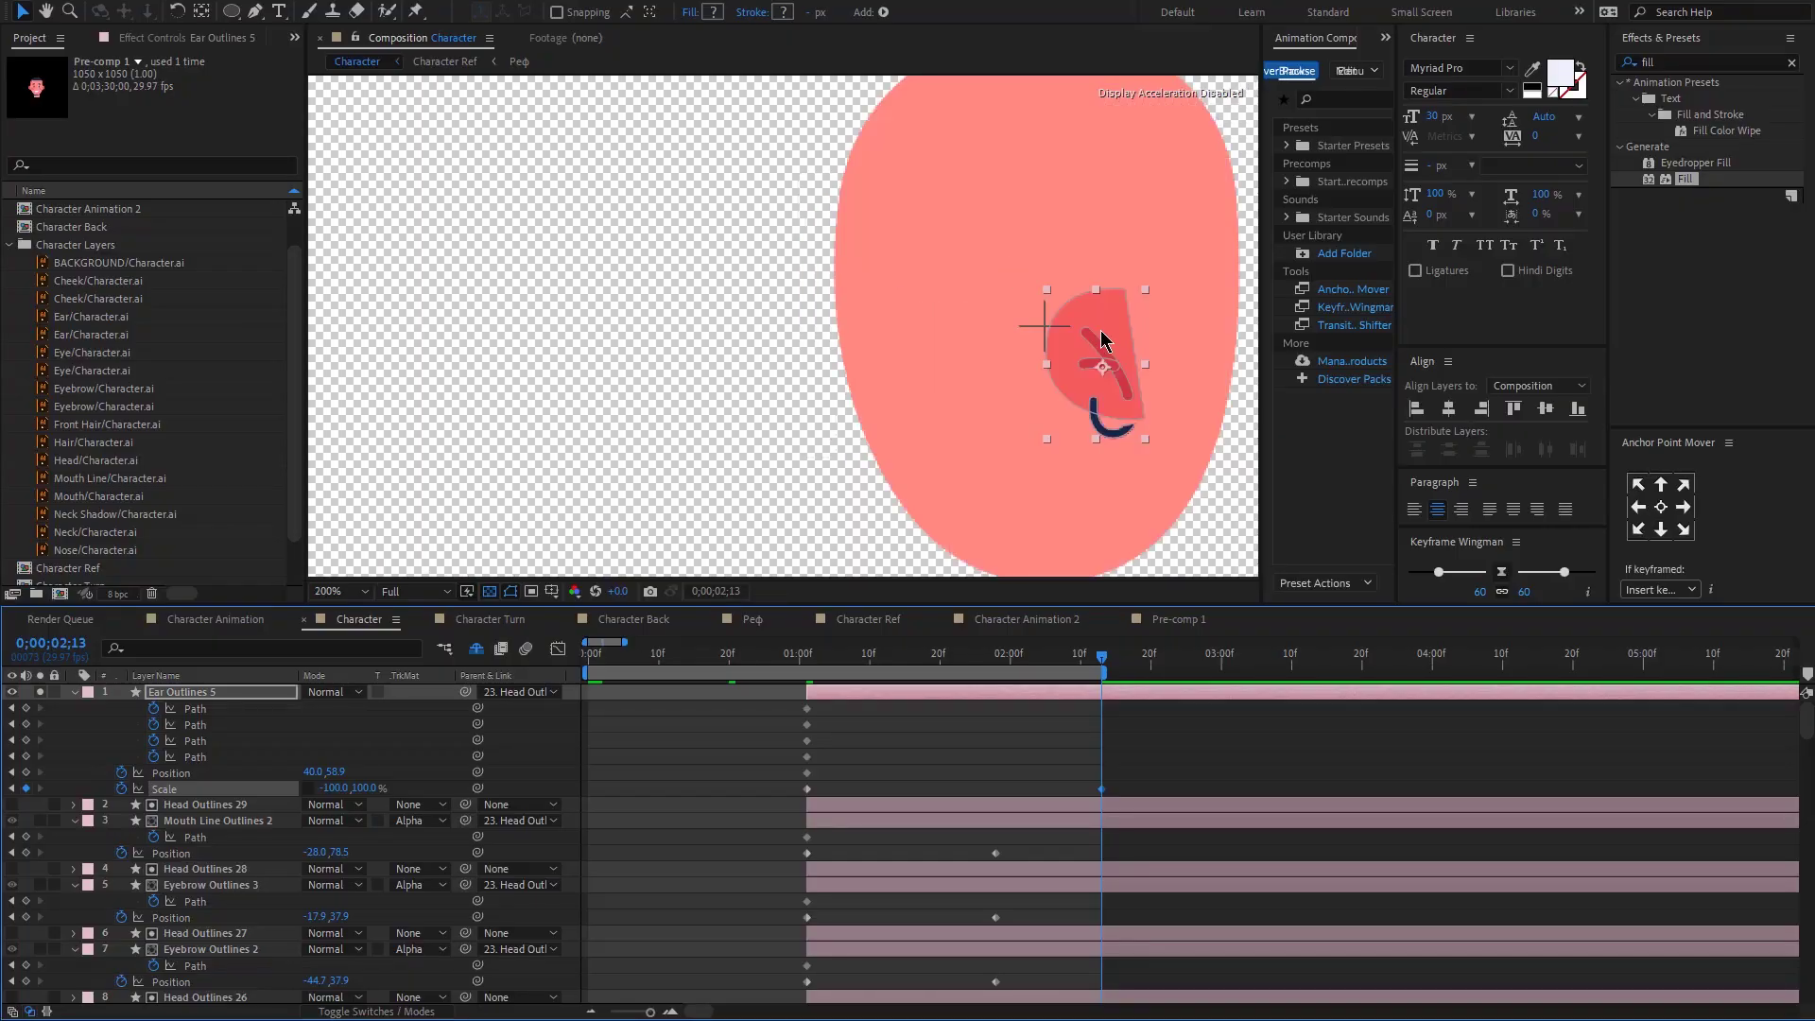
left_click_drag(1114, 325, 827, 333)
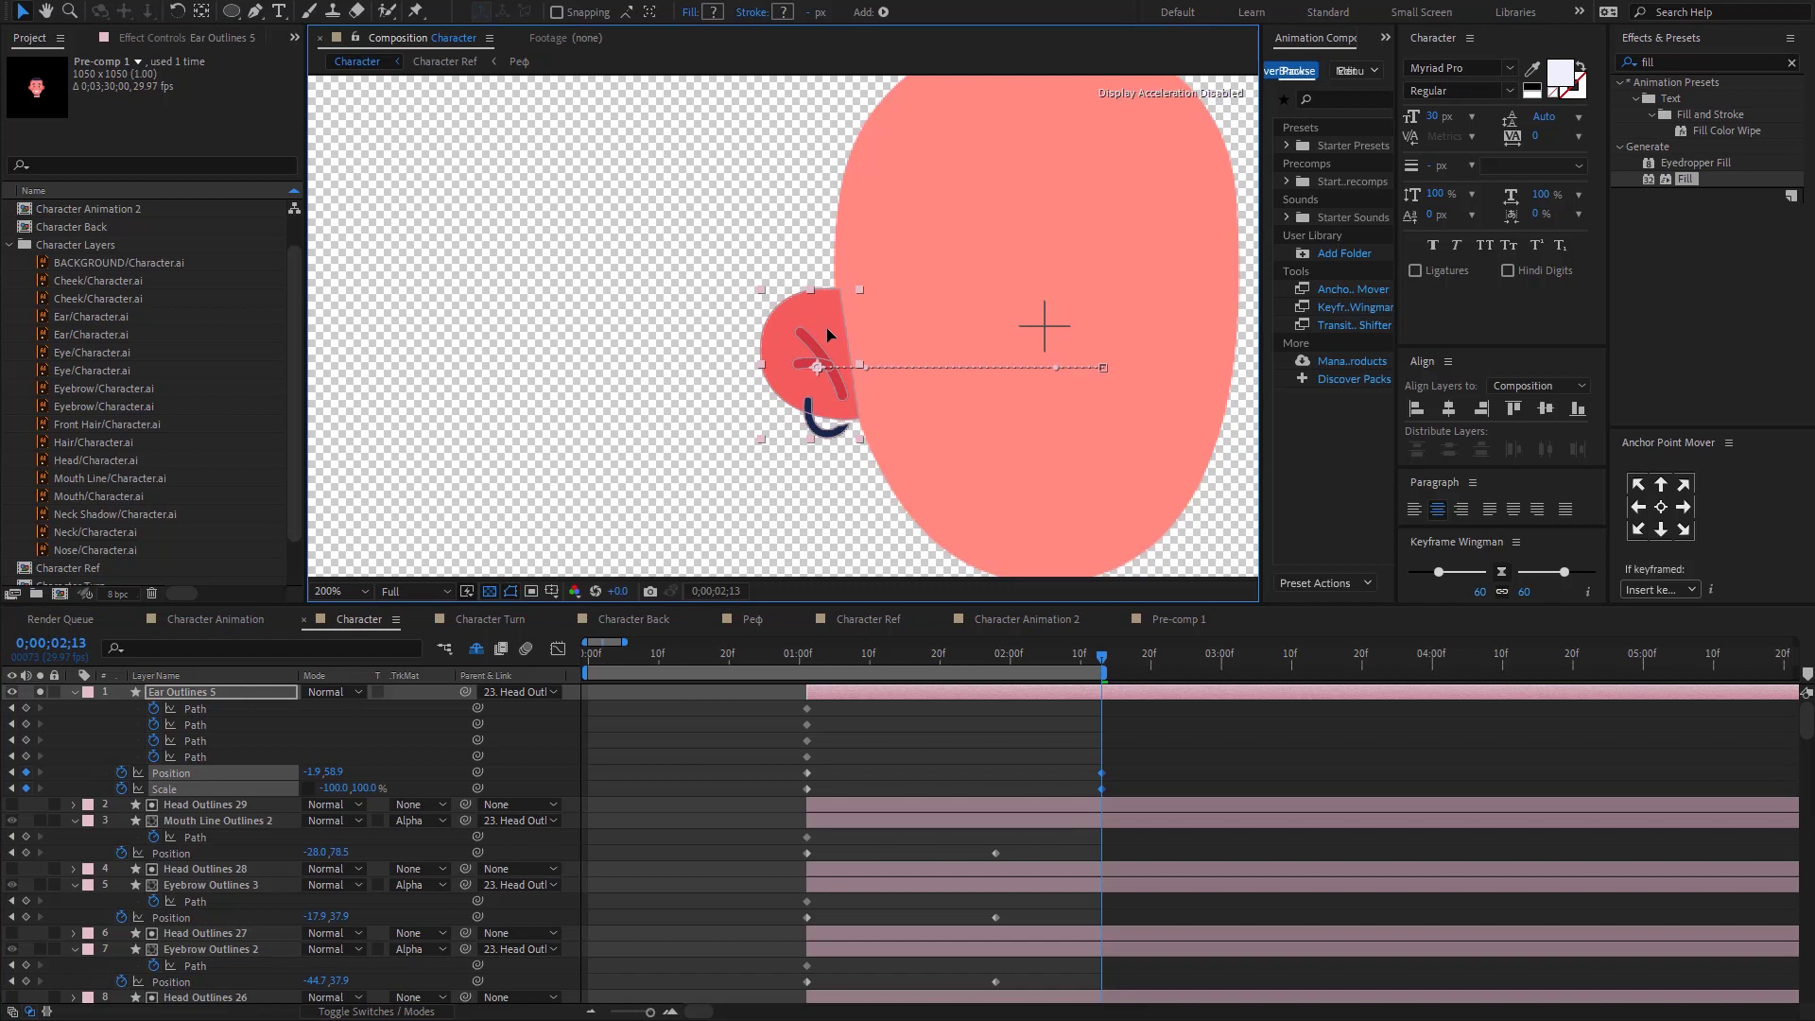
left_click(979, 754)
left_click(807, 660)
key("b")
Step: At 0;00;01;15, widen the thin Ear Outlines 5 shape by pulling the outer curve of its path away from the straight edge
left_click(905, 661)
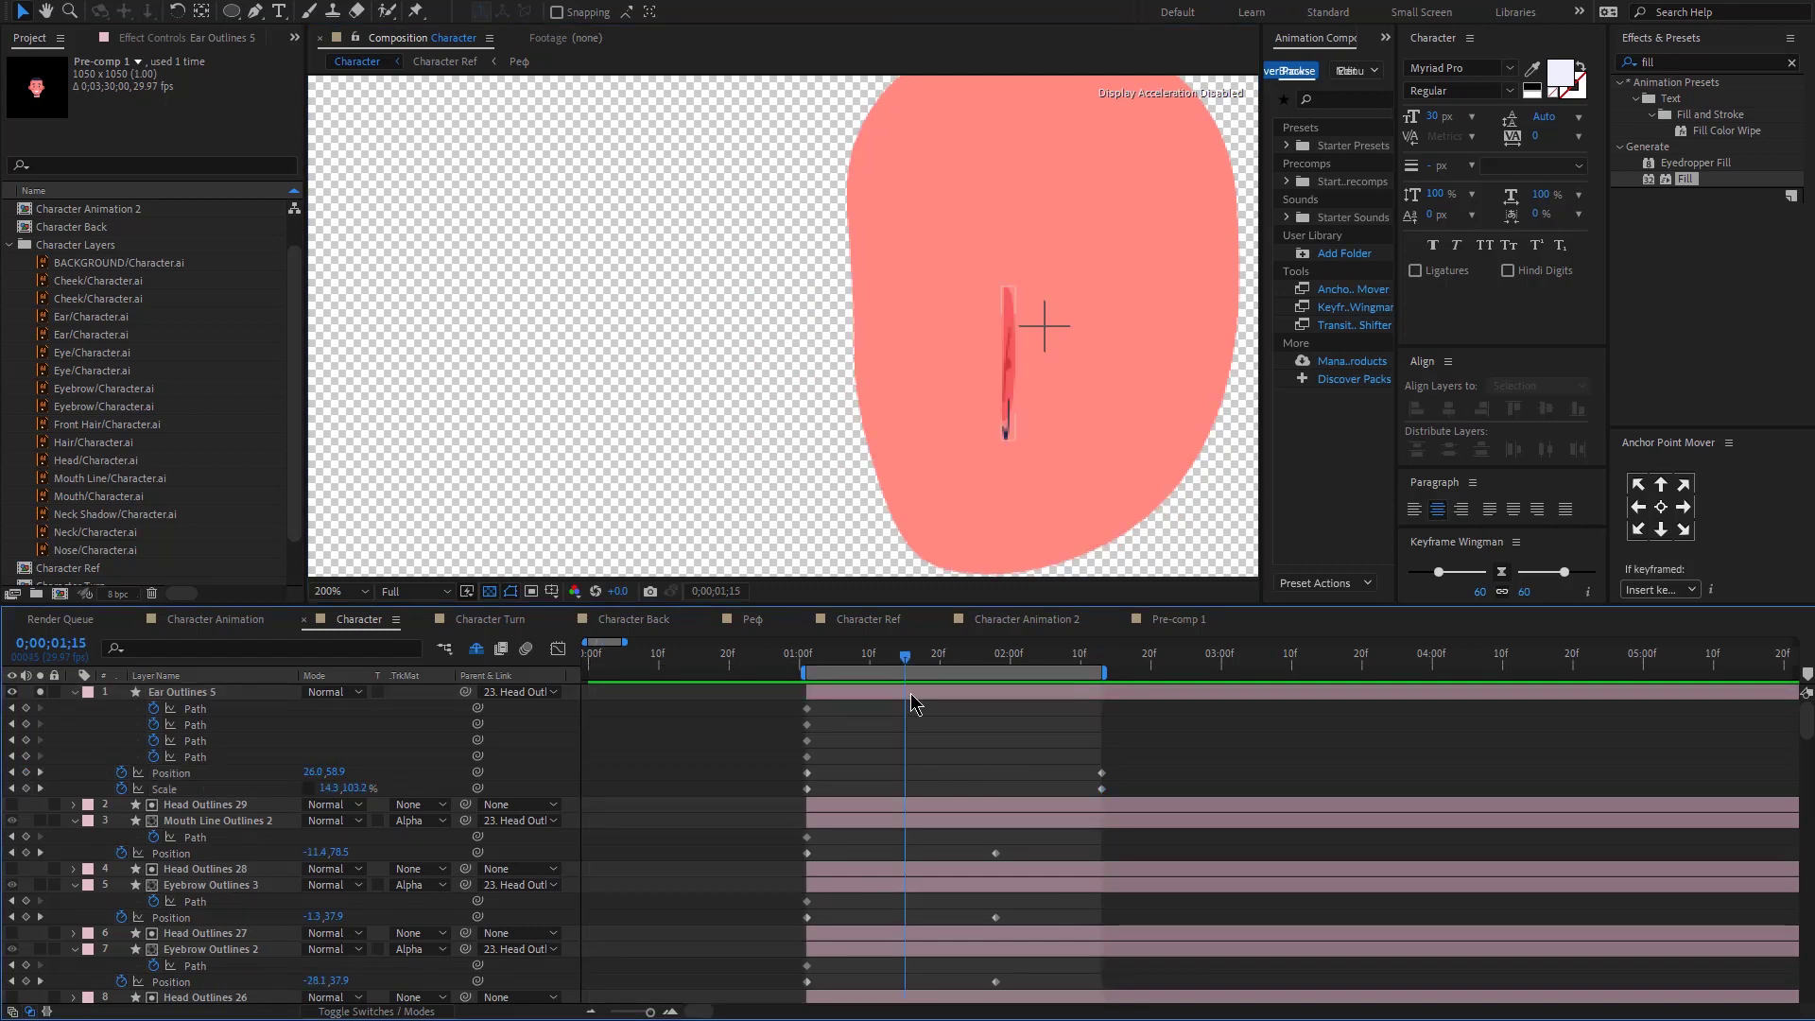
left_click(911, 693)
scroll(1078, 353, "up", 1)
key("h")
left_click_drag(1116, 405, 693, 392)
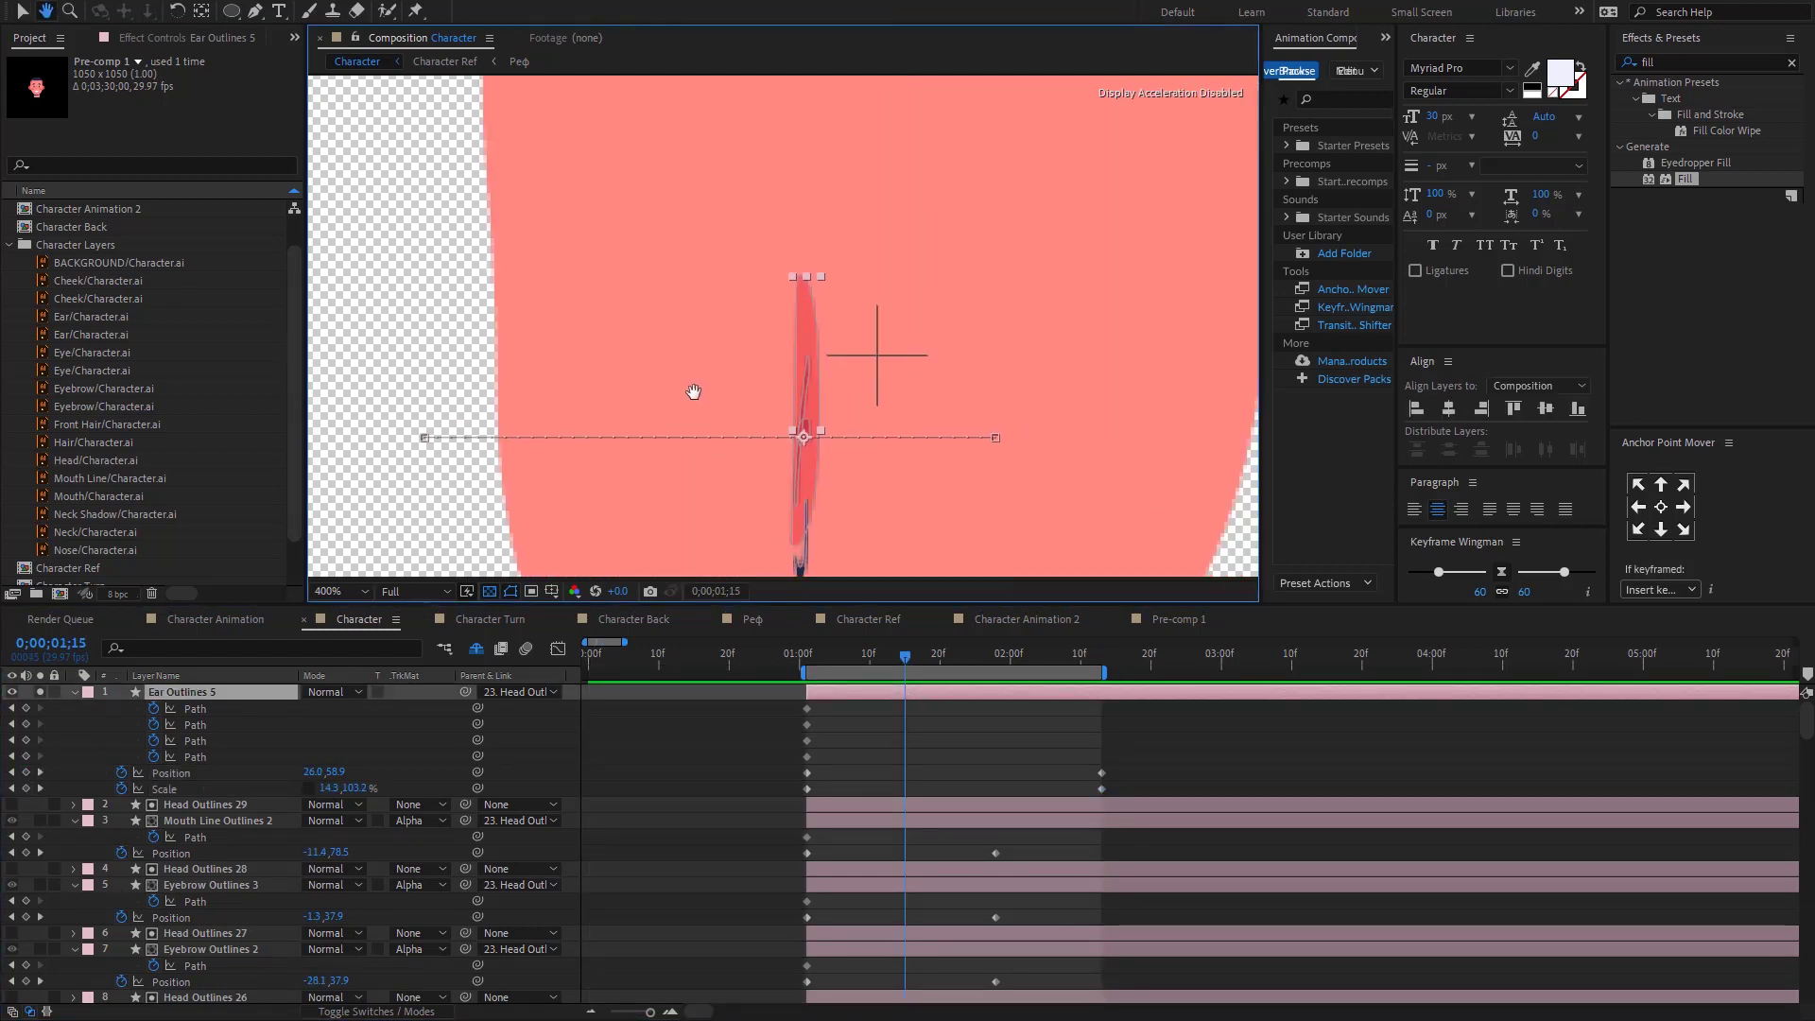
left_click(797, 279)
key("v")
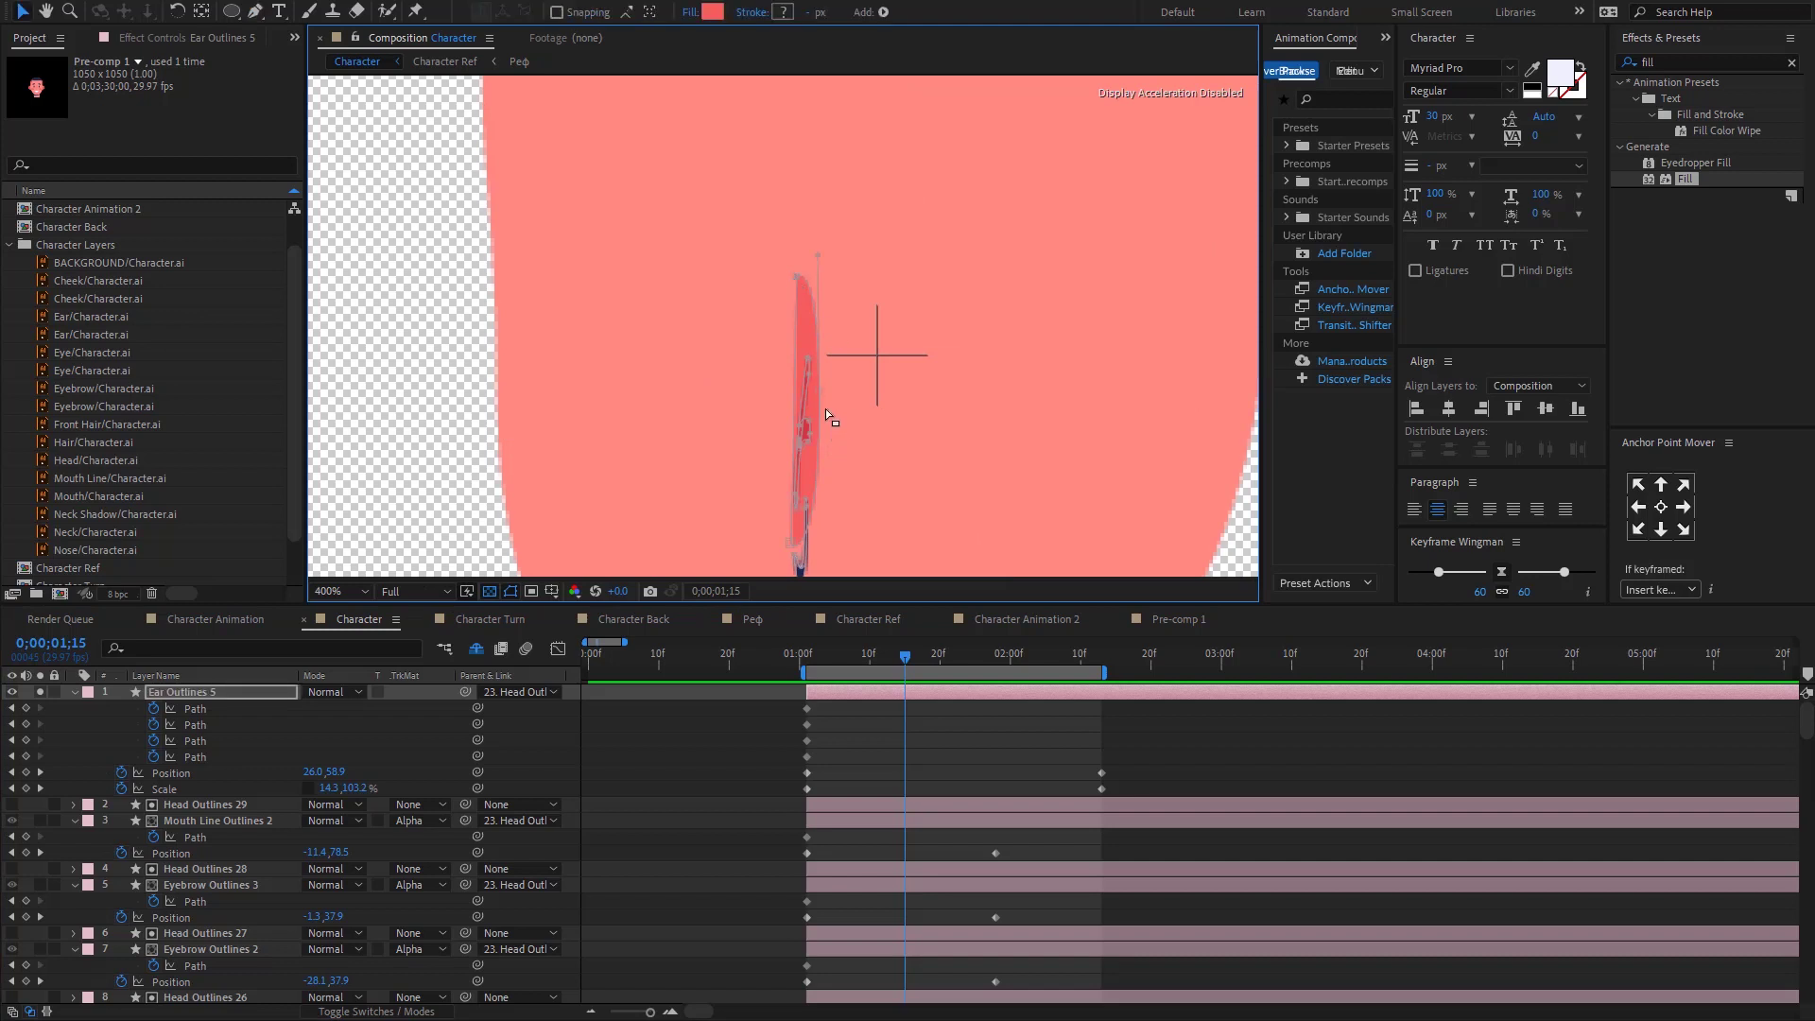
left_click_drag(822, 399, 860, 398)
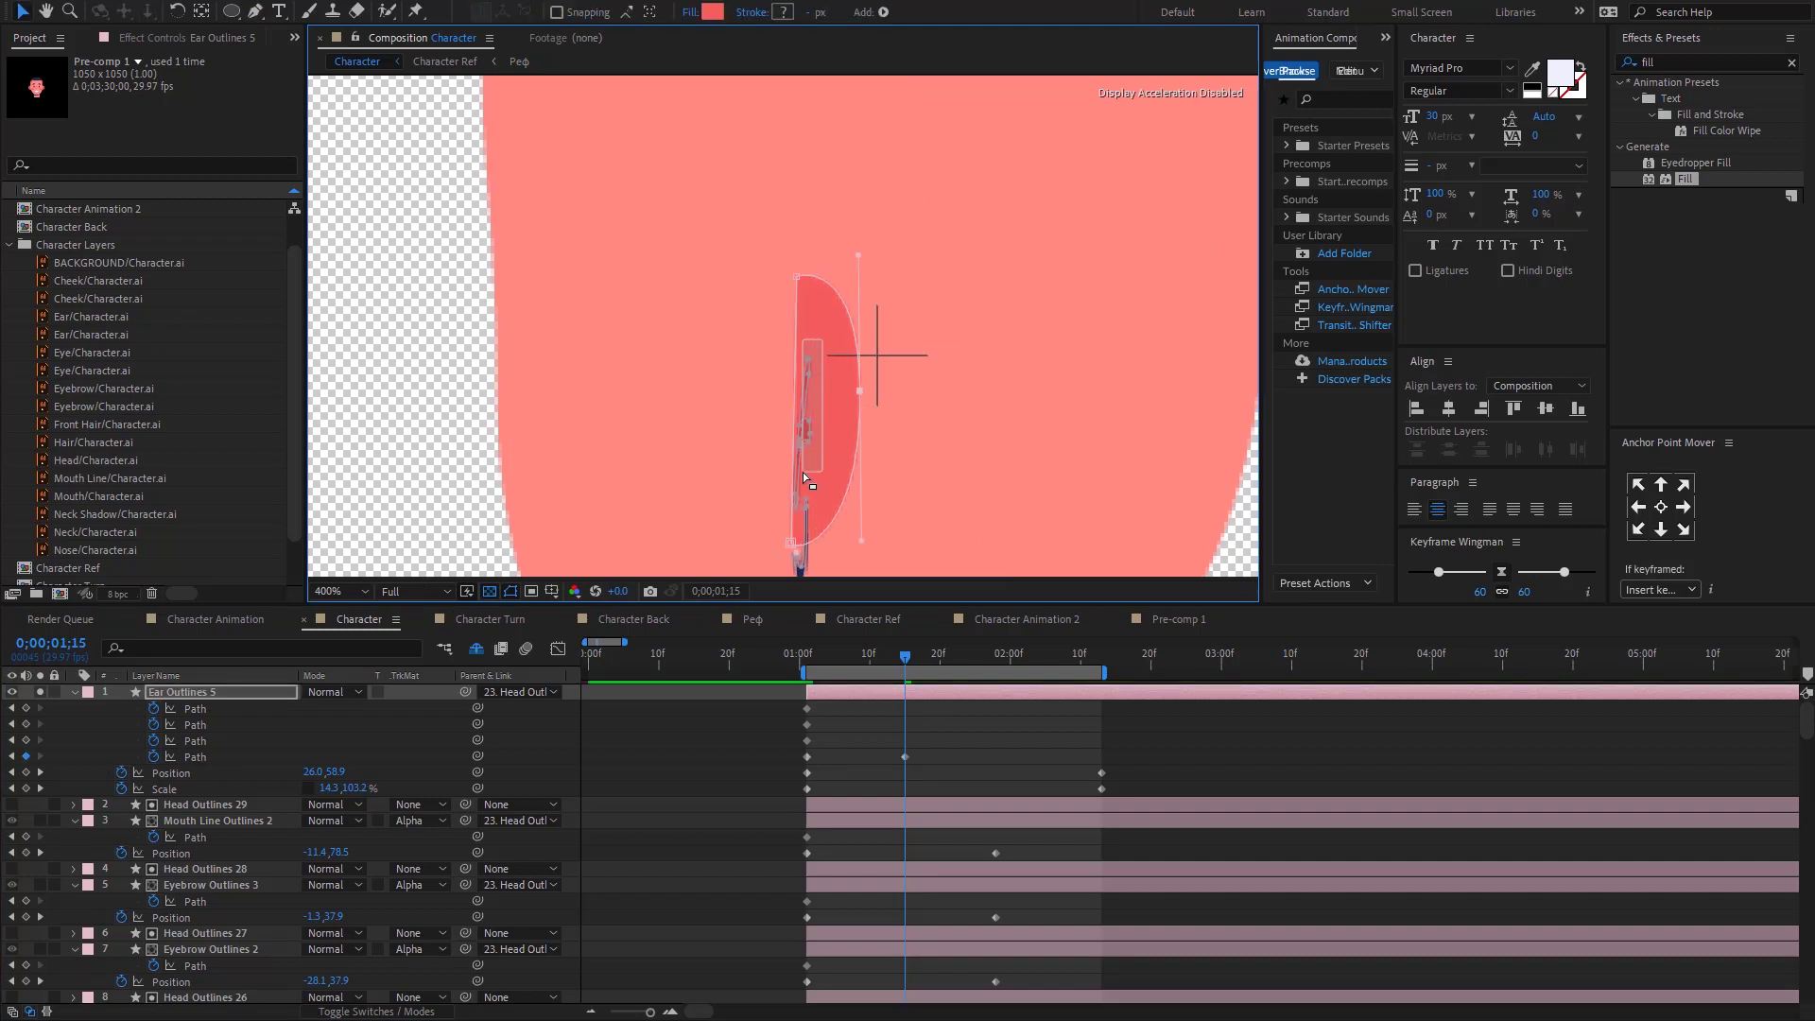
Step: Shift the points of the inner ear line paths at 0;00;01;15 to spread them across the widened ear
left_click_drag(807, 498, 803, 498)
left_click_drag(808, 421, 830, 416)
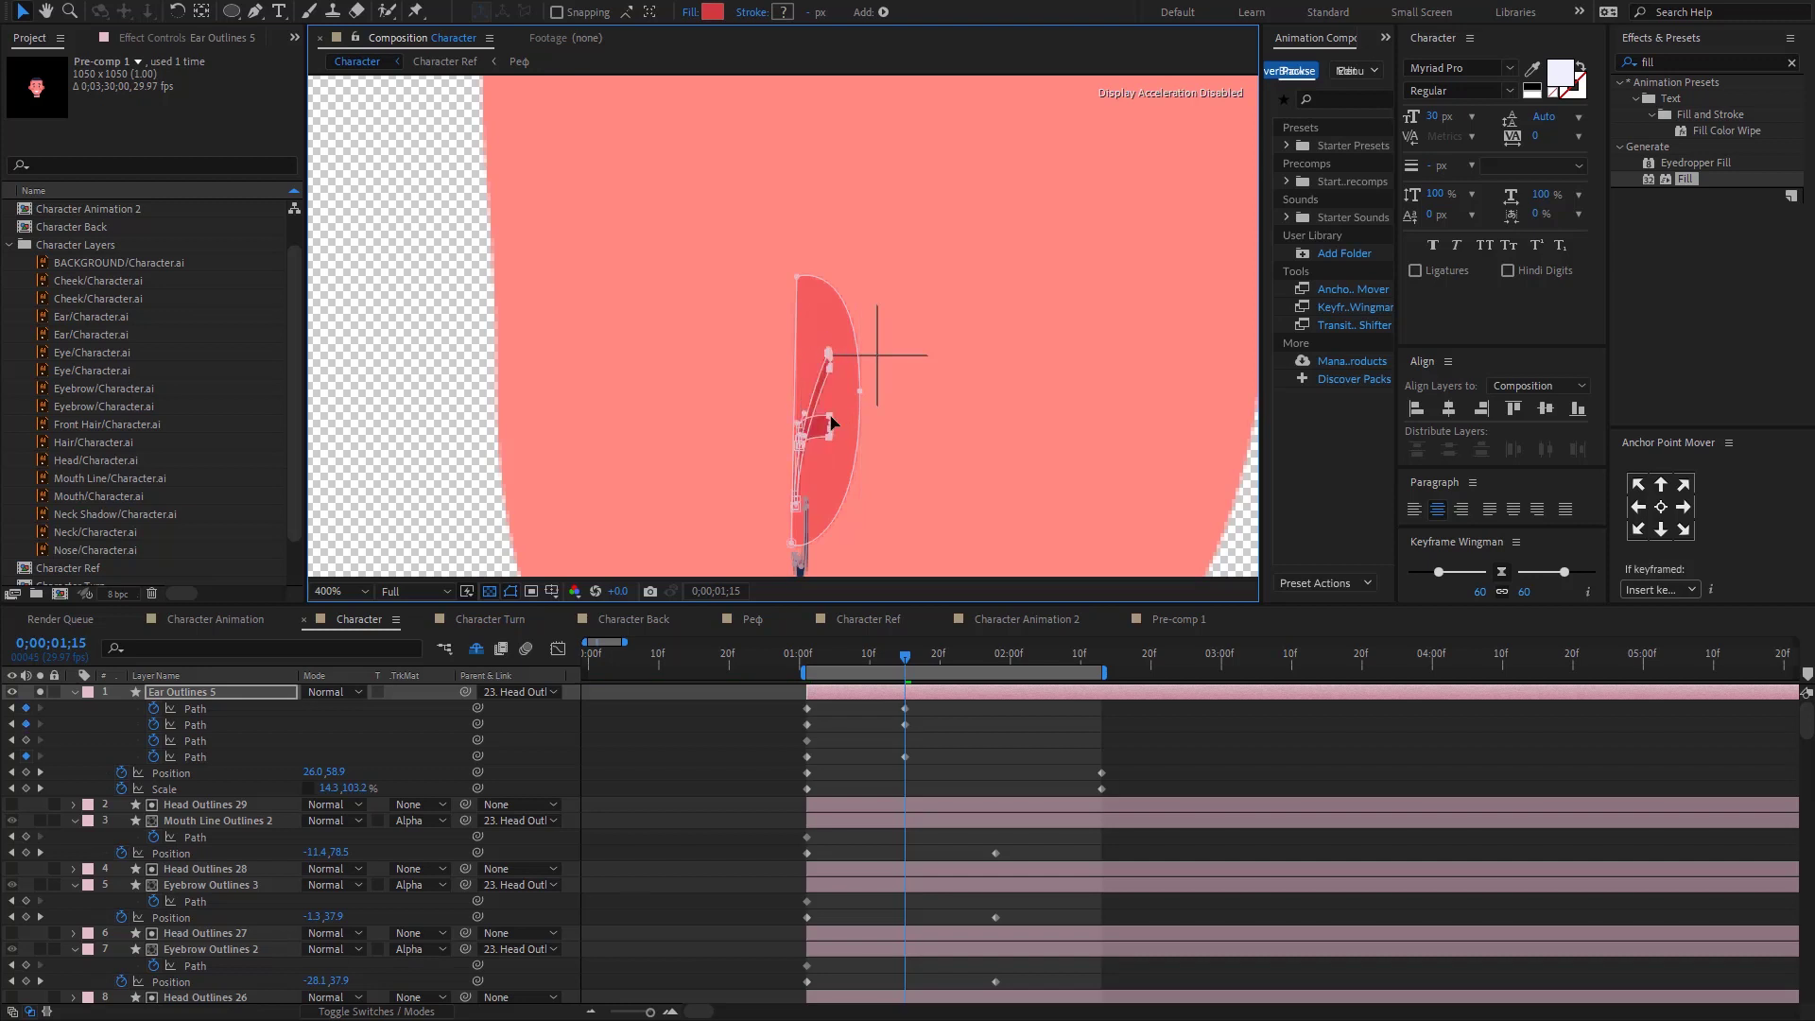
left_click(1006, 774)
Step: Copy the initial Path keyframes of Ear Outlines 5 to 0;00;02;13 and preview the ear's motion
key("comma")
left_click_drag(804, 656, 1101, 656)
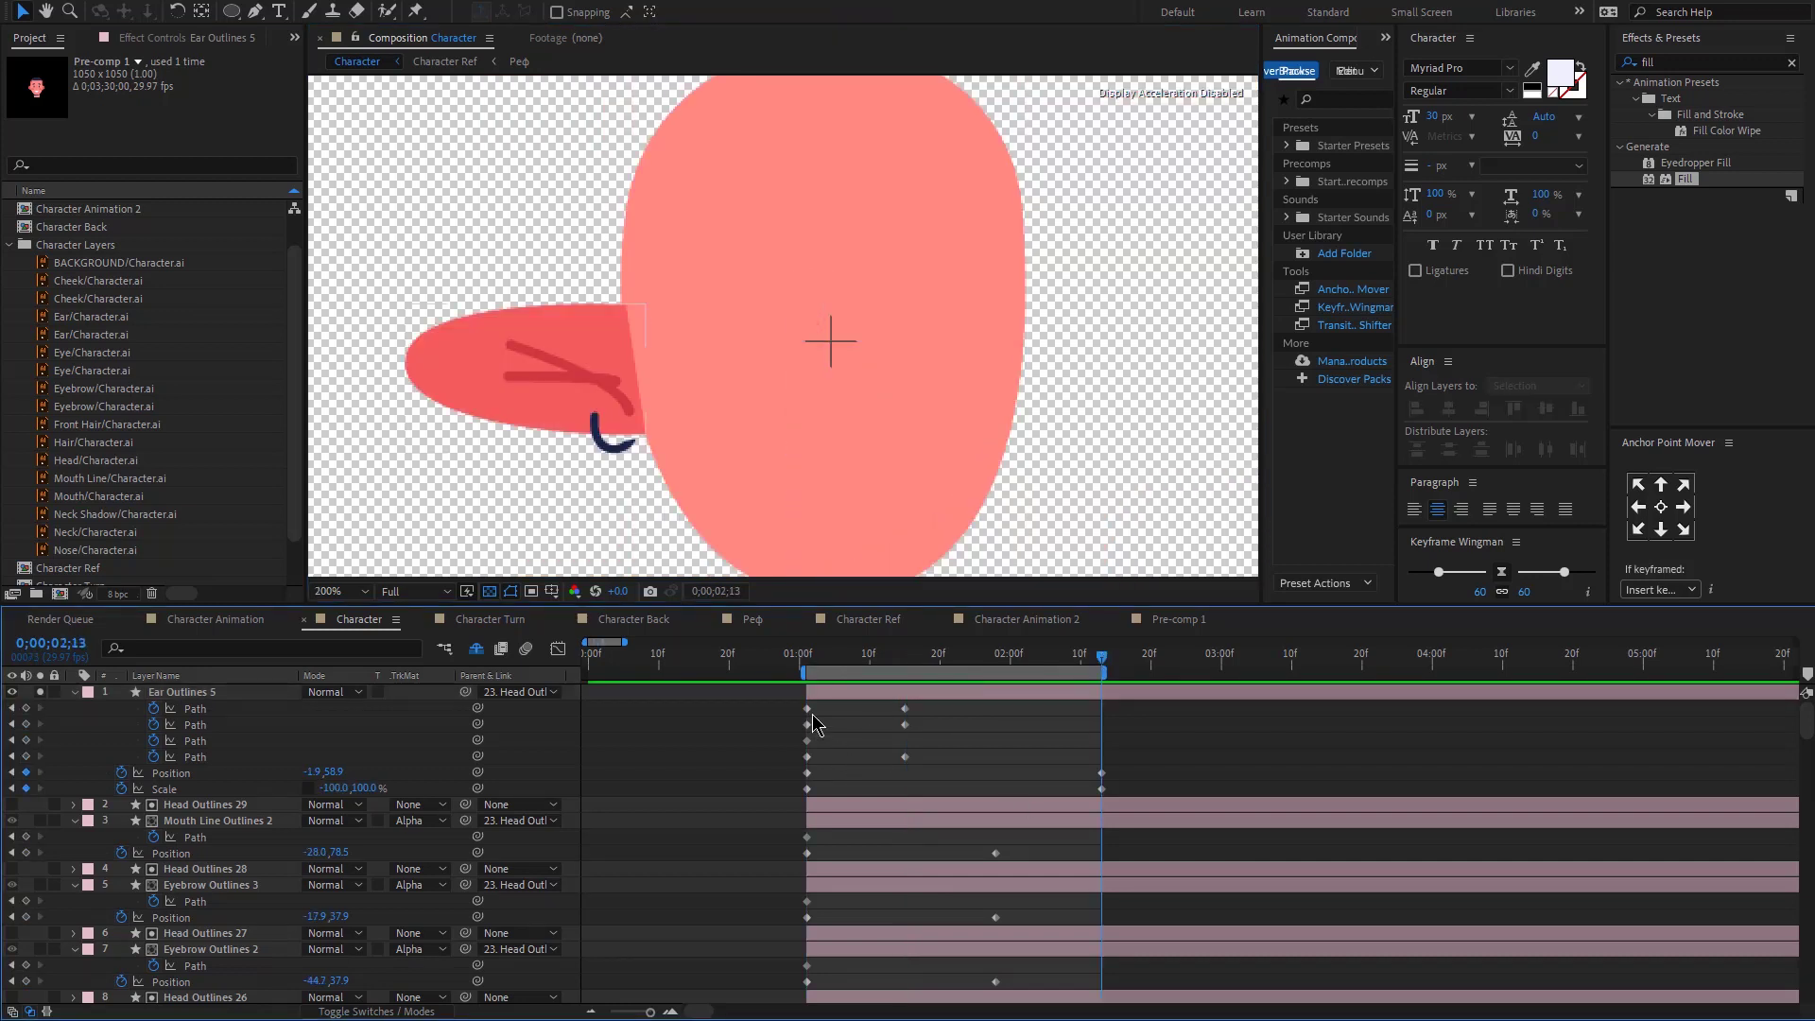
left_click_drag(819, 756, 801, 762)
key("ctrl+c")
key("ctrl+v")
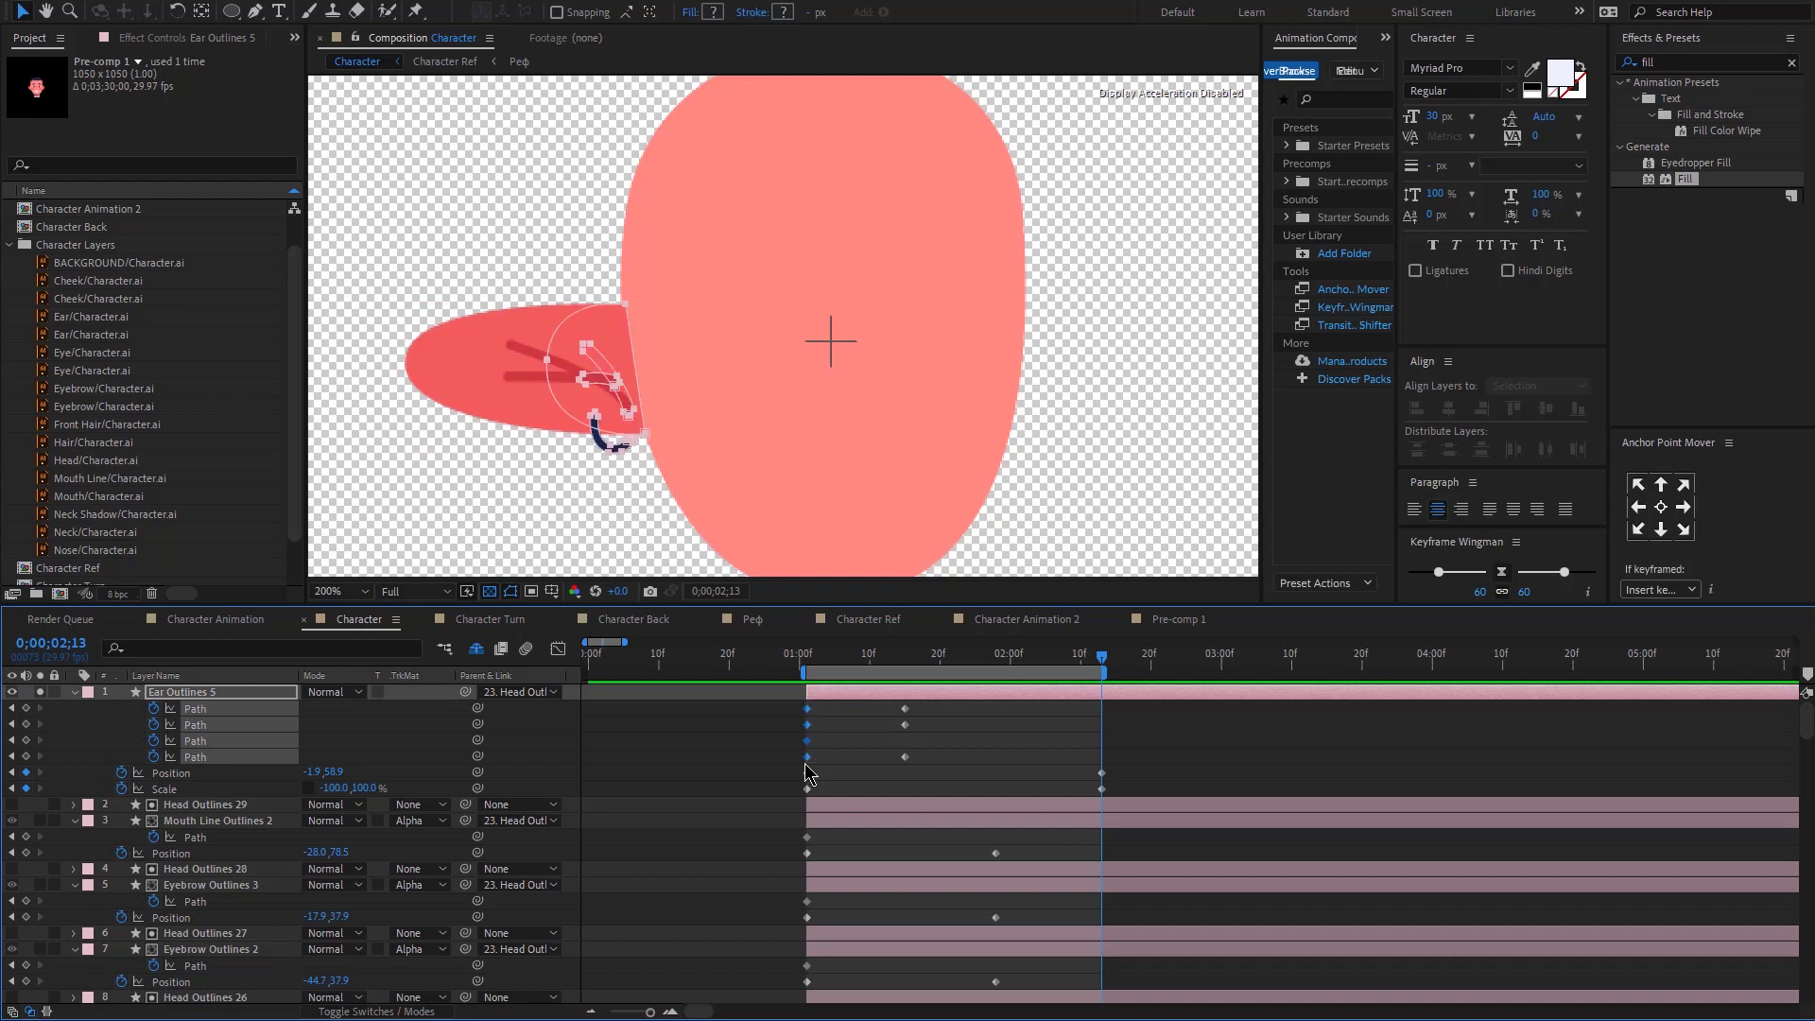
left_click(933, 753)
key("space")
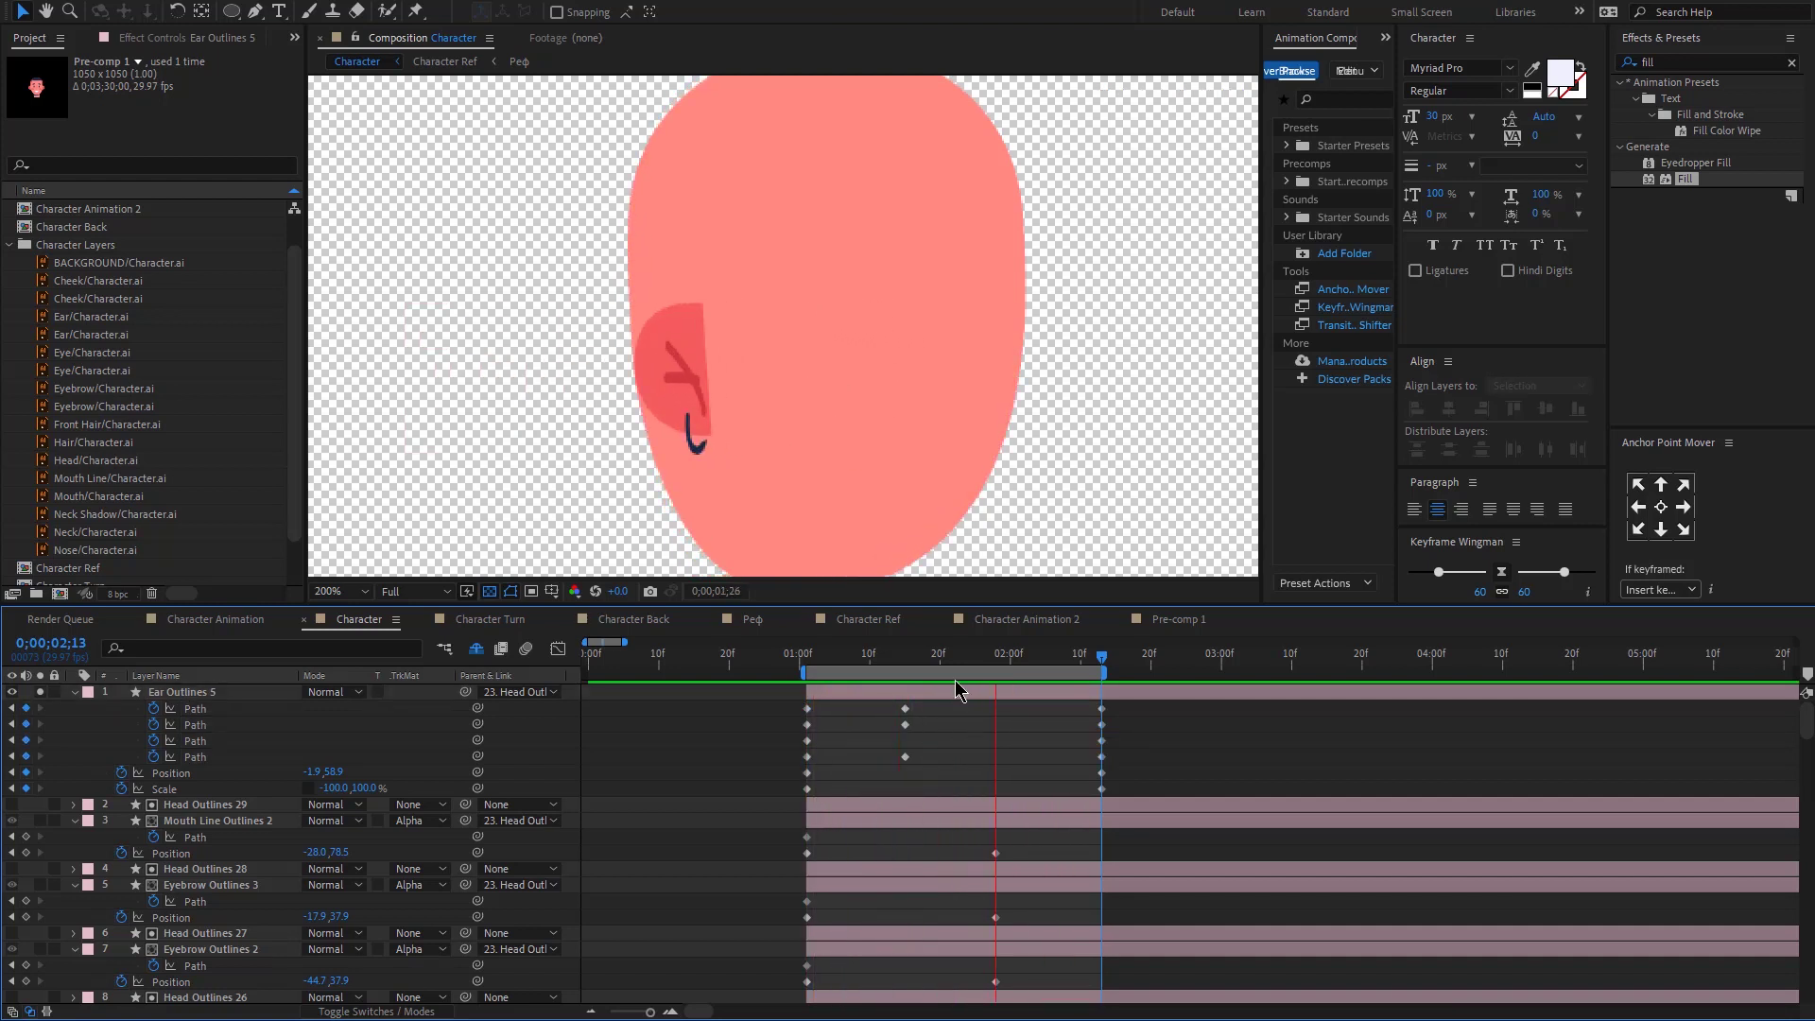
key("space")
Step: Draw a closed Pen shape around the inner ear lines on a new shape layer at 0;00;02;13
key("period")
left_click(254, 11)
left_click(361, 386)
left_click(365, 471)
left_click(451, 495)
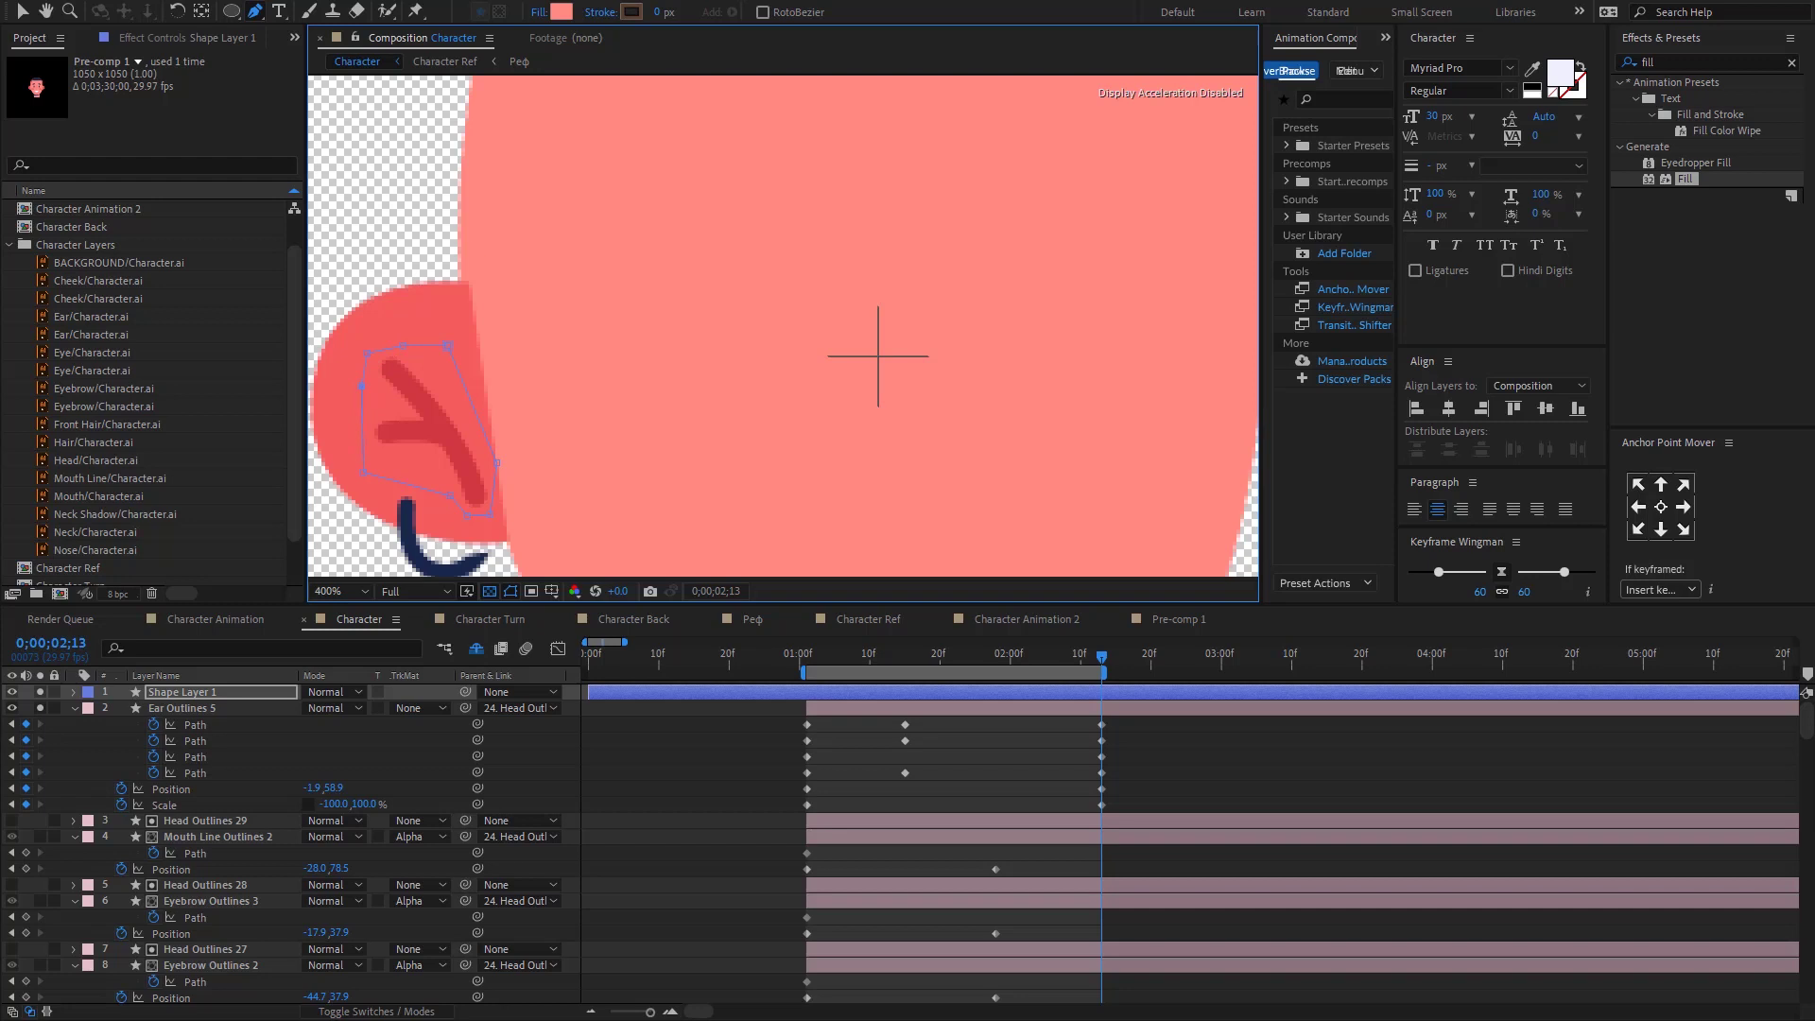
Step: Set the new shape's fill to the ear colour F76363 by sampling it from the ear
left_click(561, 11)
left_click(1703, 480)
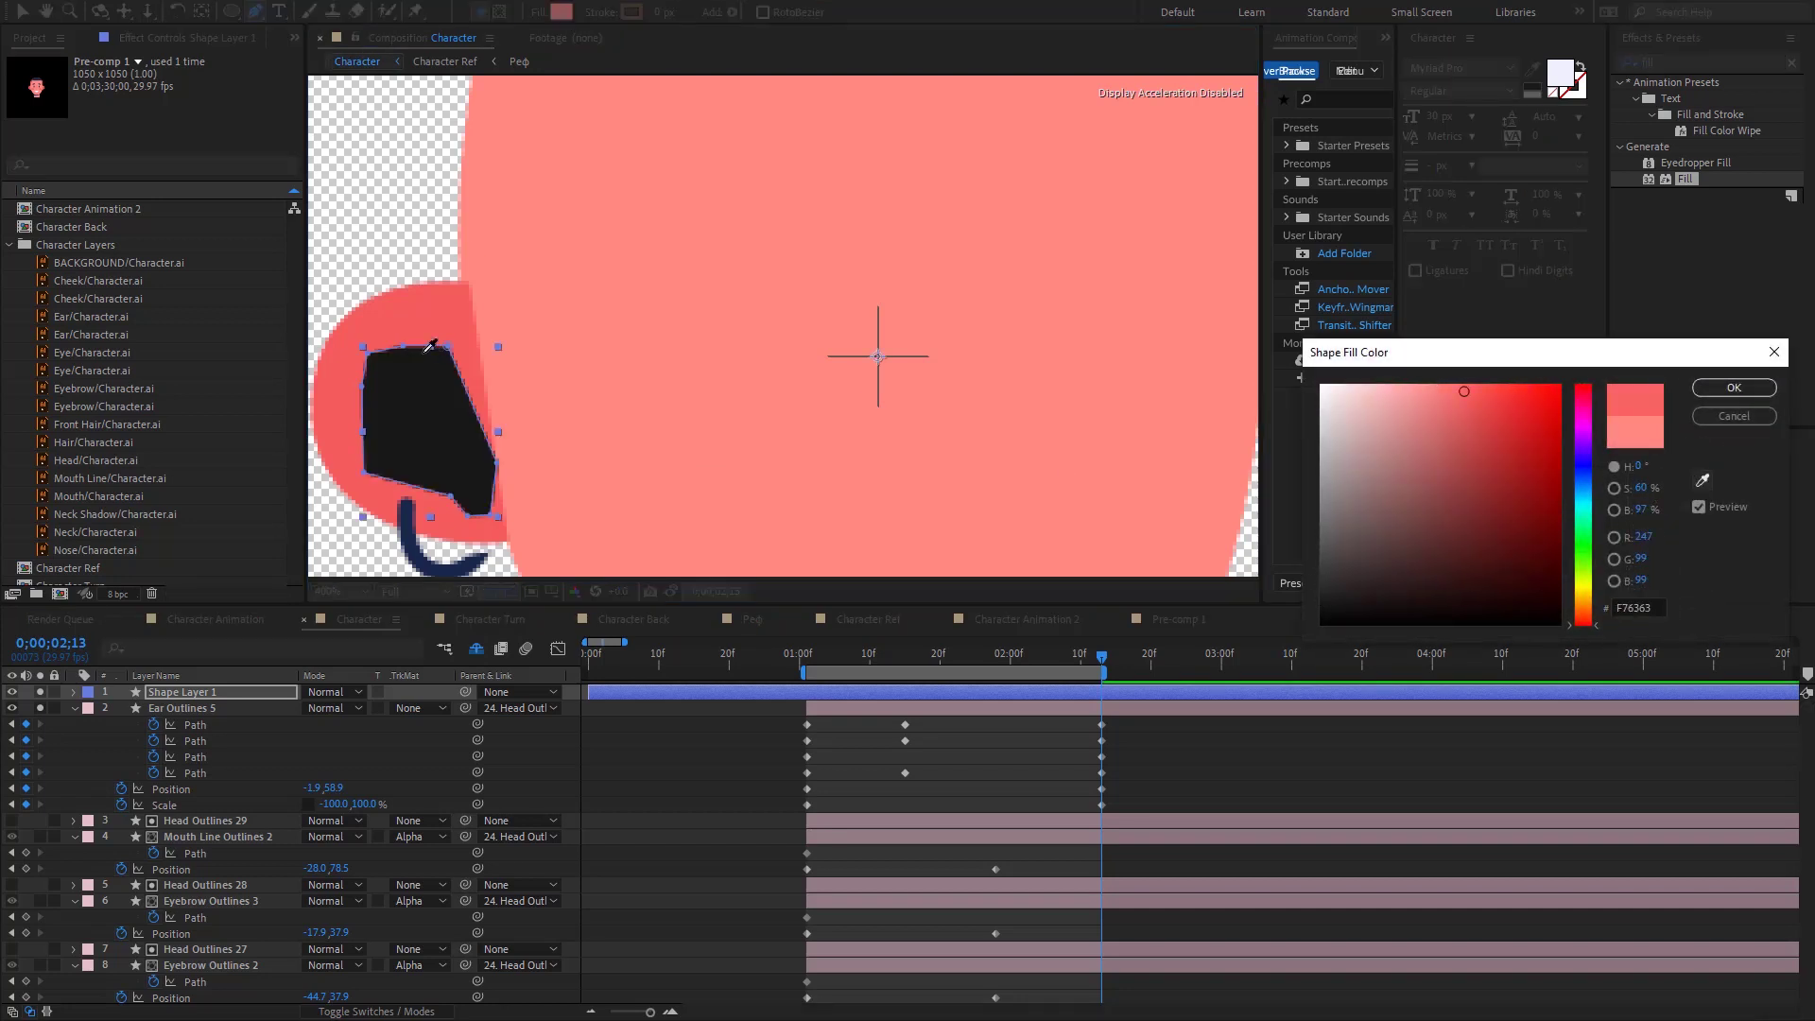
left_click(430, 346)
left_click(1734, 387)
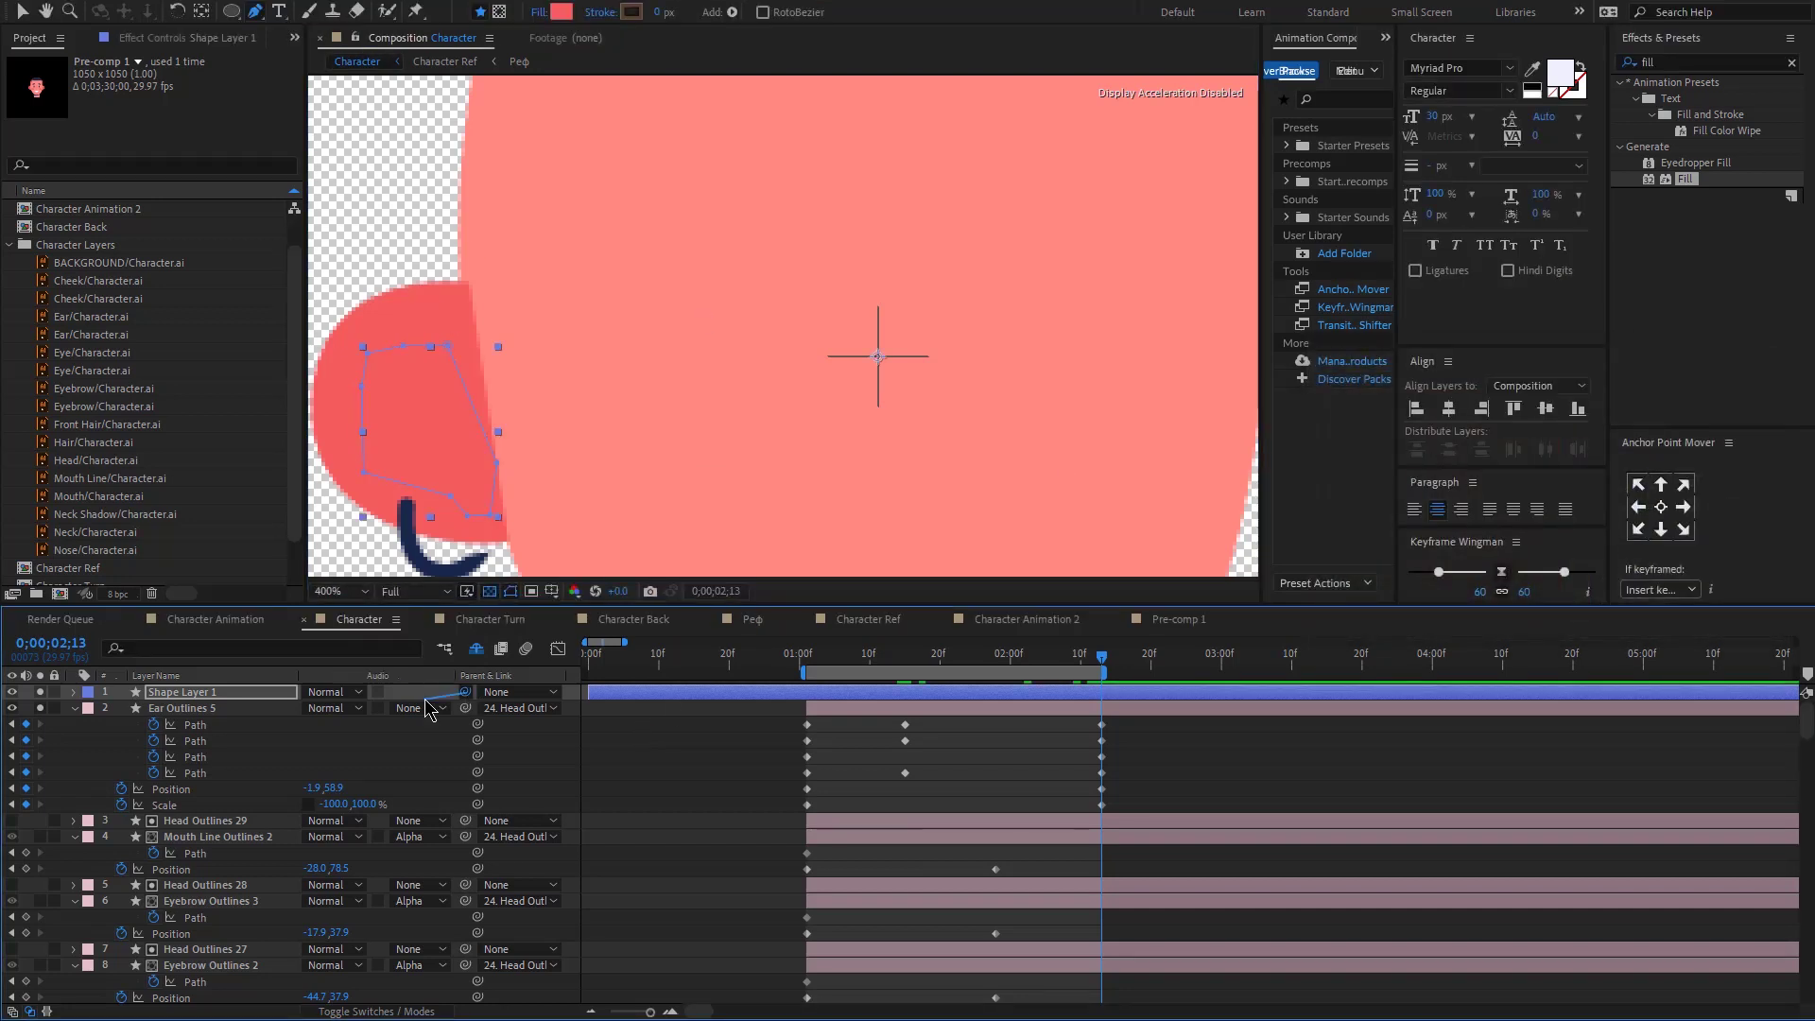
Step: Parent the new shape layer to Ear Outlines 5 and rename it Ear Mask
left_click_drag(430, 709, 416, 711)
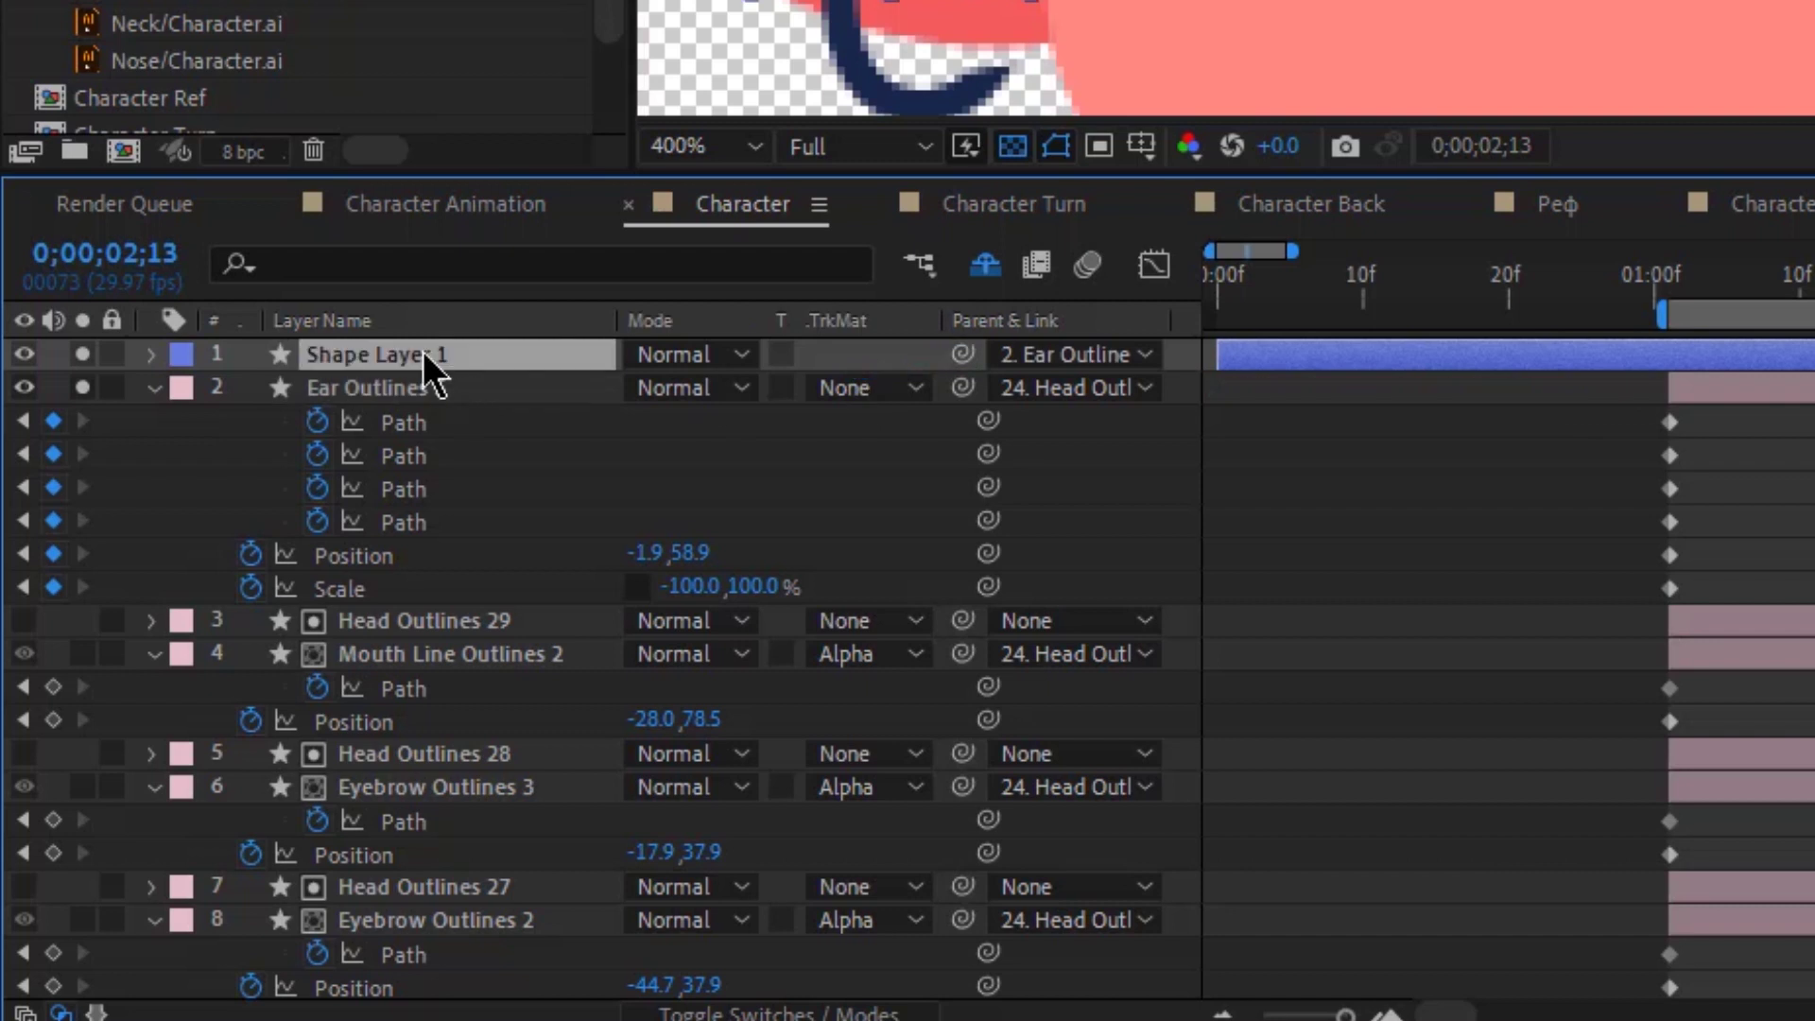
key("Return")
type("Ear Mask")
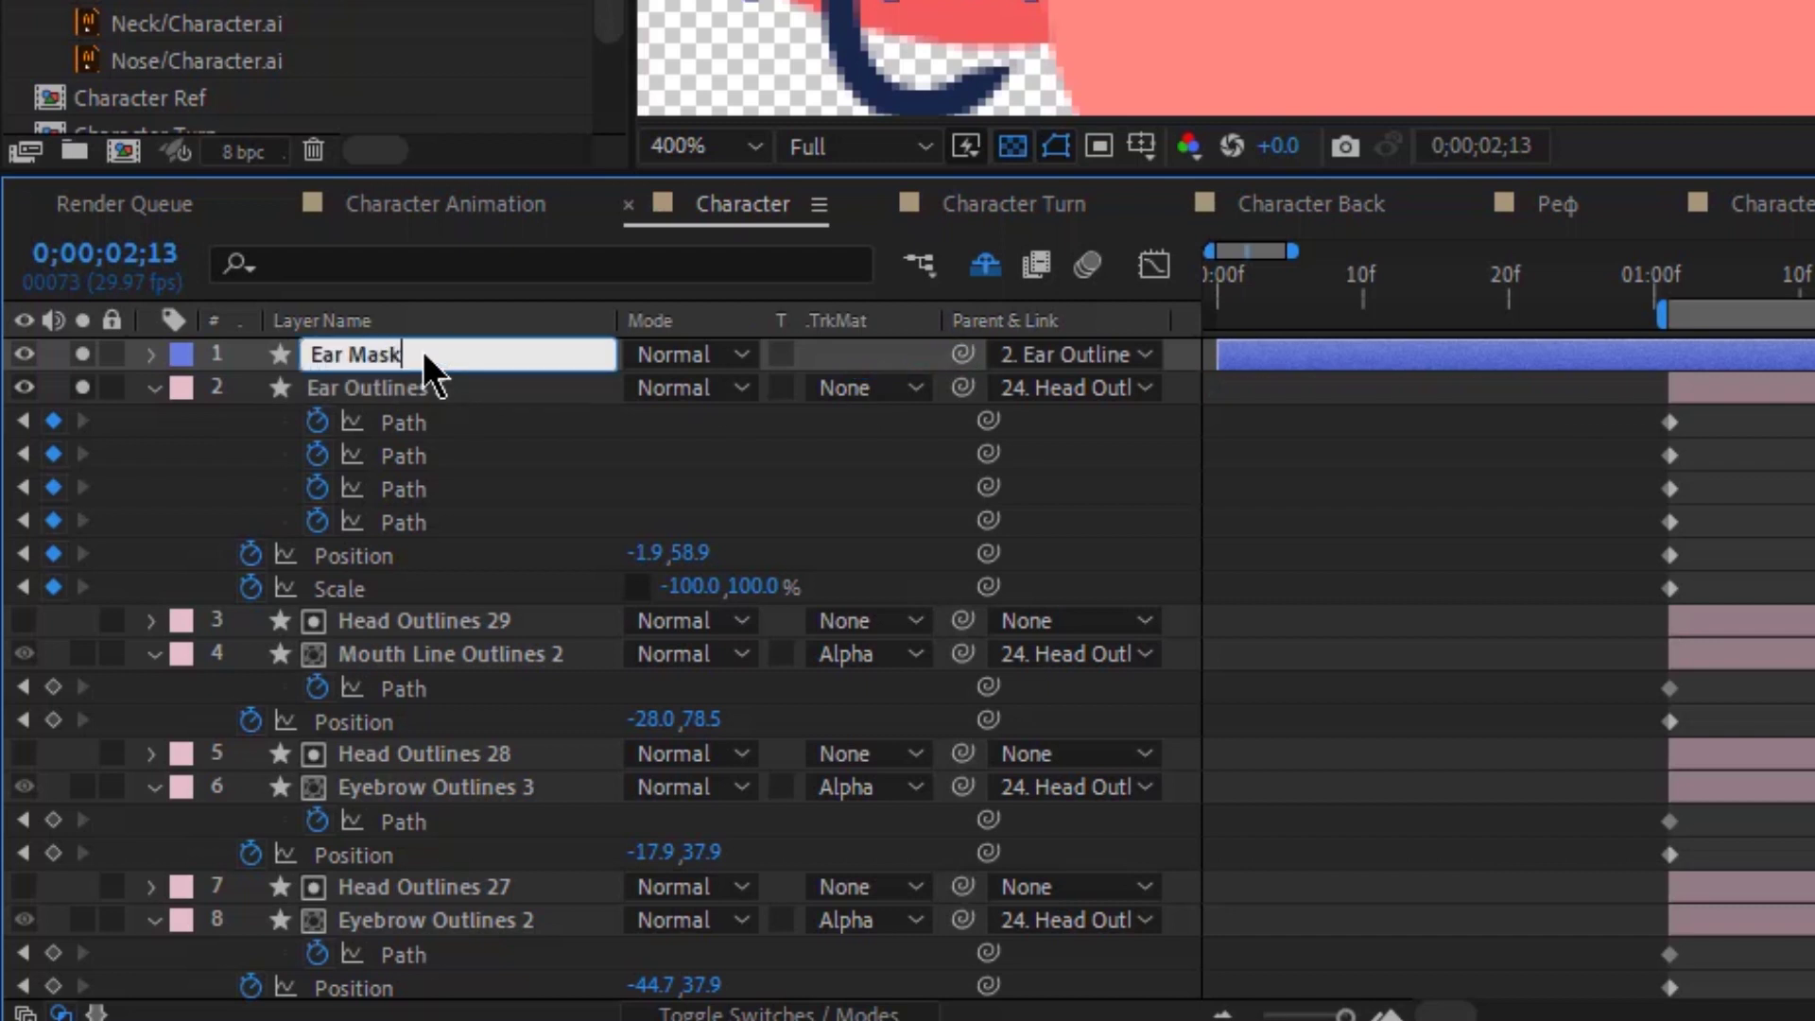
key("Return")
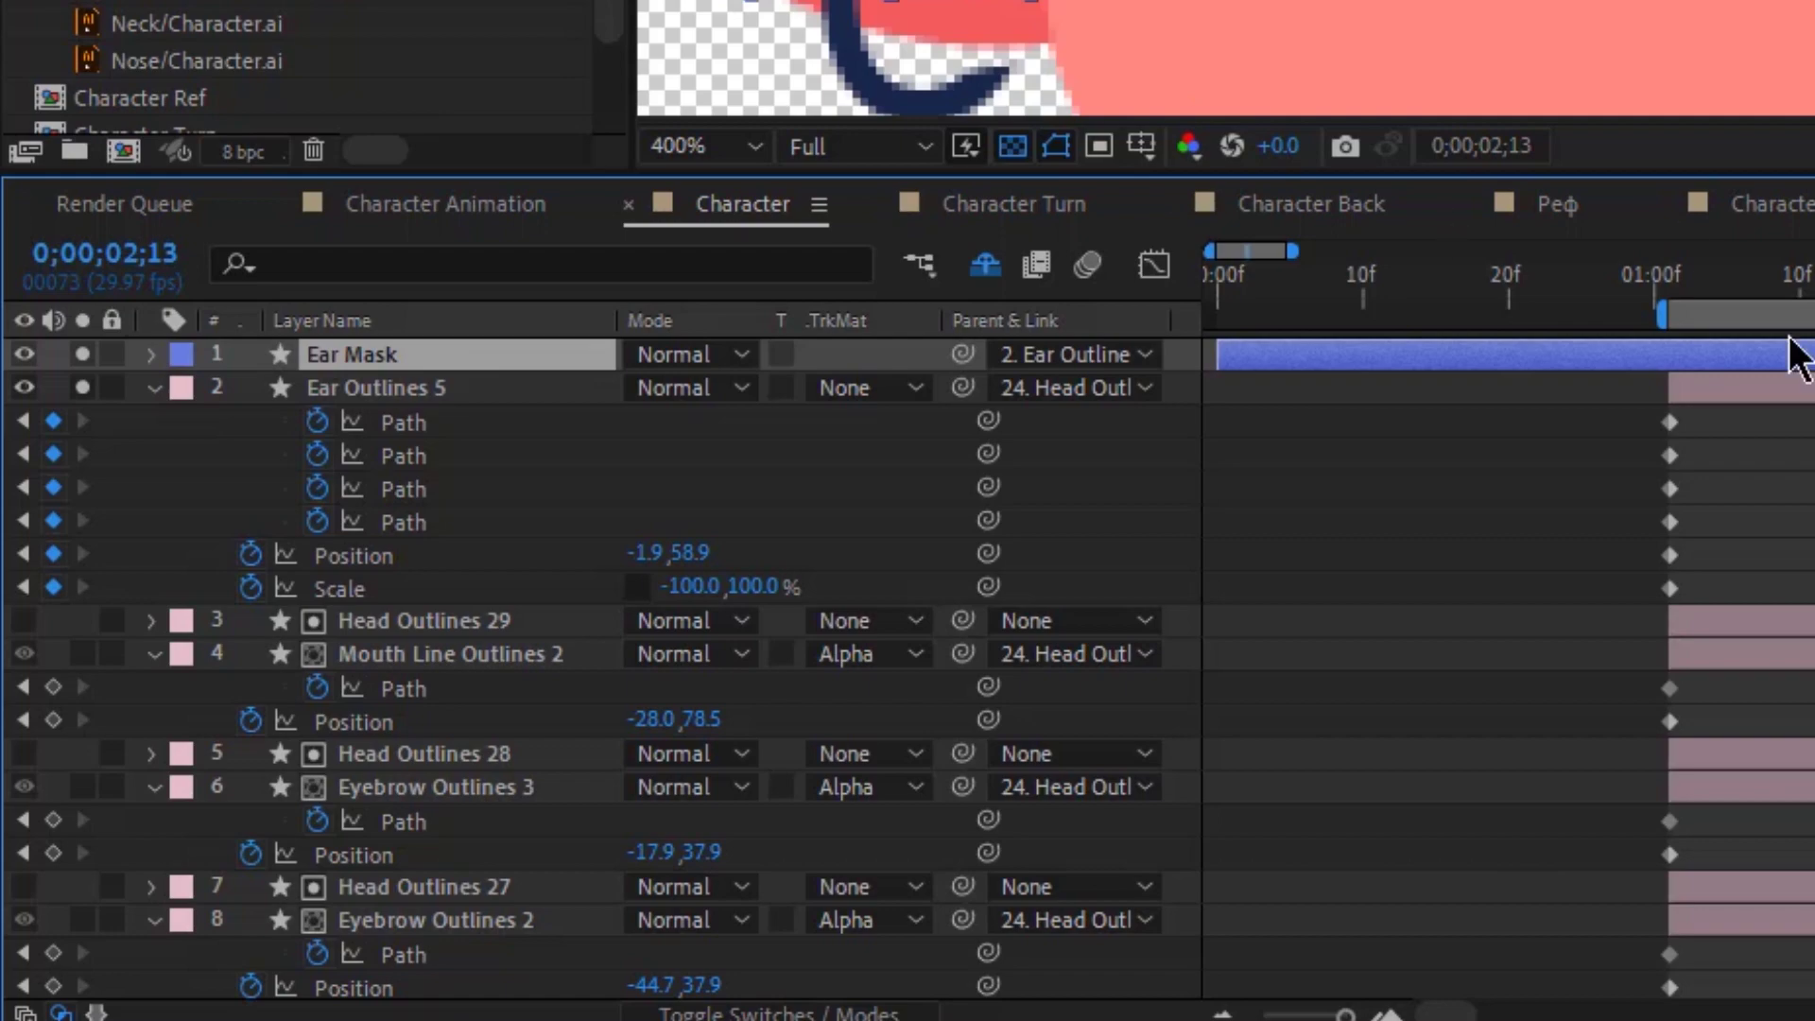
Step: Start the Ear Mask layer at 0;00;01;18, where the ear is thinnest, and keyframe its Path there
left_click(919, 656)
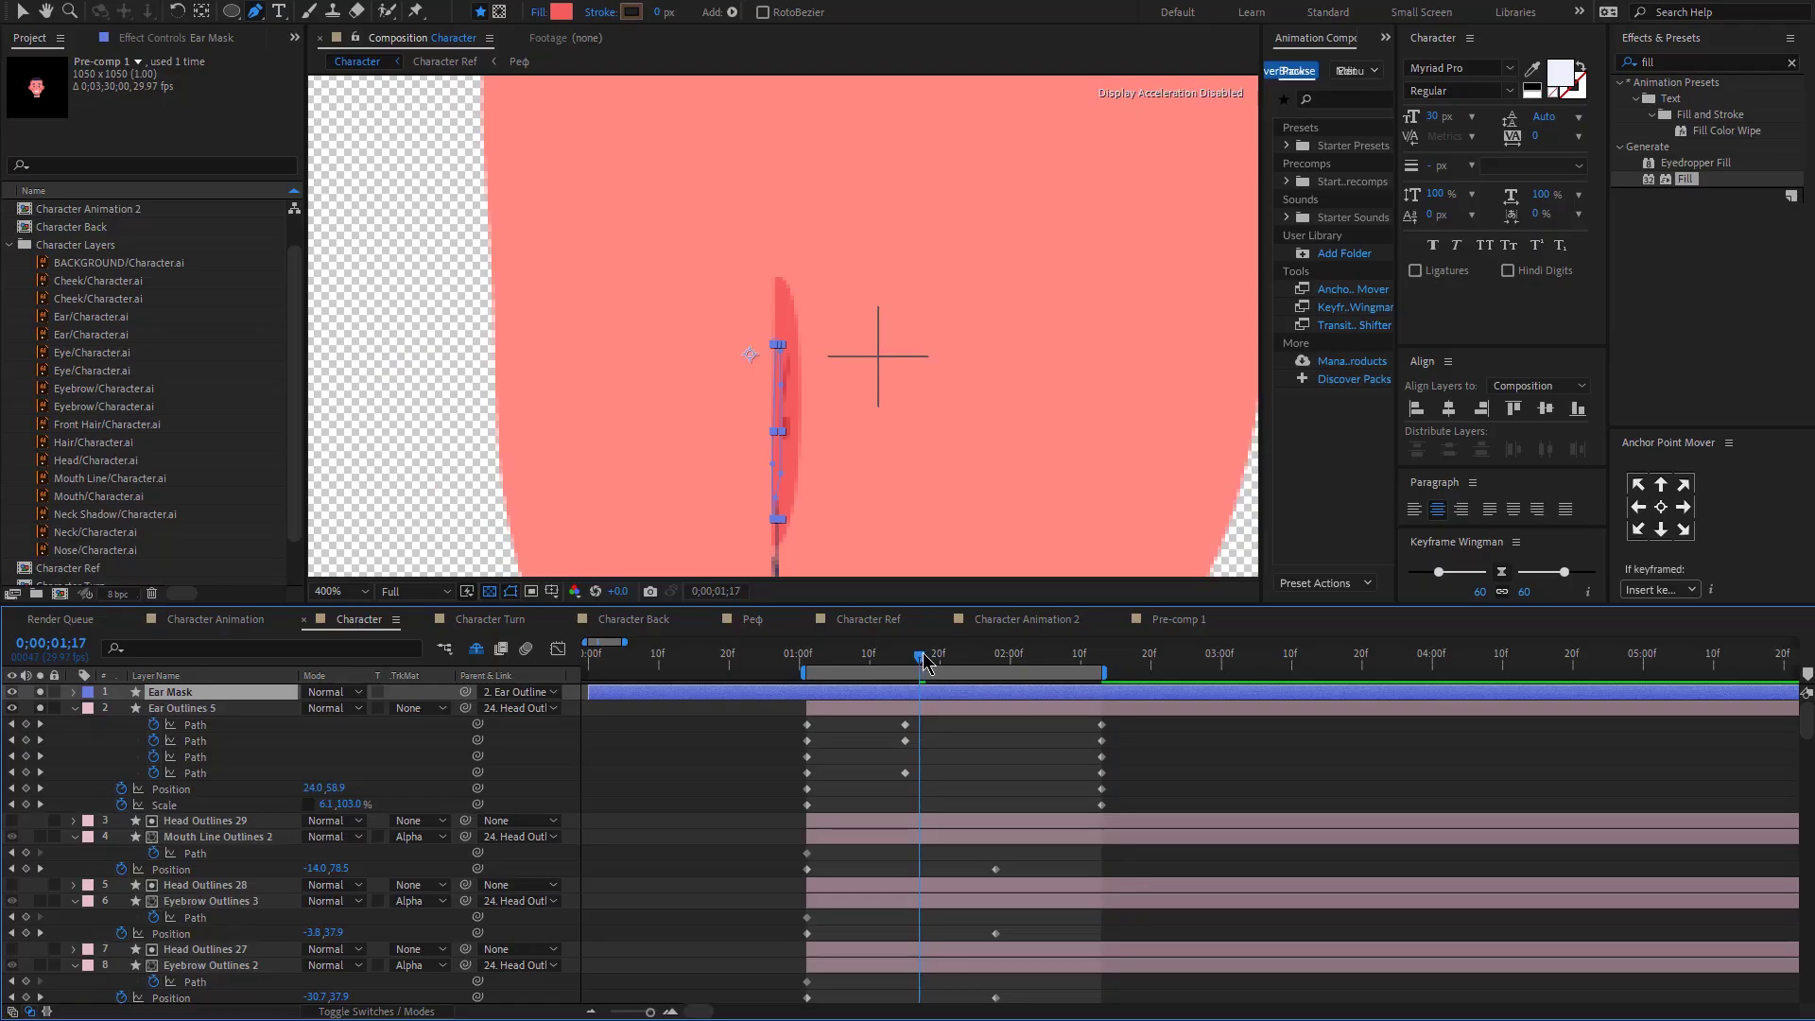
left_click_drag(925, 662, 930, 661)
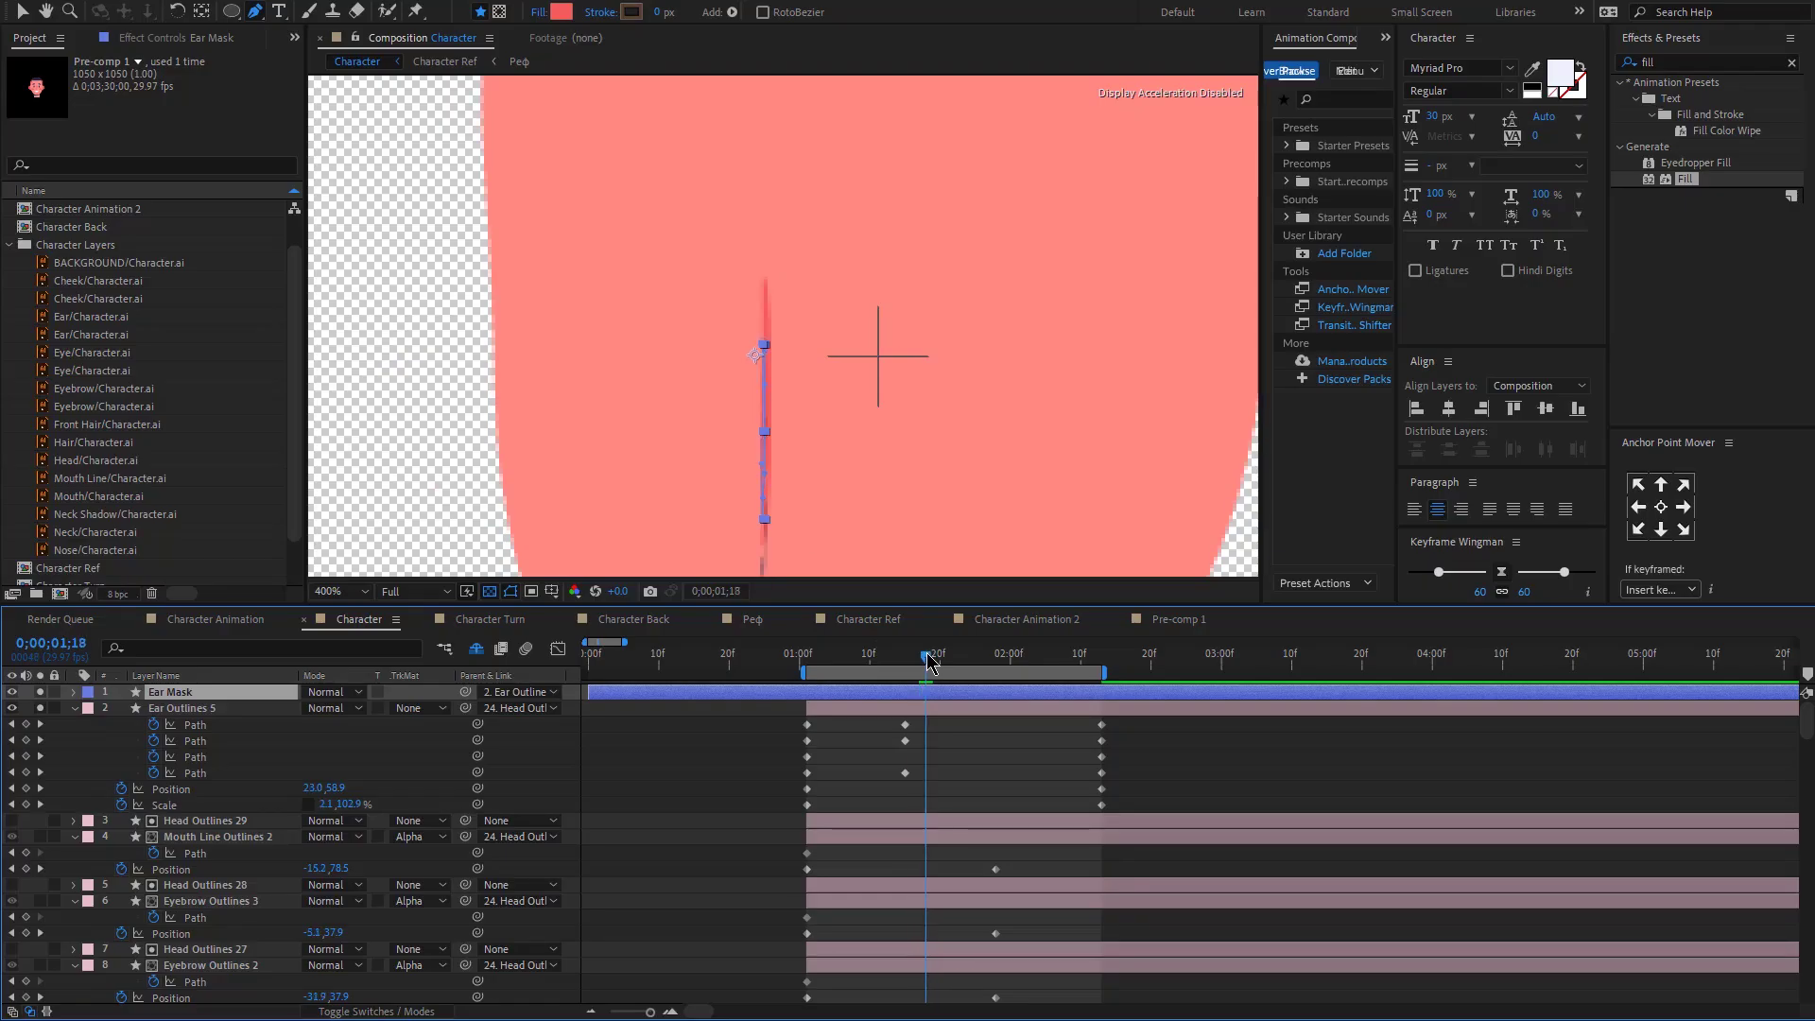
left_click_drag(715, 698, 954, 661)
left_click(74, 692)
left_click(106, 724)
left_click(123, 740)
left_click(153, 757)
Step: Reshape the Ear Mask path to stay inside the widening ear at 0;00;01;22 and at a frame before 0;00;02;13
key("v")
left_click(680, 371)
left_click_drag(699, 385, 677, 377)
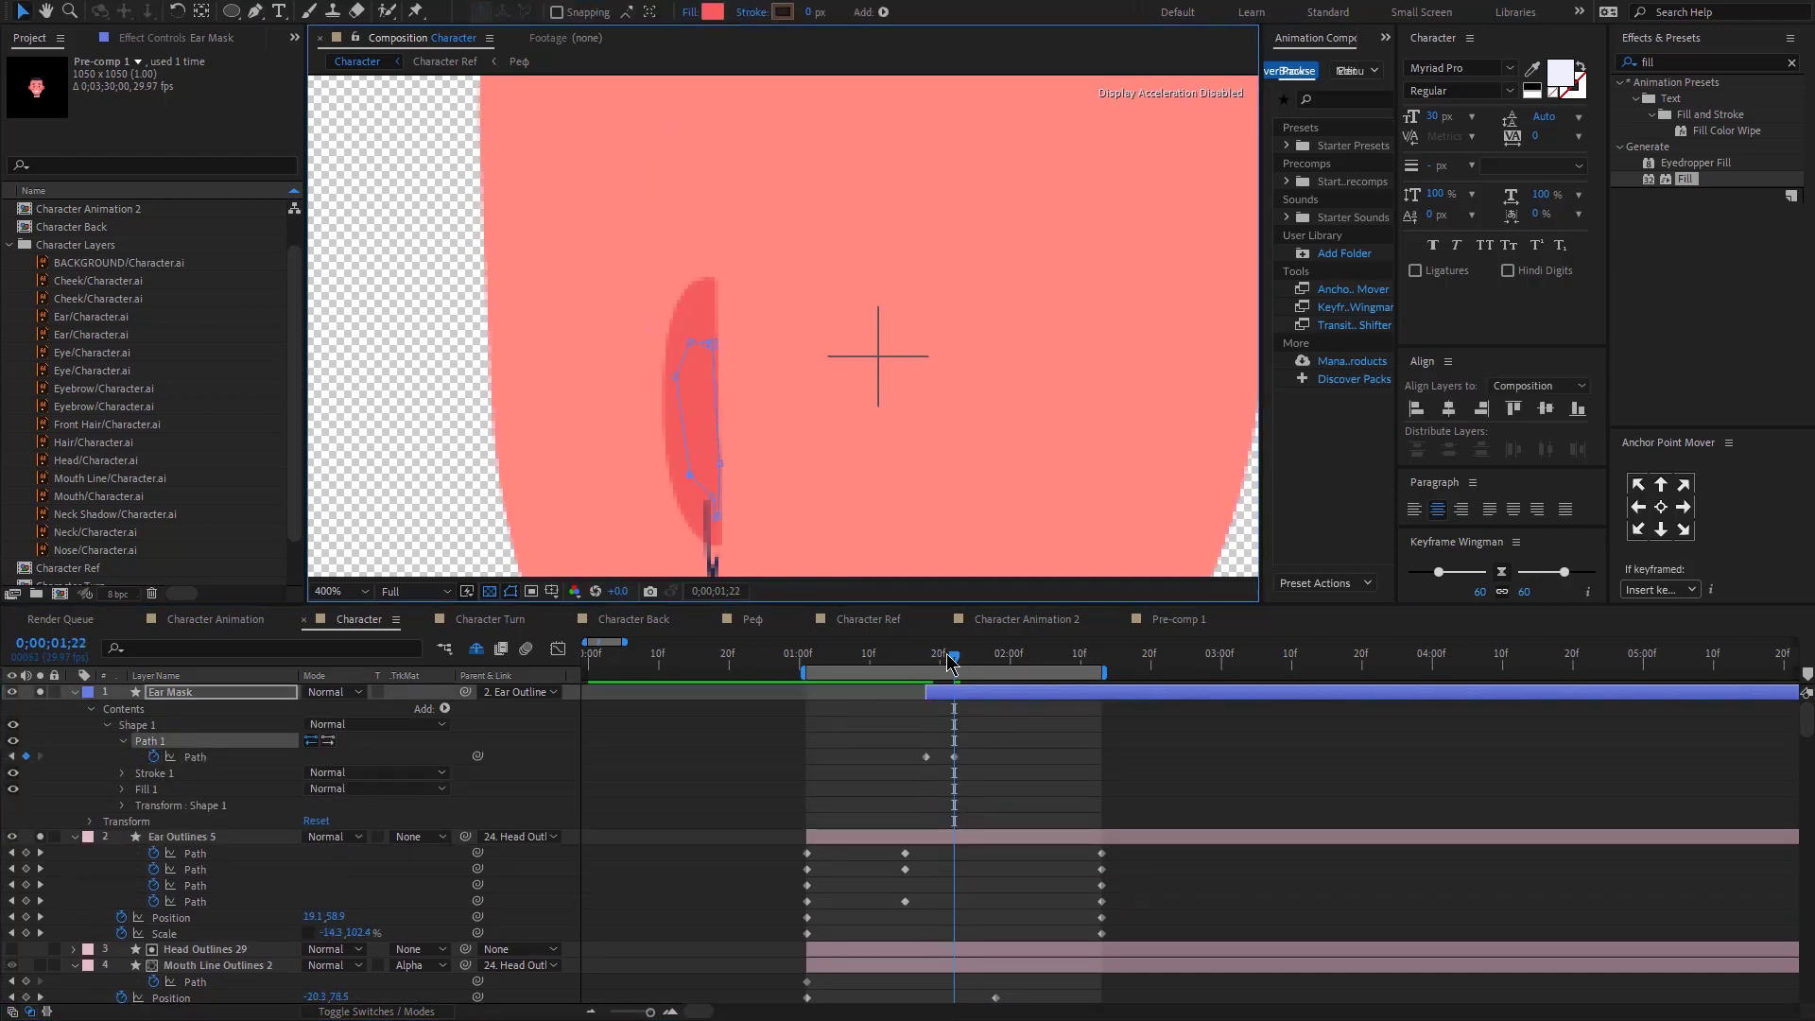
left_click_drag(950, 661, 1039, 662)
left_click_drag(397, 378, 420, 387)
Step: Copy Ear Mask's first Path keyframe to 0;00;02;13 and preview the ear's motion
left_click_drag(1038, 662, 1102, 662)
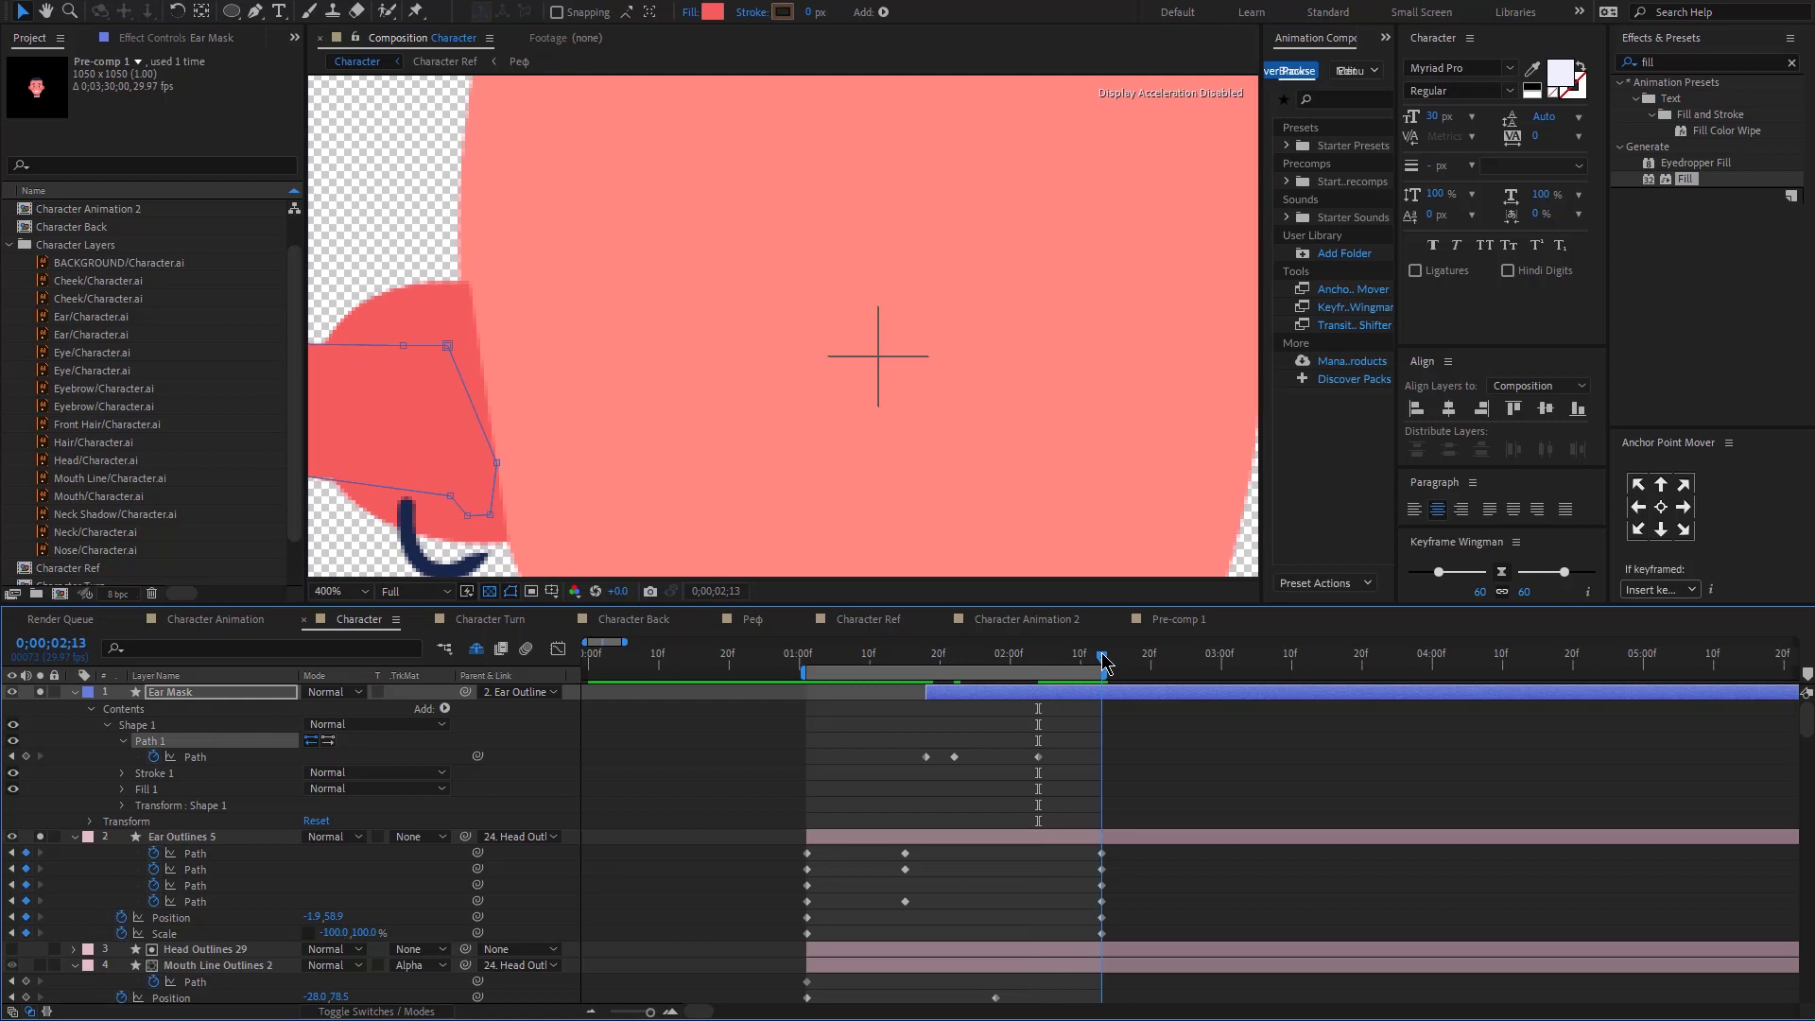
left_click(925, 757)
key("ctrl+c")
key("ctrl+v")
left_click(807, 659)
scroll(790, 392, "down", 1)
key("space")
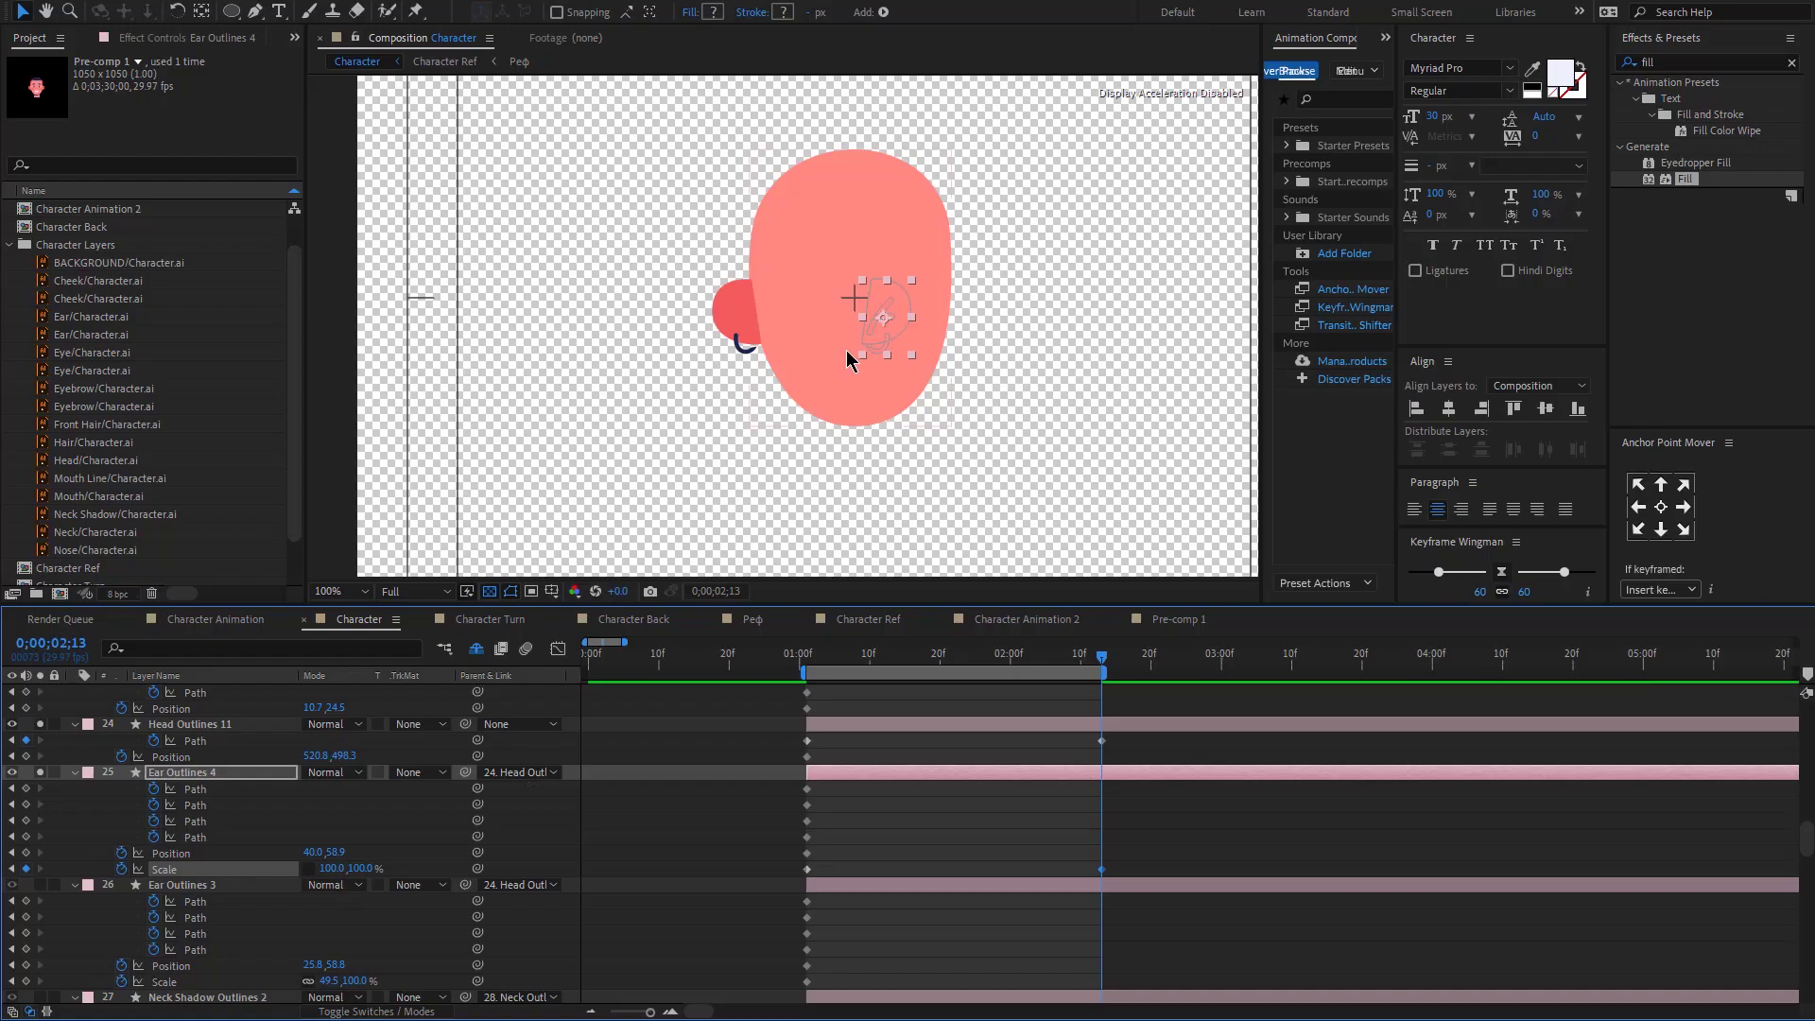
Step: Move Ear Outlines 4 outward to position 63.5, 58.9 at 0;00;02;13 and delete its Group 1 and Group 2 inner ear lines
scroll(847, 356, "up", 1)
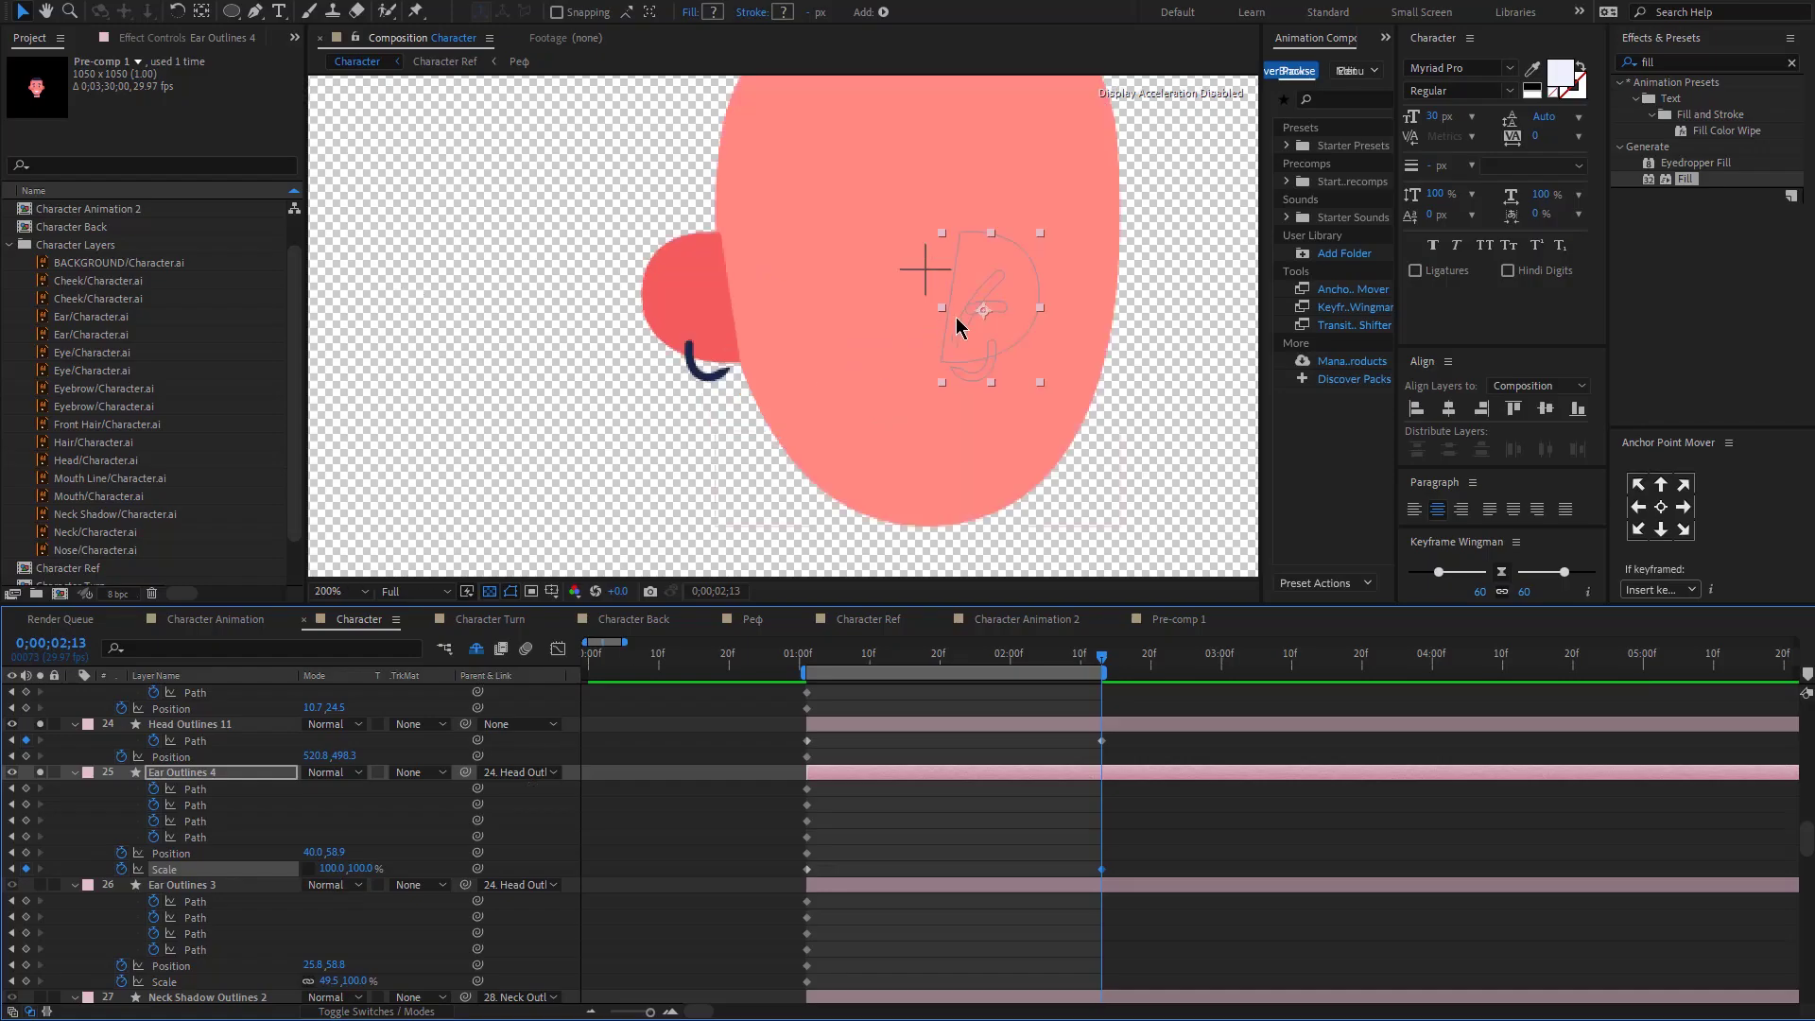
left_click_drag(999, 291, 1157, 301)
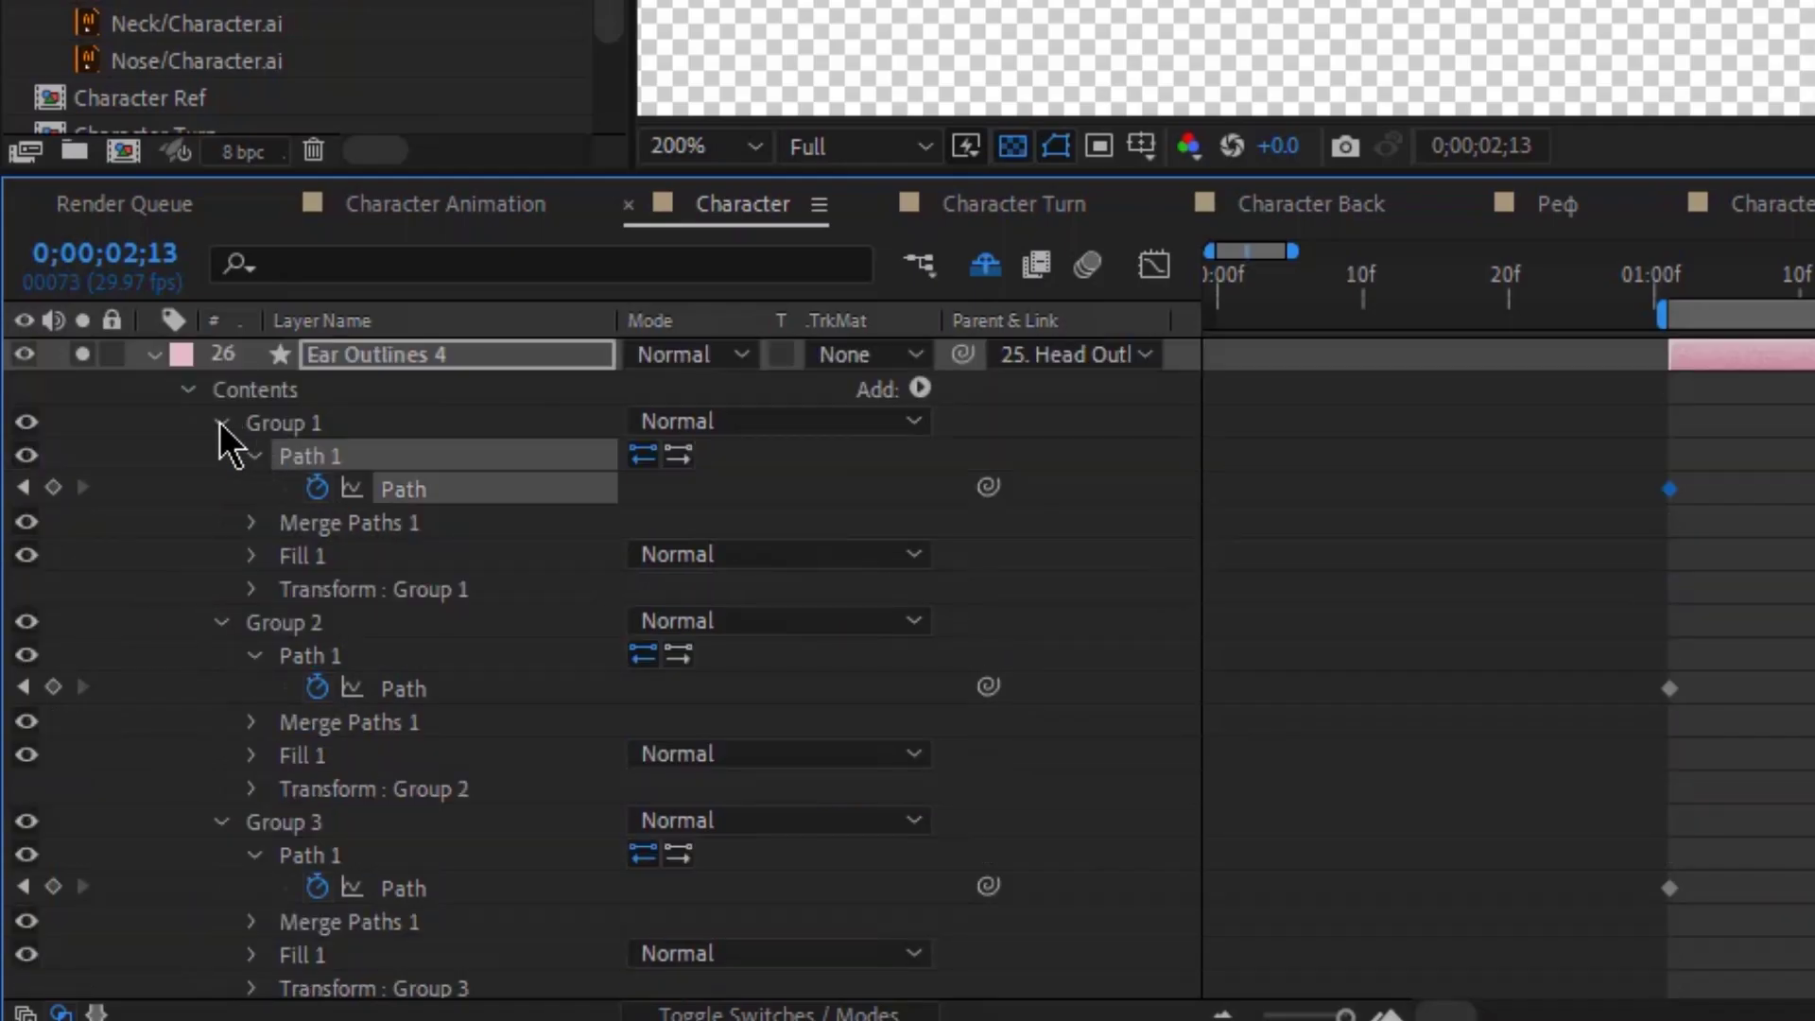
left_click(106, 725)
left_click(137, 723)
left_click(133, 741, "shift")
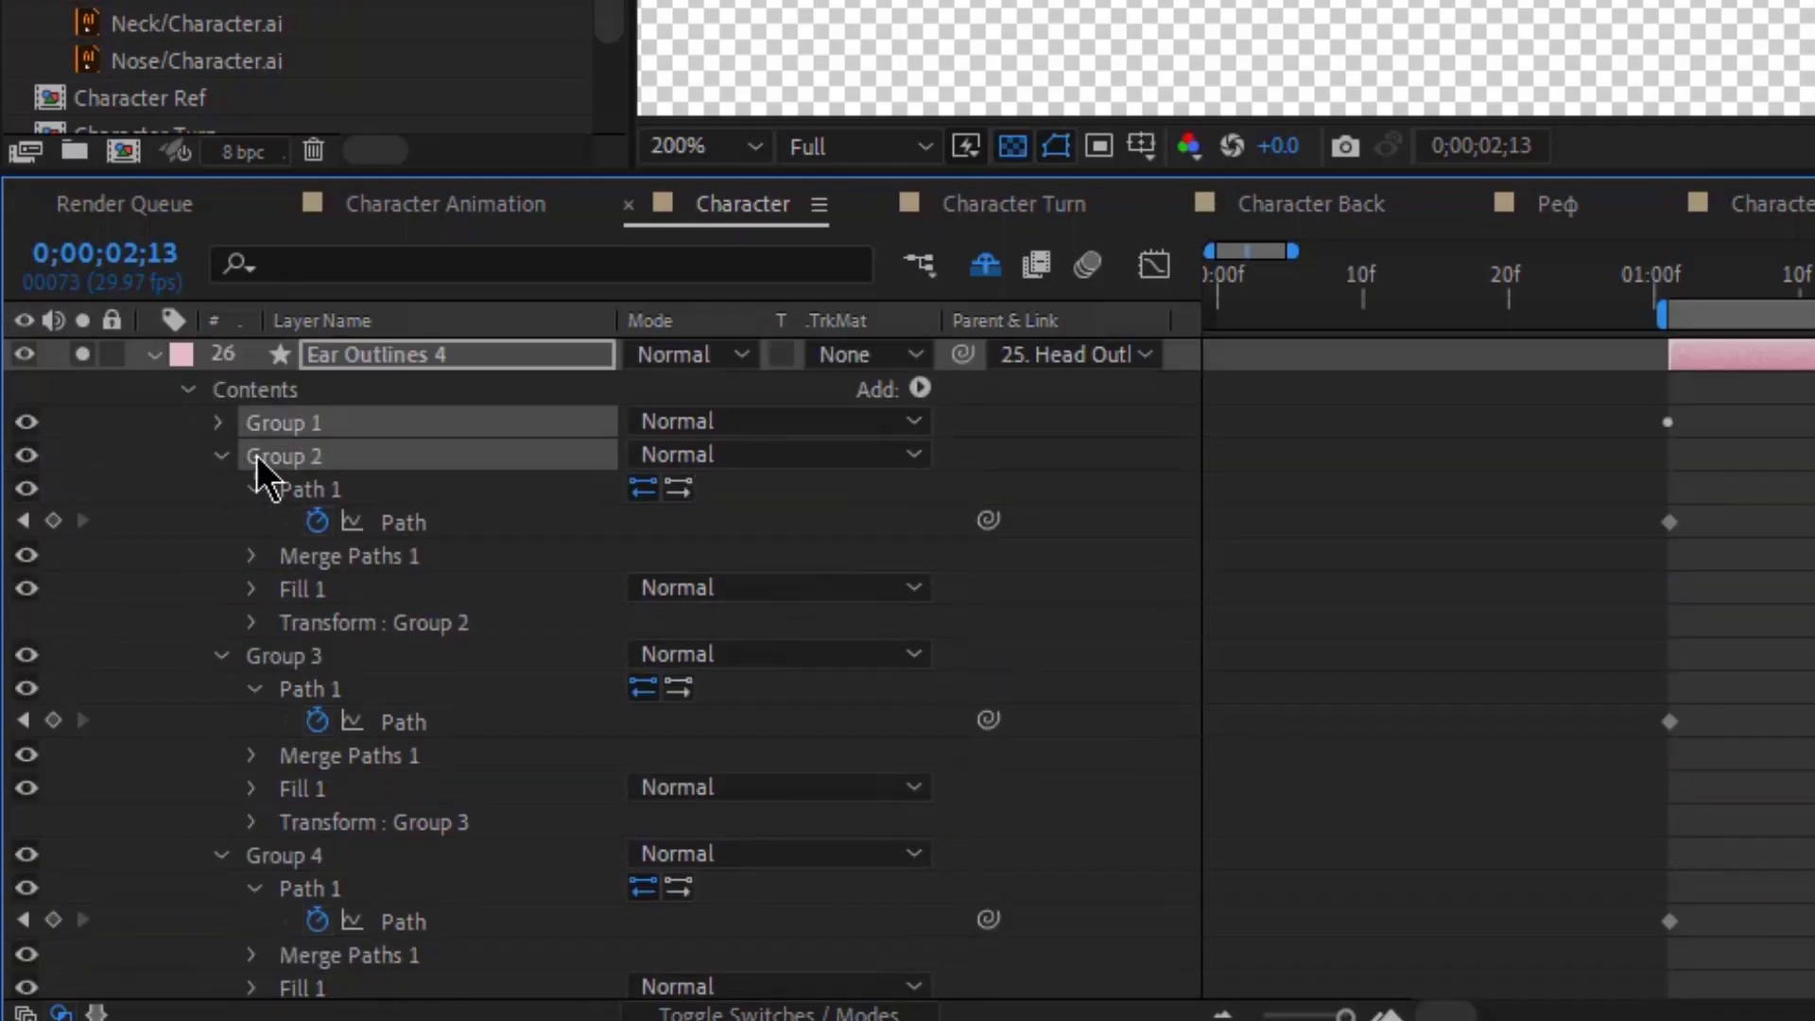
left_click(222, 455)
key("Delete")
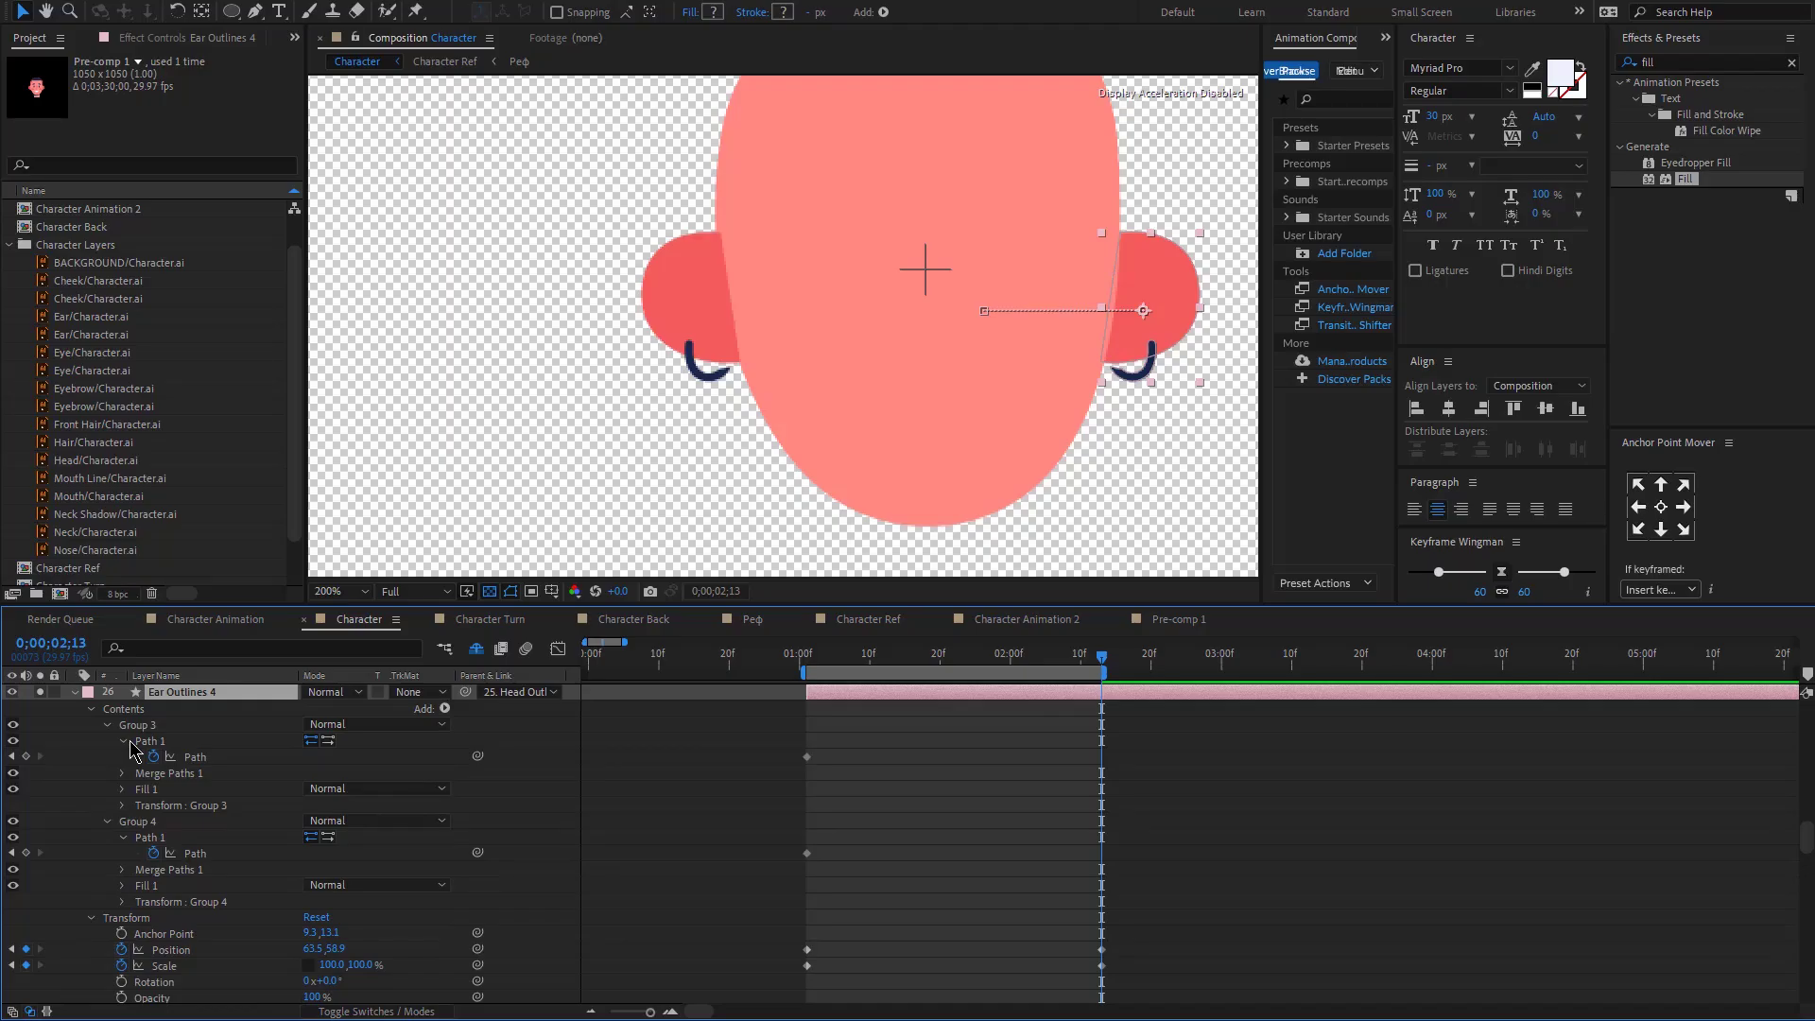
Step: Duplicate Ear Outlines 4 and place the copy at the top of the layer stack
left_click(1067, 858)
left_click(123, 693)
key("ctrl+d")
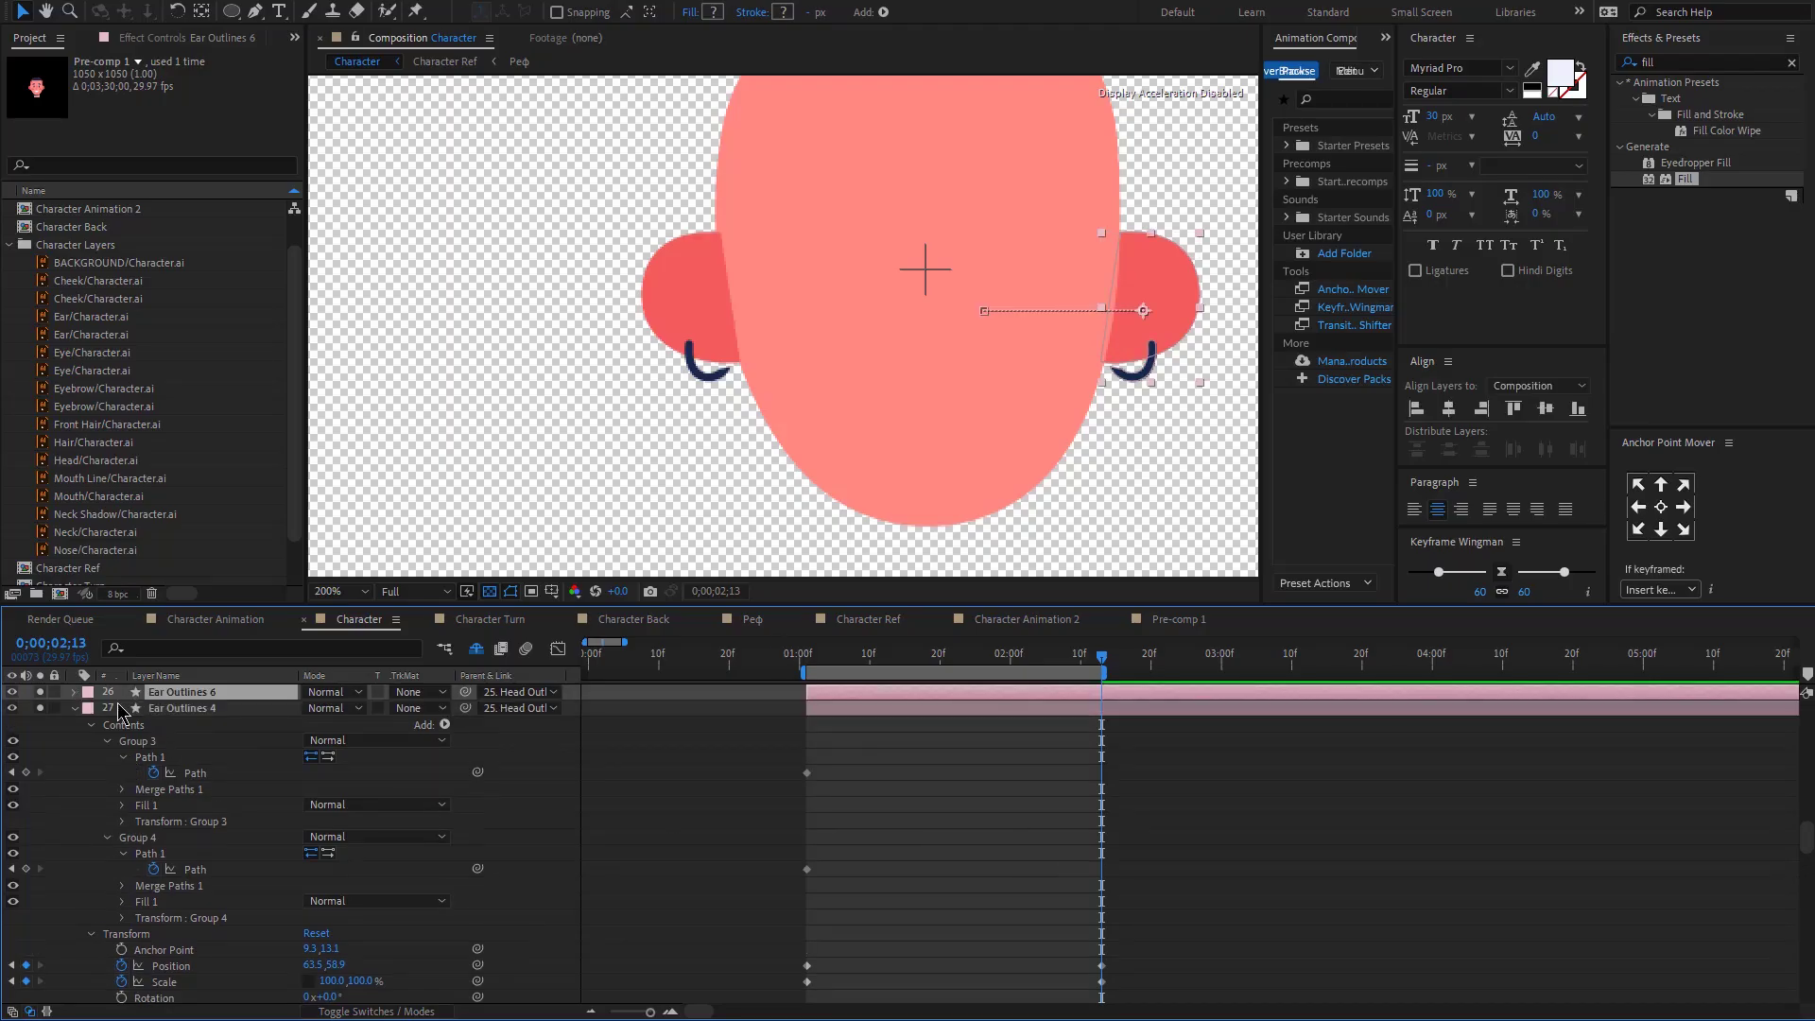
scroll(179, 685, "up", 10)
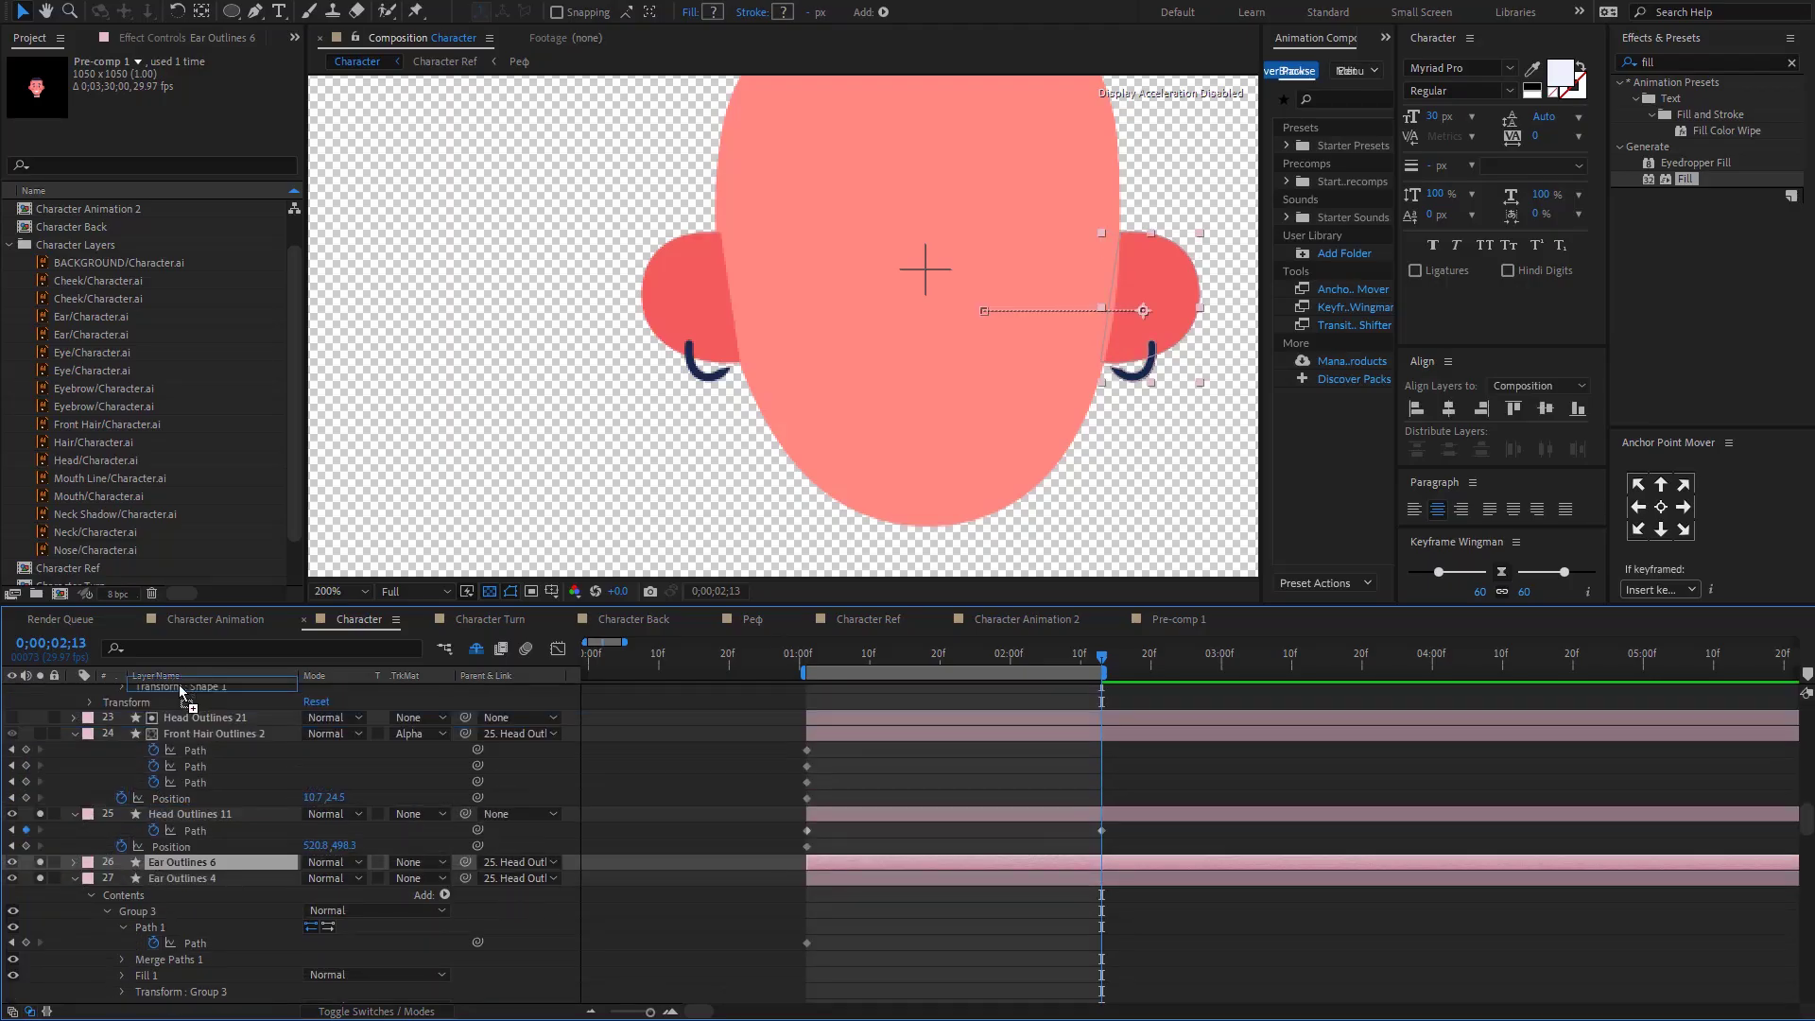
scroll(178, 687, "up", 8)
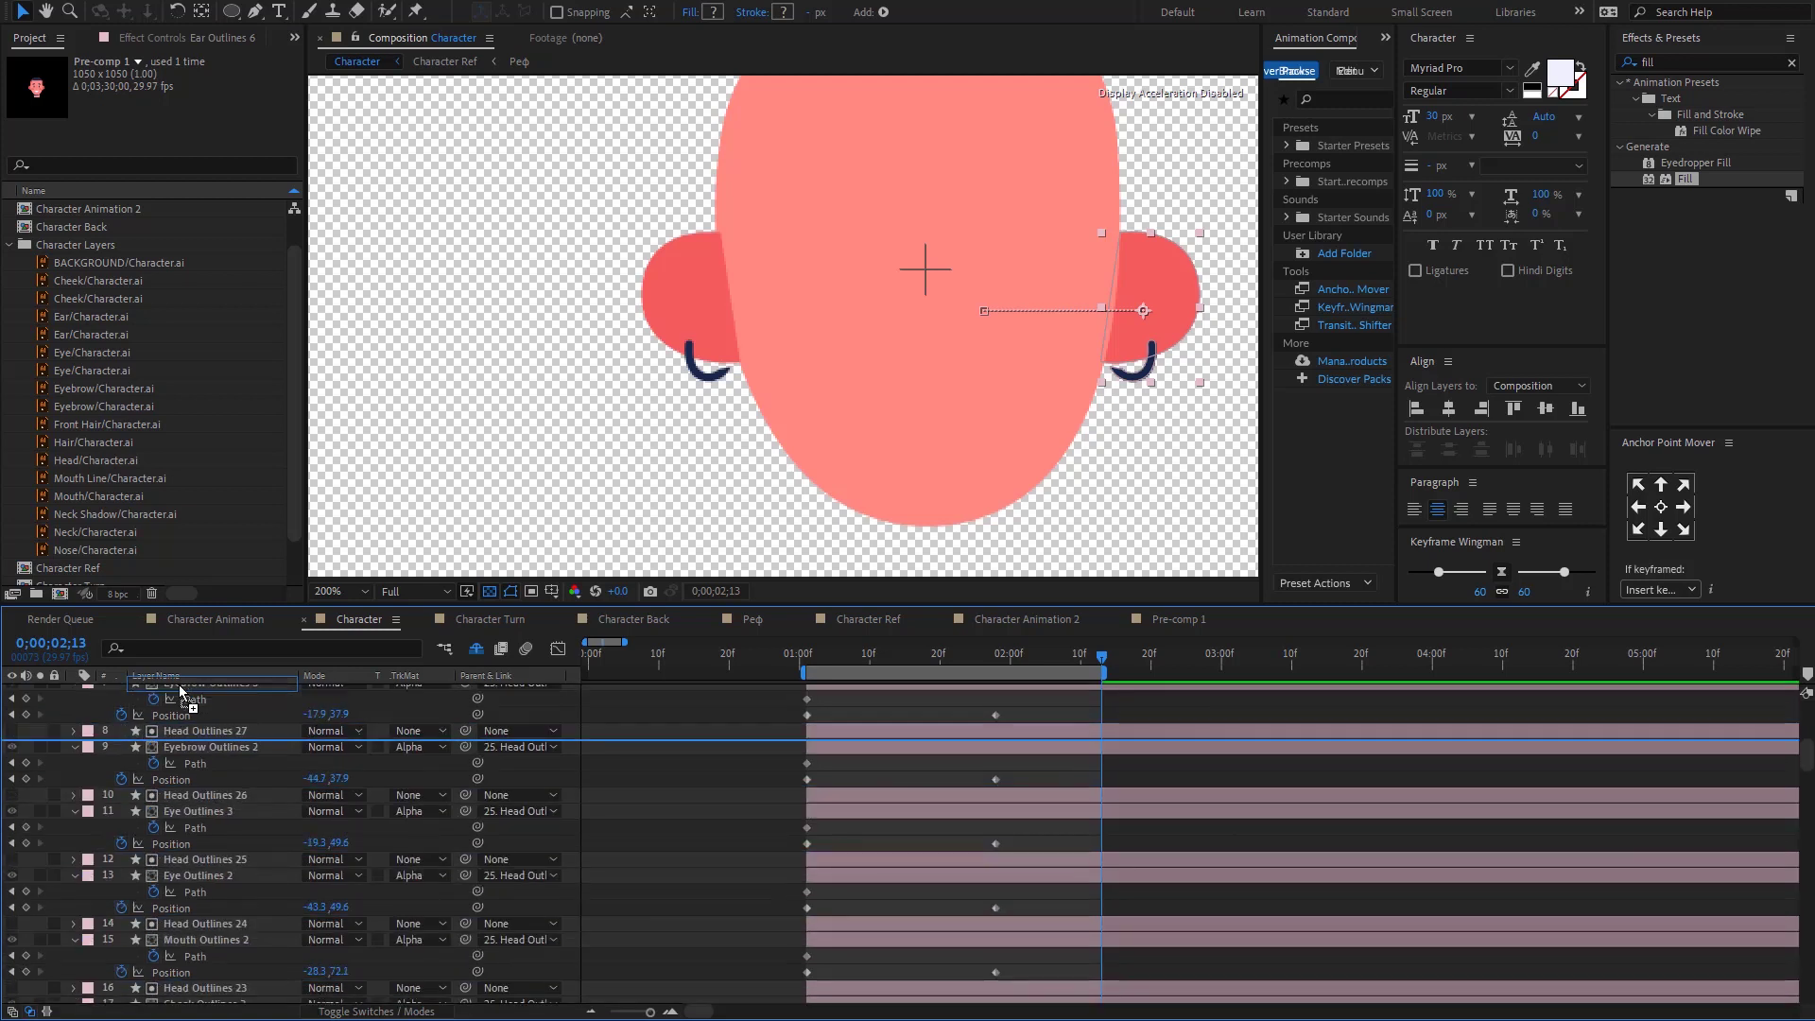
left_click_drag(179, 691, 181, 687)
Step: Delete the leftover Shape Layer 1, extend the work area past 0;00;02;13 and preview the head turn
left_click(631, 710)
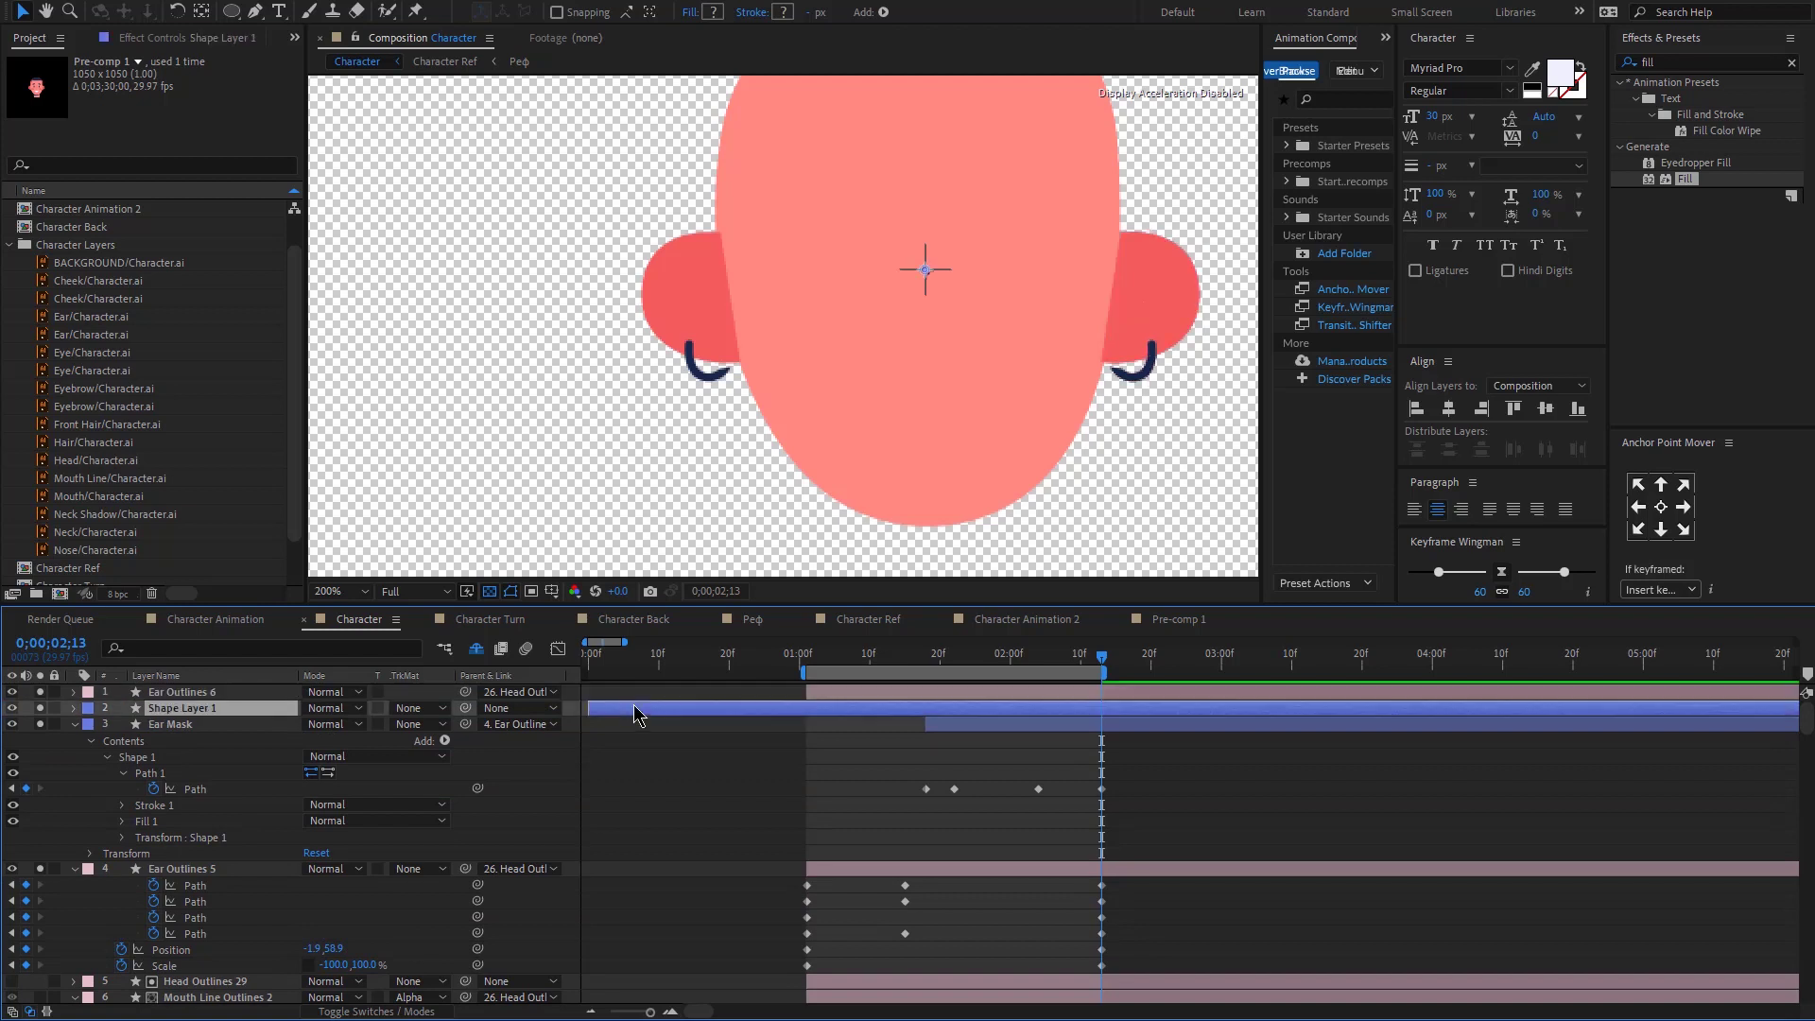
key("Delete")
left_click_drag(835, 687, 1133, 672)
key("space")
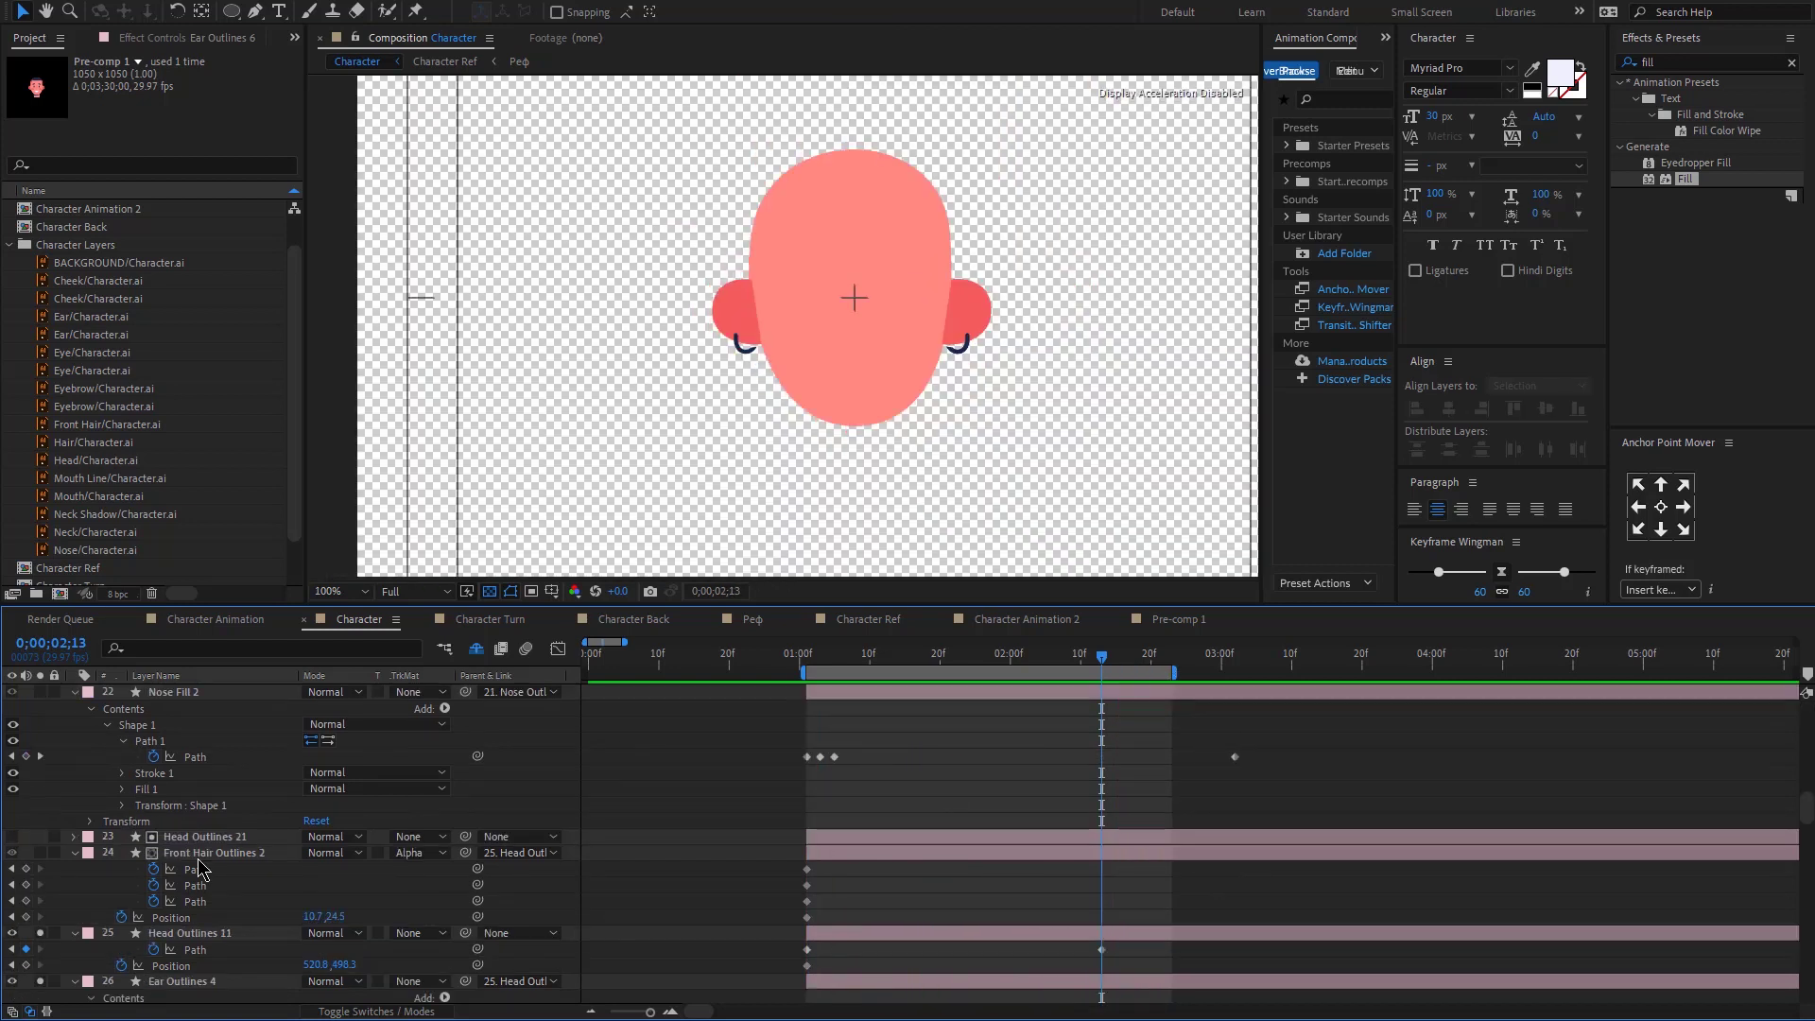
Step: Solo Front Hair Outlines 2 and move it sideways to position -67.9, 24.5 at 0;00;02;13
left_click(203, 854)
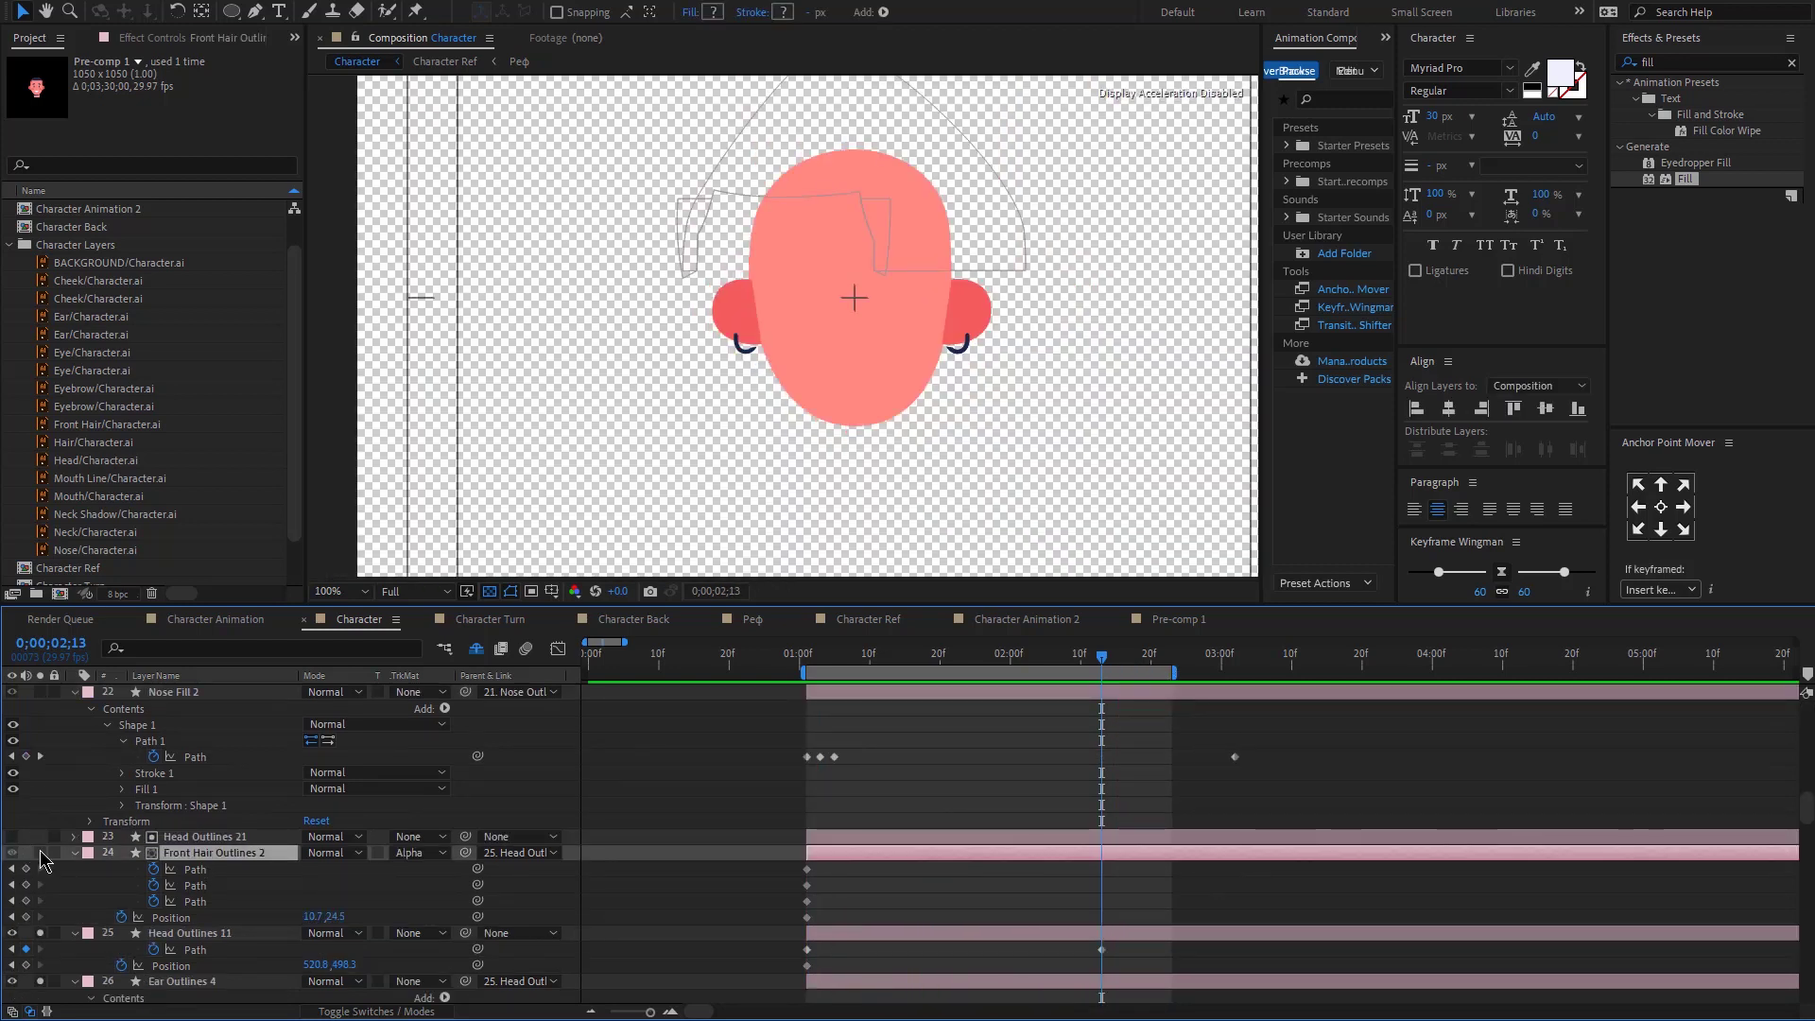
left_click(40, 853)
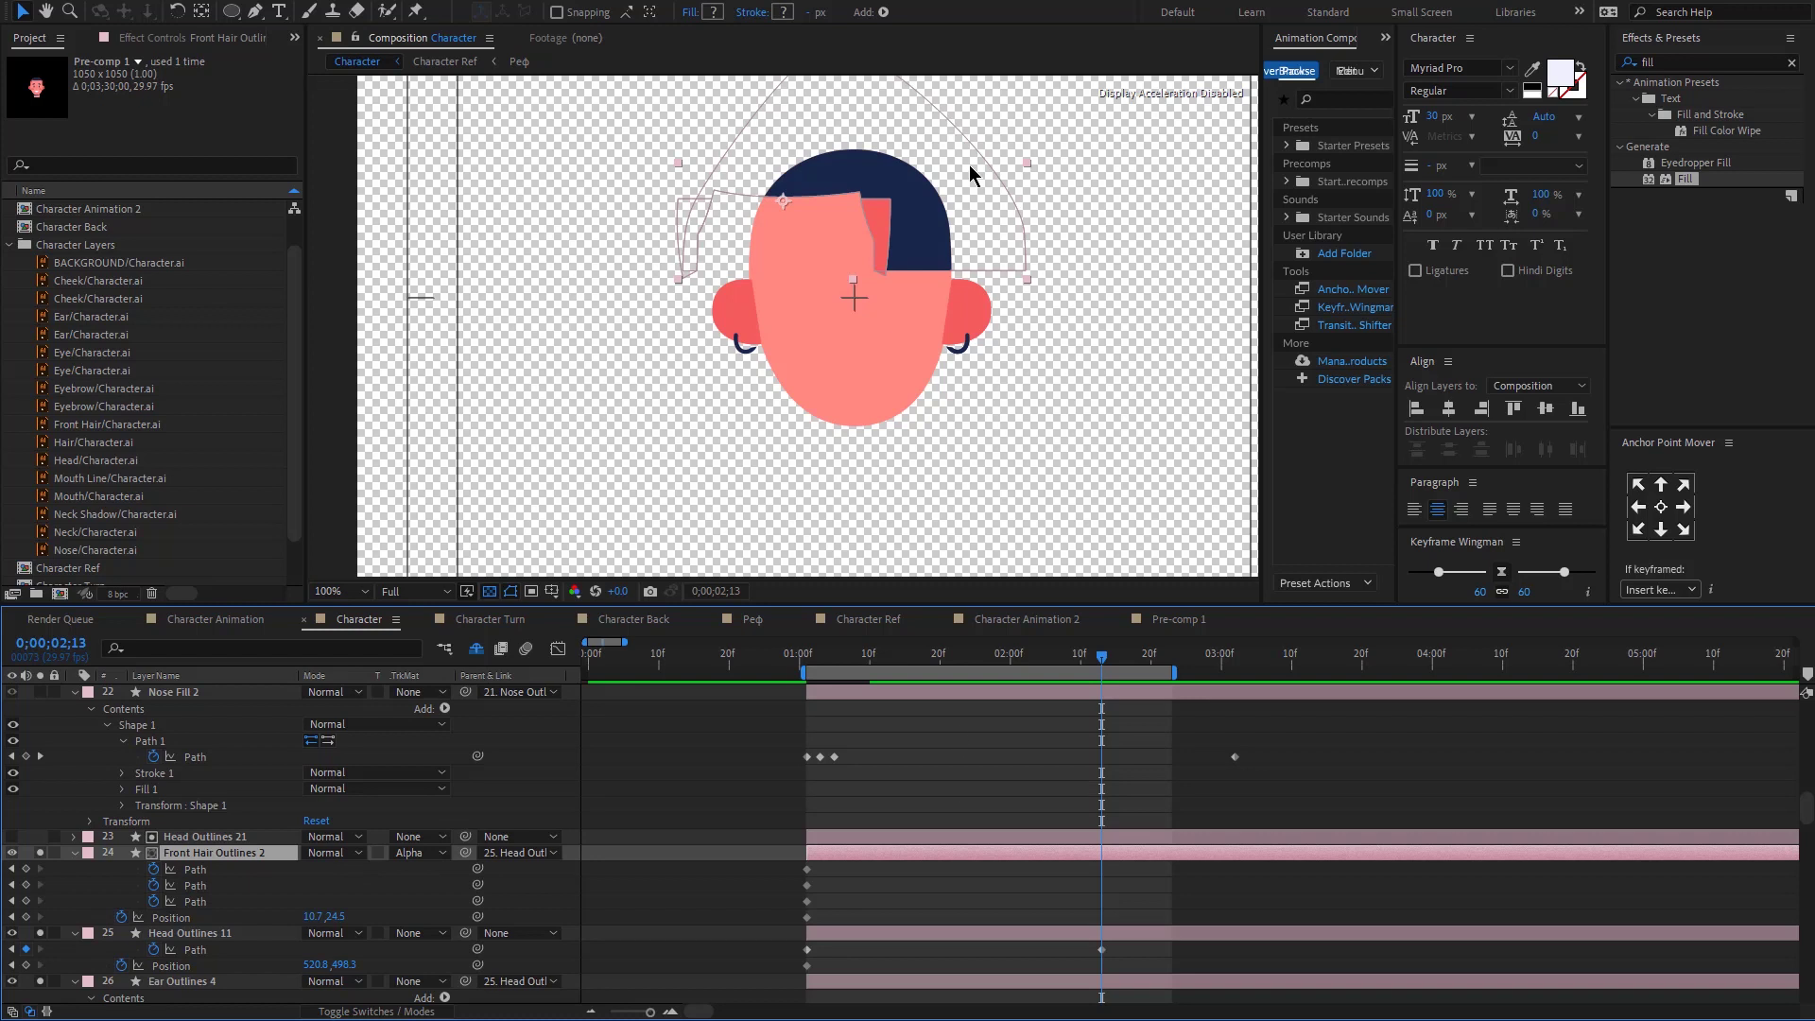
left_click_drag(972, 238, 703, 253)
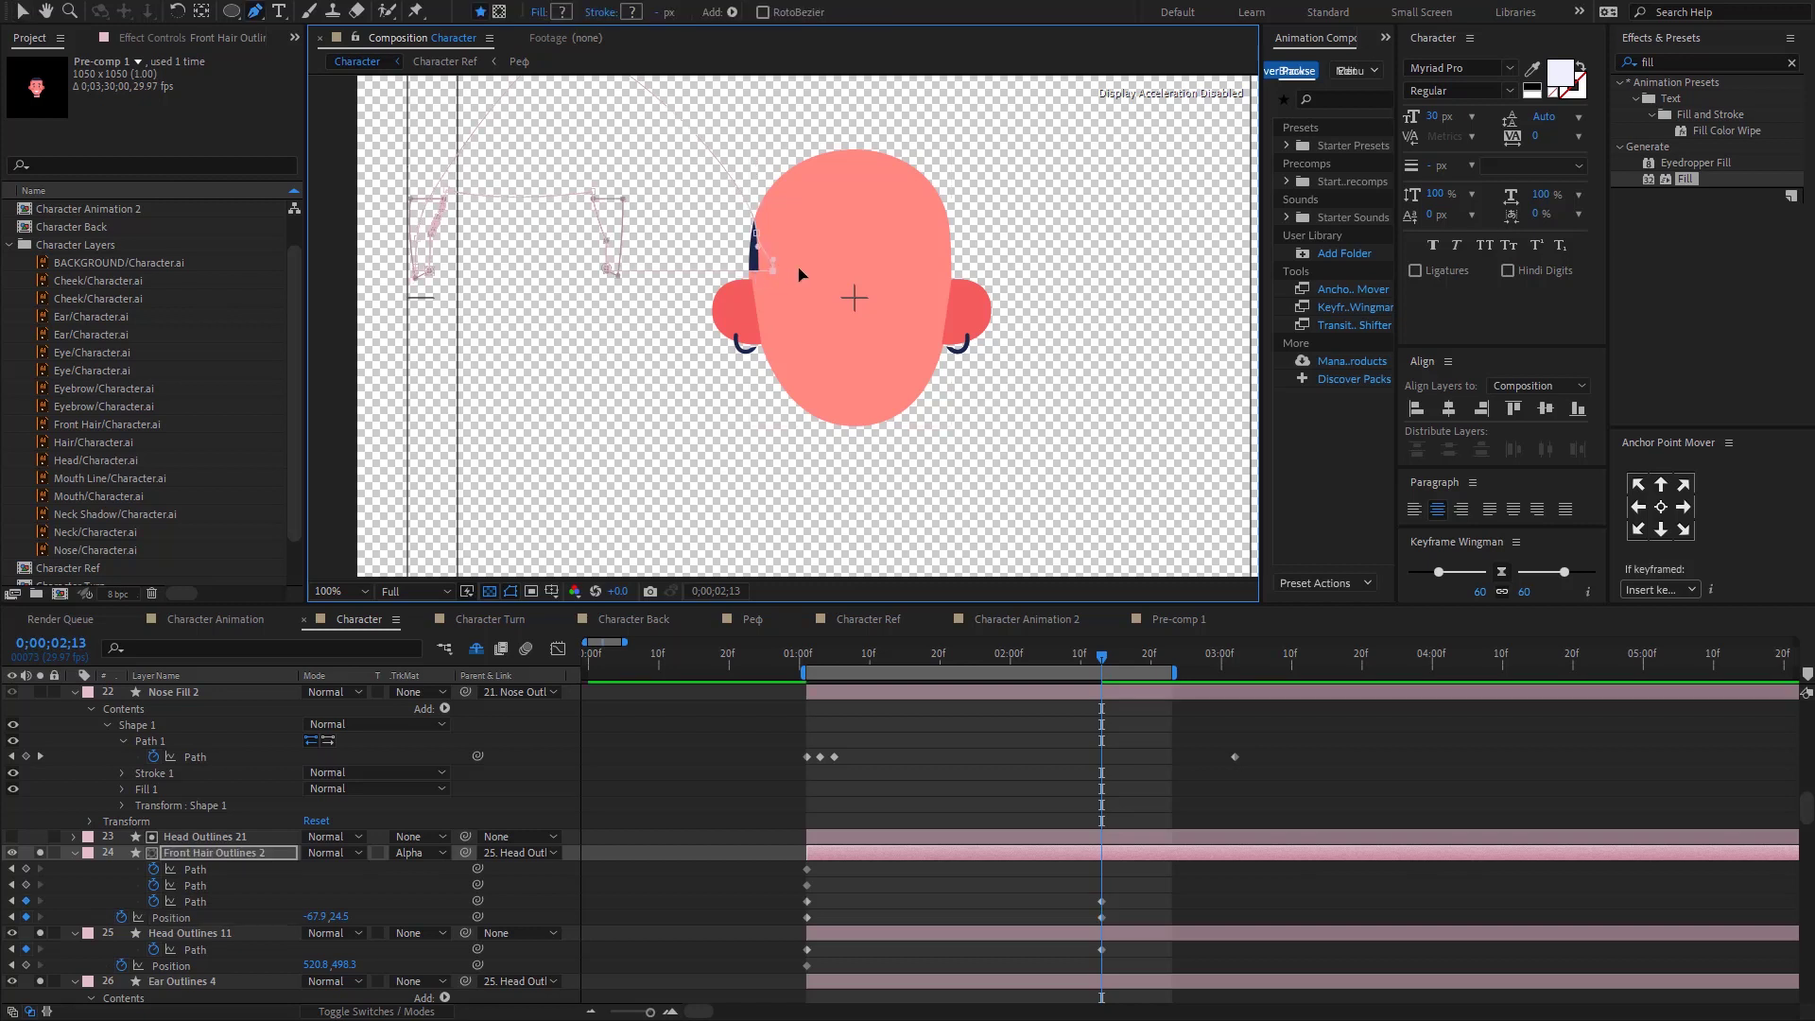
Step: Reshape the Front Hair Outlines 2 path at 0;00;02;13 so the hair covers the full width of the upper head
key("g")
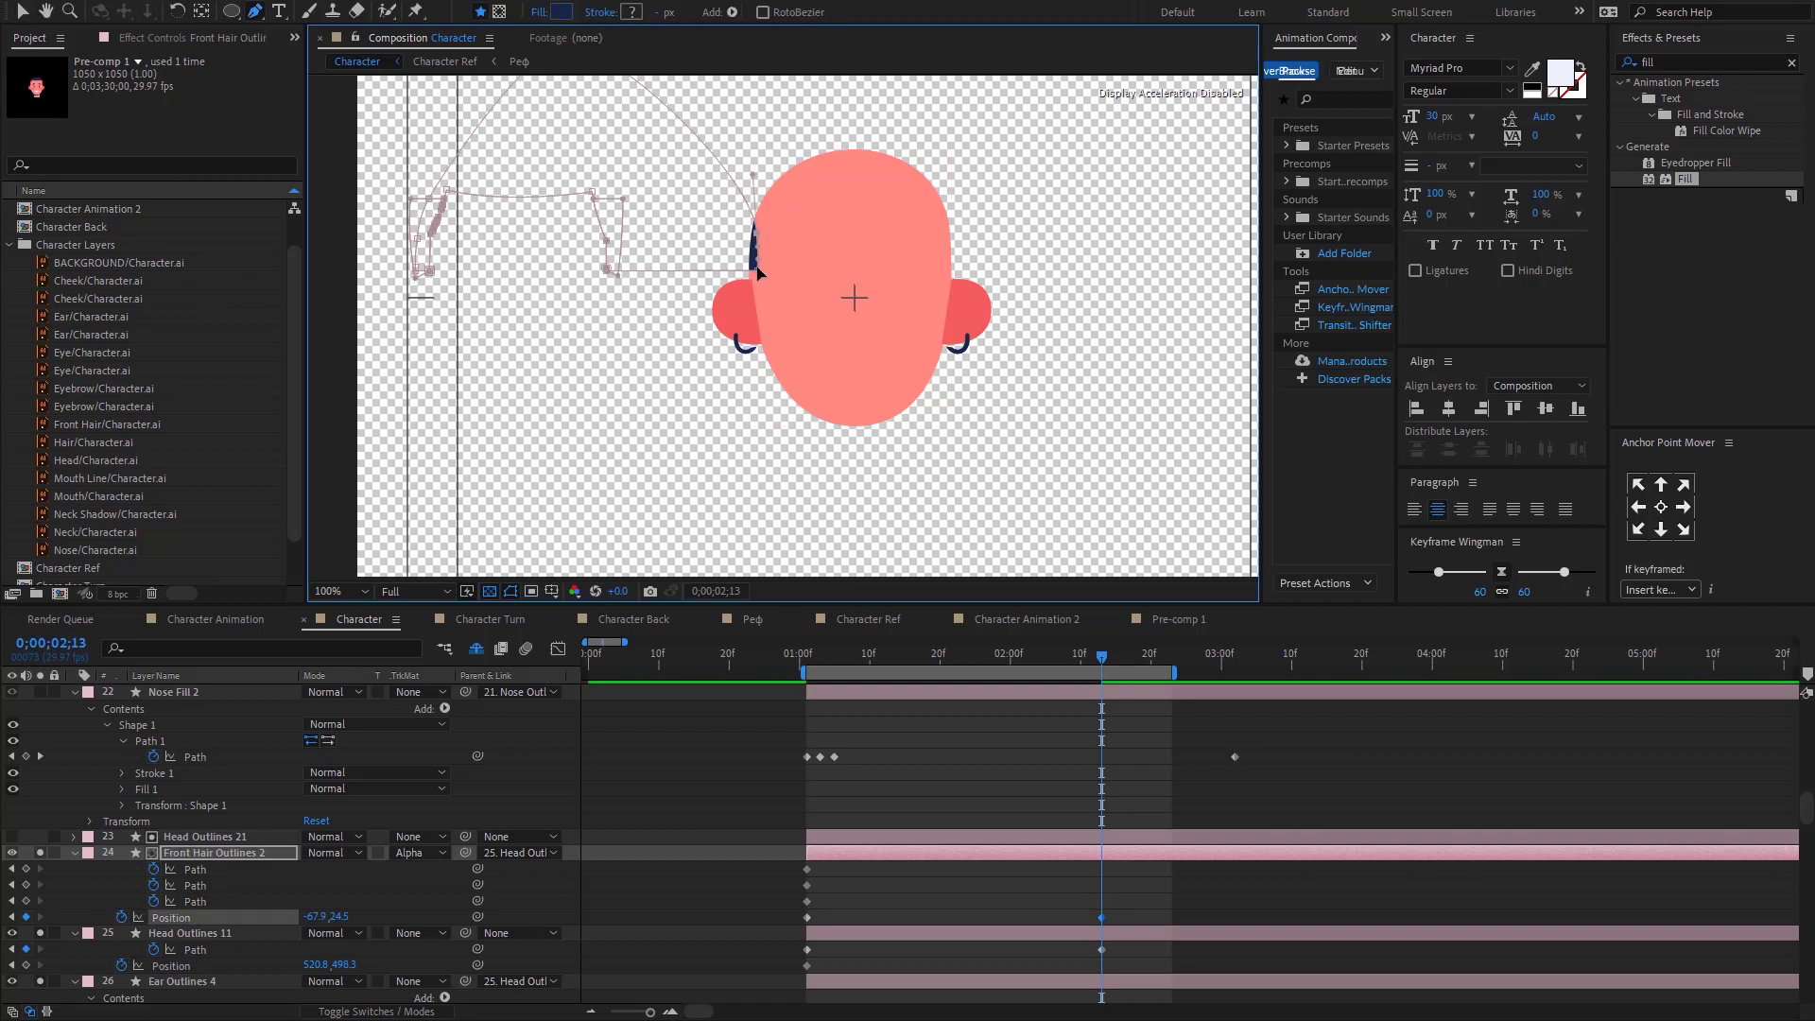
left_click_drag(797, 195, 771, 369)
key("v")
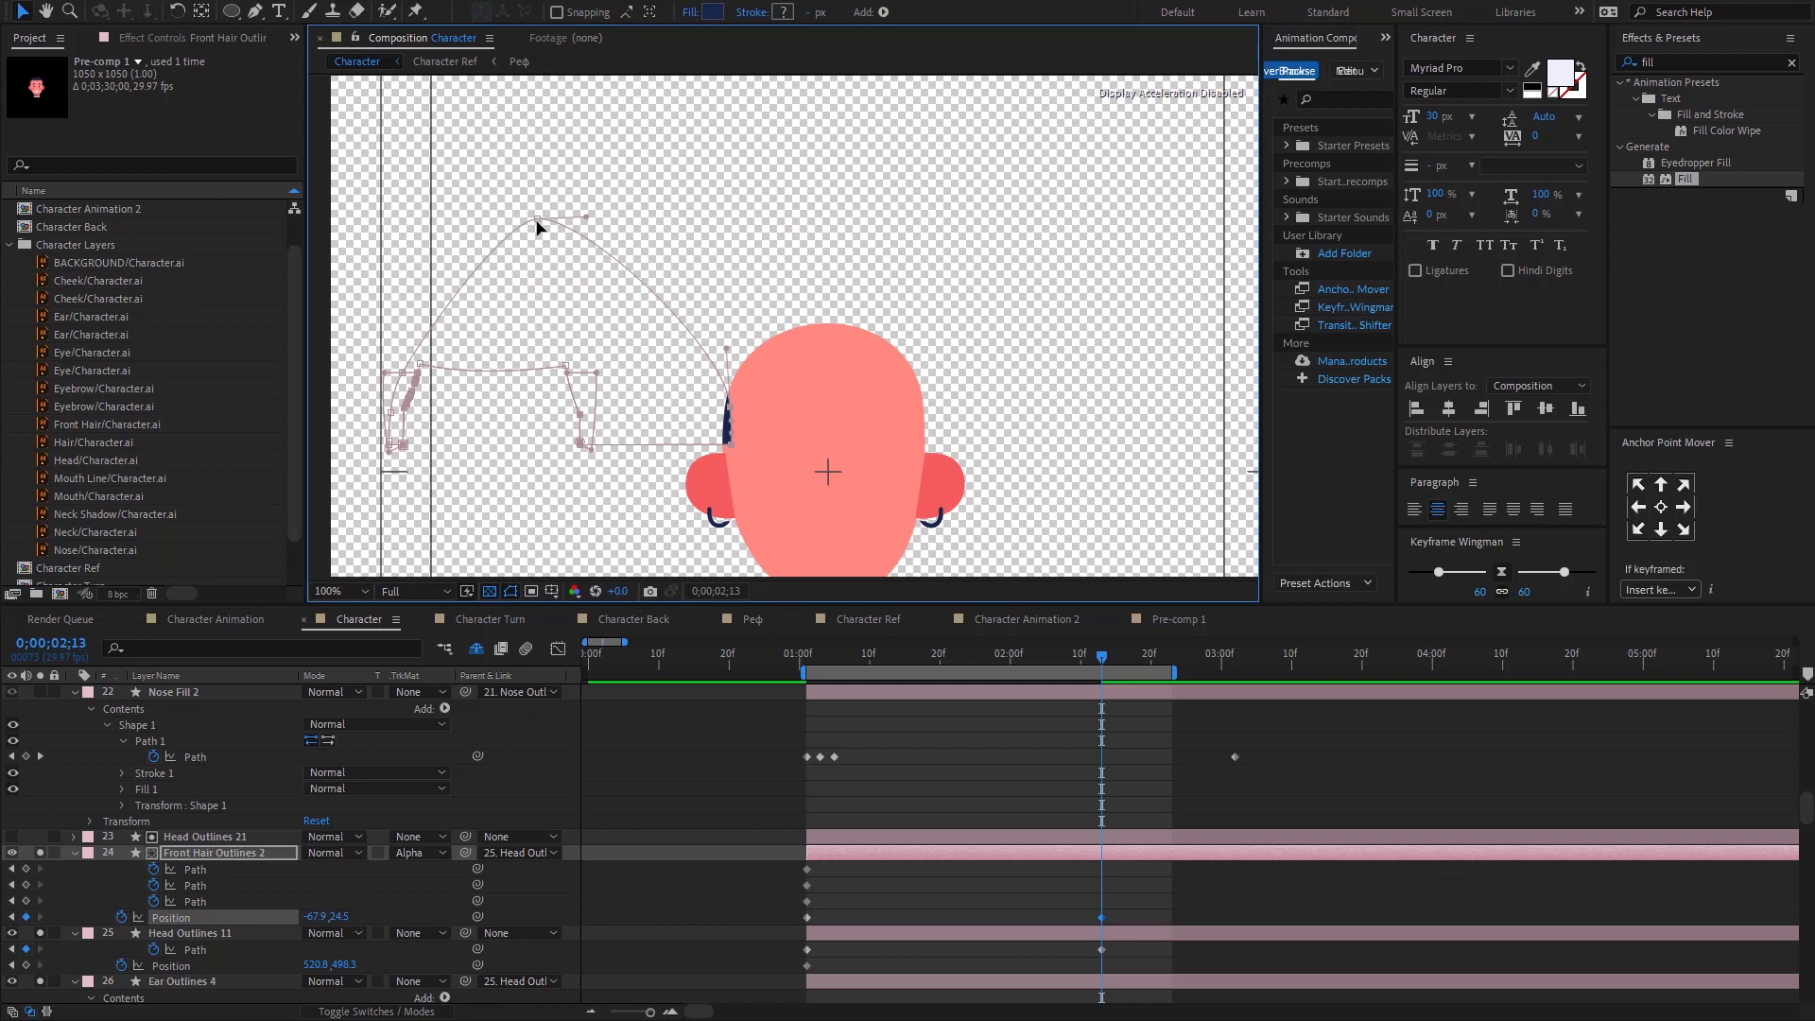
left_click_drag(541, 221, 746, 223)
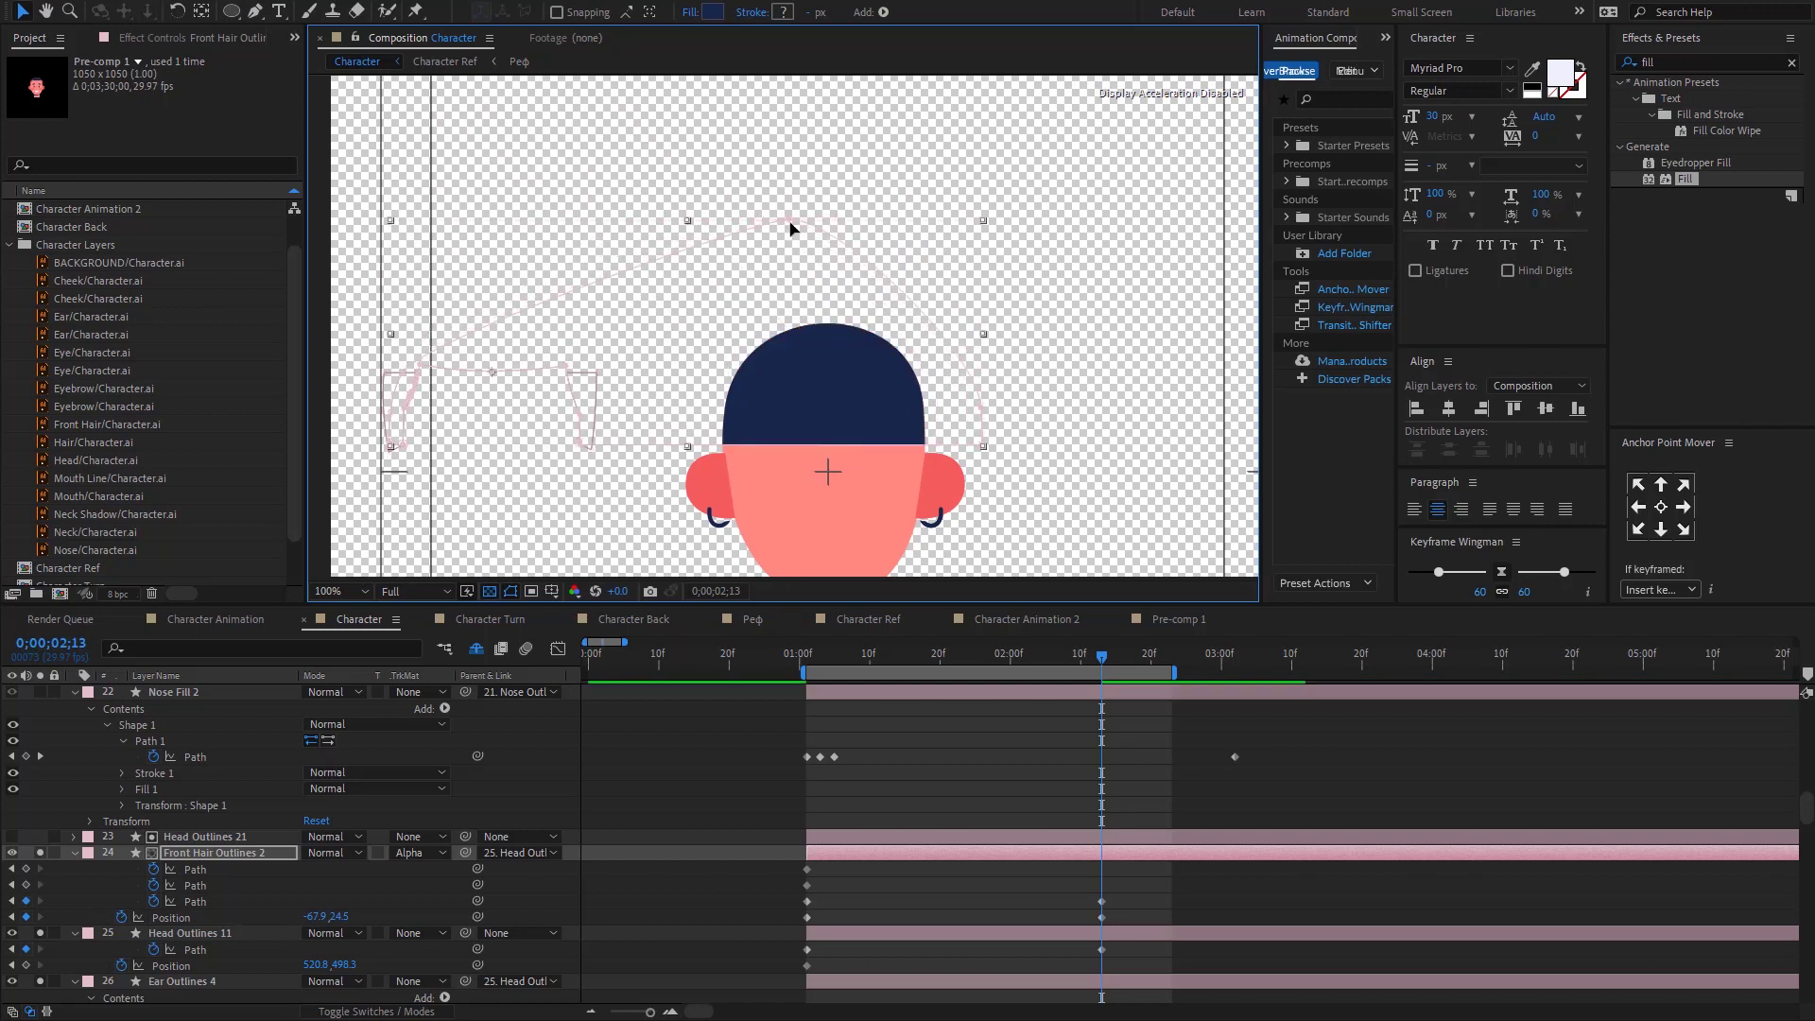
Step: Shift Front Hair Outlines 2 to position -30.4, 24.5 at 0;00;02;13 and preview the hair's motion
left_click_drag(975, 667, 922, 671)
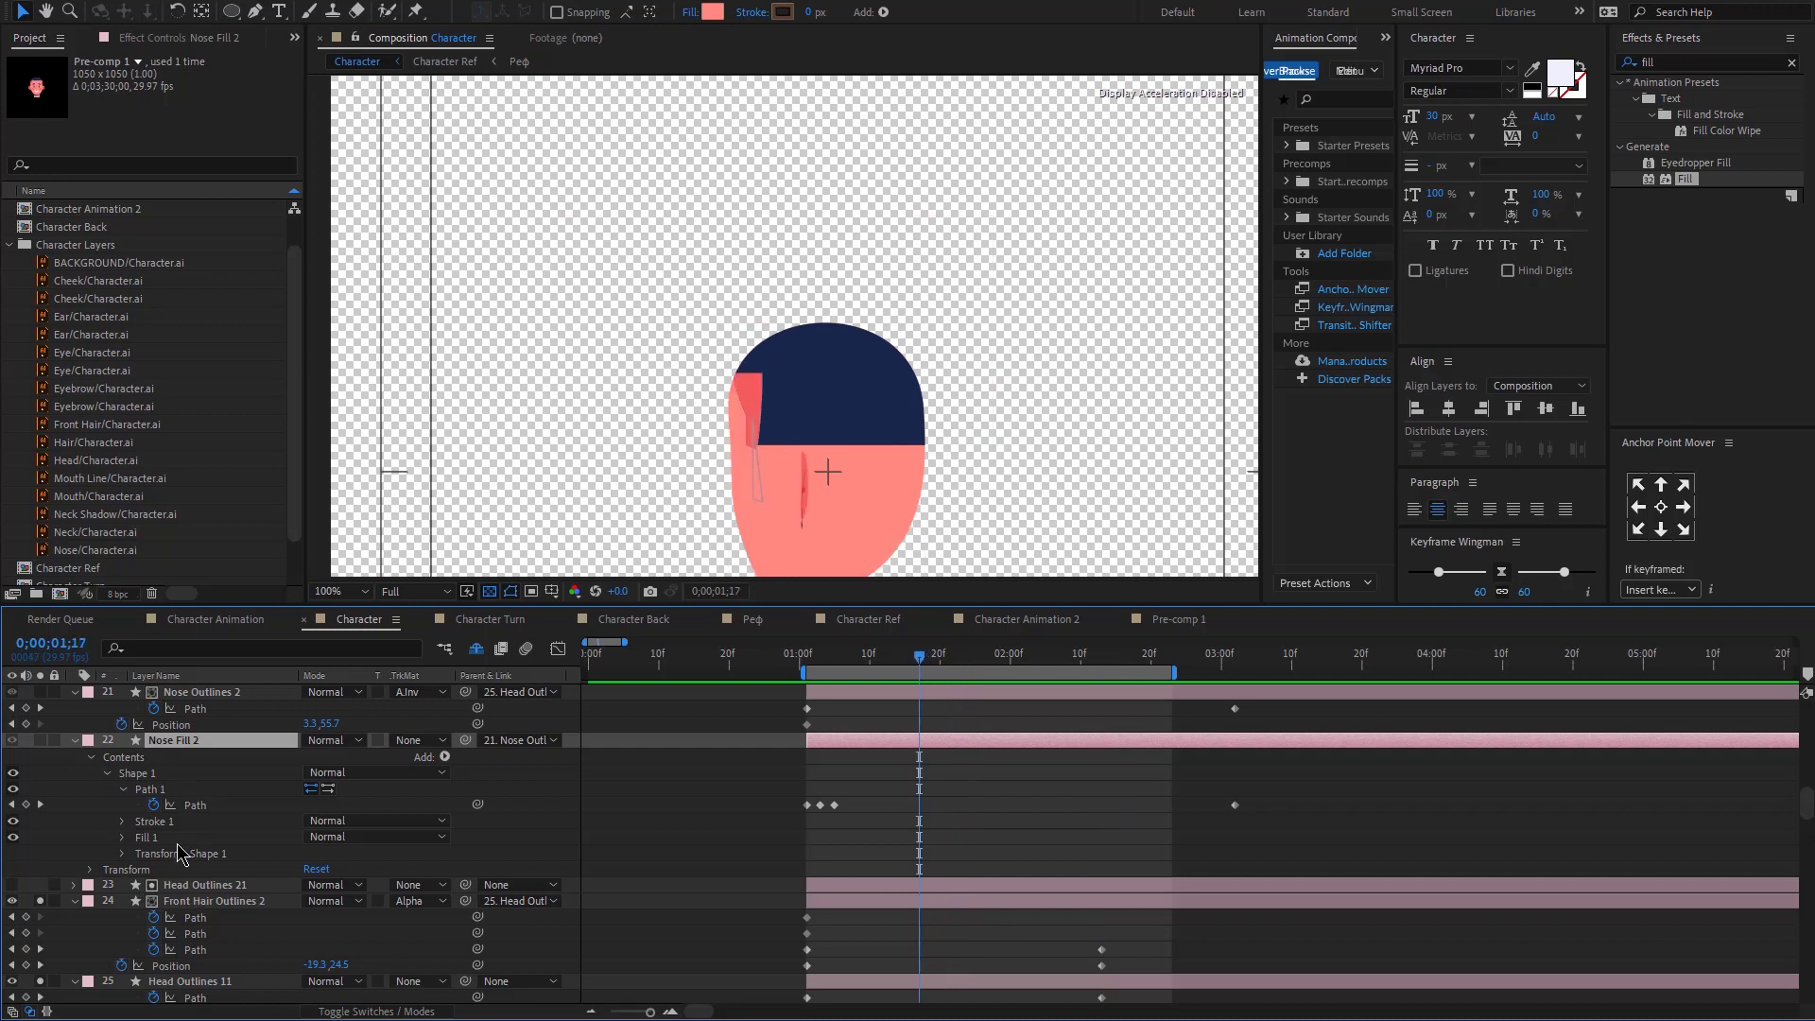
left_click(186, 902)
left_click_drag(851, 413, 899, 416)
key("space")
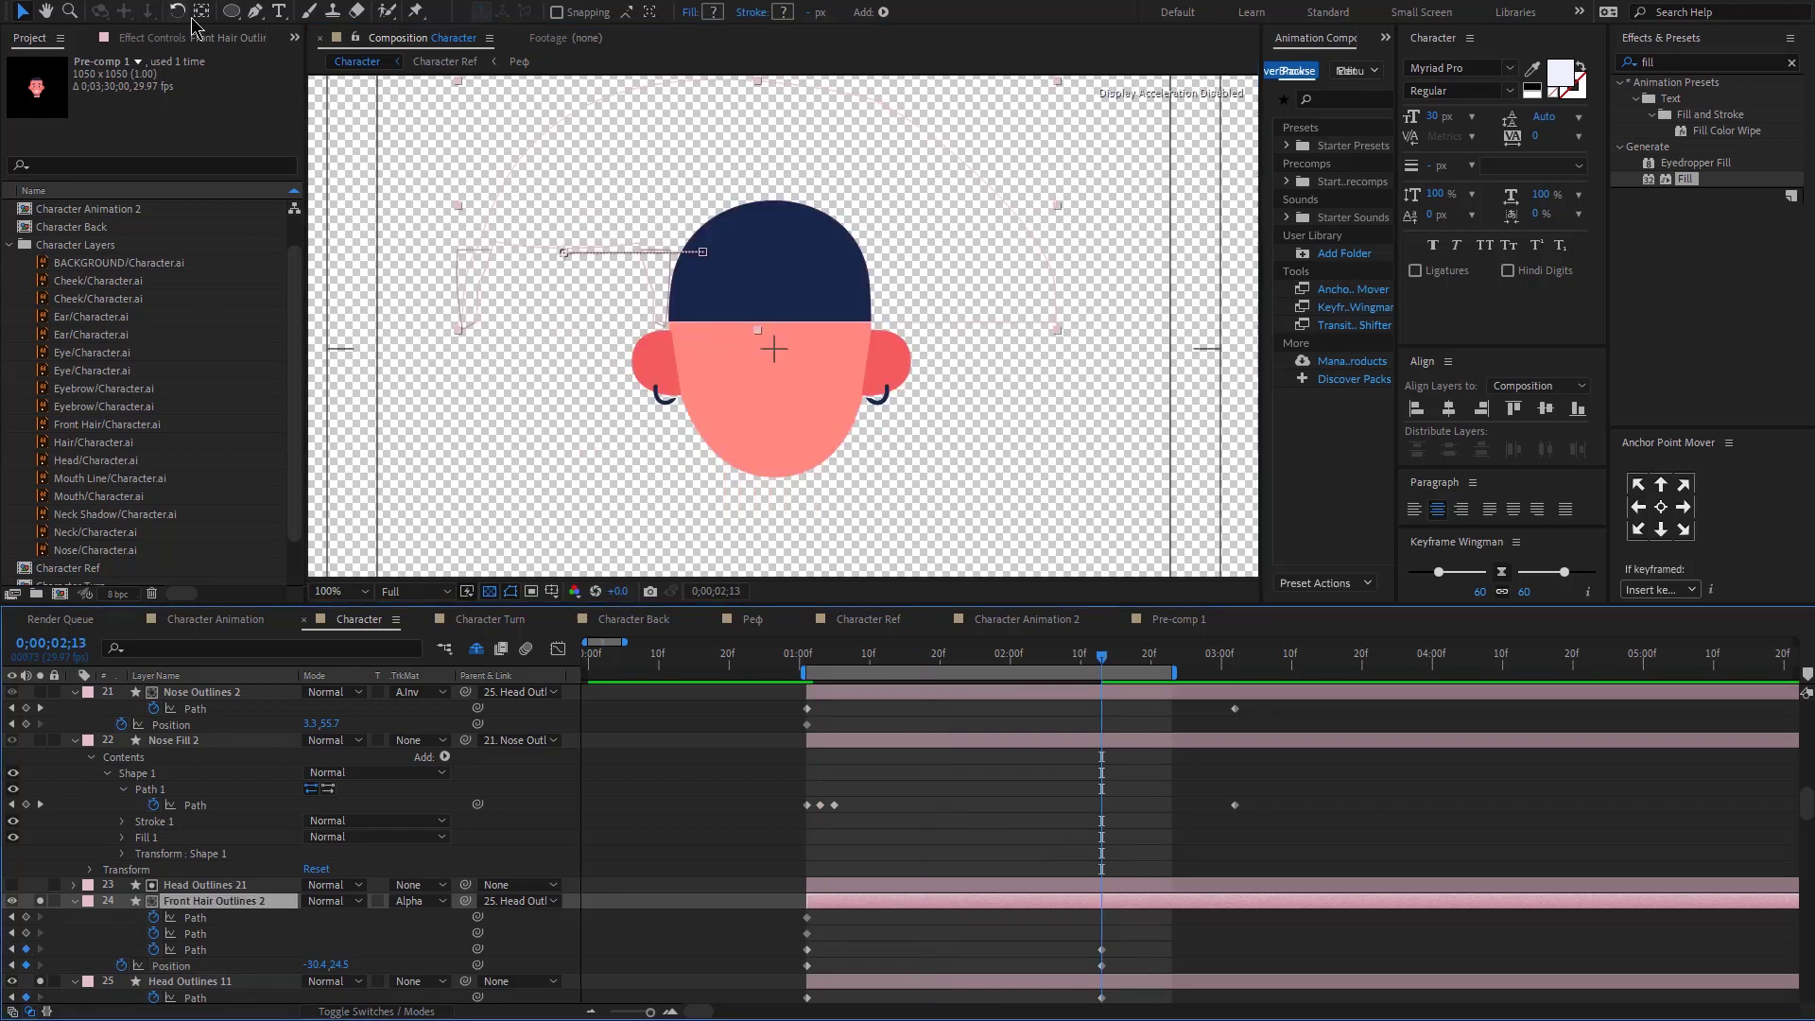
Step: Draw a head-wide circle over the back of the head inside Front Hair Outlines 2 at 0;00;02;13
left_click_drag(231, 11, 295, 59)
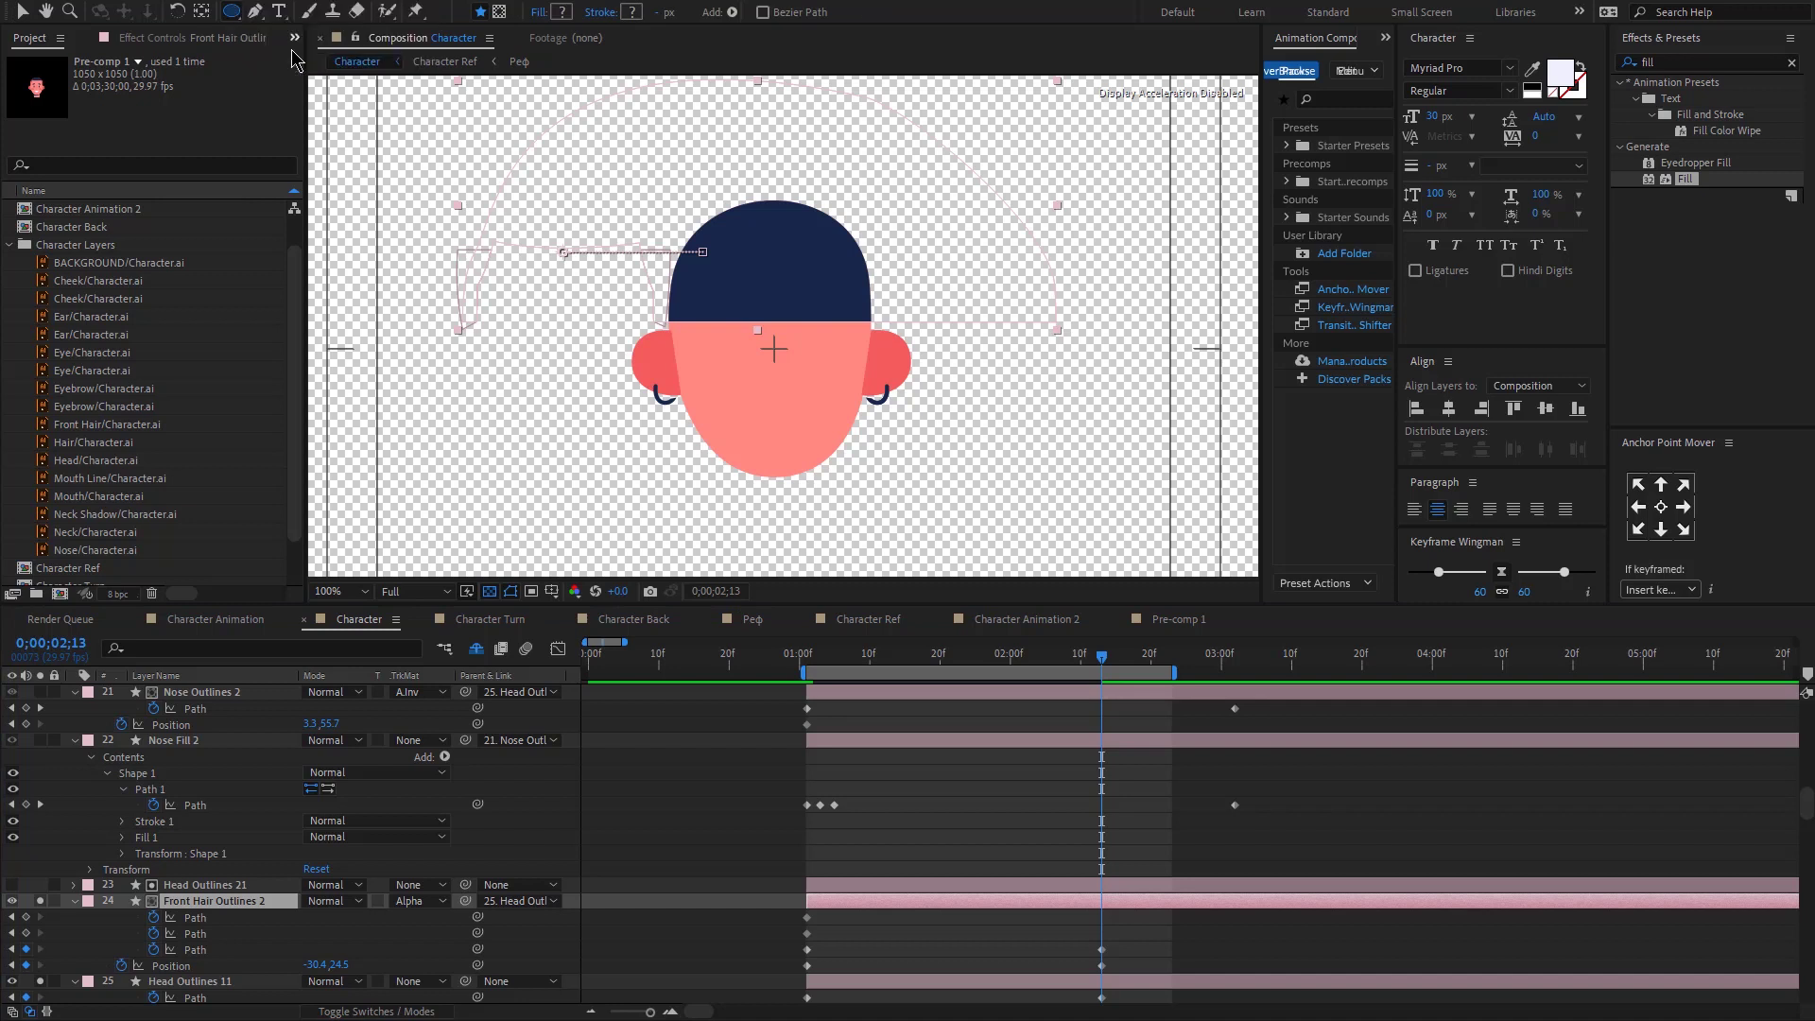
mouse_move(662, 274)
left_mouse_down()
mouse_move(810, 433)
mouse_move(875, 468)
mouse_move(883, 446)
mouse_move(850, 389)
mouse_move(869, 407)
mouse_move(777, 366)
left_mouse_up()
key("v")
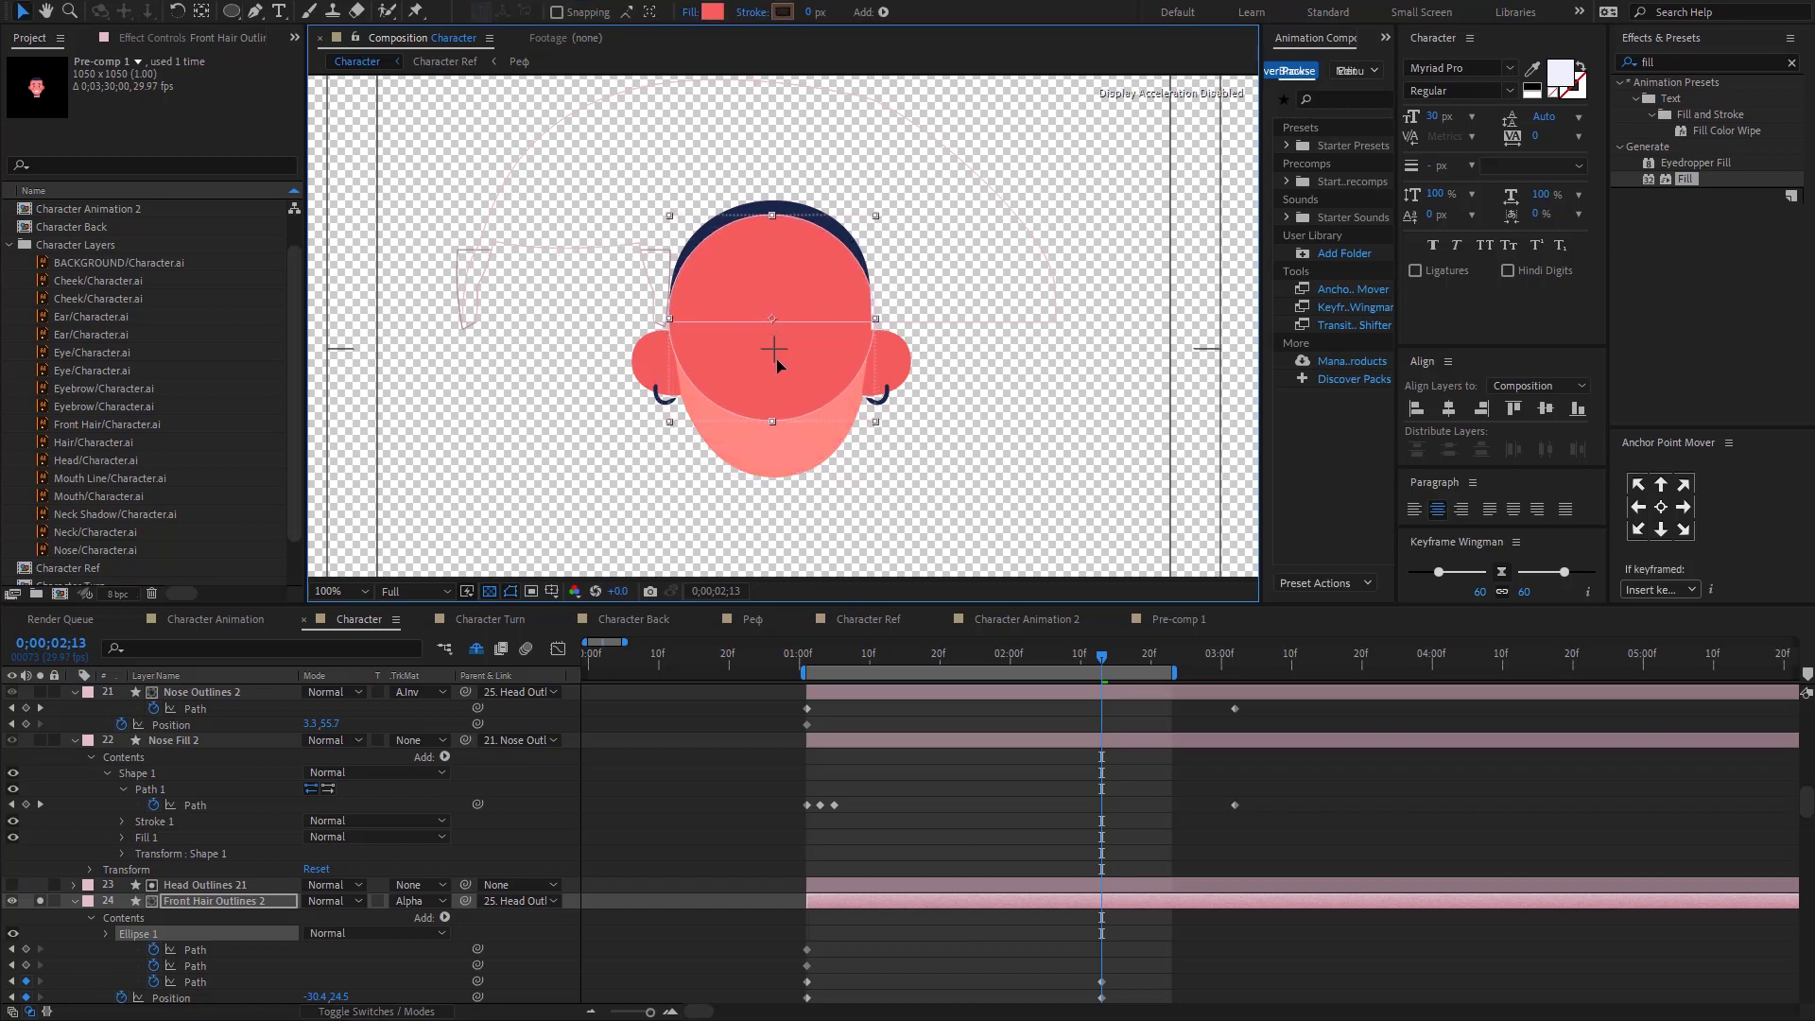
Step: Set the circle's fill to the dark hair colour 19274B by sampling the hair, and preview the animation
left_click(713, 12)
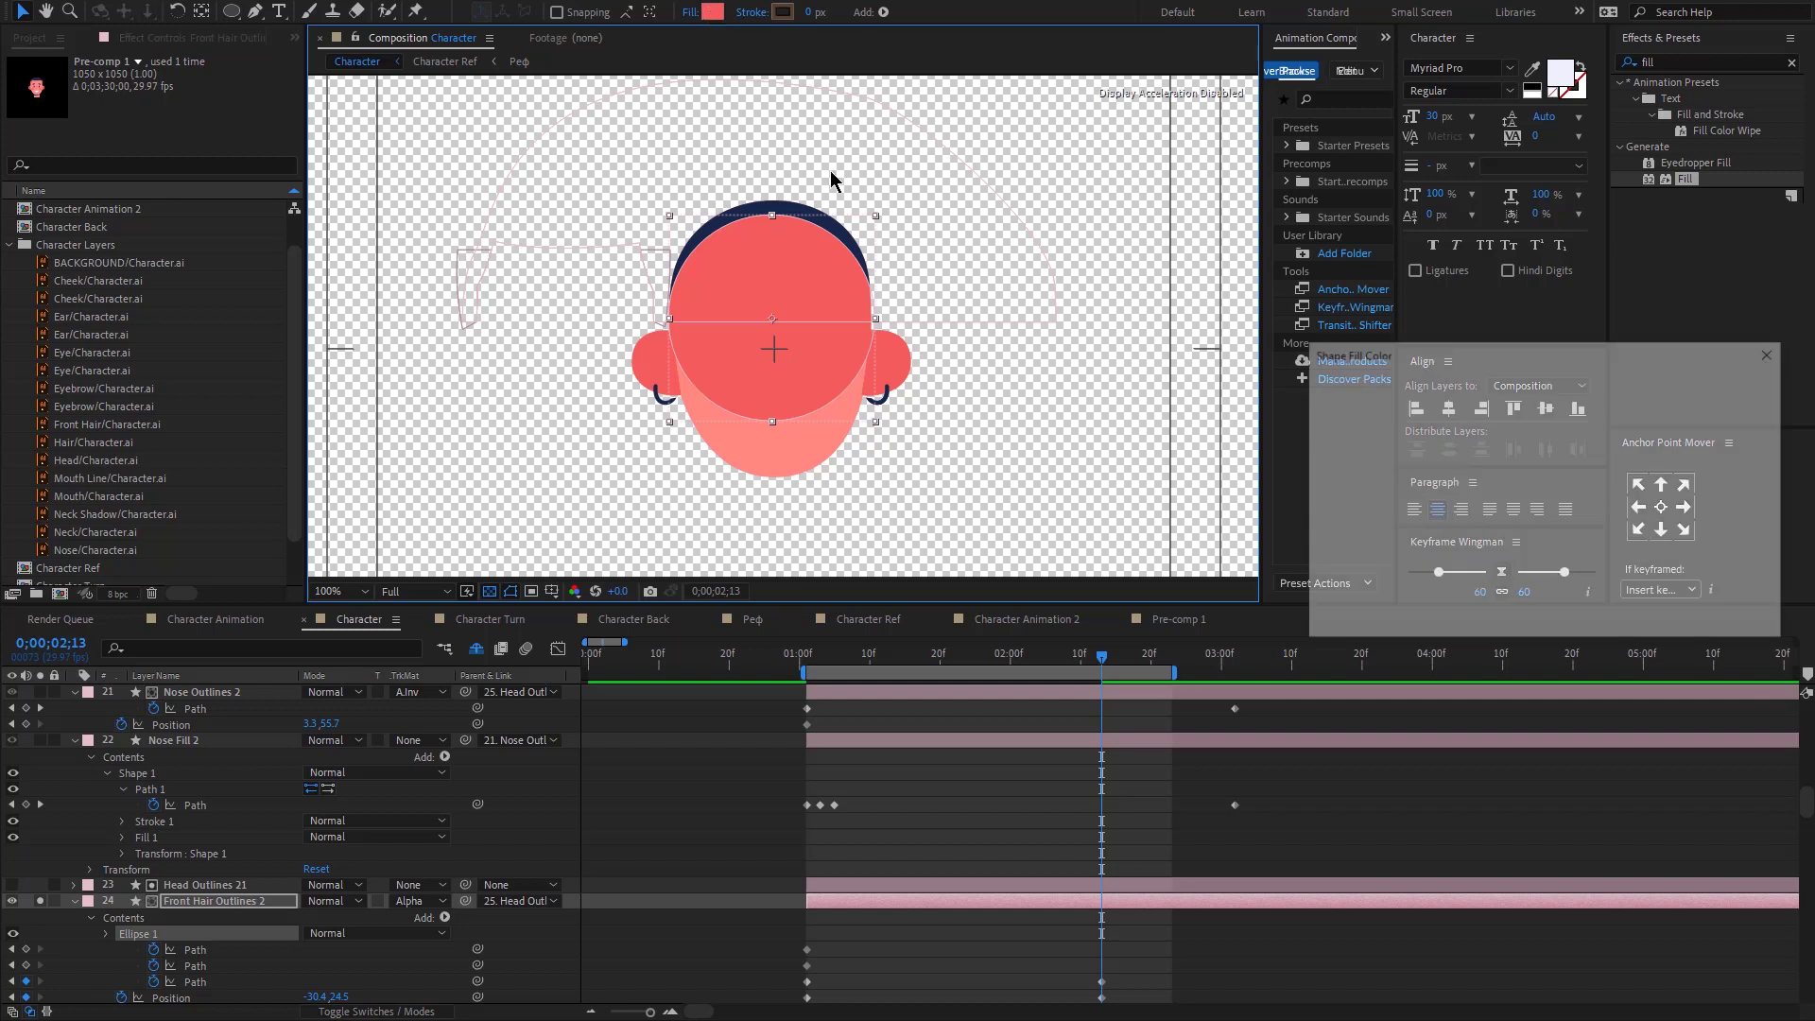
left_click(1706, 484)
left_click(803, 208)
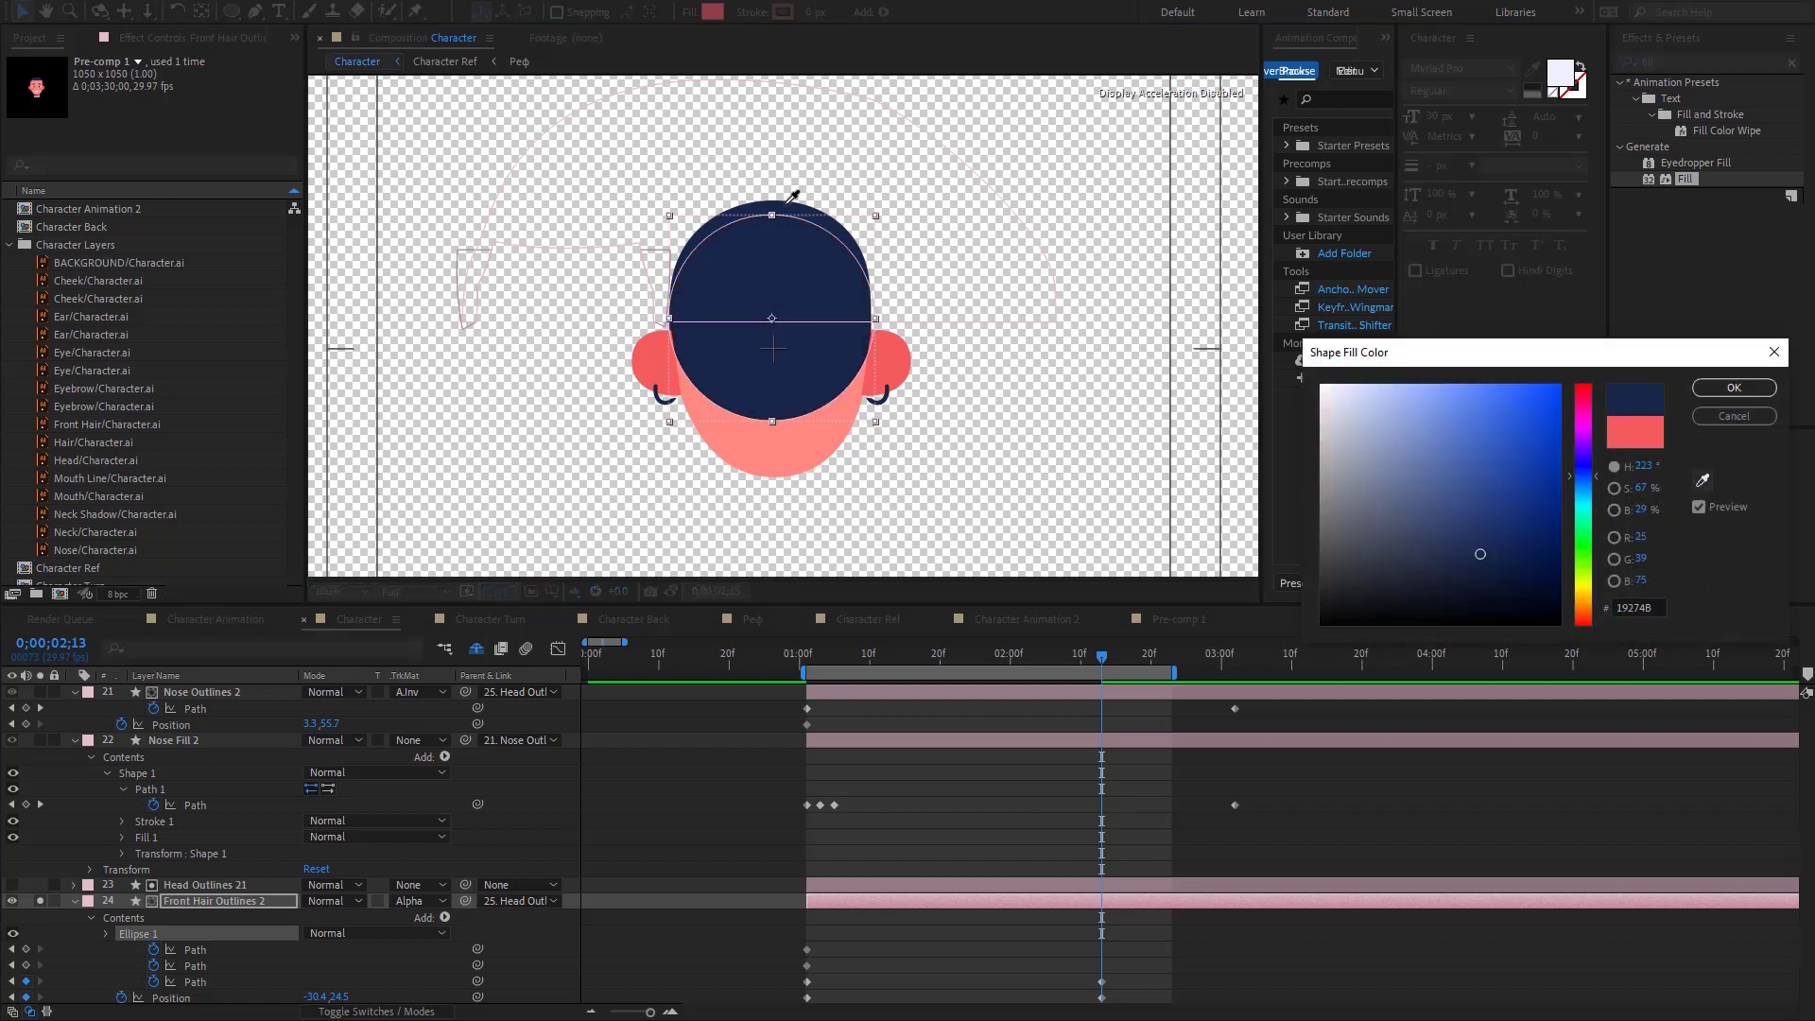
left_click(1734, 388)
left_click(1283, 850)
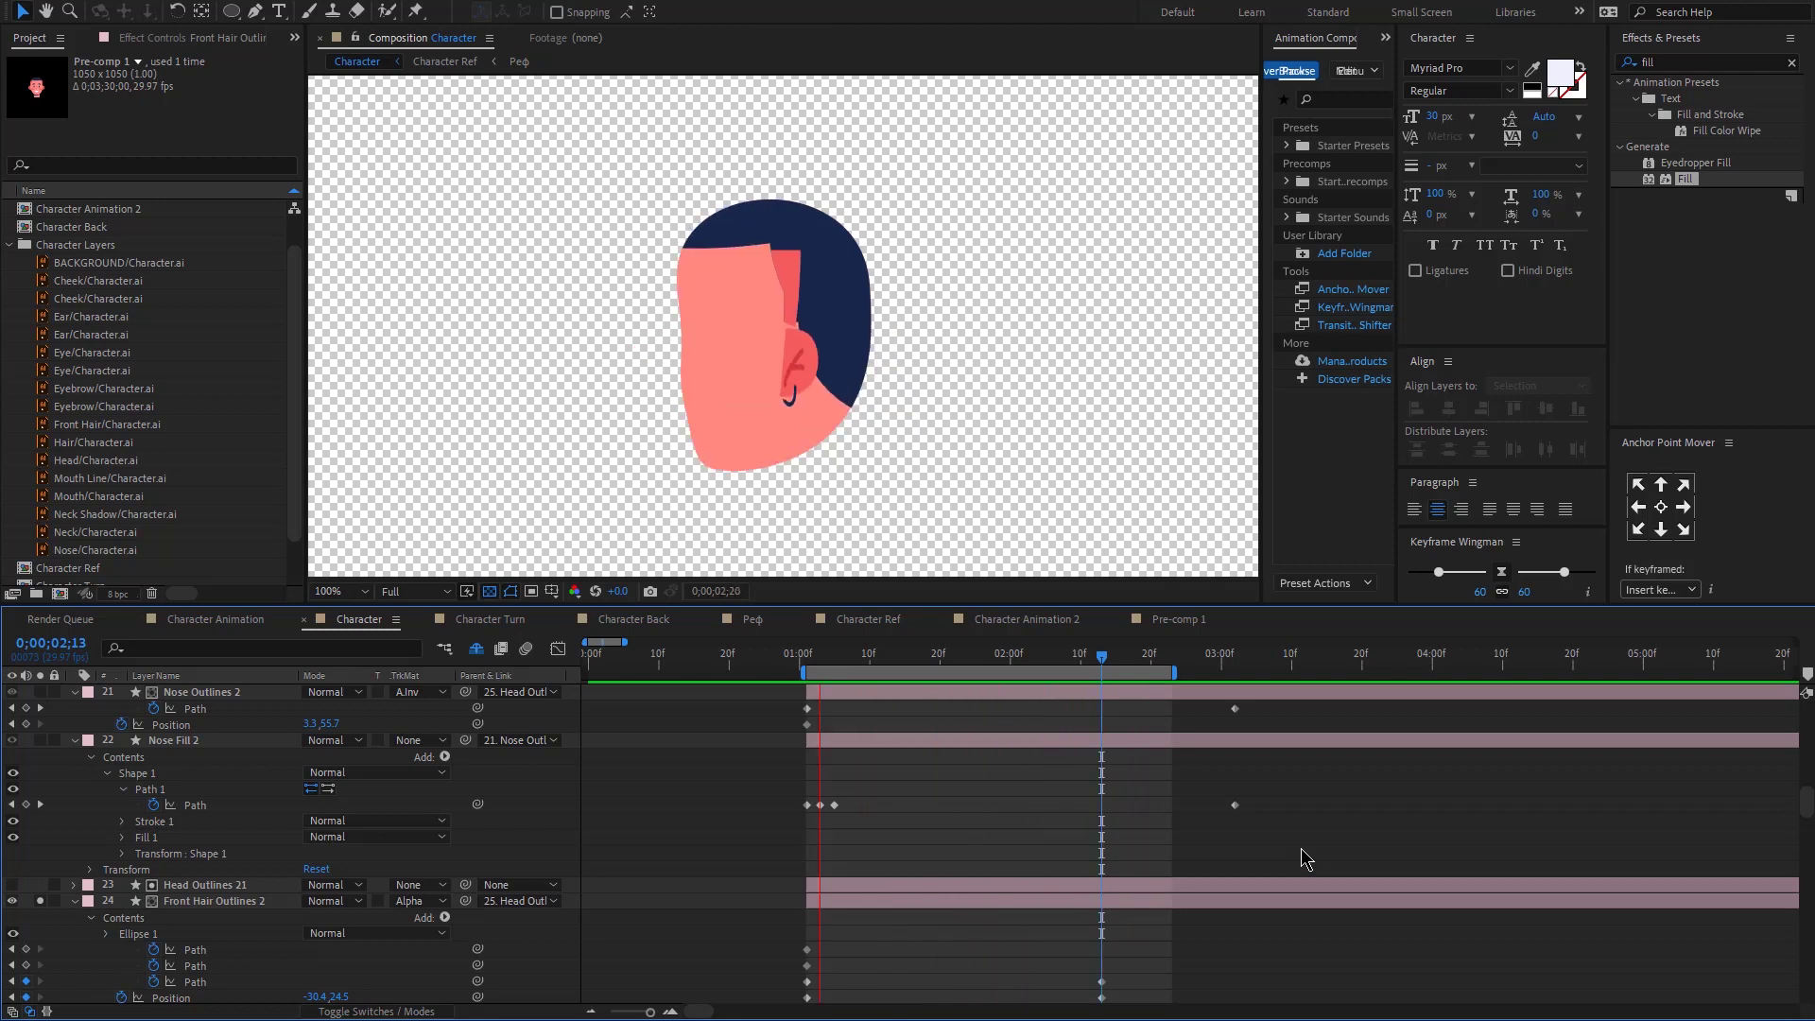
key("space")
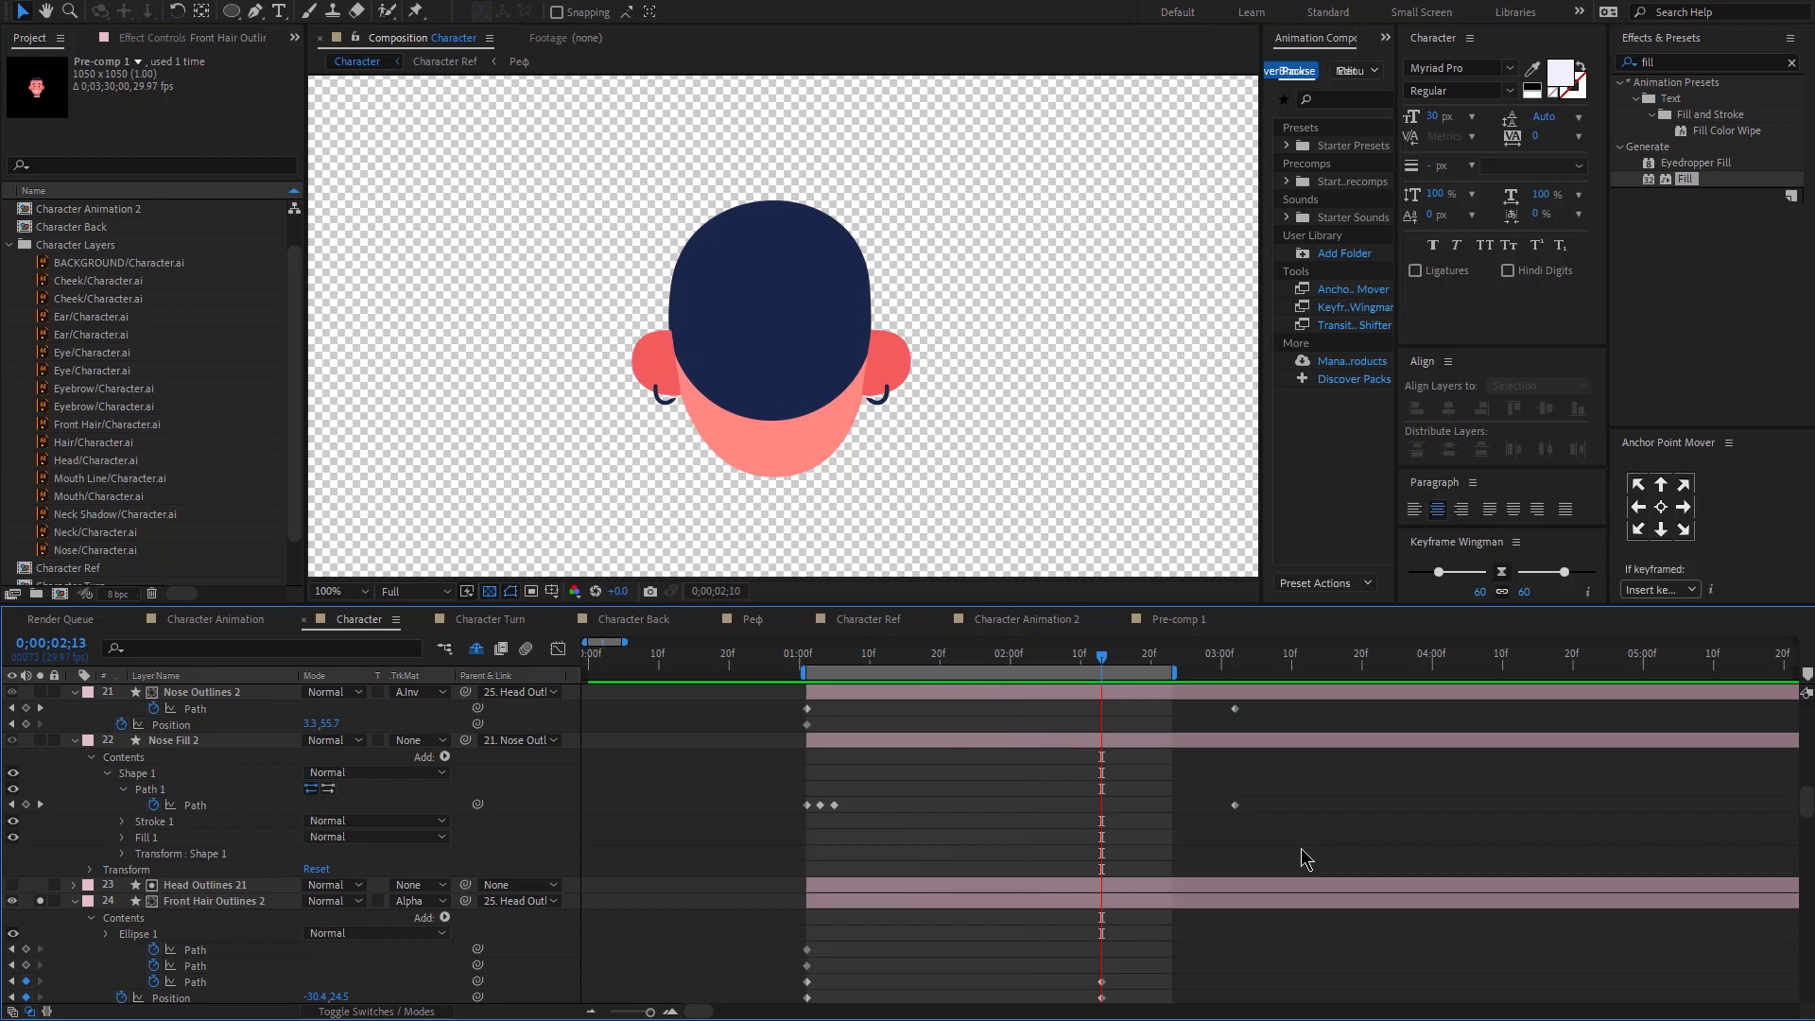
Step: Solo the neck layers and copy the initial Position and Scale keyframes of Neck Outlines to Neck Outlines 2 at 0;00;02;13
scroll(1135, 851, "down", 5)
left_click(976, 870)
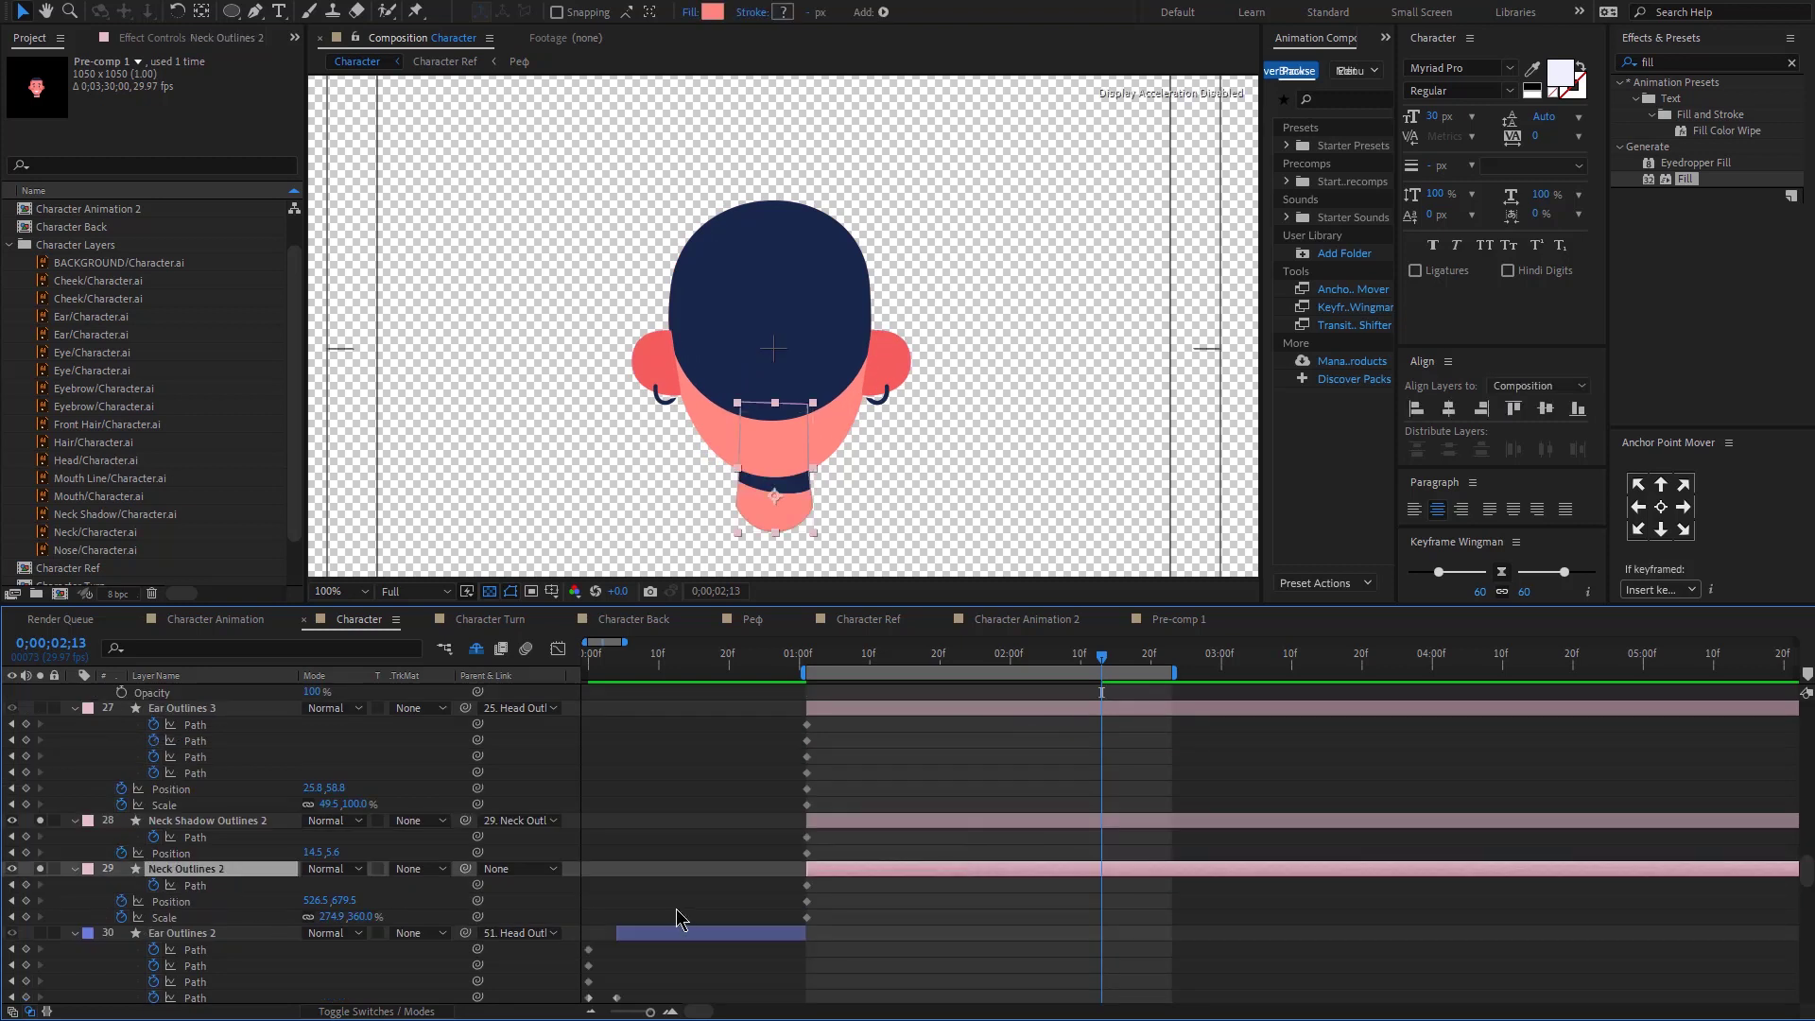
scroll(547, 941, "down", 15)
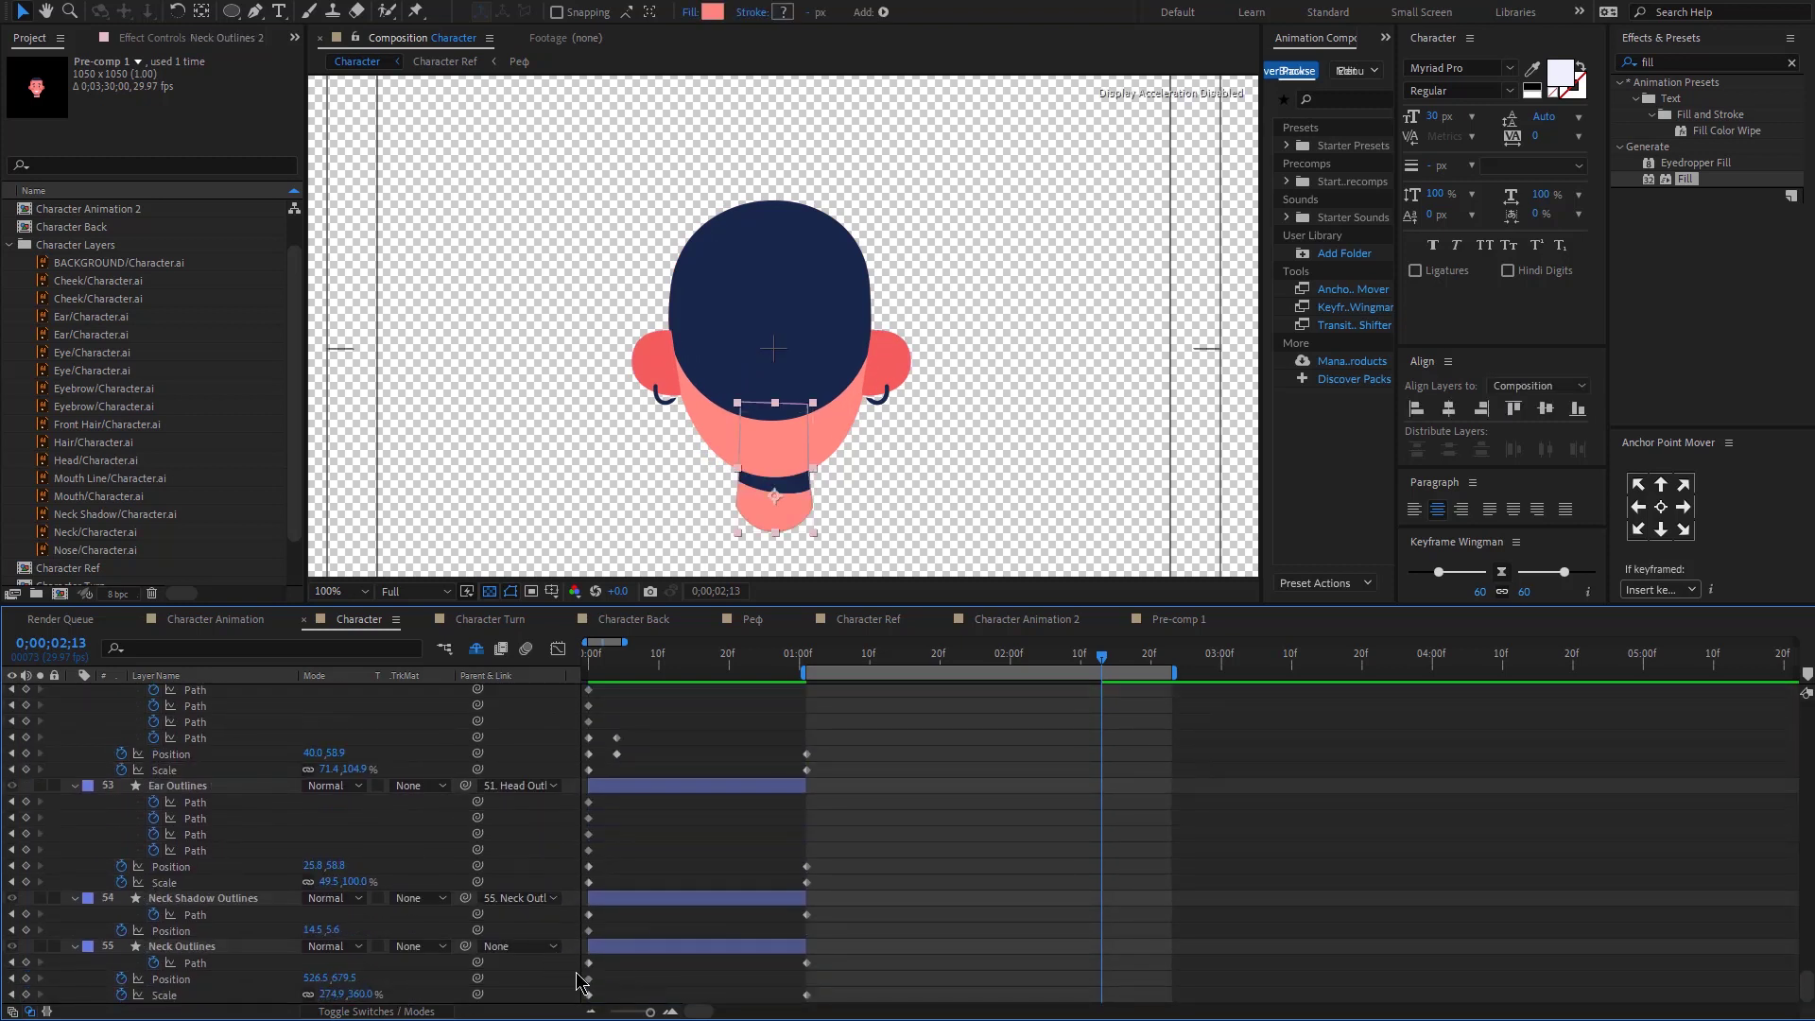
left_click_drag(599, 976, 576, 1001)
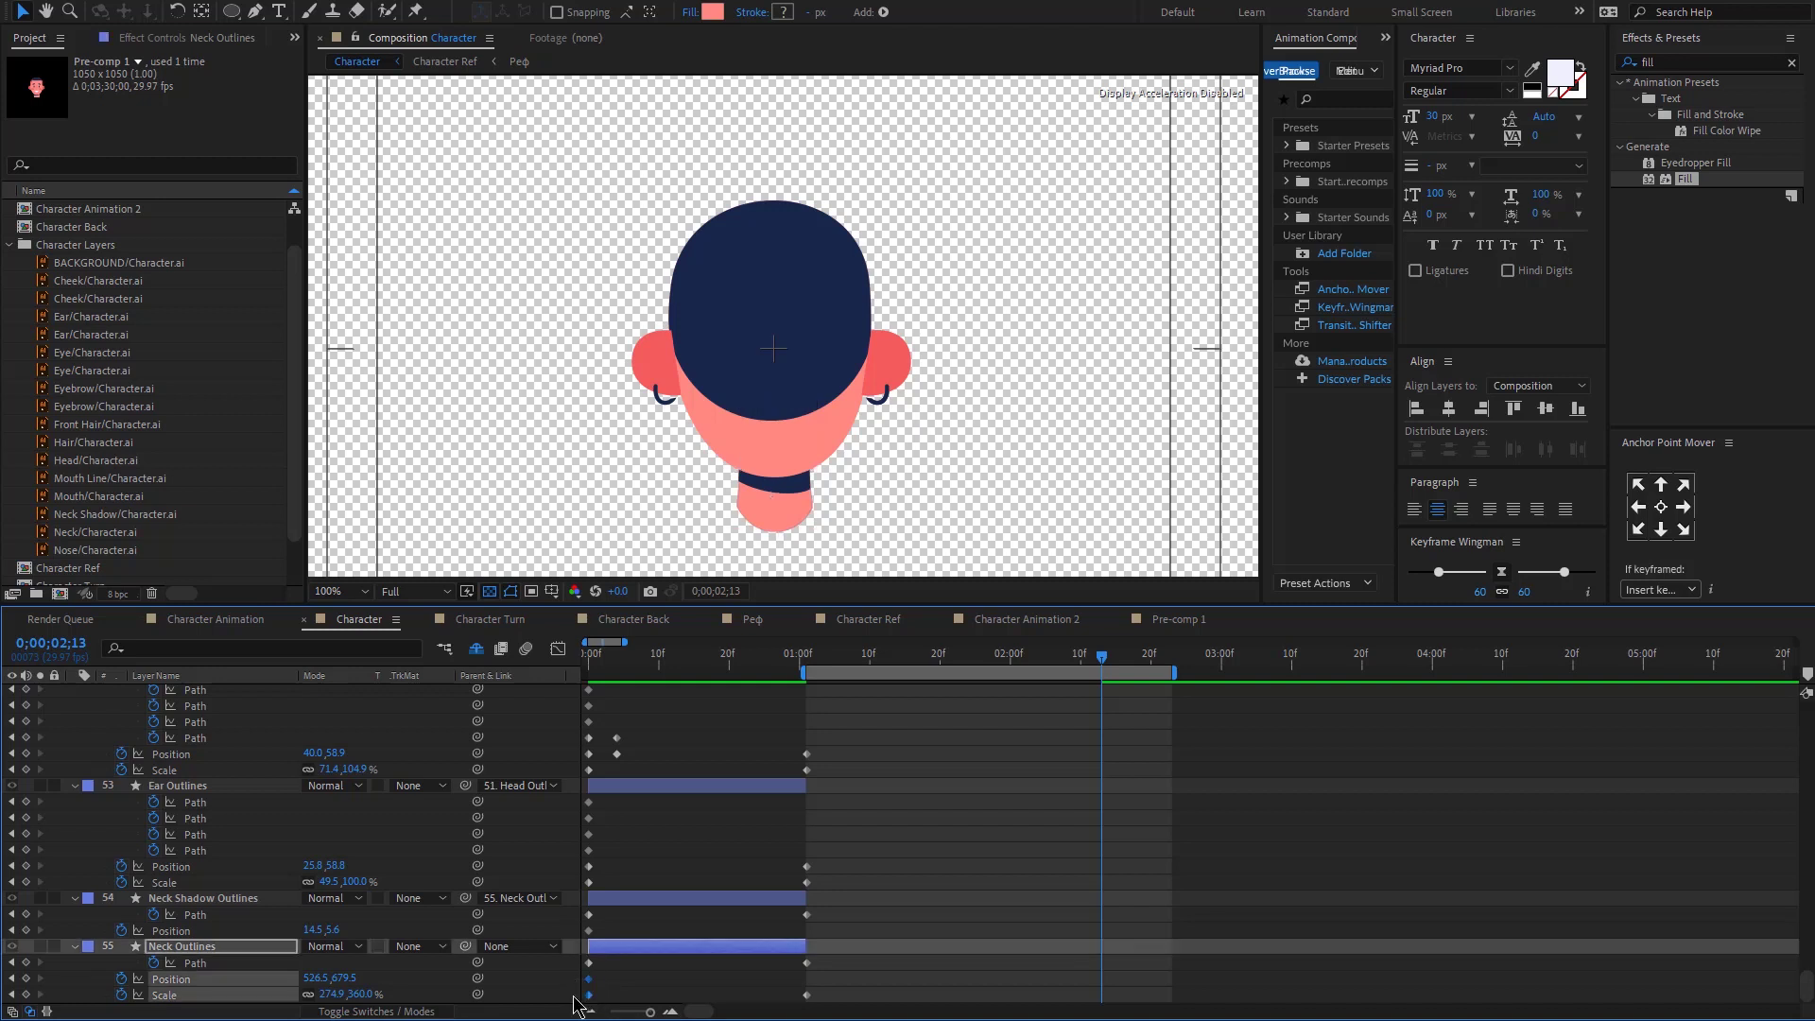
key("ctrl+c")
scroll(889, 857, "up", 15)
left_click(888, 855)
key("ctrl+v")
left_click(932, 802)
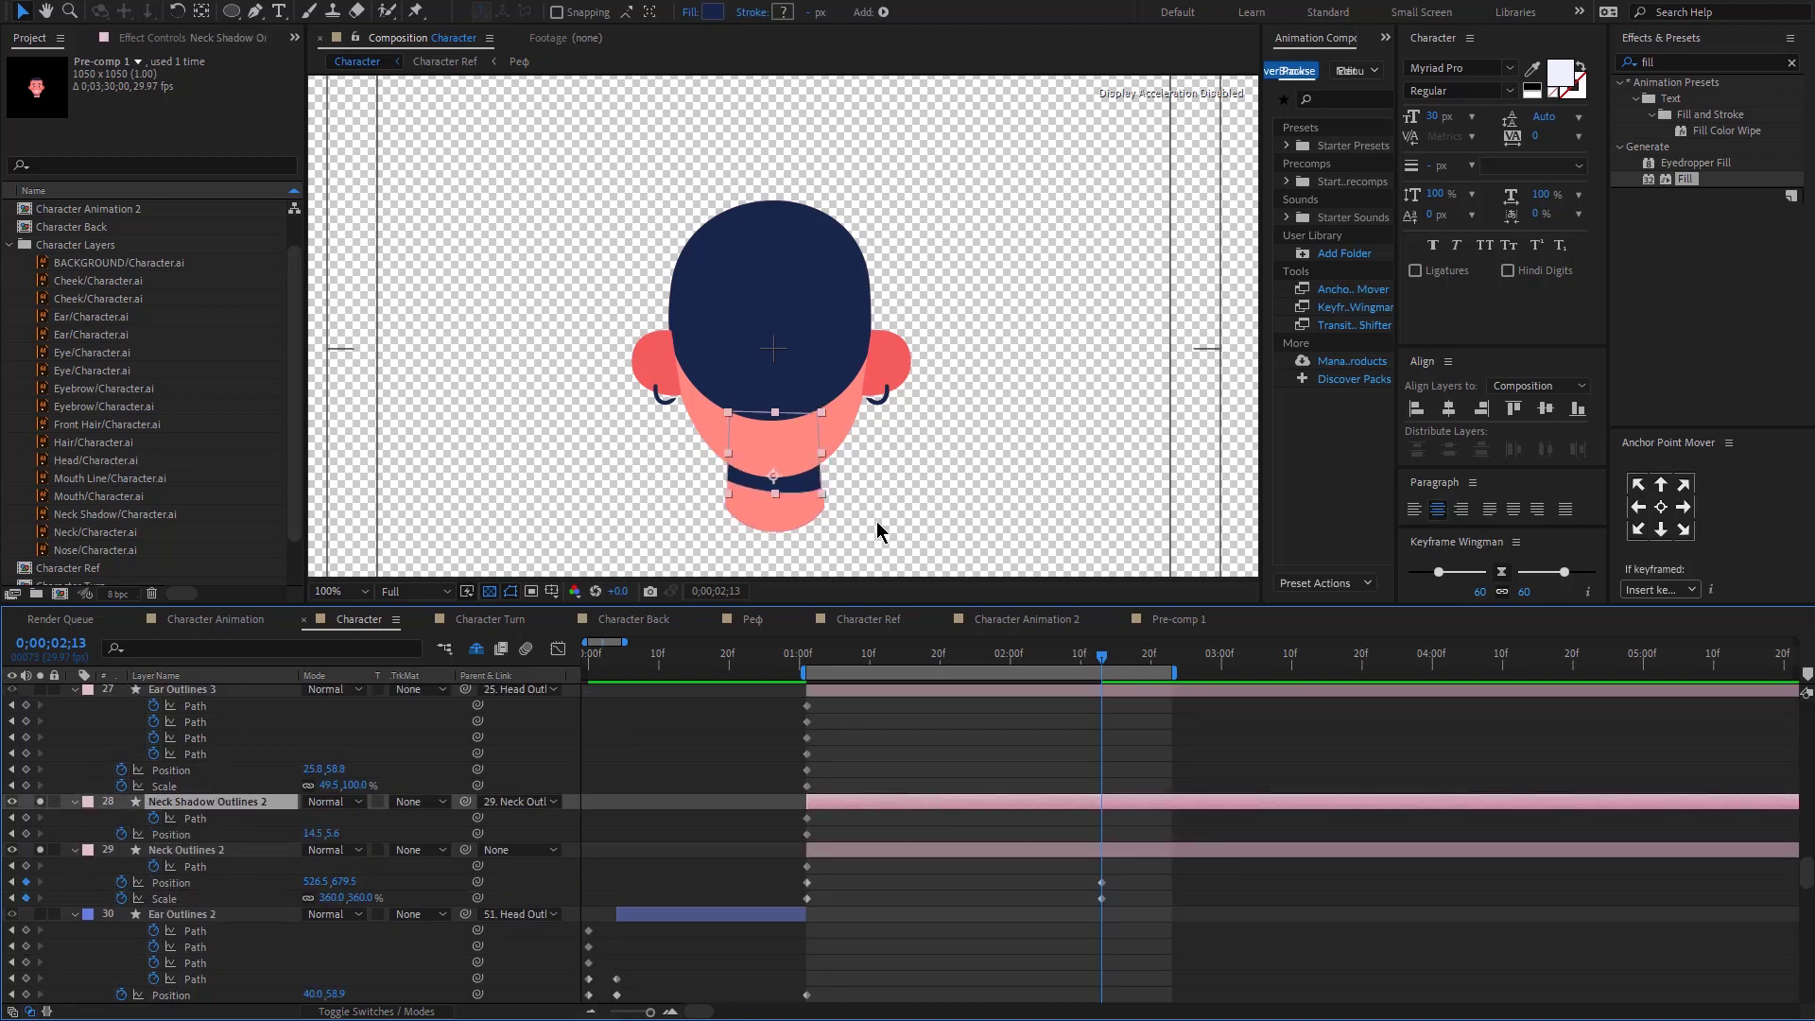
Step: Collapse the Neck Shadow Outlines 2 path onto one side edge of the neck at 0;00;02;13
key("g")
left_click(821, 490)
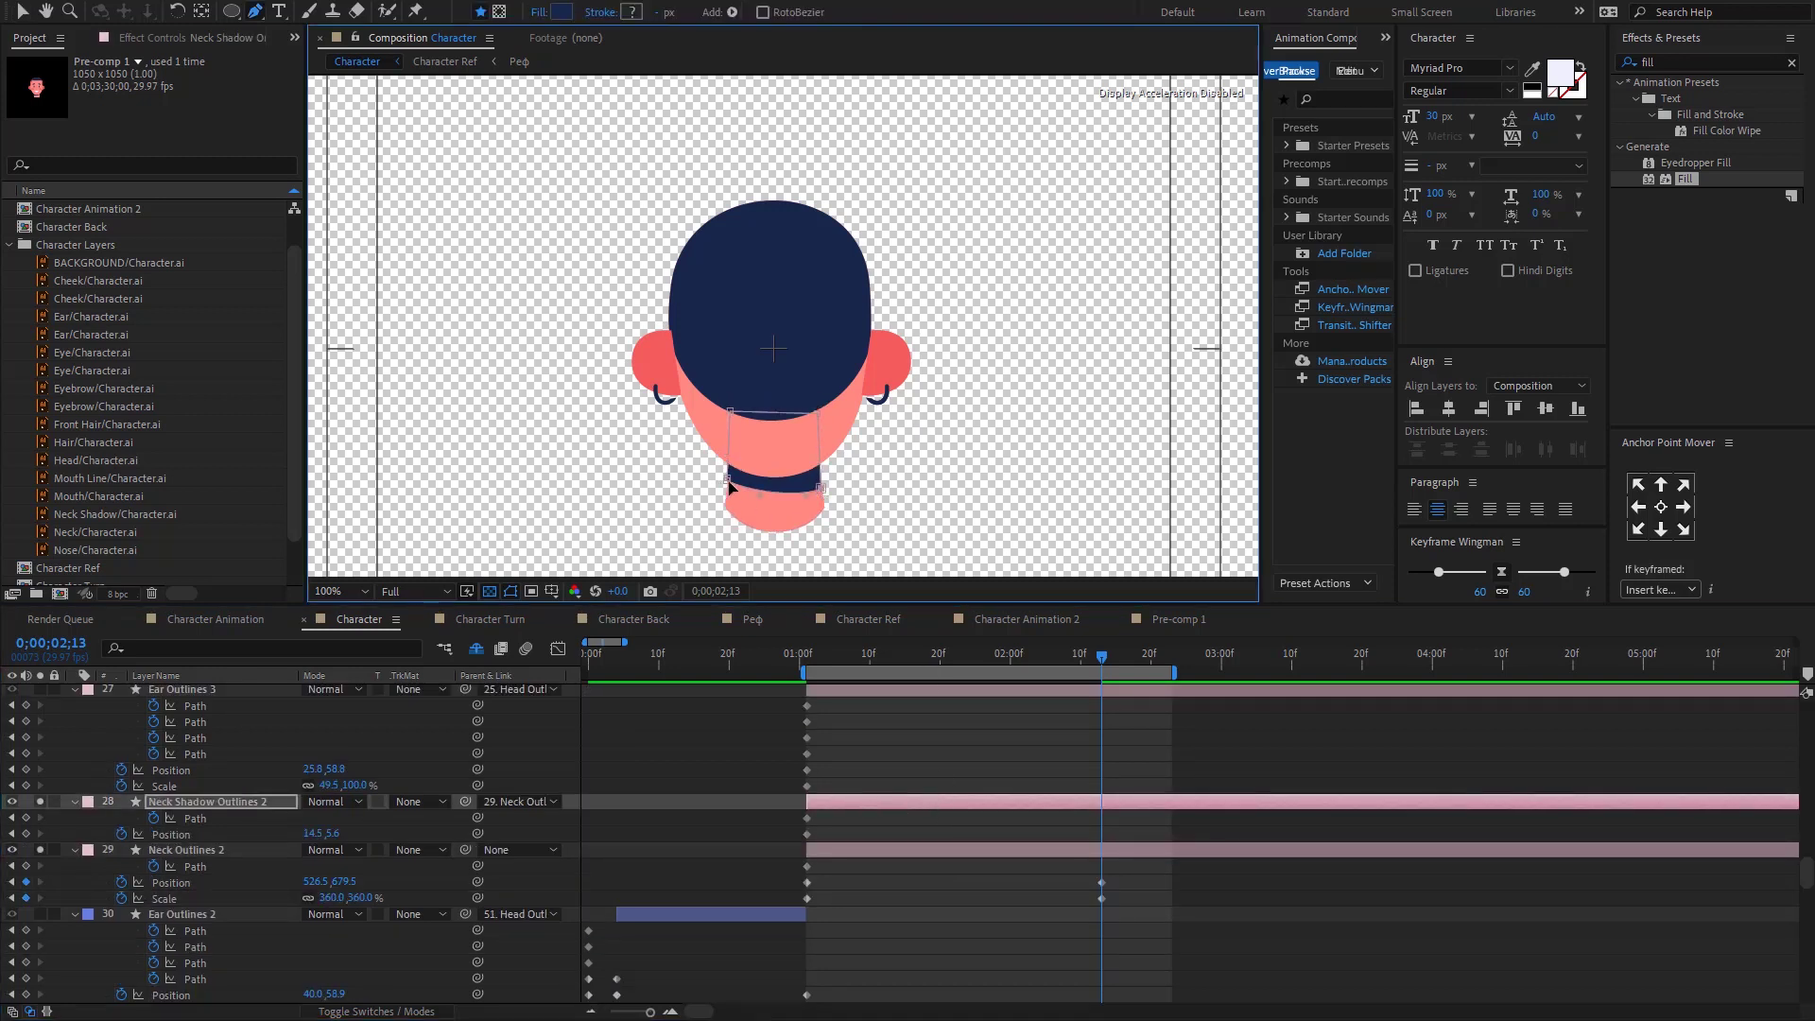
key("v")
left_click_drag(698, 466, 821, 460)
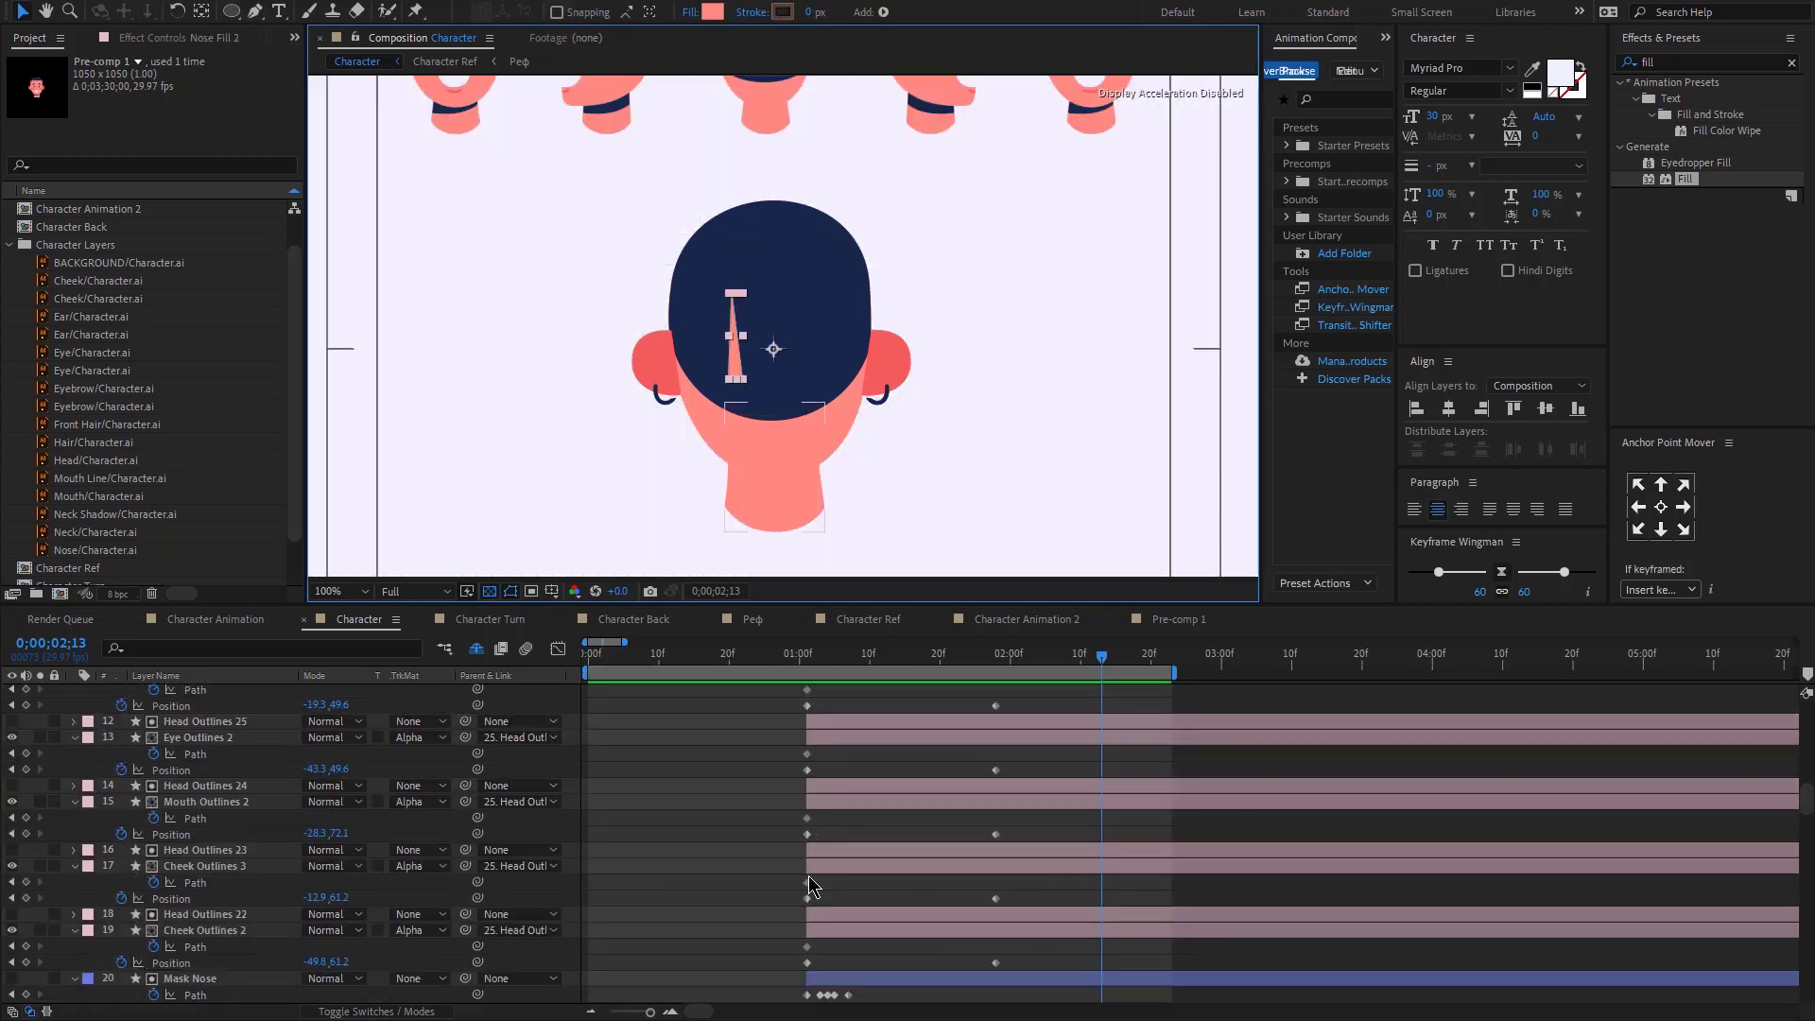
Step: Split Nose Fill 2 at 0;00;01;08 and delete the part after that frame
scroll(810, 885, "down", 5)
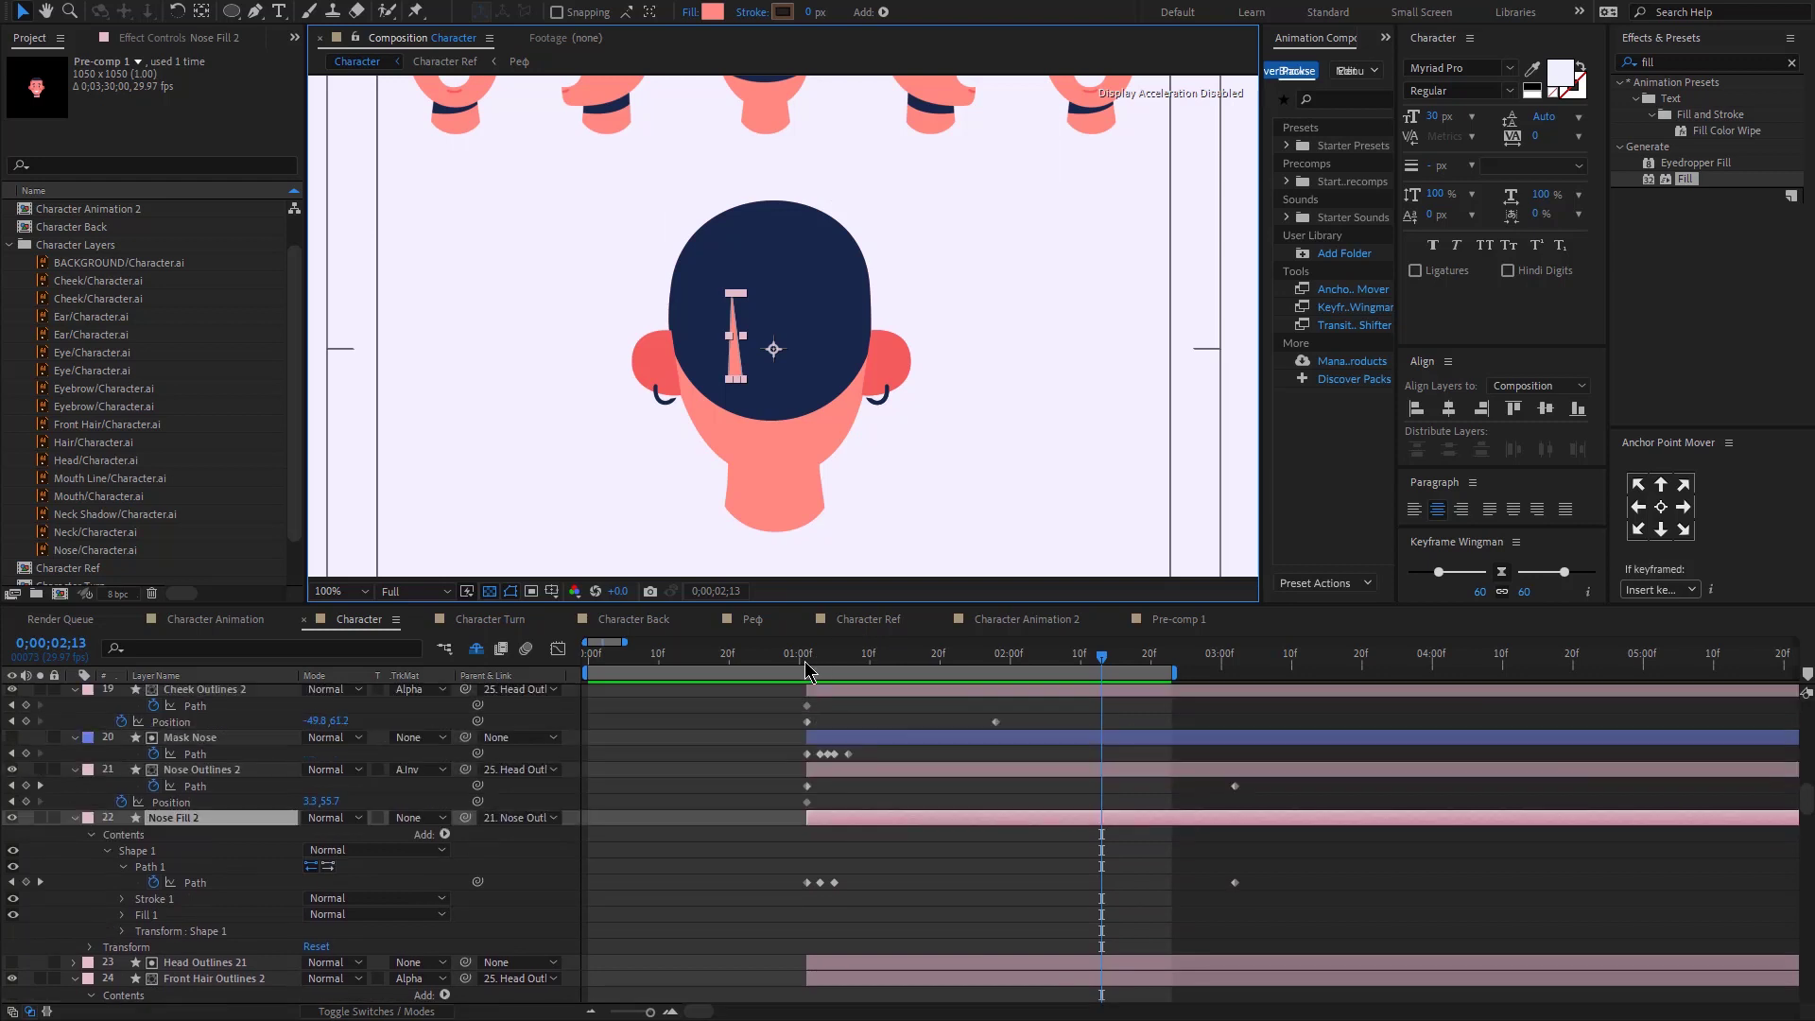
left_click_drag(805, 667, 846, 658)
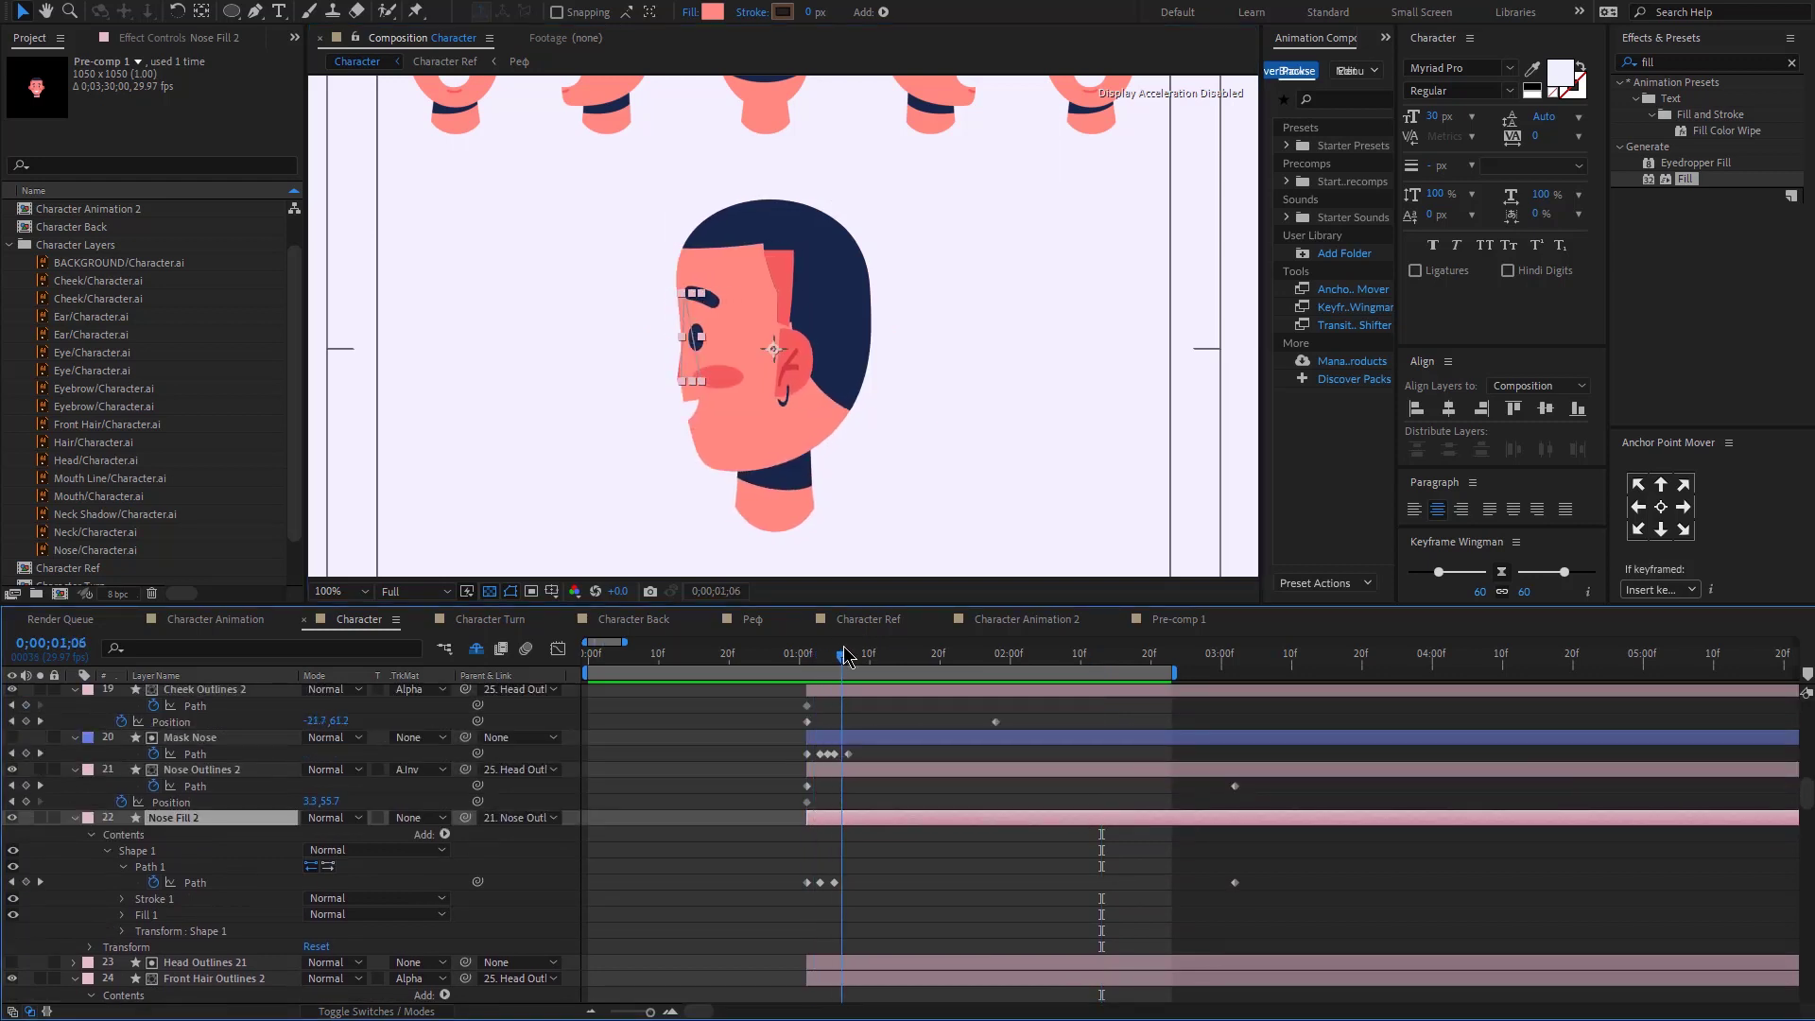
left_click_drag(845, 655, 855, 656)
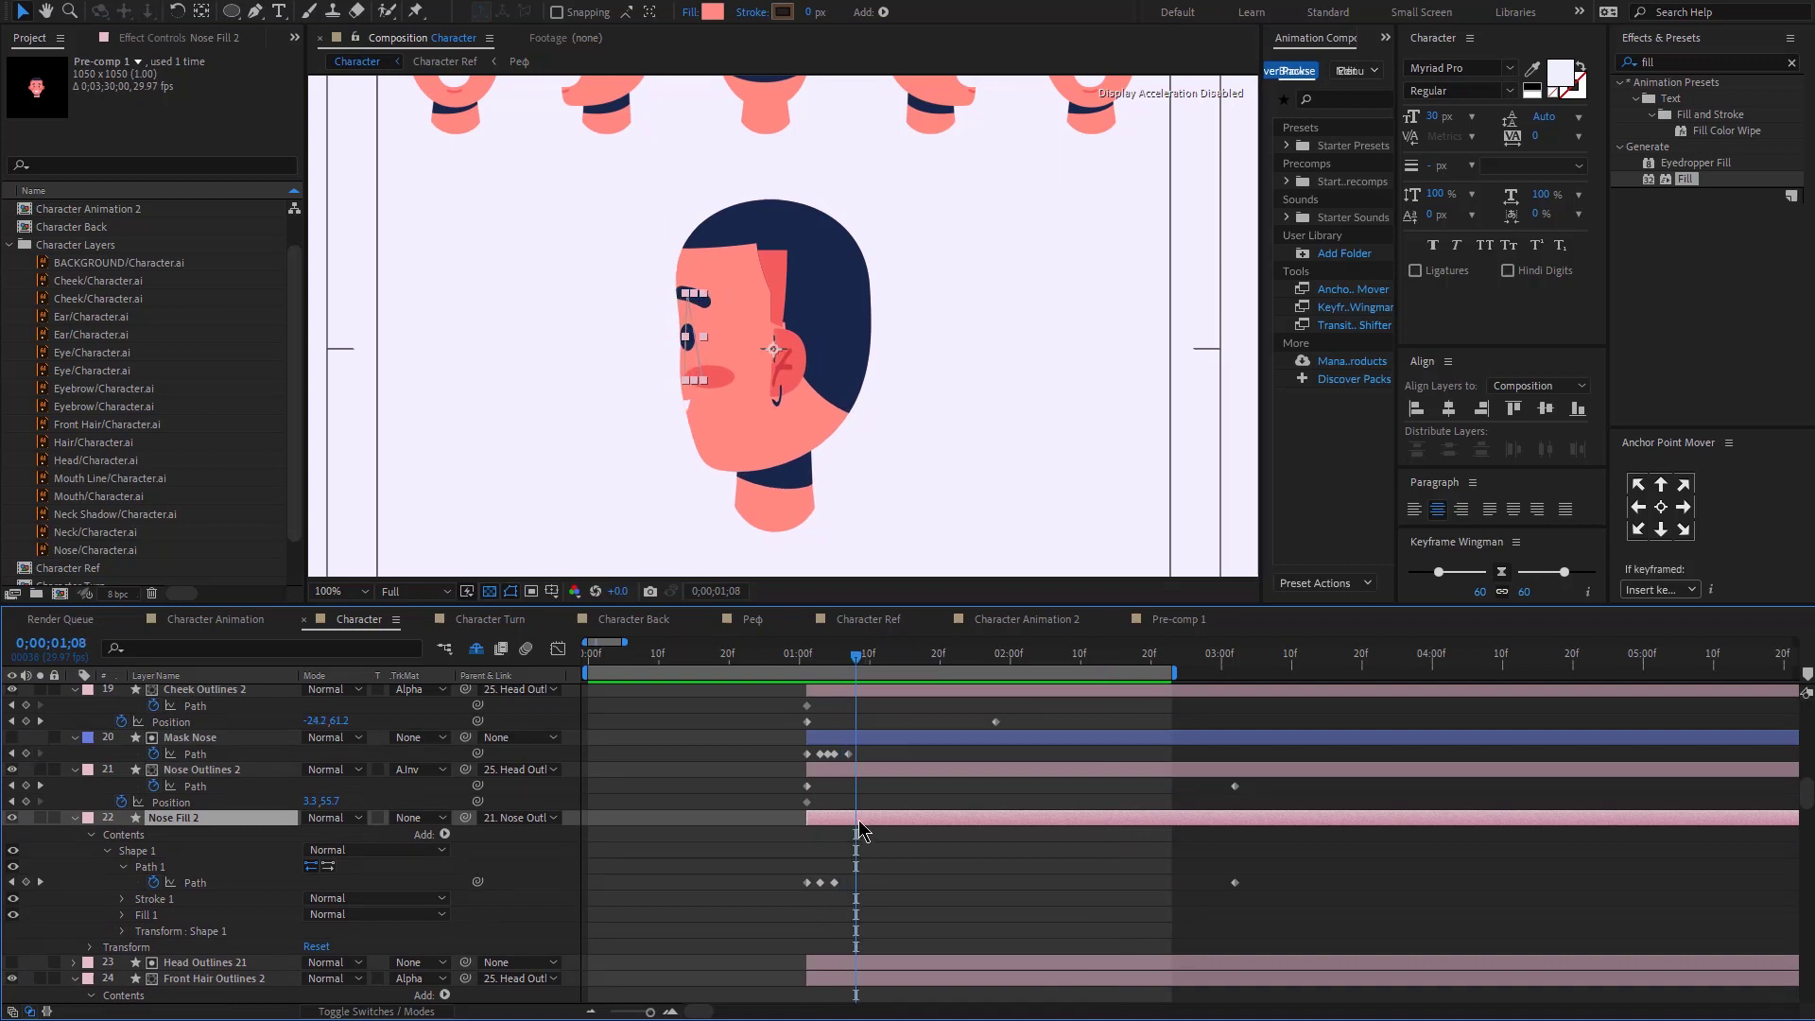
key("ctrl+shift+d")
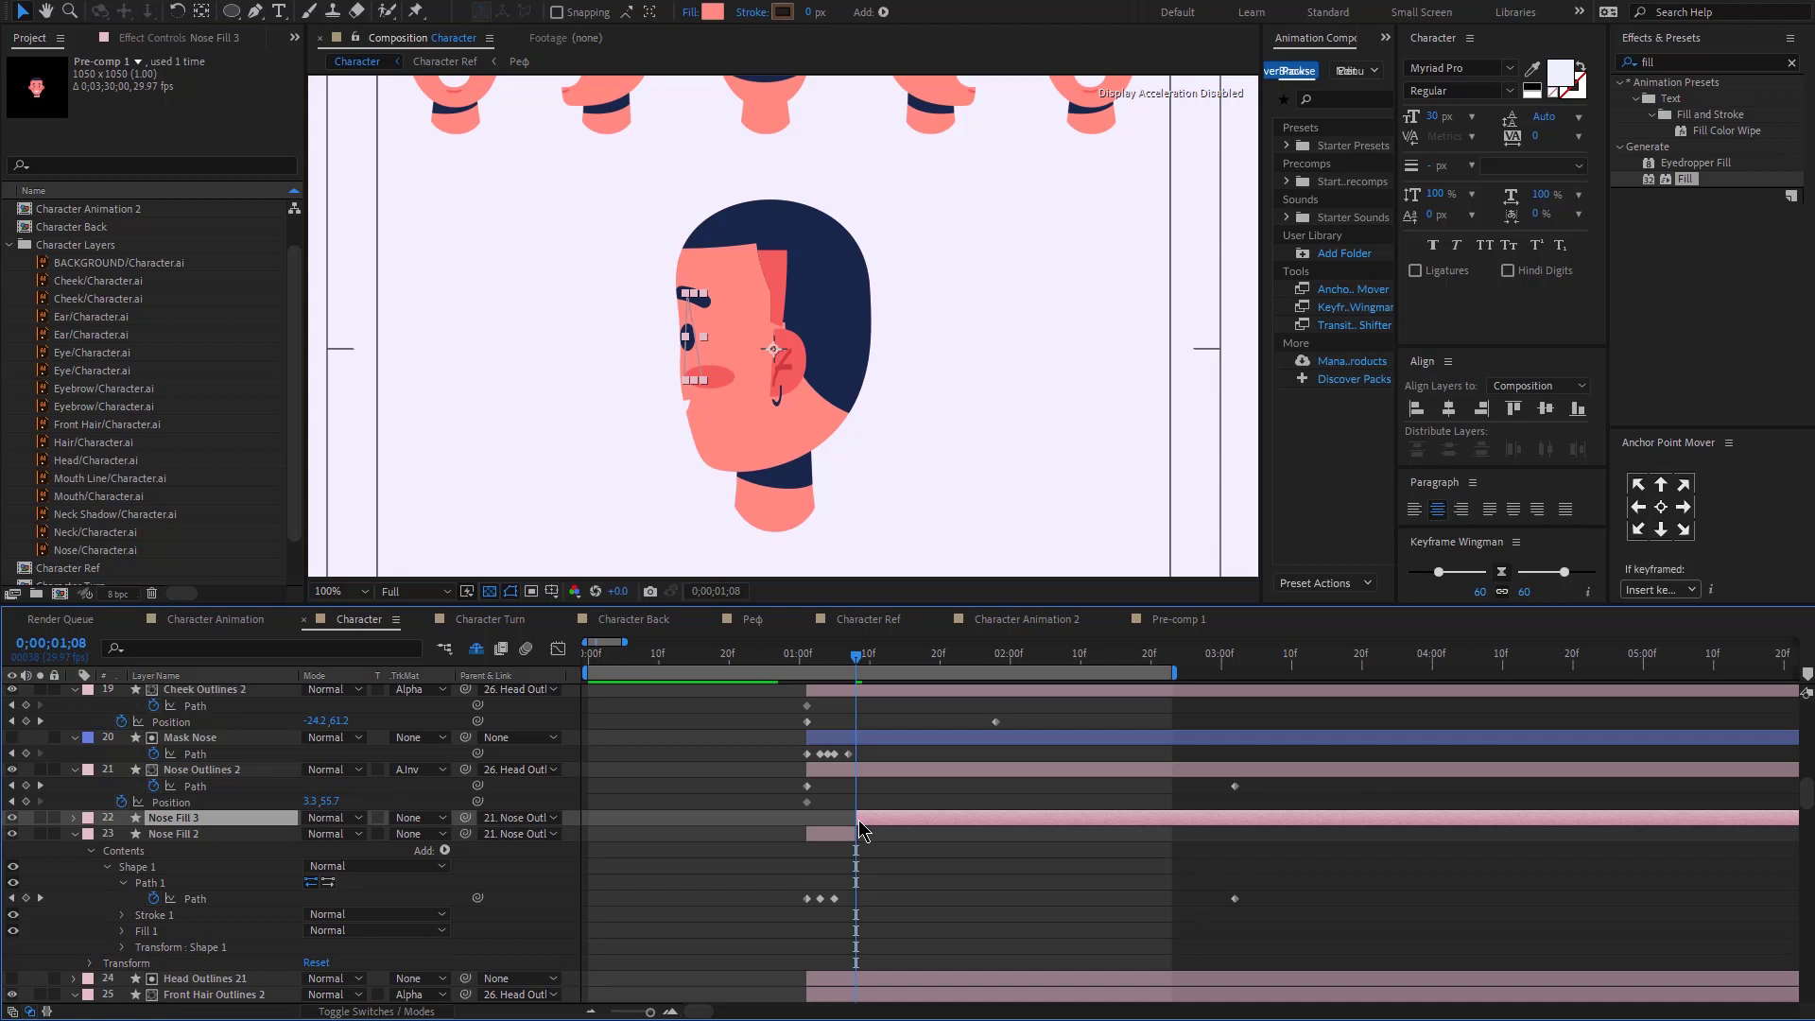
key("Delete")
Step: Copy Ellipse 1 from Front Hair Outlines 2 into Front Hair Outlines at 0;00;01;01 and preview the full head turn
left_click(807, 664)
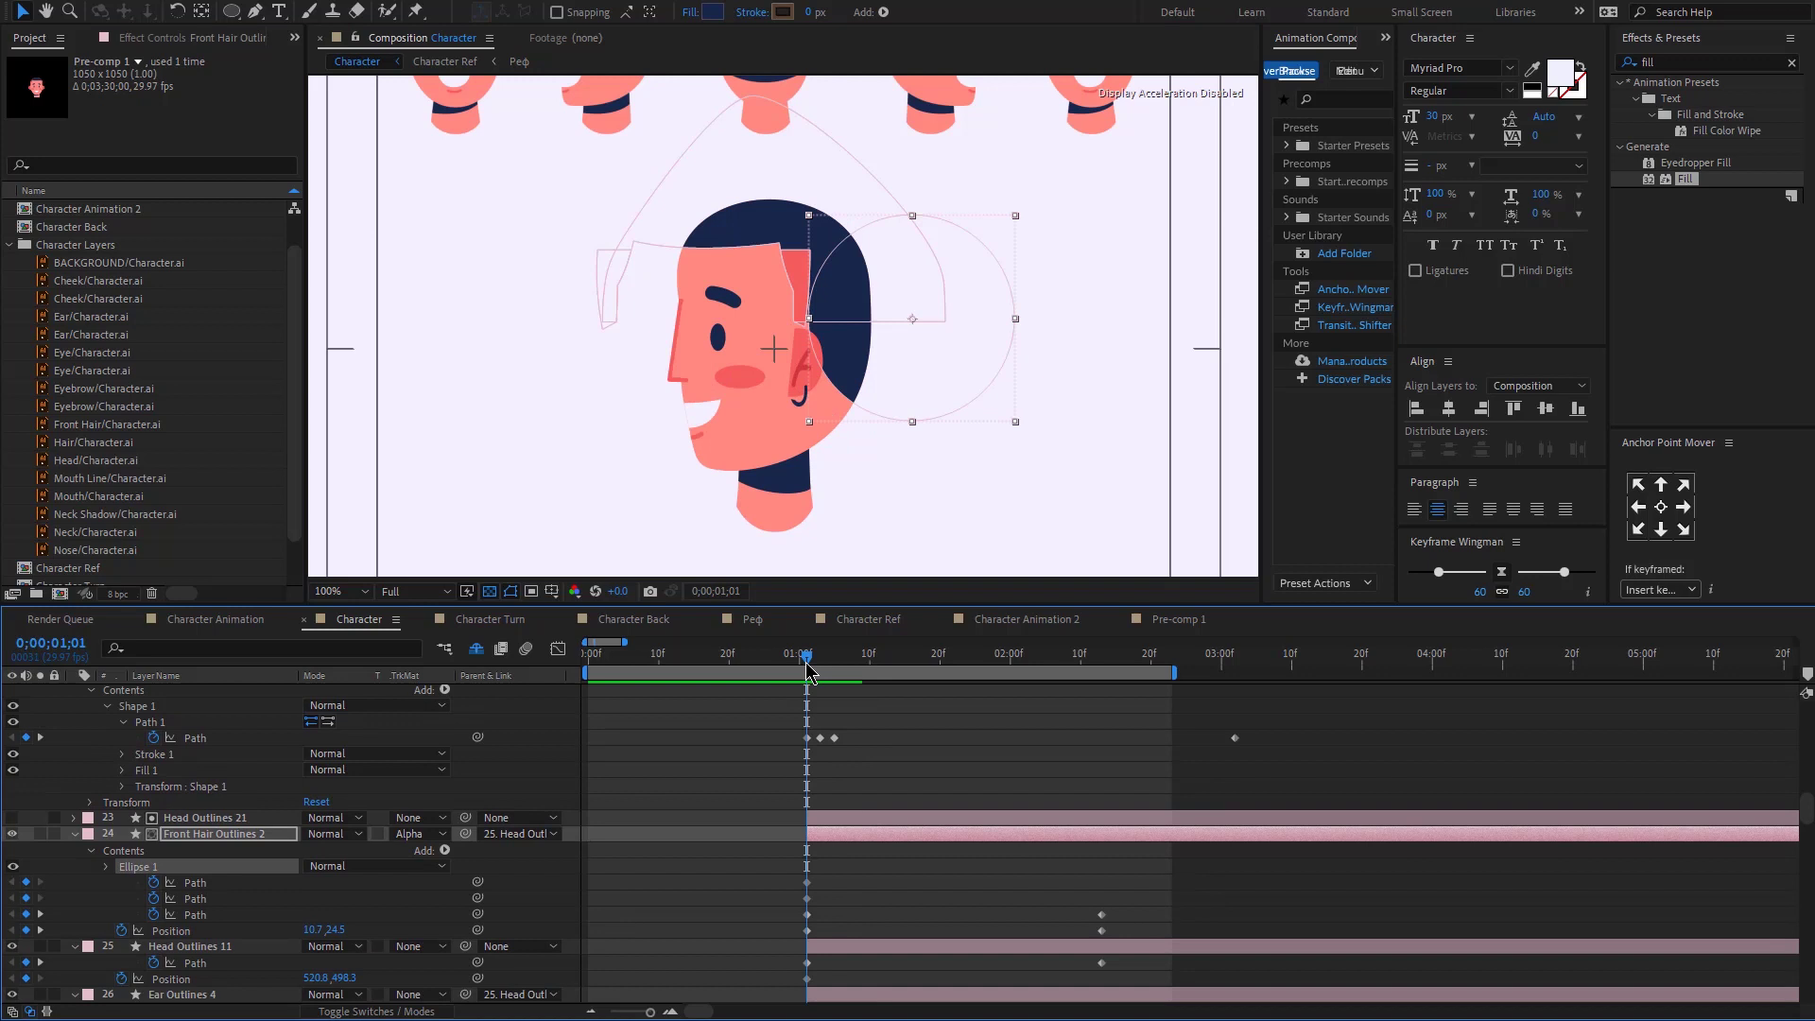
left_click_drag(807, 667, 799, 671)
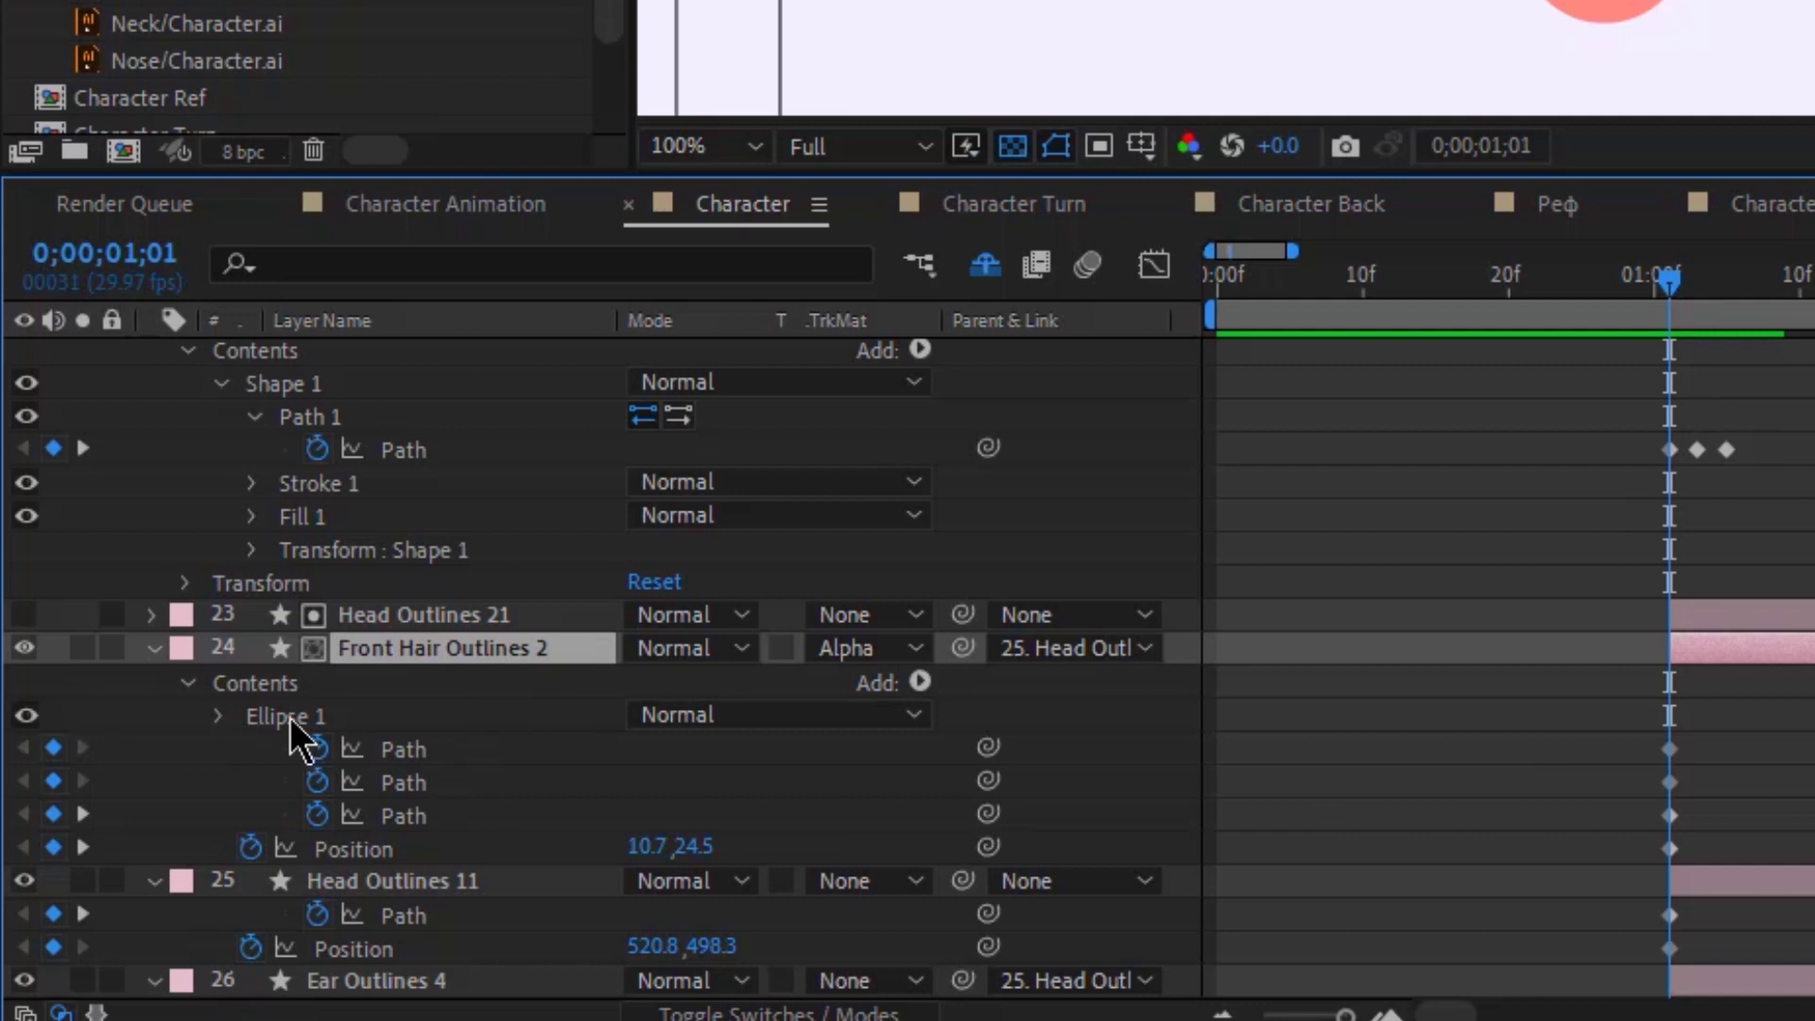
left_click(139, 867)
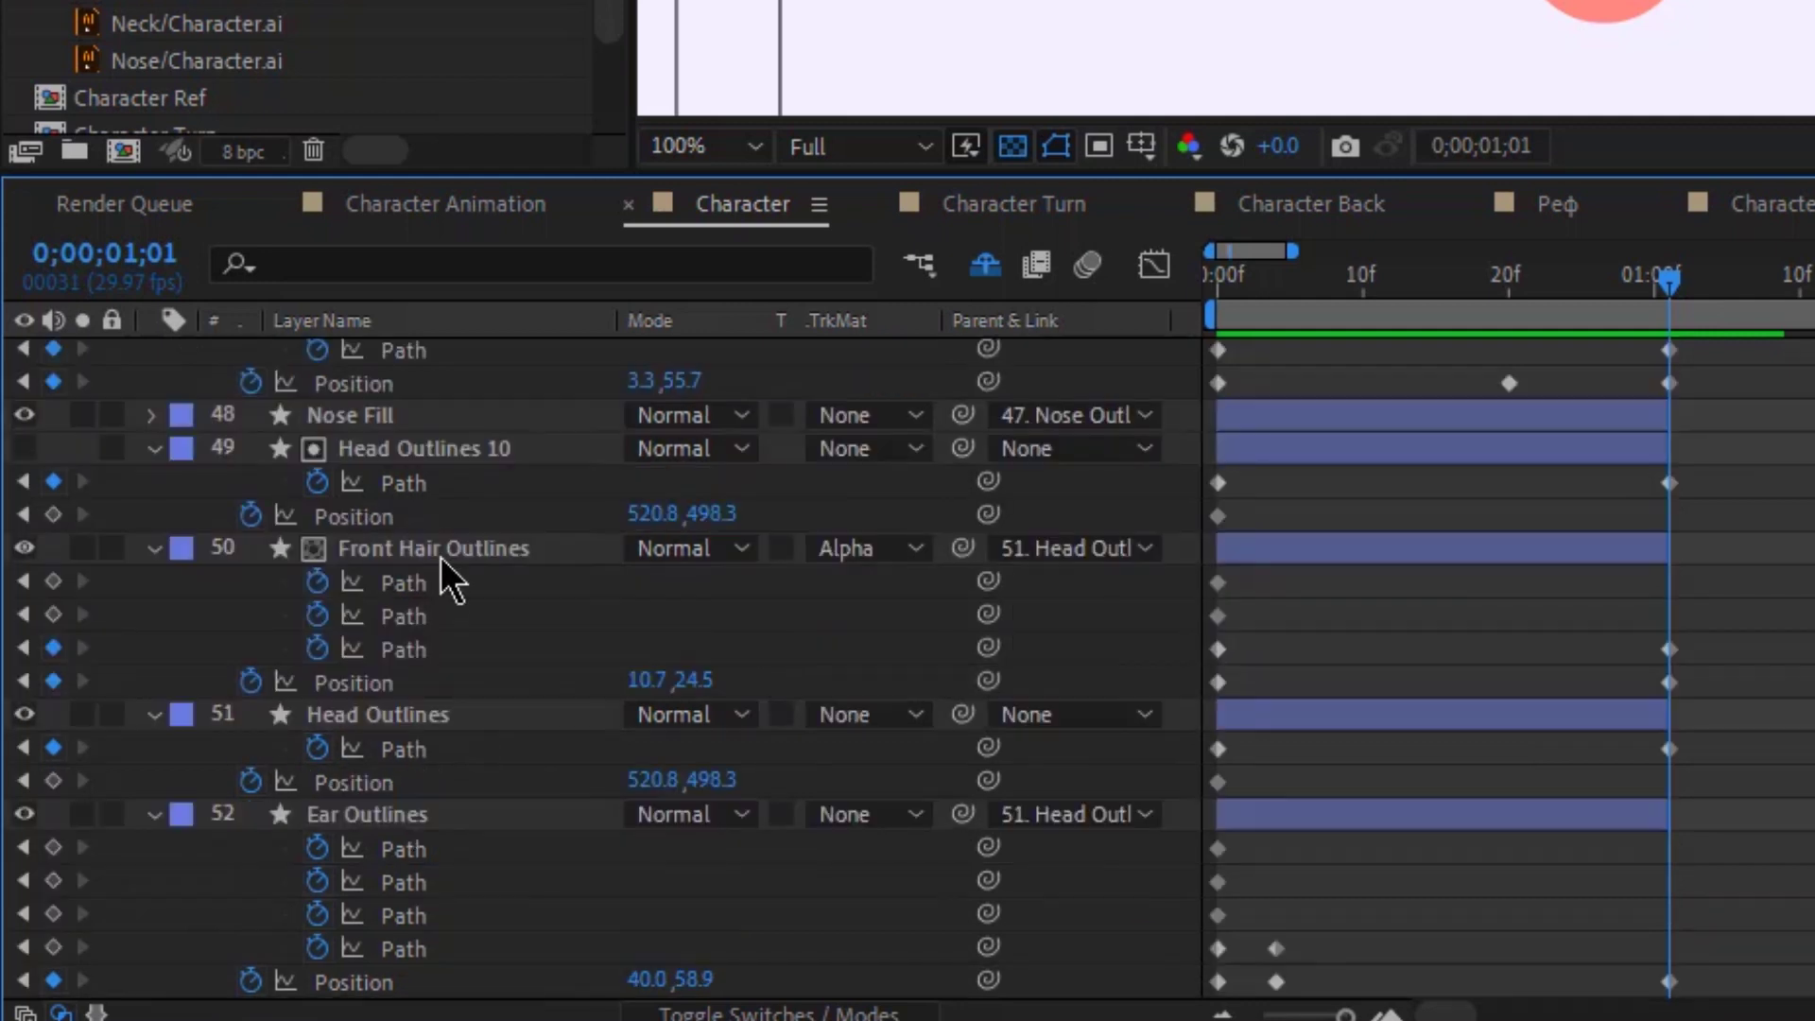
left_click(441, 554)
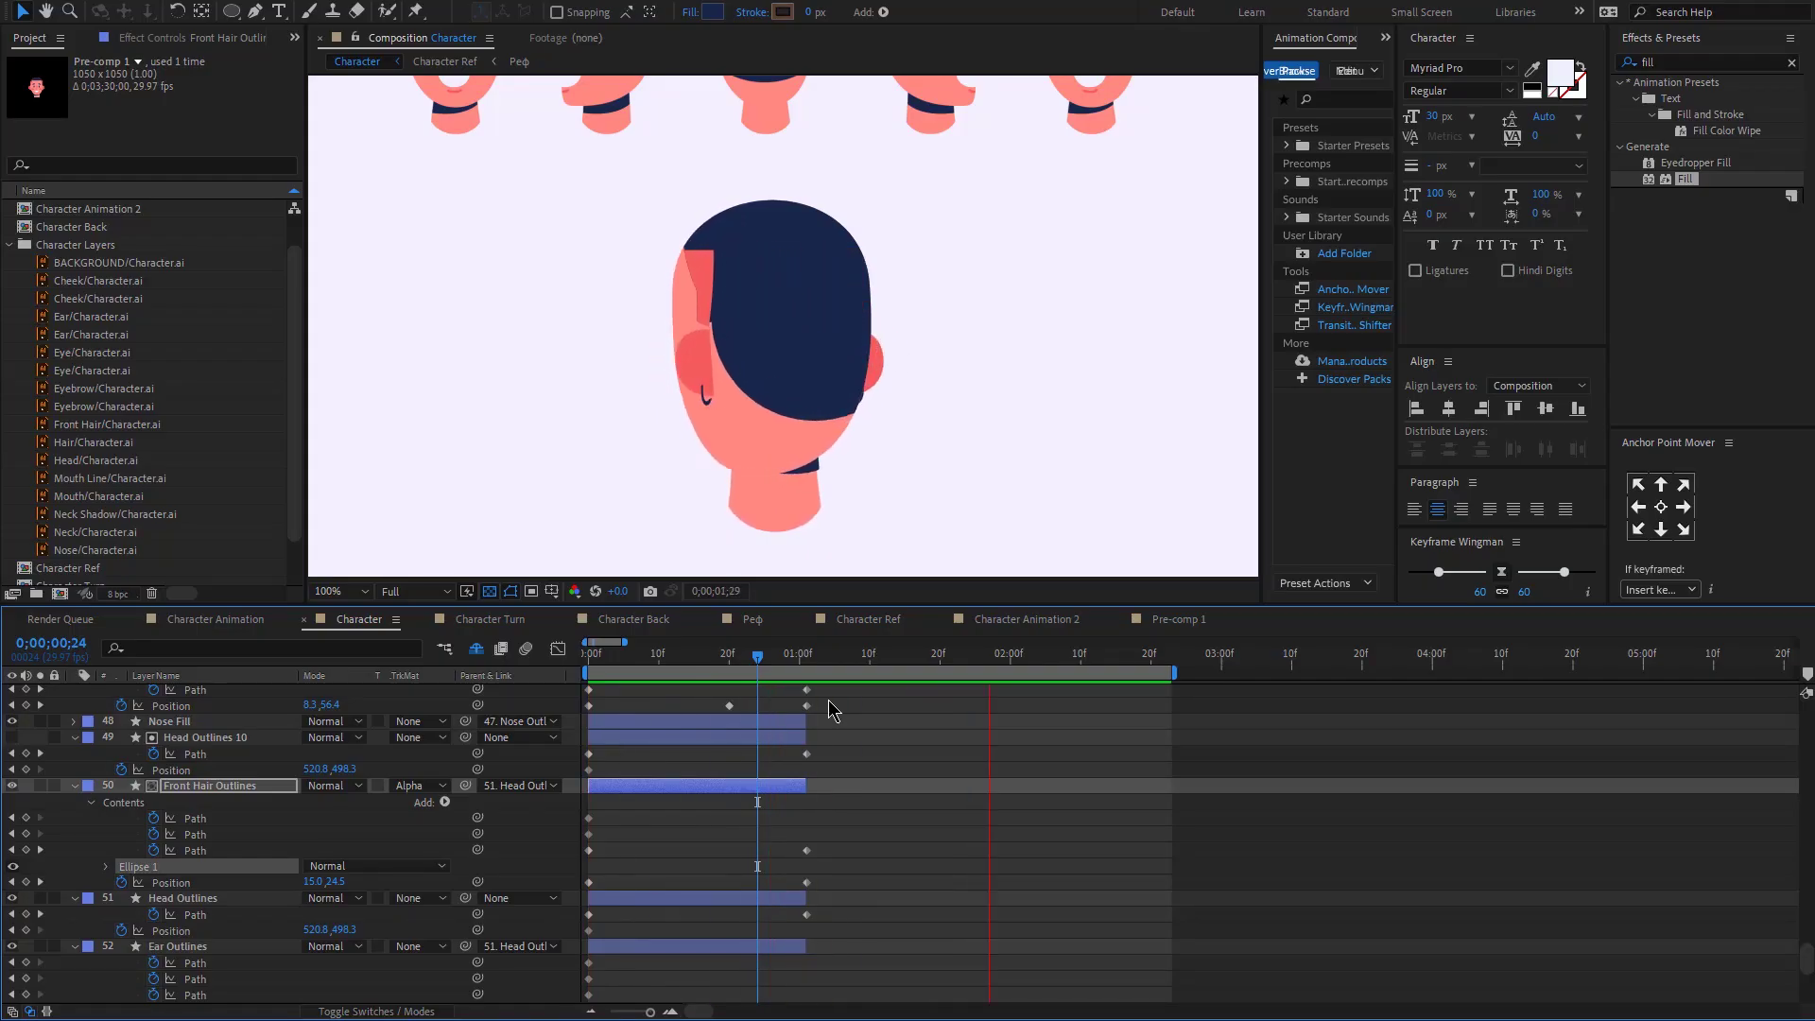
scroll(788, 410, "down", 2)
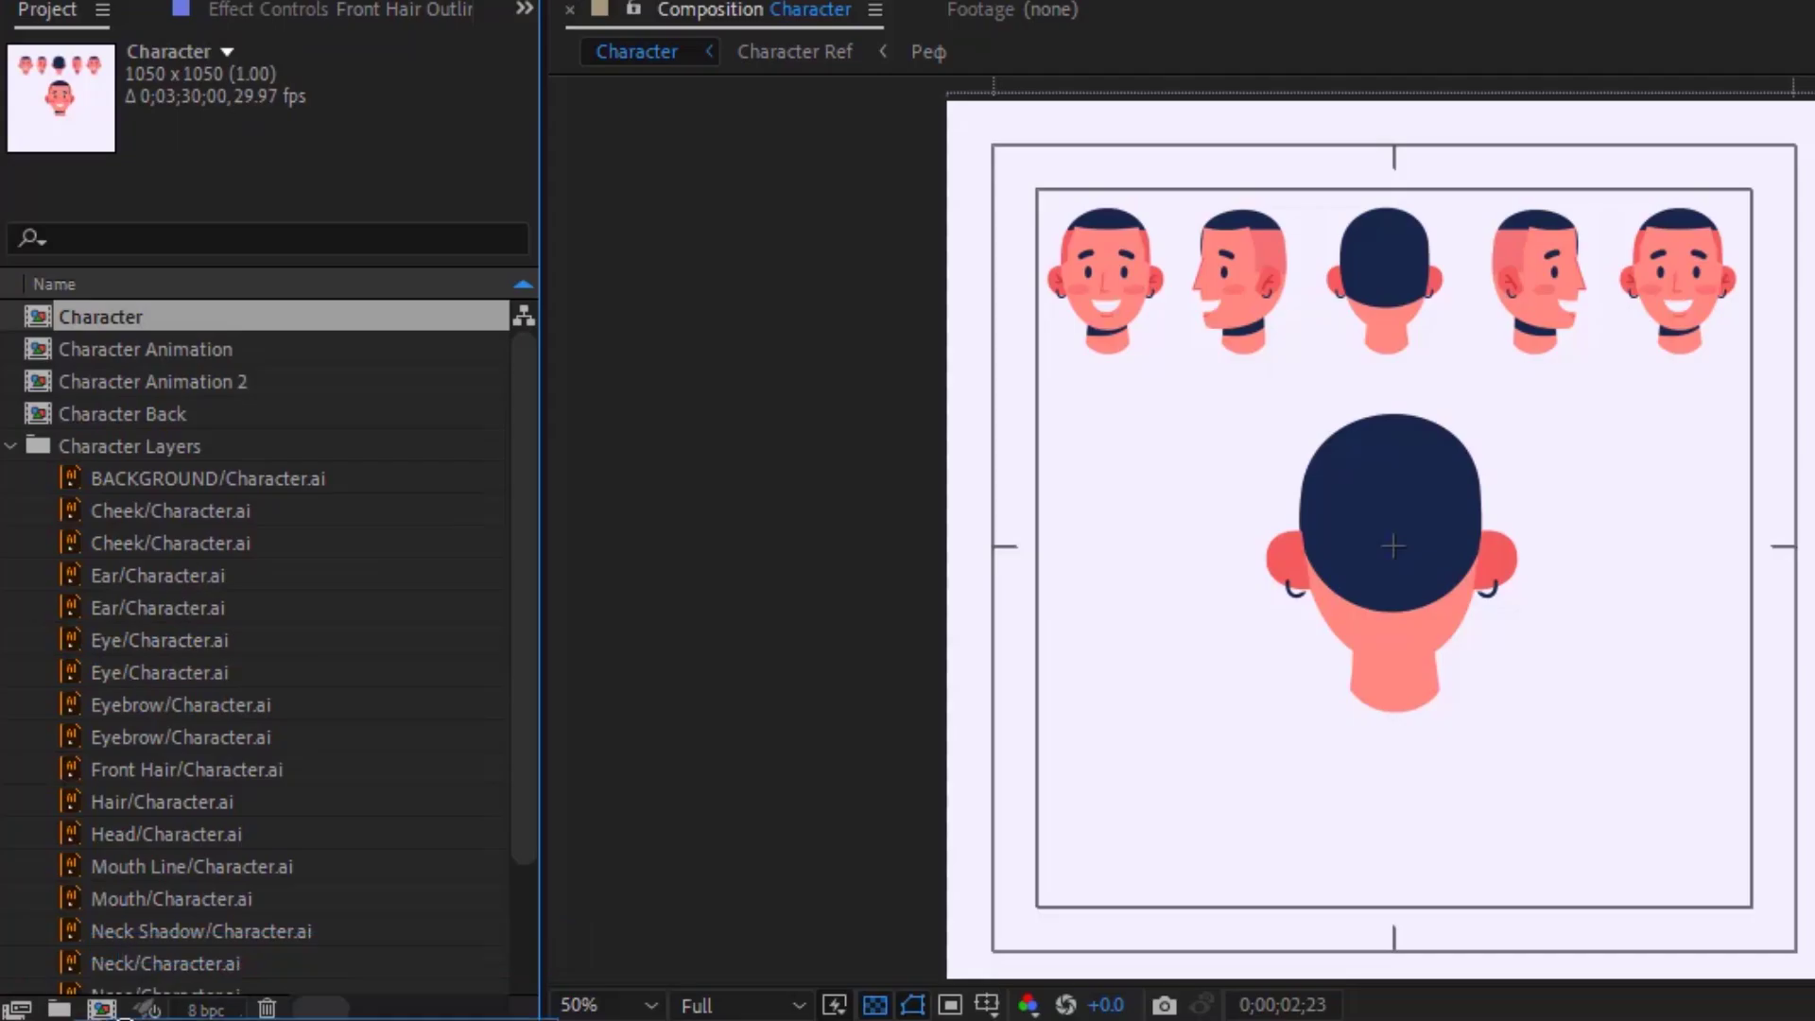
Step: Create a new composition from the Character composition and cut its layer off at 0;00;02;13
left_click_drag(54, 206, 59, 594)
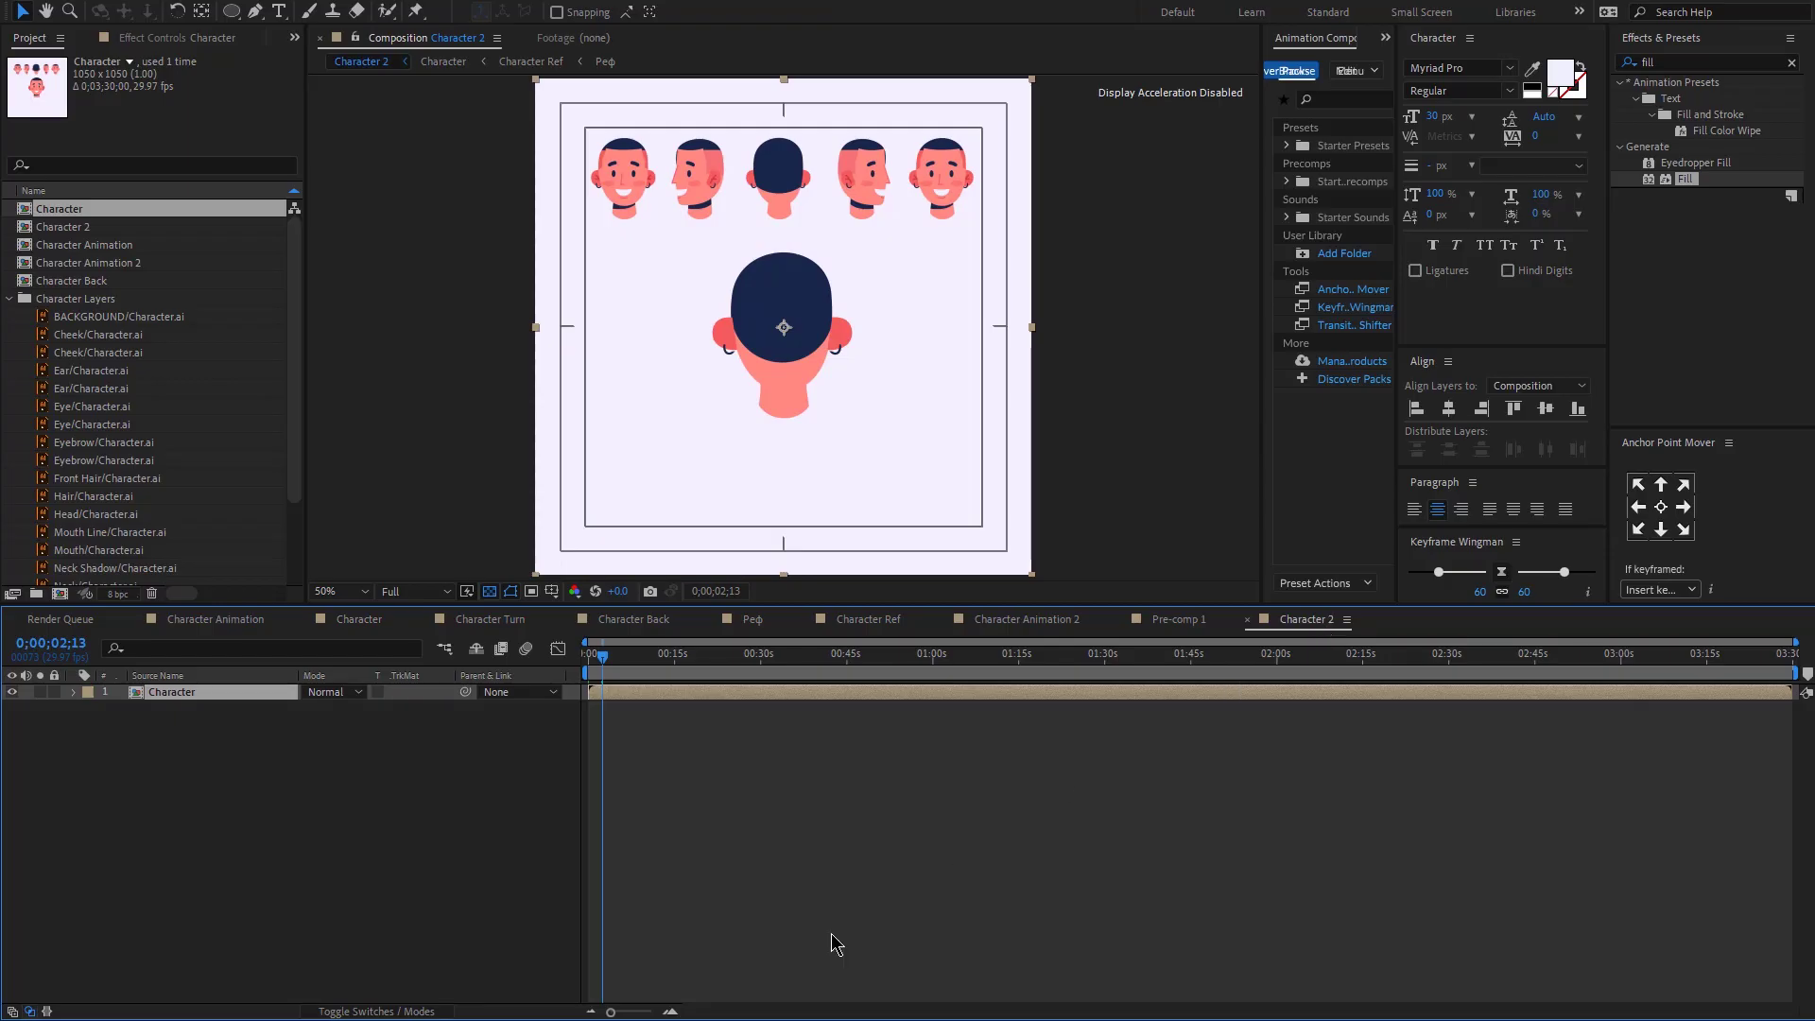
key("ctrl+shift+d")
key("Delete")
Step: Duplicate the trimmed Character layer and time-reverse the upper copy
left_click_drag(611, 1012, 654, 1011)
key("ctrl+a")
key("ctrl+d")
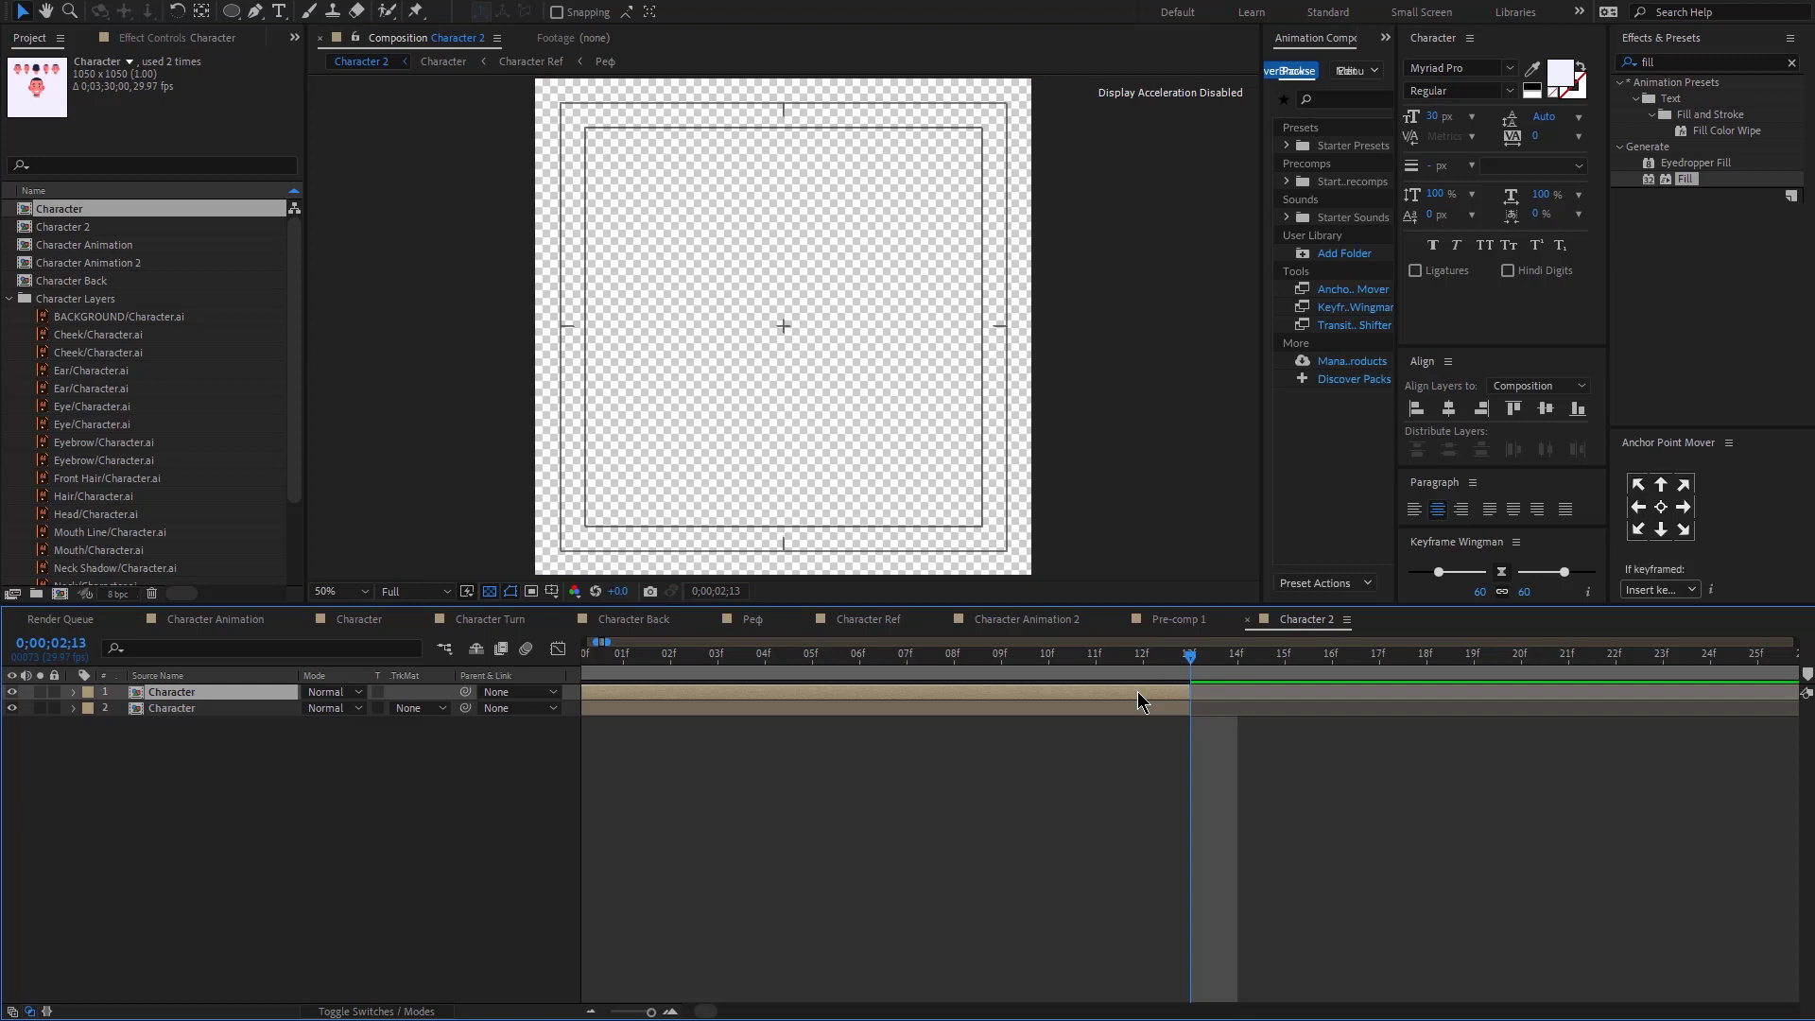
right_click(1139, 692)
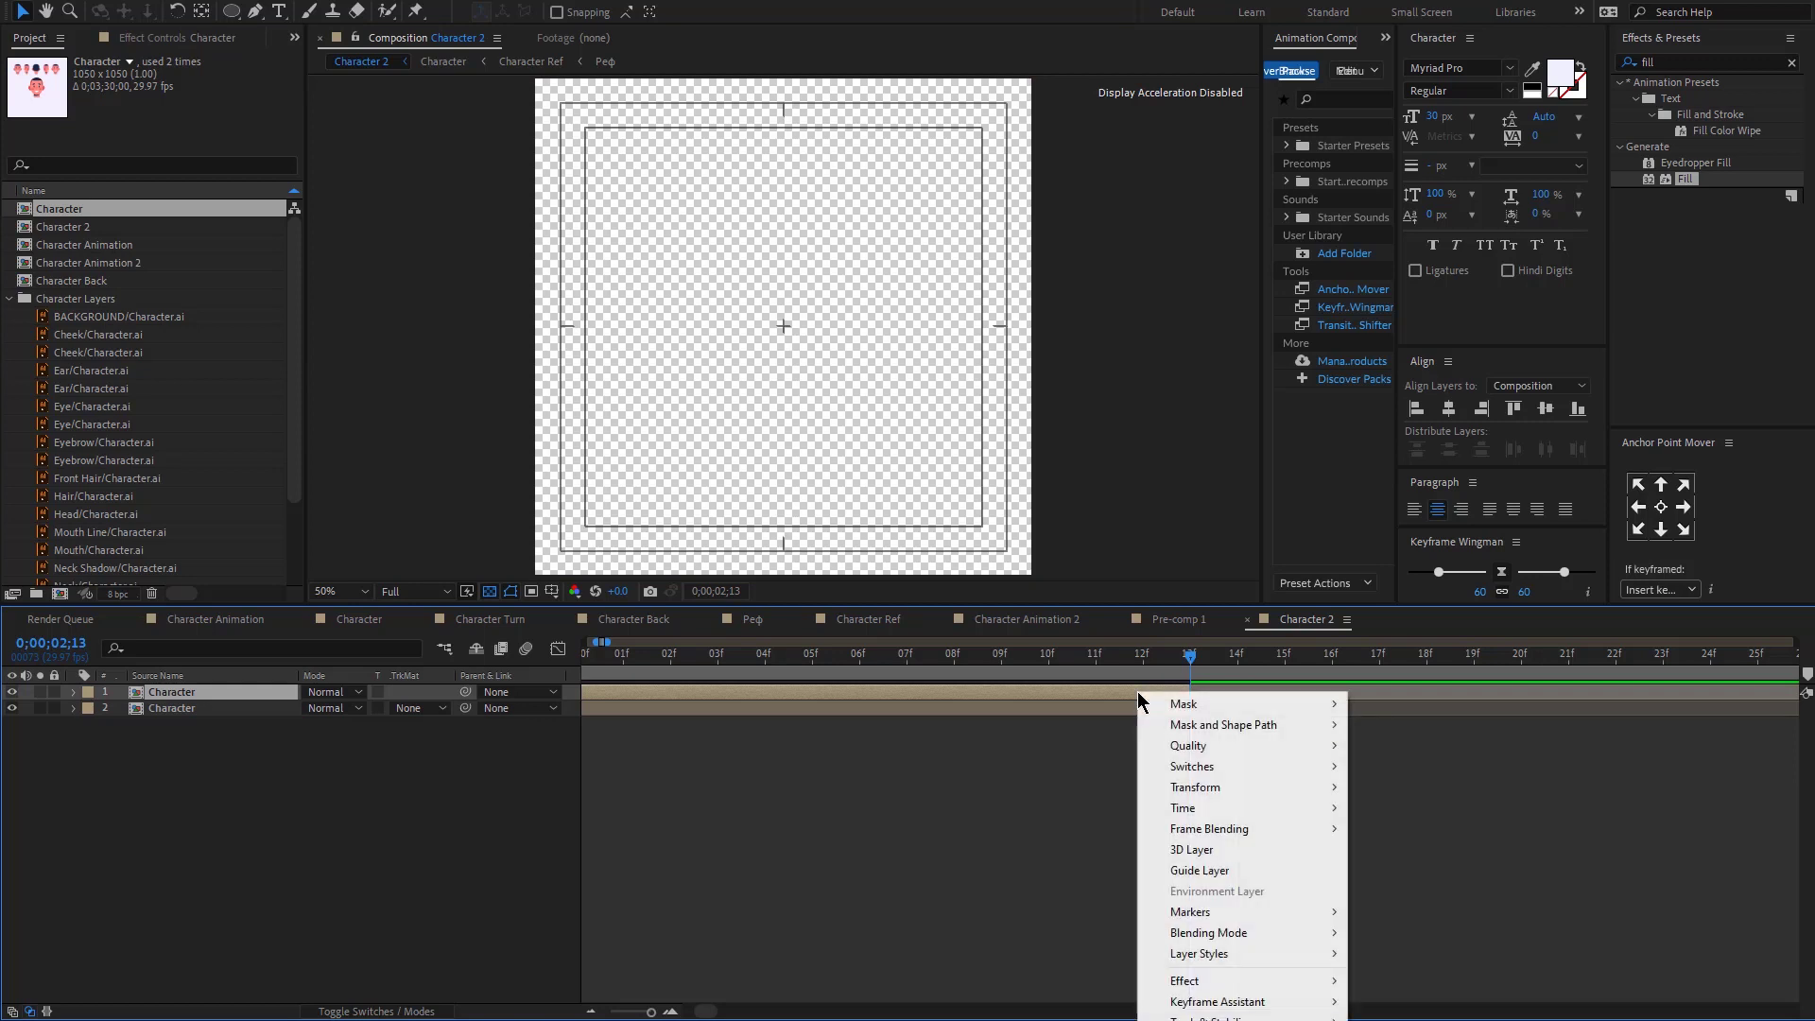
mouse_move(1220, 808)
left_click(1429, 832)
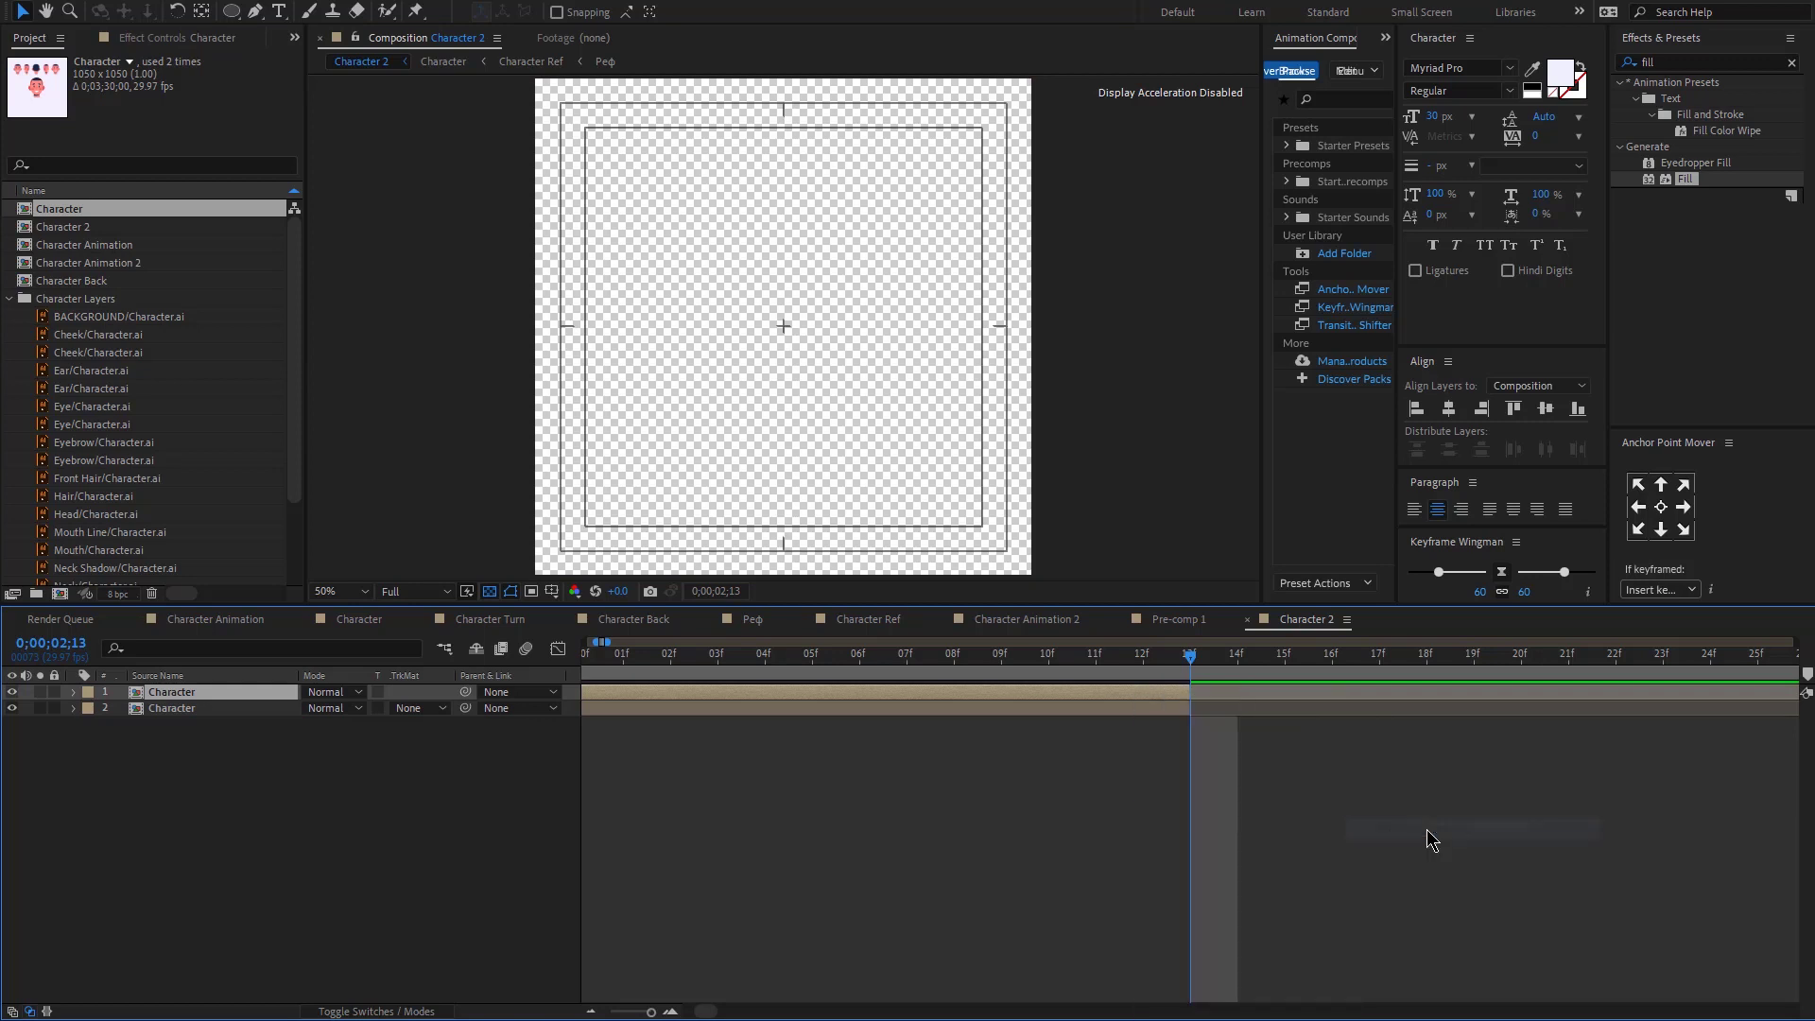
Step: Mirror the upper Character layer horizontally by setting its Scale to -100, 100%
key("s")
left_click(326, 708)
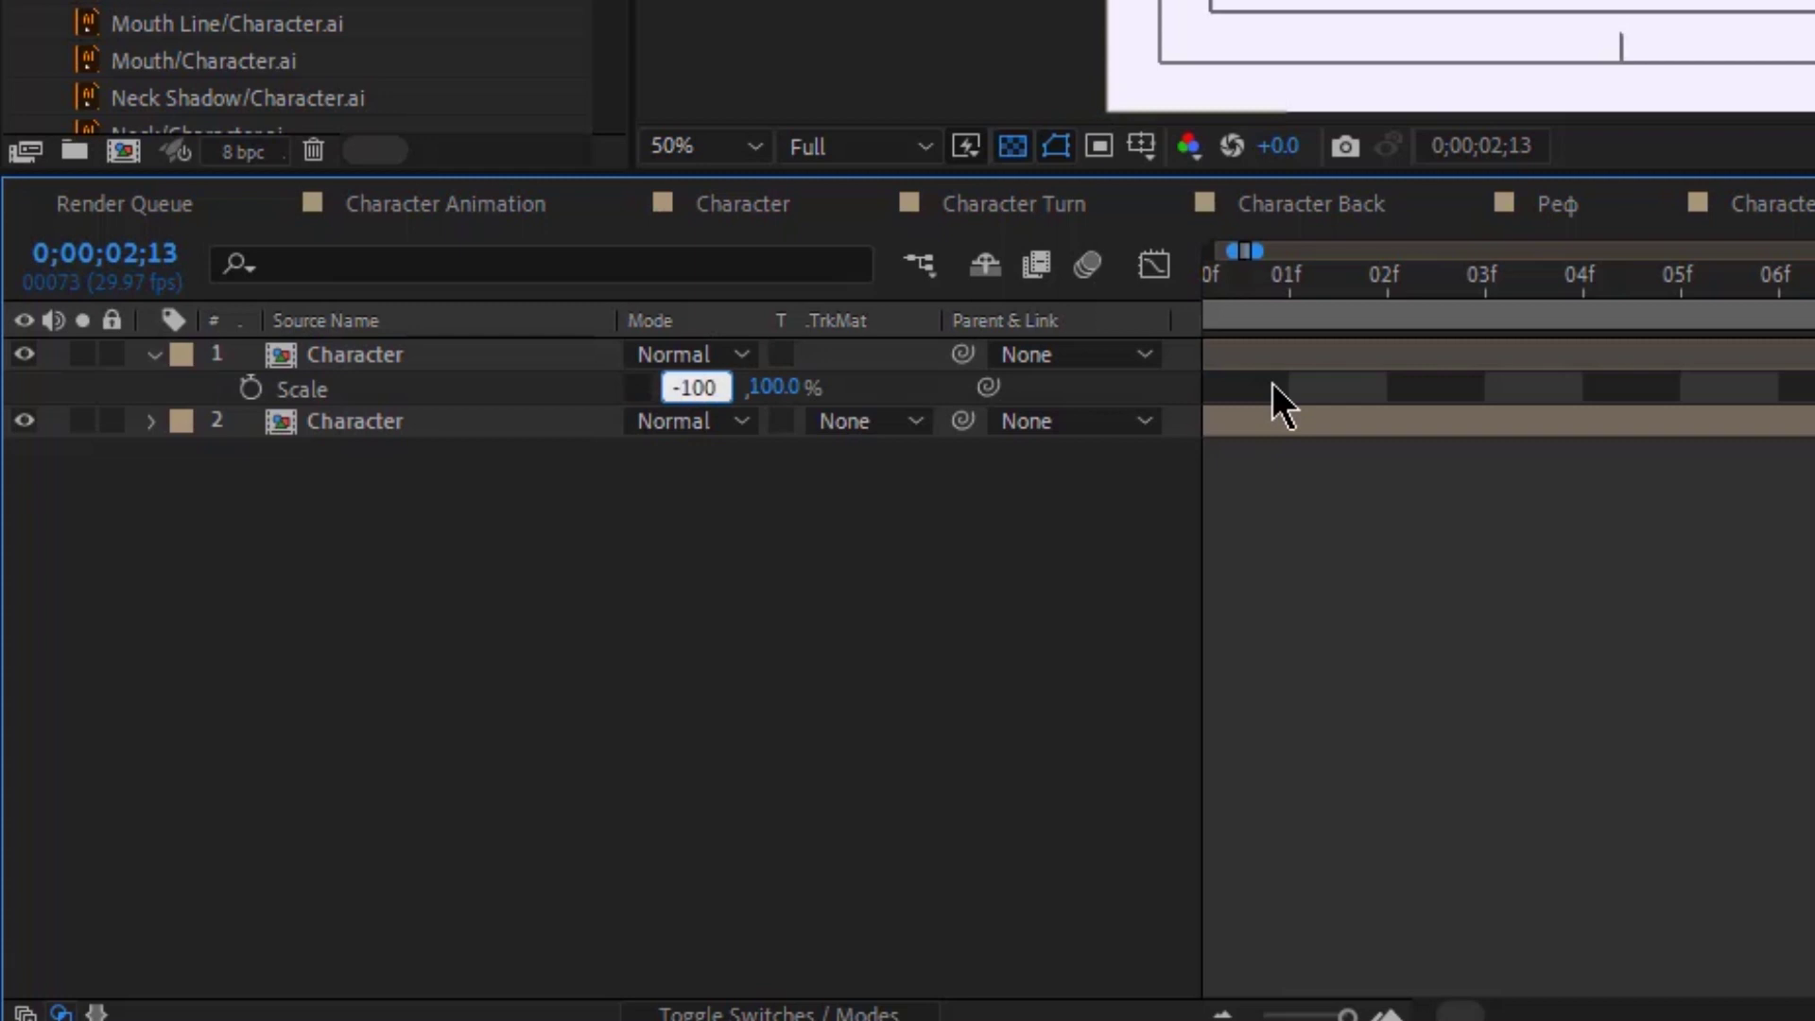
type("-100")
key("Return")
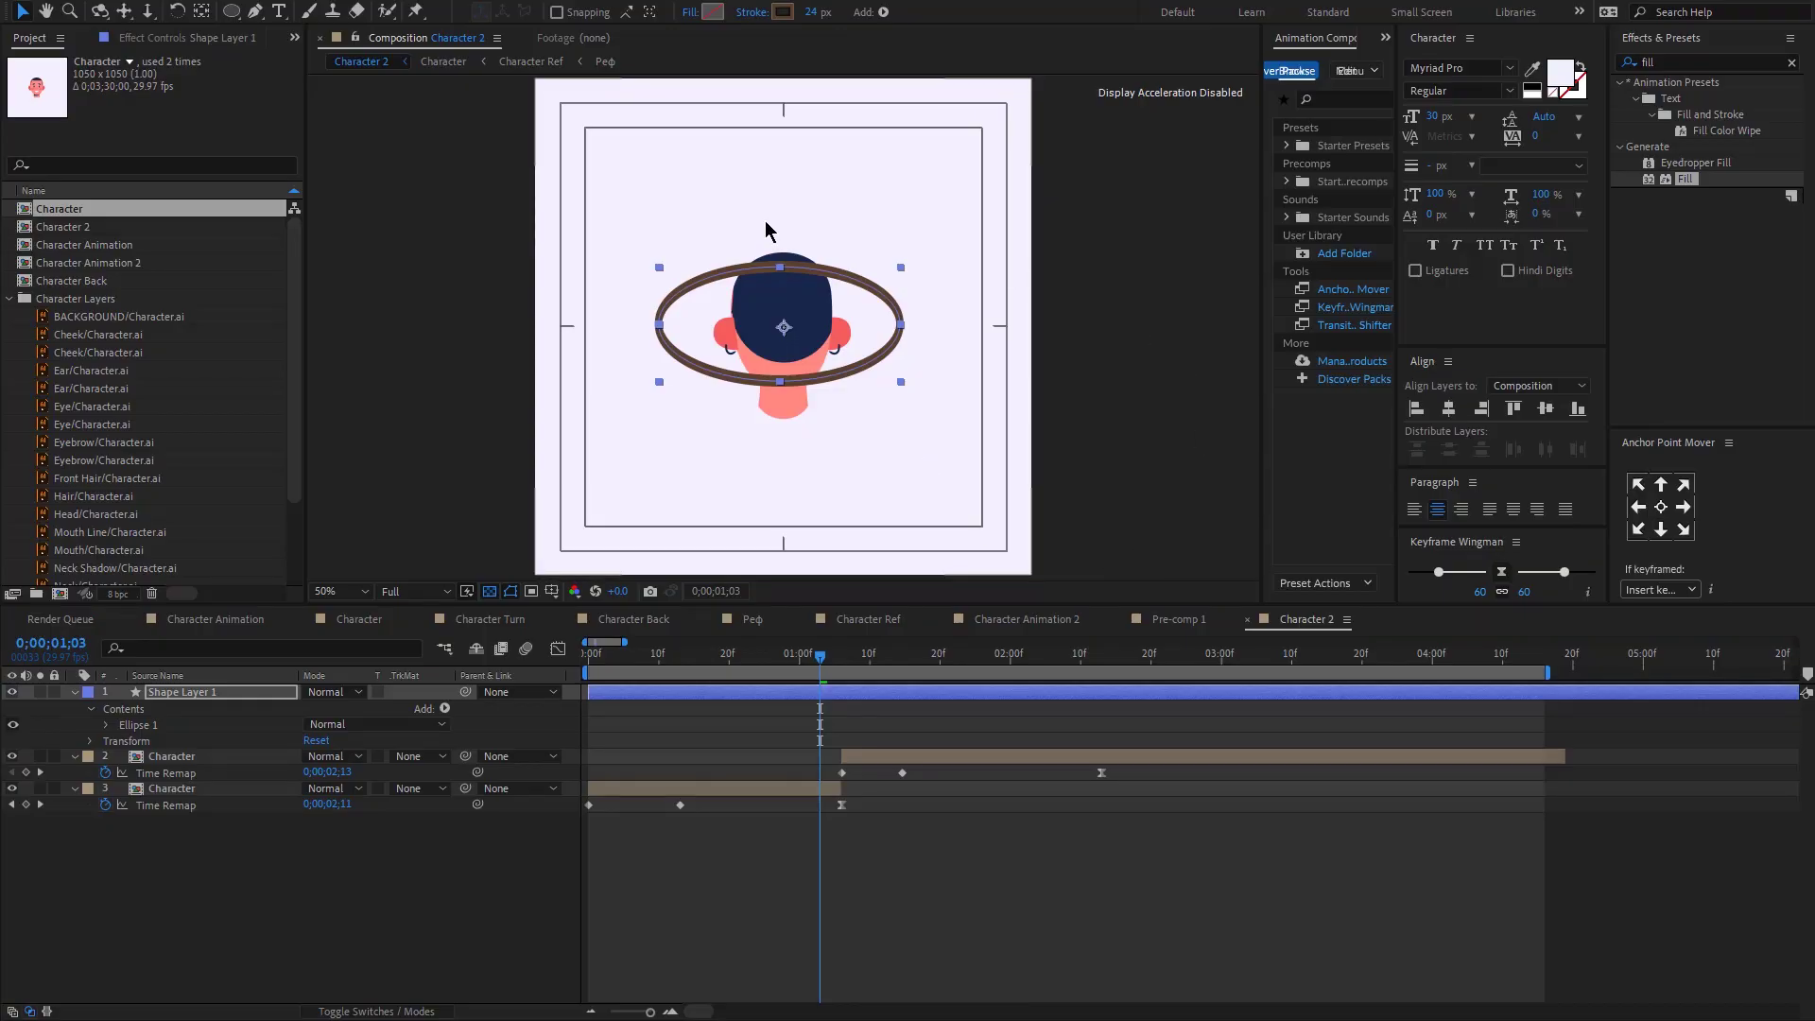
Step: Raise and widen the ellipse around the head, and change its stroke colour to turquoise blue
left_click_drag(901, 323, 880, 283)
left_click(783, 13)
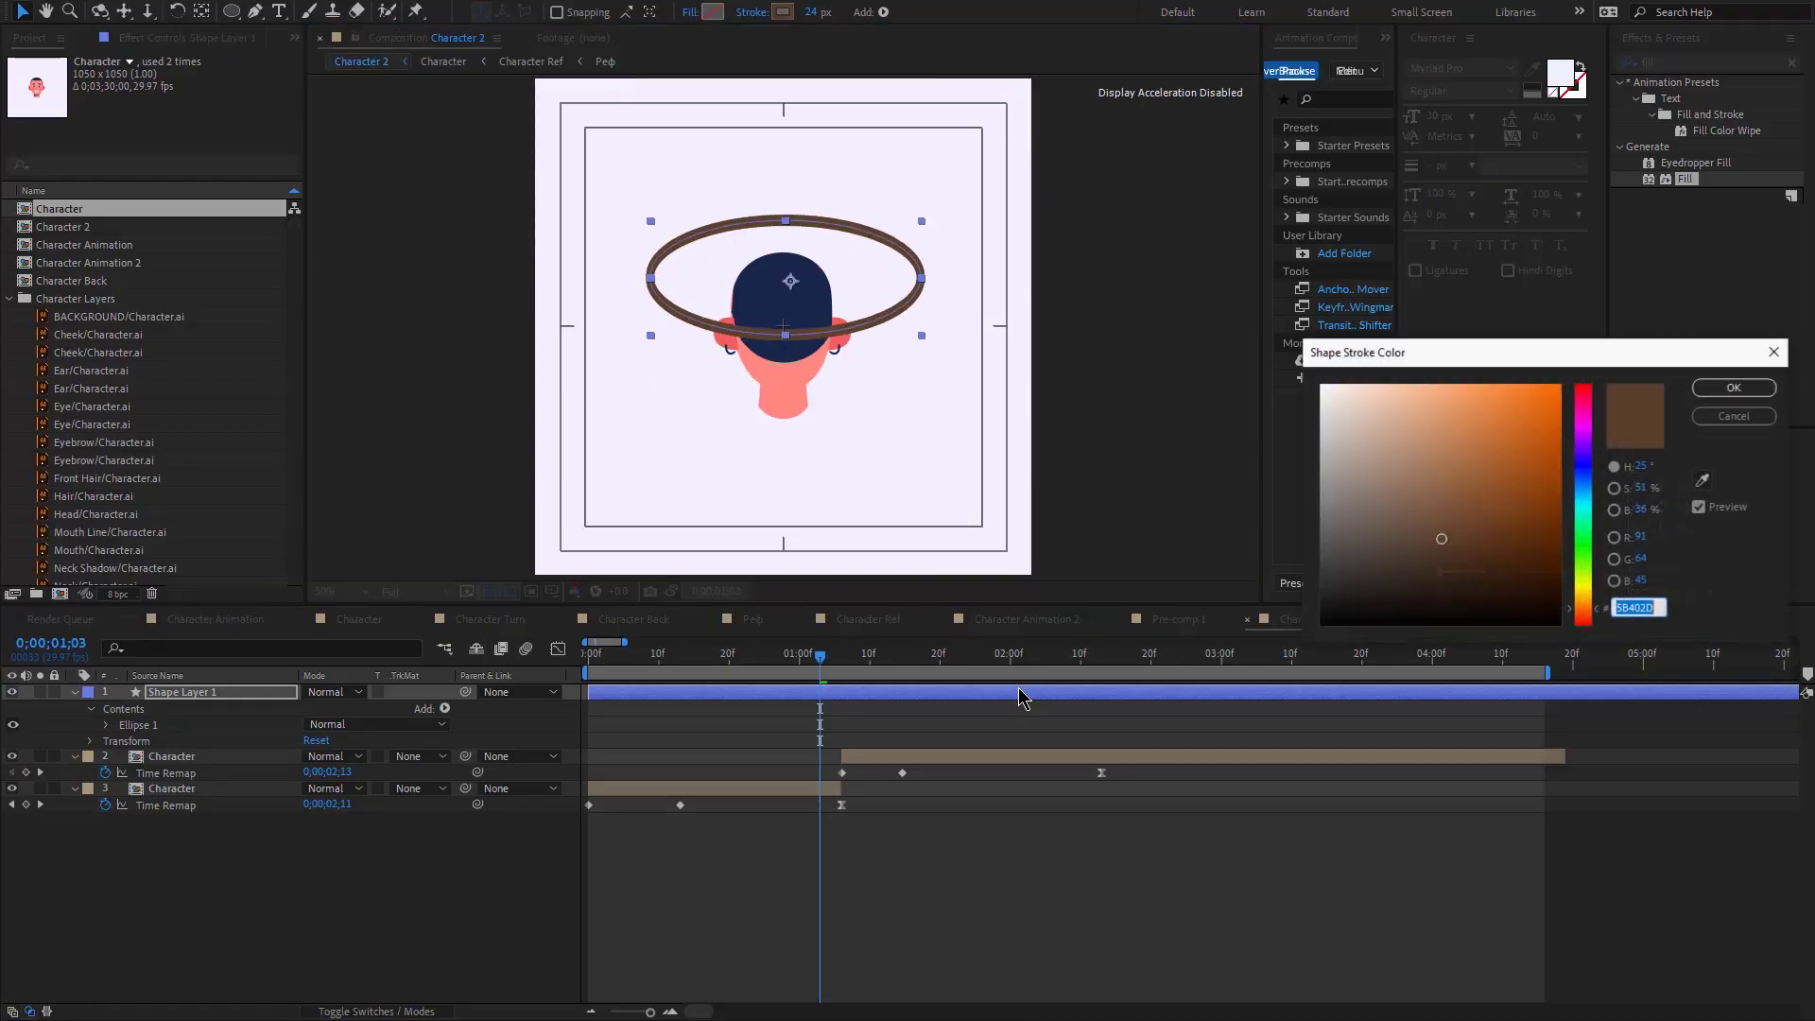
left_click(1586, 571)
left_click_drag(1584, 575, 1607, 433)
left_click(1589, 501)
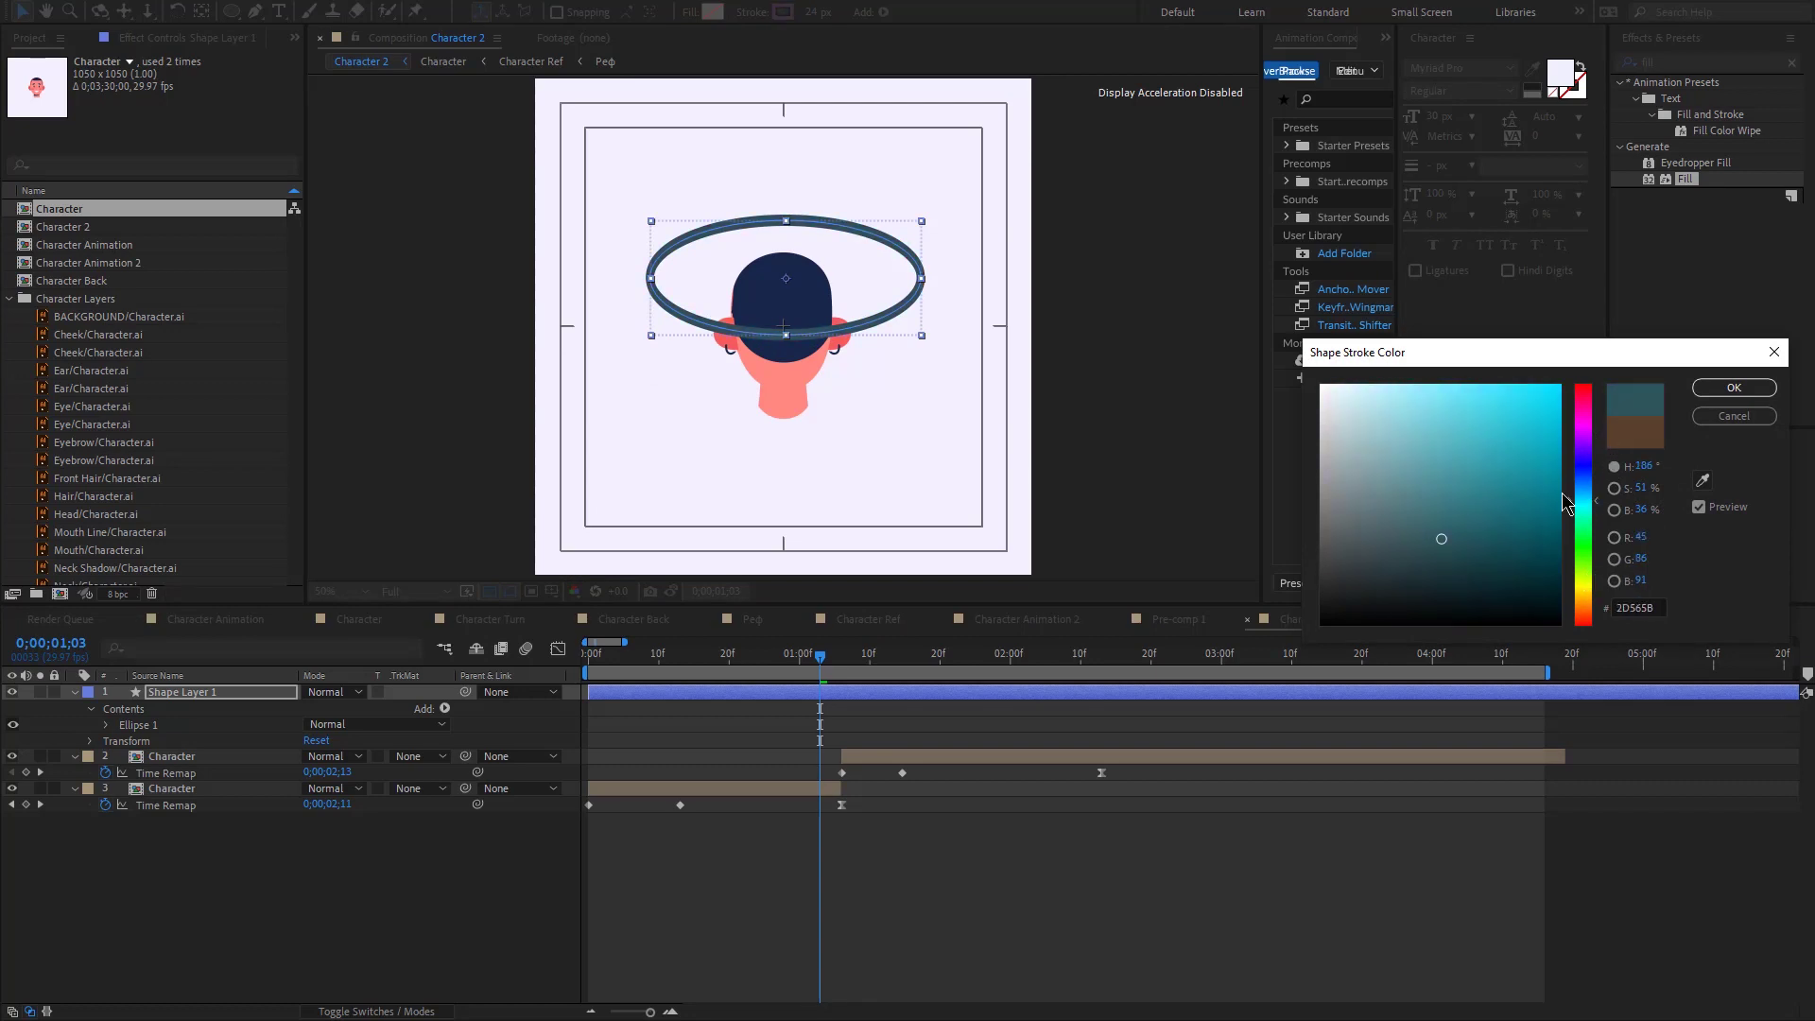
left_click(1481, 437)
left_click(1734, 387)
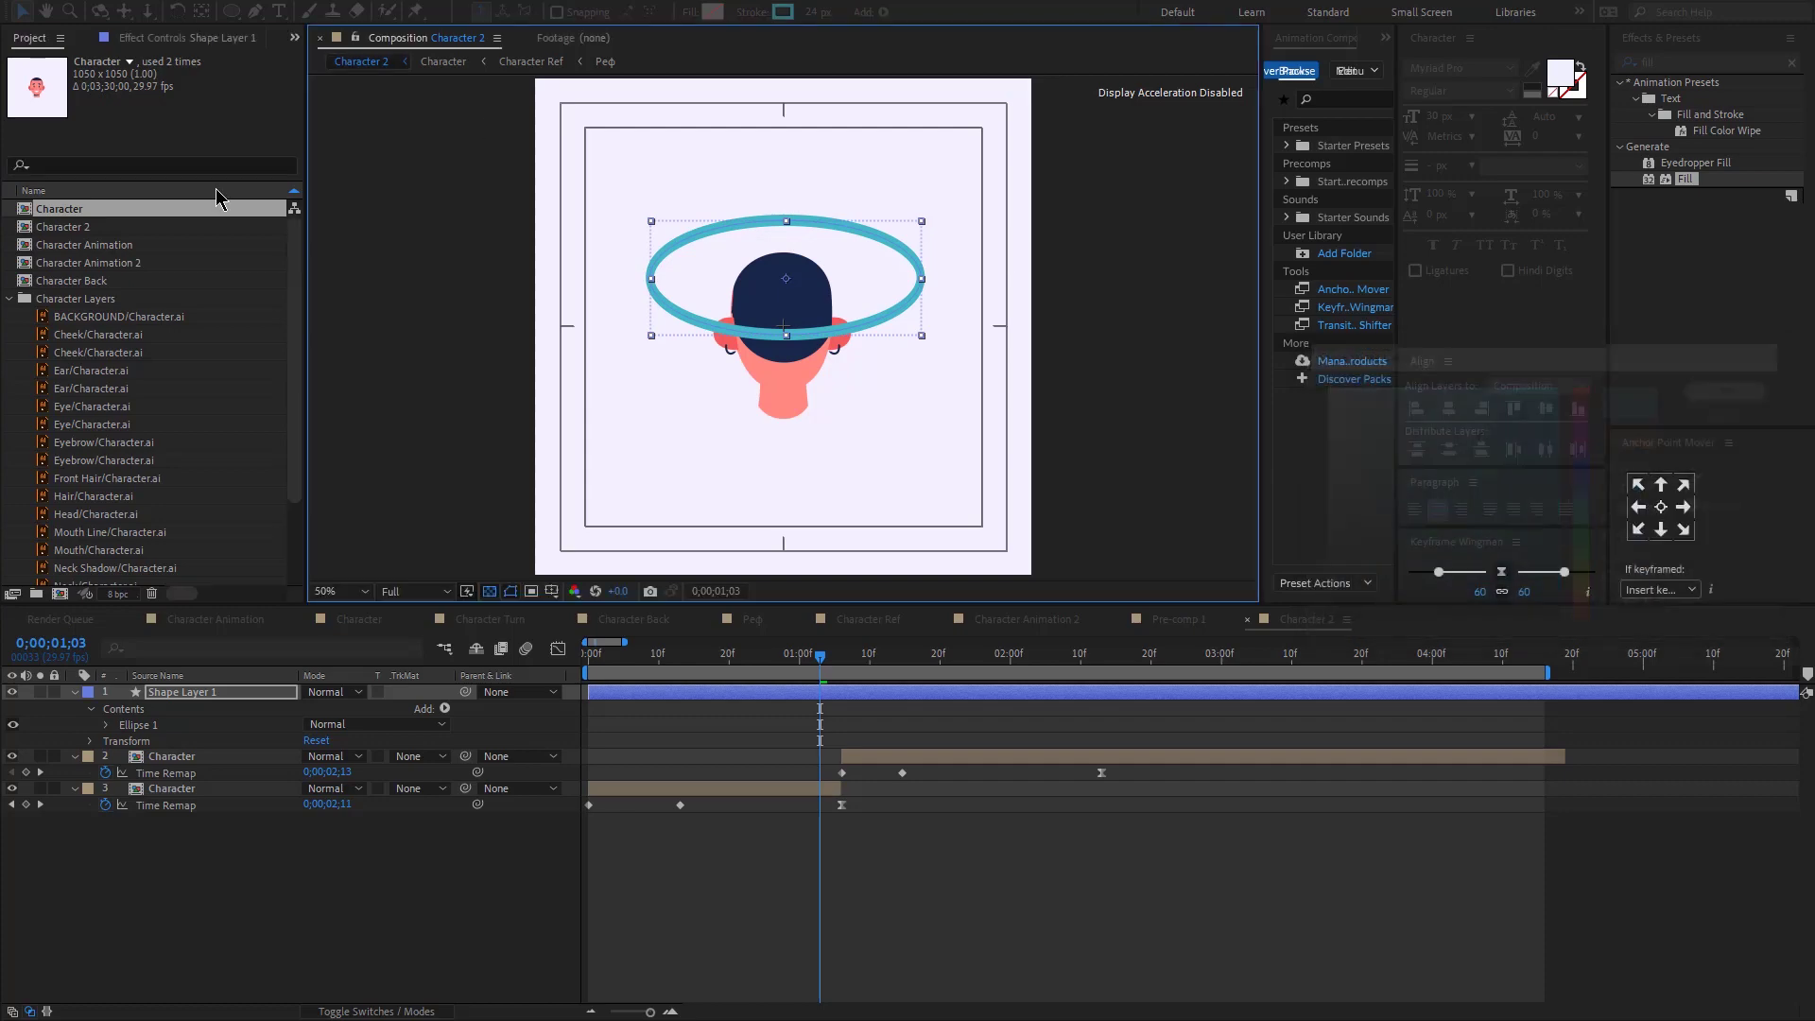
Step: Set the ellipse stroke's line cap to Round Cap and its line join to Round Join
left_click(105, 727)
left_click(123, 740)
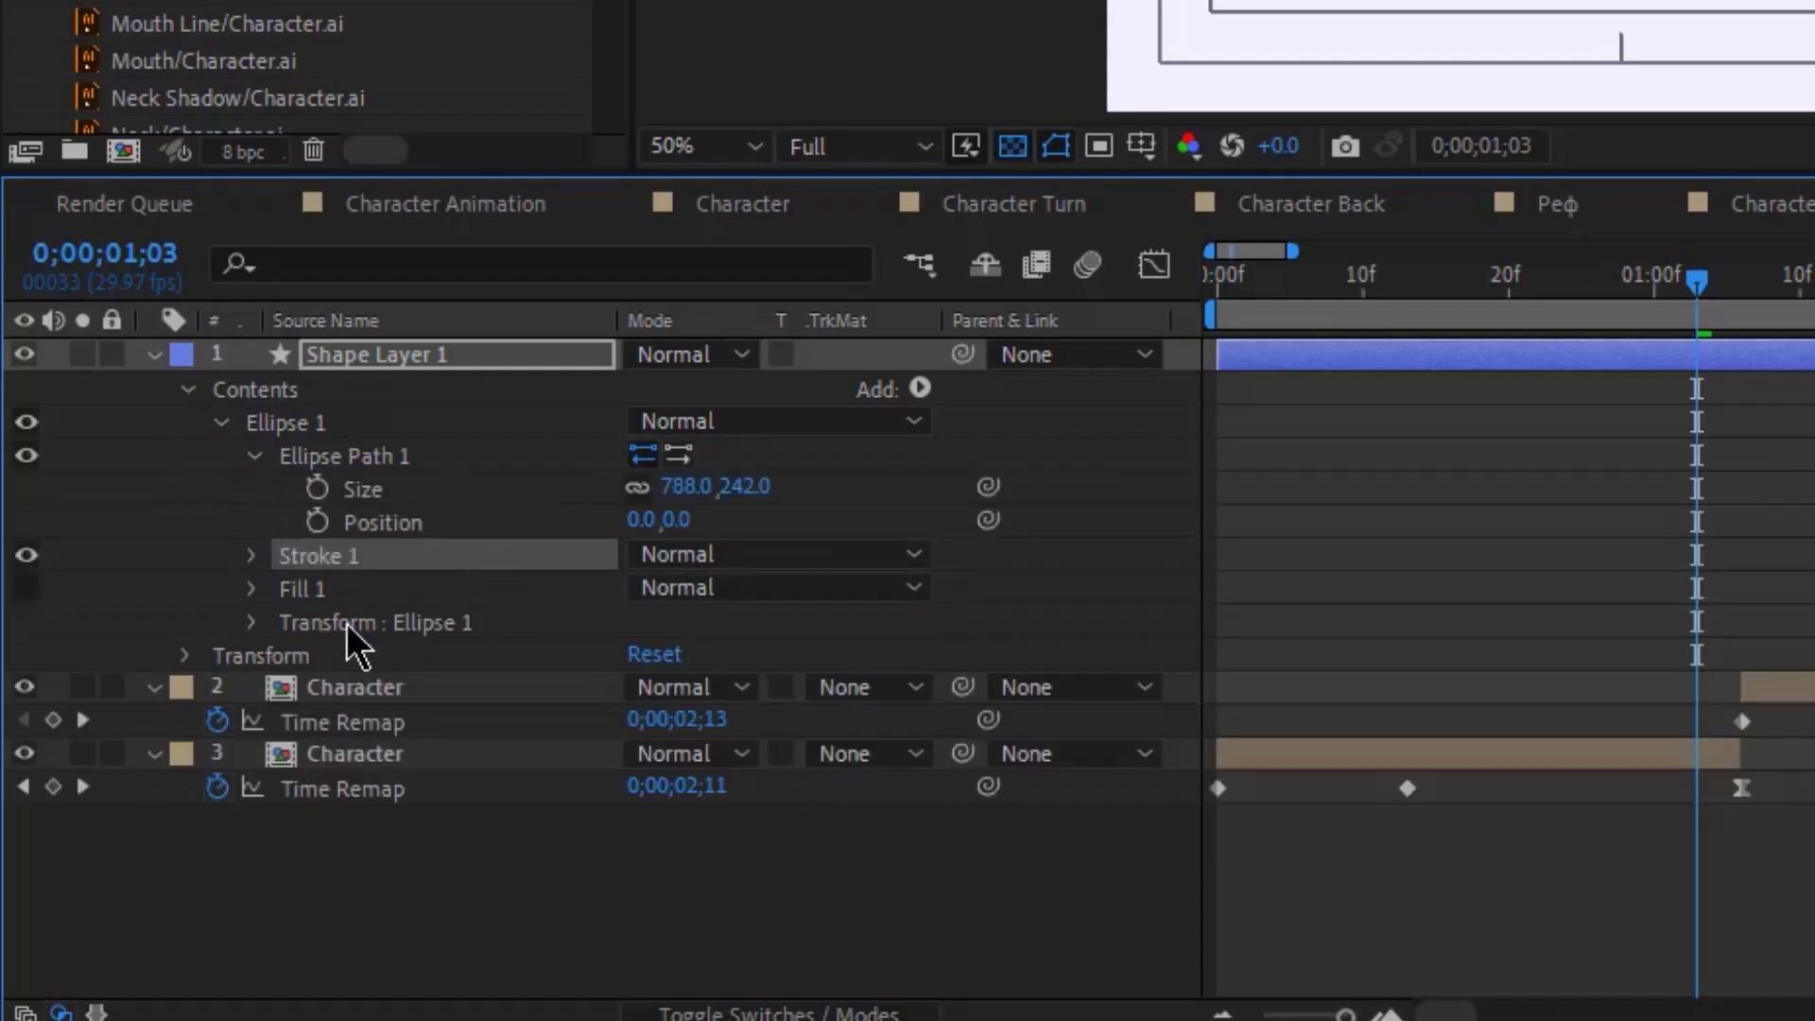
left_click(252, 556)
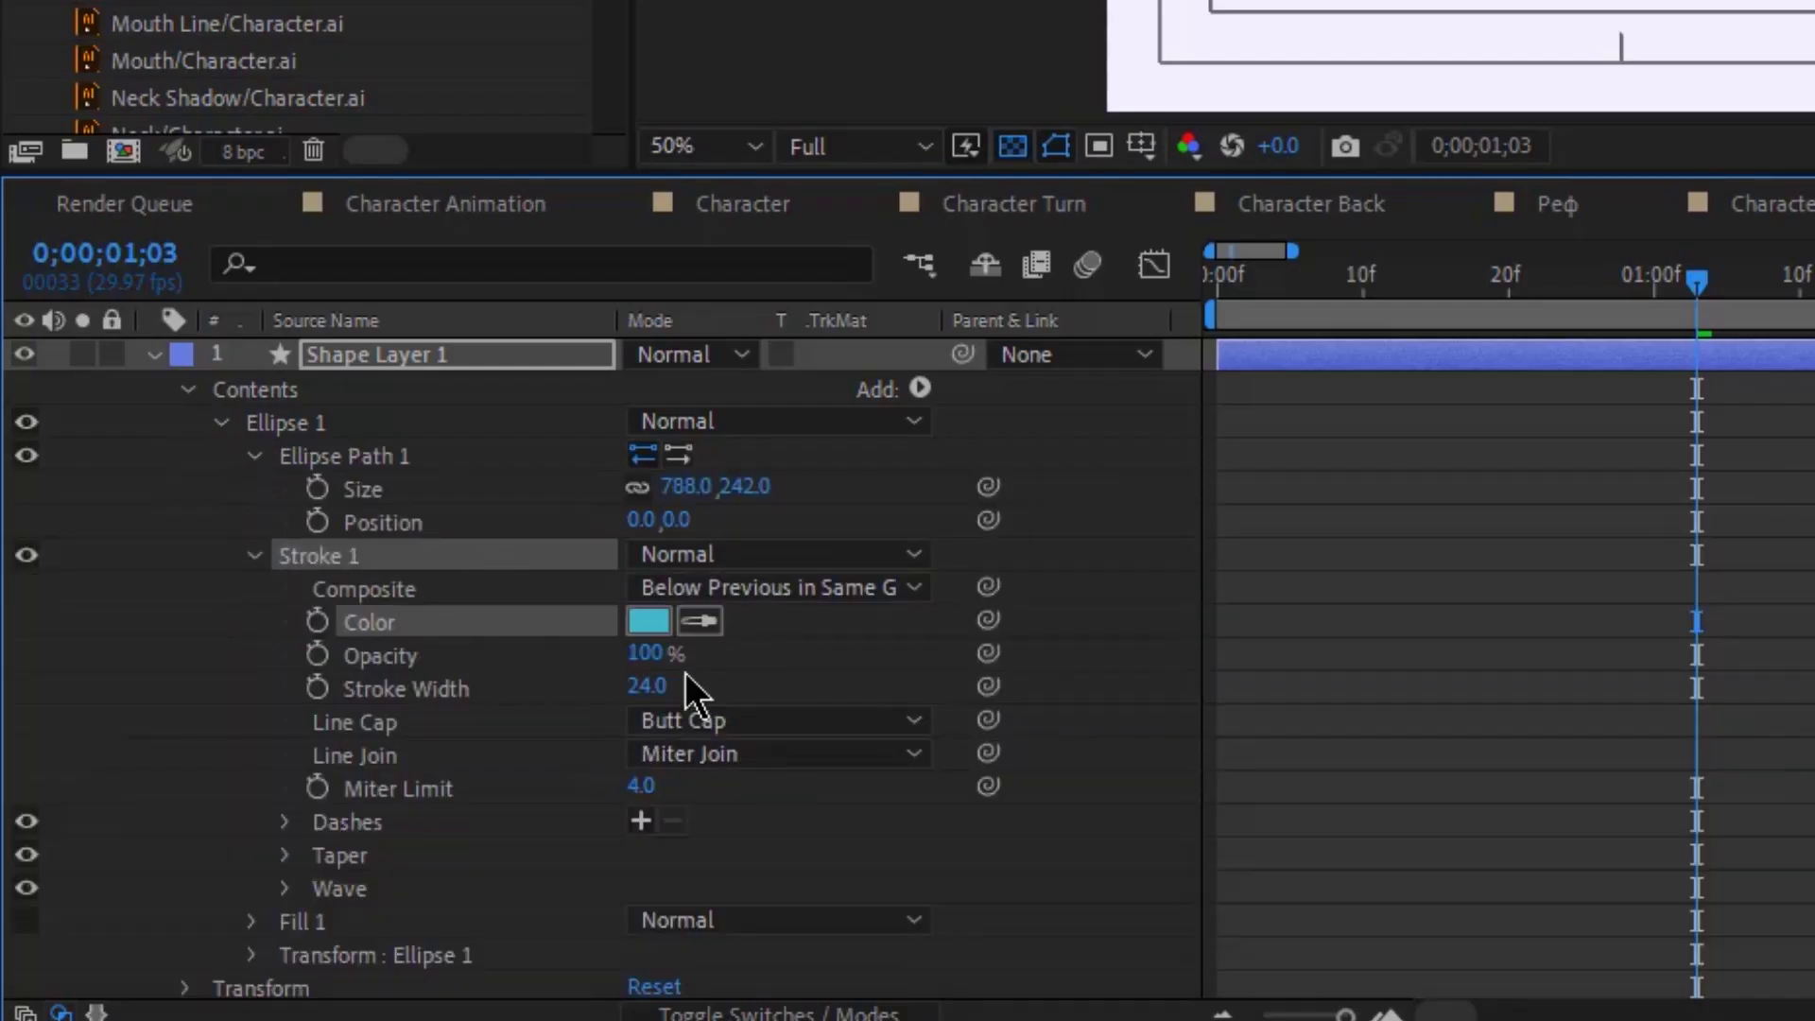
left_click(737, 721)
left_click(738, 807)
left_click(716, 753)
left_click(722, 840)
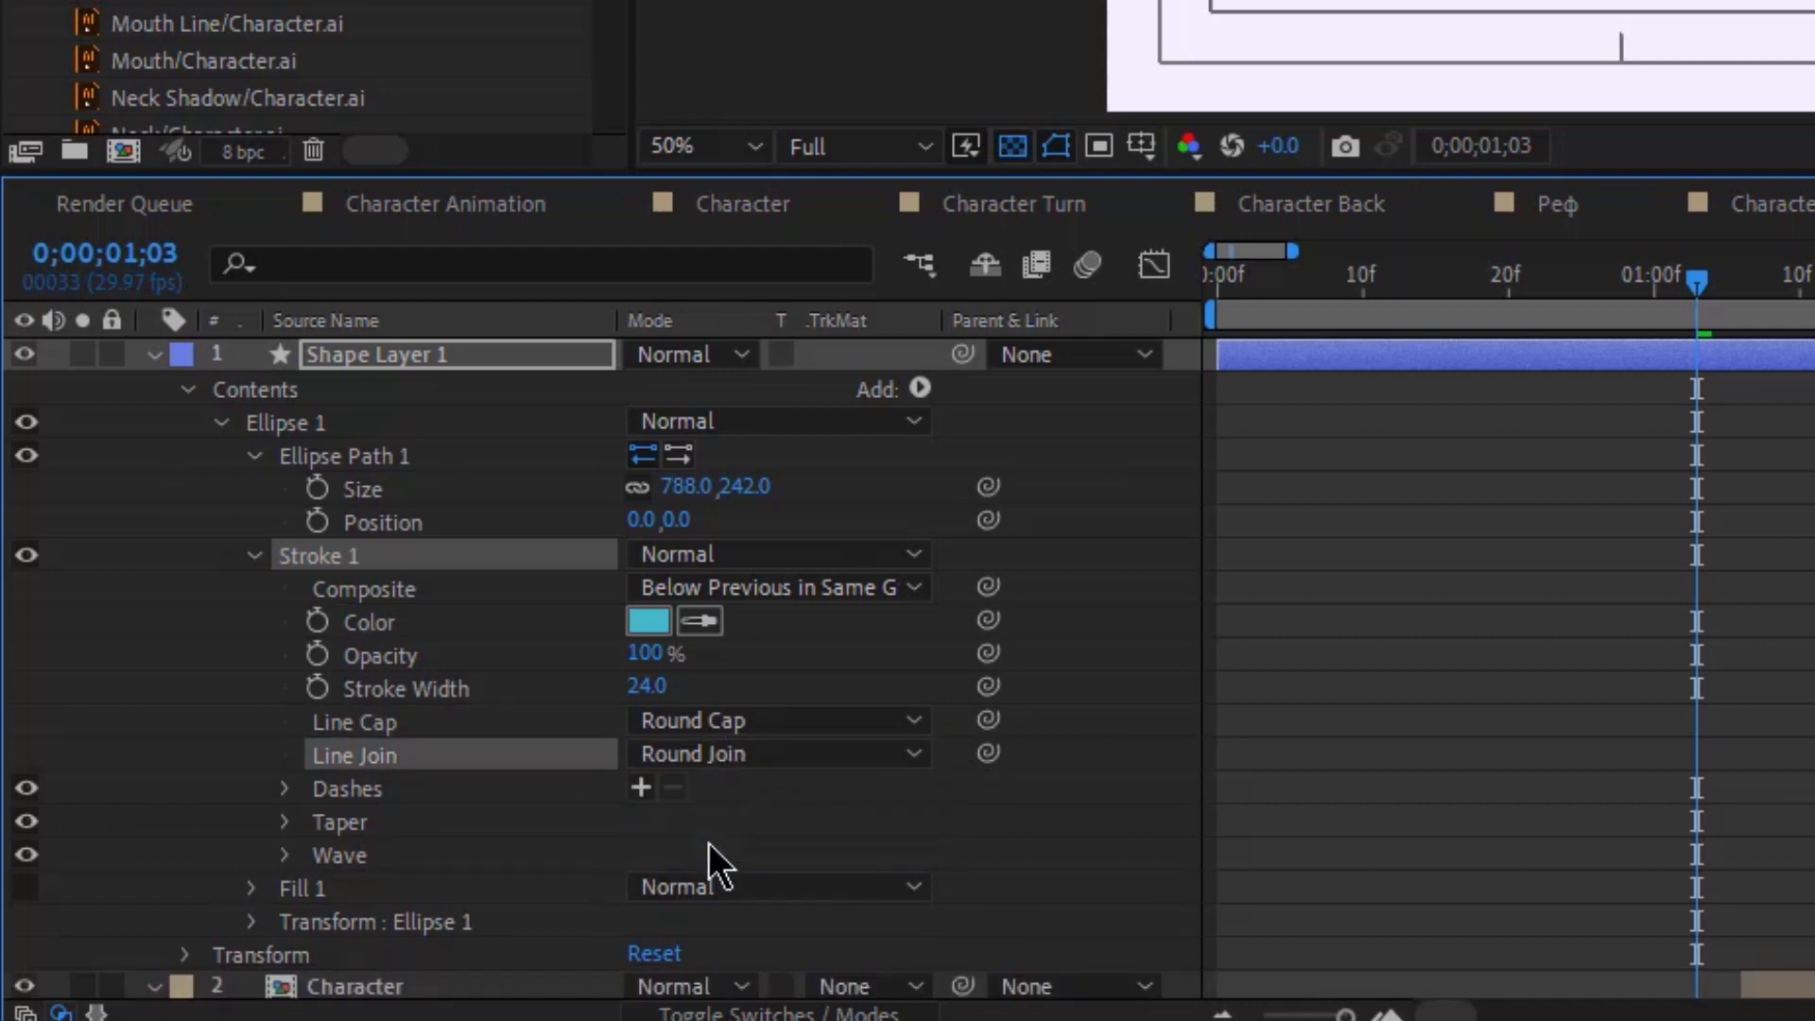
left_click(1551, 677)
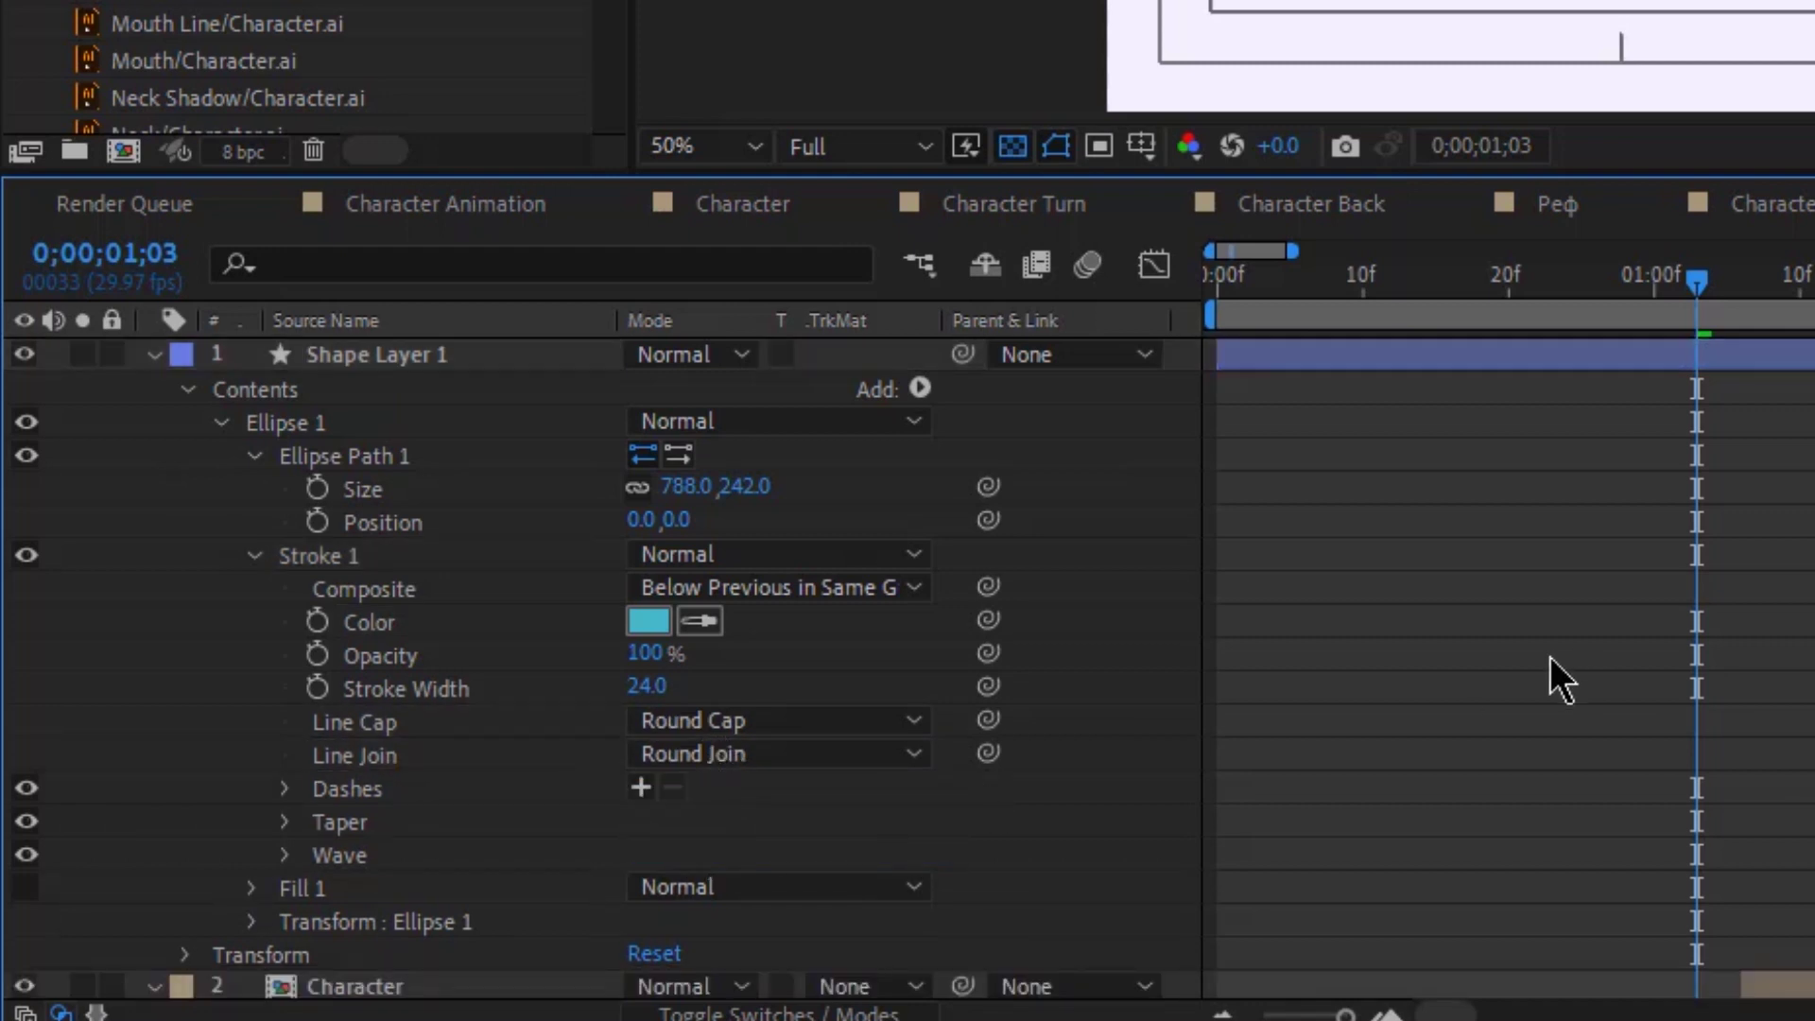
Step: Add Trim Paths to Shape Layer 1 and expand its properties
left_click(920, 388)
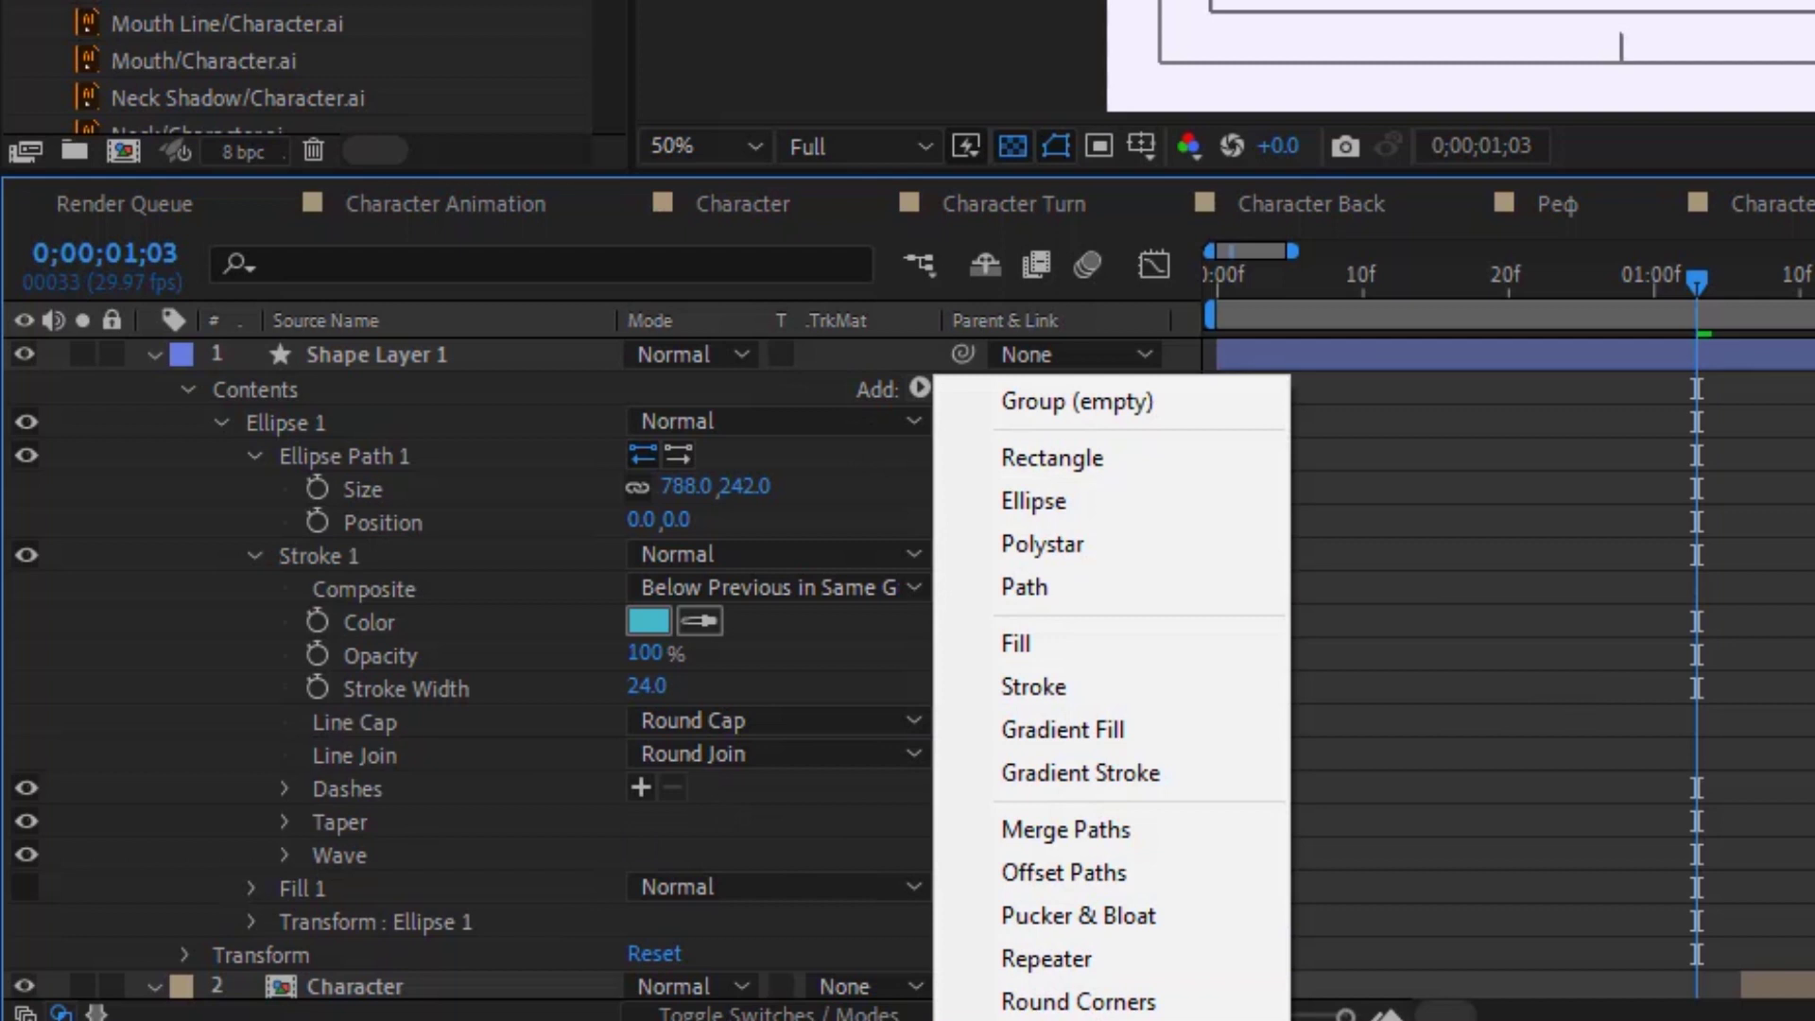
left_click(992, 1019)
left_click(218, 954)
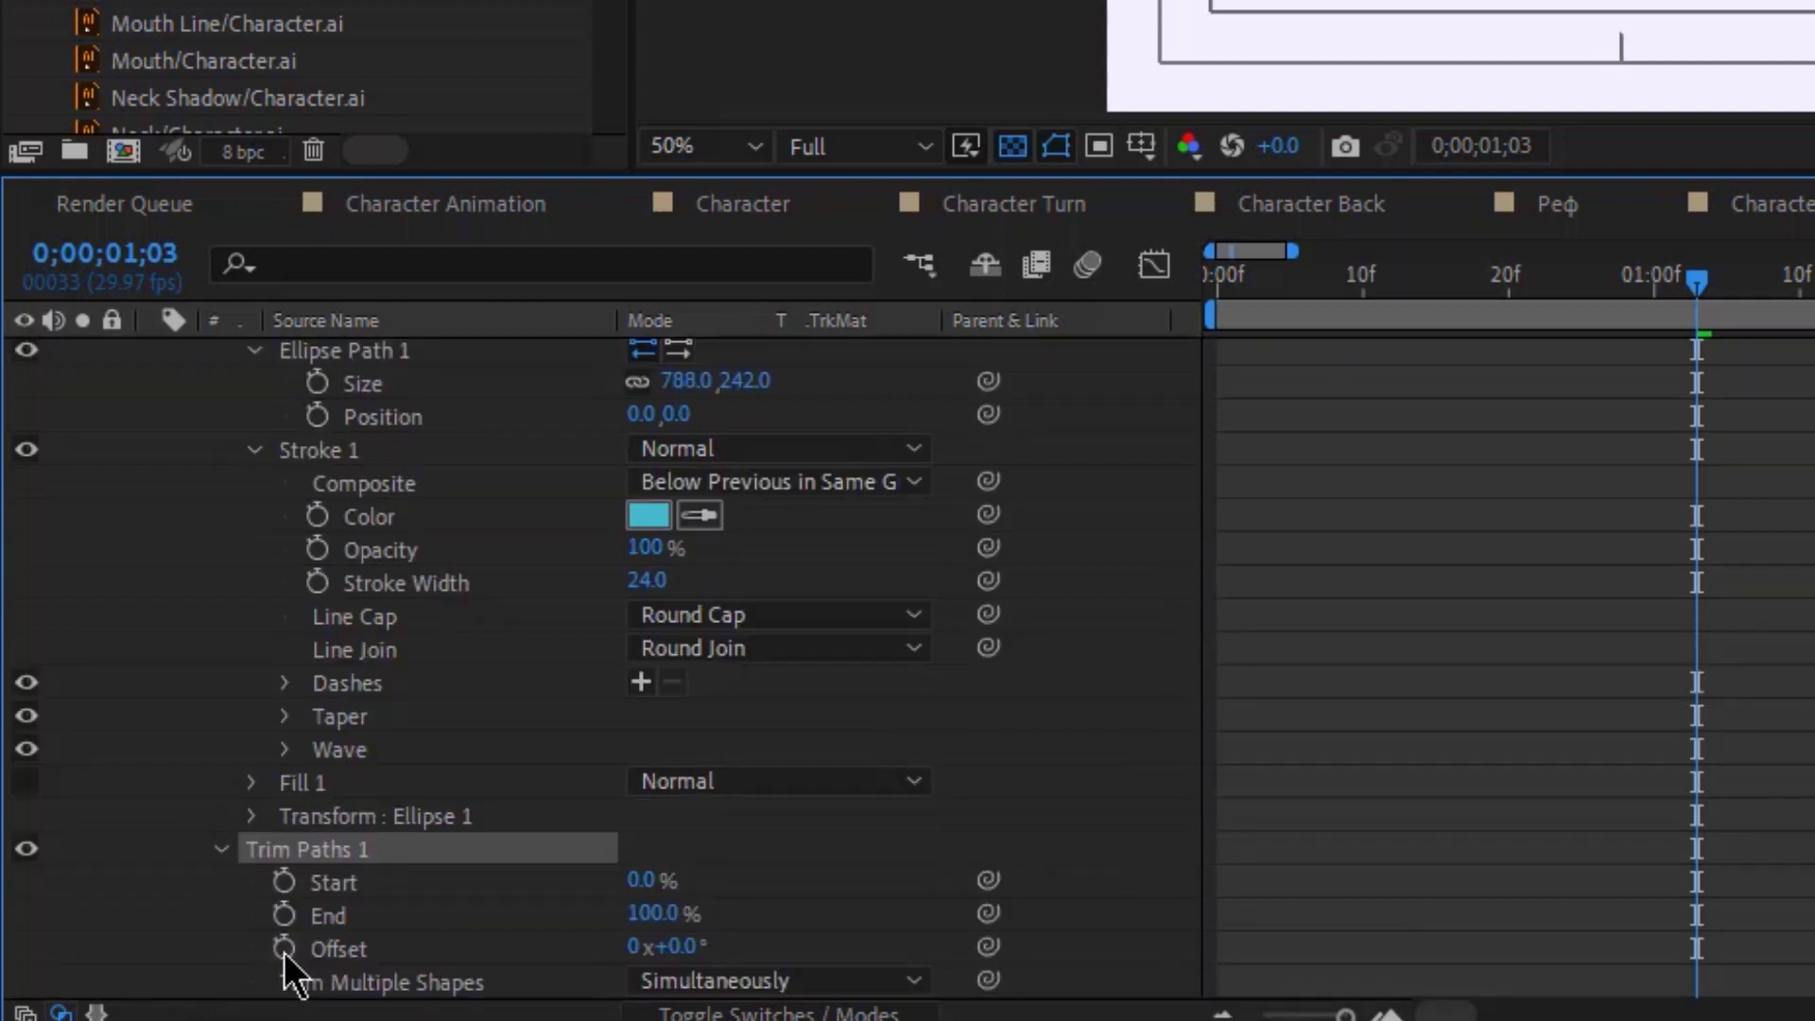
Step: Keyframe the Trim Paths End from 0% at 0;00;01;03 to 100% at 0;00;01;20
left_click(284, 915)
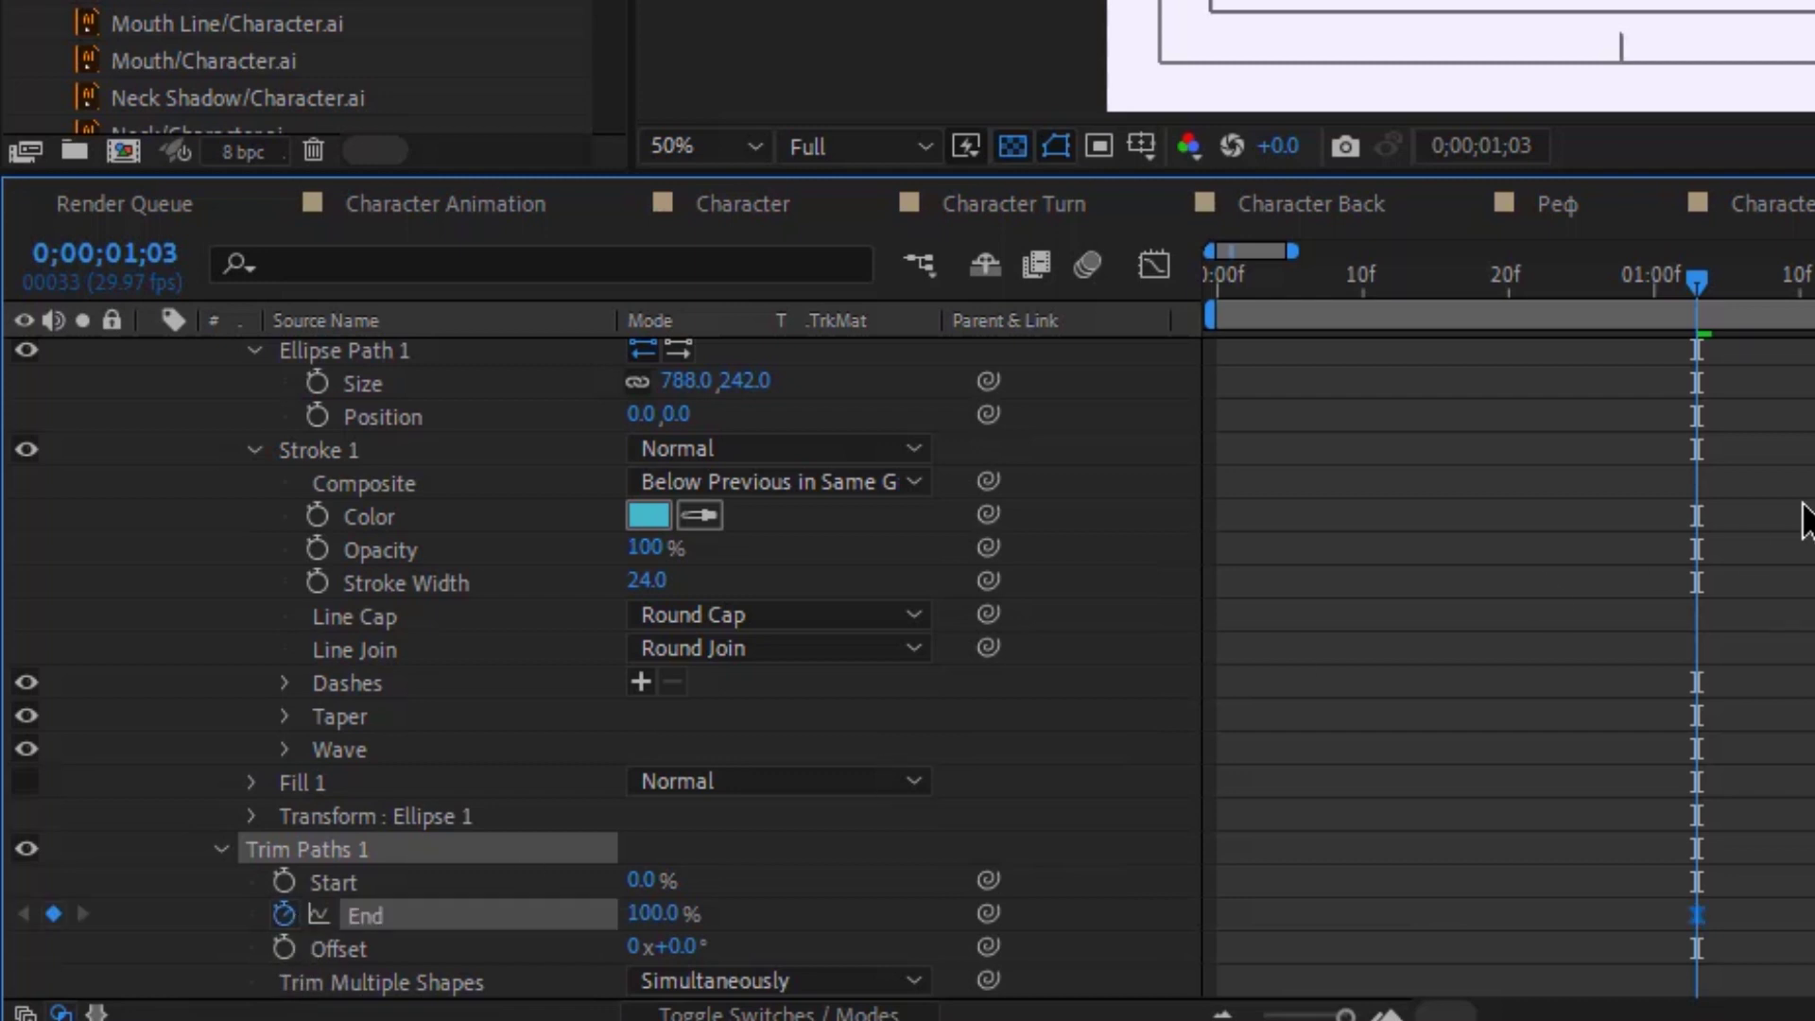
scroll(1749, 662, "down", 3)
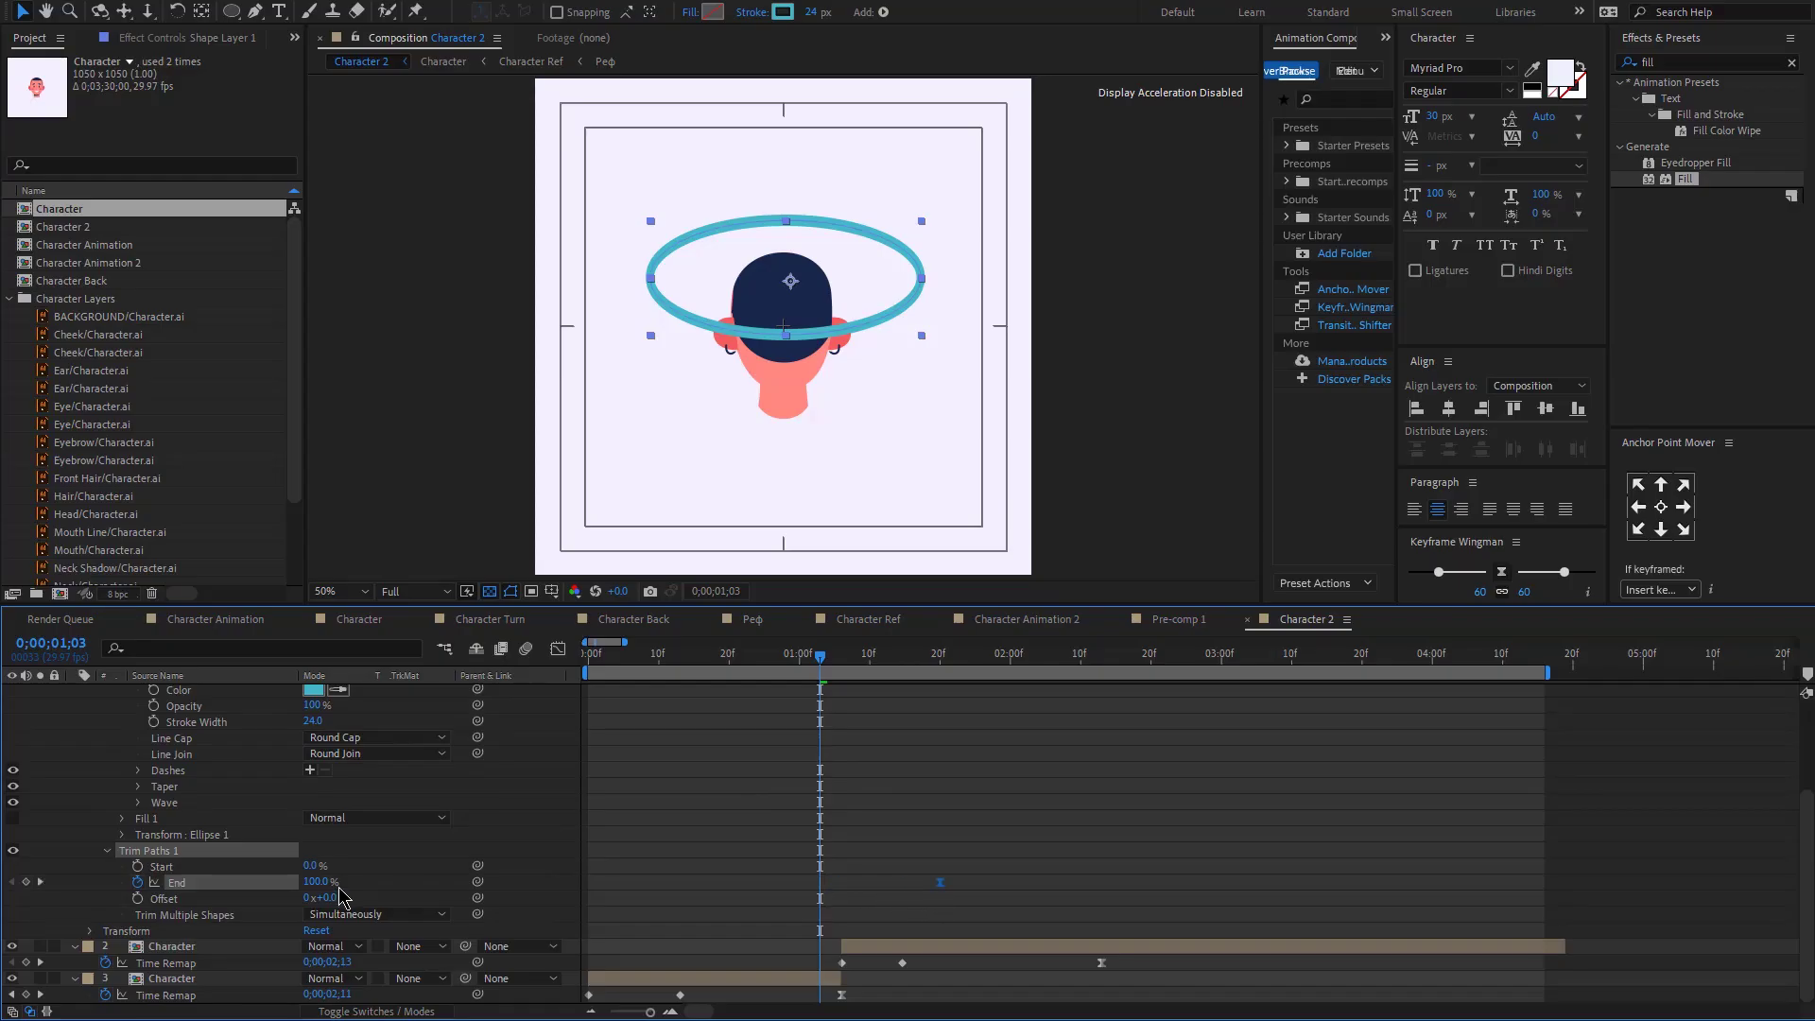
left_click_drag(338, 894, 5, 881)
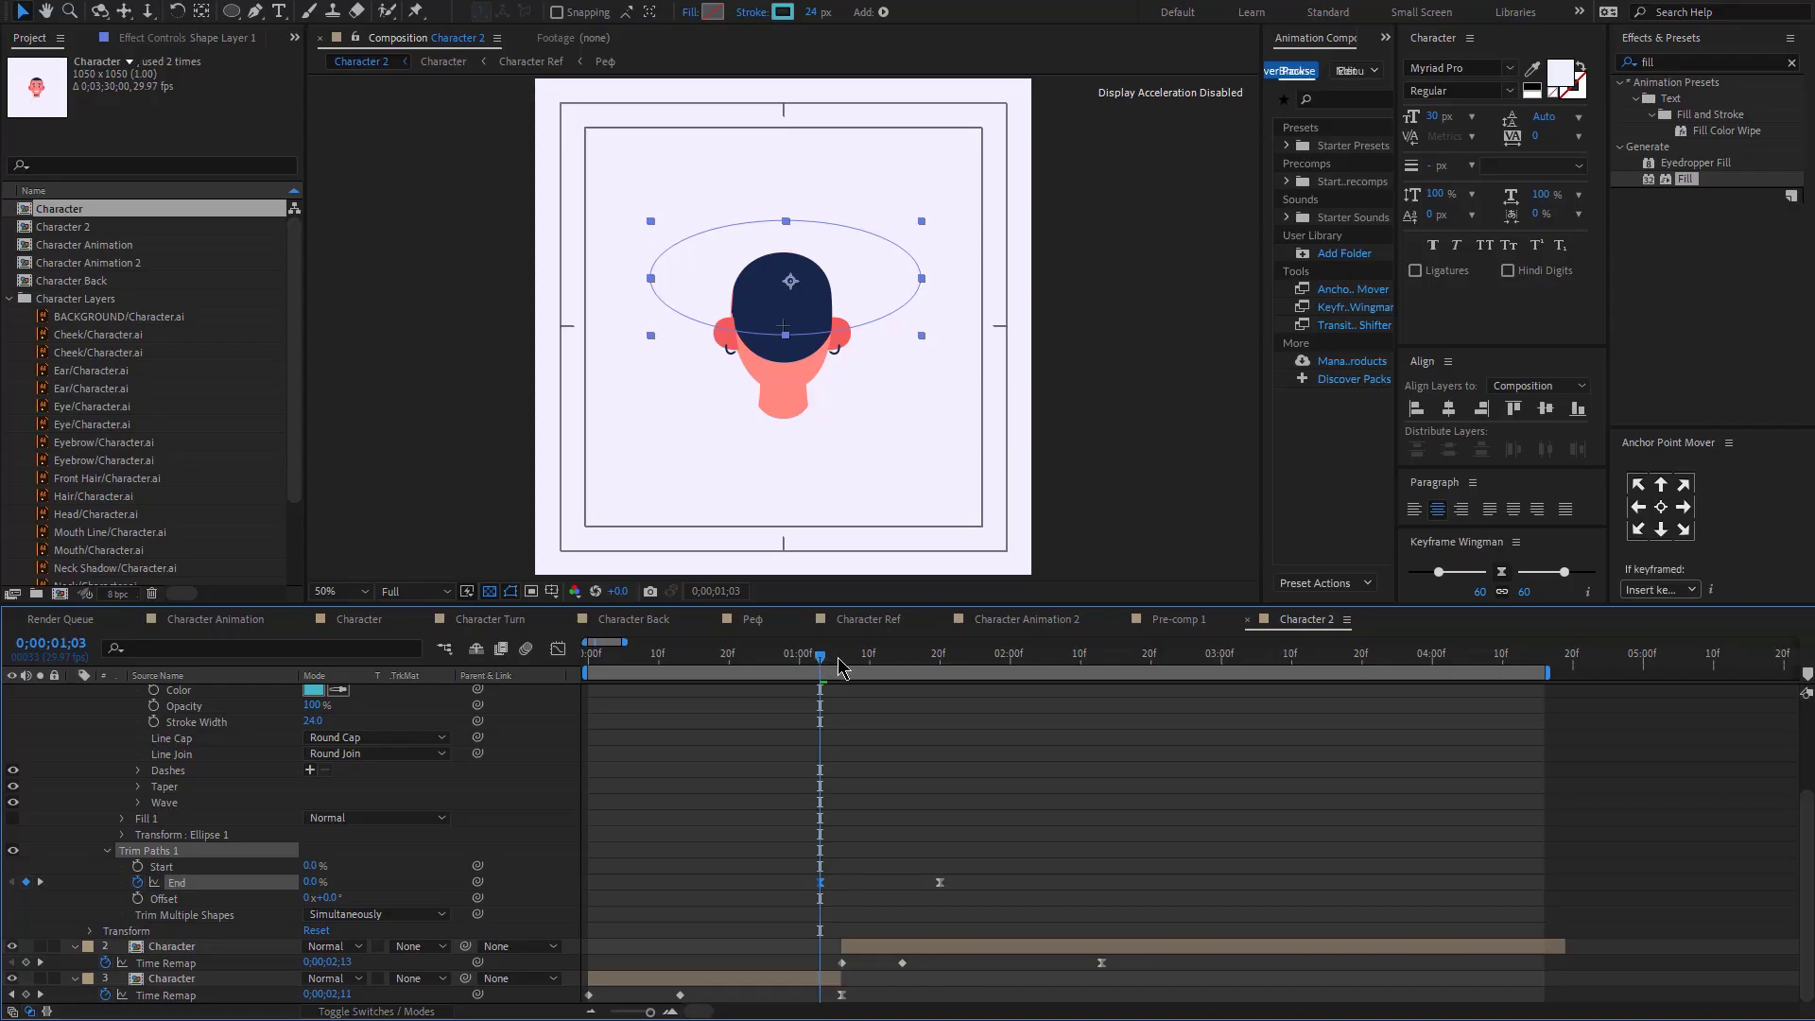
Step: Keyframe the Trim Paths Start from 0% at 0;00;01;07 to 100% at 0;00;01;24, and preview the ring's motion
left_click(849, 664)
left_click(138, 866)
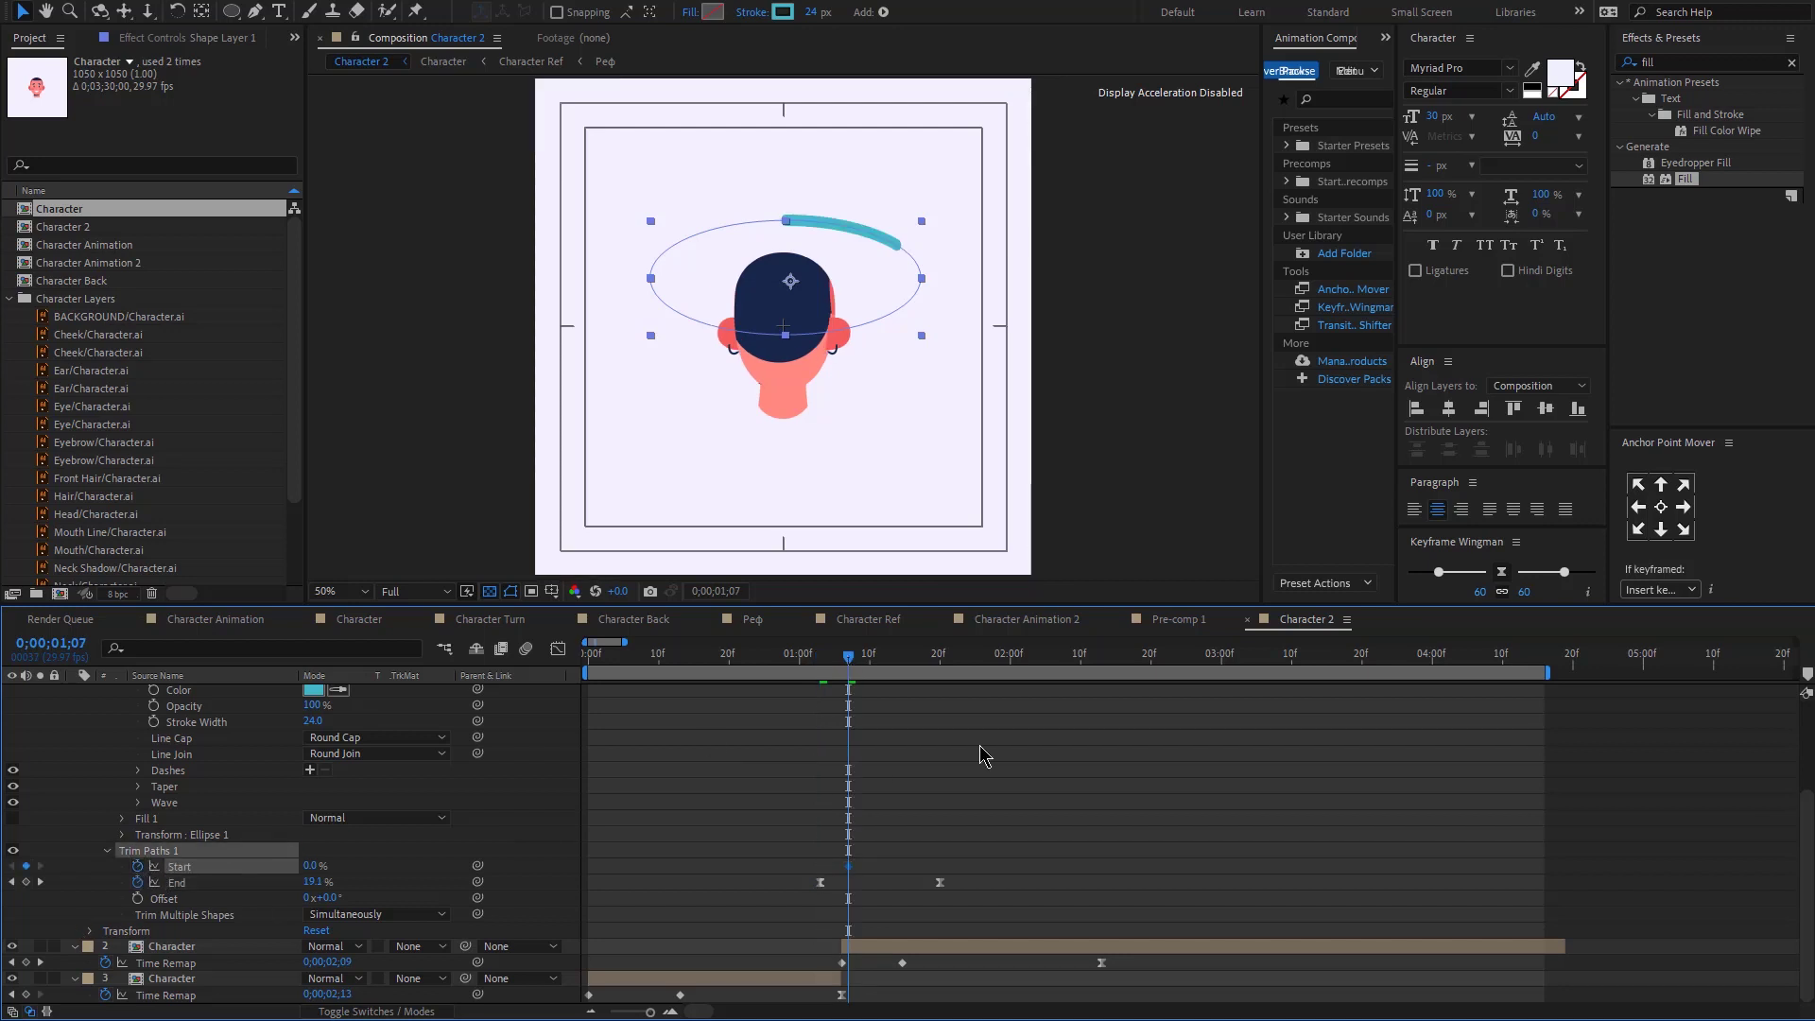
left_click(968, 664)
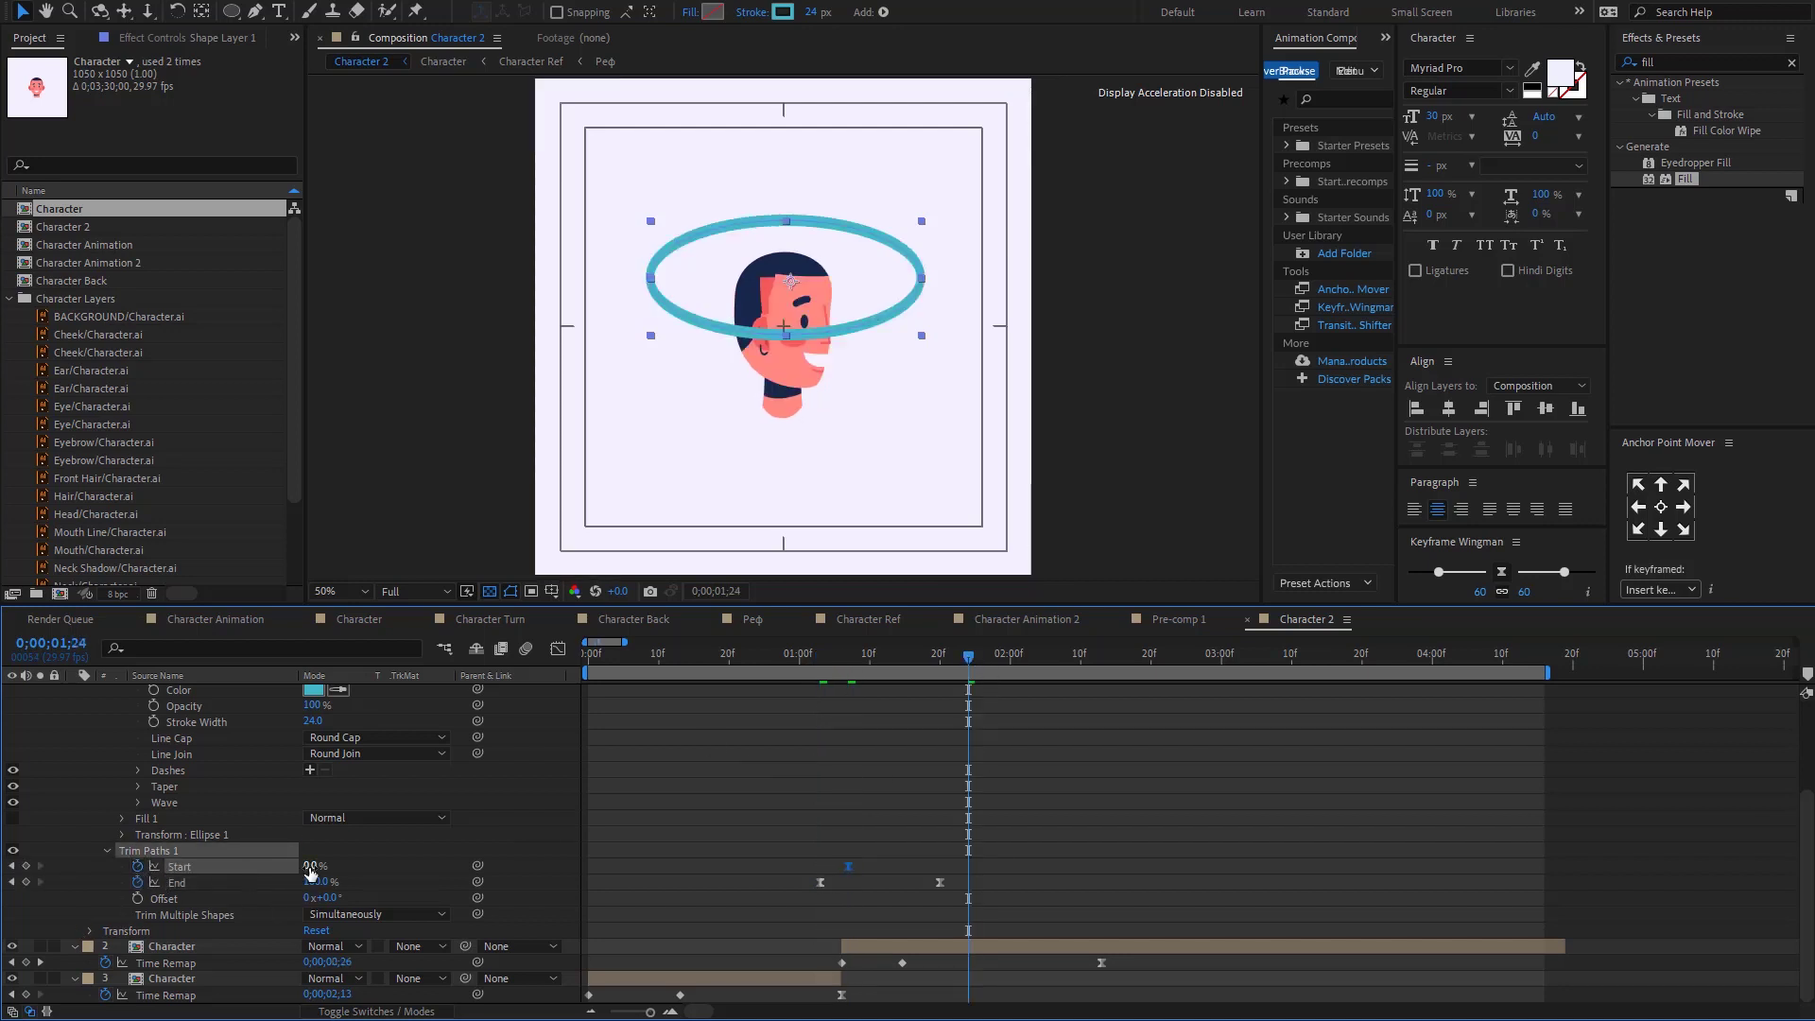
left_click_drag(310, 867, 605, 856)
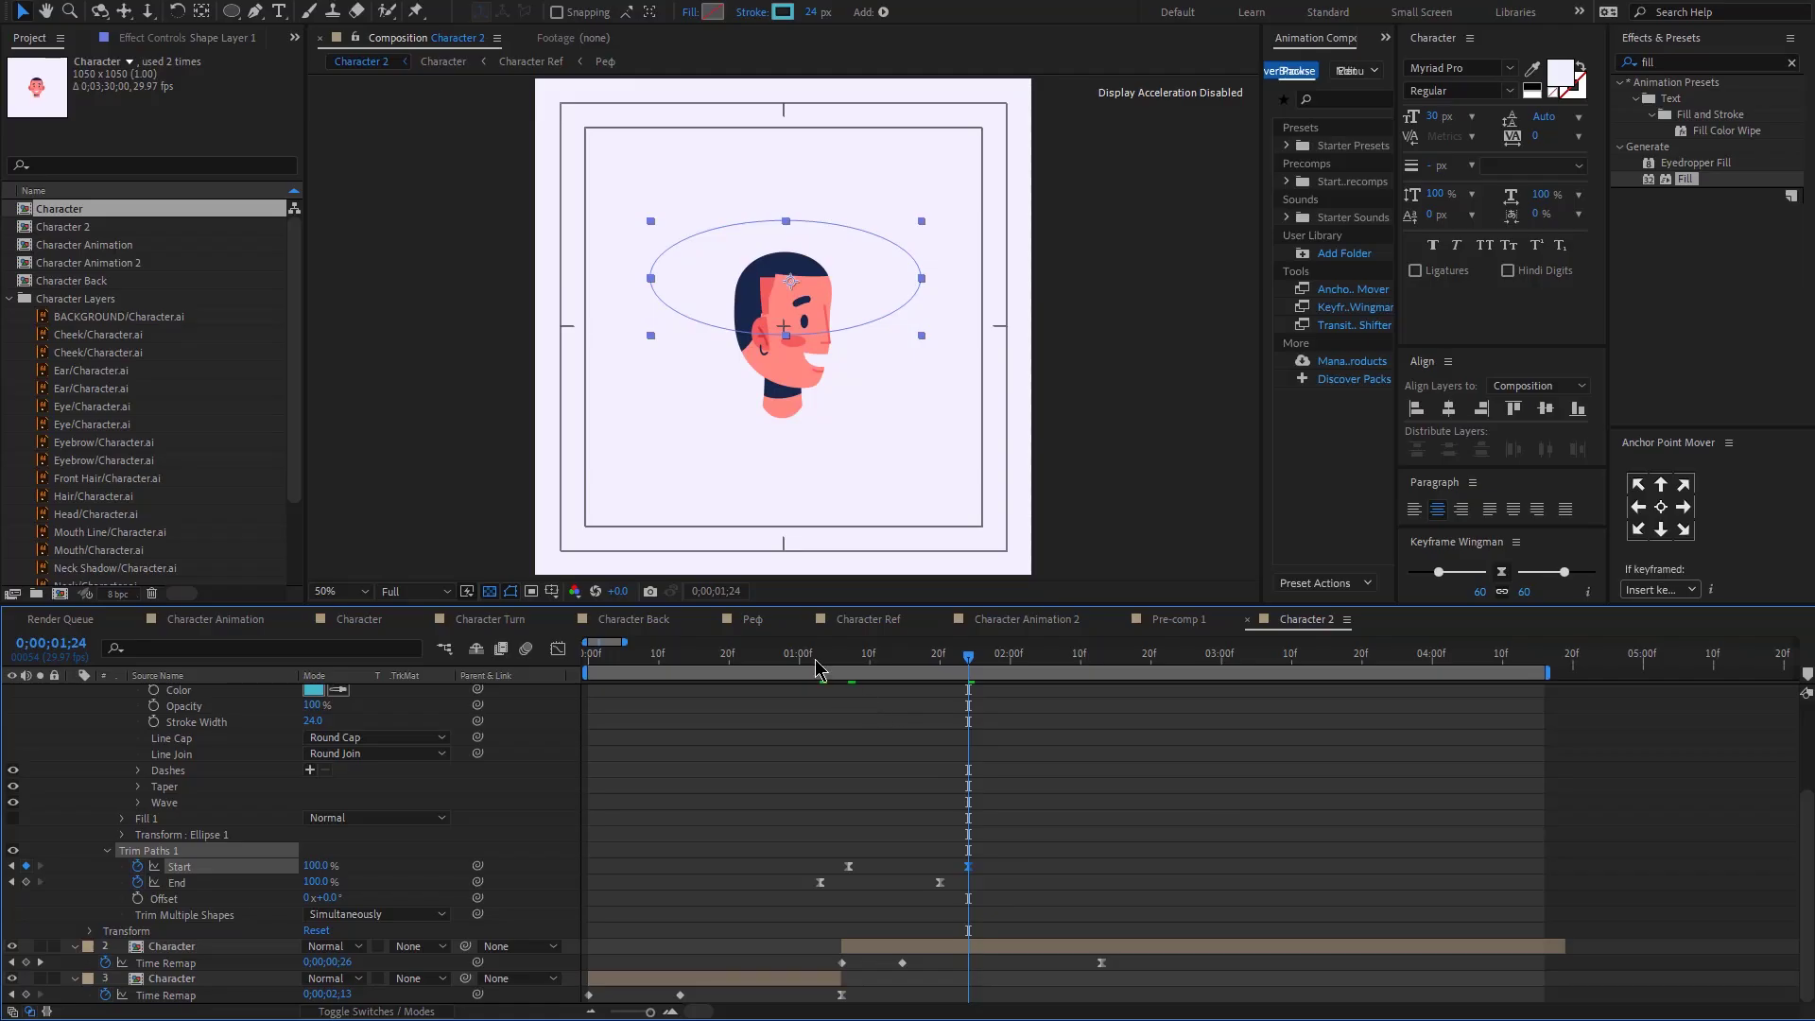
left_click(815, 662)
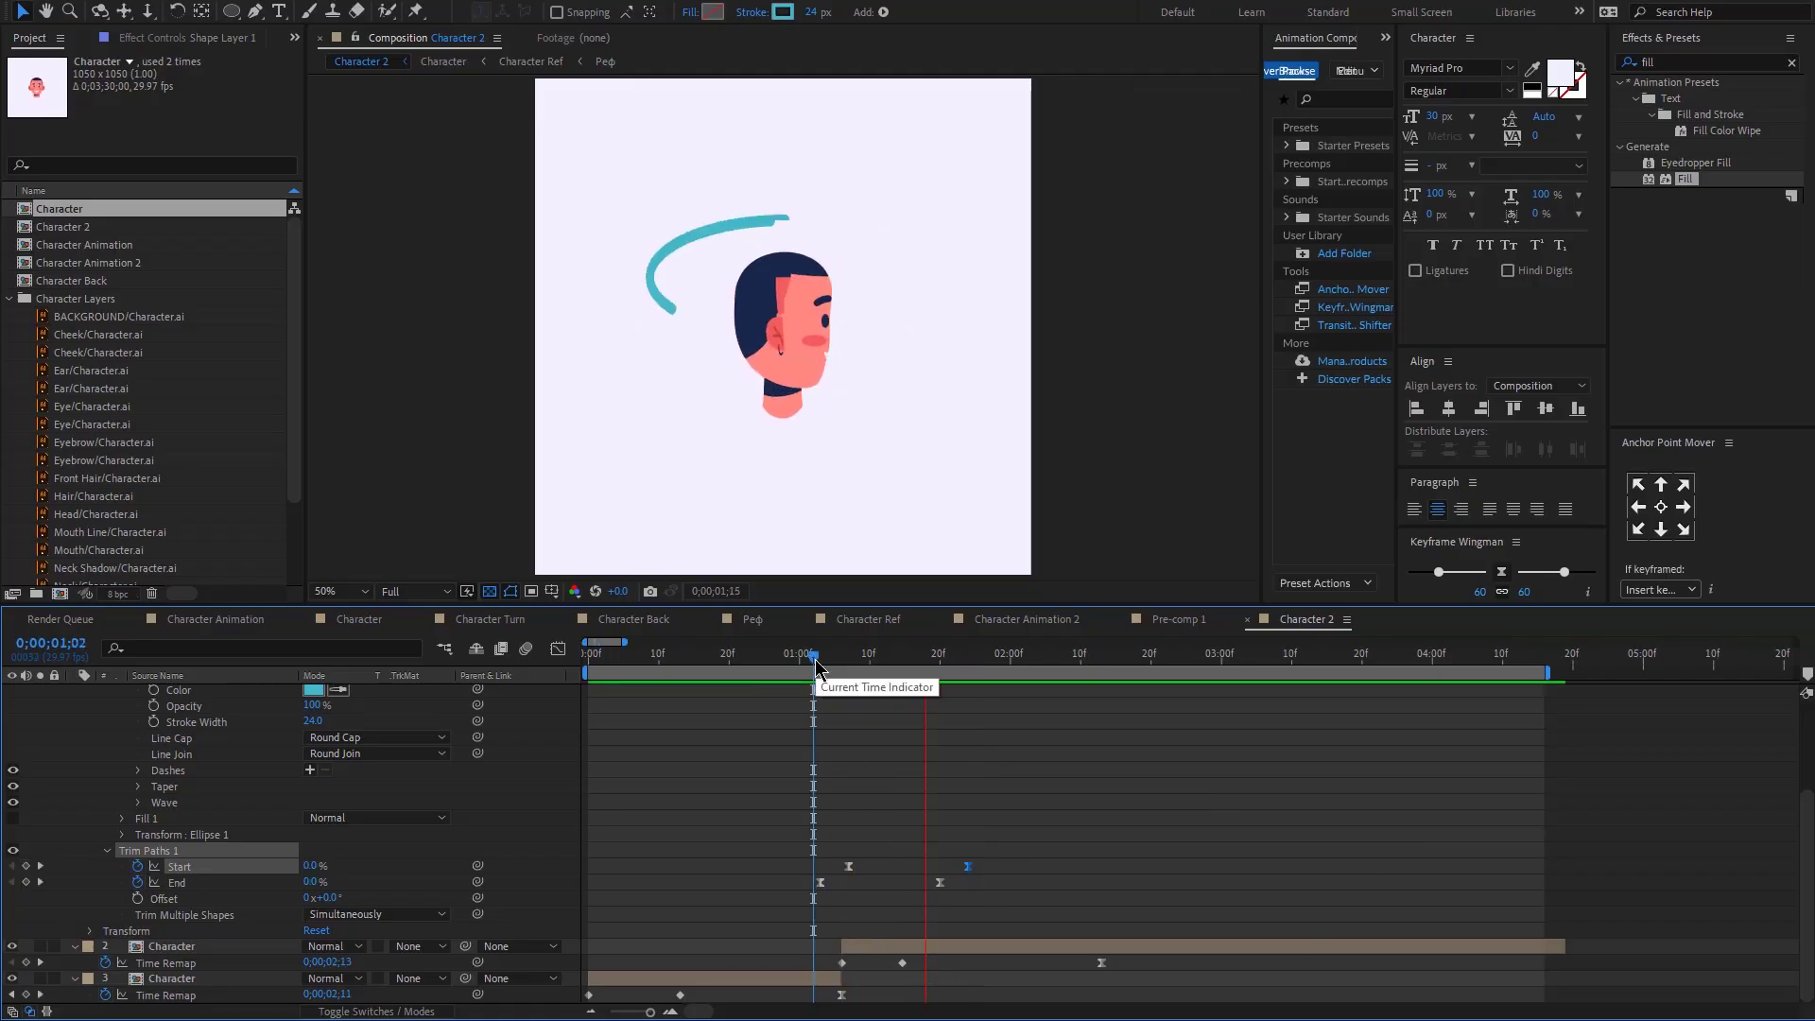
Step: Split the ring's shape layer at 0;00;01;03 and delete the part before the split
key("ctrl+shift+d")
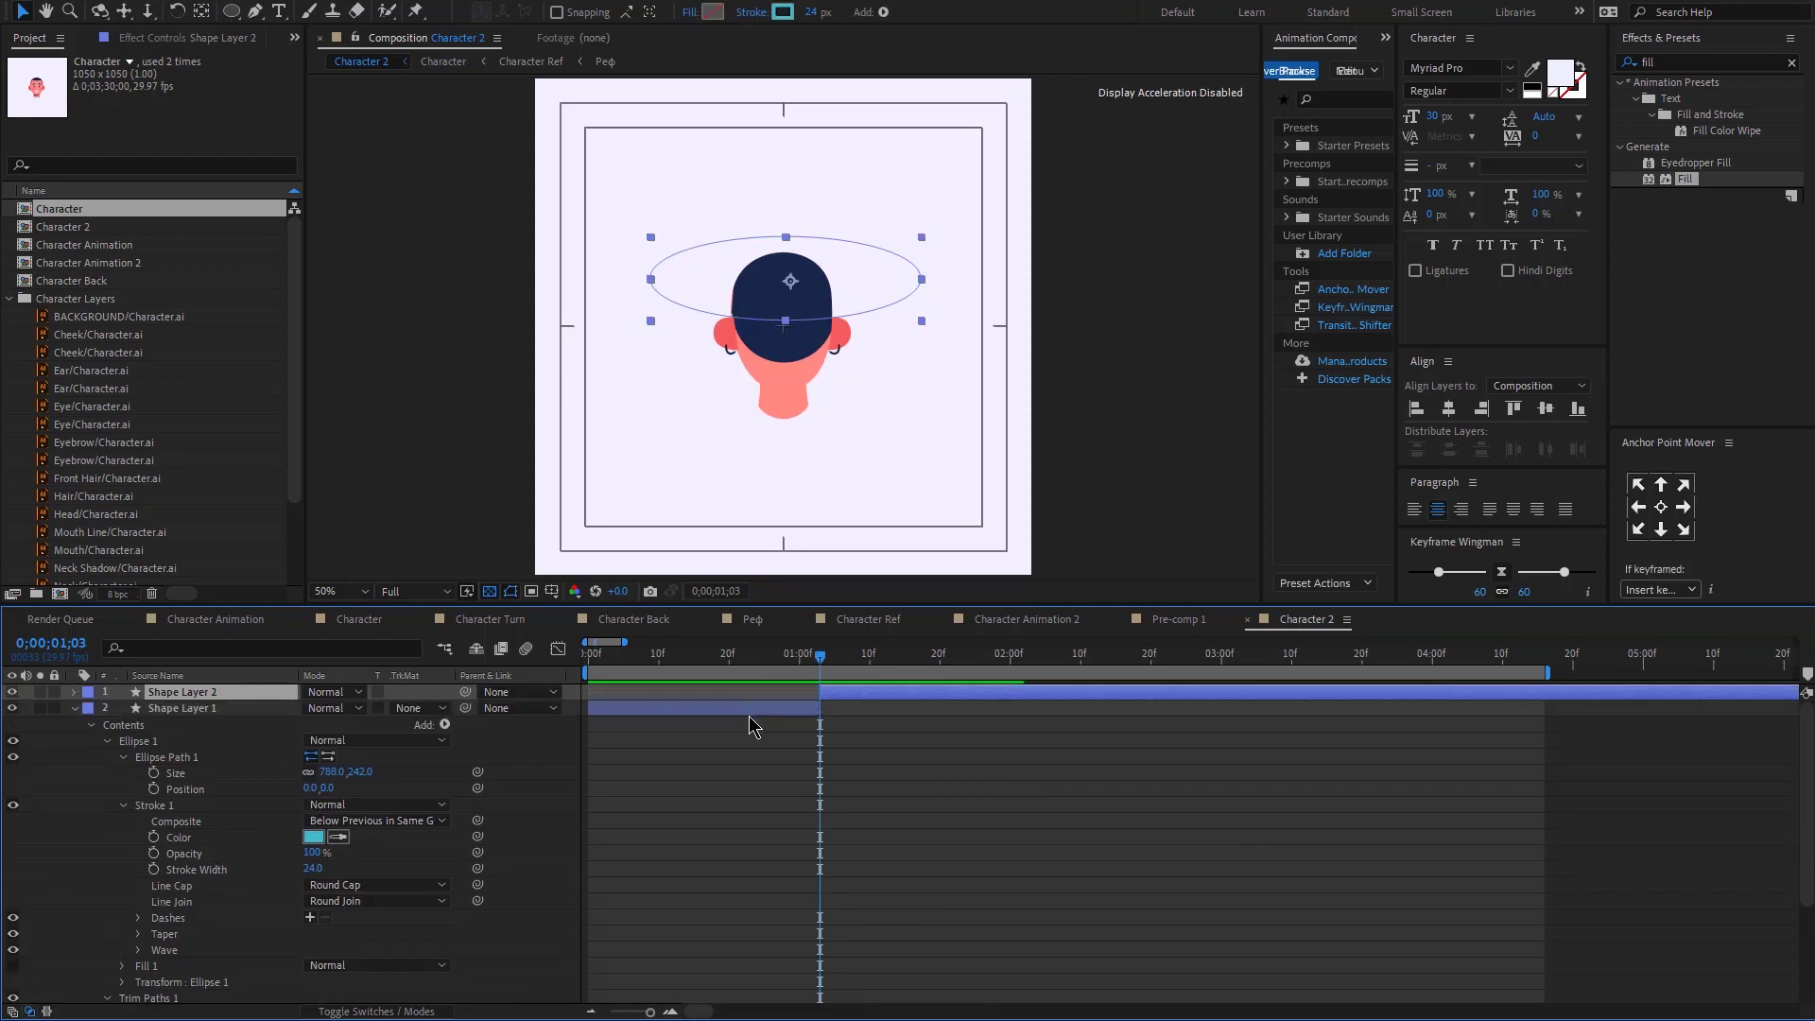
left_click(751, 722)
left_click(807, 708)
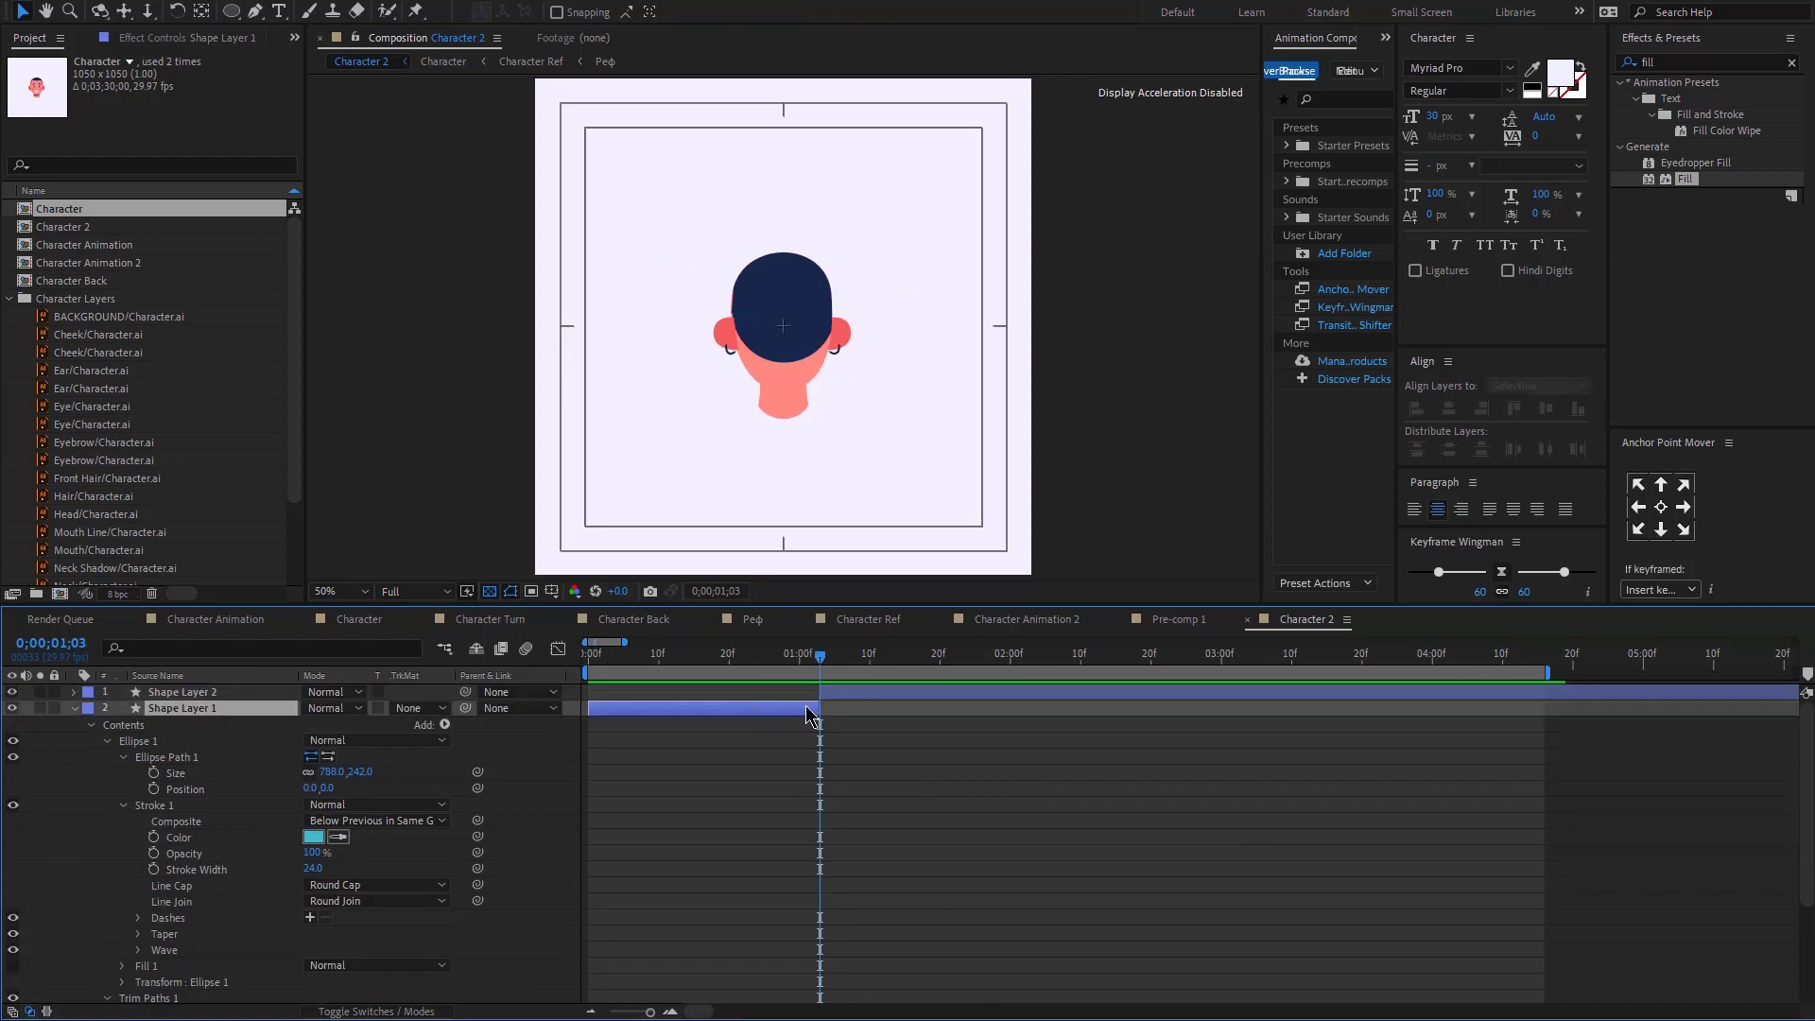
key("Delete")
Step: Keyframe the remaining ring layer's Position from 539, 427 at 0;00;01;03 to 539, 607 at 0;00;01;18, and preview the downward motion
left_click(841, 692)
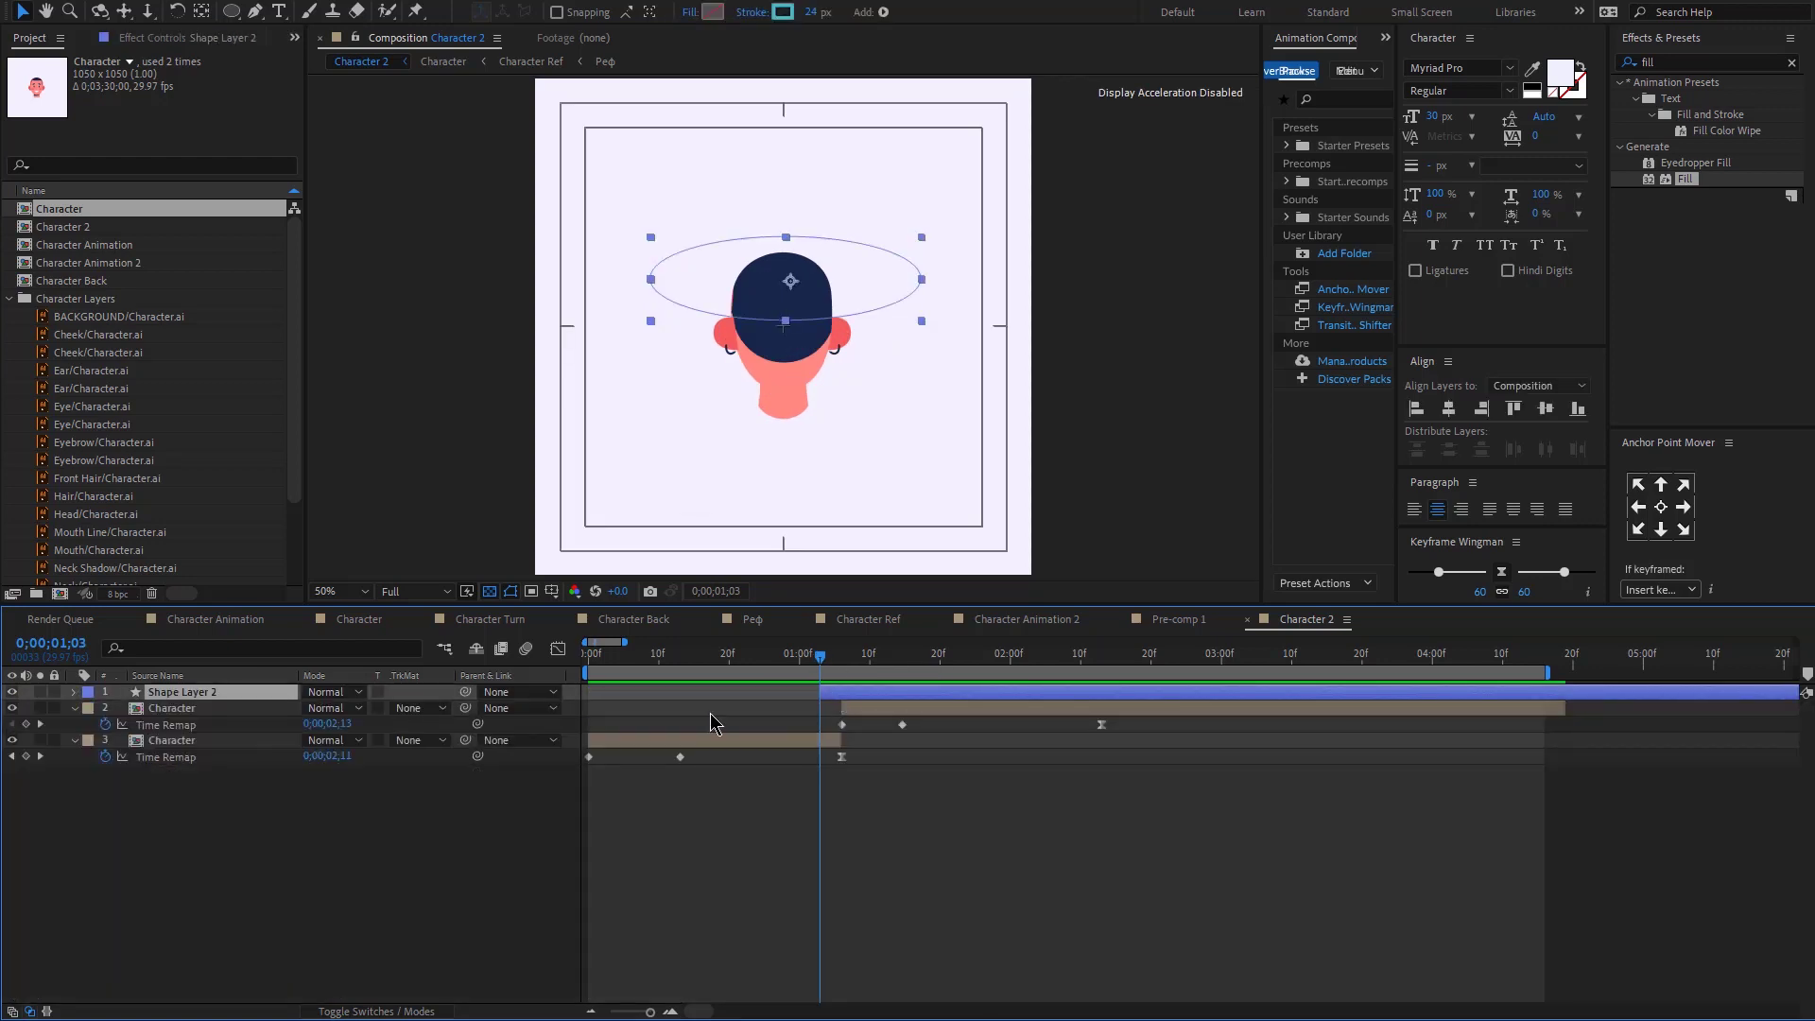
key("p")
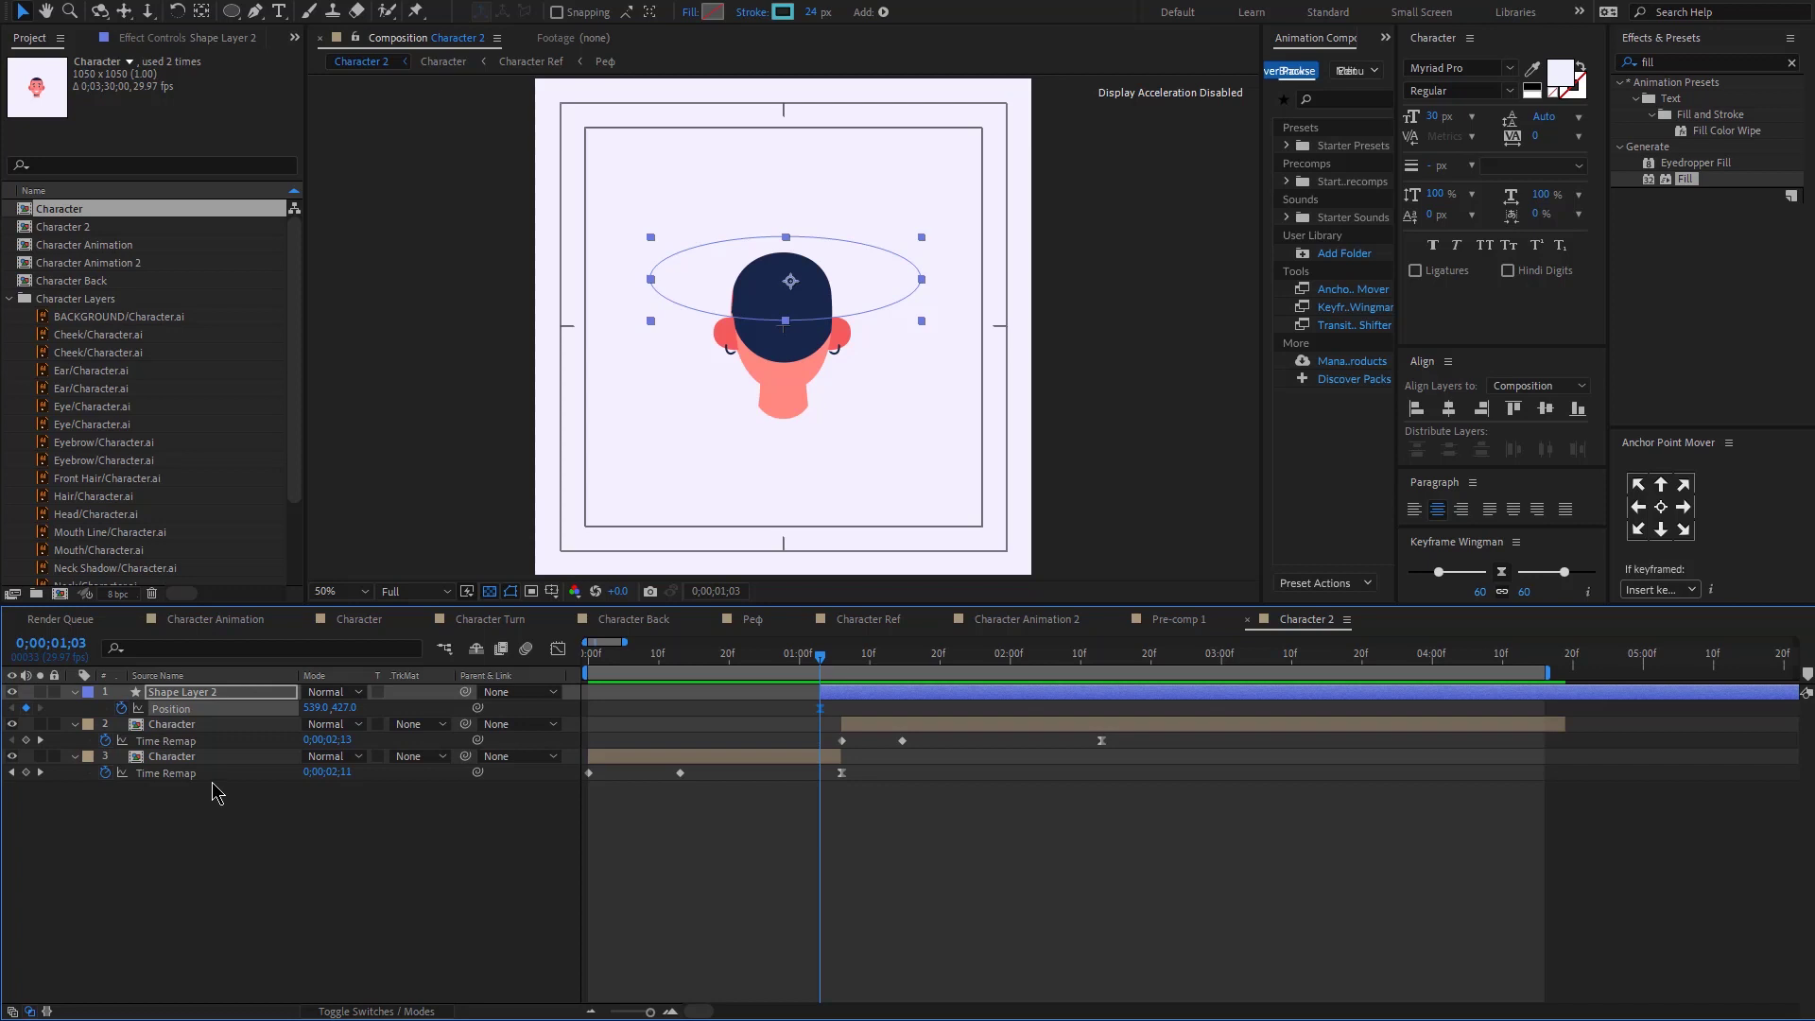
left_click_drag(841, 666, 926, 667)
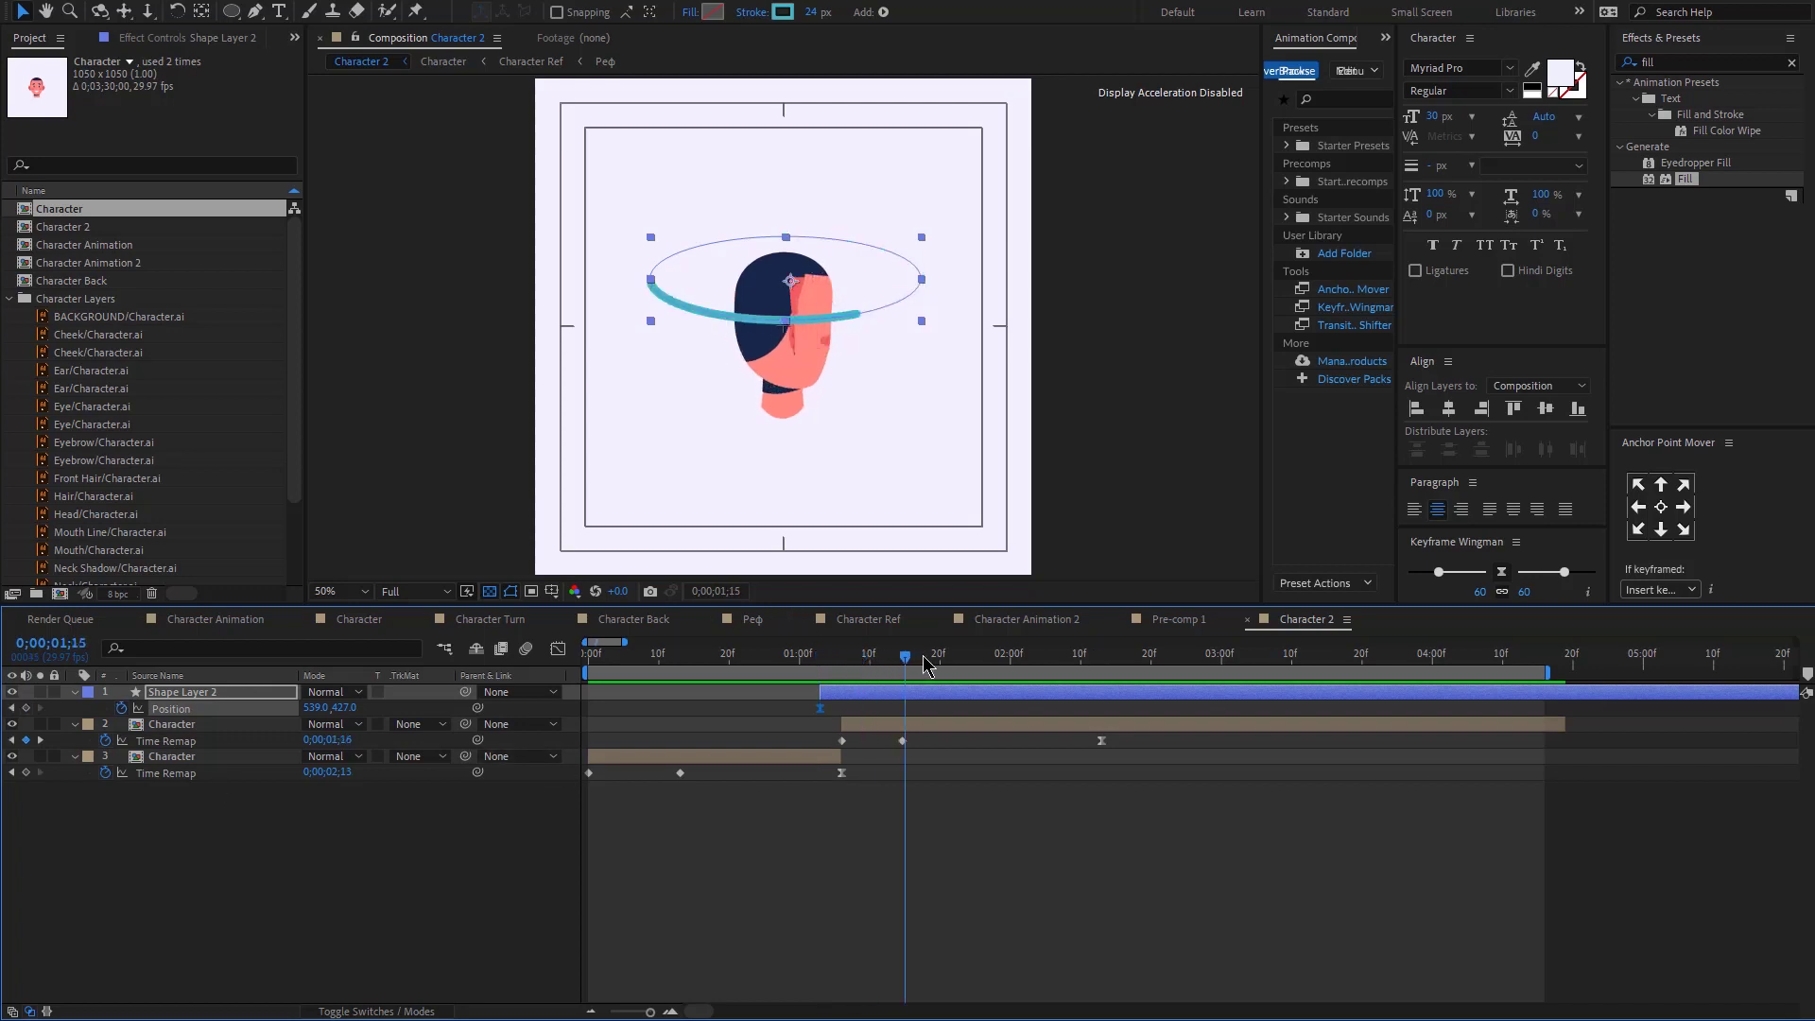
left_click_drag(896, 293, 895, 484)
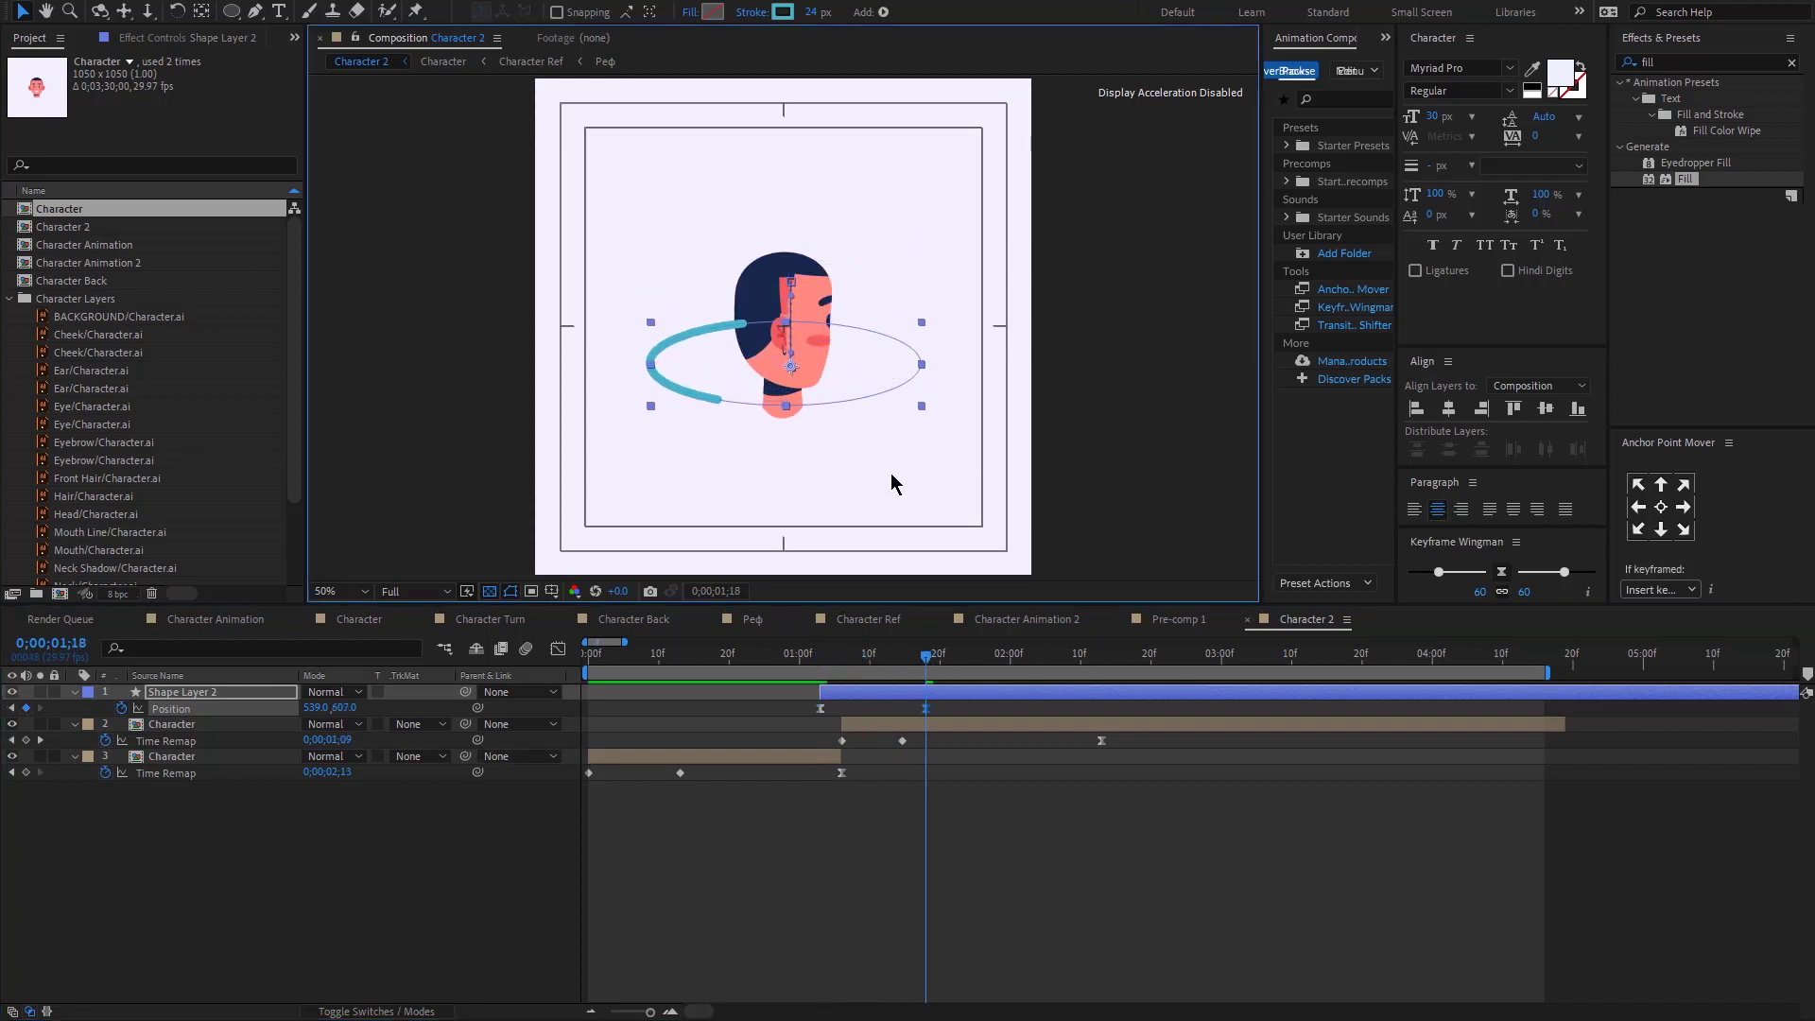
left_click(820, 664)
key("space")
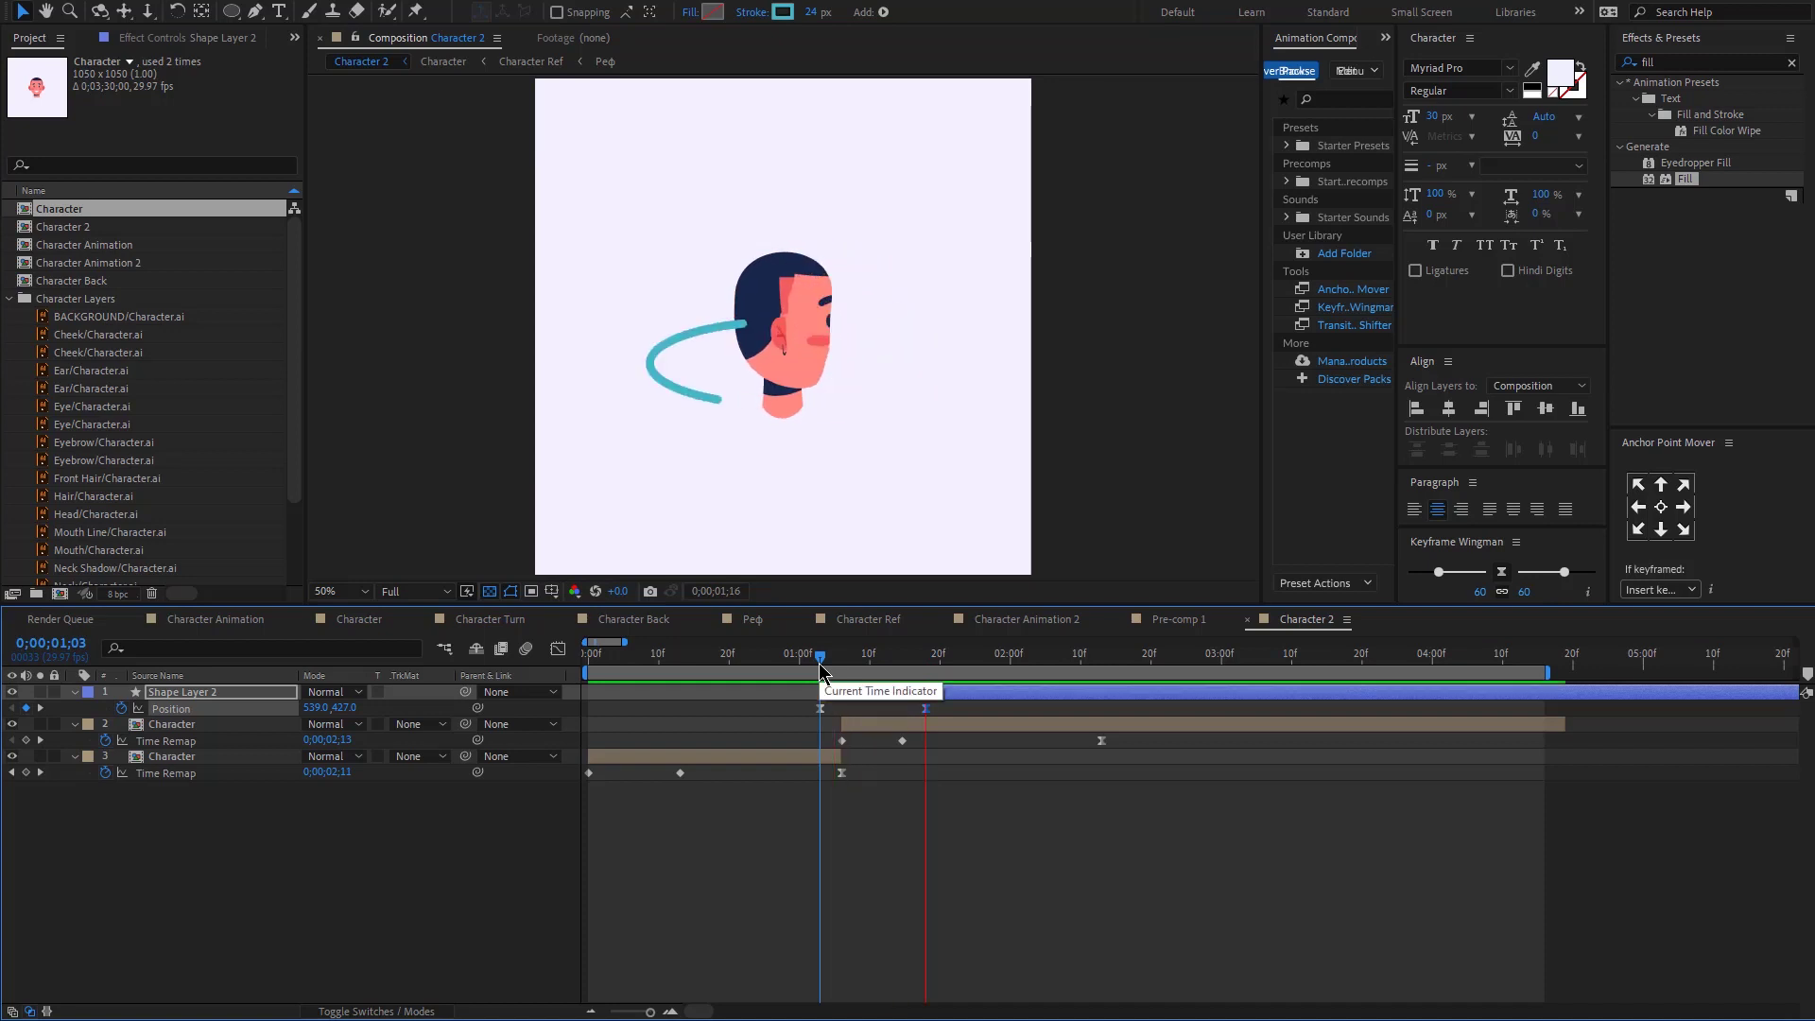
key("space")
Step: Split the ring layer at 0;00;01;18 and place its later part directly beneath the upper Character layer
left_click_drag(821, 655, 932, 660)
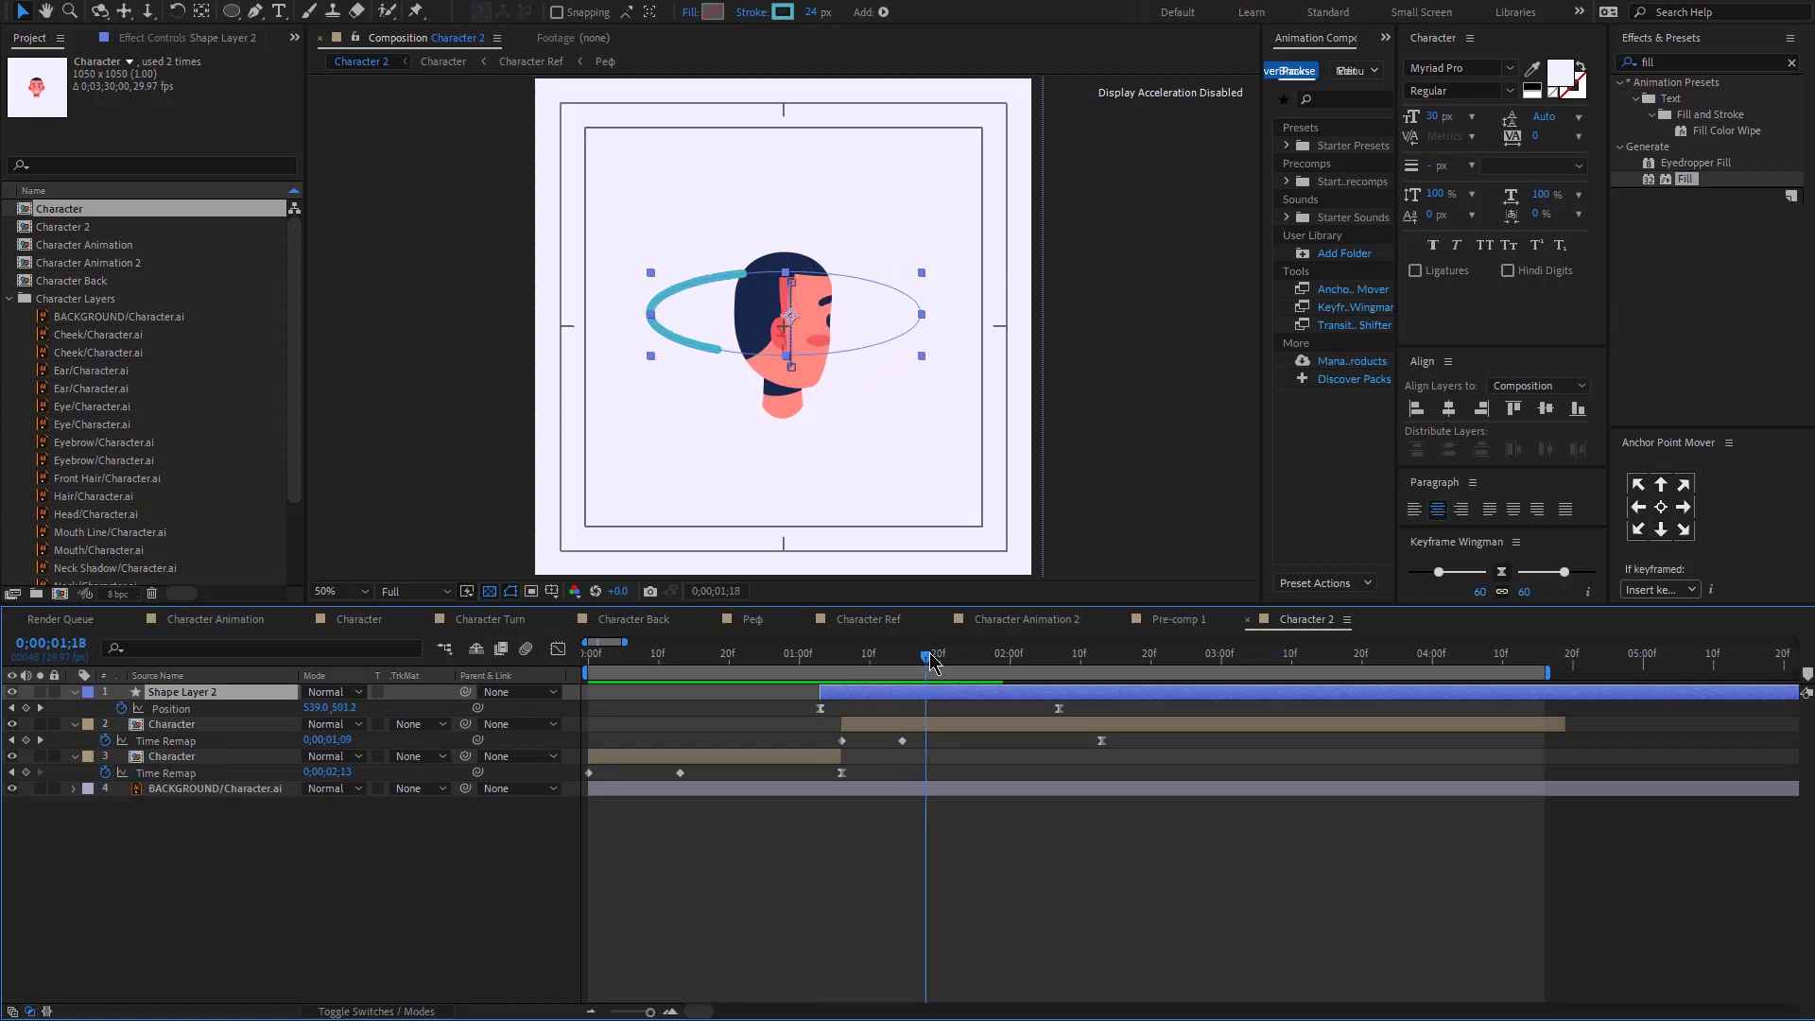
key("ctrl+shift+d")
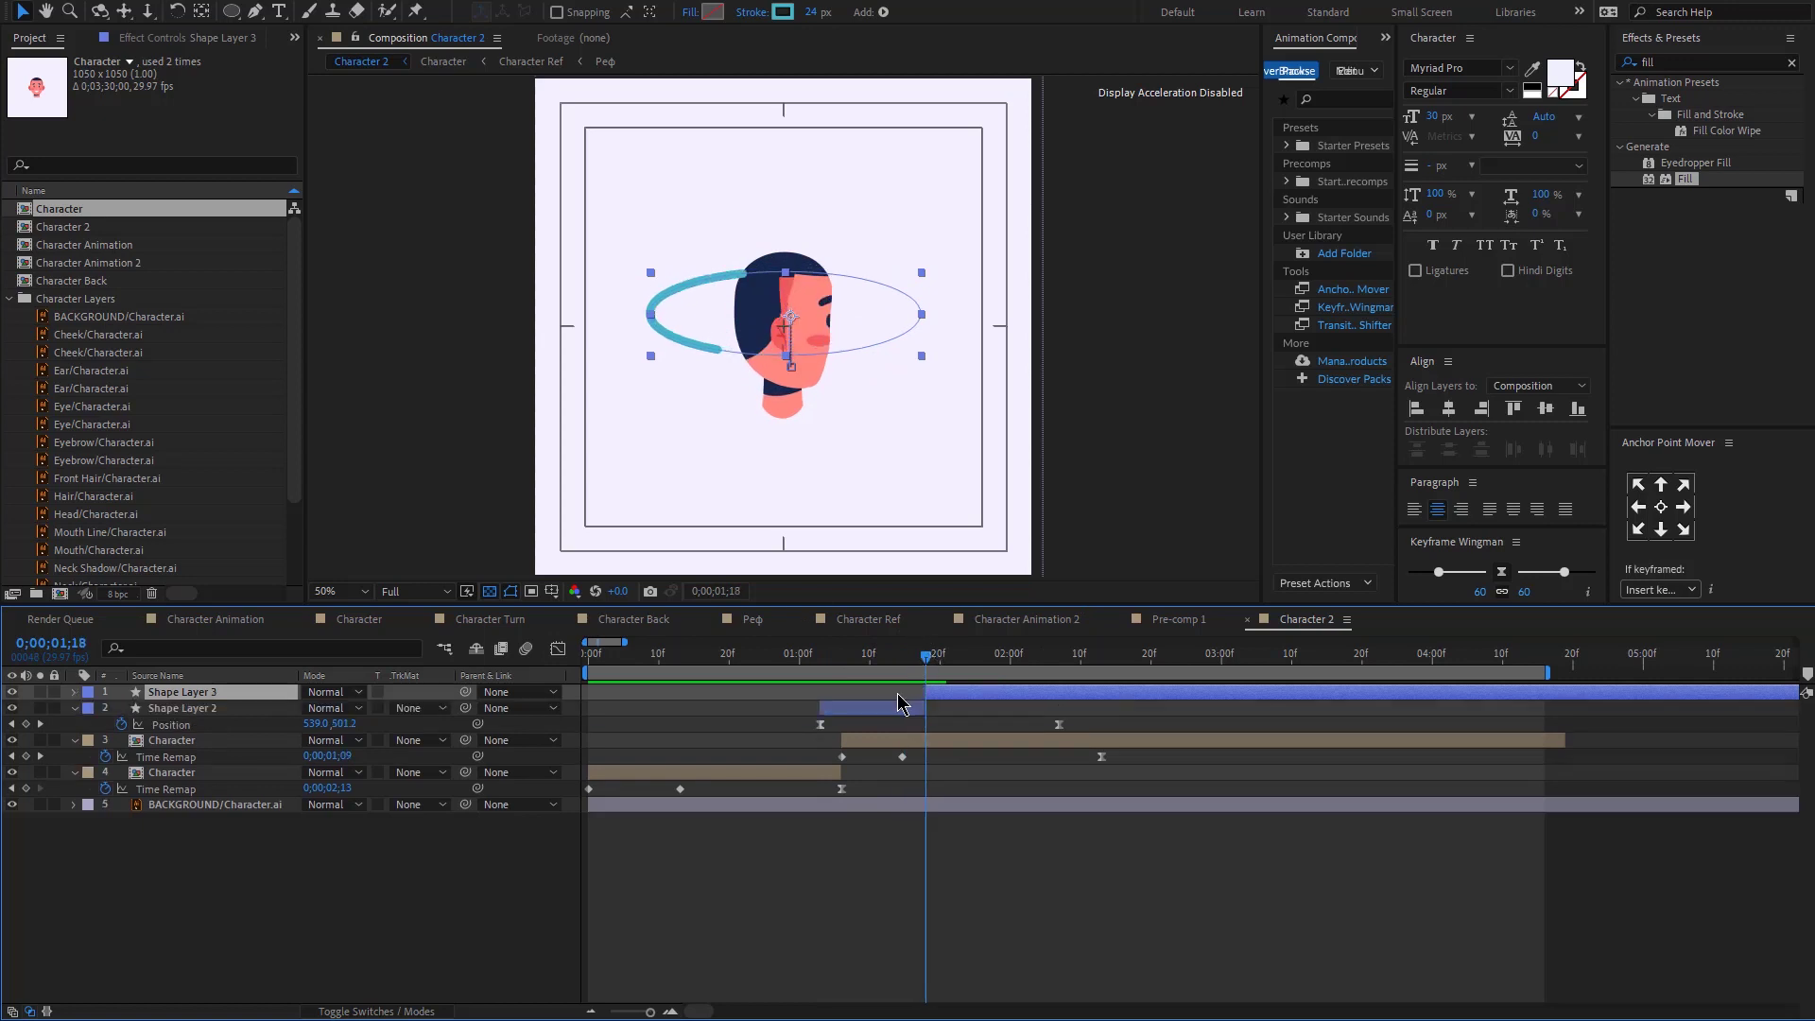
left_click_drag(237, 697, 231, 764)
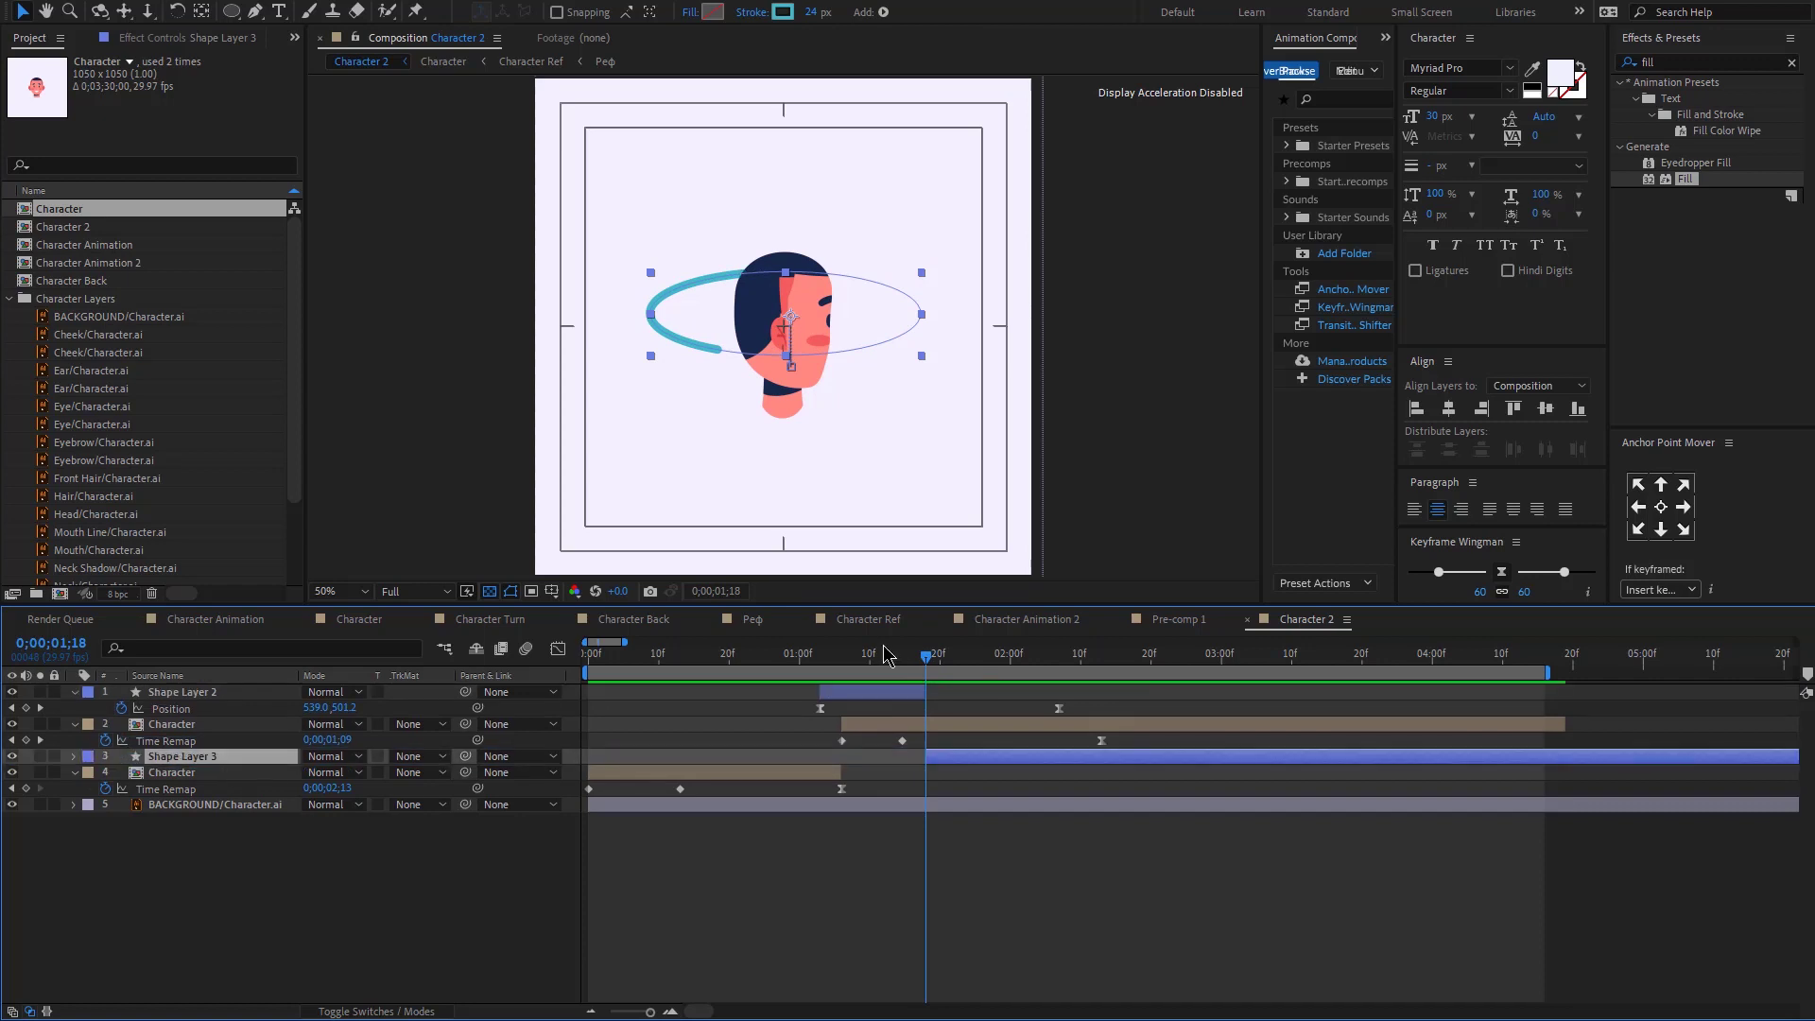